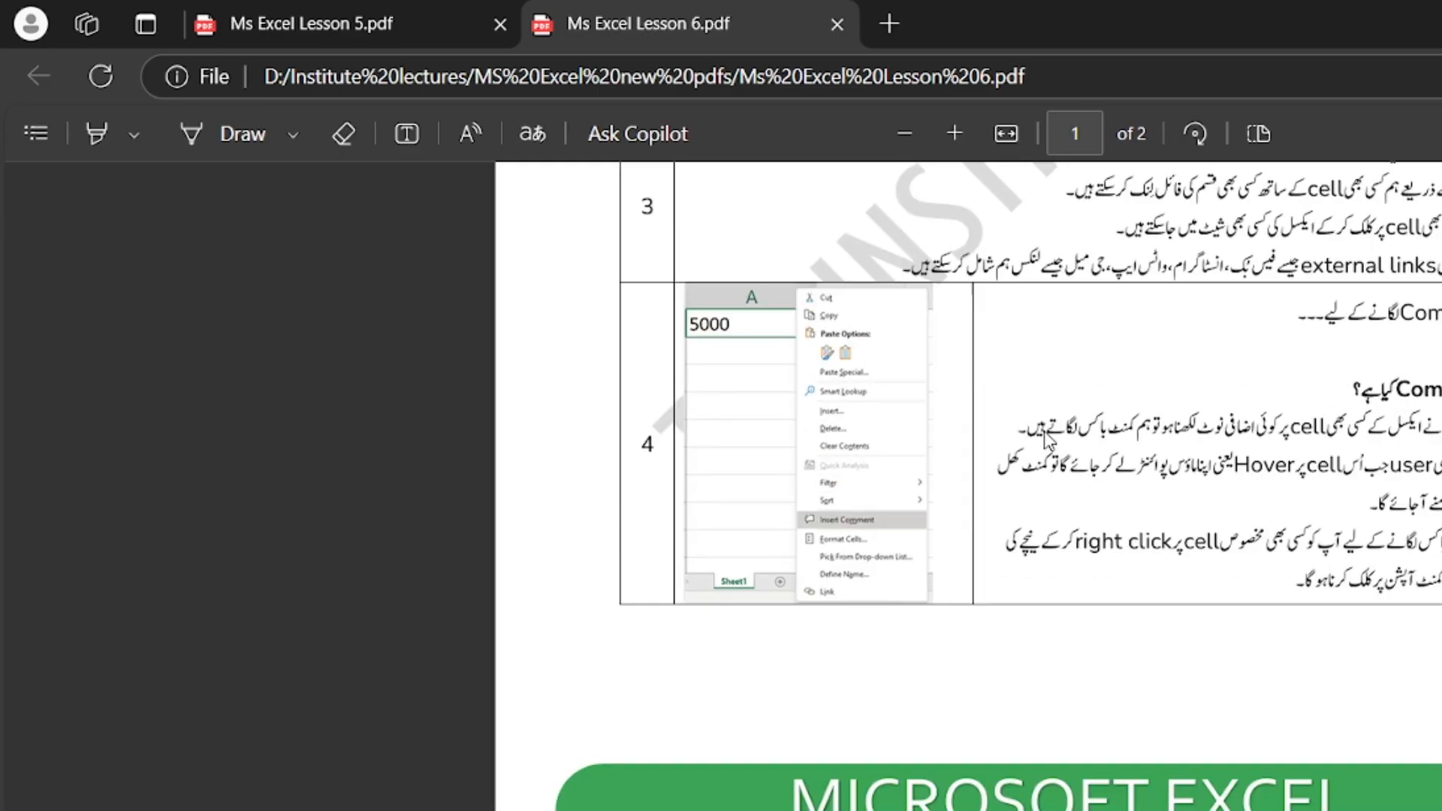
scroll(1042, 434, "down", 4)
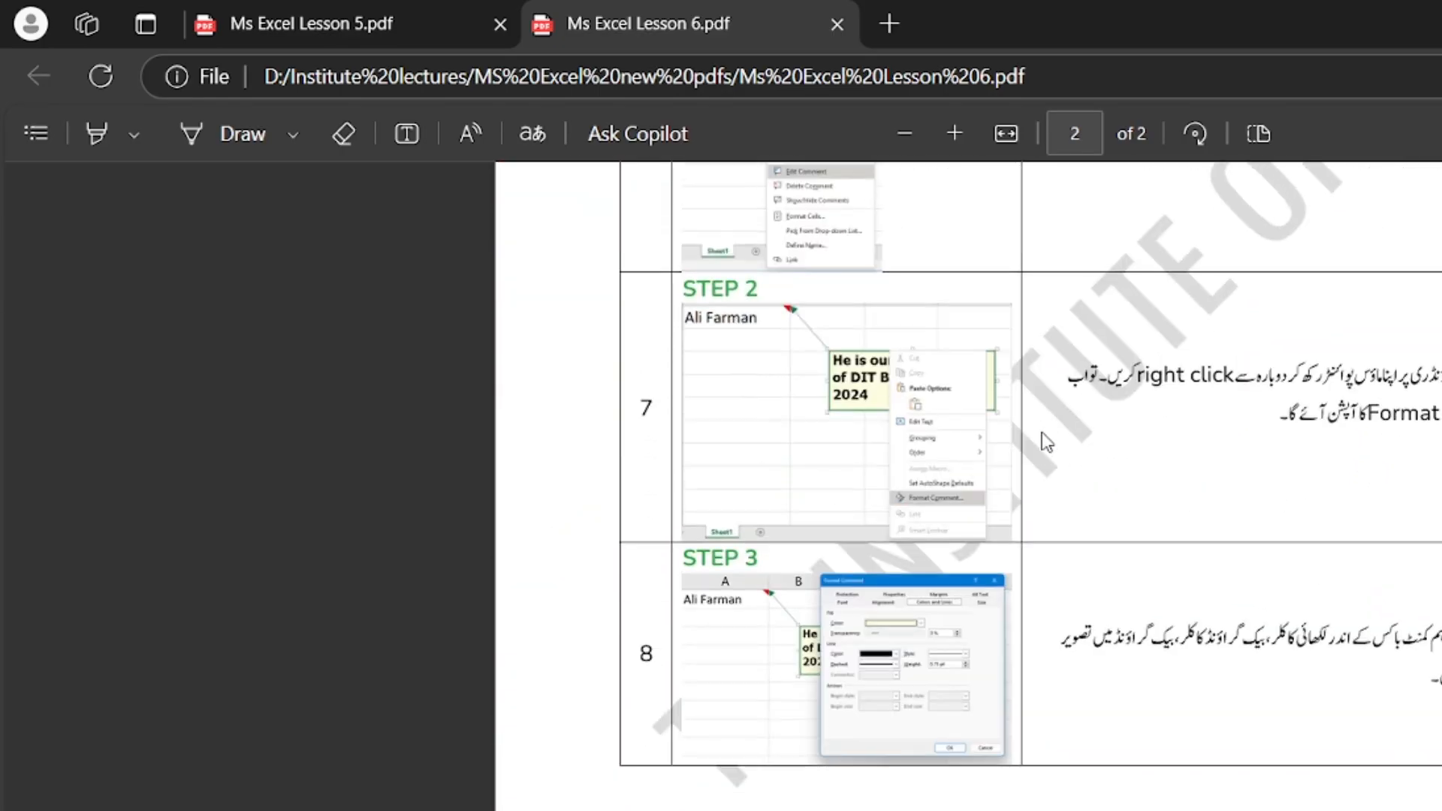
Scroll the Lesson 6 Insert Commands PDF in Edge back up to its title page
scroll(1041, 433, "up", 14)
scroll(1043, 443, "up", 3)
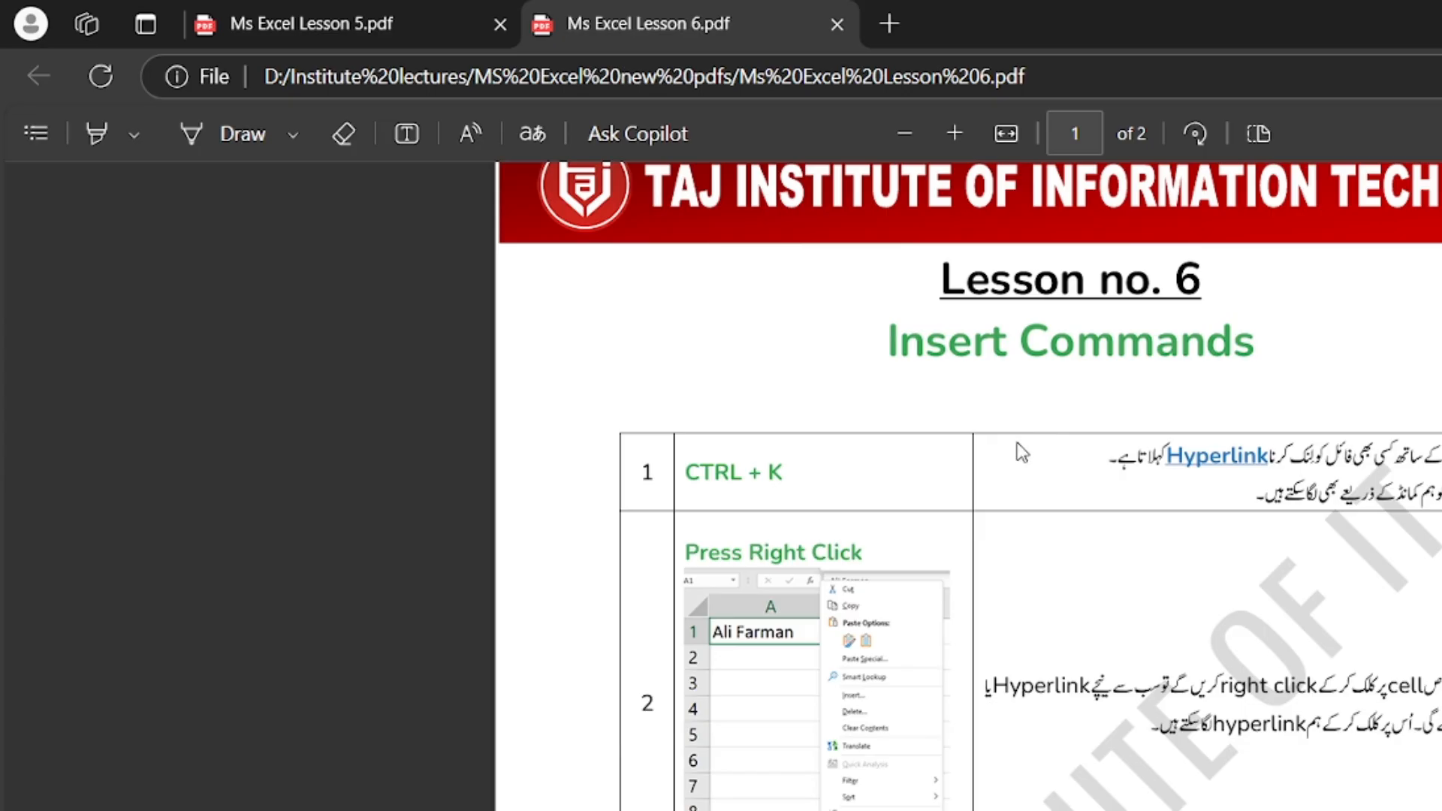
scroll(1007, 488, "up", 2)
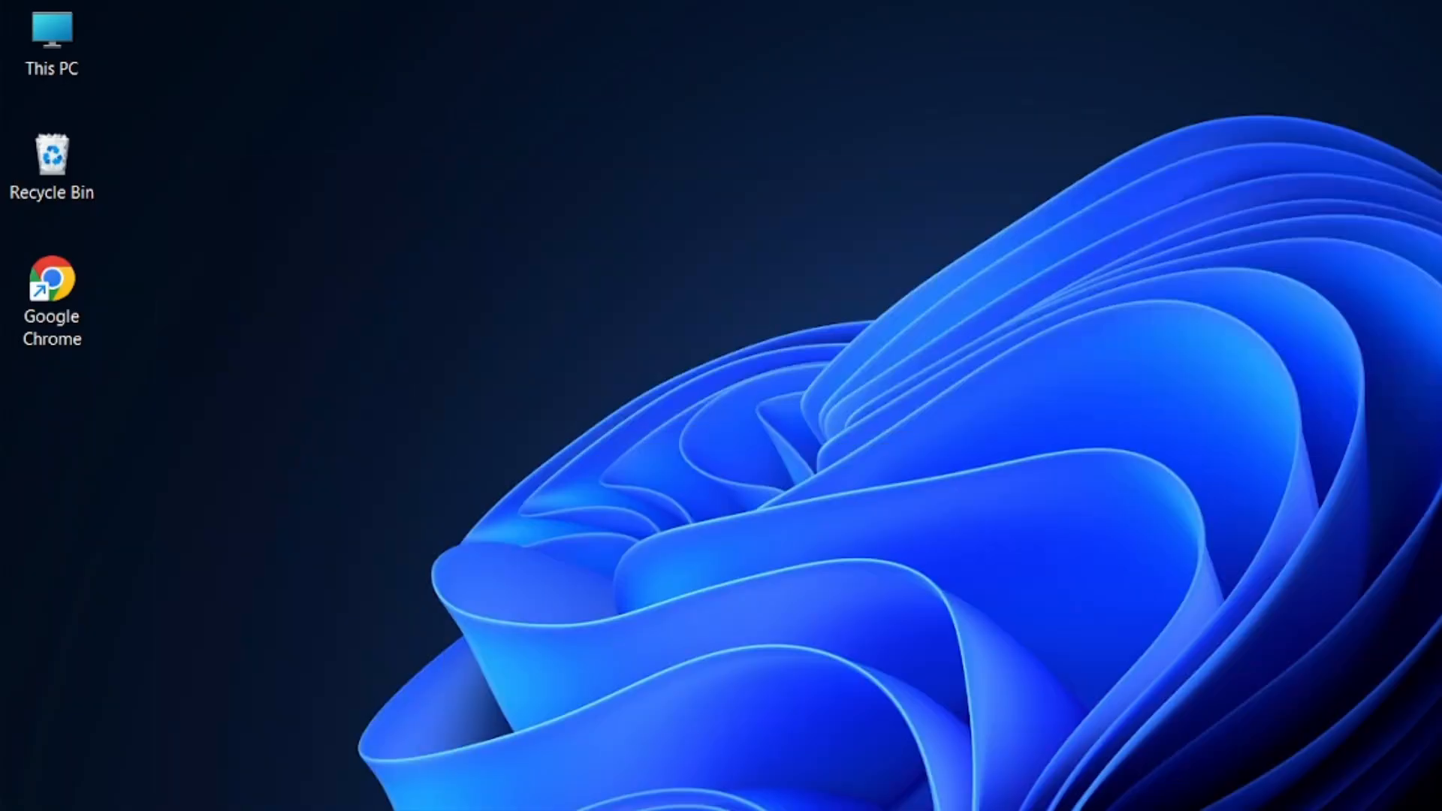
Launch Excel from the Start menu's OFFICE folder and create a blank Book1 workbook
key("super")
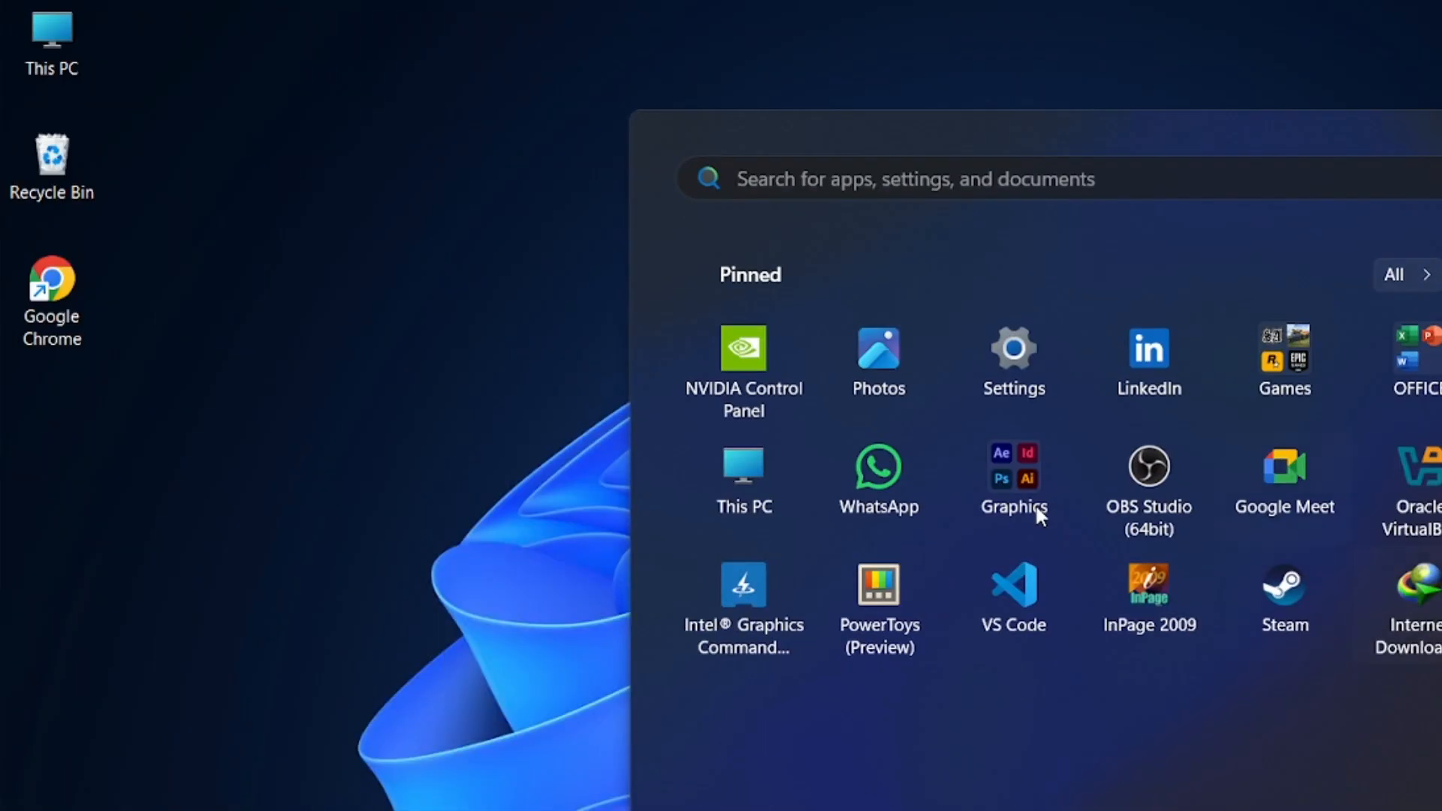
left_click(1411, 383)
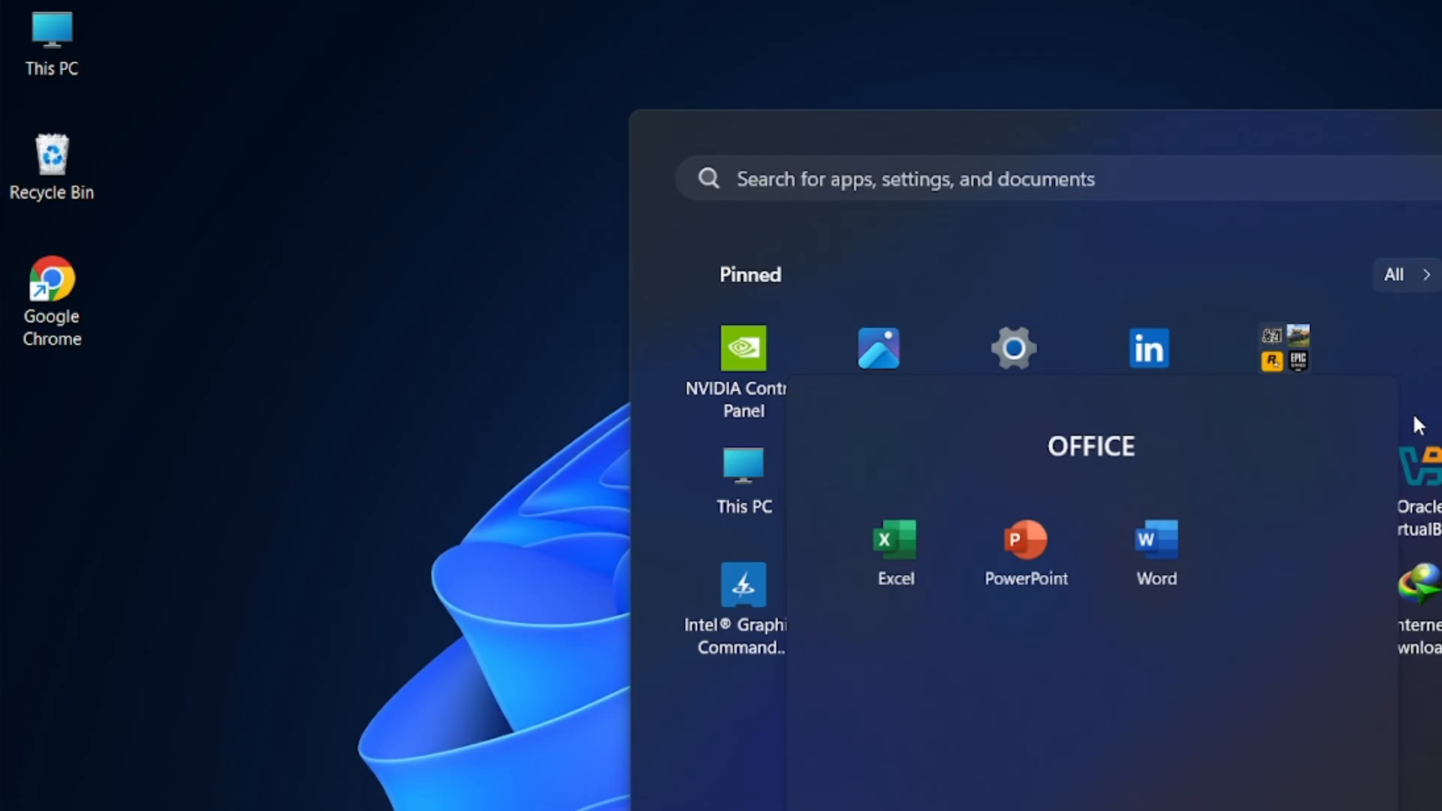
left_click(889, 535)
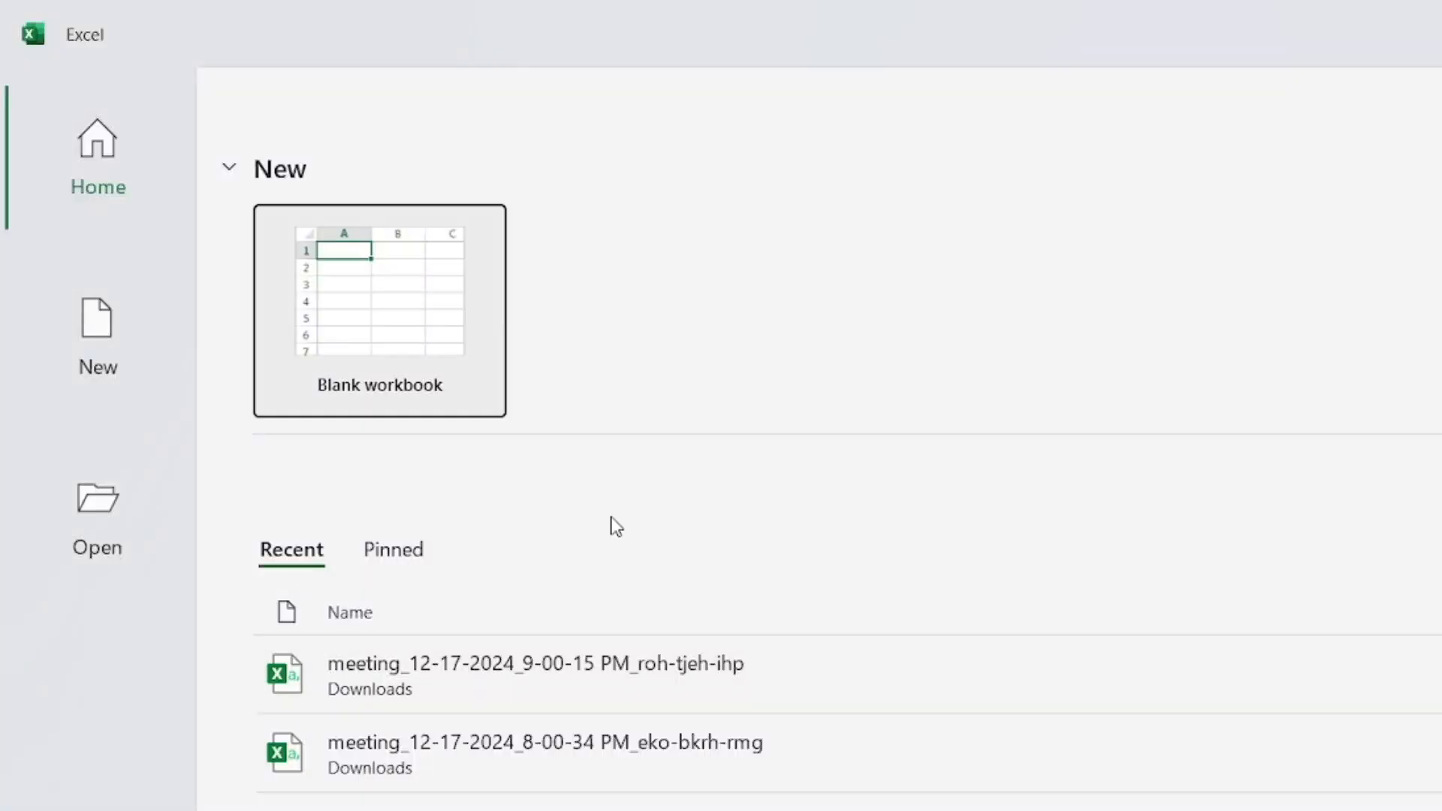
left_click(403, 362)
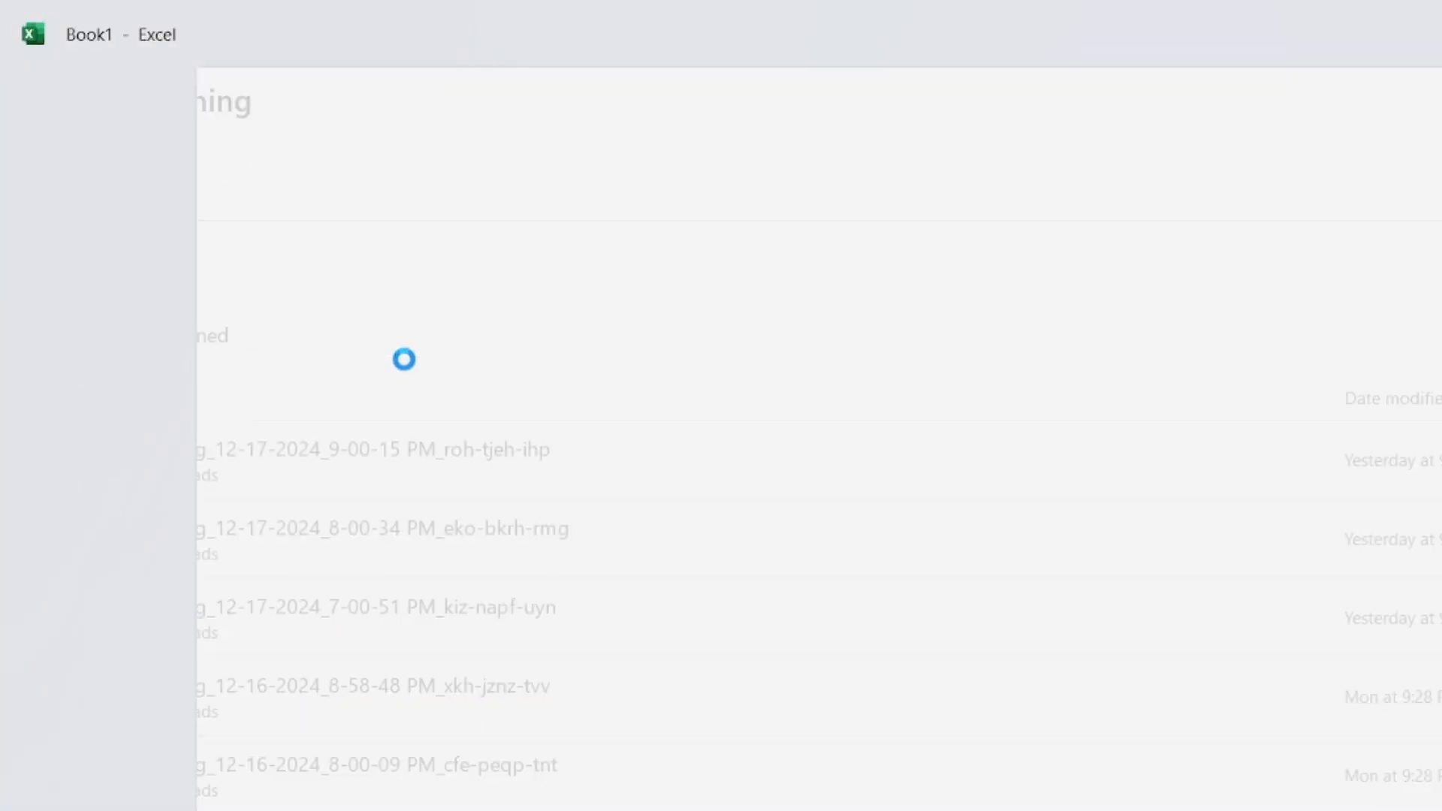
left_click(693, 535)
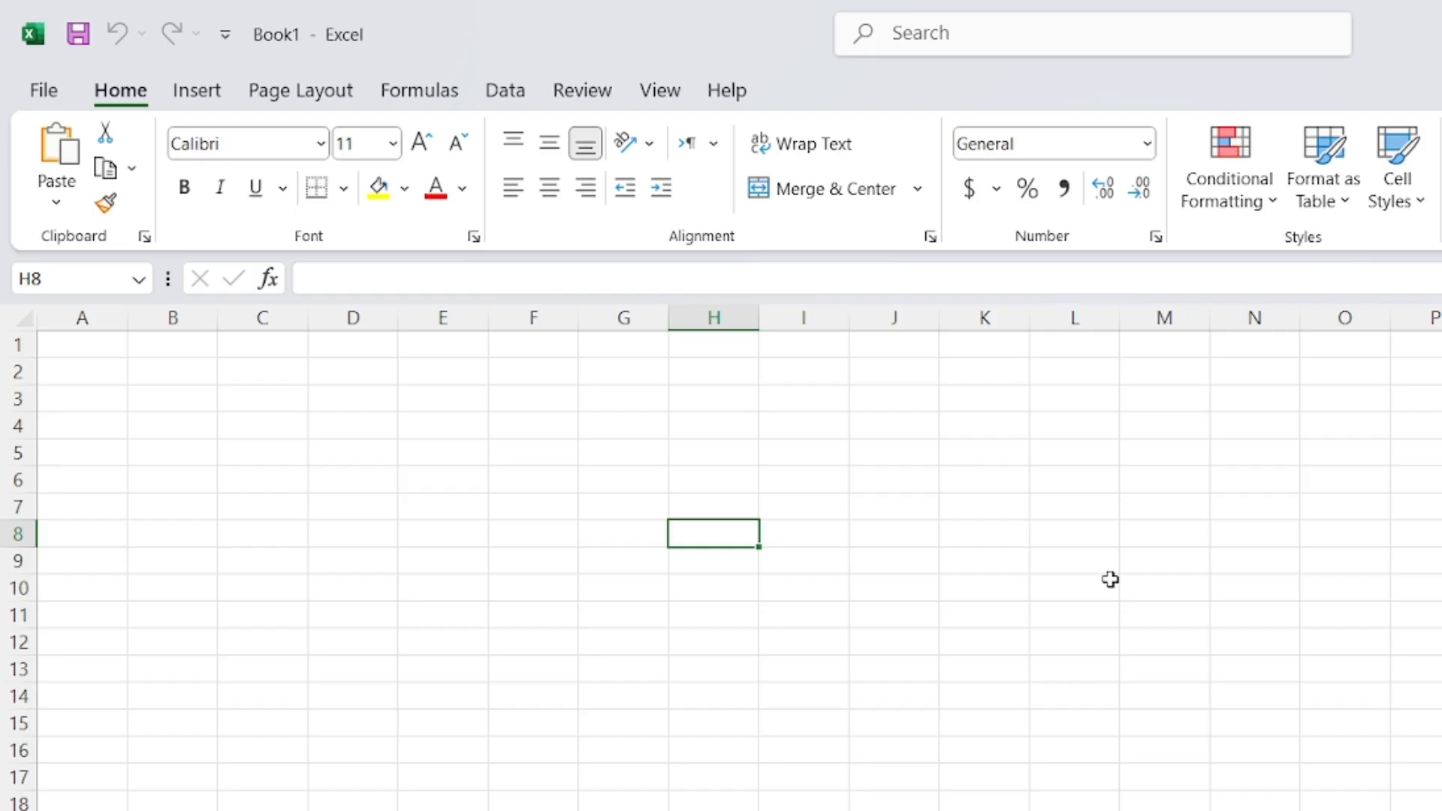
Click through several cells across the Book1 worksheet
left_click(1101, 557)
left_click(695, 539)
left_click(766, 559)
left_click(856, 560)
left_click(553, 610)
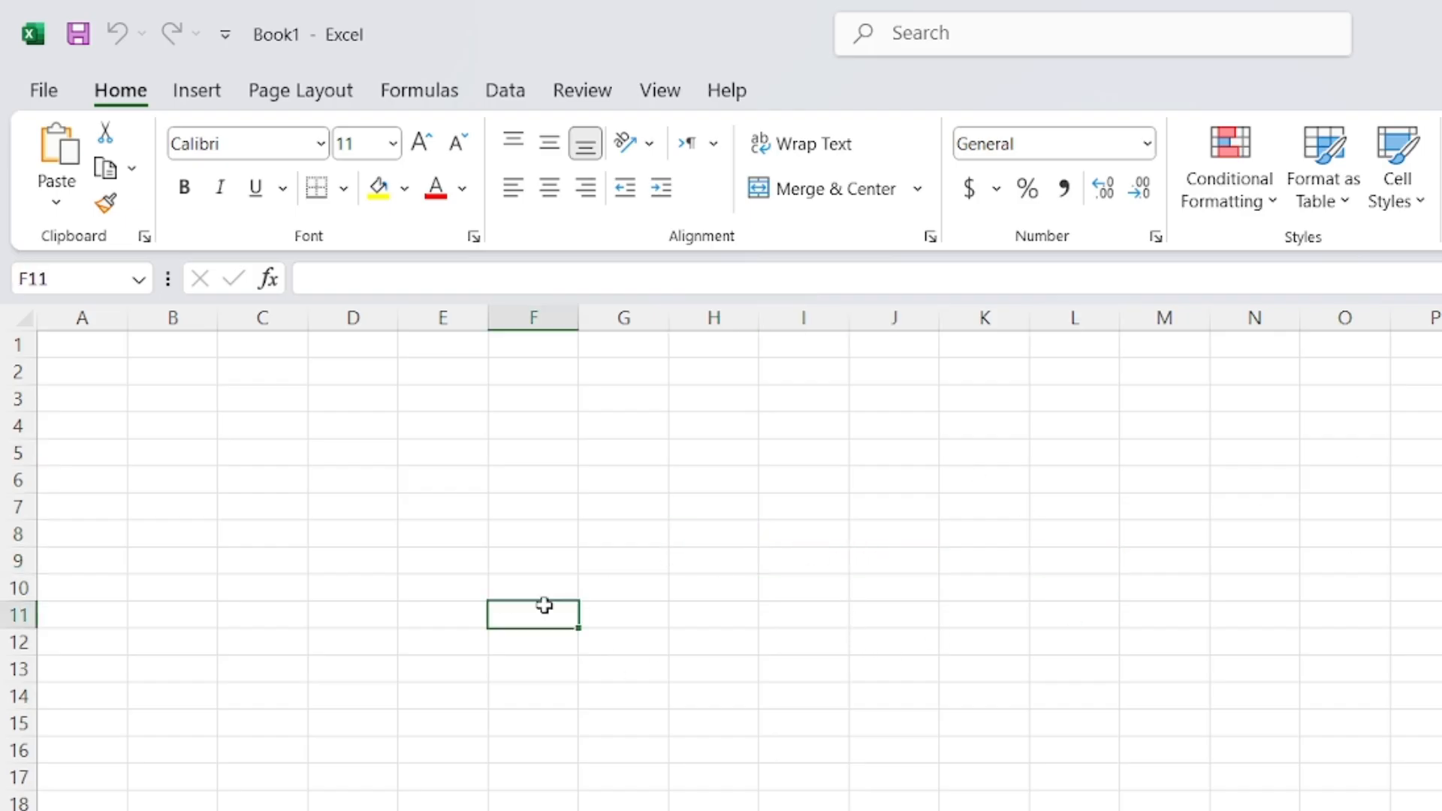
left_click(591, 542)
left_click(715, 539)
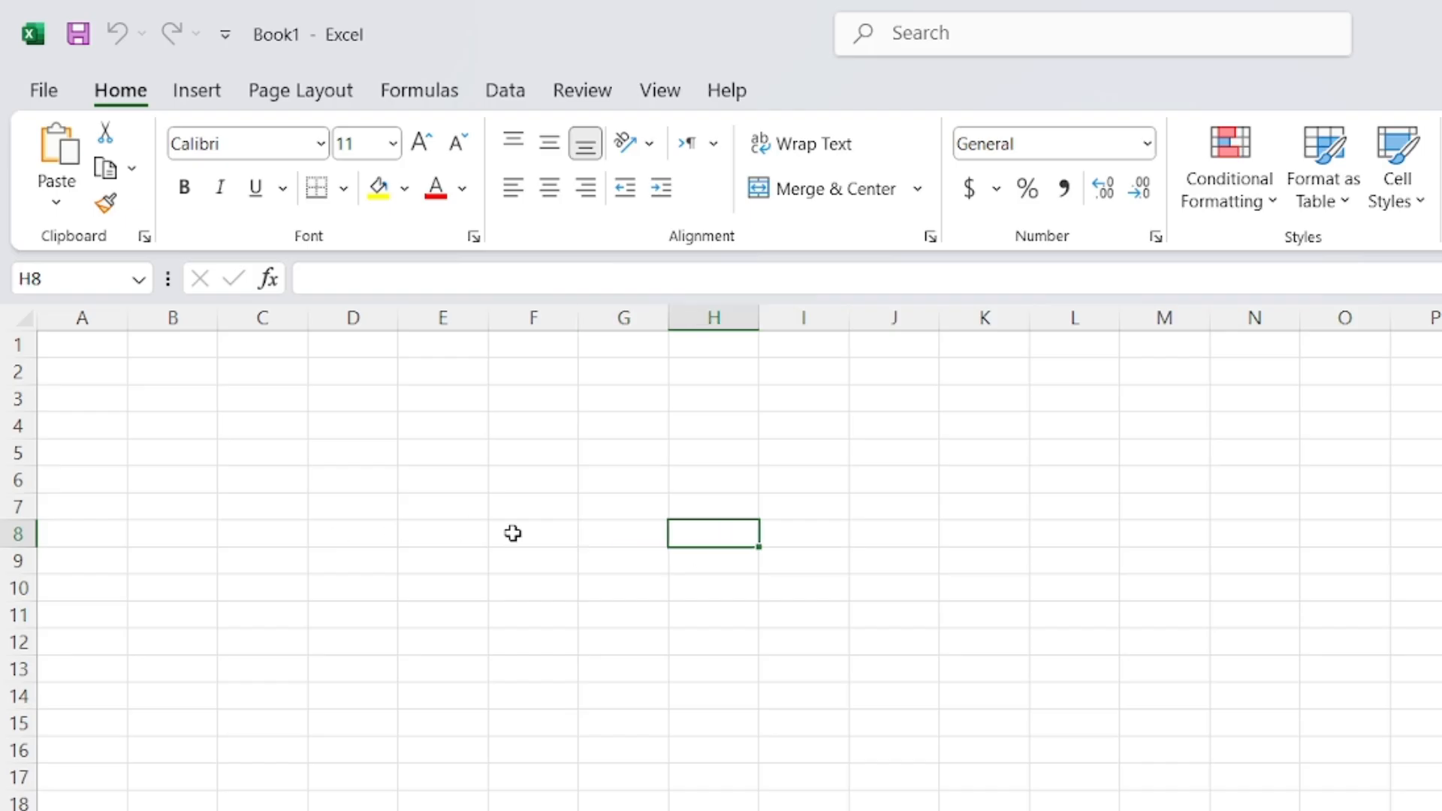
left_click(512, 558)
left_click(394, 531)
left_click(821, 541)
left_click(348, 652)
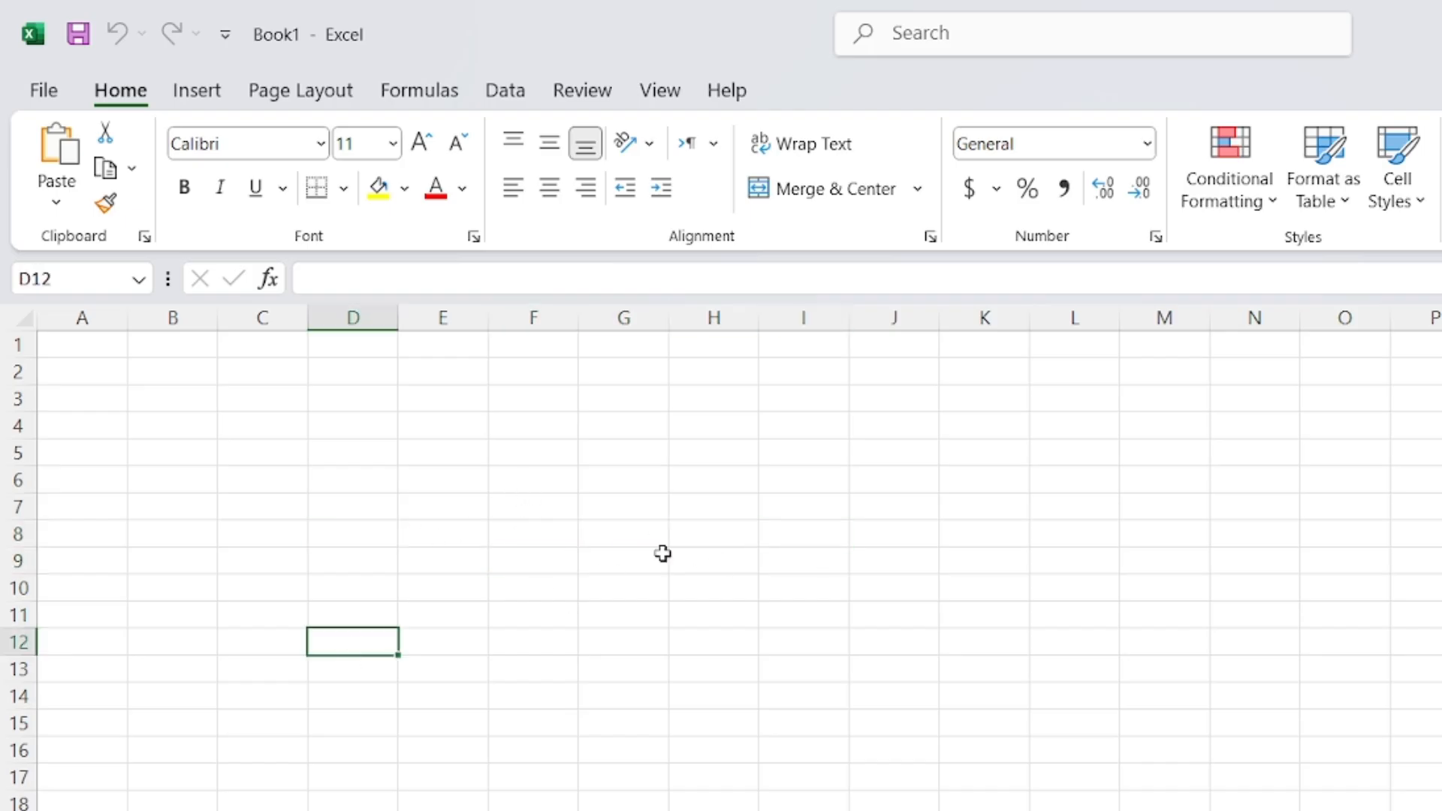
left_click(661, 555)
left_click(427, 555)
Enter 'file is here' in cell D8
left_click(373, 525)
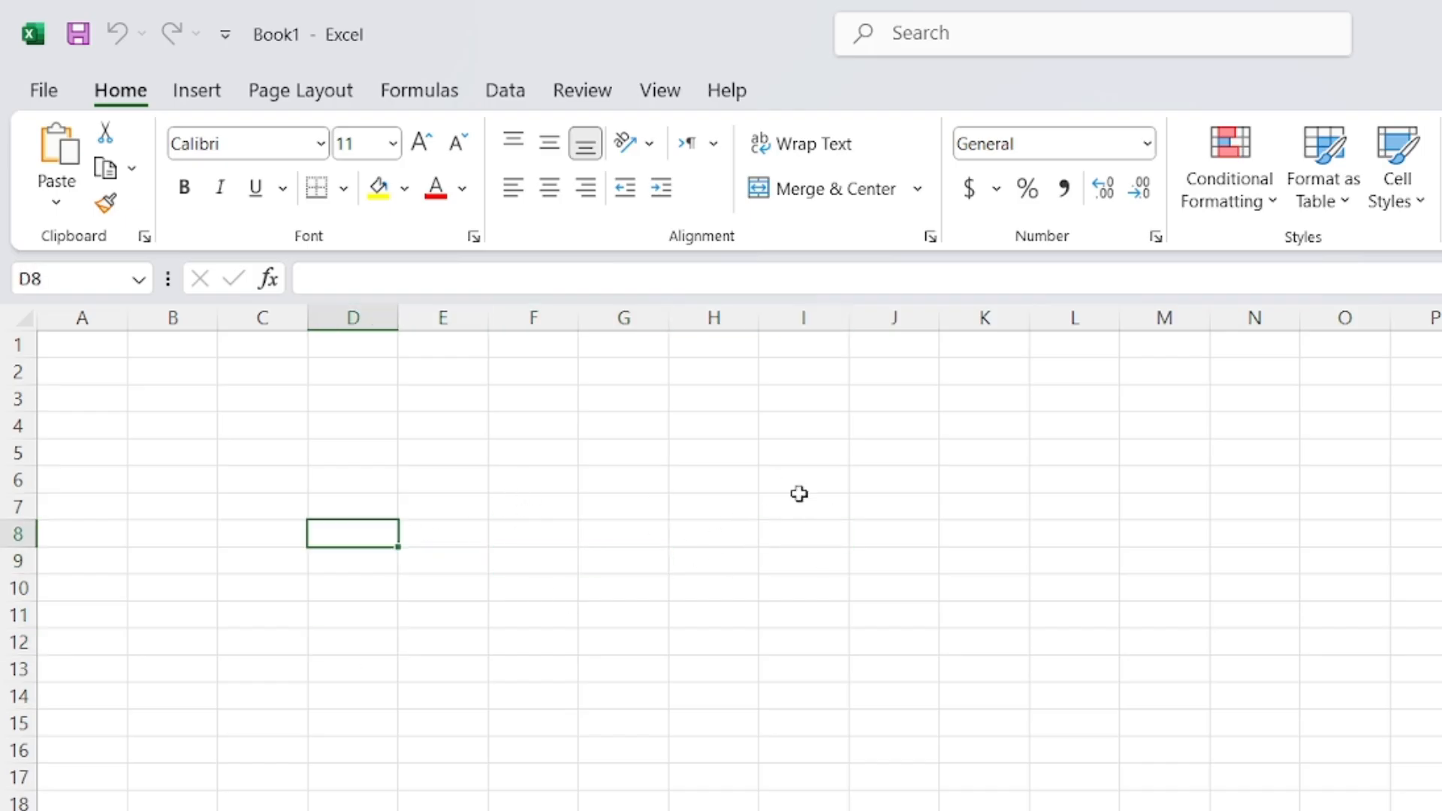
type("file i")
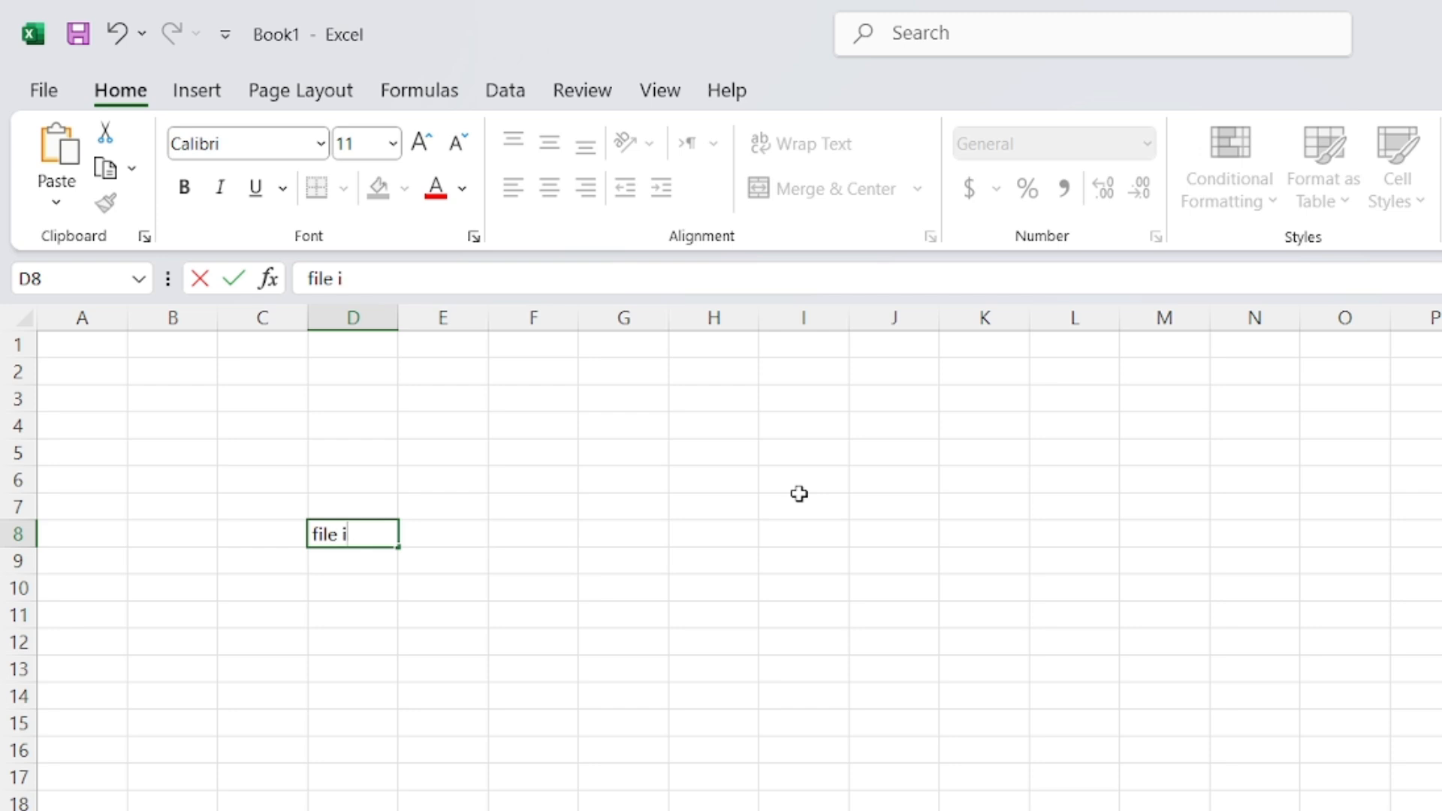
type("s here")
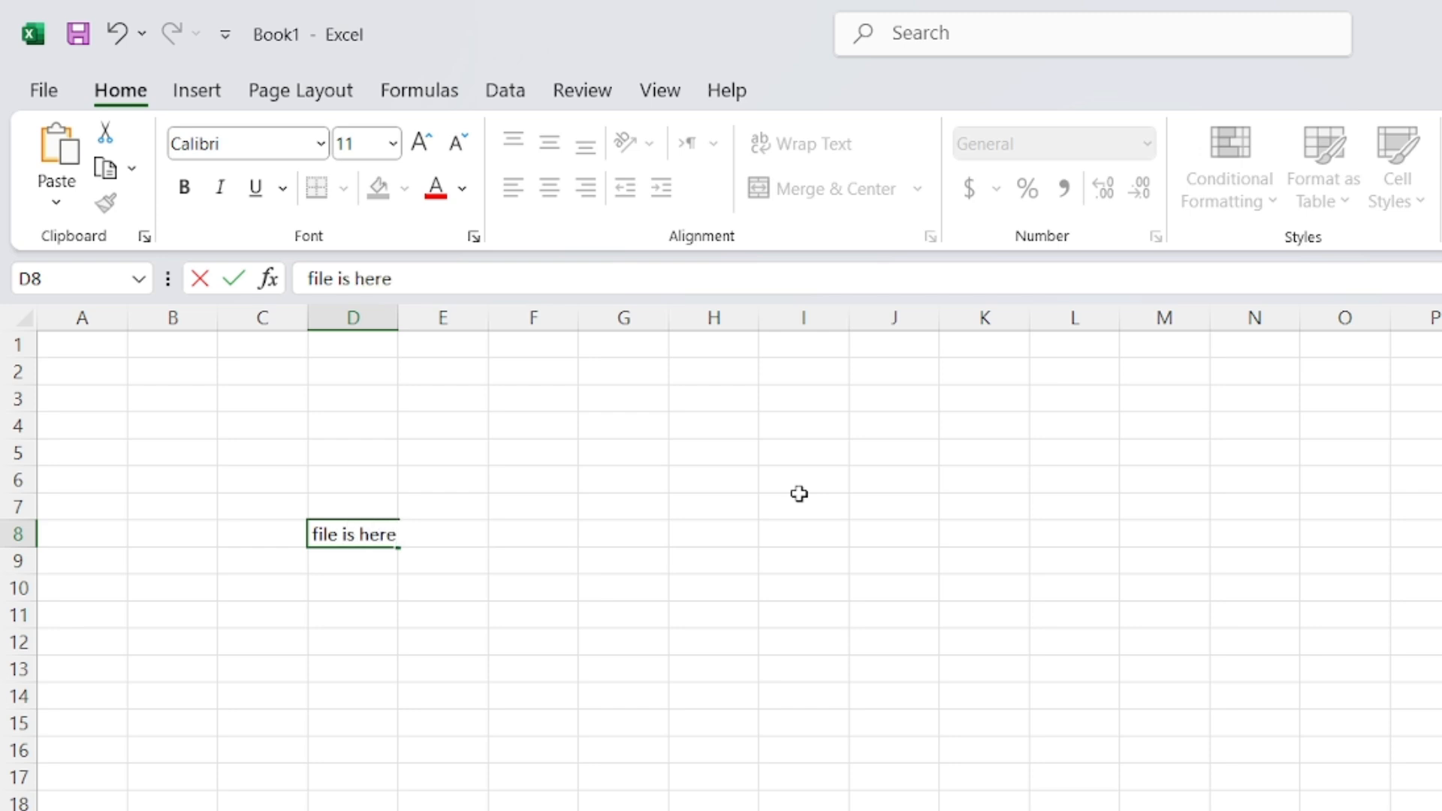
key("Return")
Auto-fit column D so the 'file is here' text fits
scroll(316, 624, "up", 3)
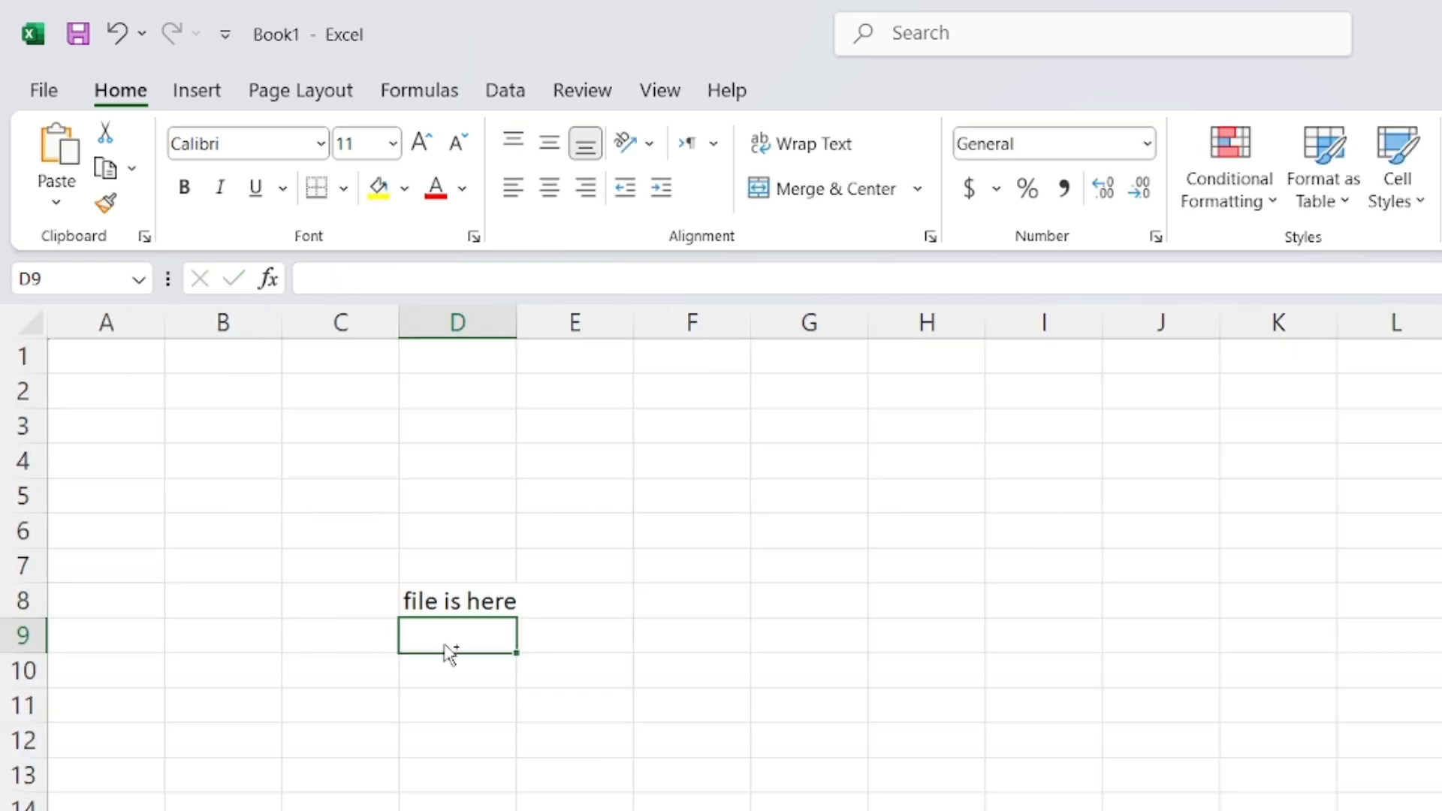
left_click(686, 643)
double_click(516, 322)
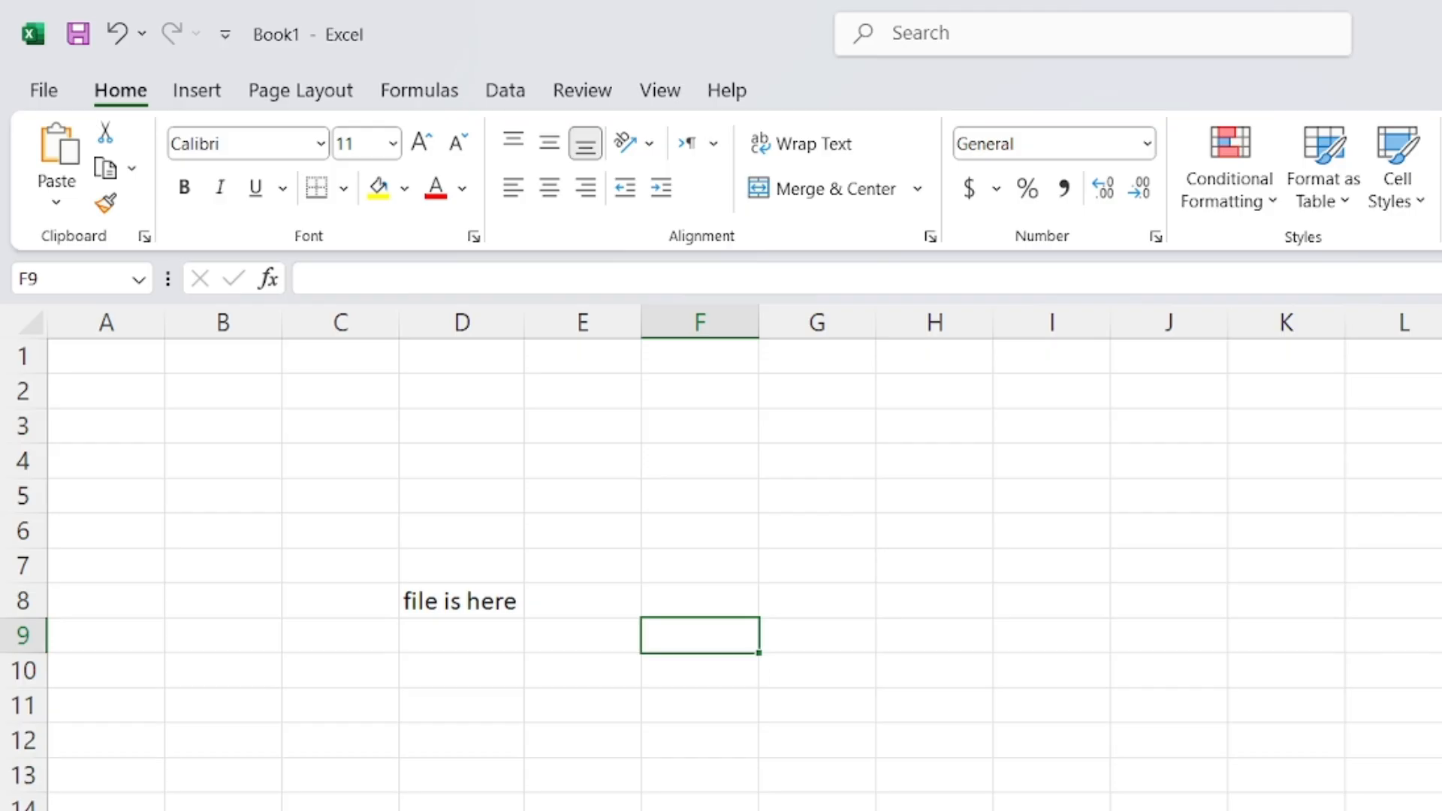
Press Ctrl+S, then switch to the Google Meet call window
left_click(1168, 809)
key("ctrl+s")
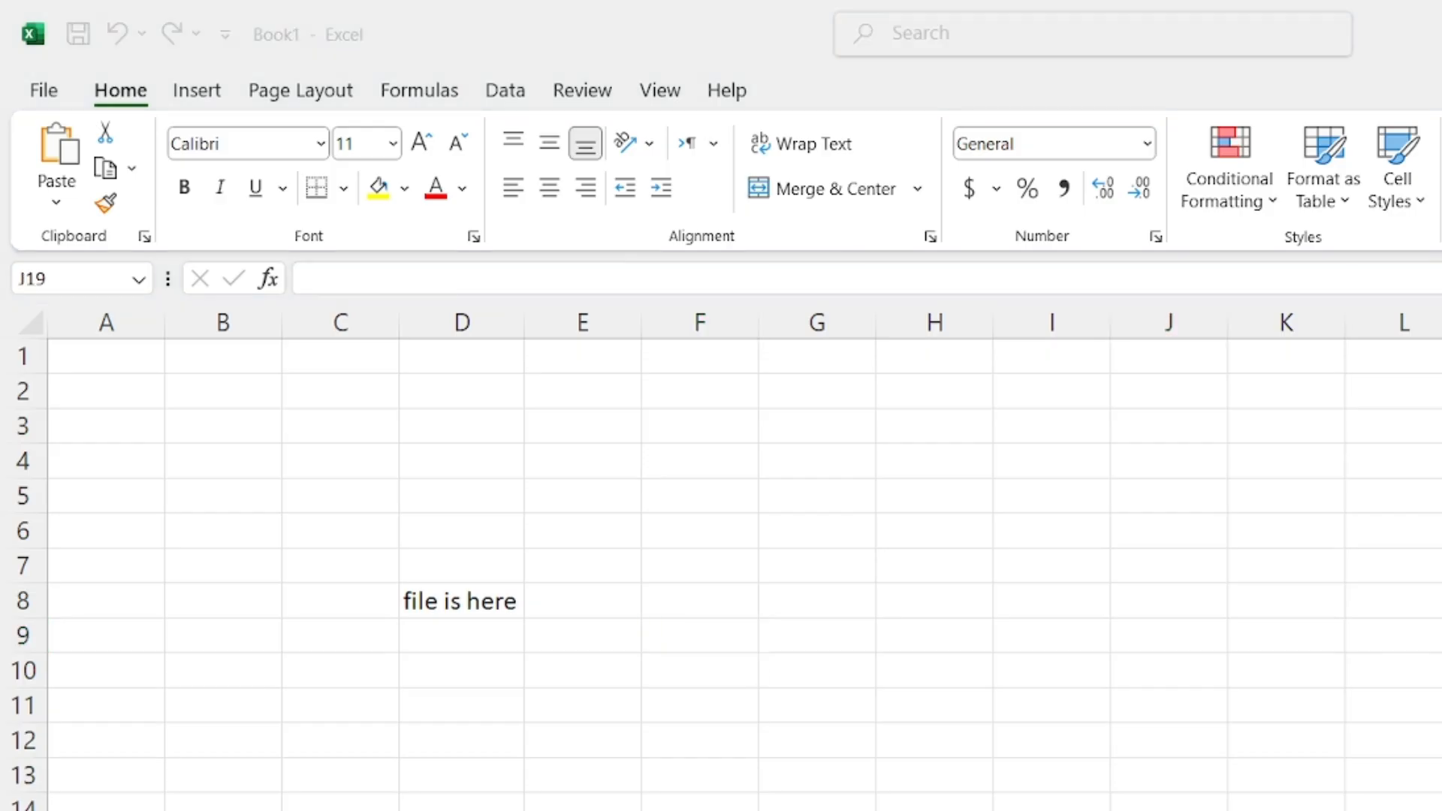
key("alt+Tab")
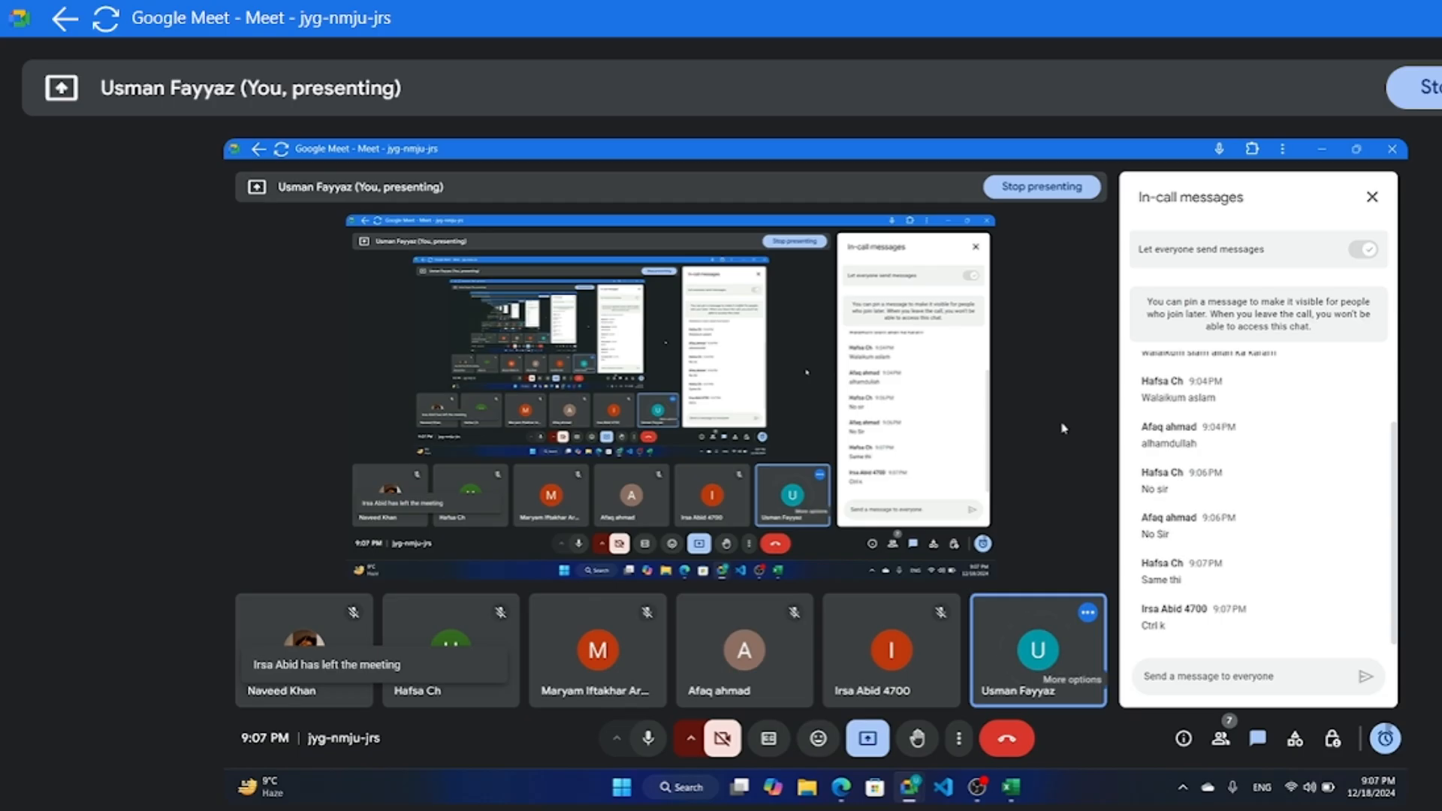
Check the Google Meet participant list, then return to the in-call chat
left_click(1220, 738)
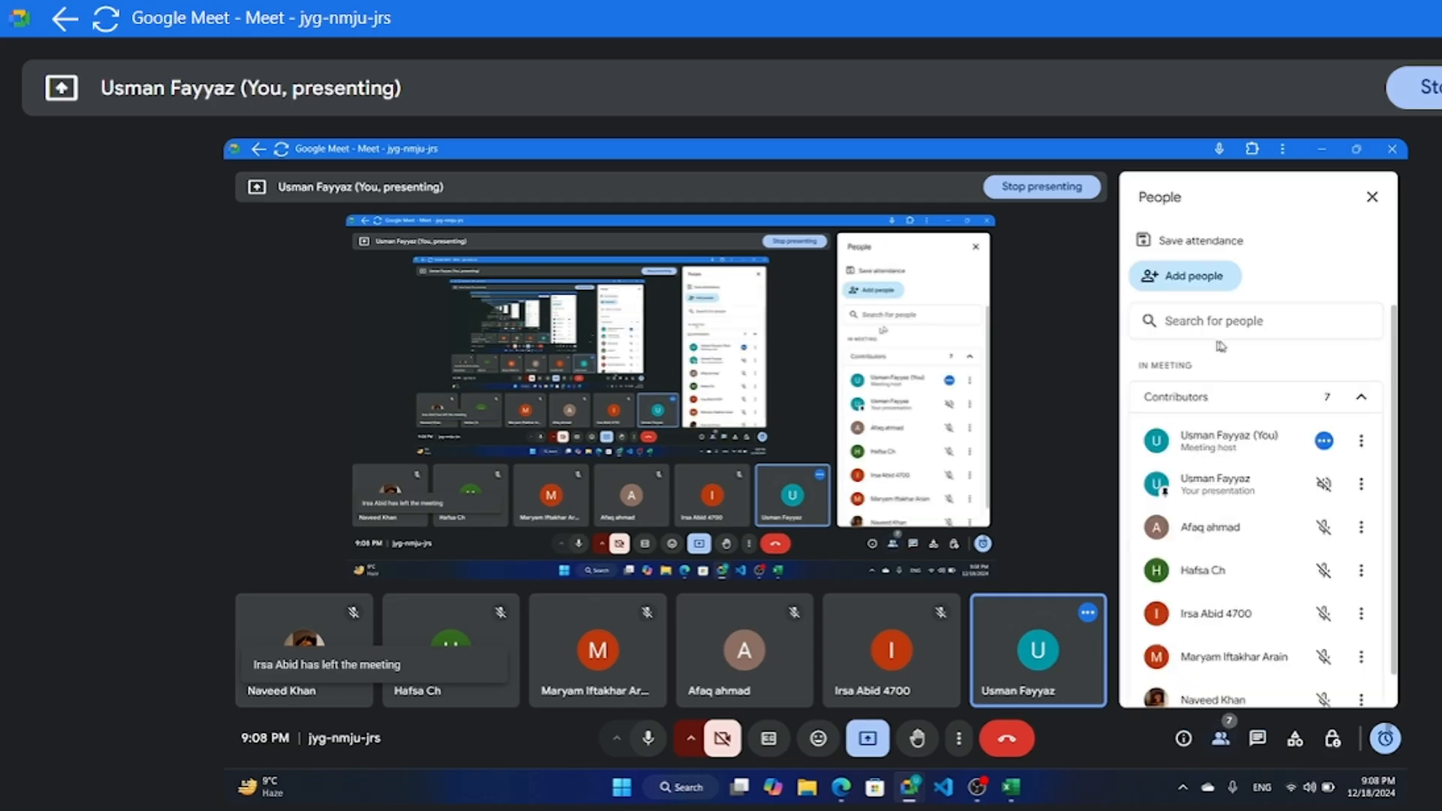
scroll(1225, 577, "down", 1)
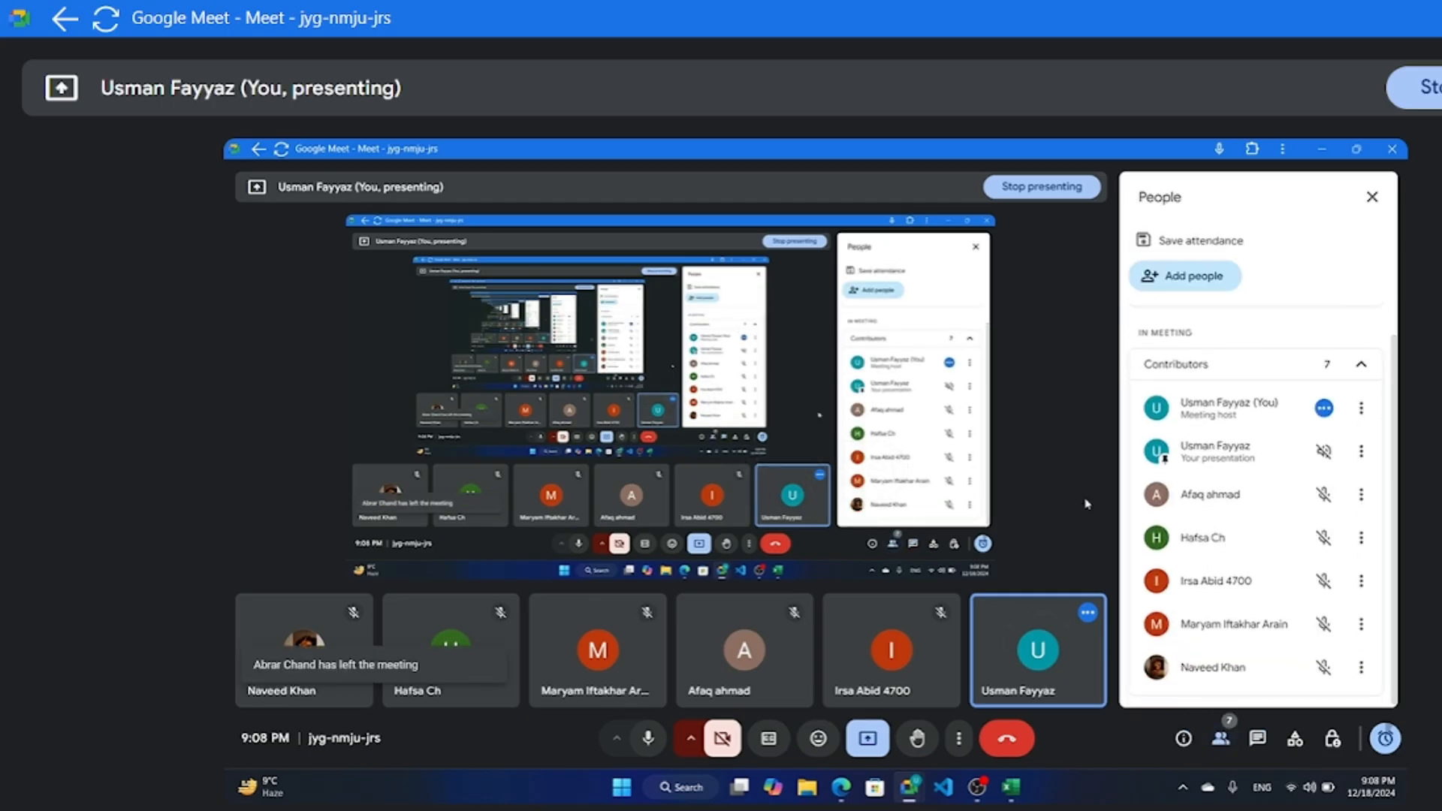
left_click(1257, 738)
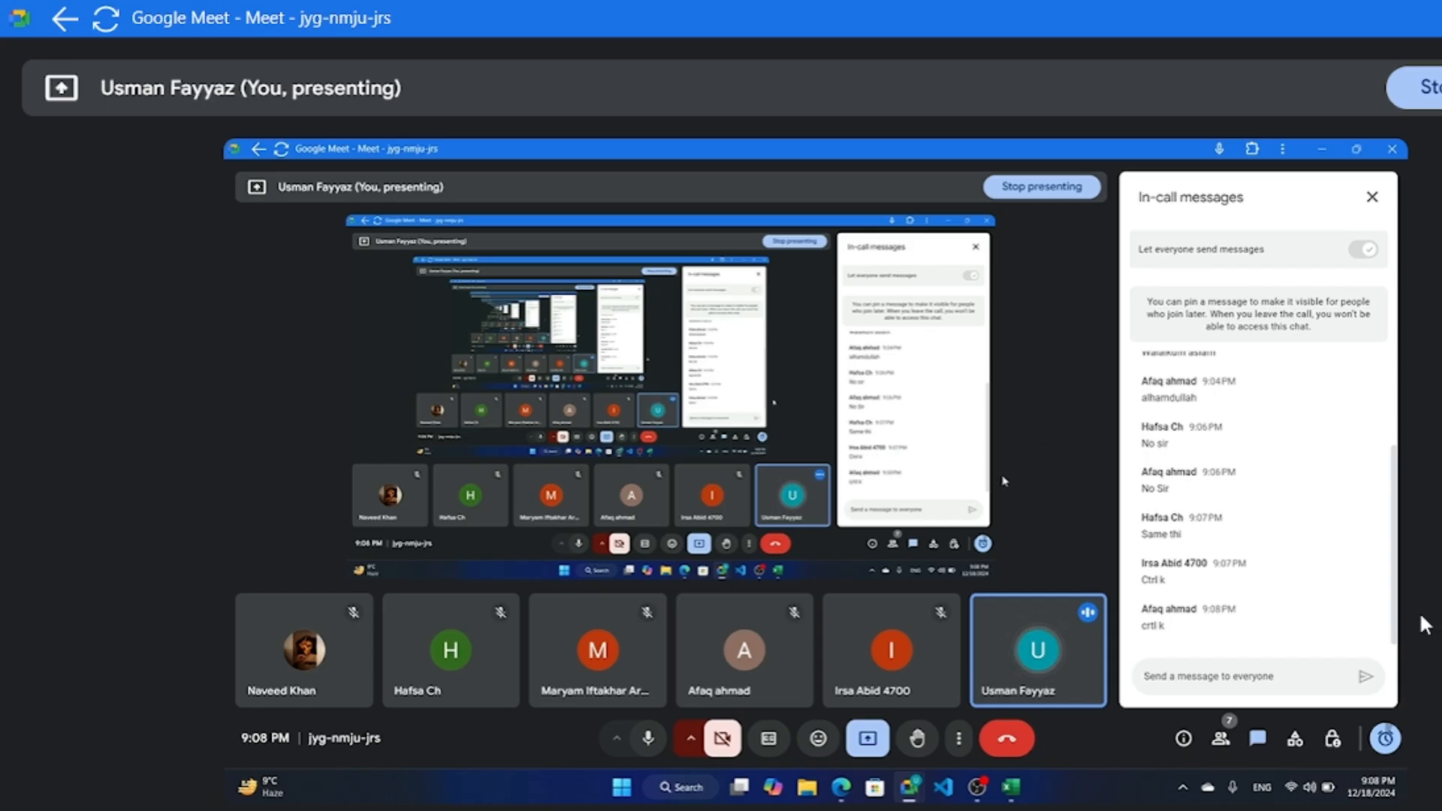
Hide the meeting, return to Excel, and select the 'file is here' cell D8
left_click(1322, 149)
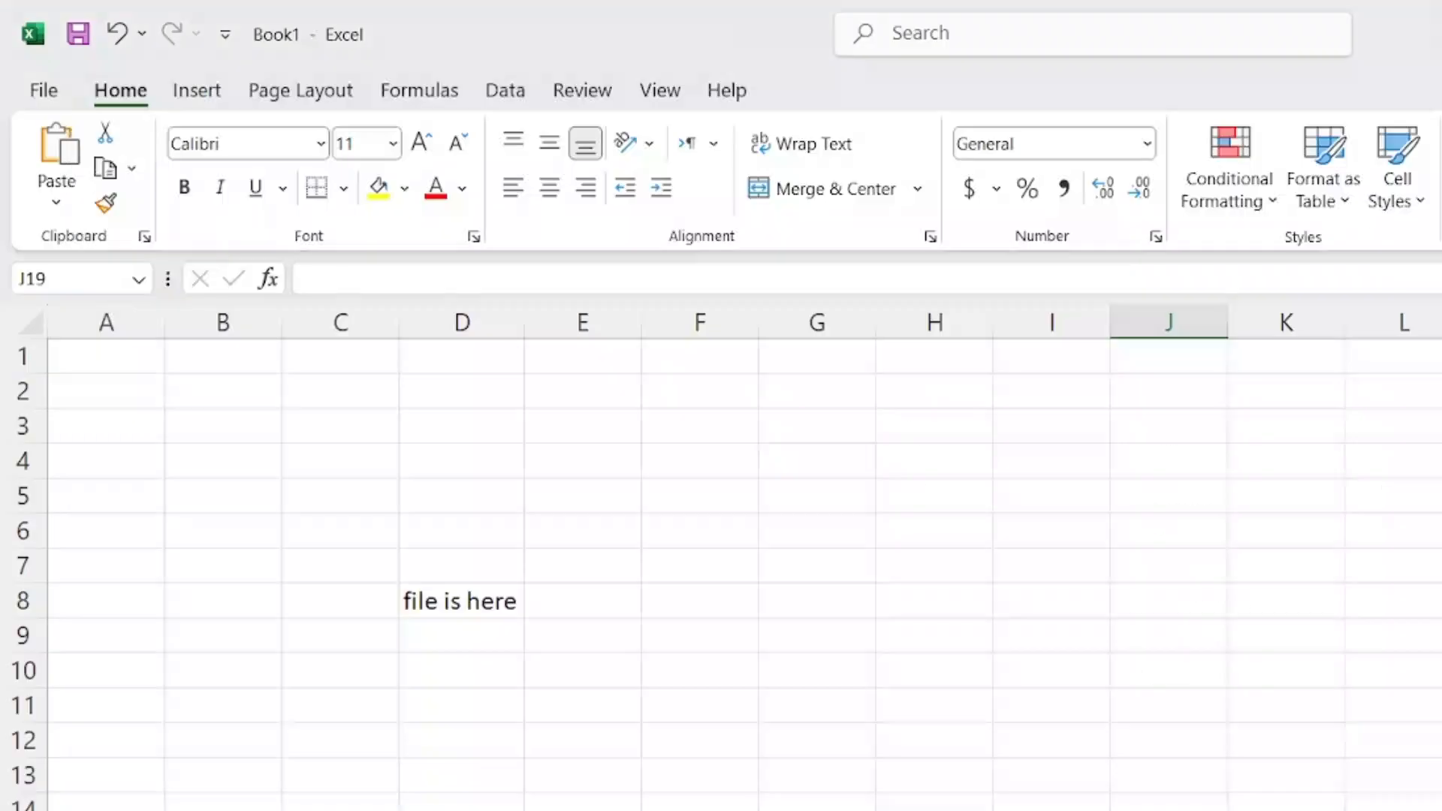
left_click(679, 504)
left_click(184, 92)
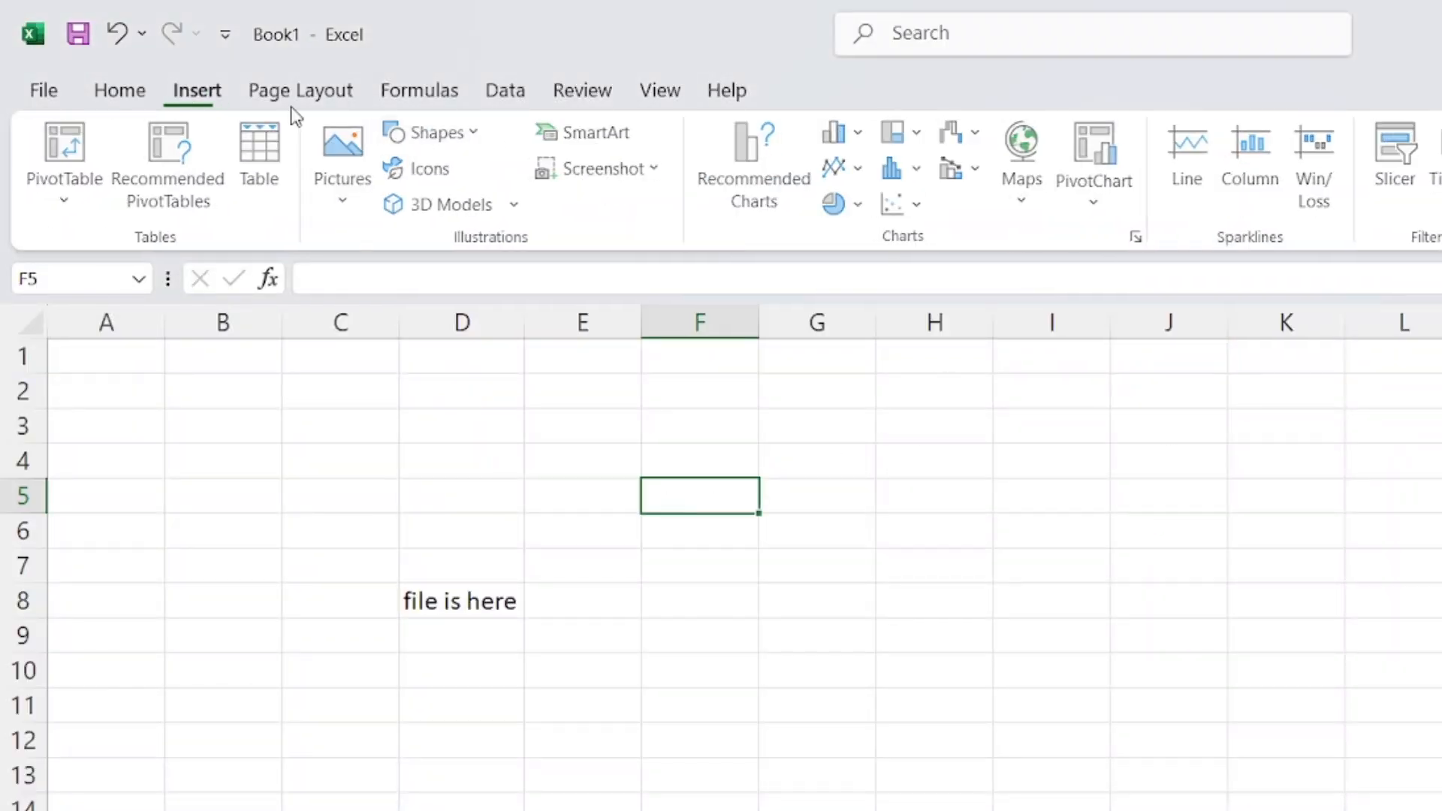
key("ctrl")
key("ctrl")
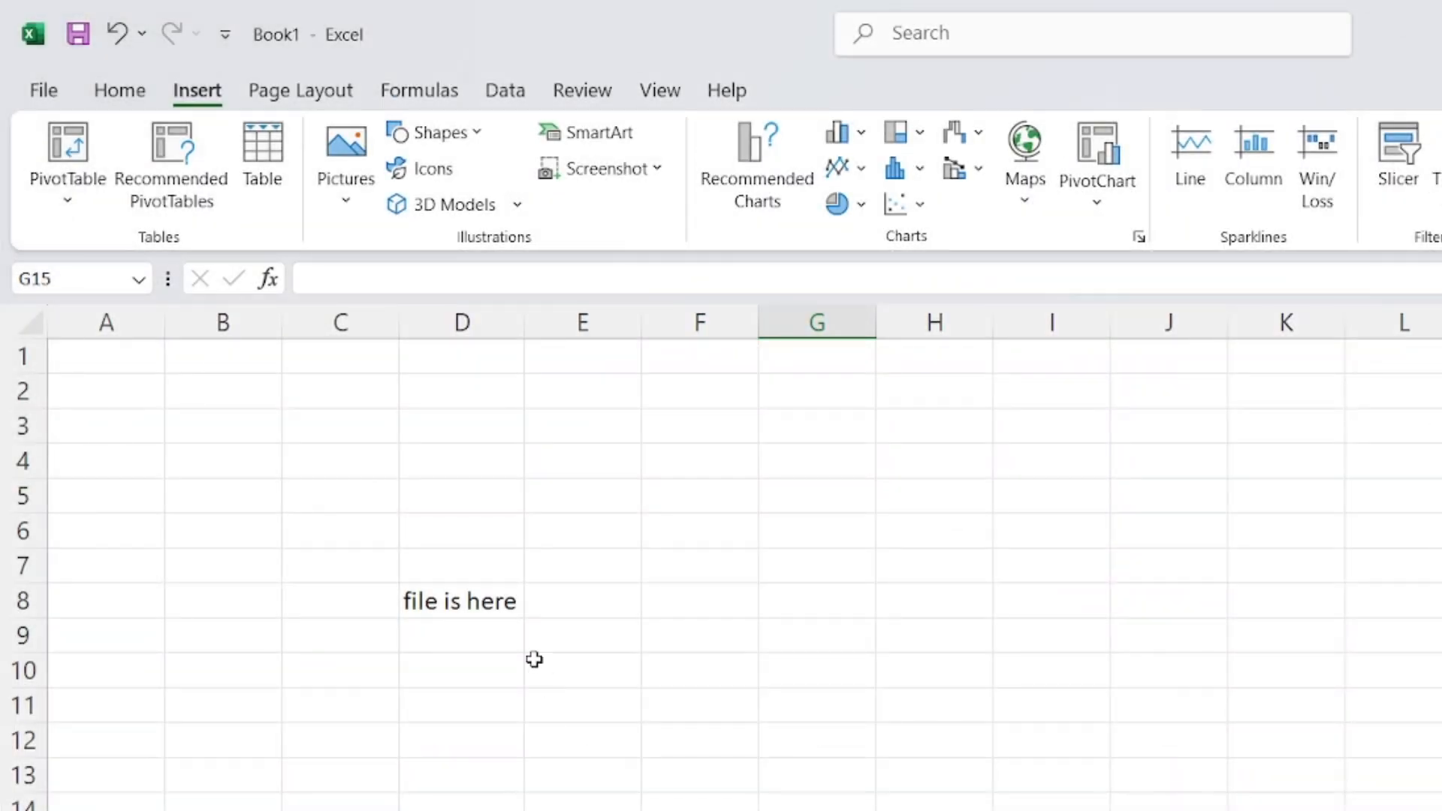
left_click(502, 633)
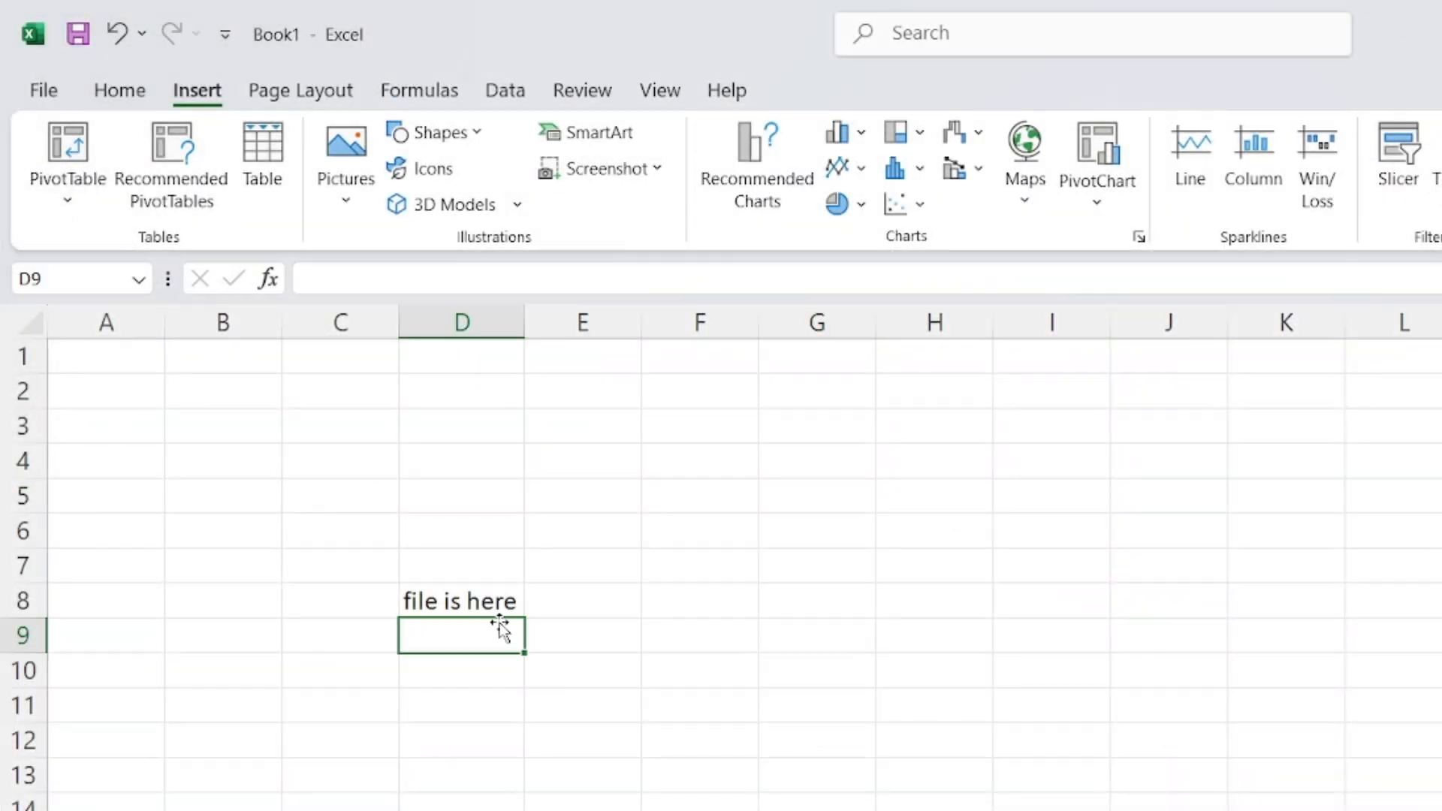
left_click(496, 605)
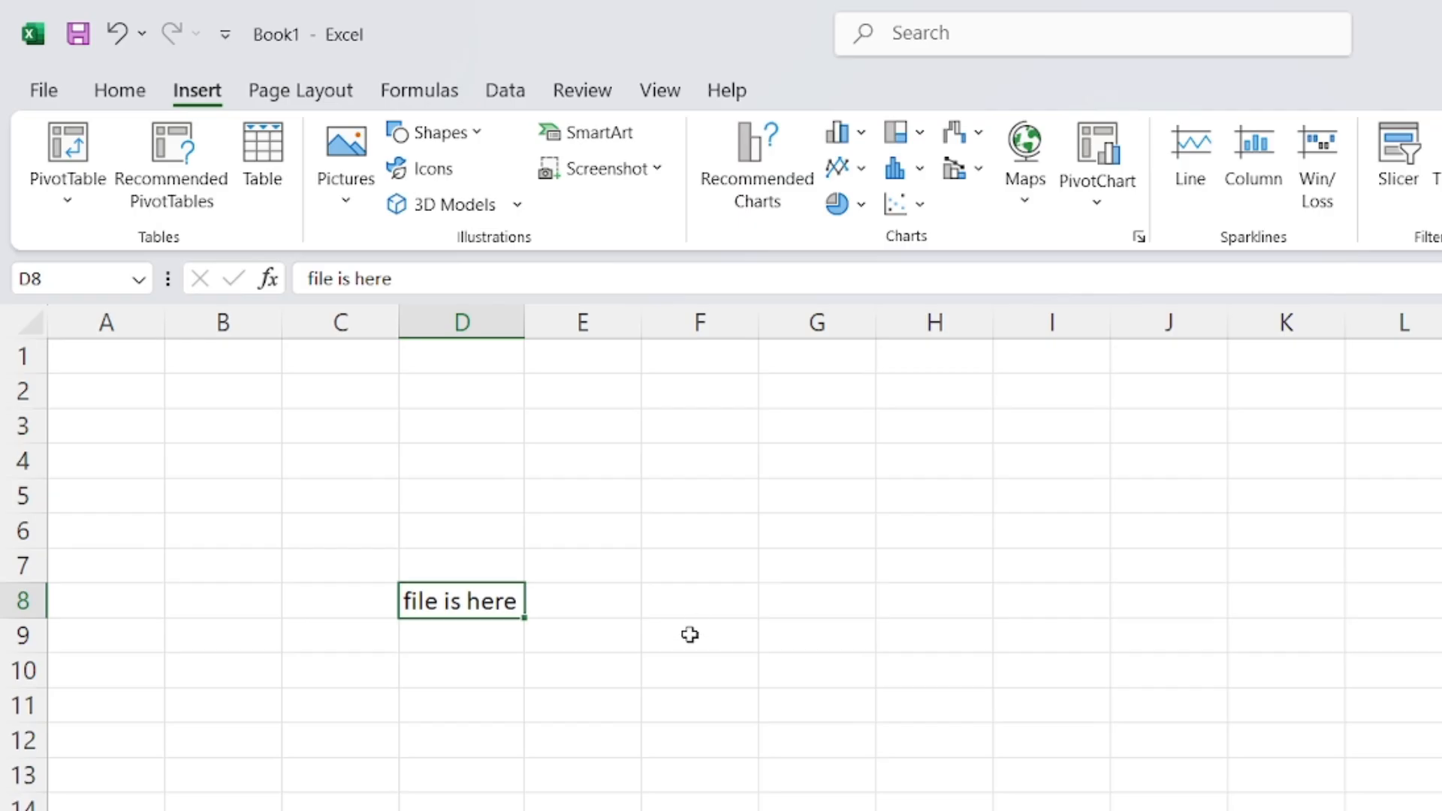
Start a hyperlink with Ctrl+K and browse to the Downloadss folder on New Volume (H:)
key("ctrl+k")
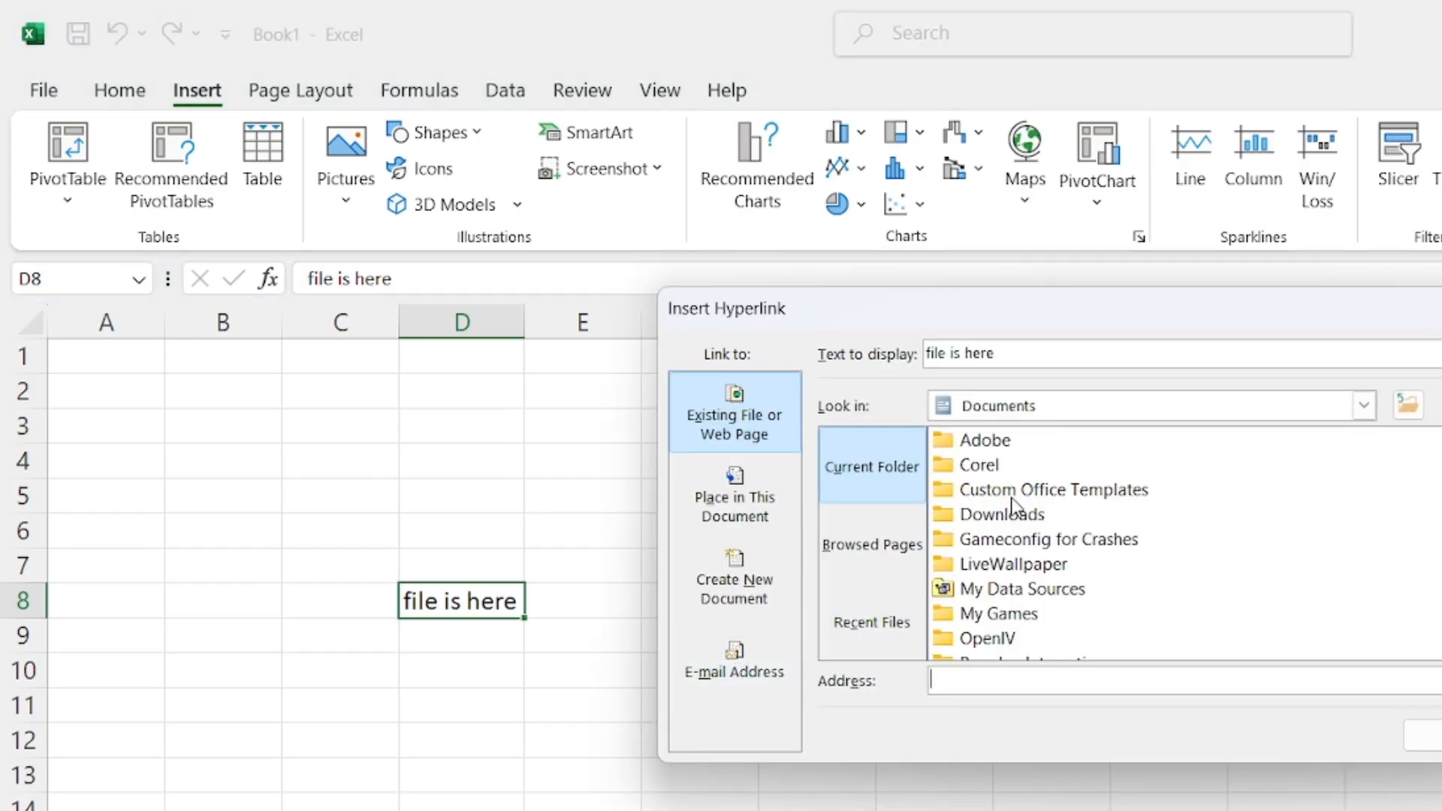
scroll(1006, 538, "down", 3)
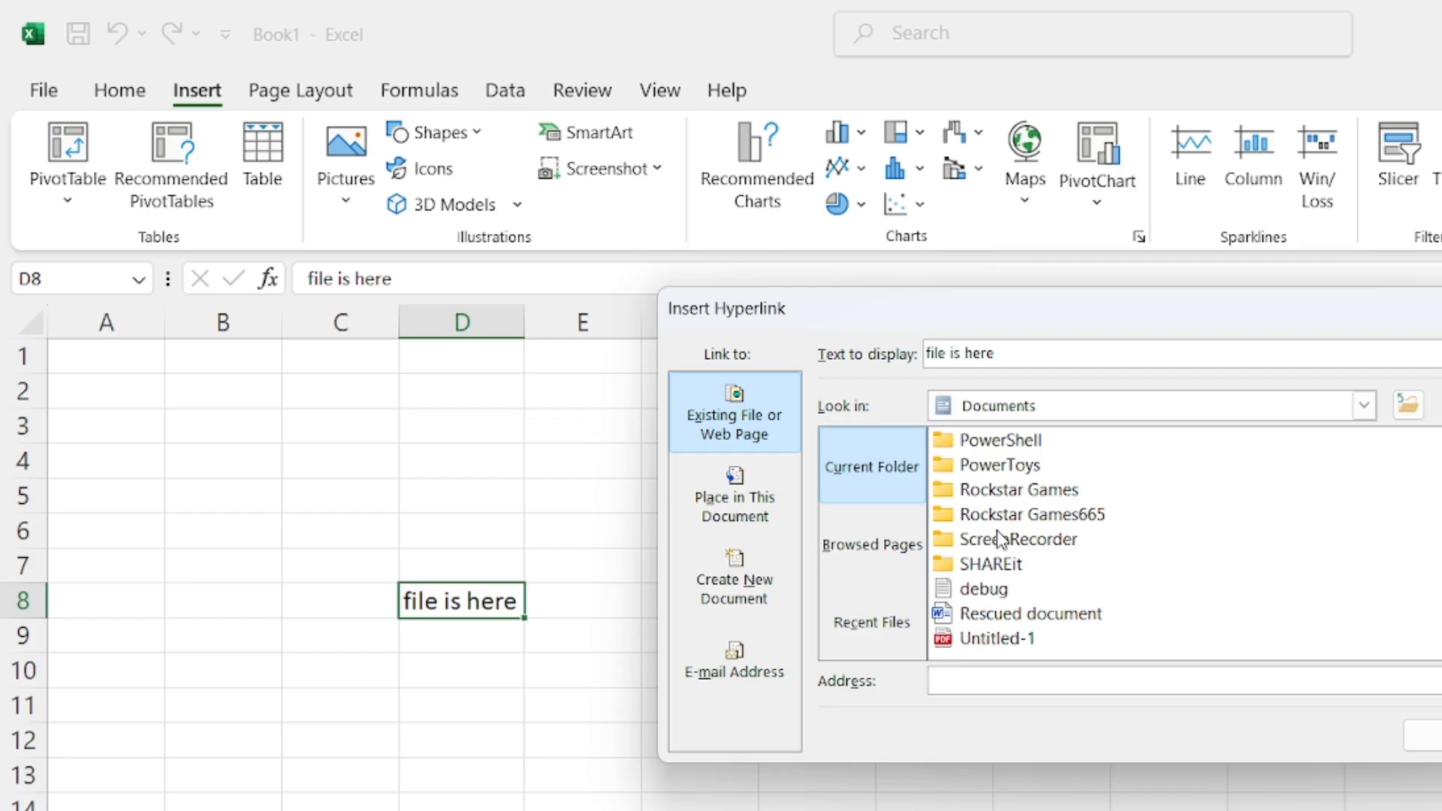
scroll(1000, 538, "up", 3)
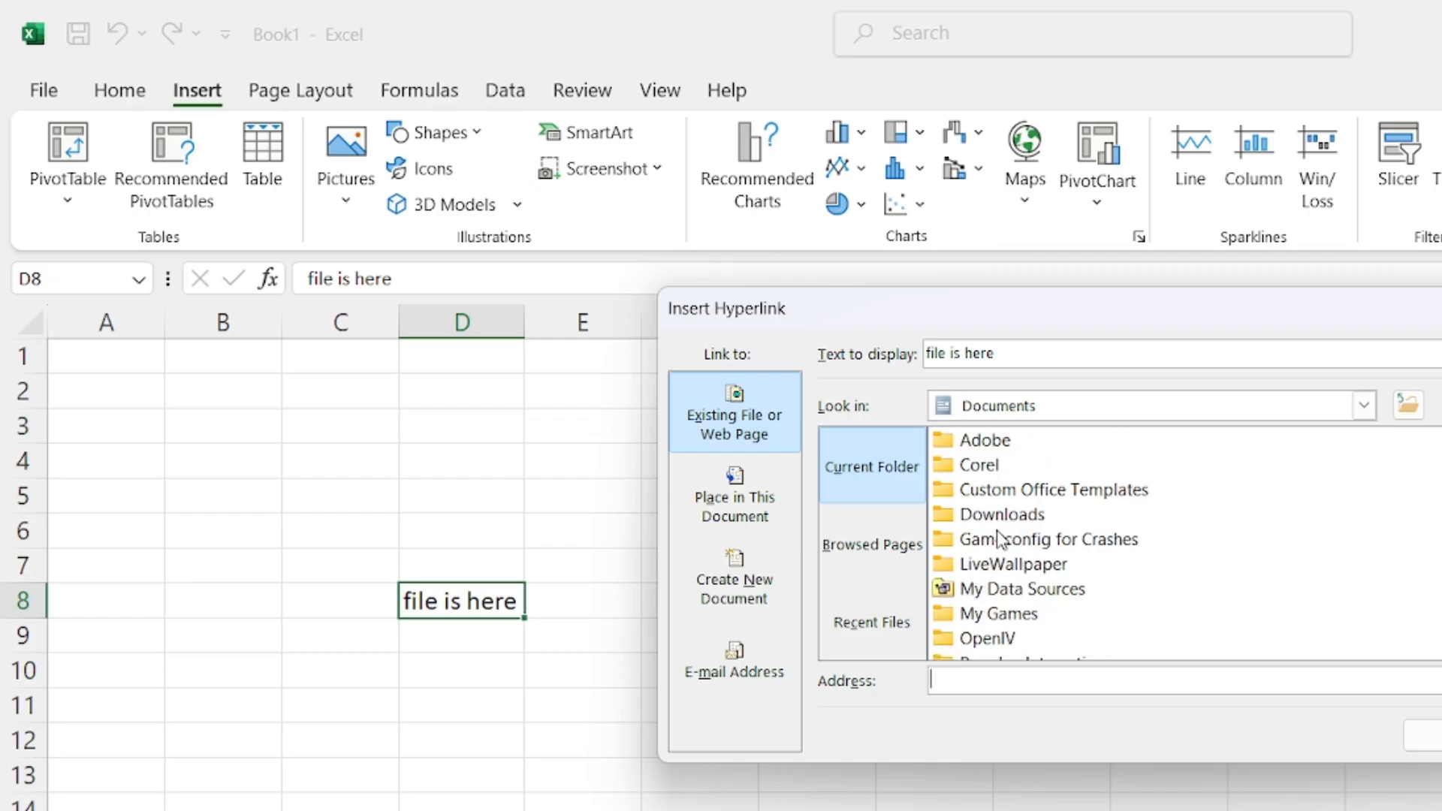
left_click(1364, 407)
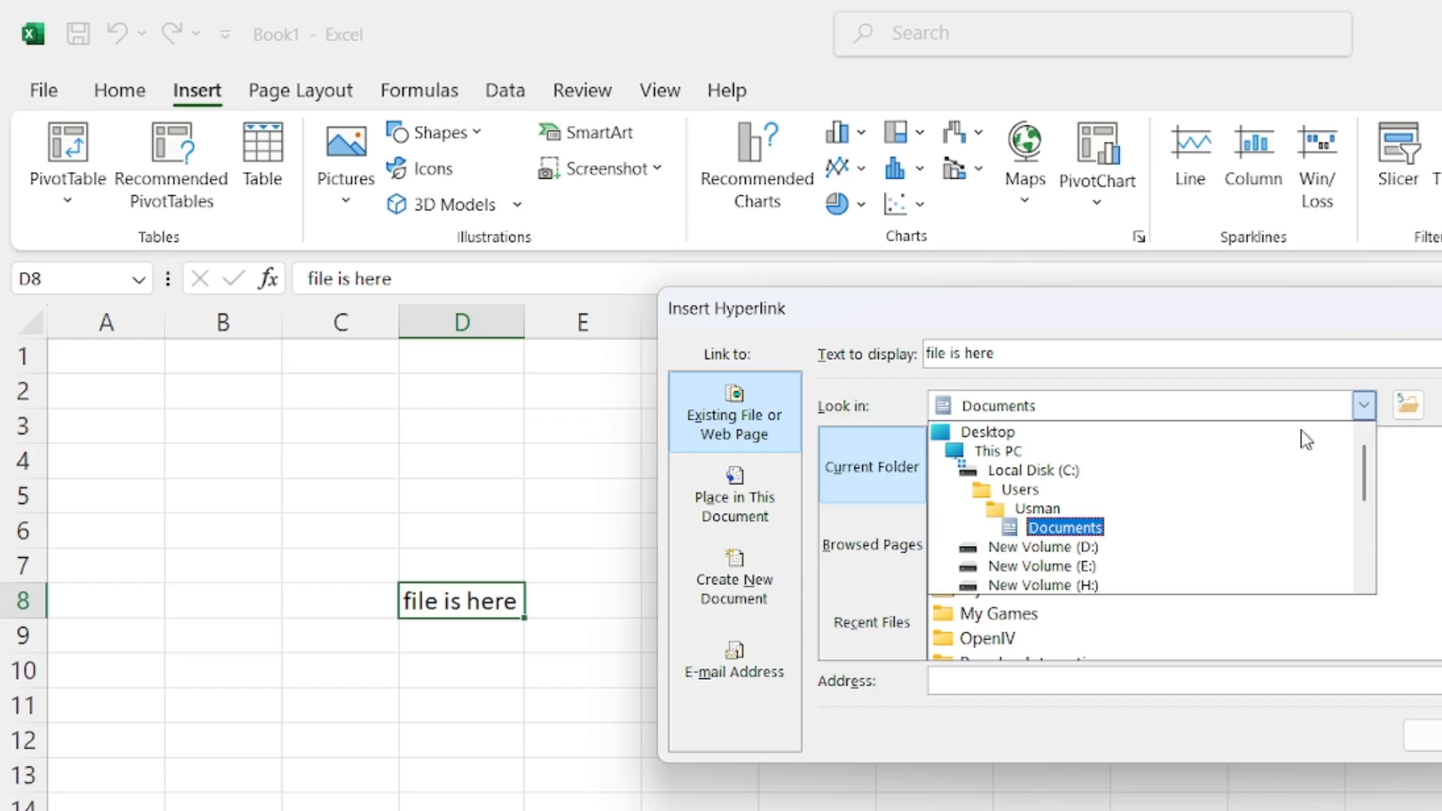
left_click(1055, 590)
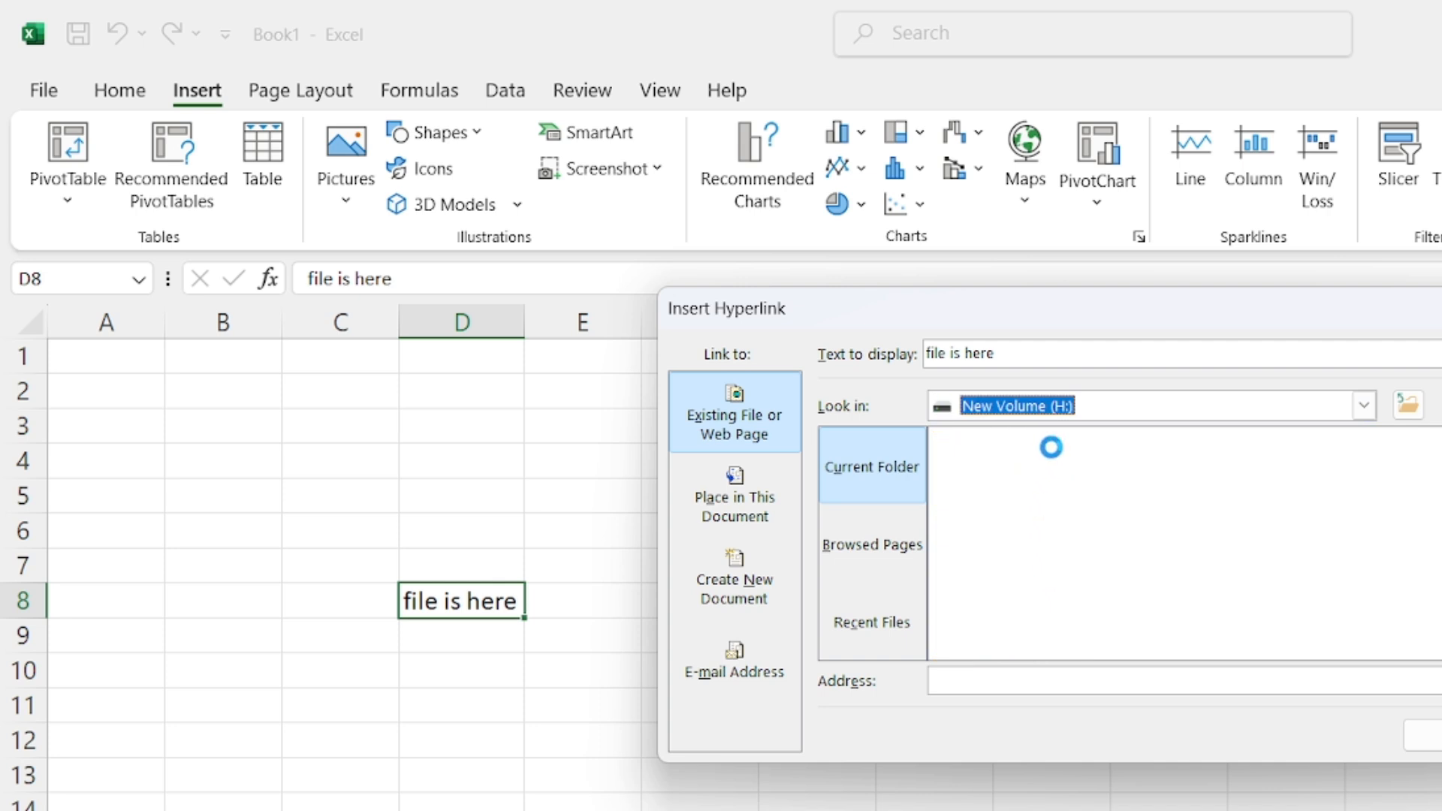
double_click(1037, 539)
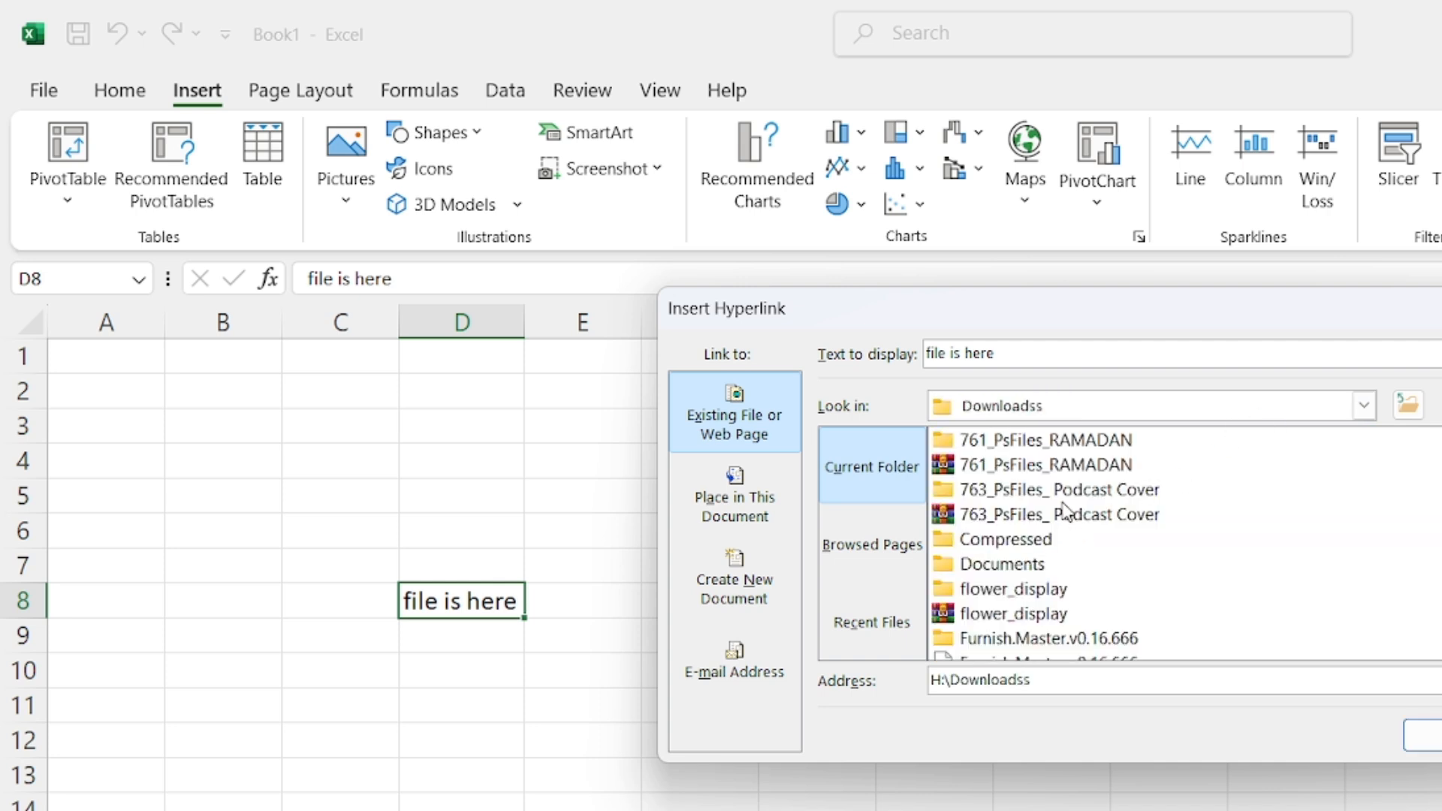
Link D8 to 169887-city-building-purple-colored-skyline-7680x4320.jpg and confirm
scroll(1057, 539, "down", 3)
scroll(1057, 541, "down", 2)
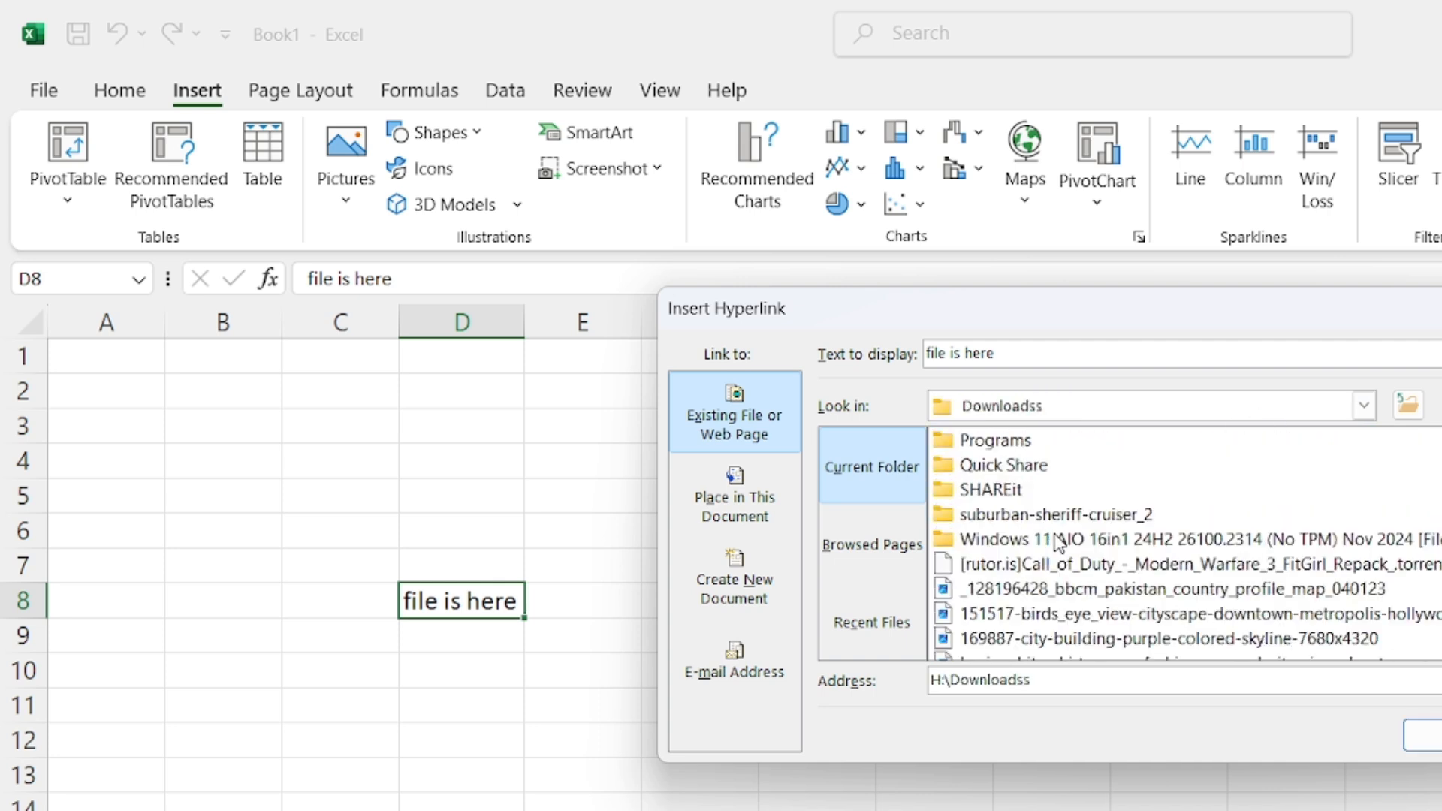
scroll(1059, 541, "down", 1)
left_click(1206, 569)
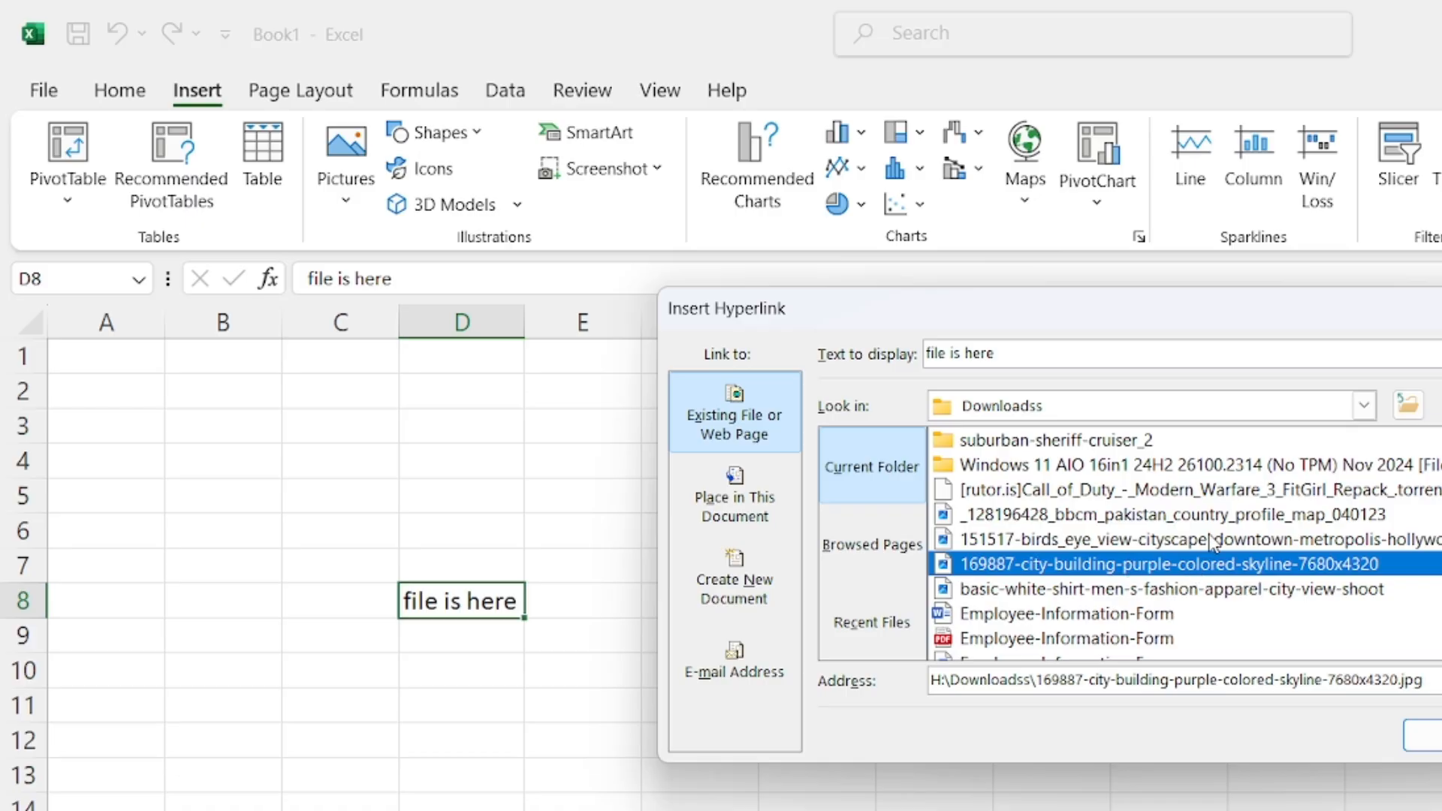
scroll(1097, 597, "down", 1)
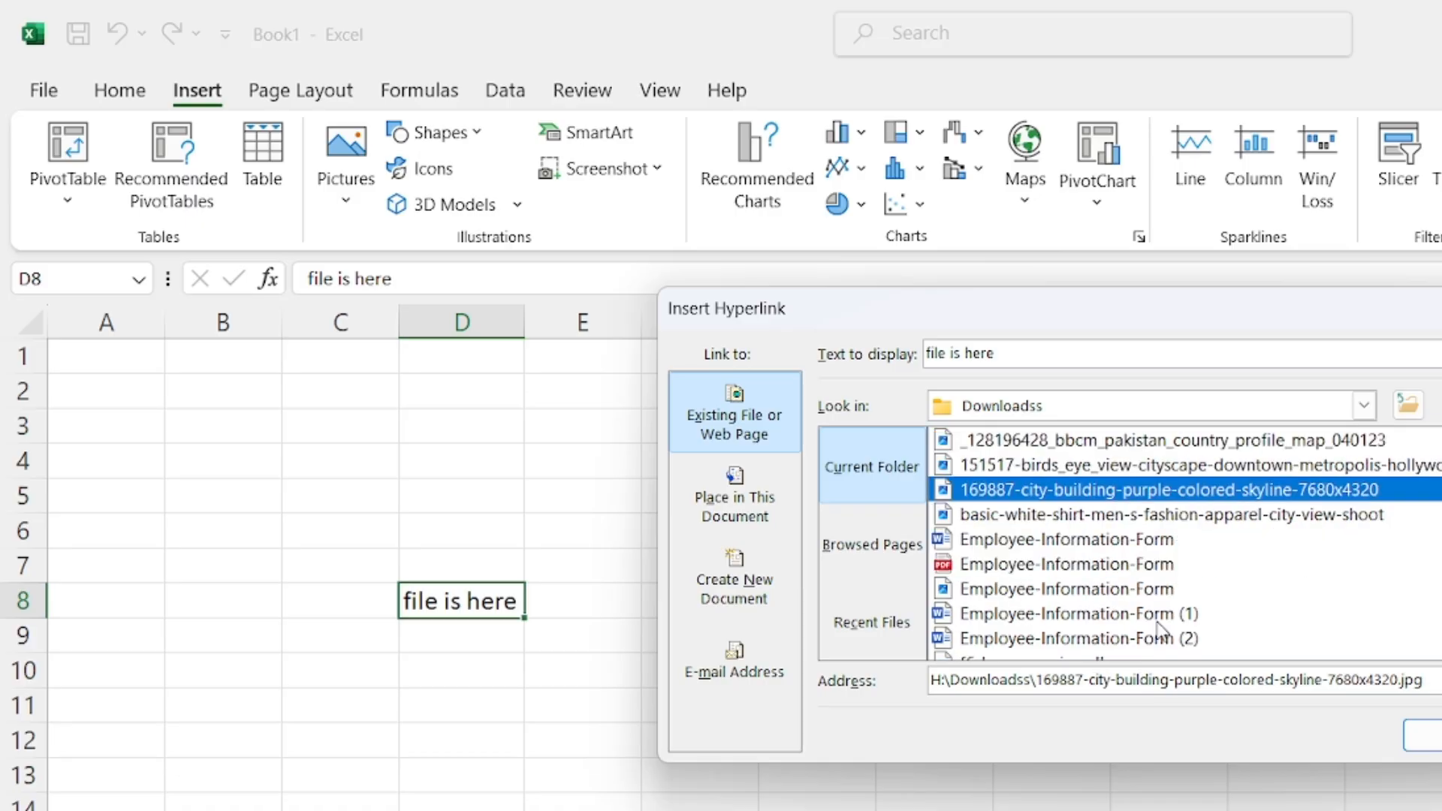
left_click(1421, 735)
left_click(765, 773)
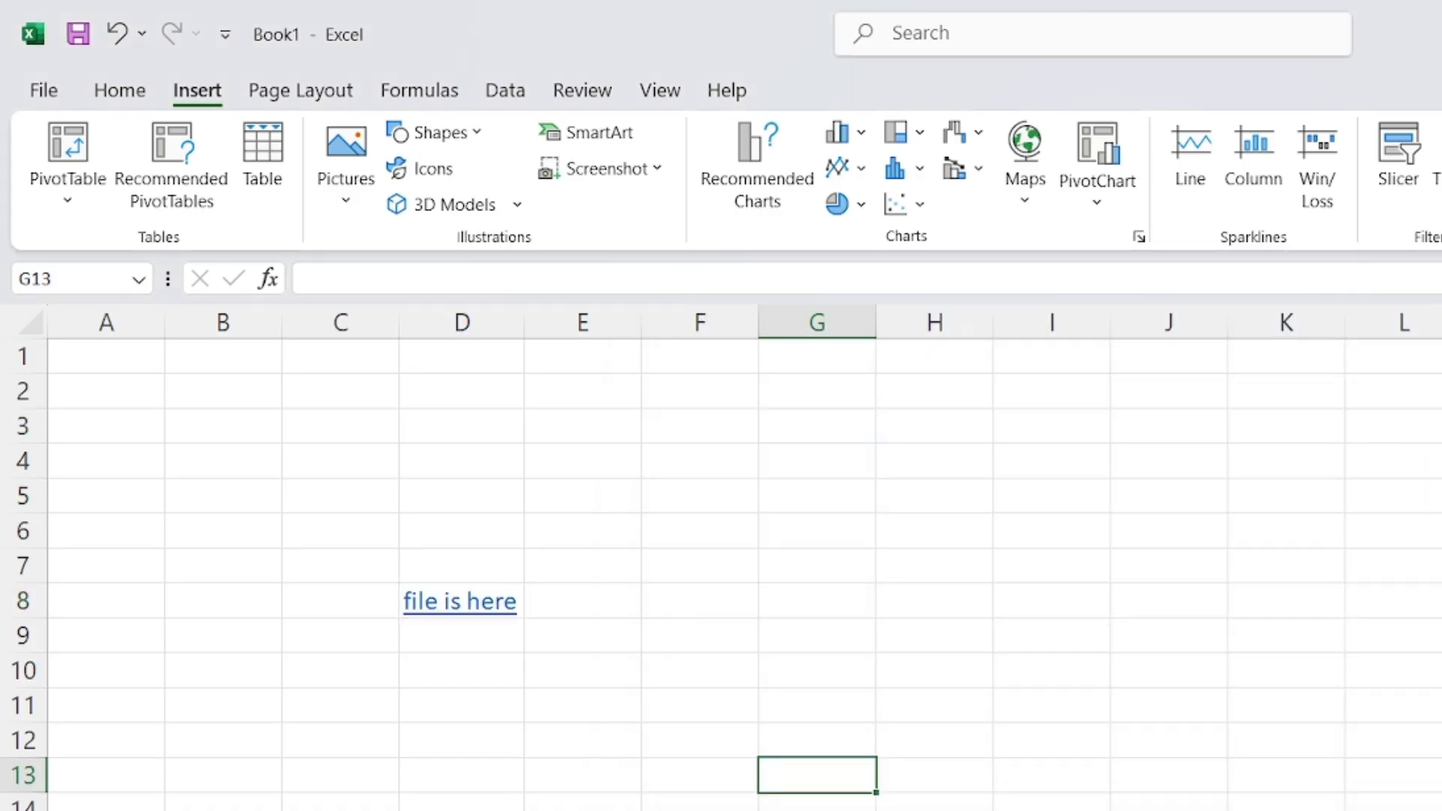
Open the skyline image twice via the 'file is here' link, closing it each time, then select F10 and F11
left_click(456, 610)
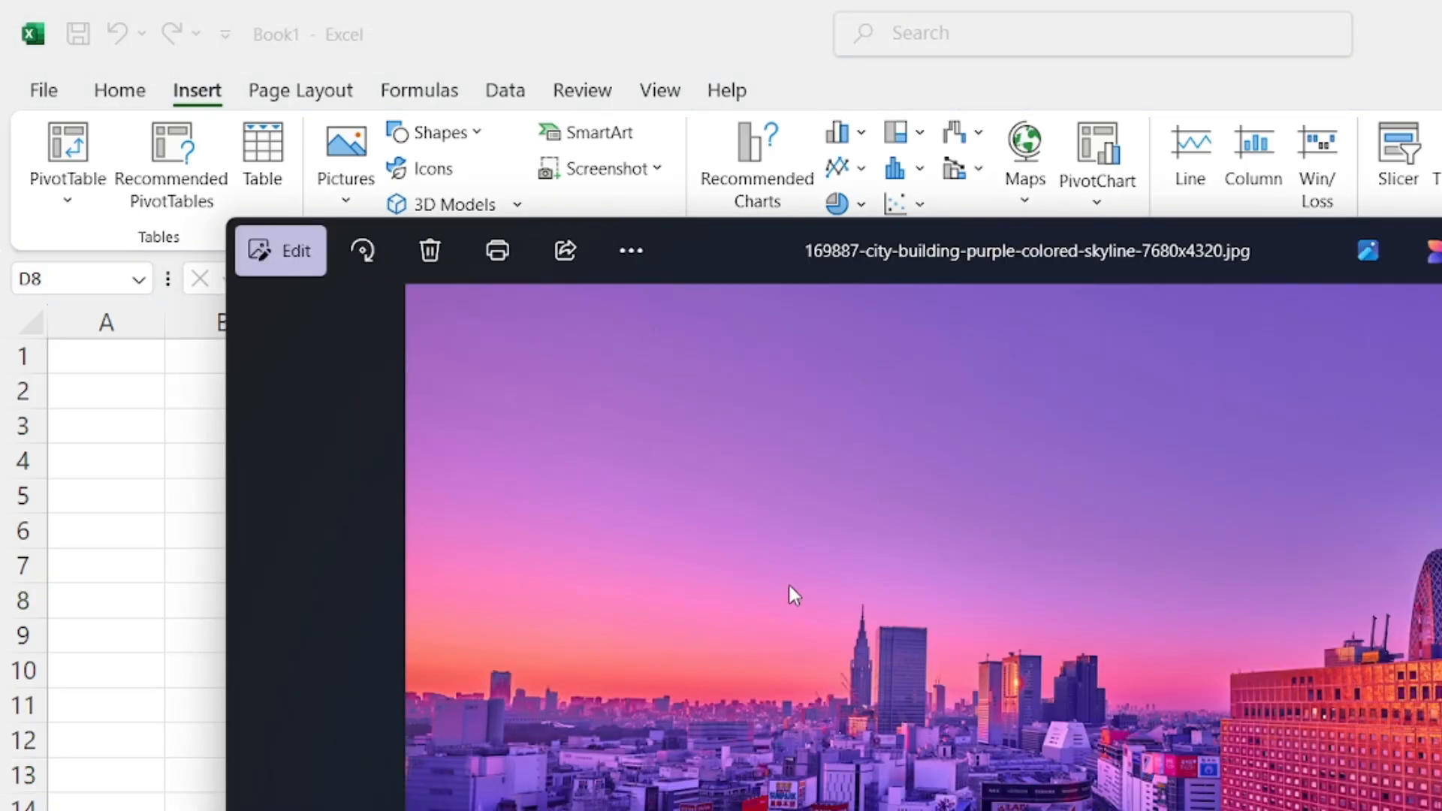
key("alt+F4")
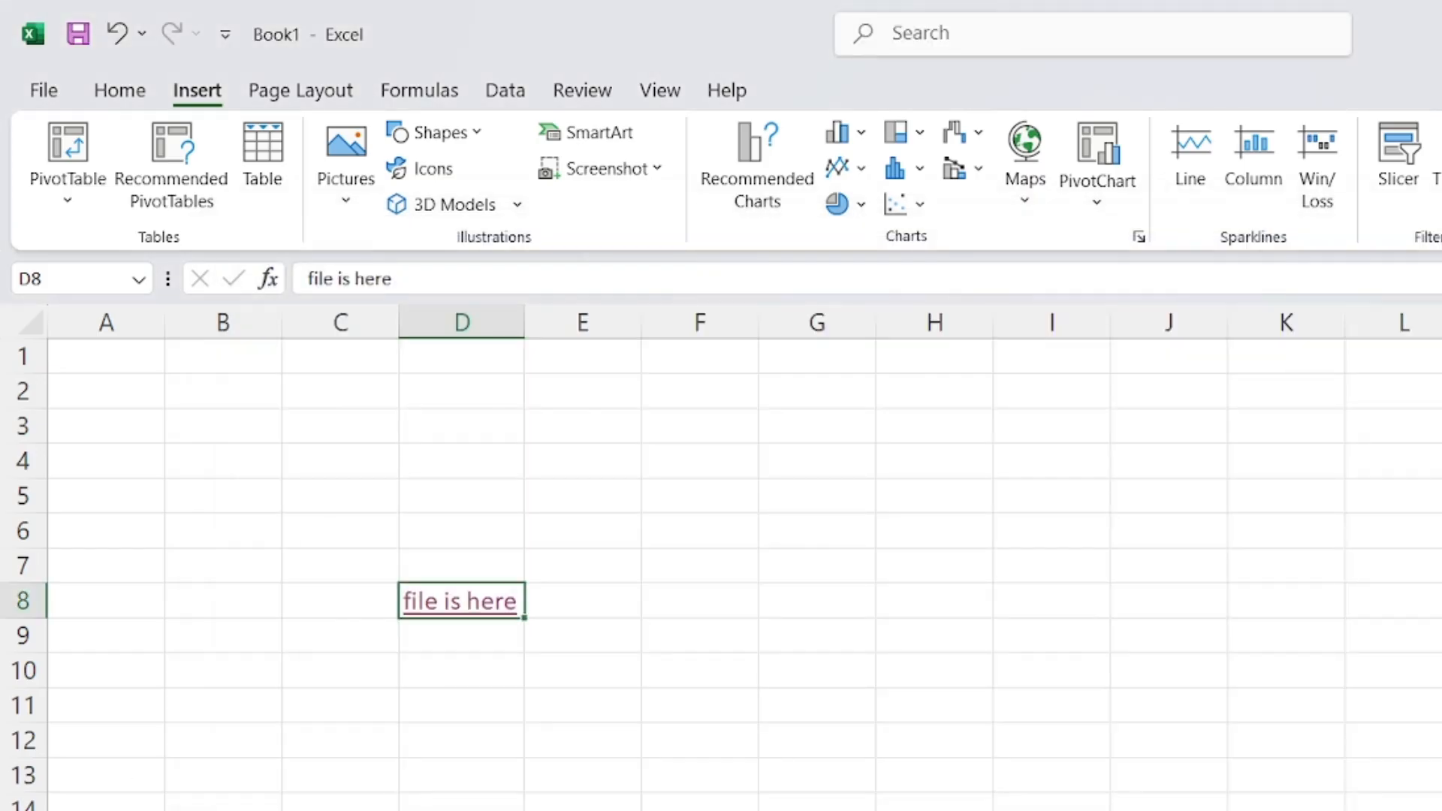
left_click(485, 604)
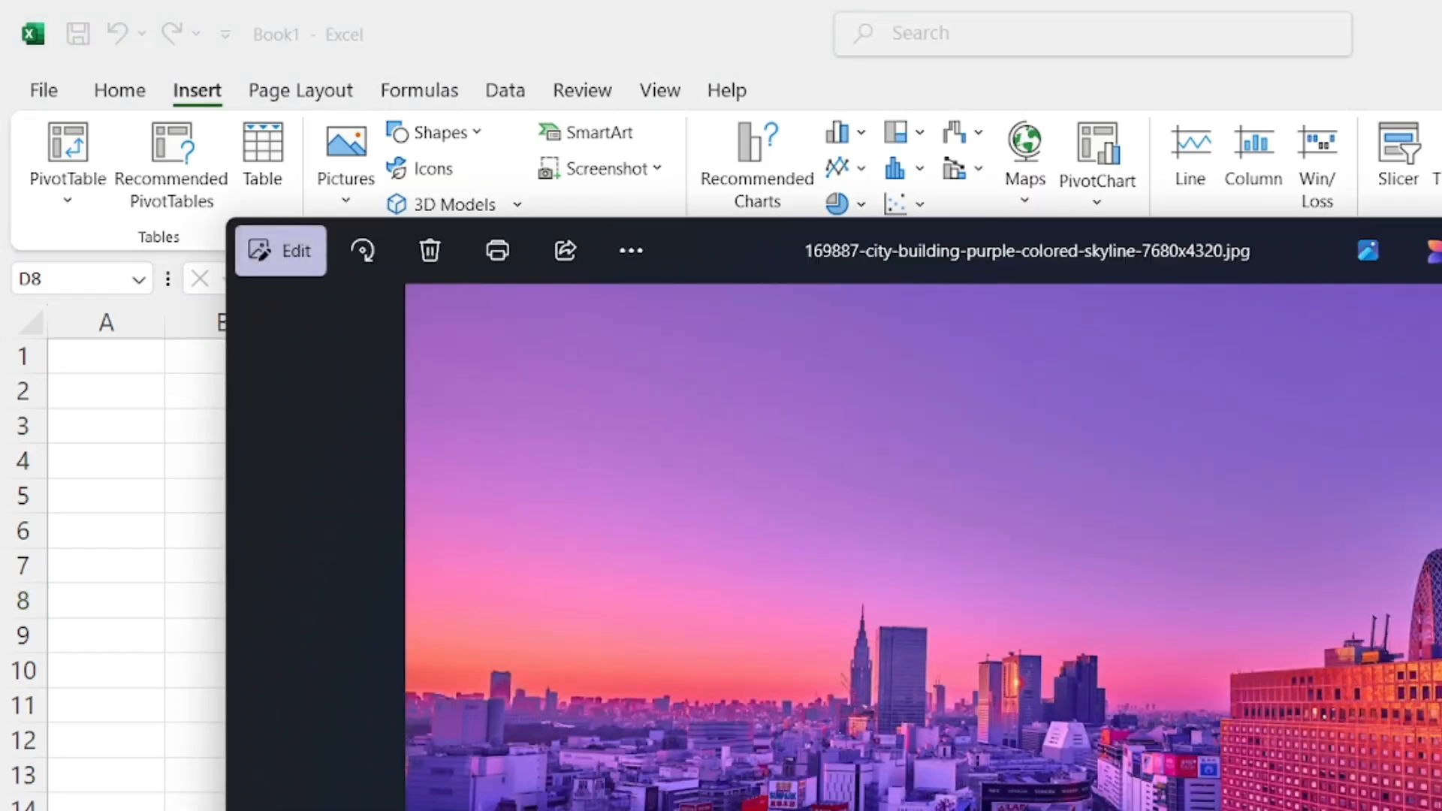
key("alt+F4")
left_click(673, 675)
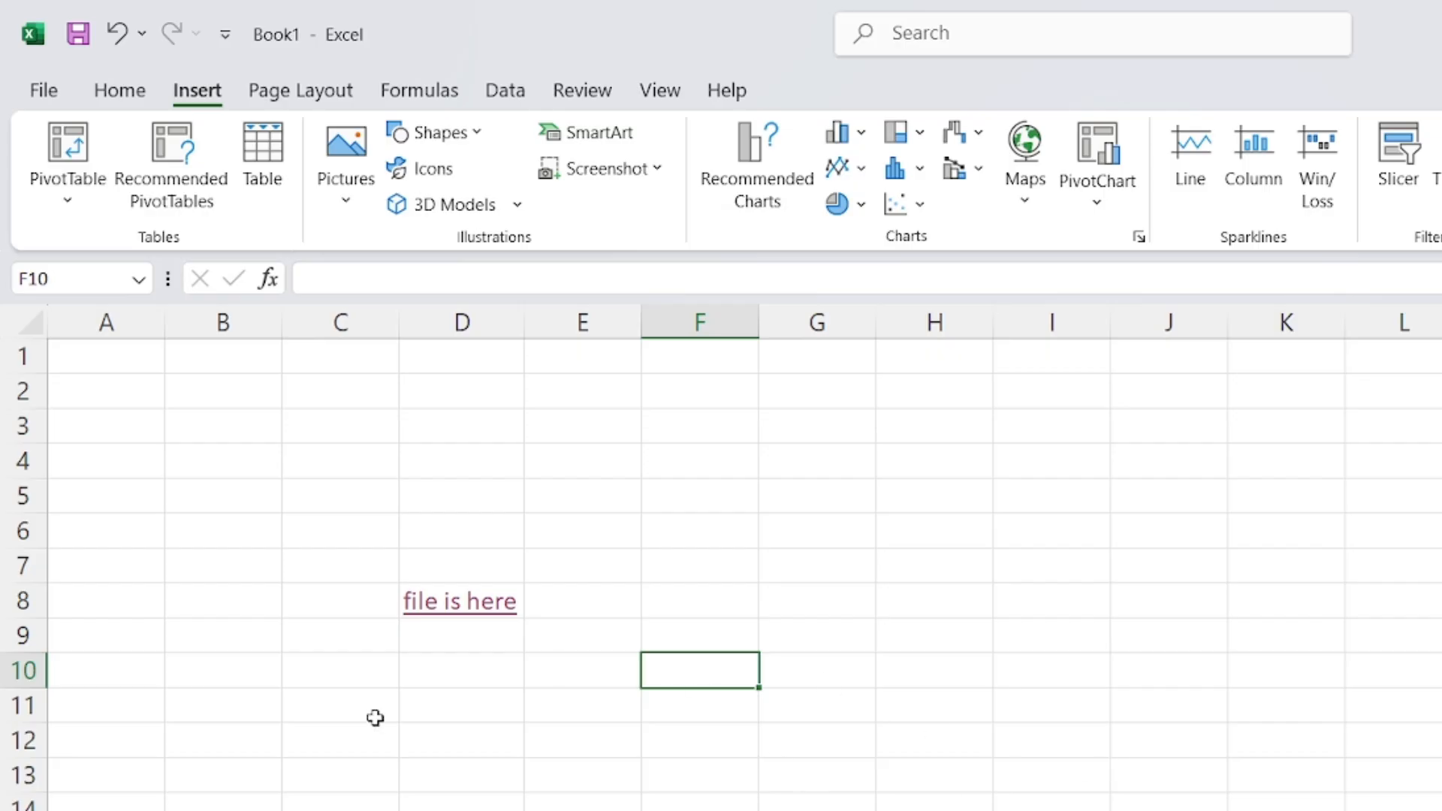
left_click(709, 717)
Switch to the Lesson 6 PDF in Edge and scroll to the Hyperlink (CTRL + K) table
key("alt+Tab")
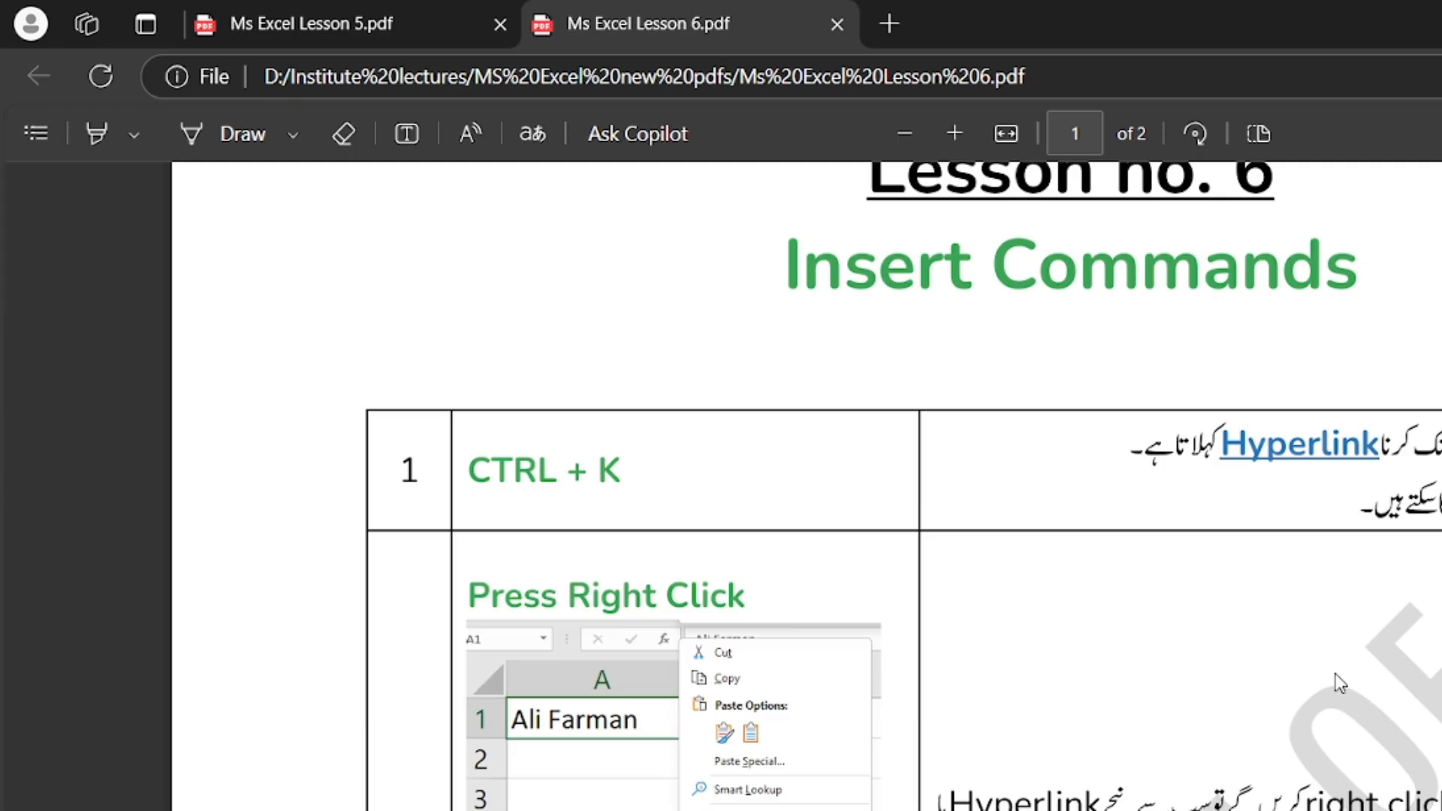
scroll(1337, 683, "down", 2)
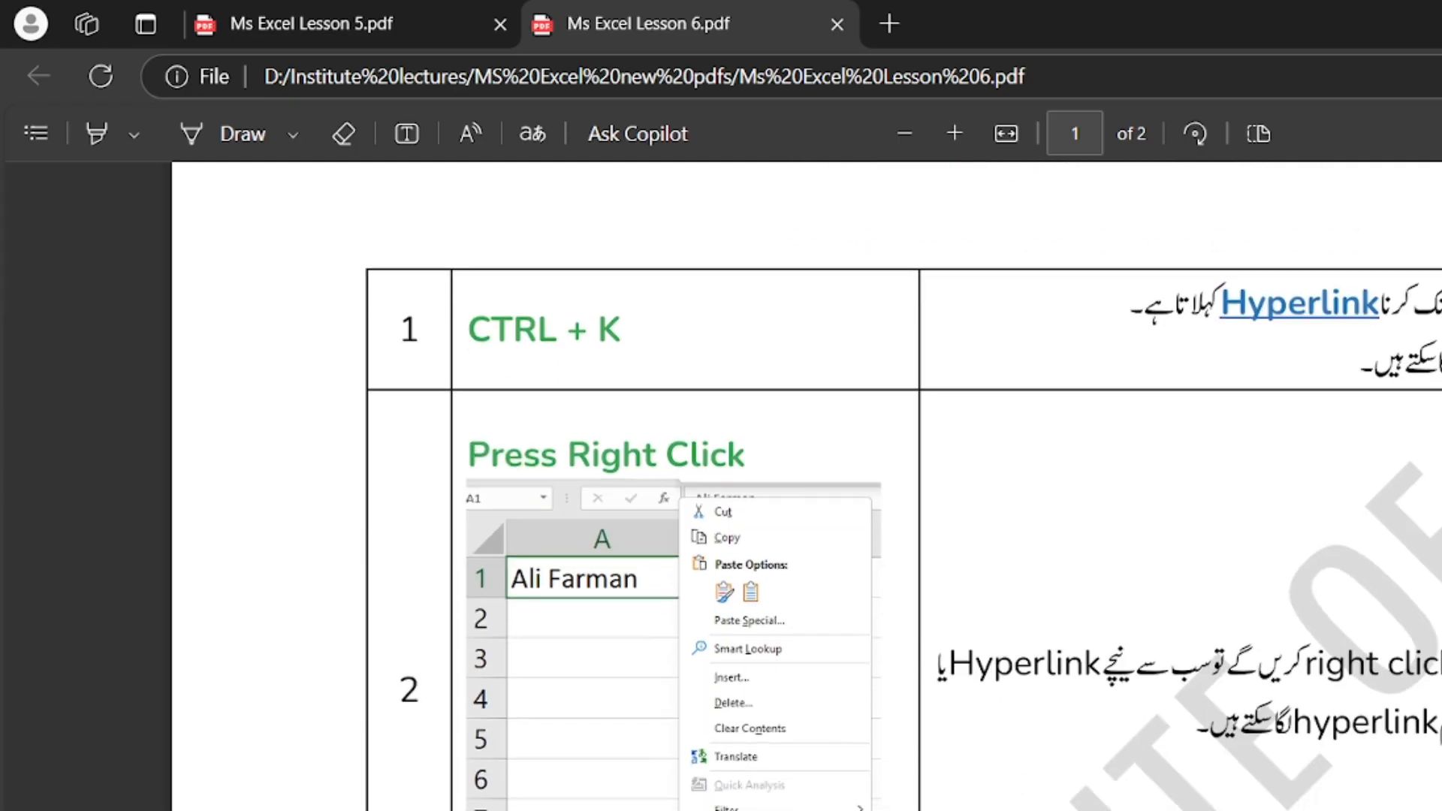
Back in Excel, type 'hyper link' into cell D11 beneath the existing link
double_click(949, 667)
key("alt+Tab")
left_click(461, 709)
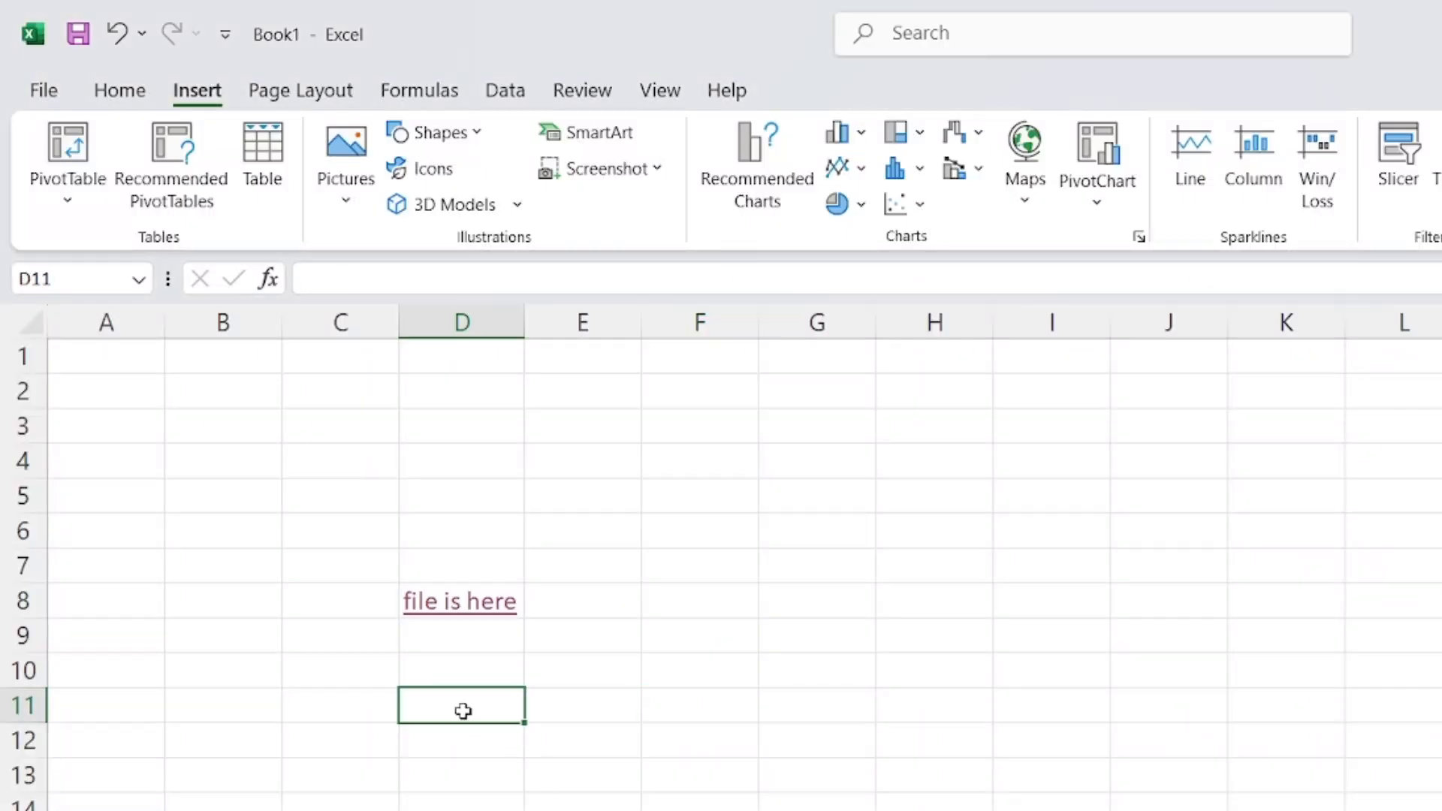
type("he")
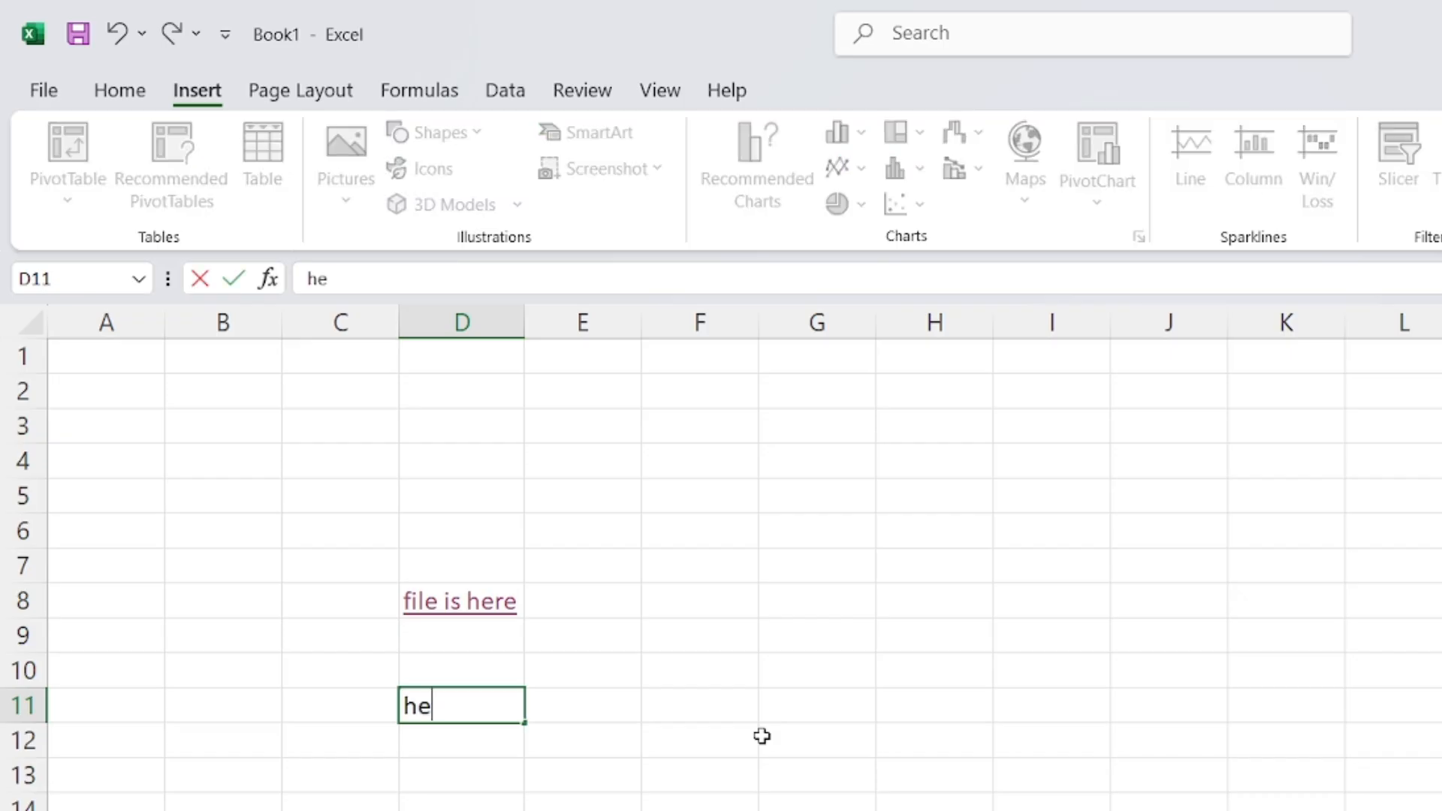
key("BackSpace")
type("yper ")
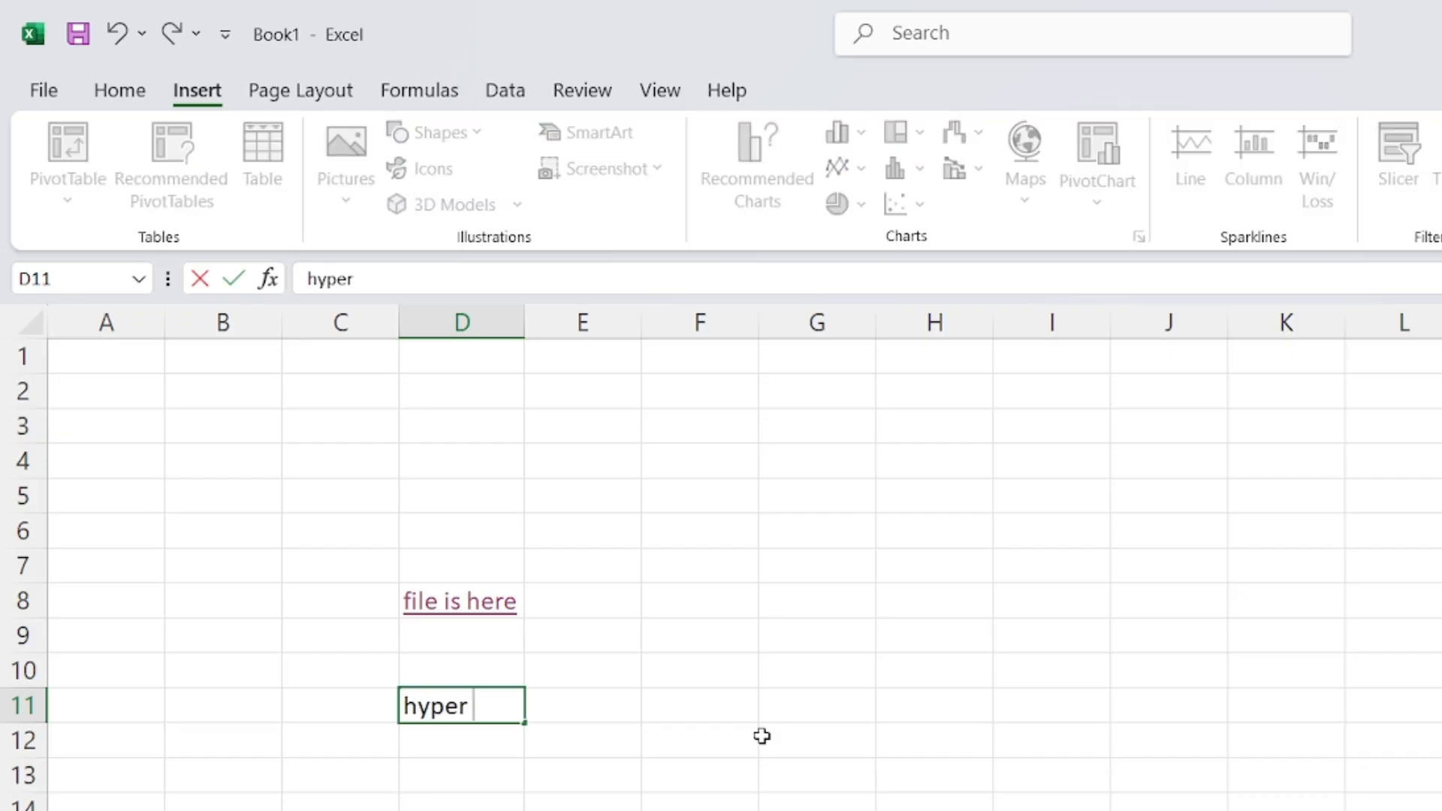
type("link")
key("Return")
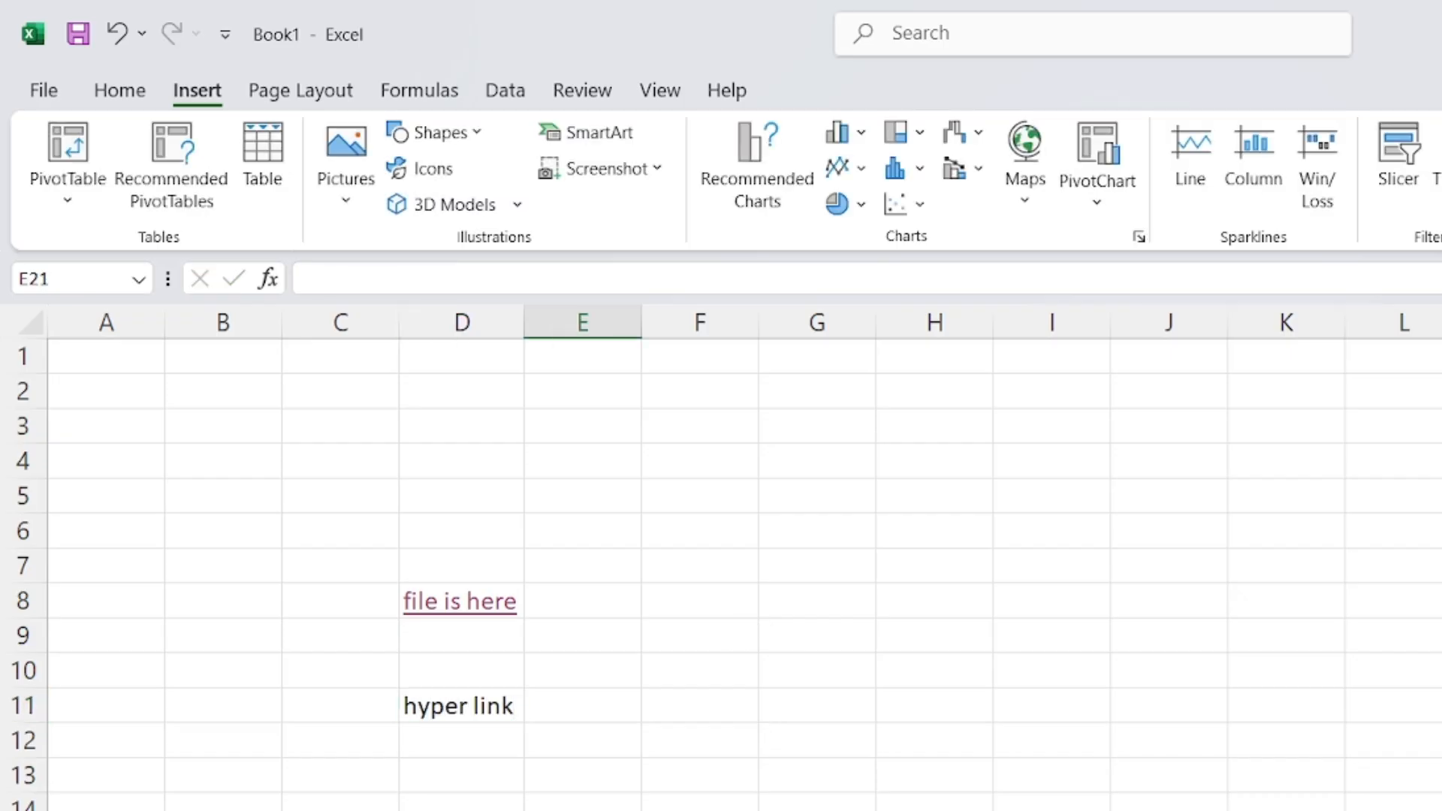
Open the hyperlink settings for D11 and browse to D:\Institute lectures\Basic introduction
right_click(428, 706)
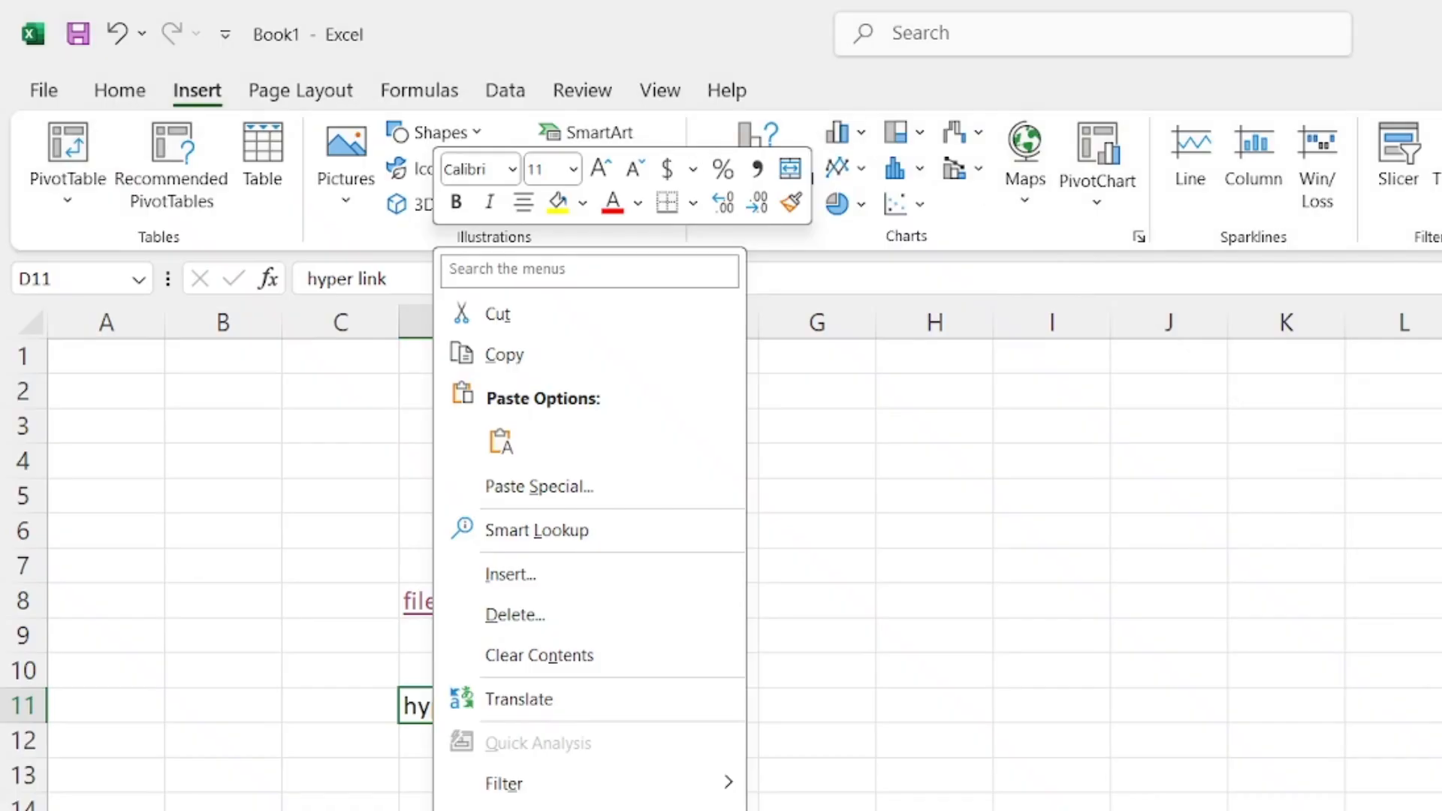
key("ctrl+k")
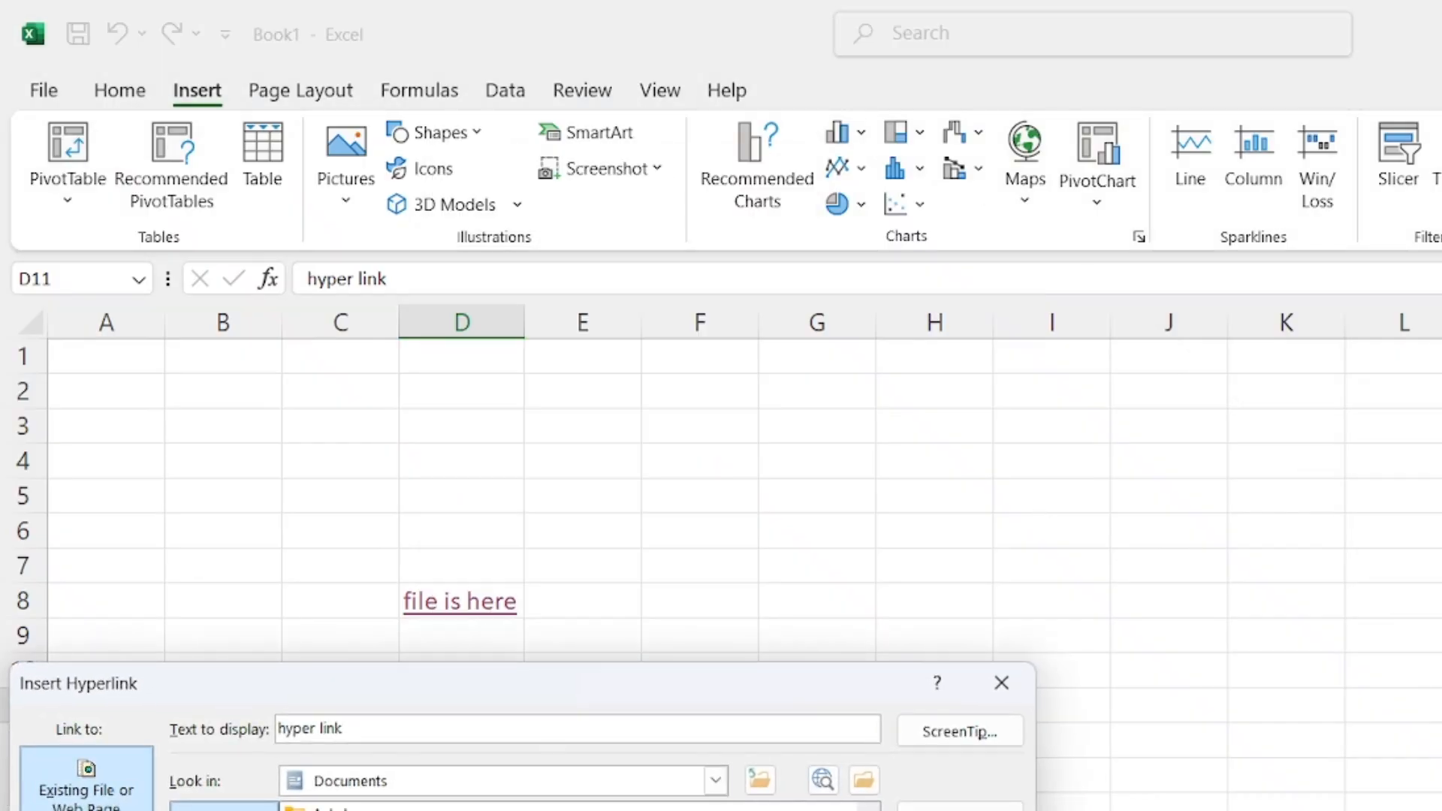
left_click(717, 780)
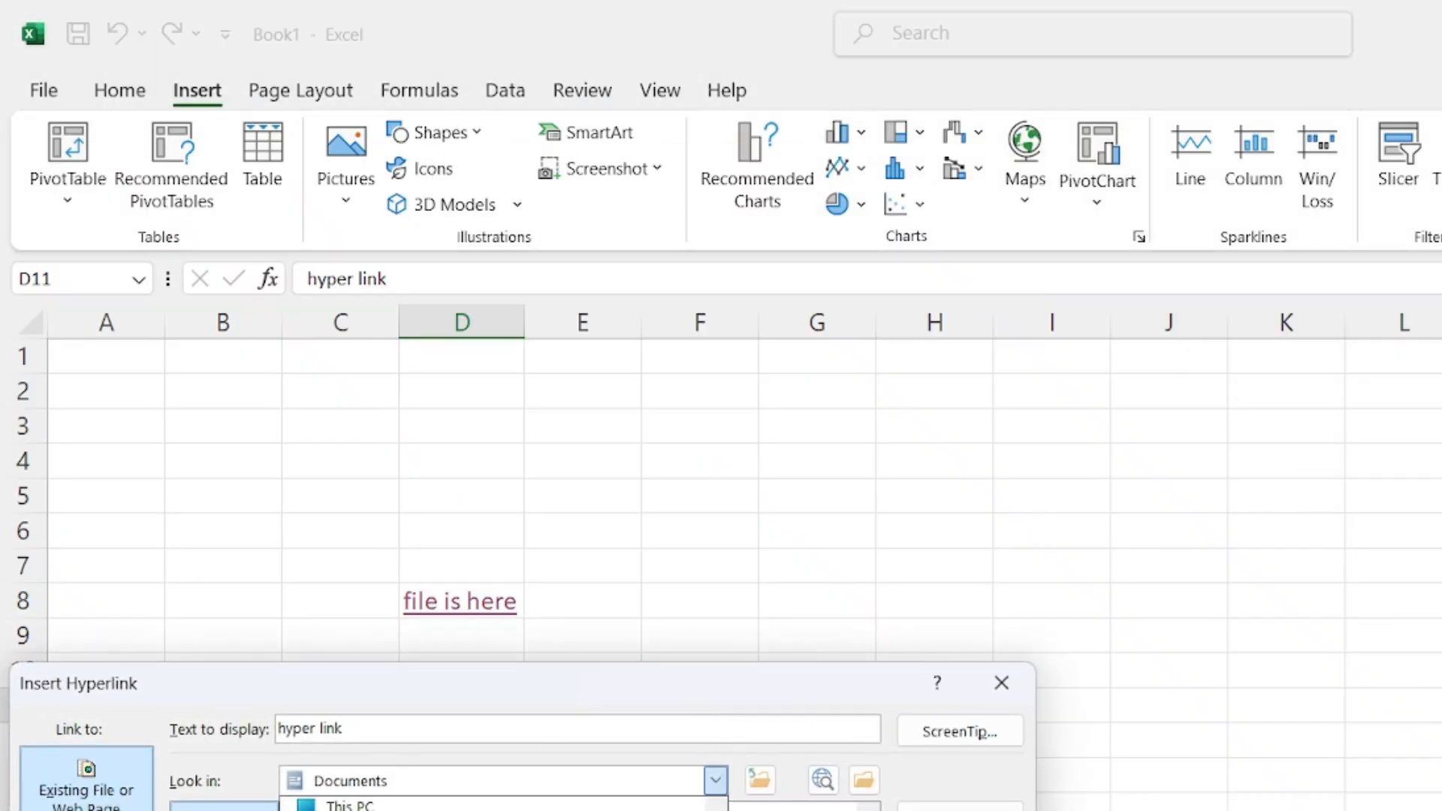
left_click(369, 780)
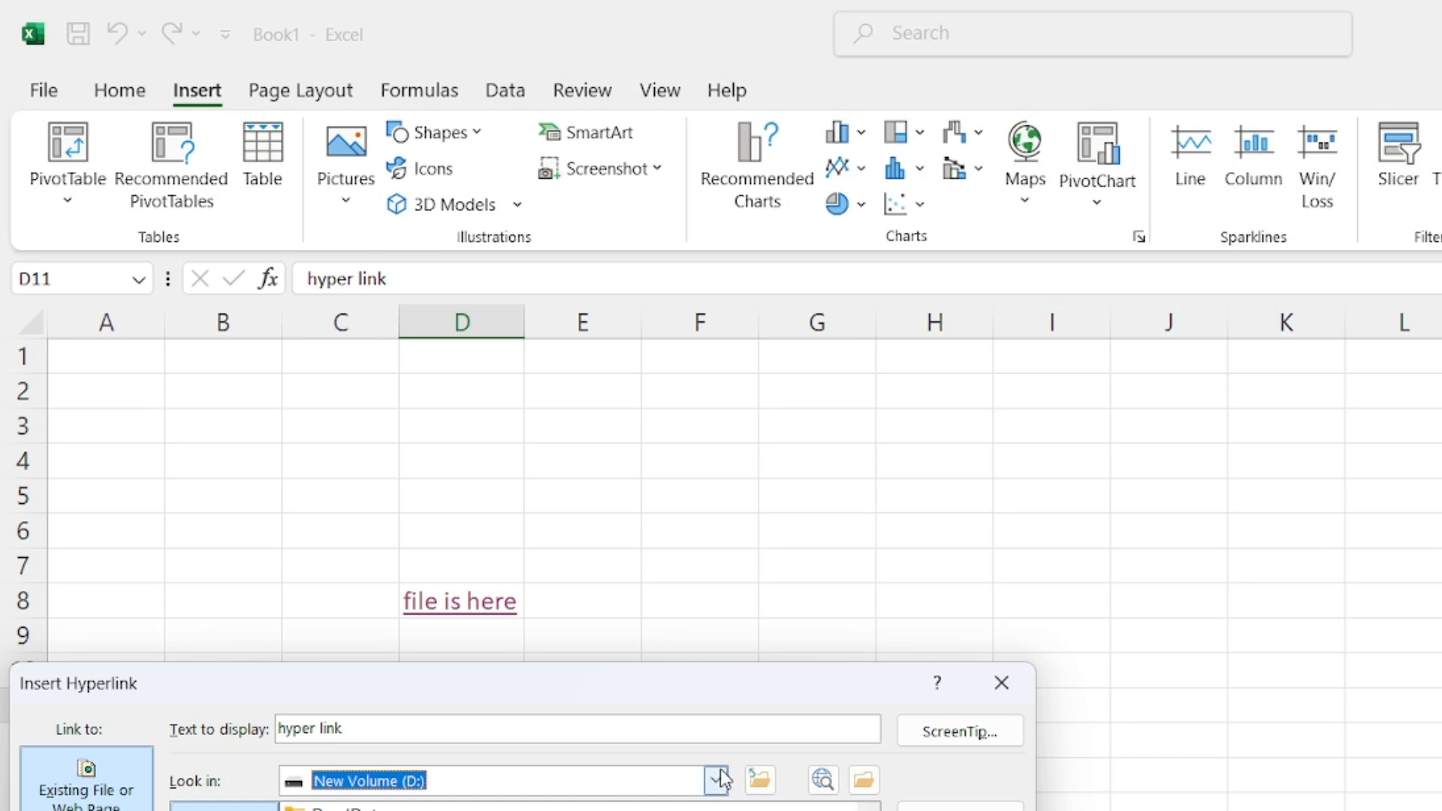
key("Return")
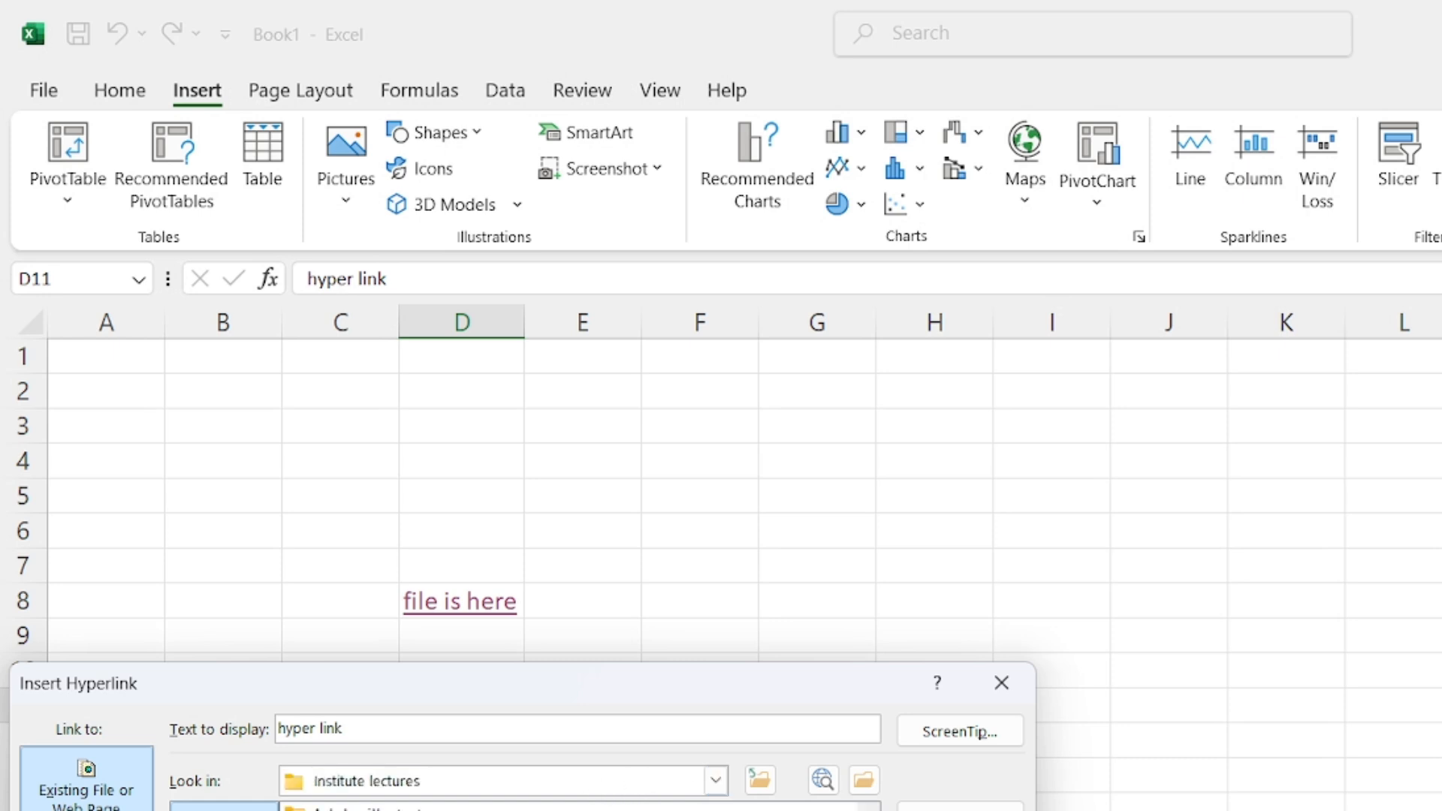
key("Return")
key("Return")
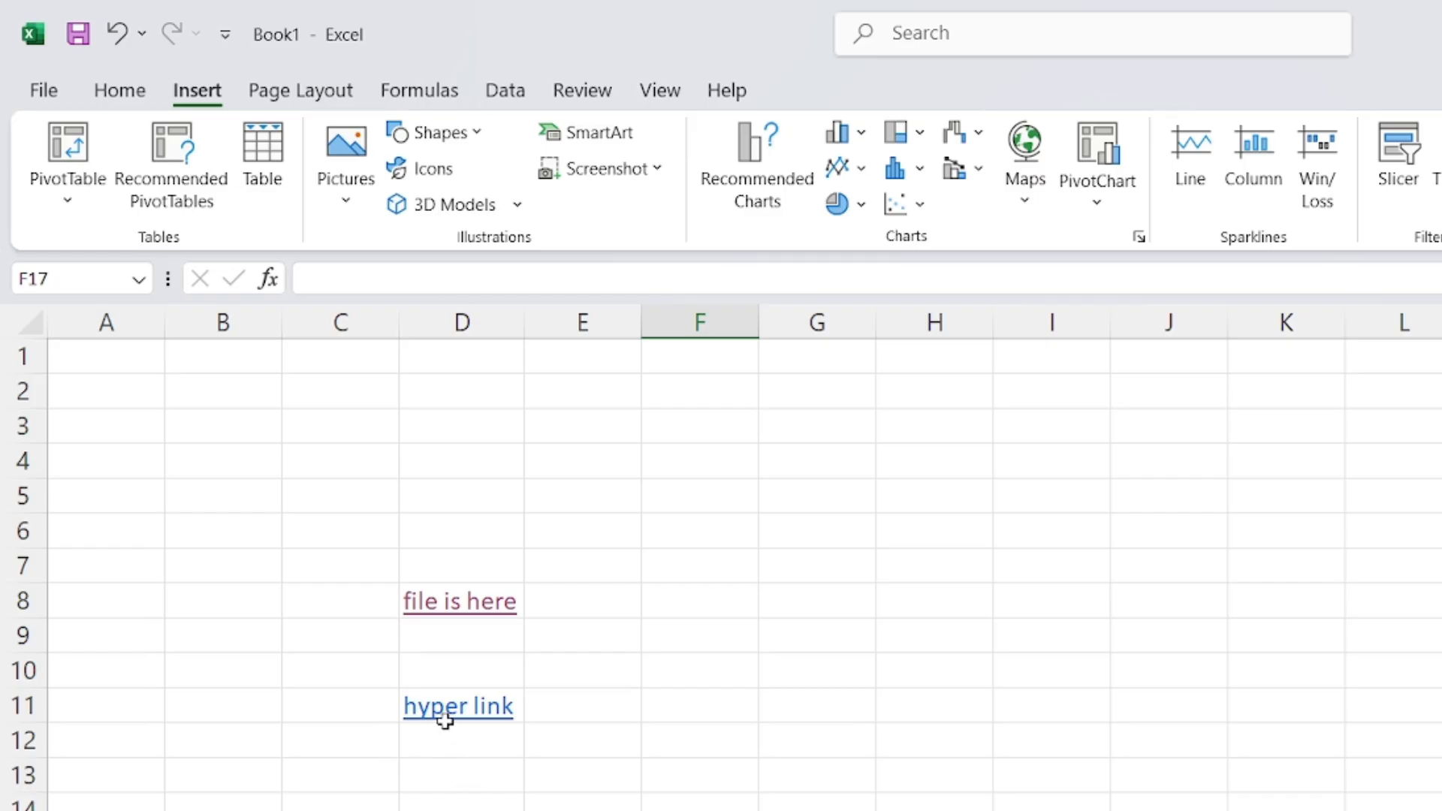
Confirm the Lecture link, follow it past the warning, and dismiss the cannot-open-file message
left_click(448, 718)
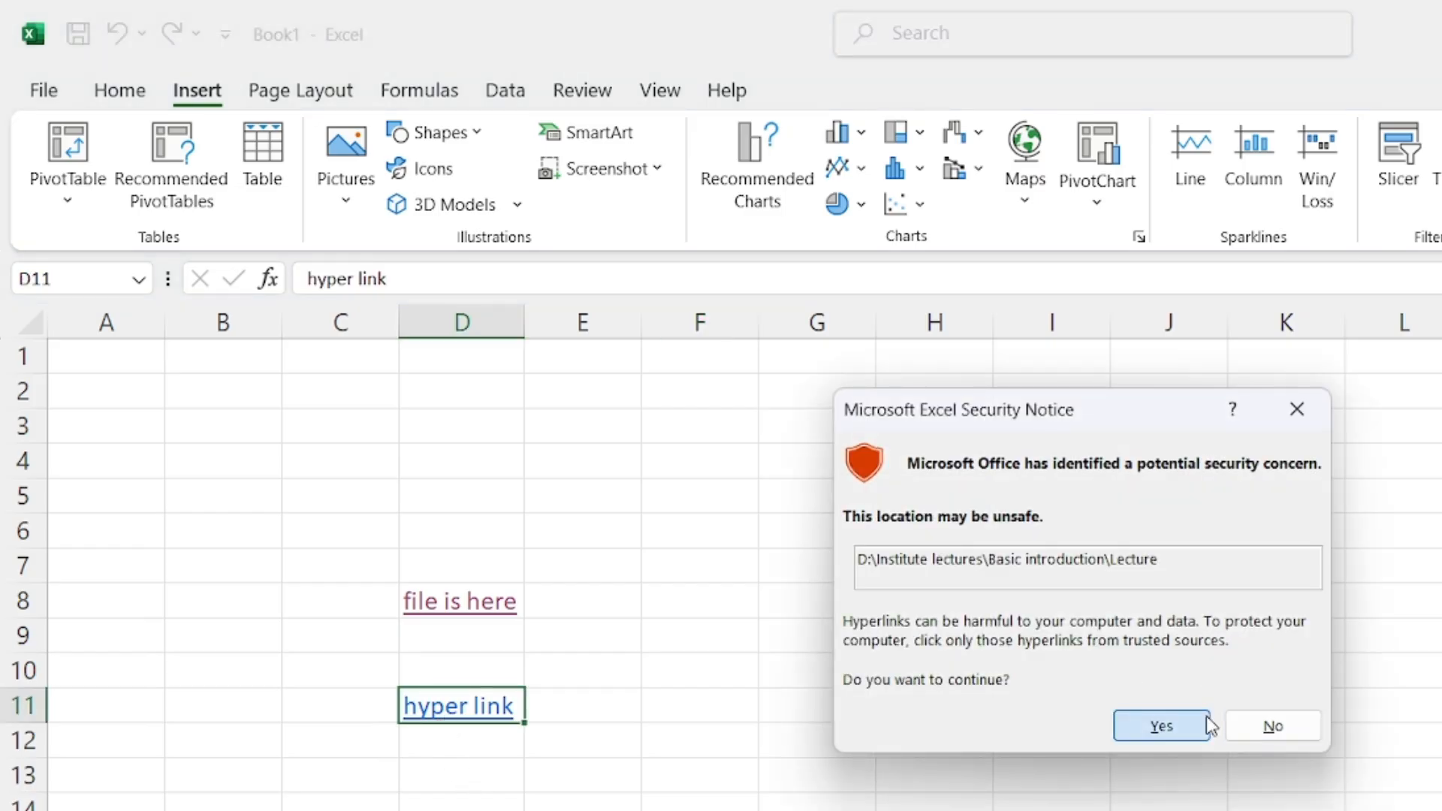
left_click(1206, 722)
left_click(1101, 664)
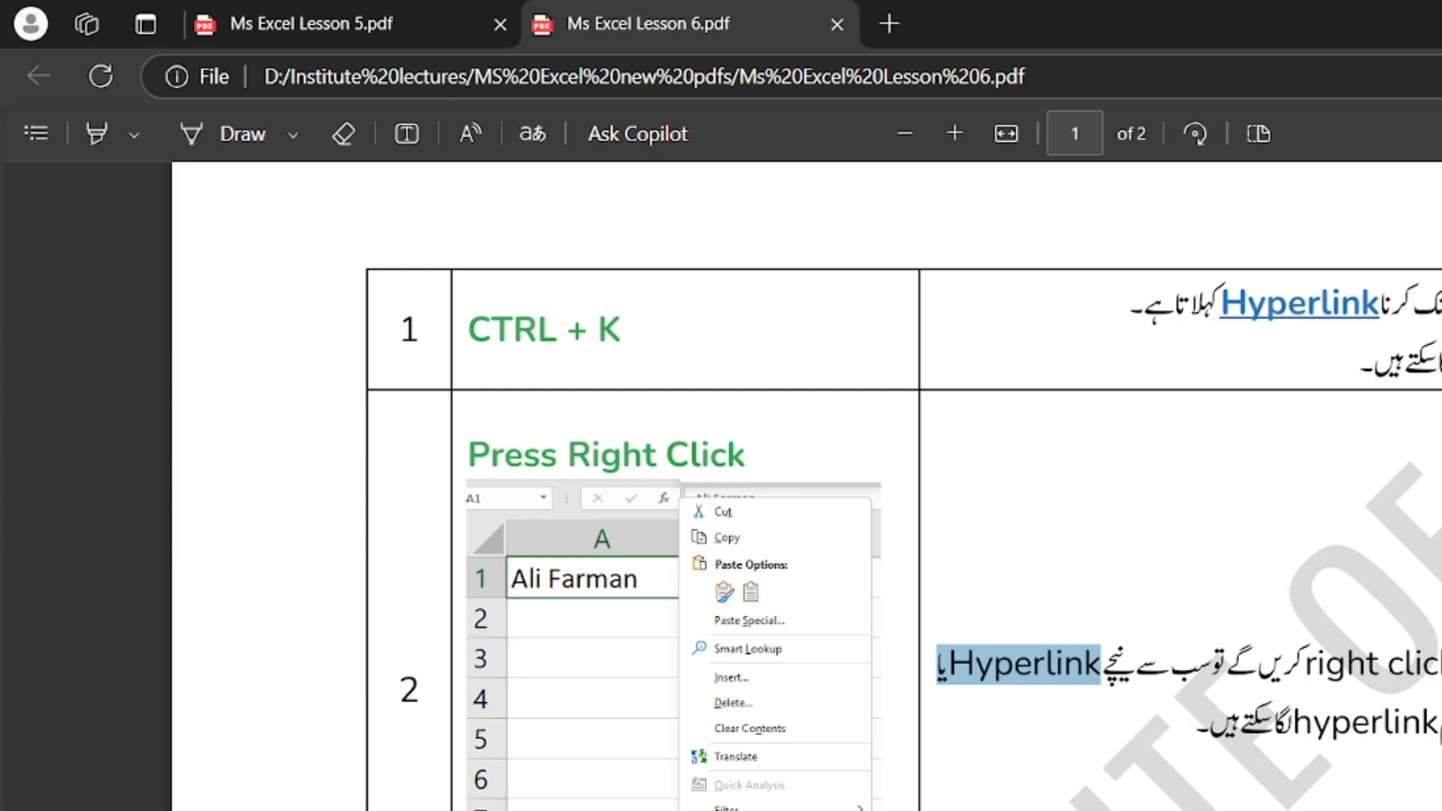
scroll(901, 481, "down", 4)
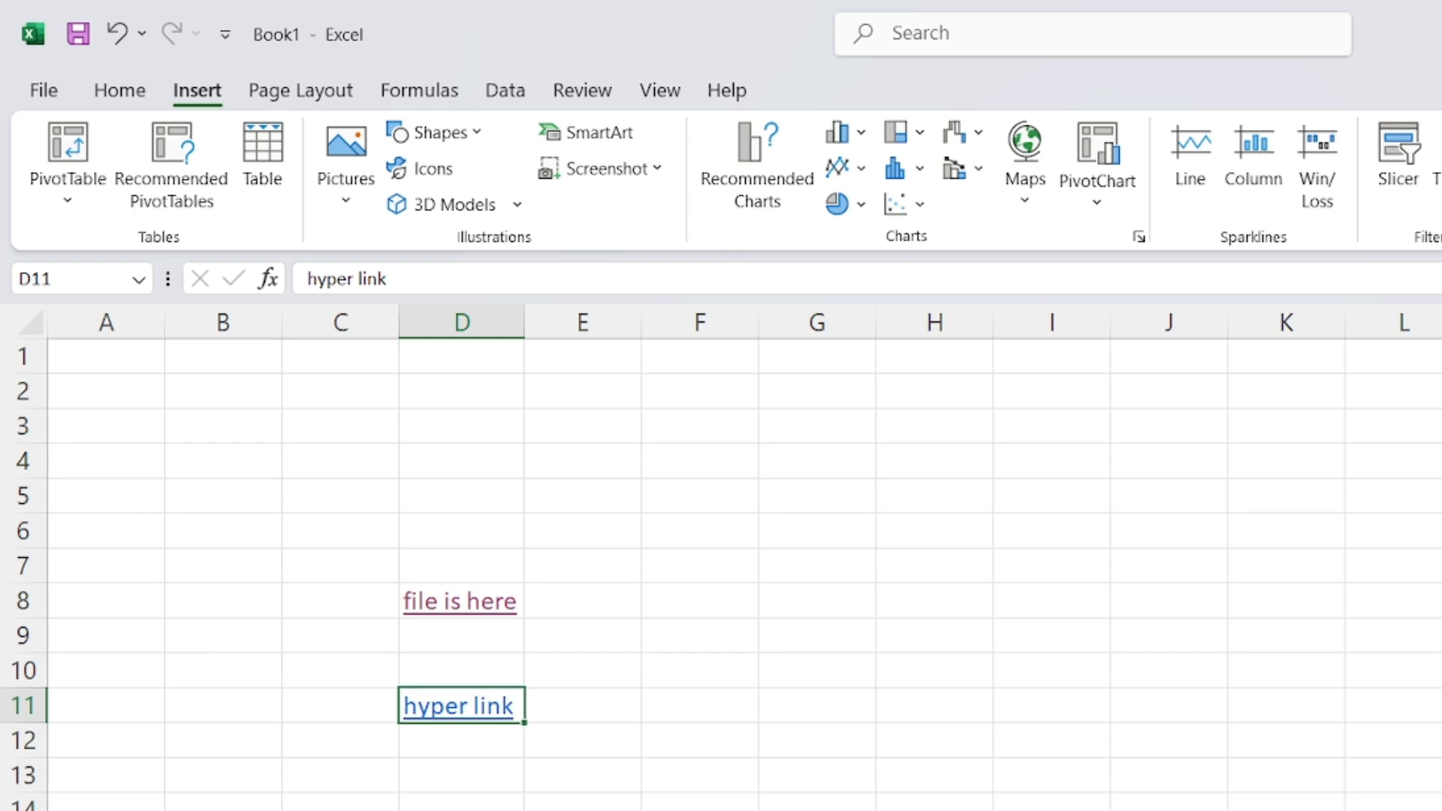
Reopen D11's hyperlink settings, close them, and select another cell
key("ctrl+k")
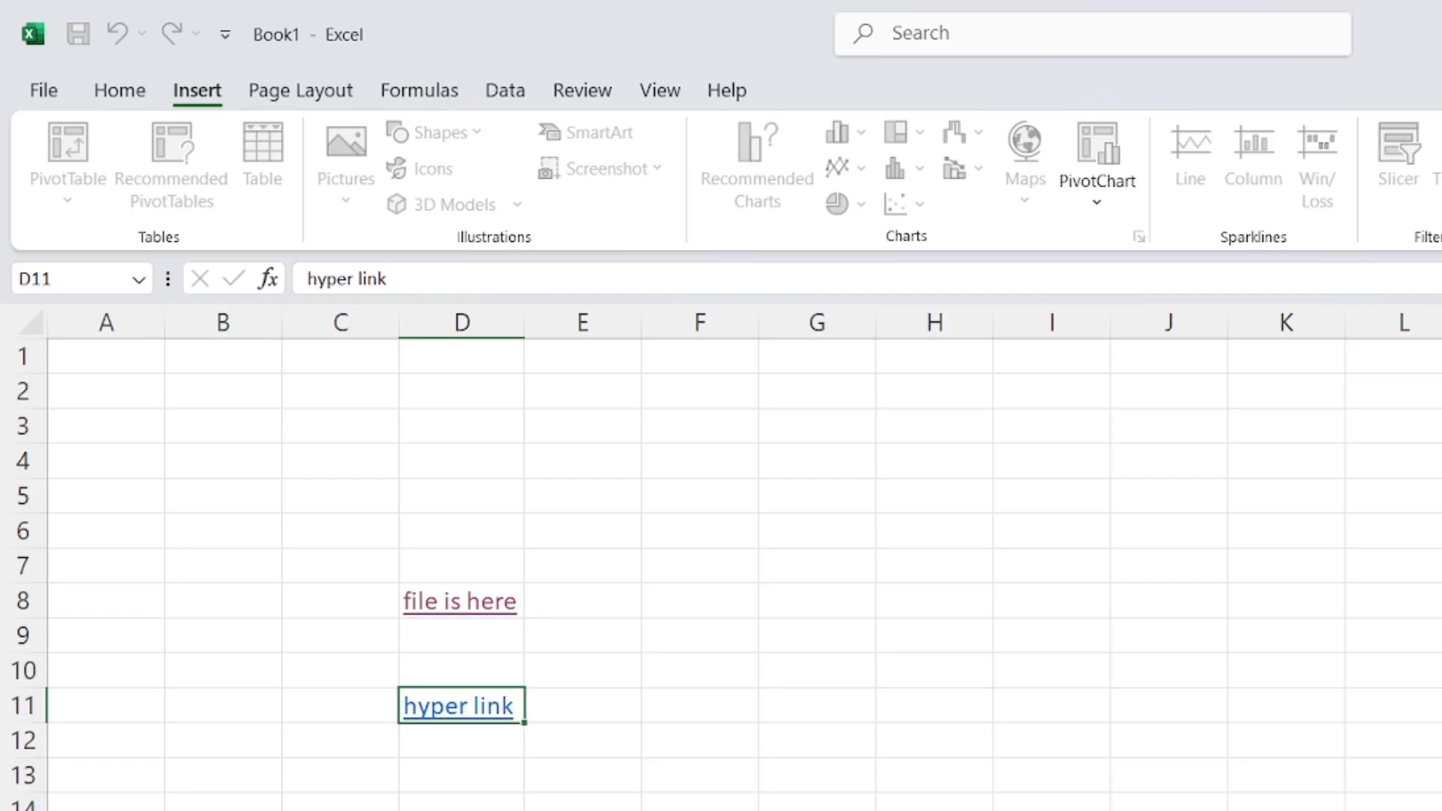
left_click(462, 810)
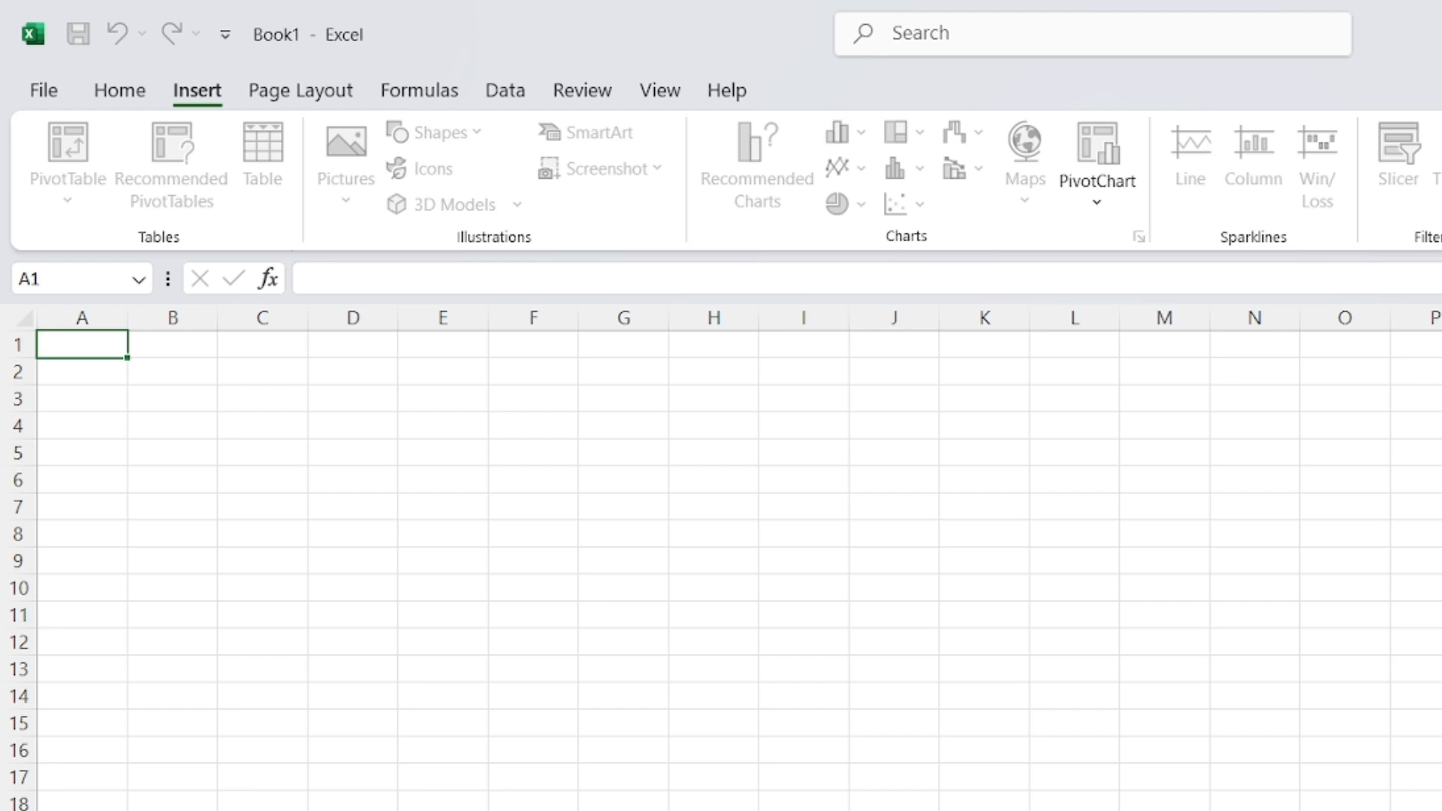
After a few trial selections, select F1 through P3 on the Home tab for the title block
left_click(622, 748)
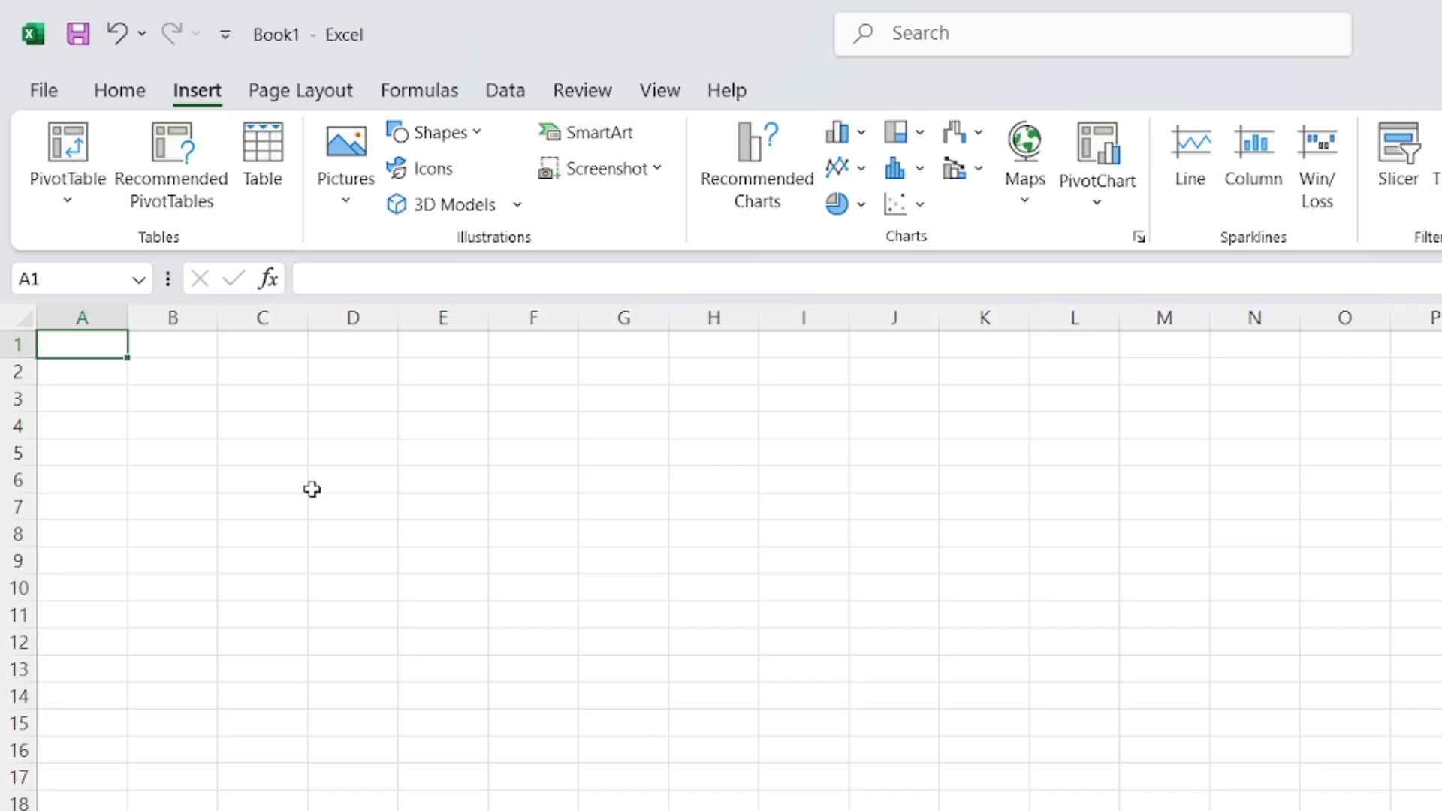
left_click_drag(316, 449, 1169, 708)
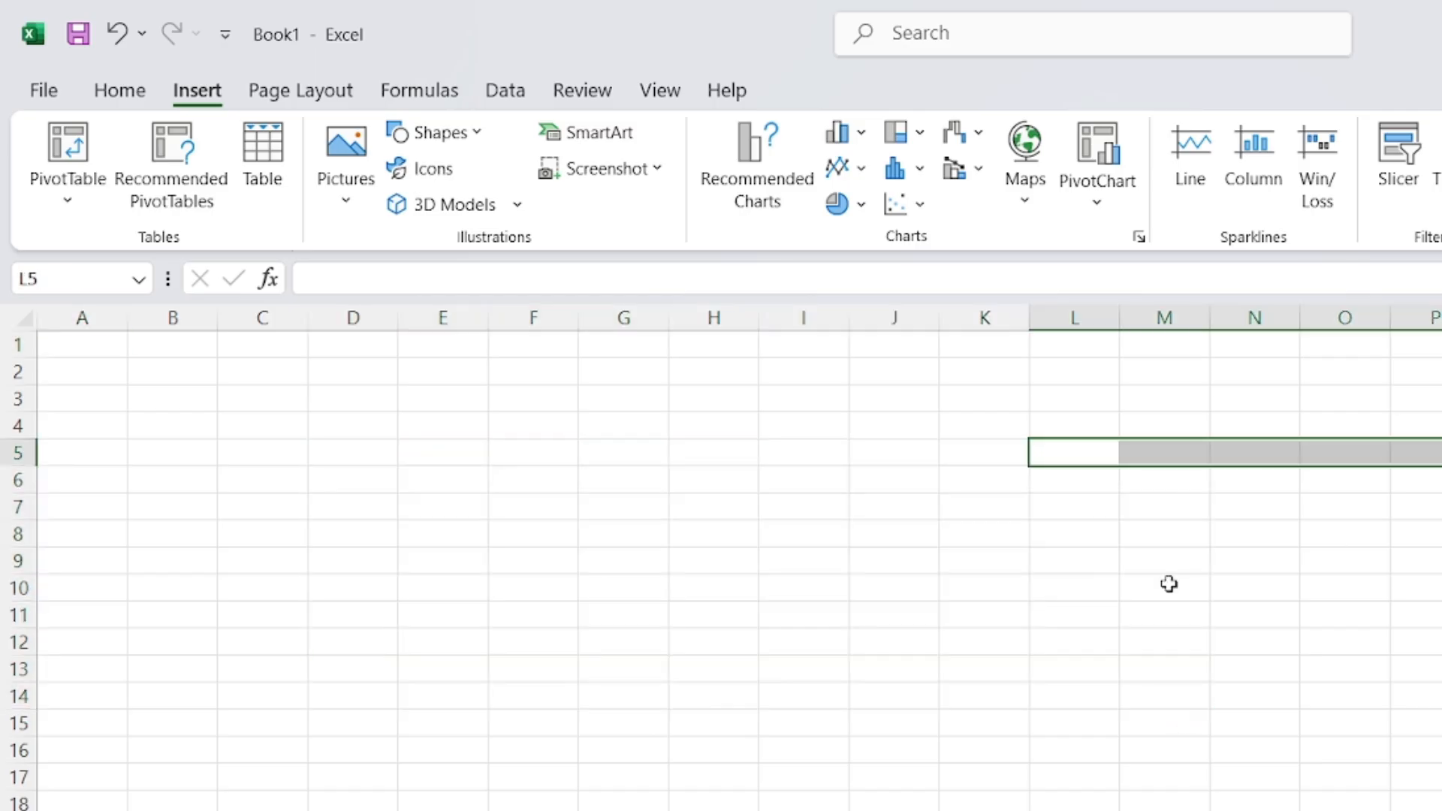
left_click_drag(713, 695, 1261, 777)
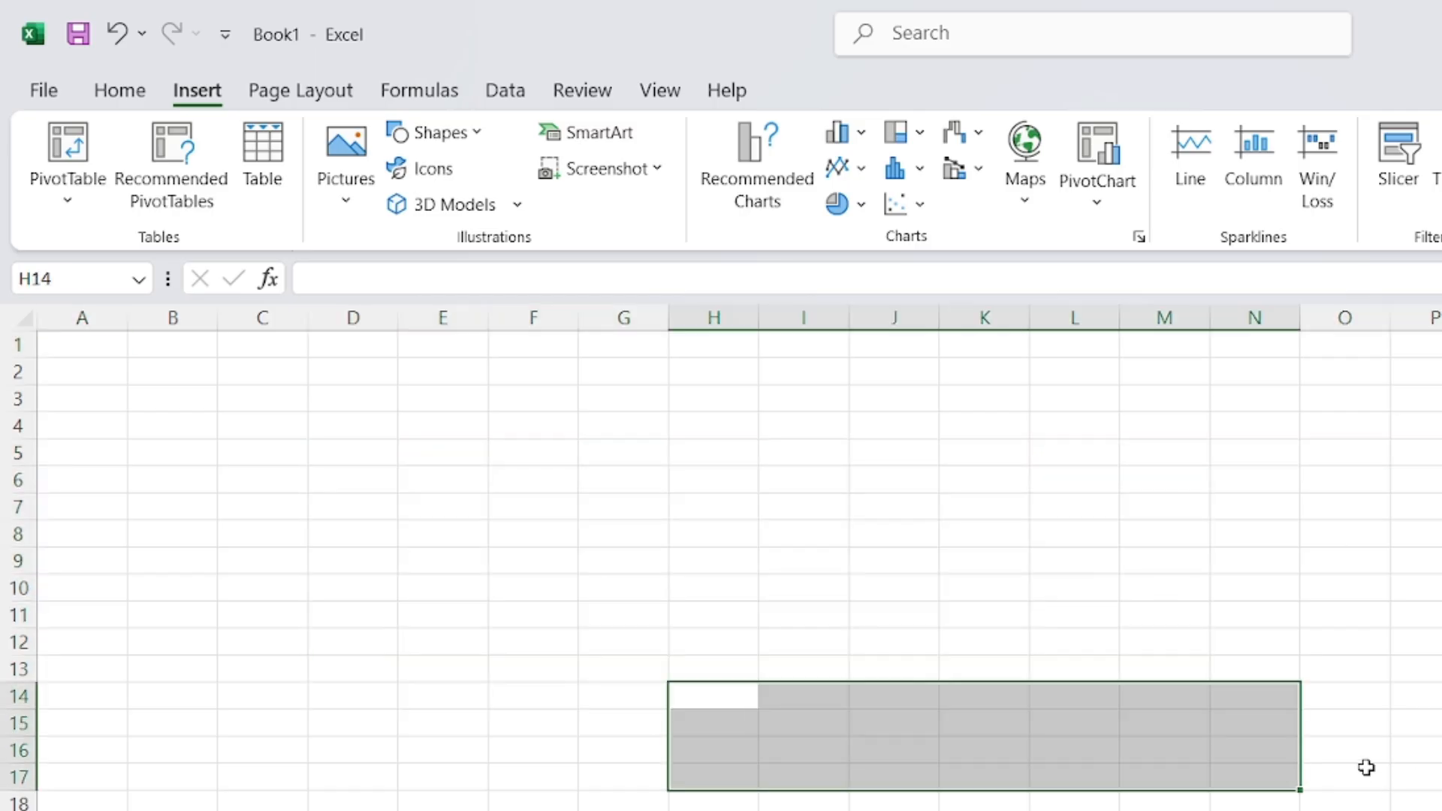
left_click(433, 472)
left_click(763, 375)
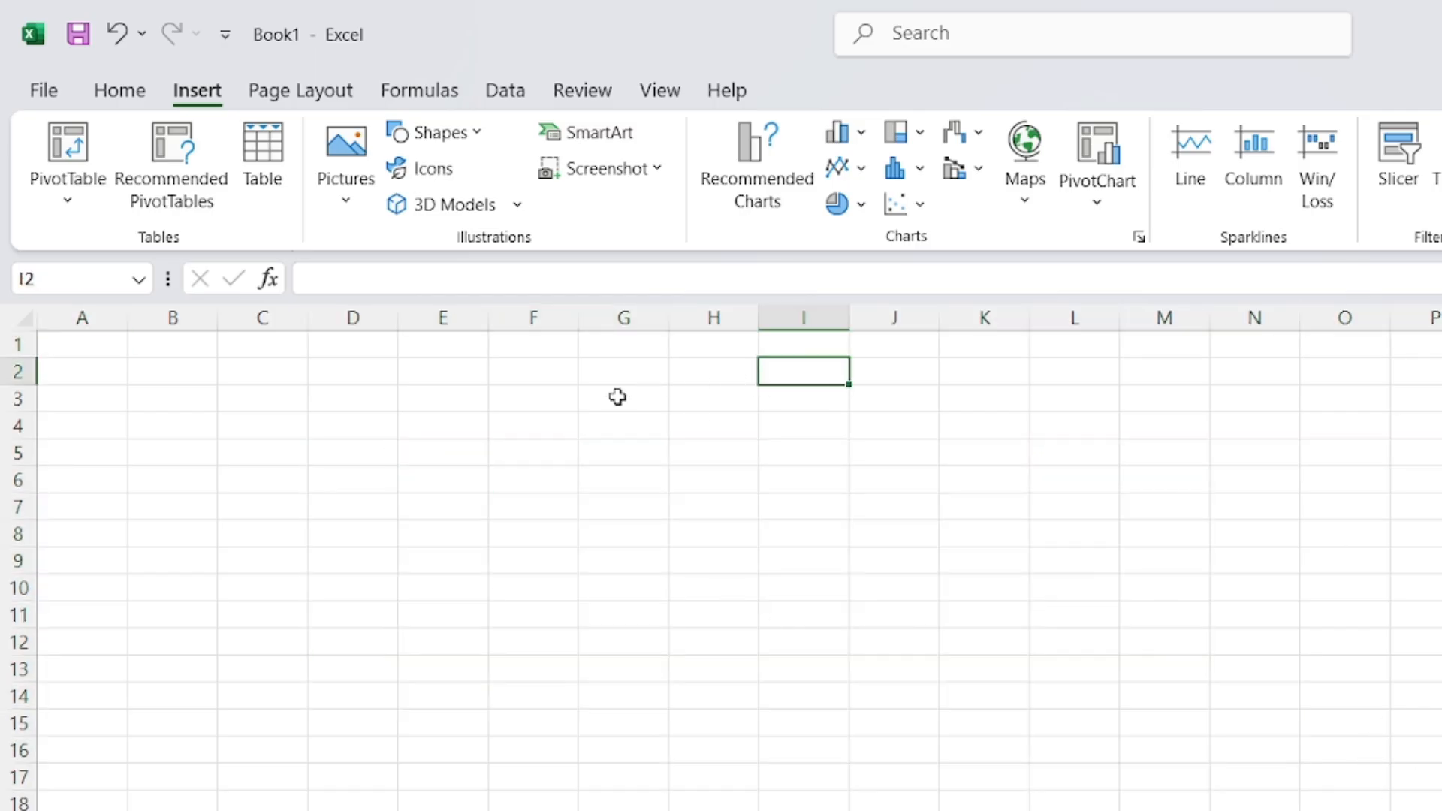
left_click(599, 402)
left_click_drag(599, 402, 1374, 503)
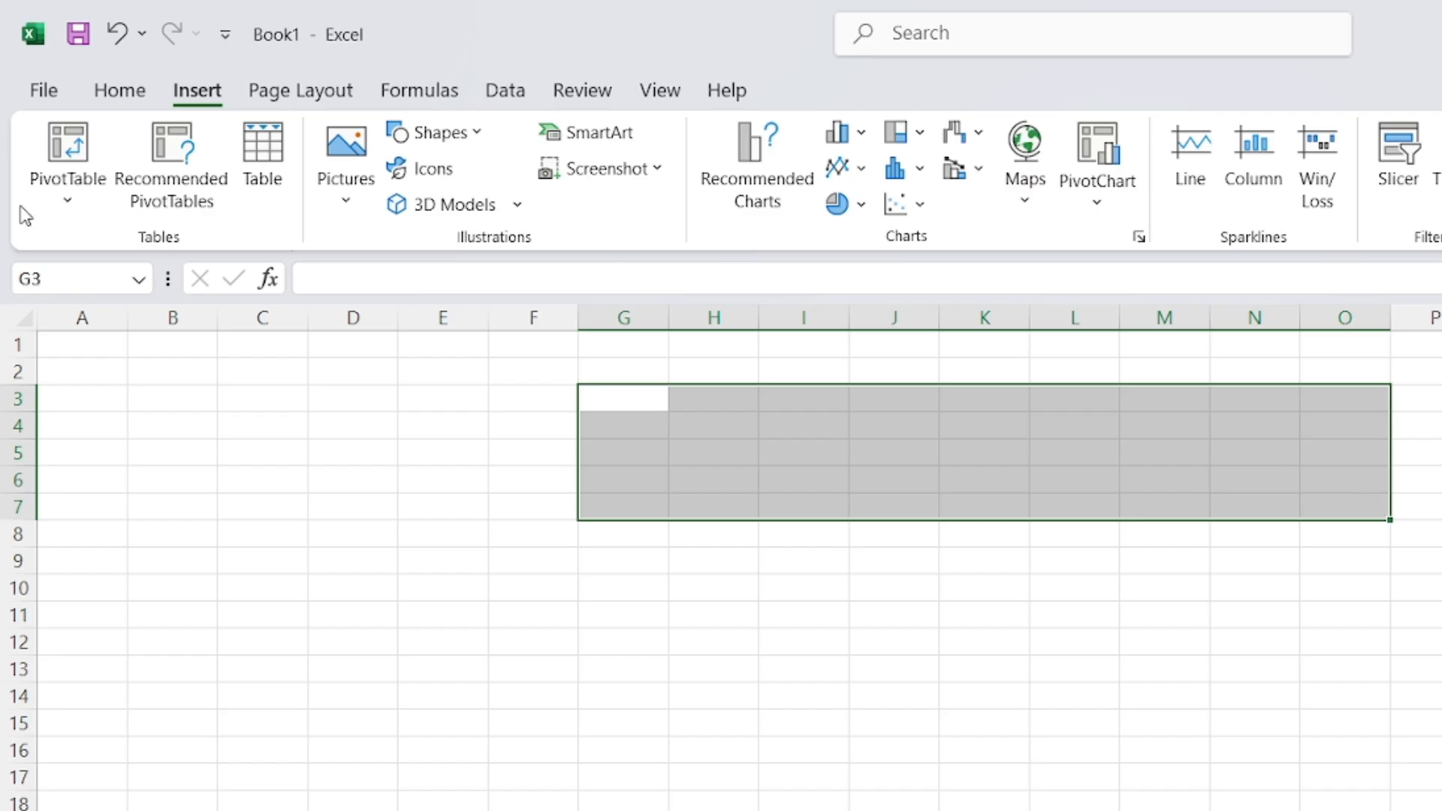
left_click(108, 94)
left_click(697, 409)
left_click_drag(566, 341, 1438, 398)
Merge and centre F1:P3, then enter the title MARKSHEET
left_click(804, 189)
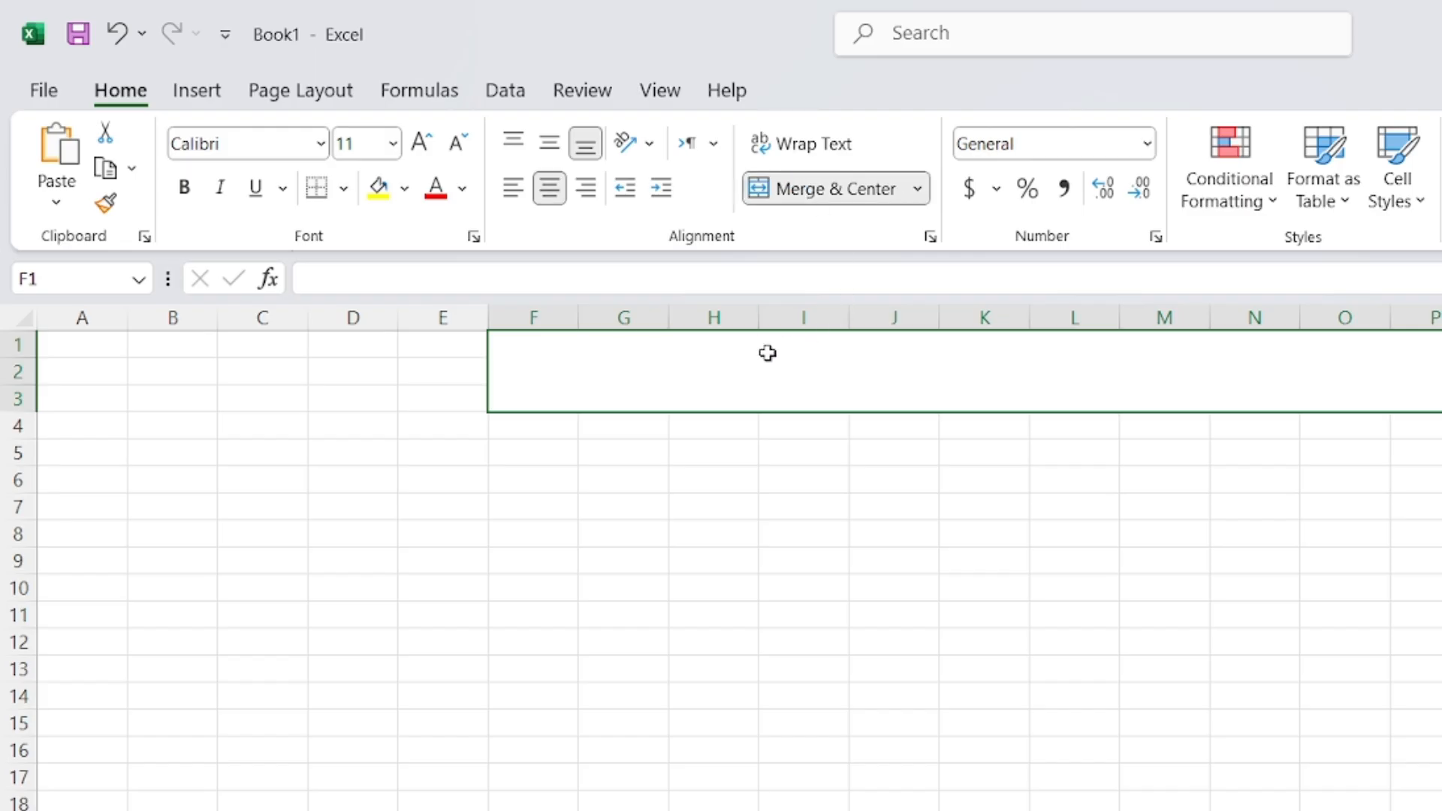
type("MARK S")
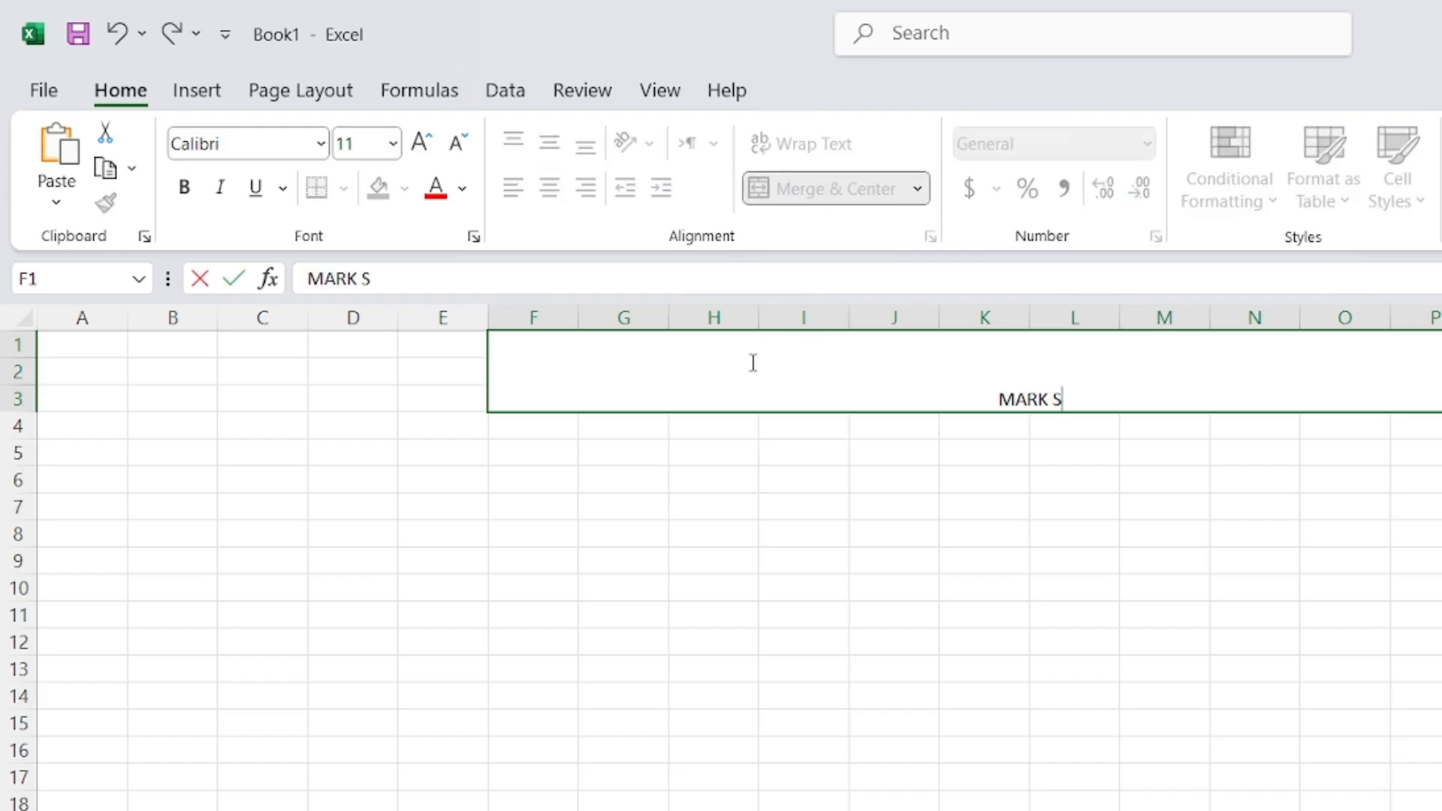
key("BackSpace")
type("SHEET")
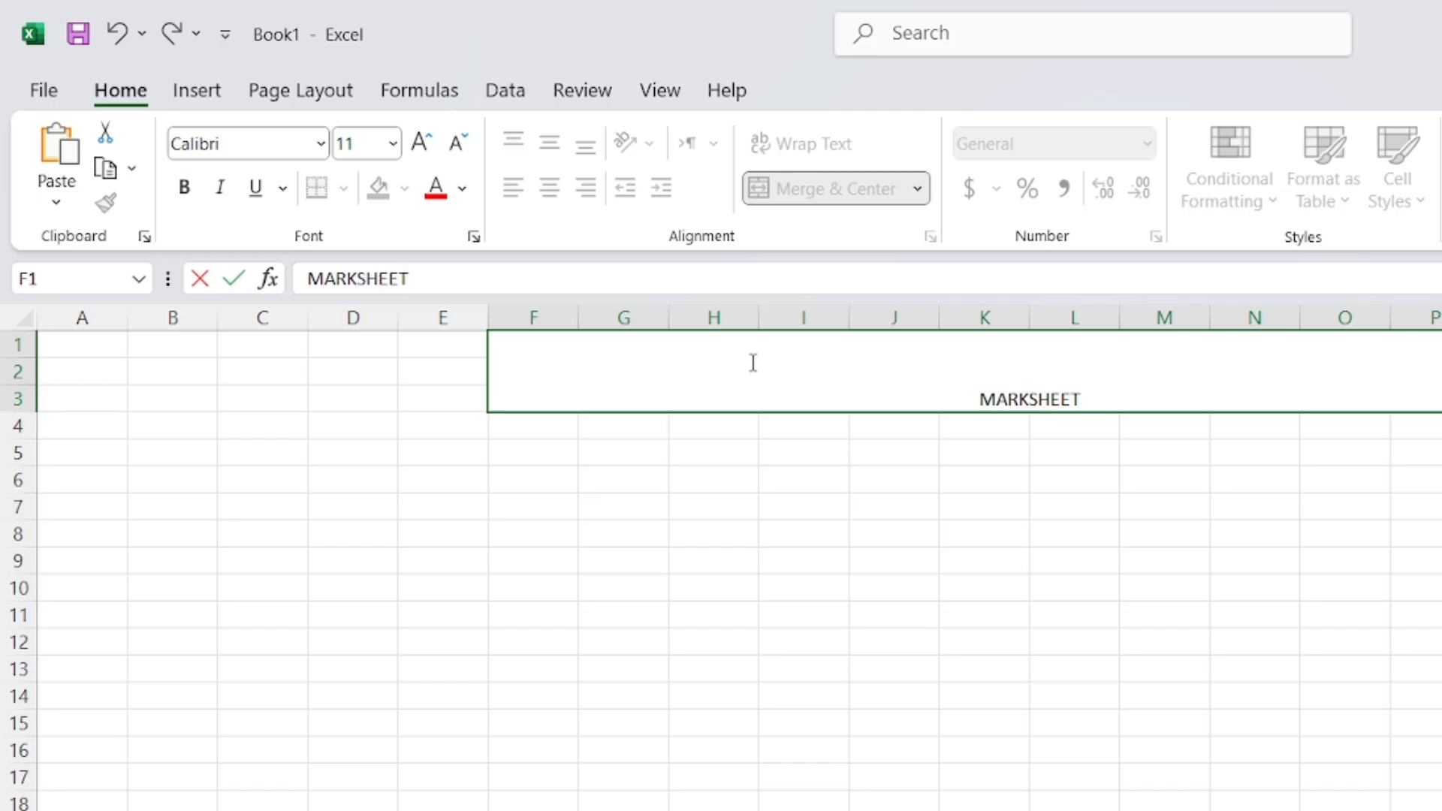
left_click(727, 350)
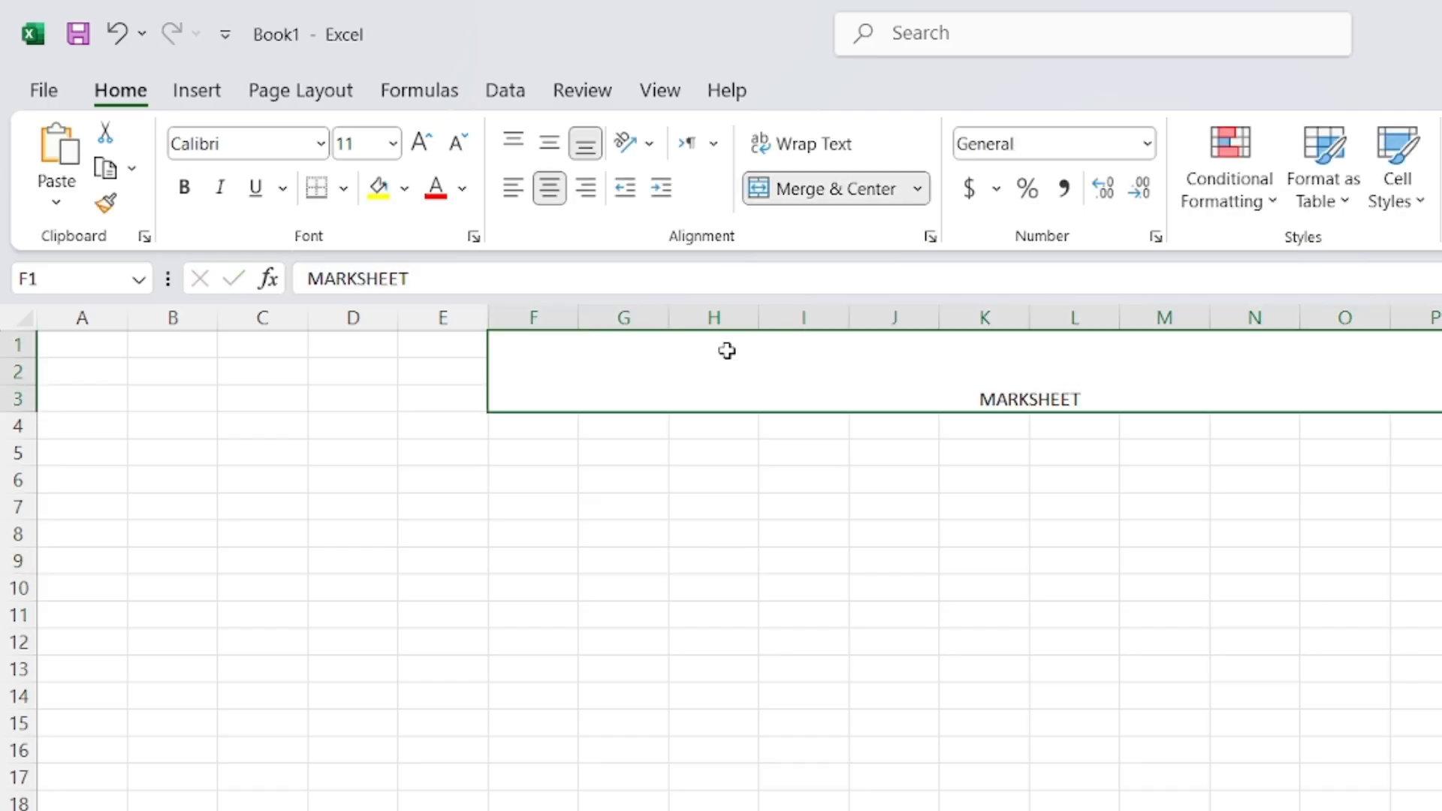
Enlarge MARKSHEET to size 26 and centre it vertically and horizontally
left_click(422, 141)
left_click(421, 140)
left_click(421, 141)
left_click(421, 141)
left_click(421, 140)
left_click(421, 141)
left_click(422, 141)
left_click(549, 142)
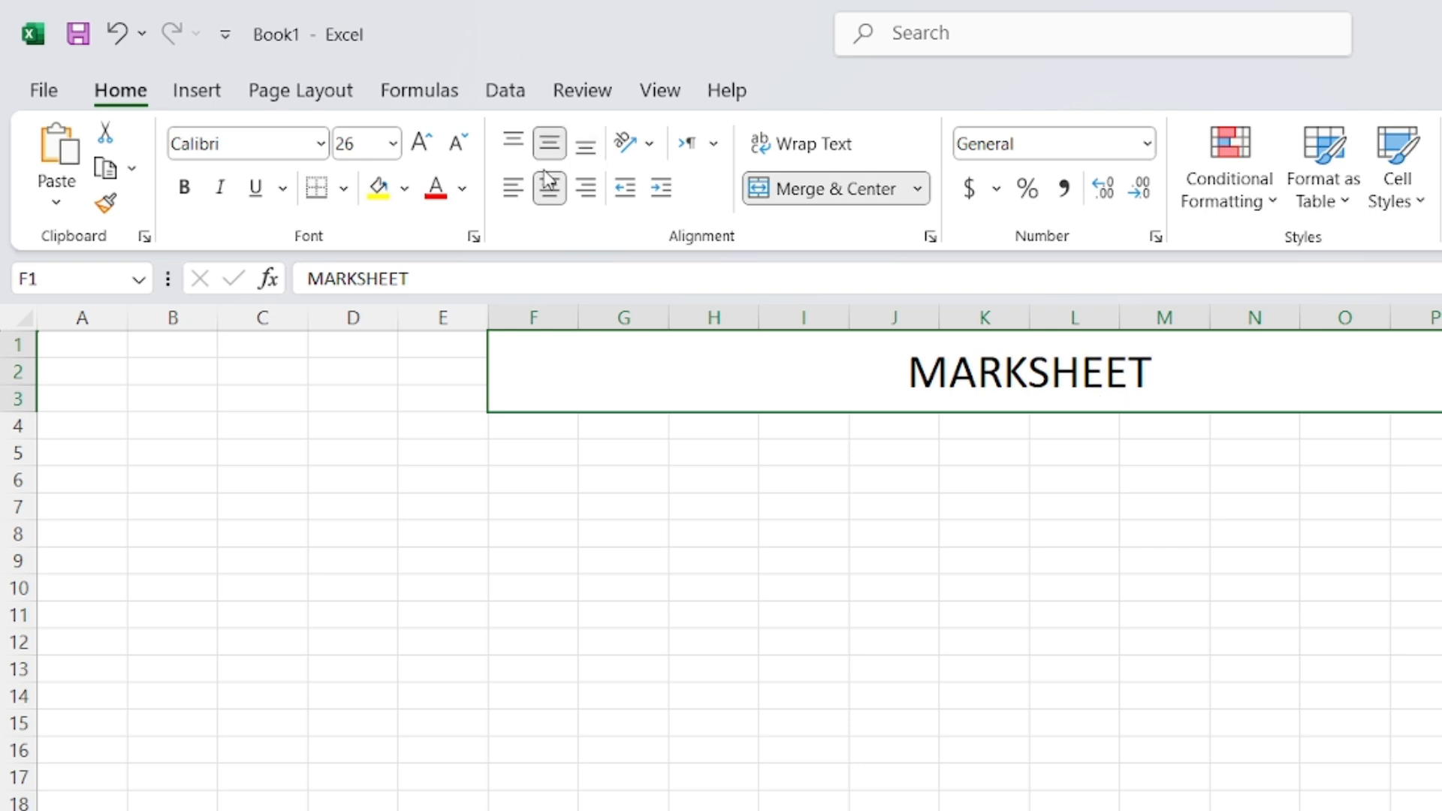
left_click(549, 188)
left_click(549, 188)
left_click(944, 777)
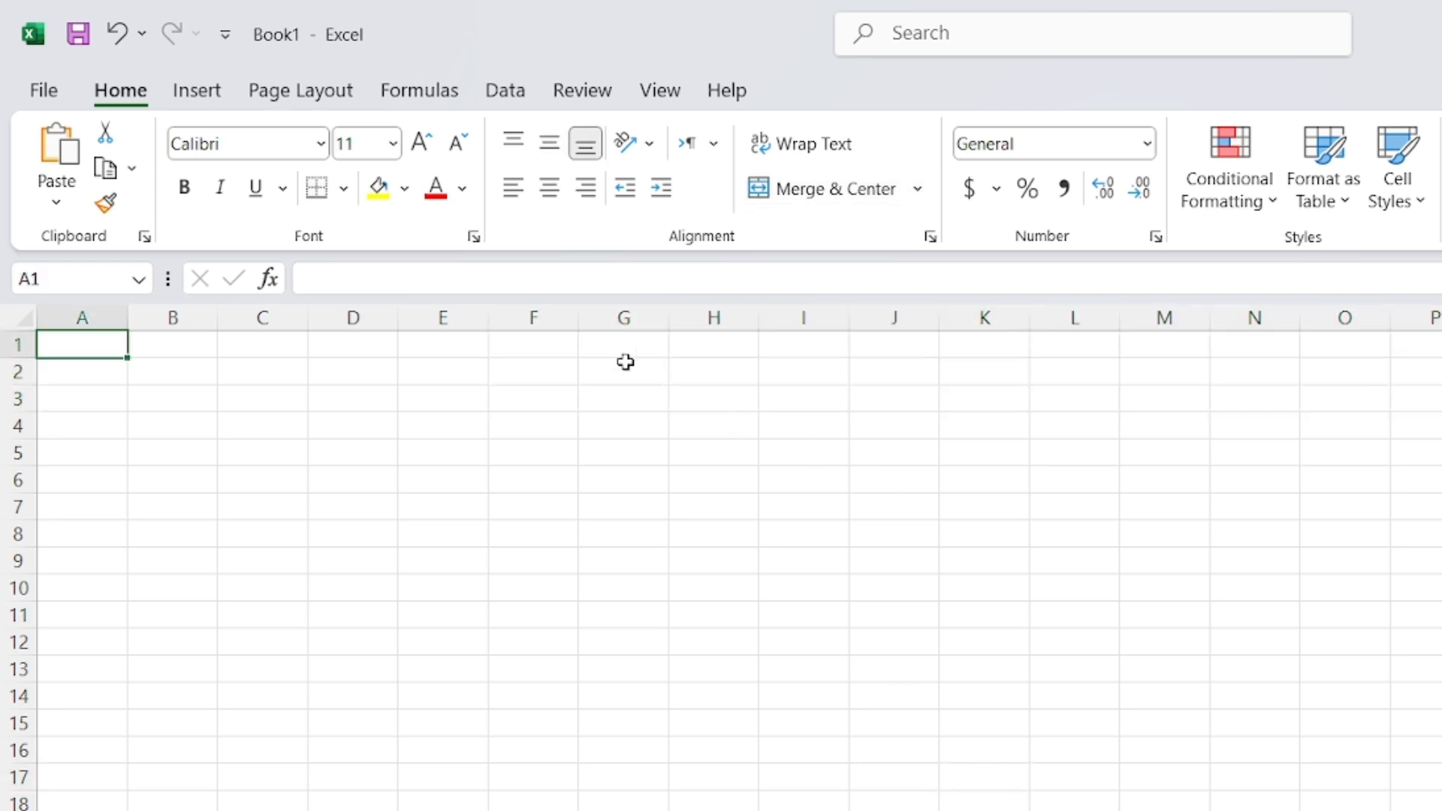
Merge and centre F1:P4, then enter the title ATTENDENCE SHEET
left_click_drag(553, 342, 1441, 425)
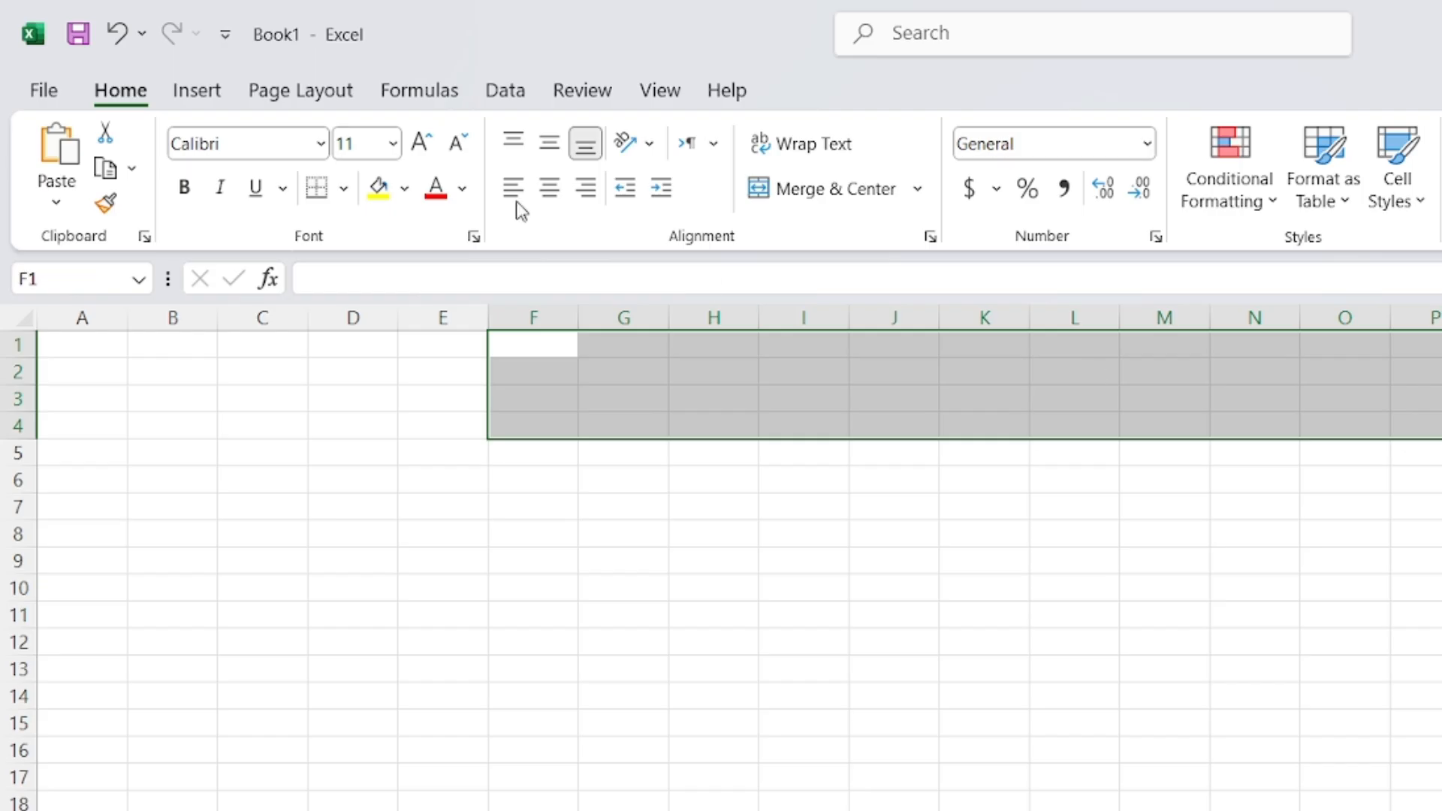
left_click(773, 189)
type("AT")
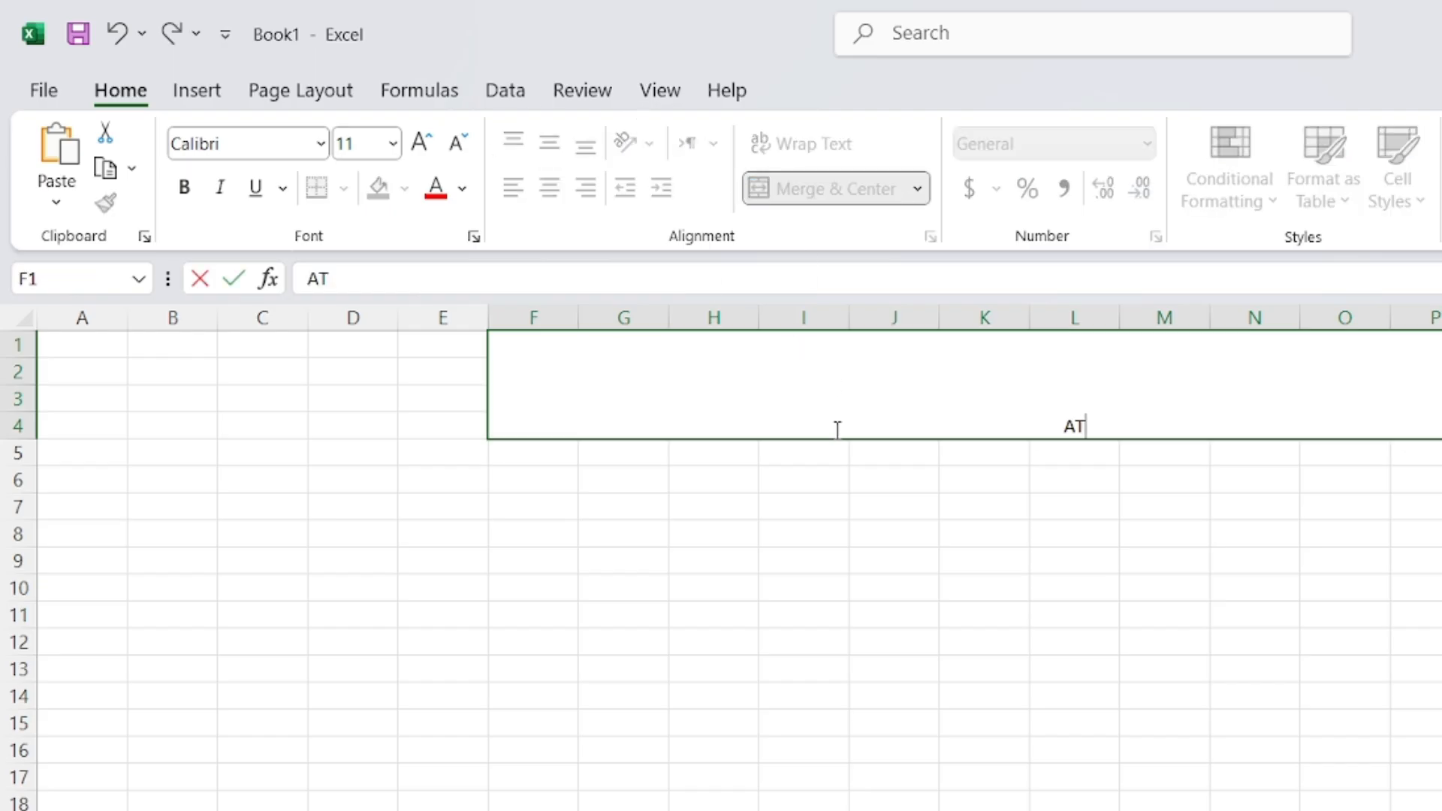
type("TENDEN")
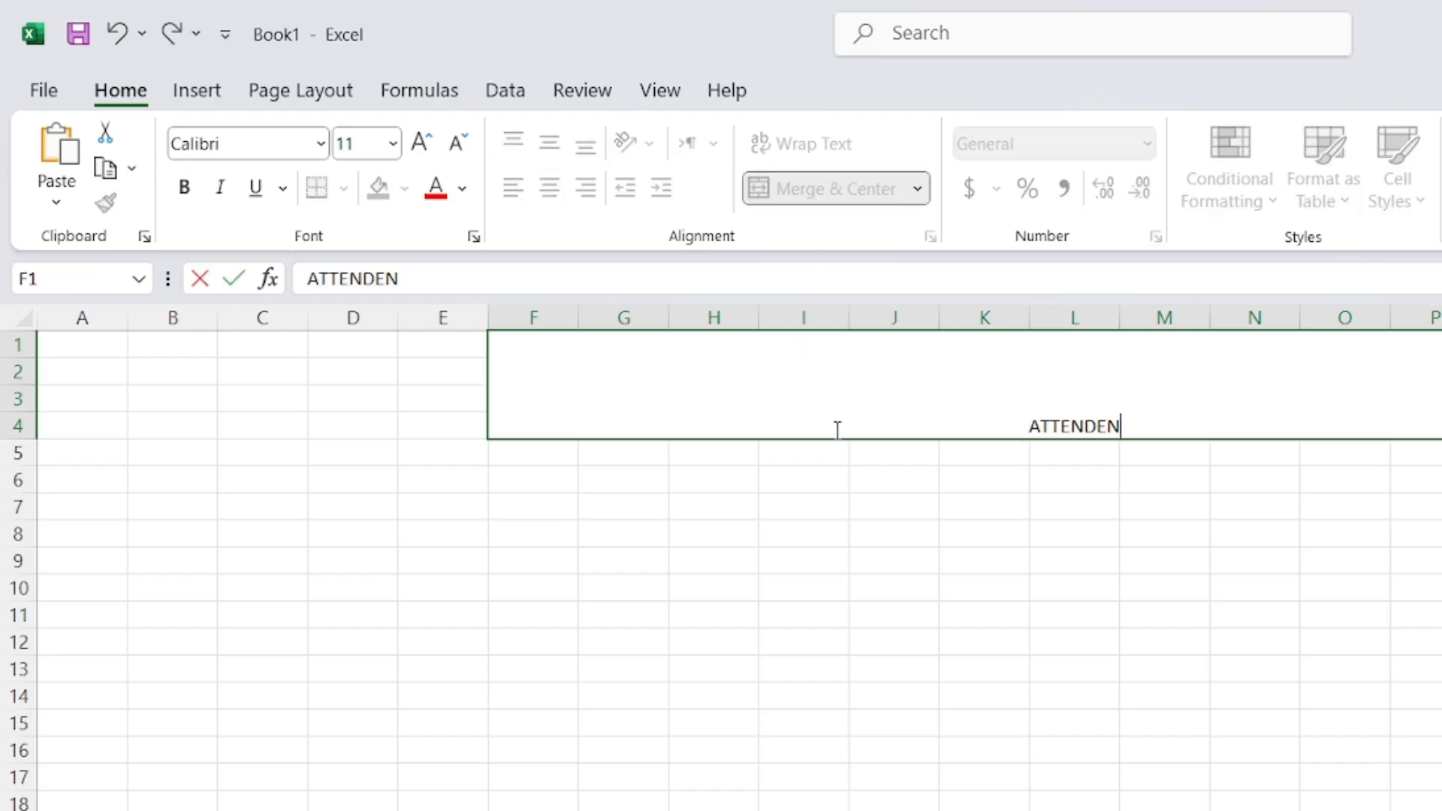
type("CE SHEET")
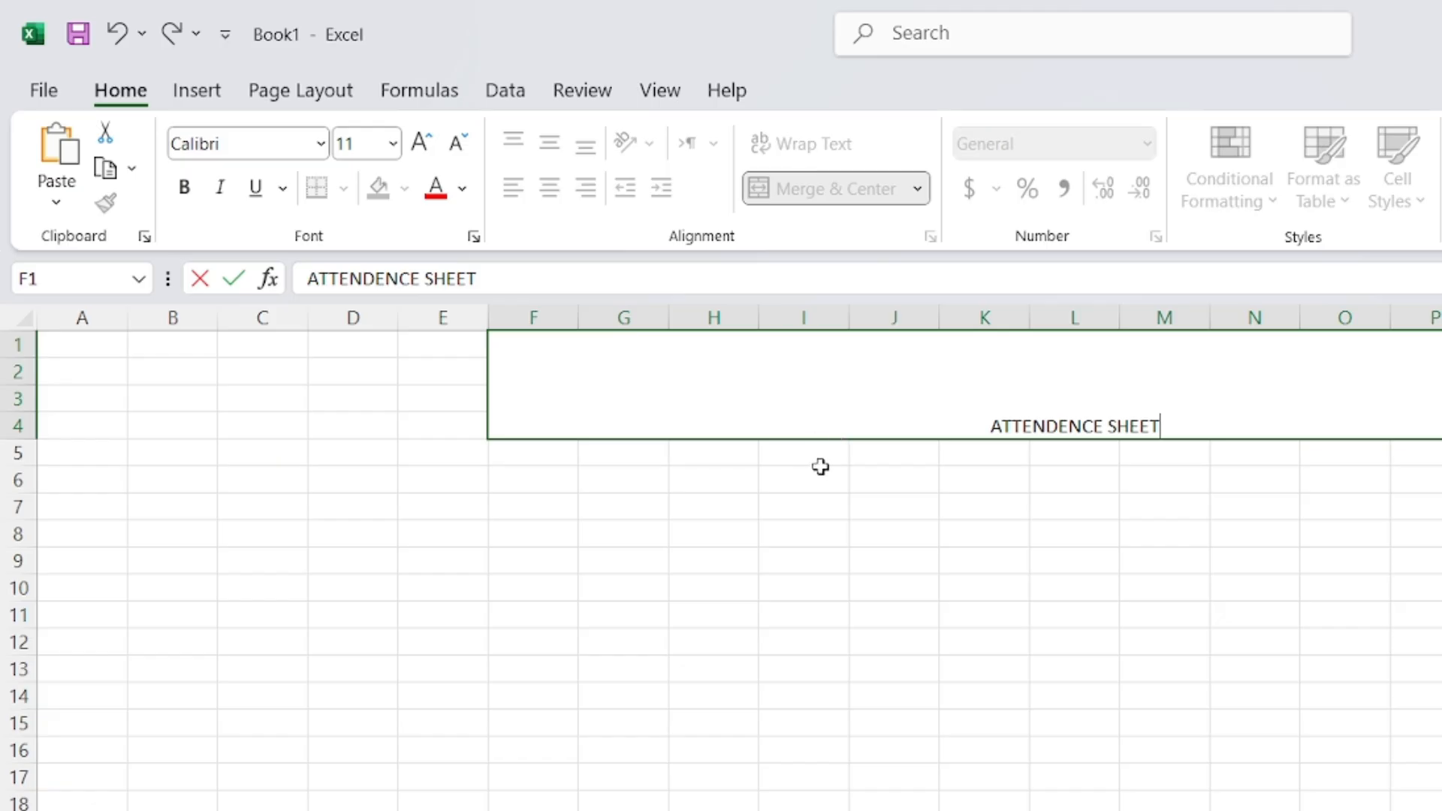
left_click(420, 144)
Enlarge ATTENDENCE SHEET to size 26 and centre it vertically
left_click(421, 144)
left_click(421, 144)
left_click(420, 144)
left_click(420, 144)
left_click(585, 634)
left_click(533, 375)
left_click(421, 143)
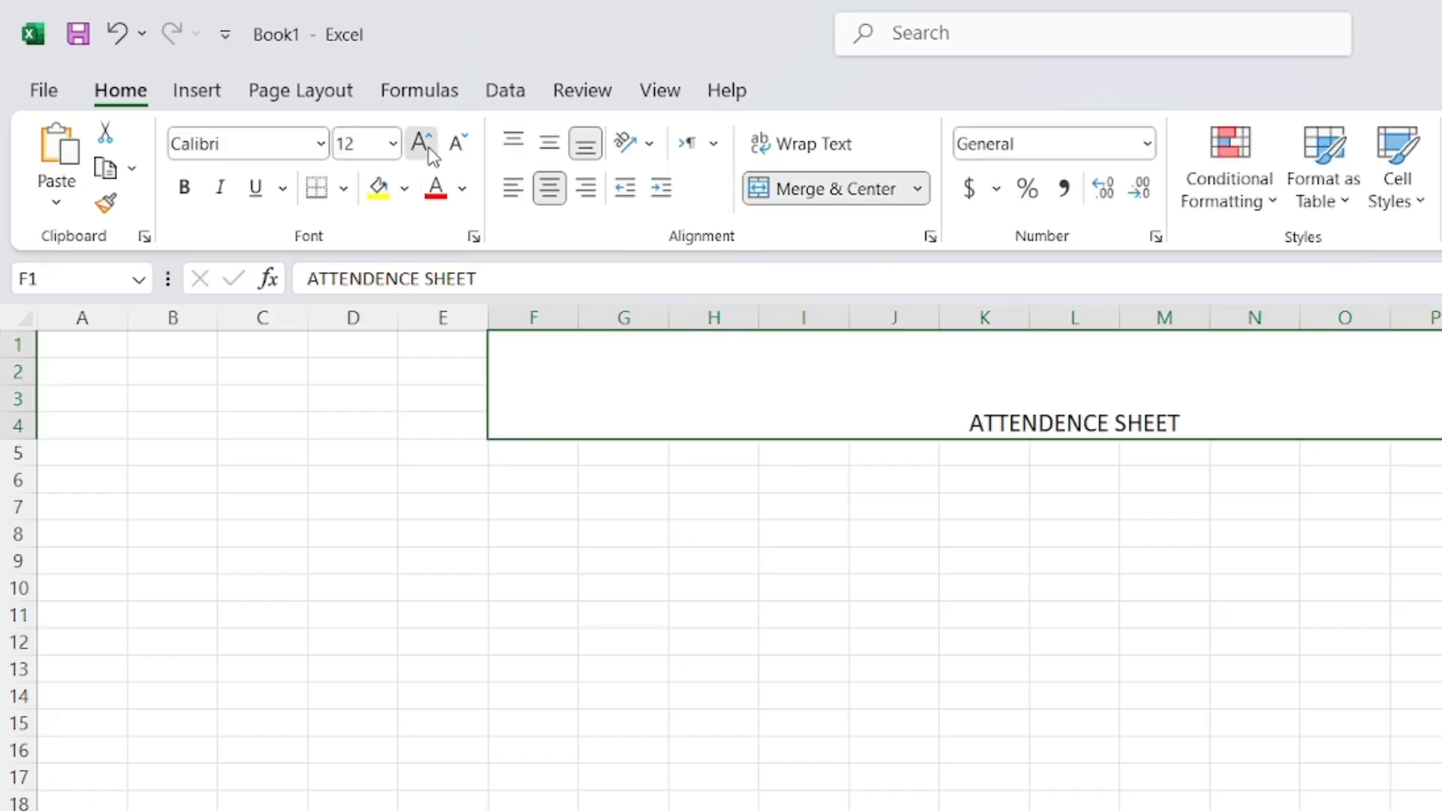
left_click(421, 142)
left_click(421, 143)
left_click(420, 143)
left_click(420, 143)
left_click(420, 142)
left_click(420, 143)
left_click(420, 142)
left_click(549, 143)
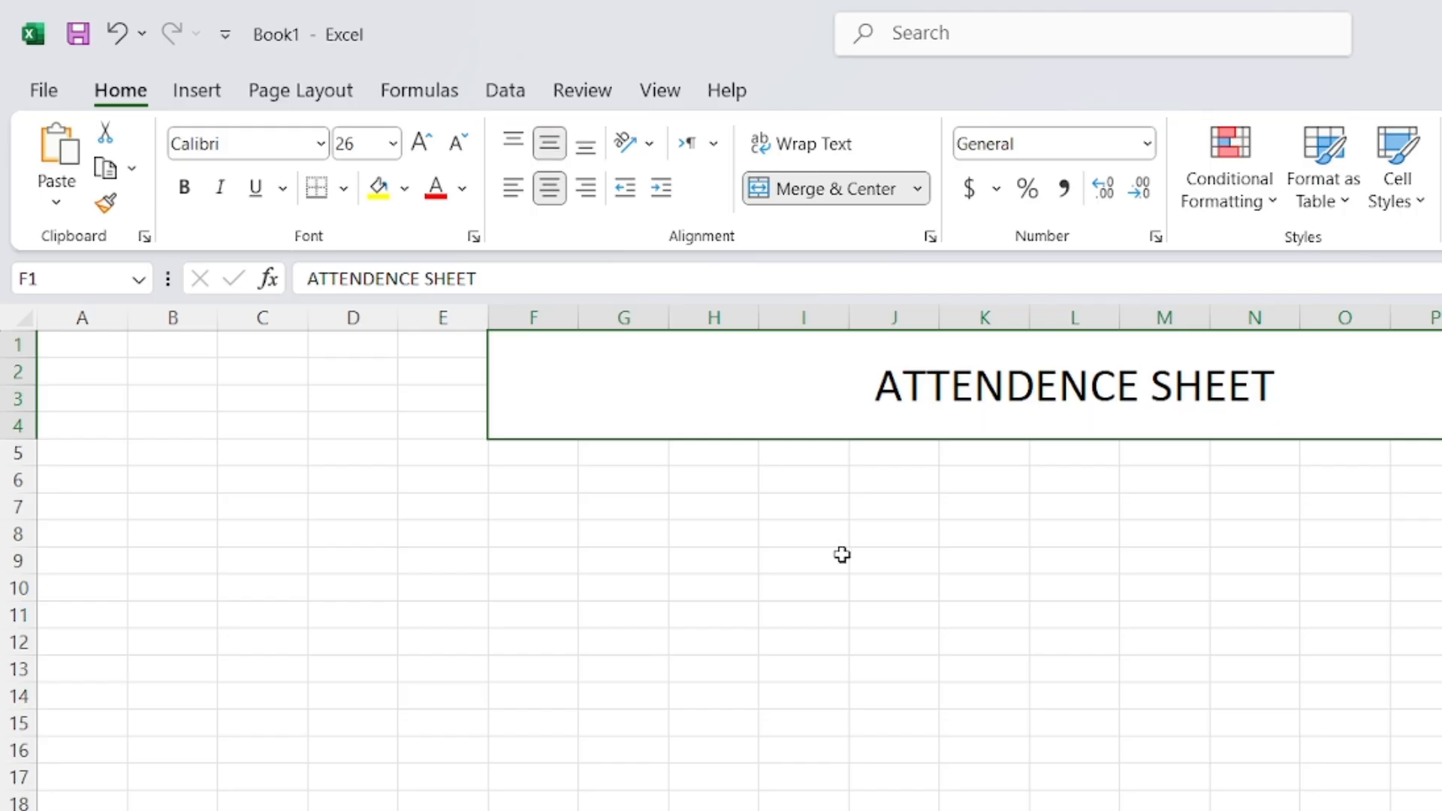
left_click(837, 556)
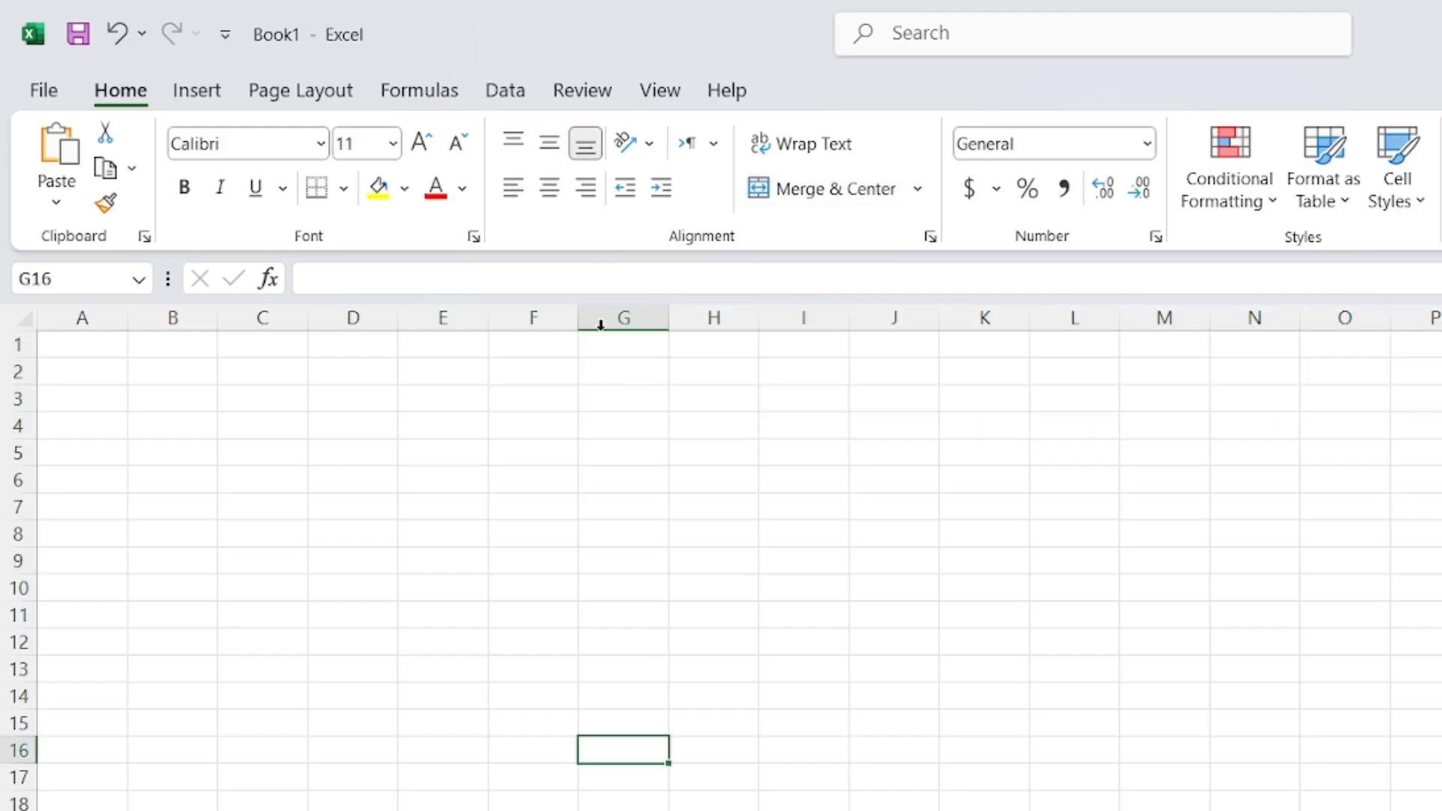
Merge and centre F1:P4, then enter the title CLASS DATA
left_click_drag(552, 344, 1438, 425)
left_click(866, 185)
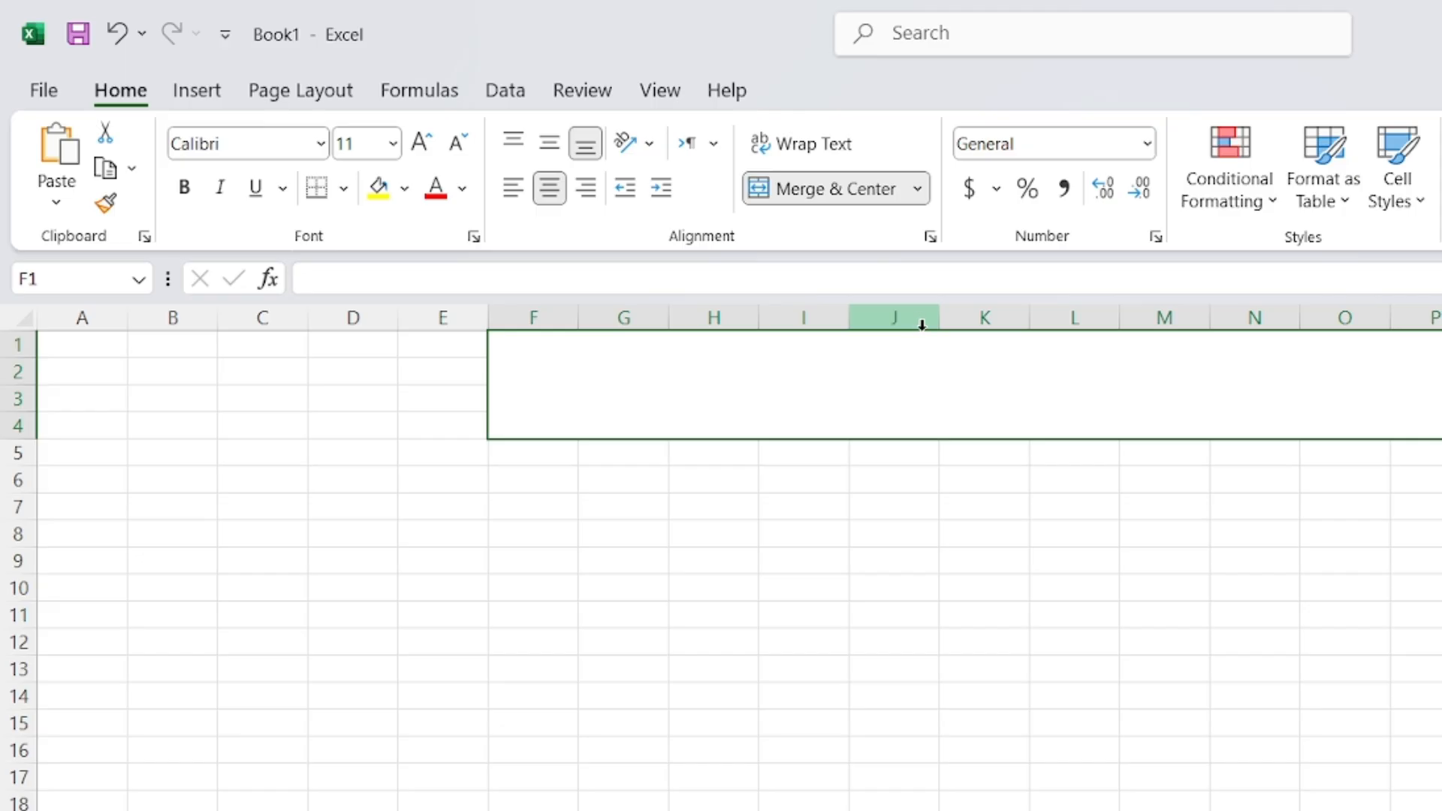
type("CLAS")
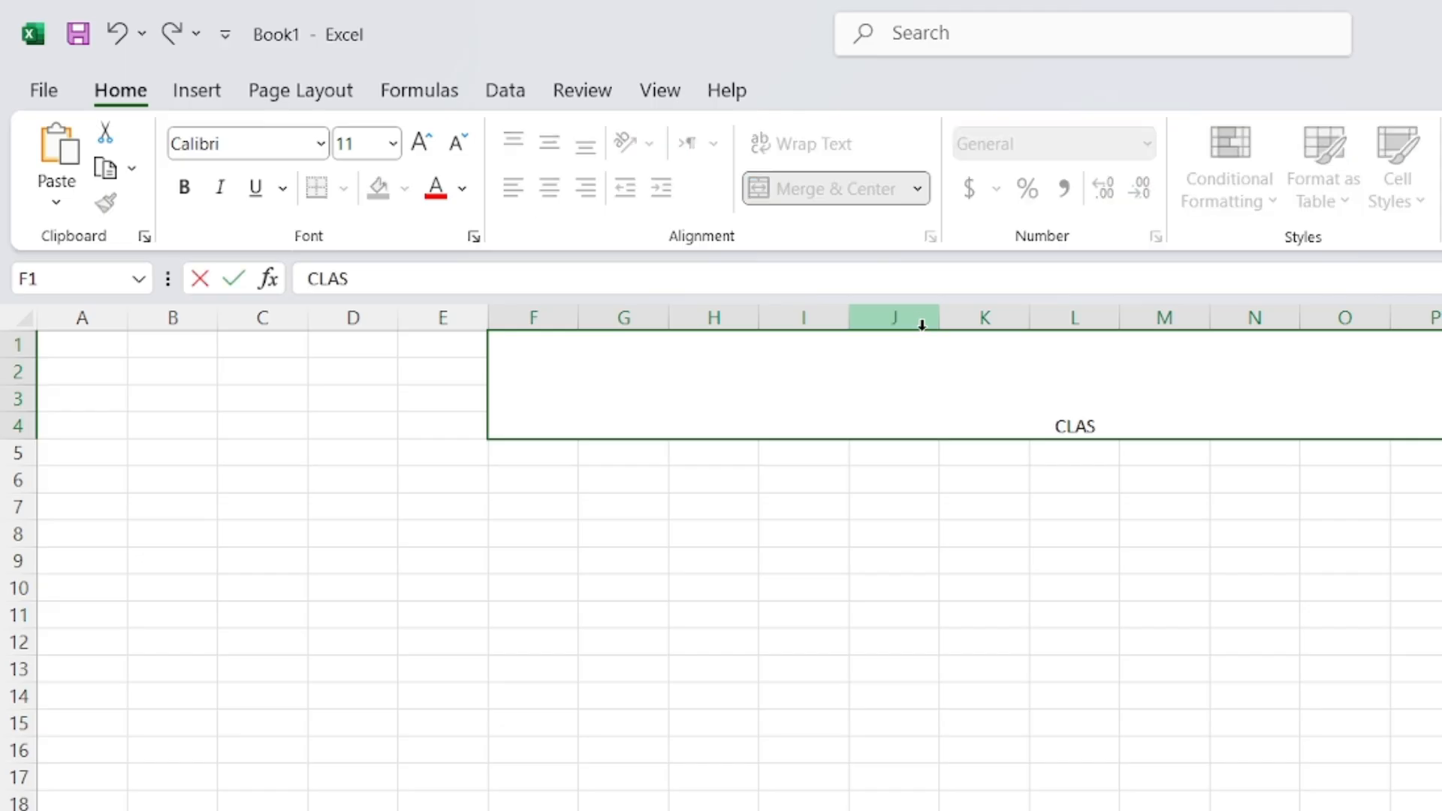
type("S DATA")
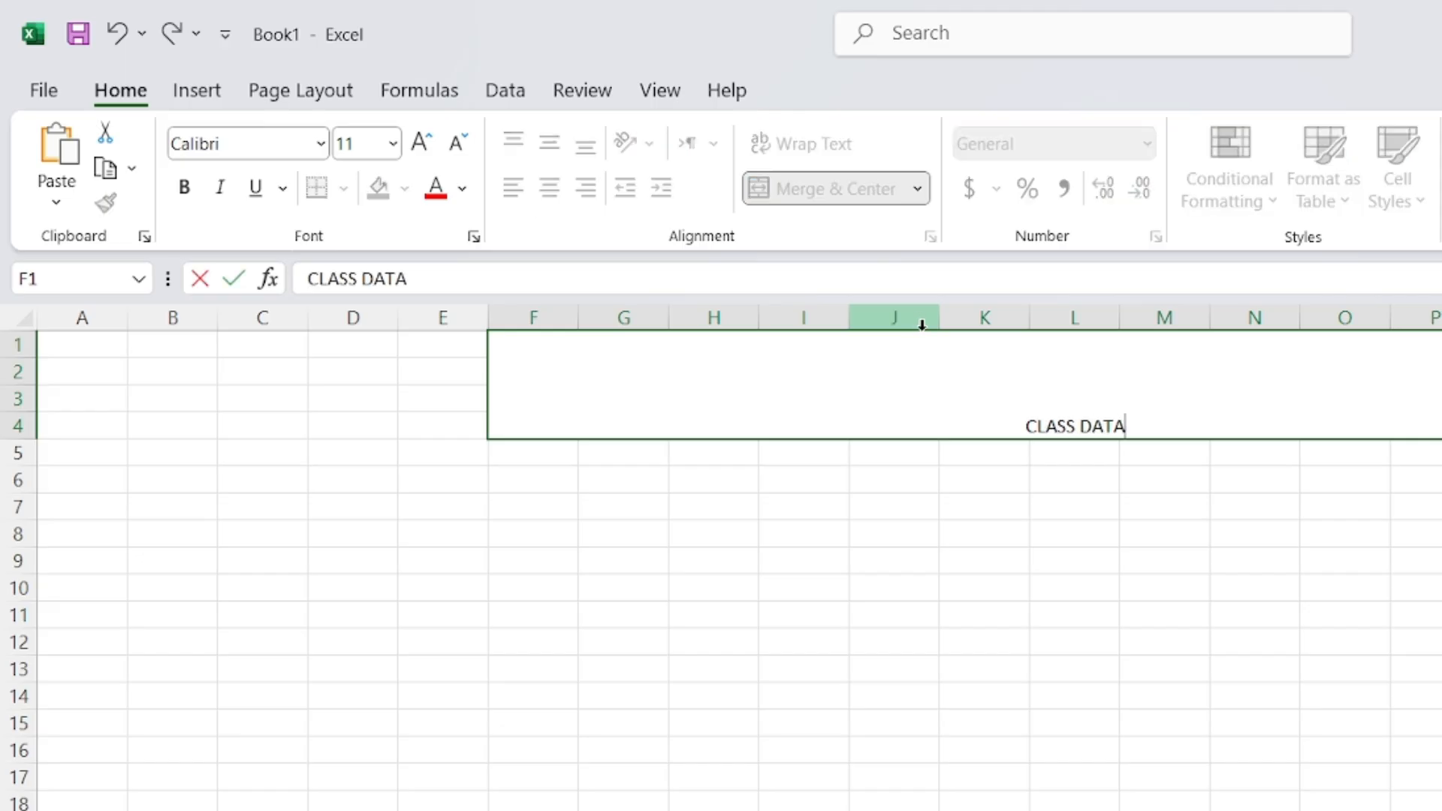
left_click(878, 583)
Centre CLASS DATA vertically and enlarge it to size 22
left_click(883, 382)
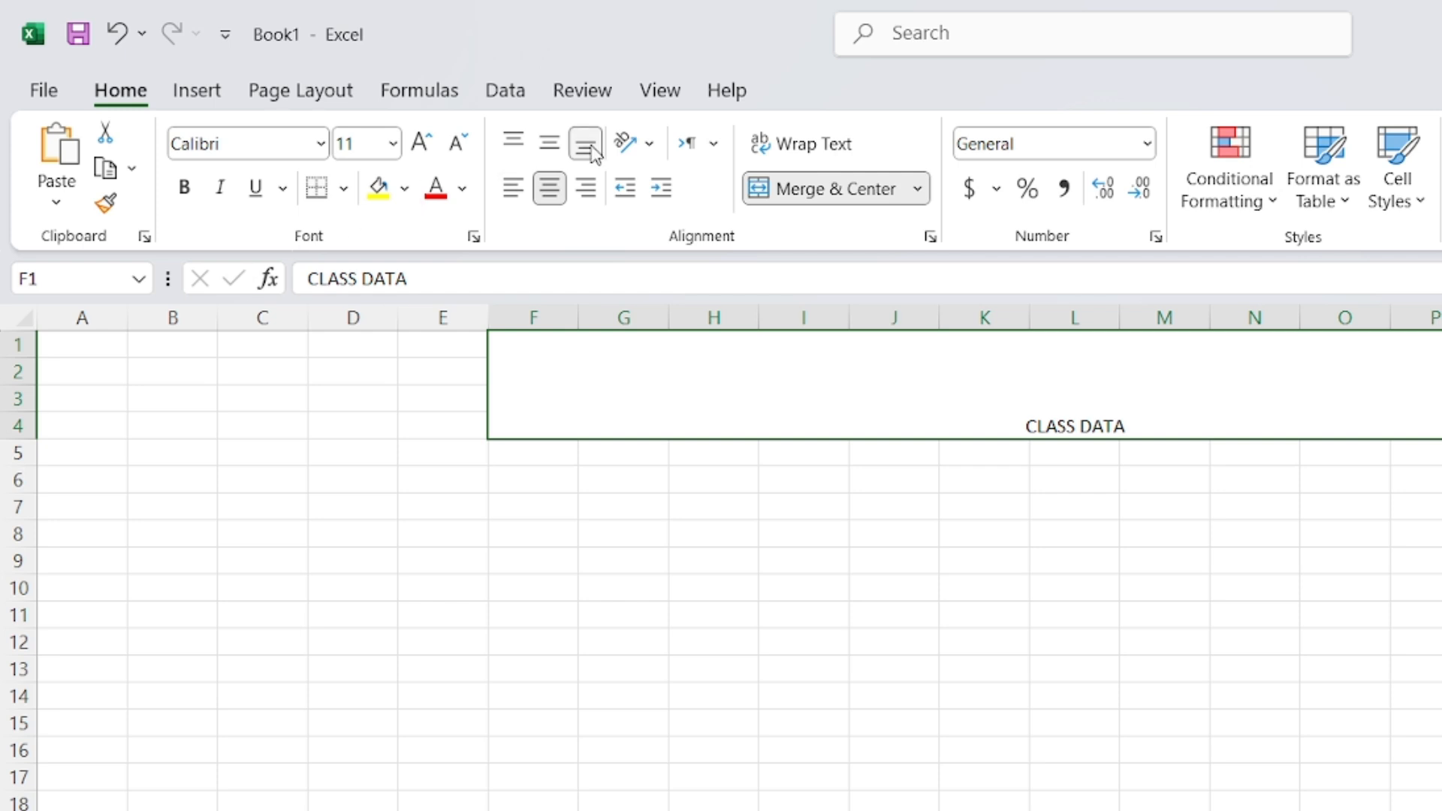
left_click(549, 141)
left_click(422, 144)
left_click(423, 144)
left_click(423, 144)
left_click(423, 144)
left_click(423, 145)
left_click(422, 144)
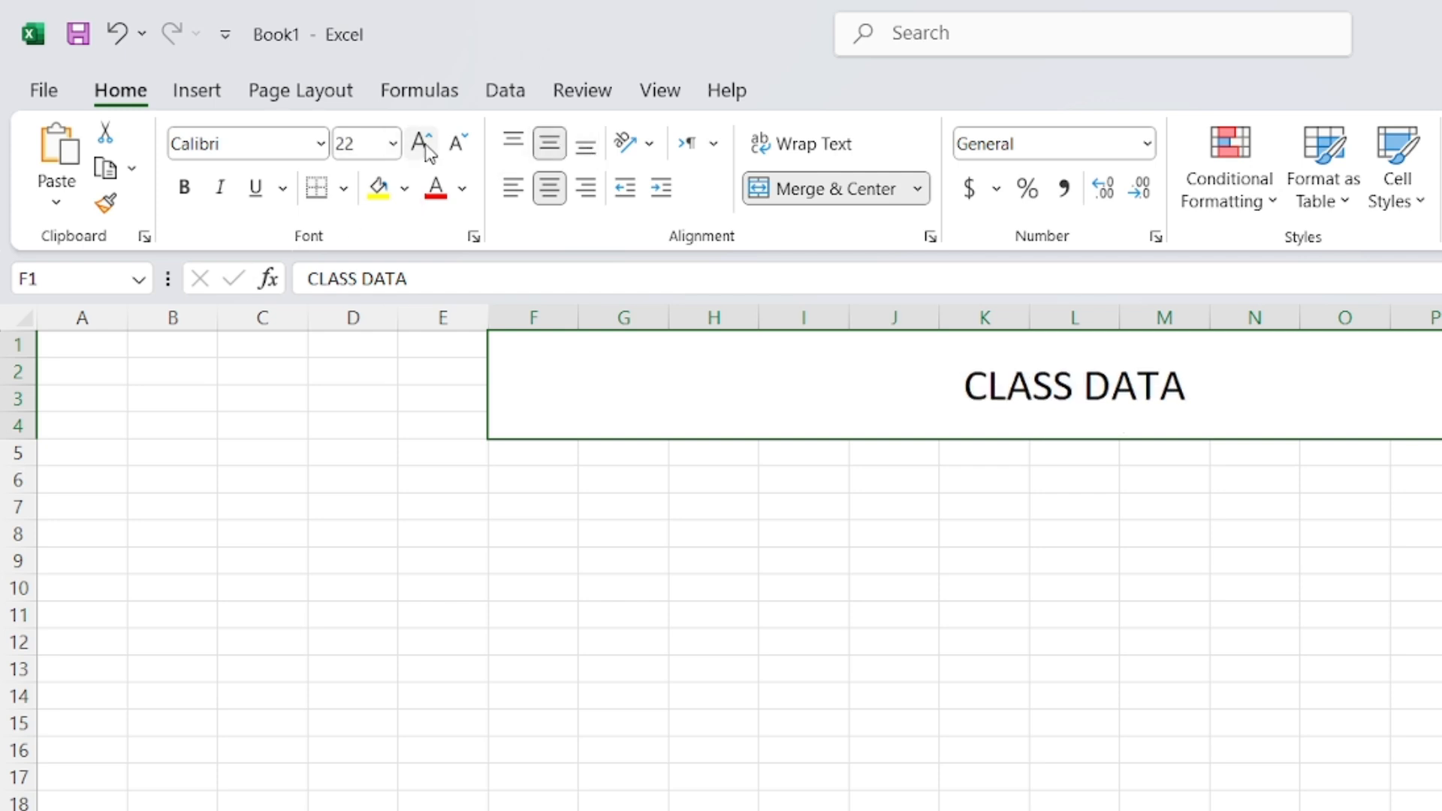
left_click(422, 144)
left_click(423, 144)
left_click(423, 144)
left_click(422, 144)
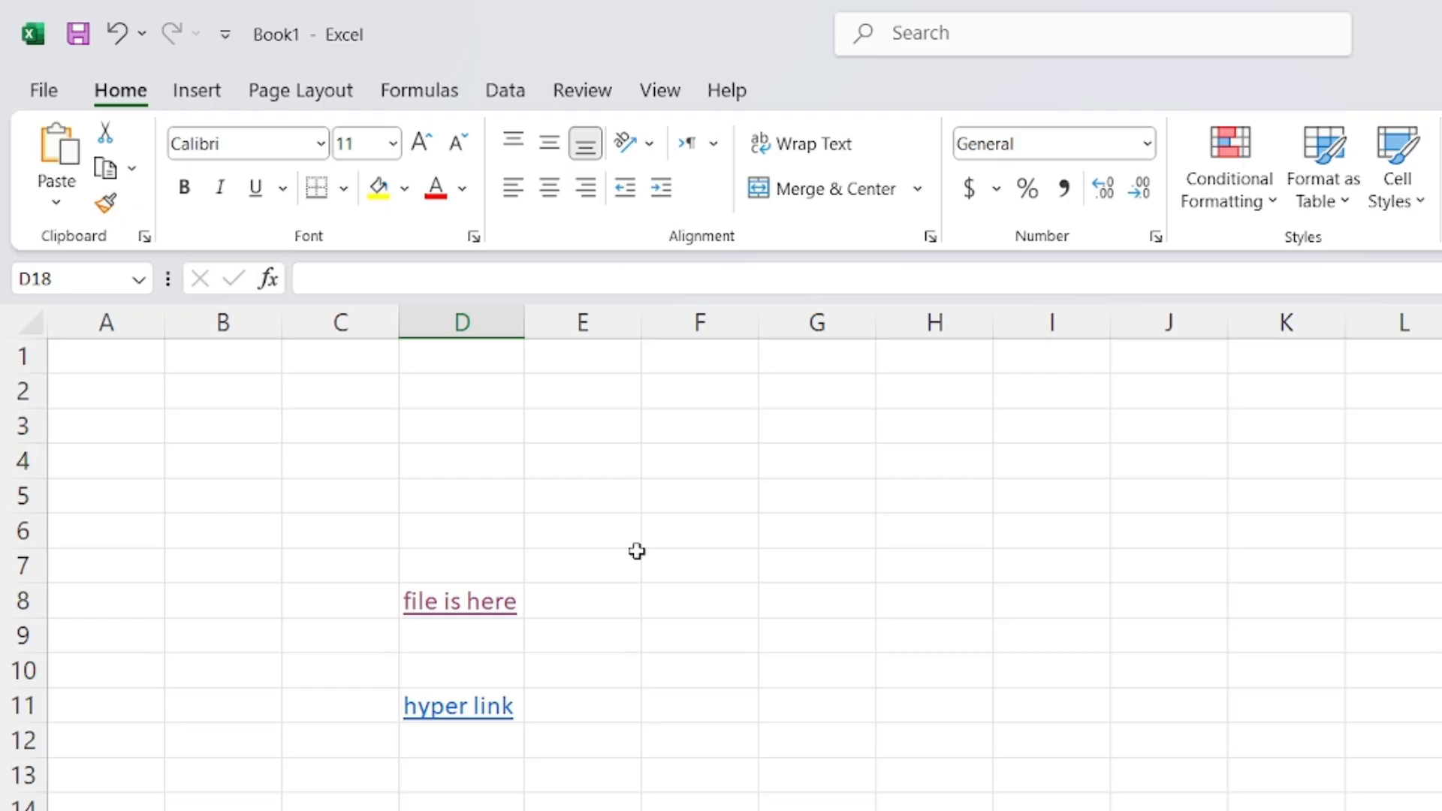
Clear the contents of range D5:H19
left_click_drag(461, 495, 934, 807)
key("Delete")
left_click(1102, 691)
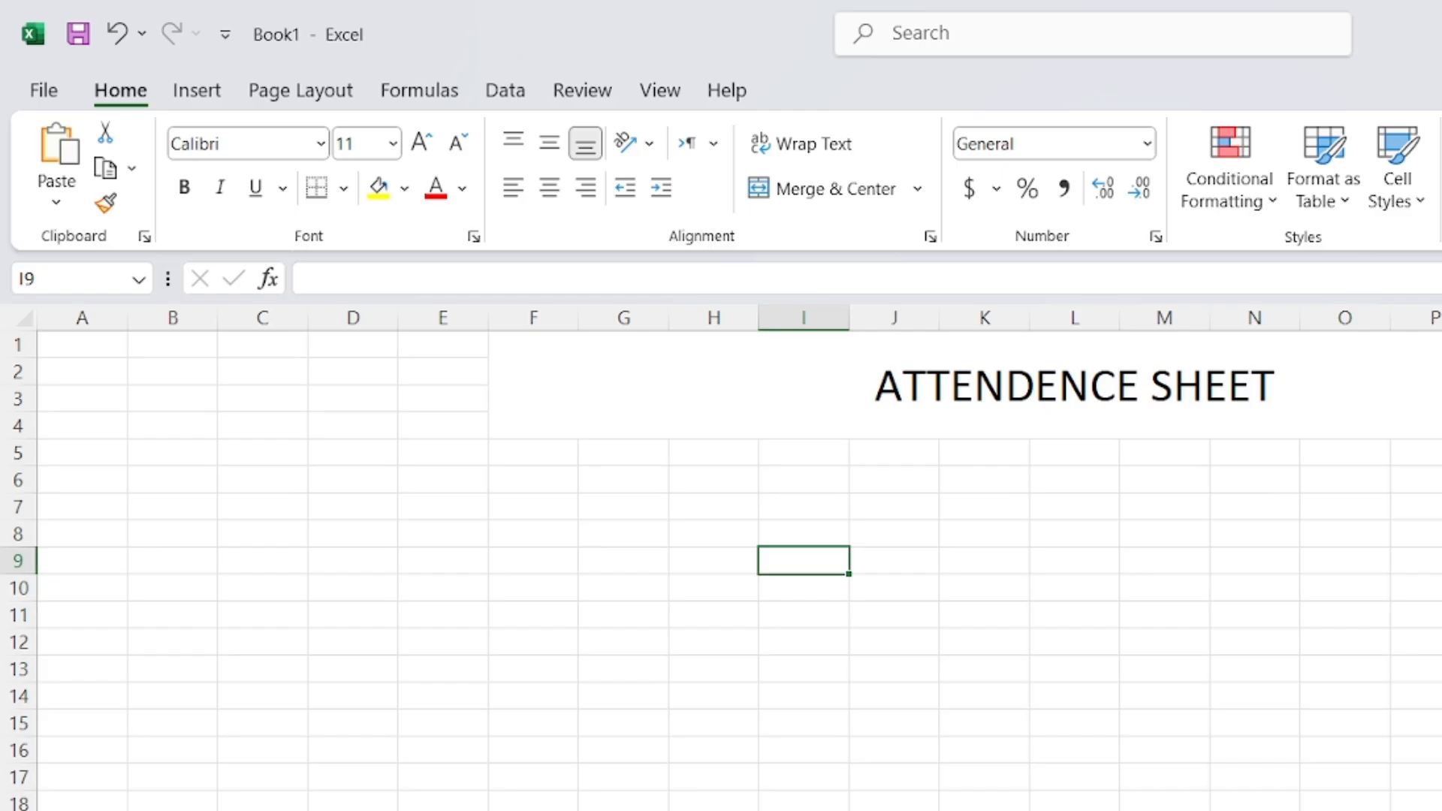
Select several cells on the empty sheet, ending at E5
left_click_drag(714, 810, 1254, 810)
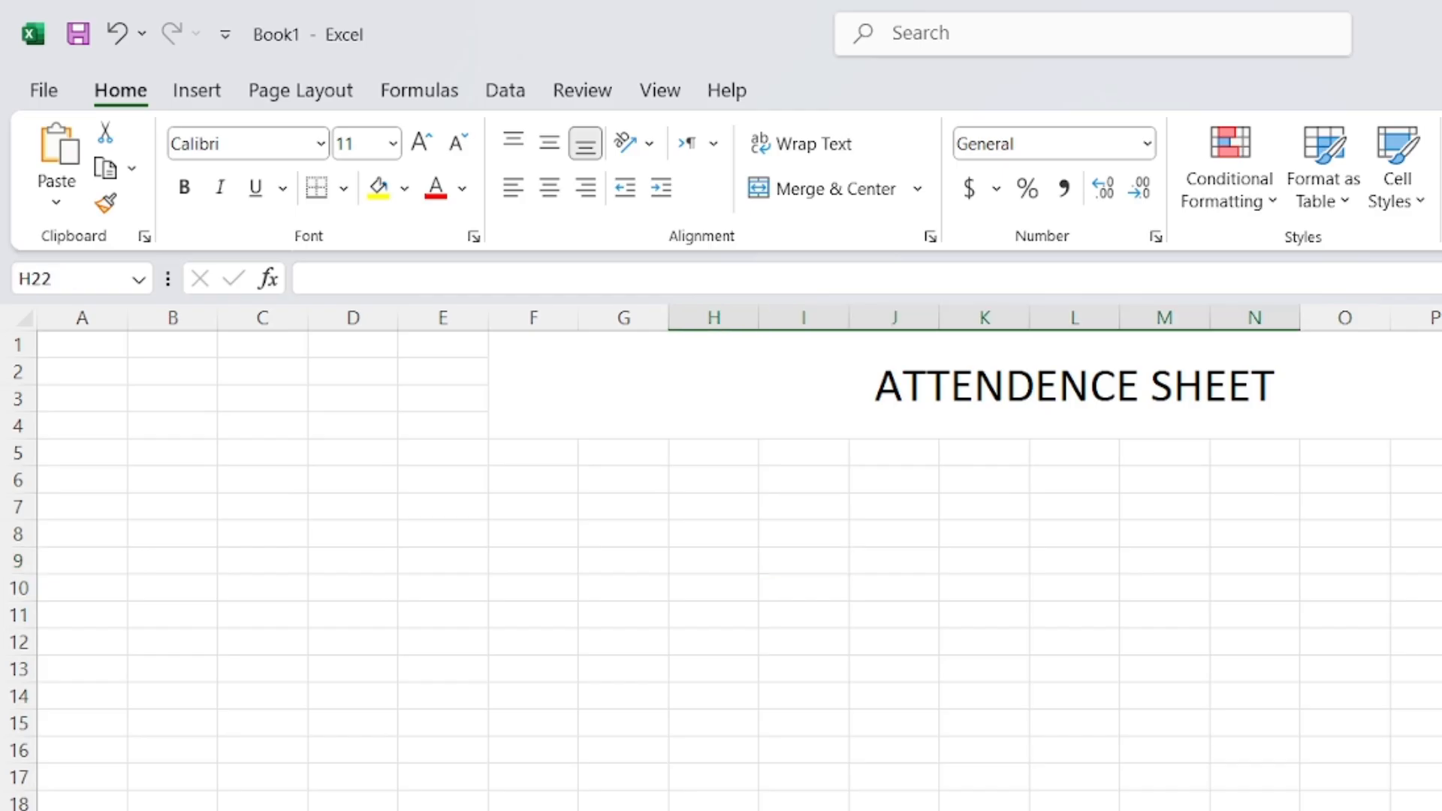
left_click(984, 810)
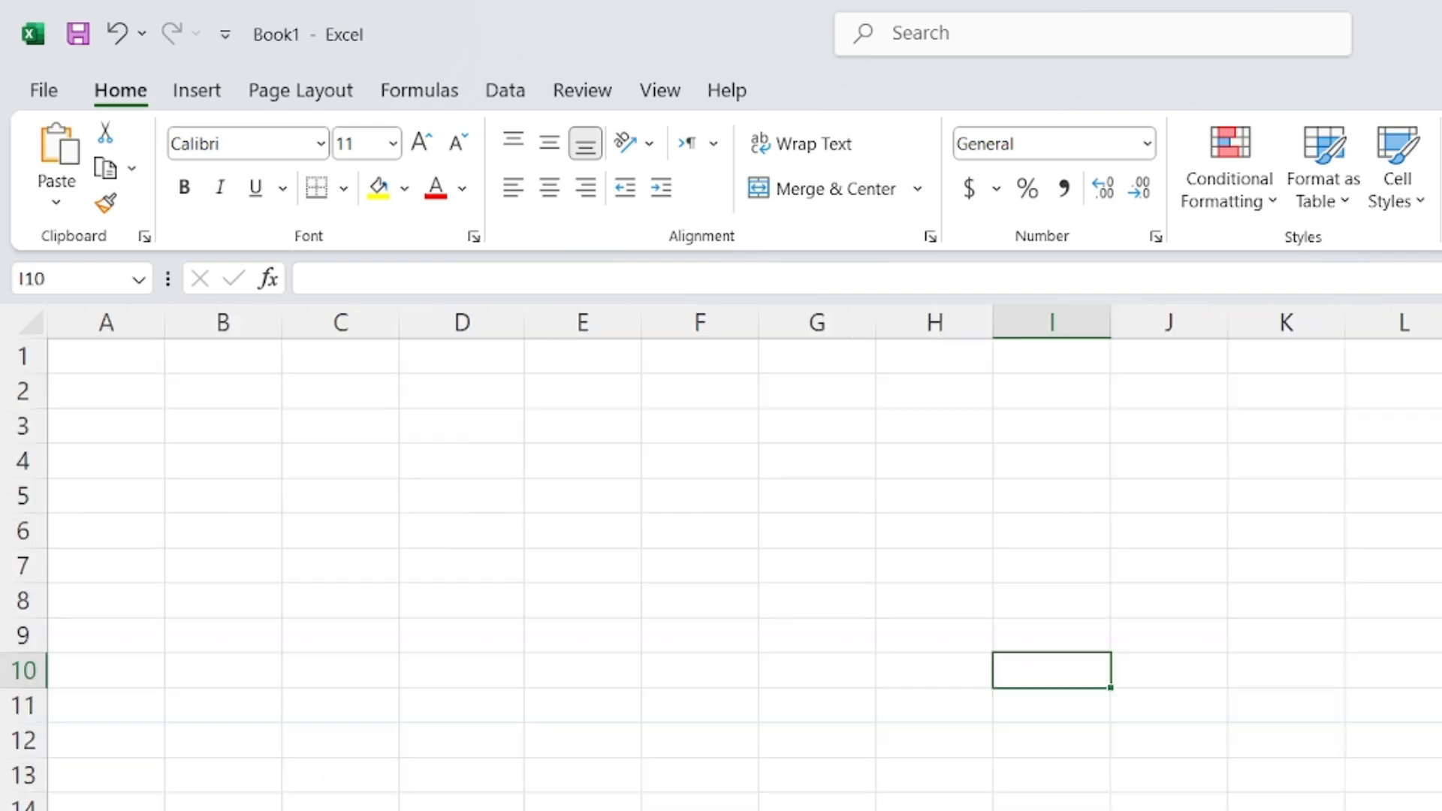
left_click(340, 810)
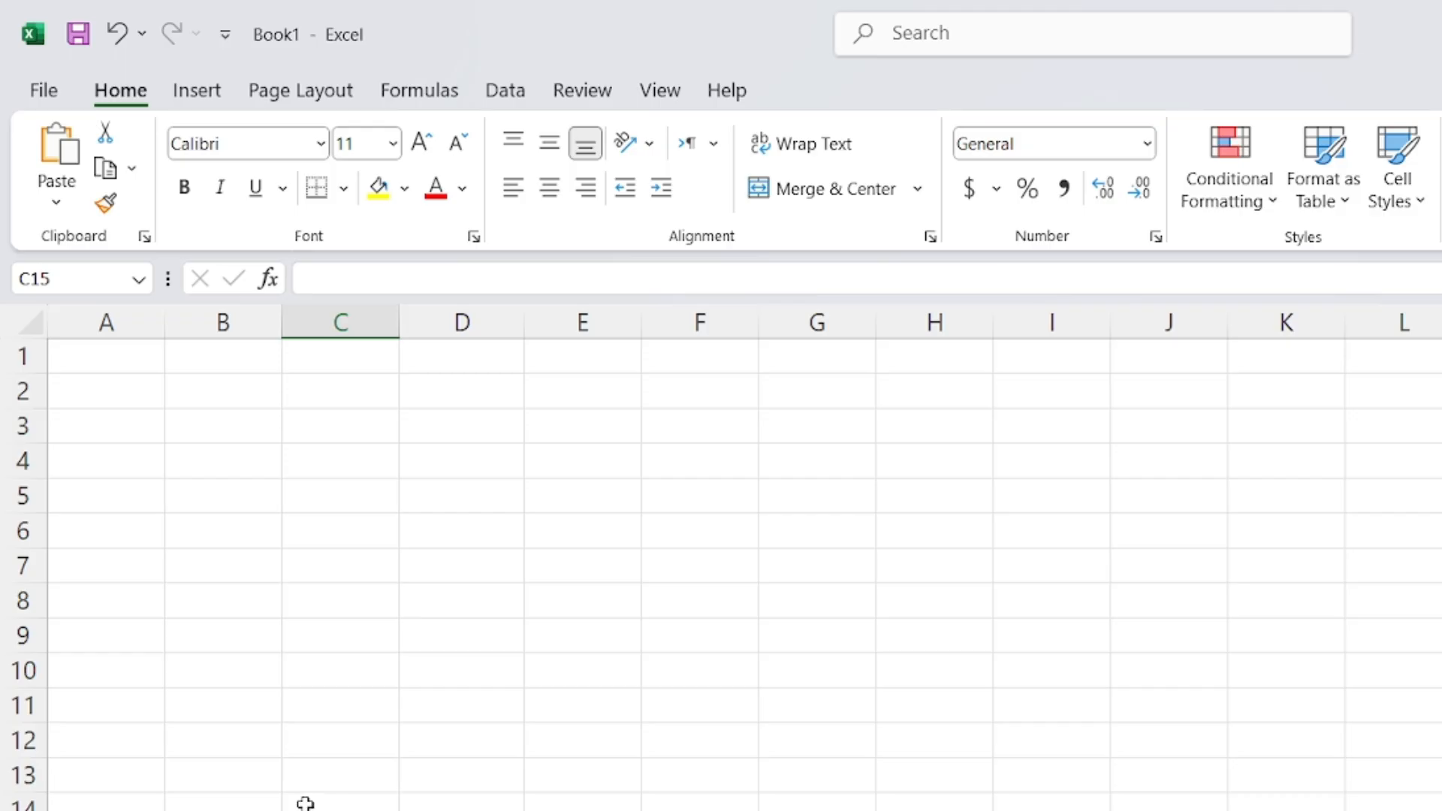
left_click(481, 507)
left_click(968, 481)
left_click(567, 480)
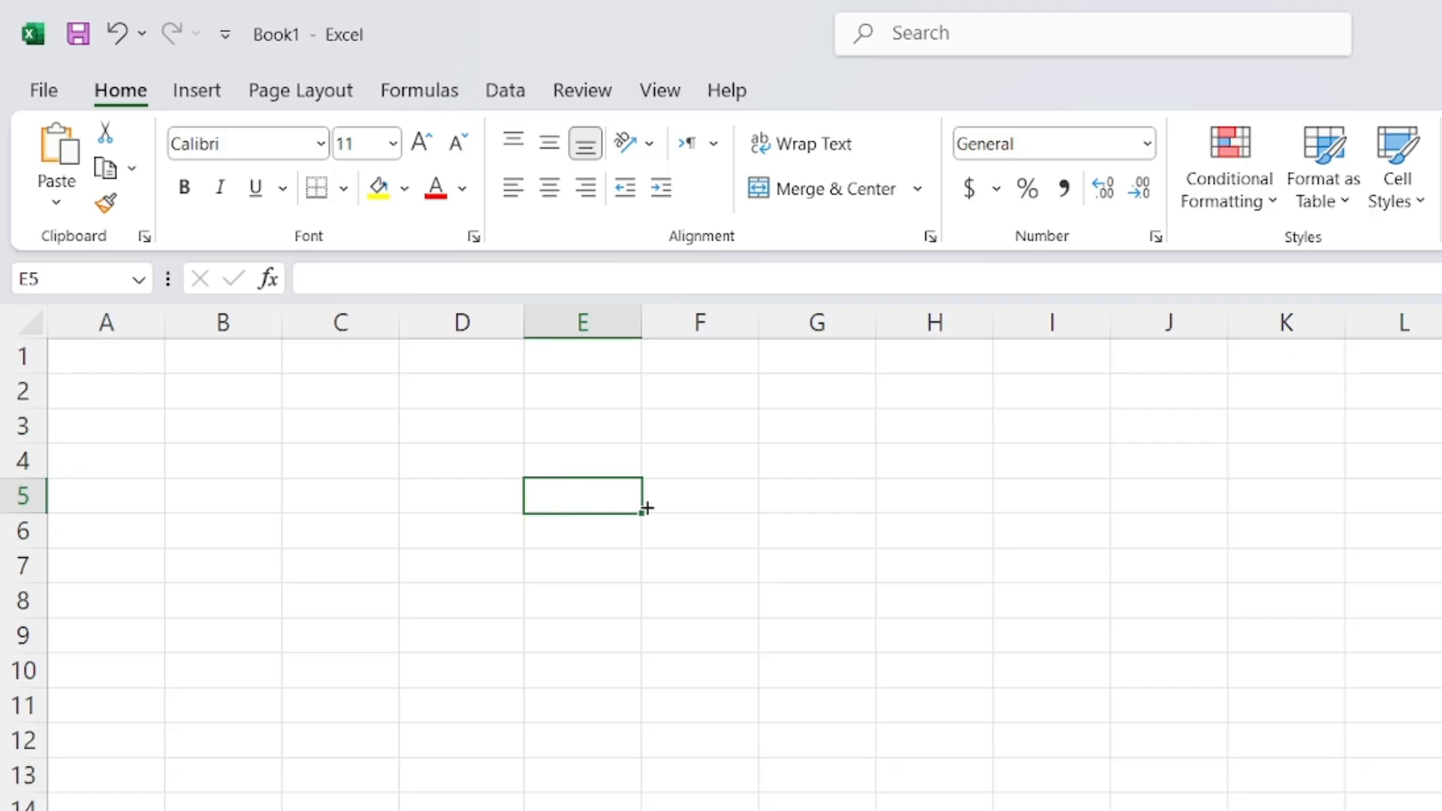
left_click(705, 454)
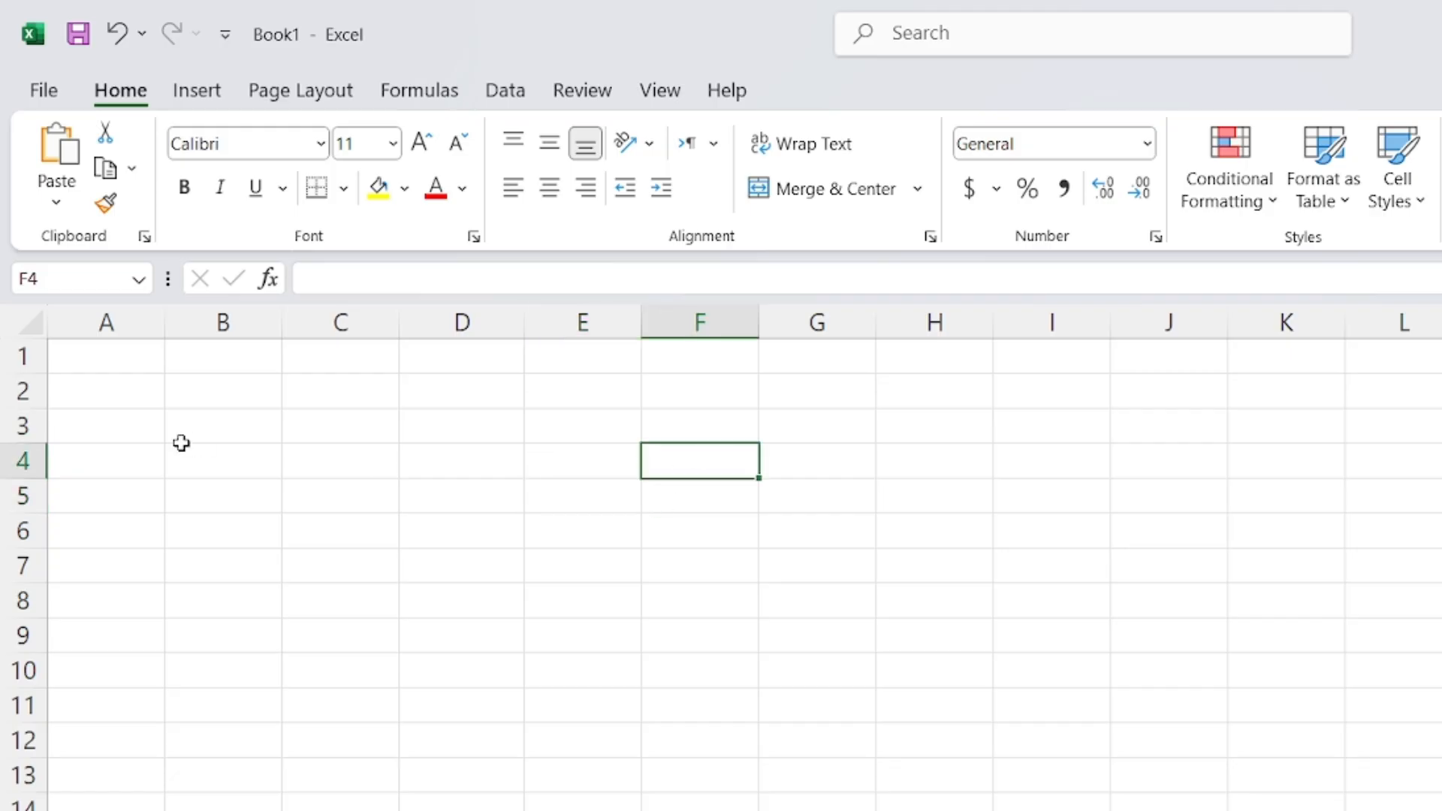
left_click(338, 524)
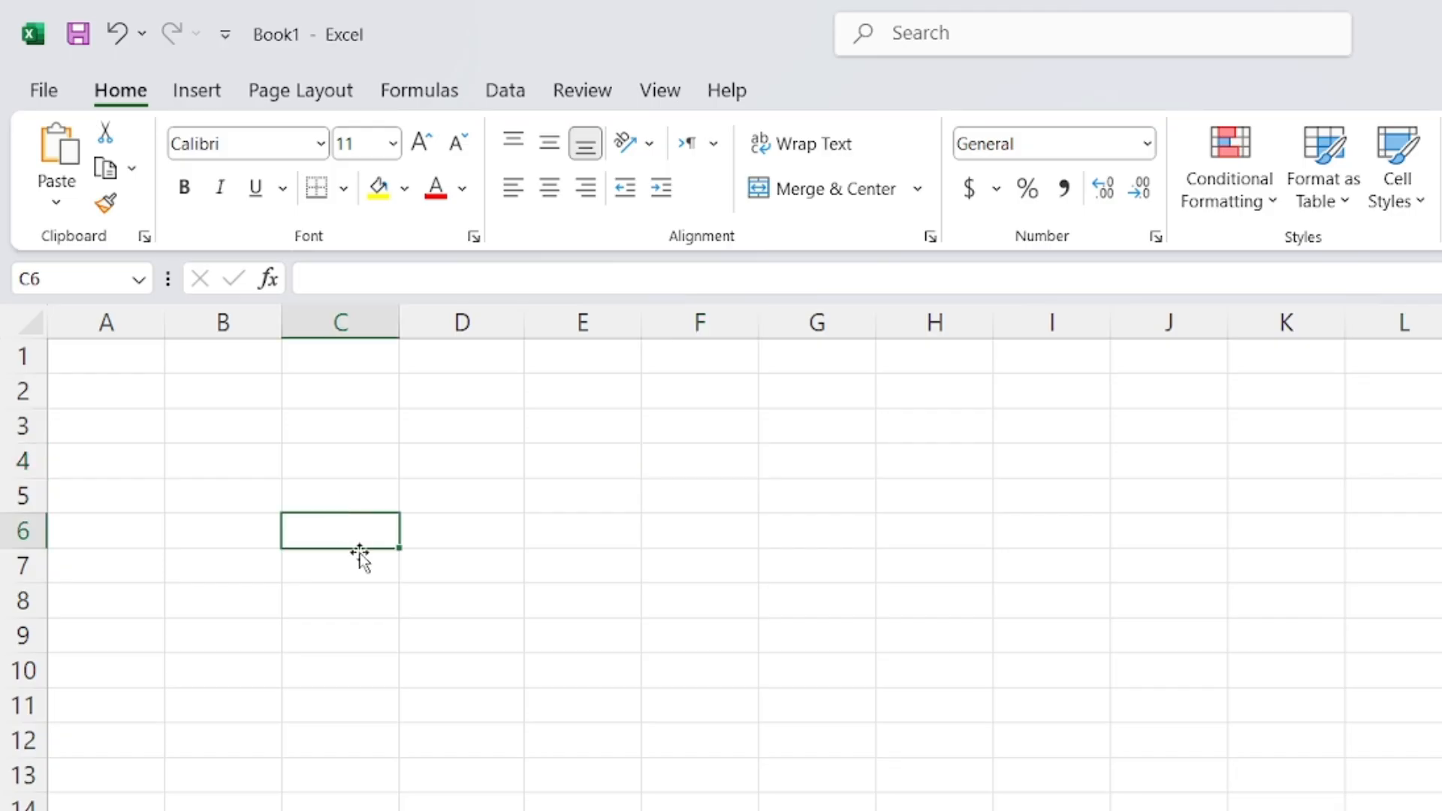
left_click(196, 90)
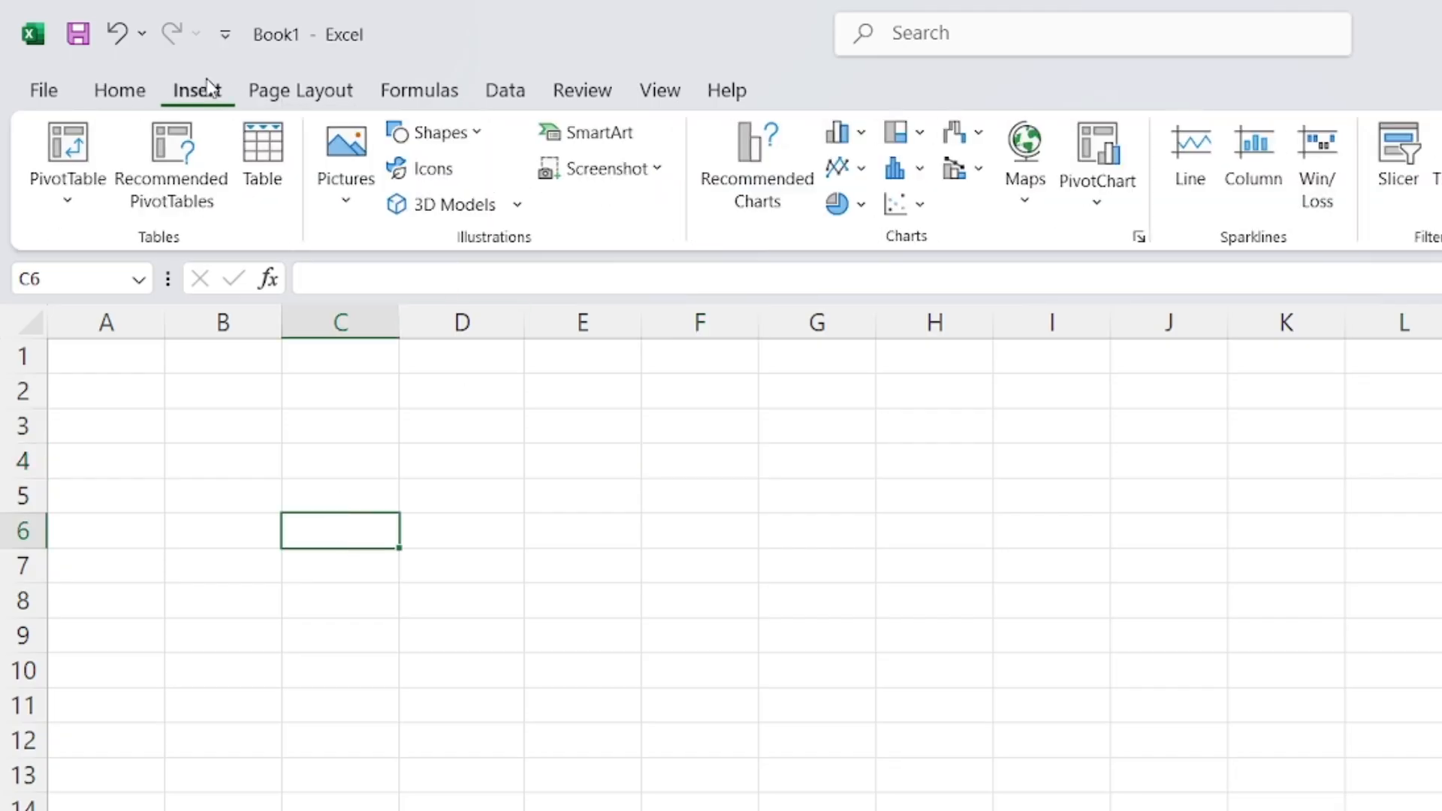
left_click(489, 133)
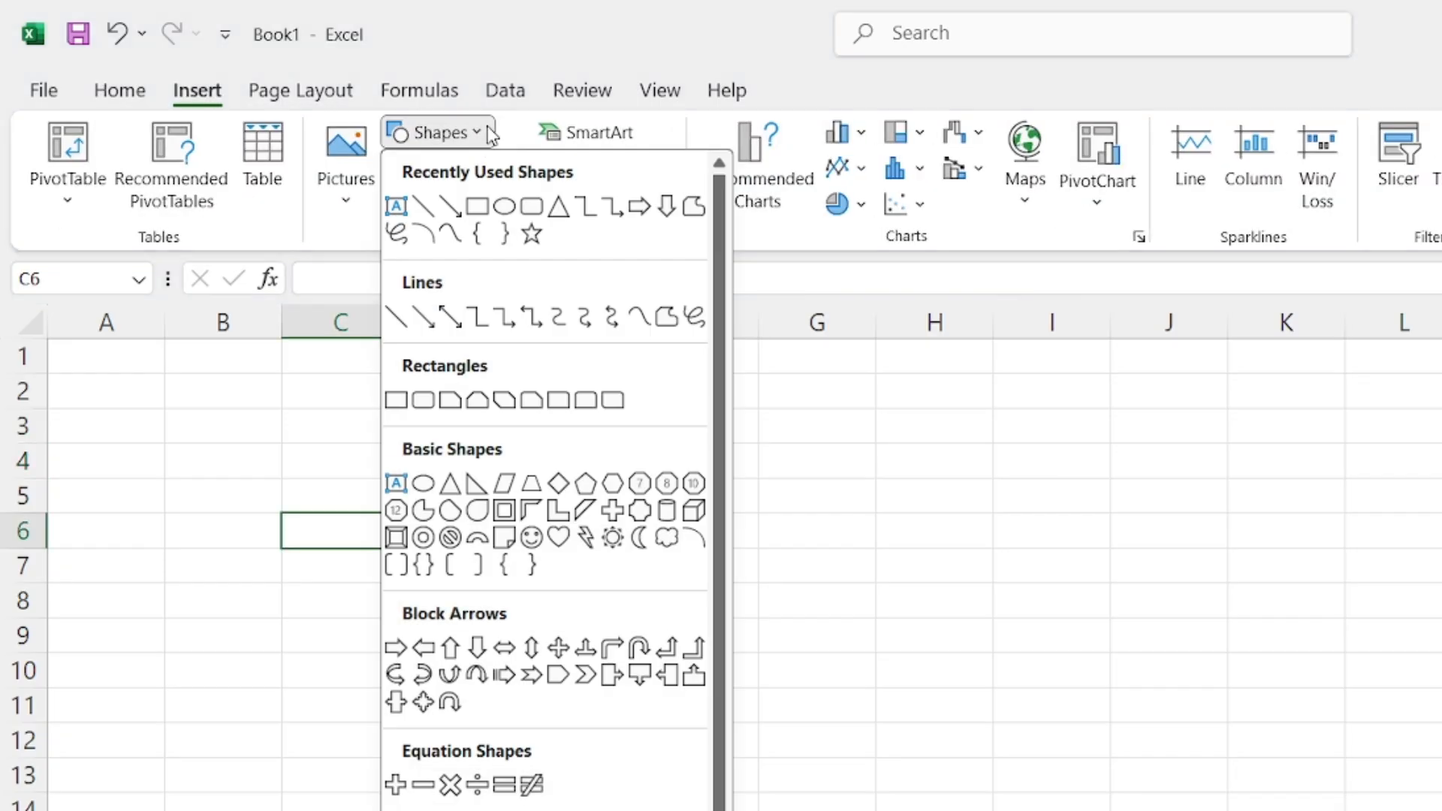
left_click(531, 205)
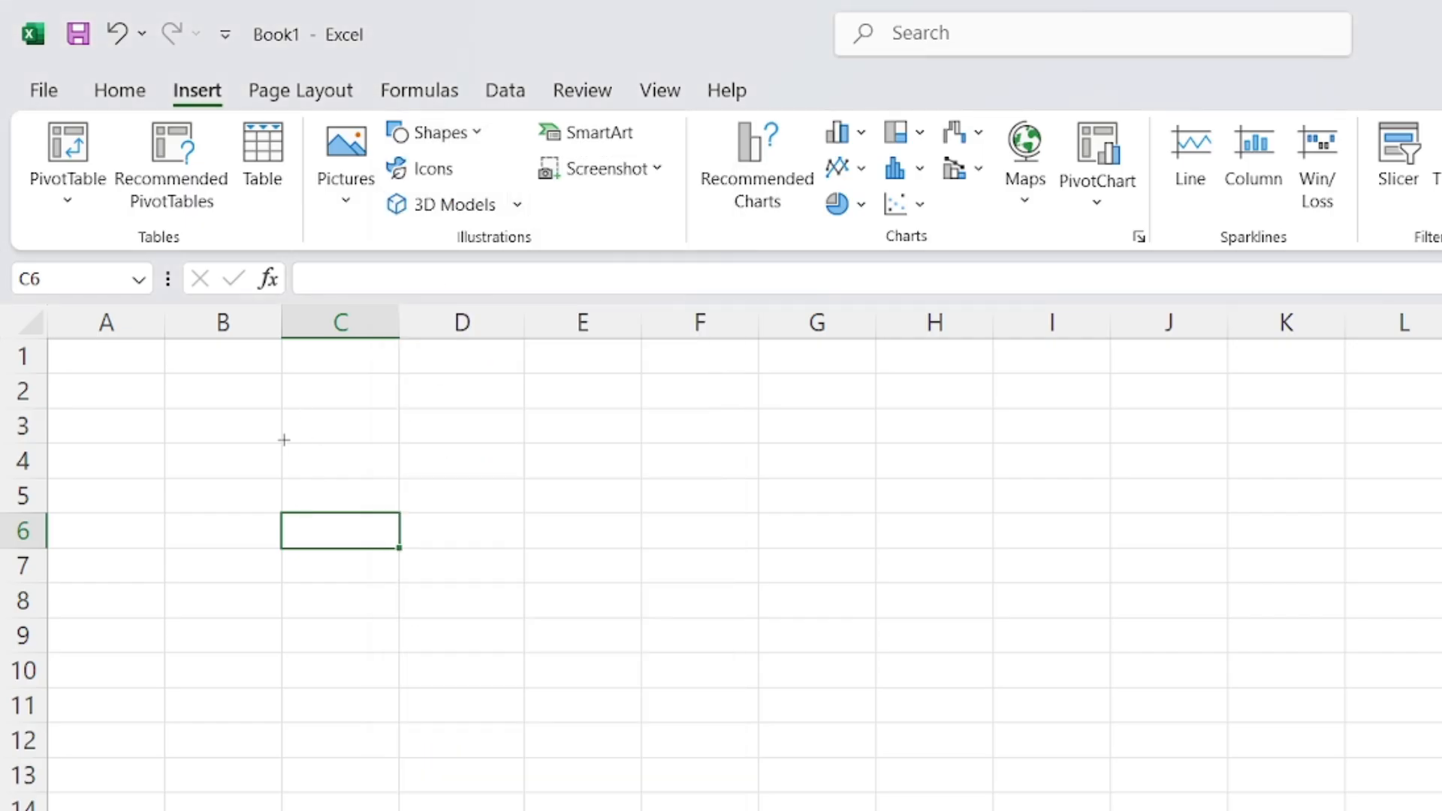
mouse_move(284, 439)
left_mouse_down()
mouse_move(721, 605)
mouse_move(811, 625)
mouse_move(766, 615)
mouse_move(759, 593)
mouse_move(823, 593)
left_mouse_up()
mouse_move(657, 537)
left_mouse_down()
mouse_move(708, 583)
mouse_move(653, 586)
mouse_move(611, 533)
left_mouse_up()
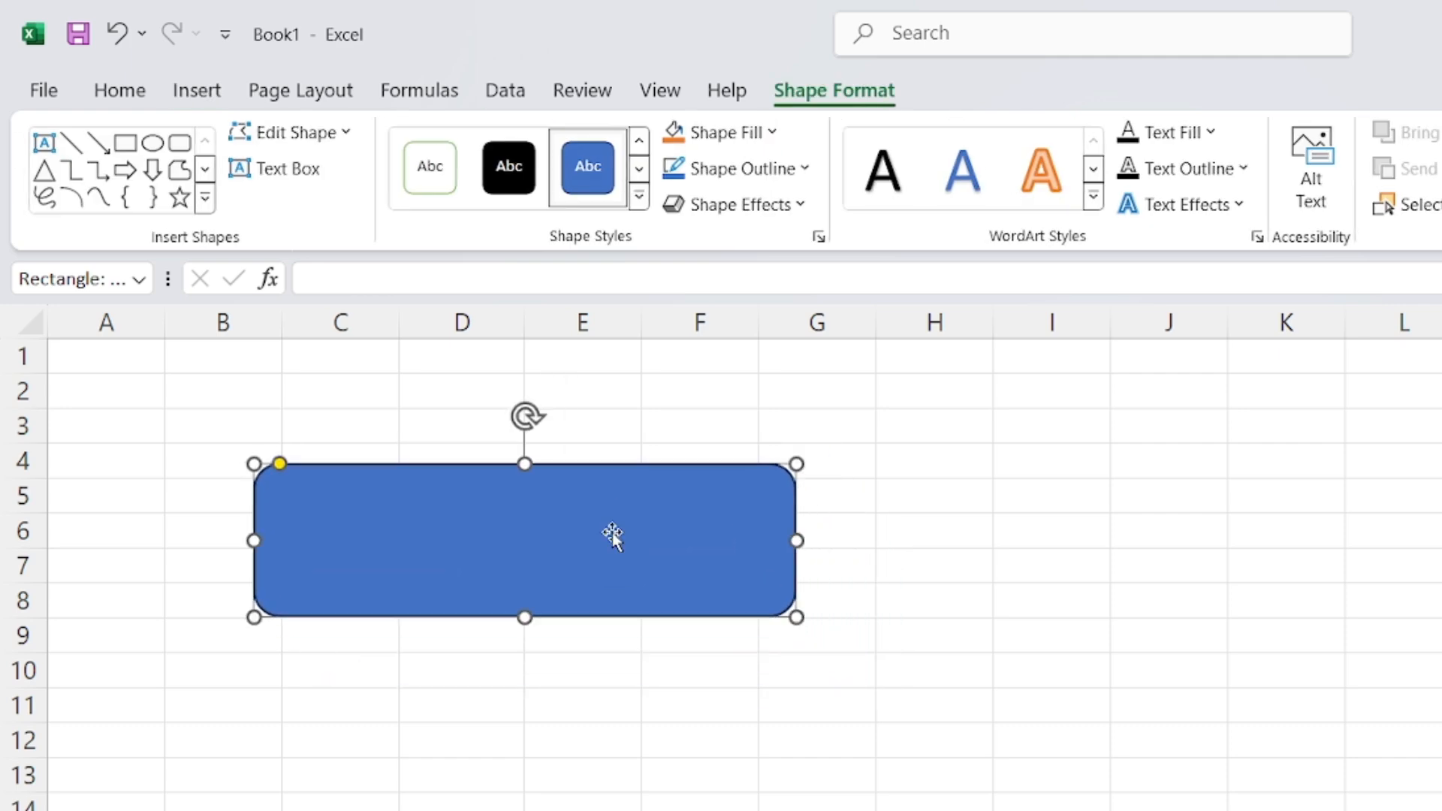
key("alt+Tab")
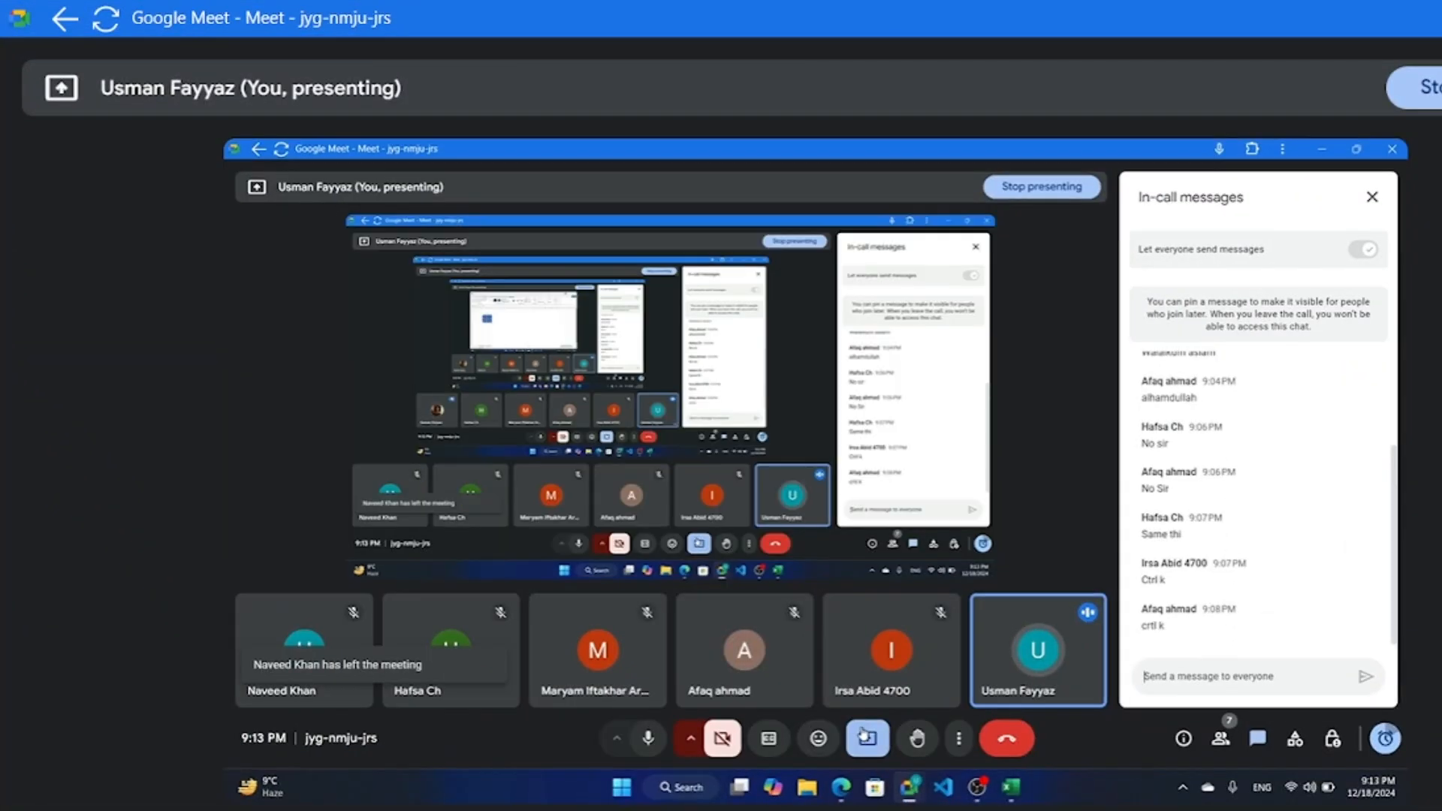
left_click(1220, 738)
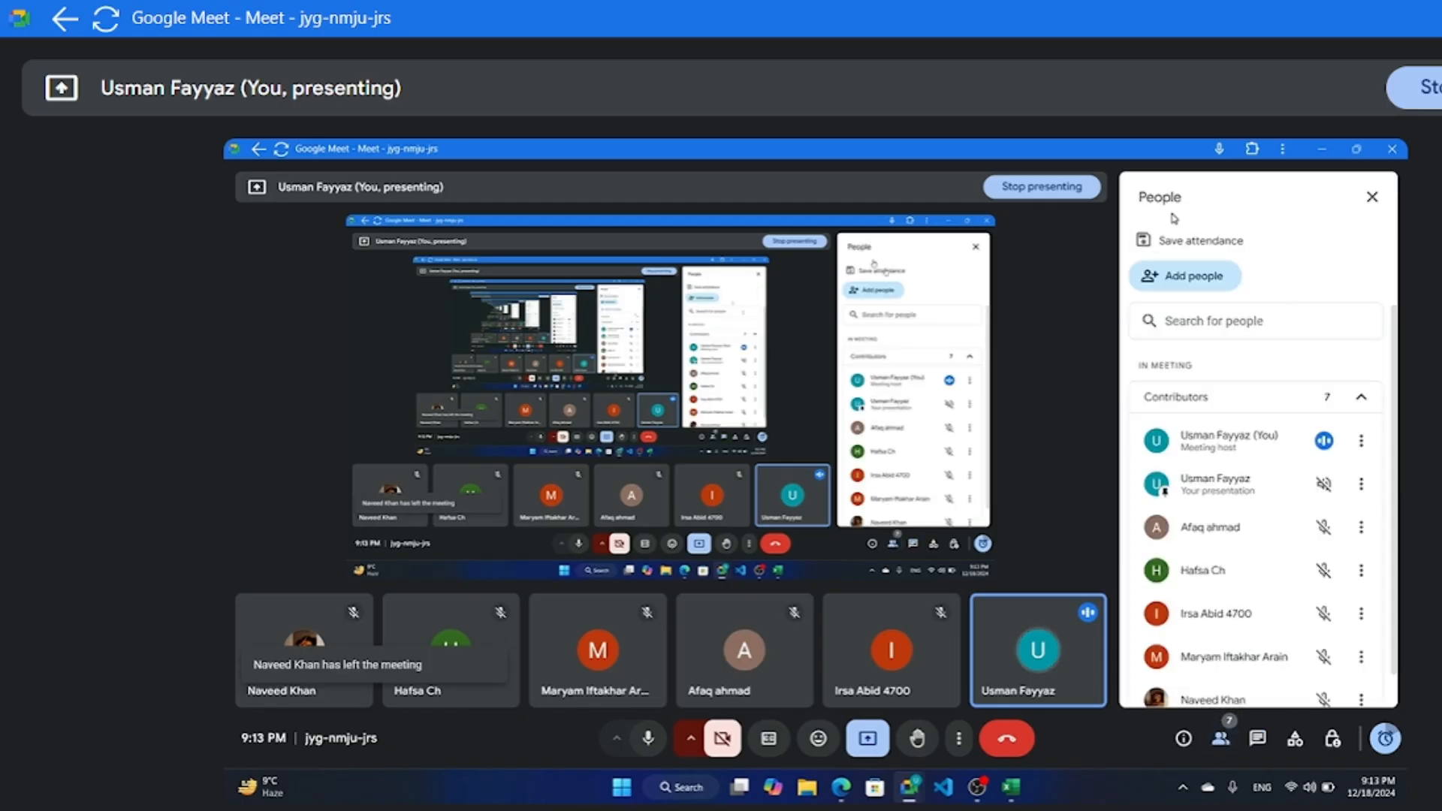
key("alt+Tab")
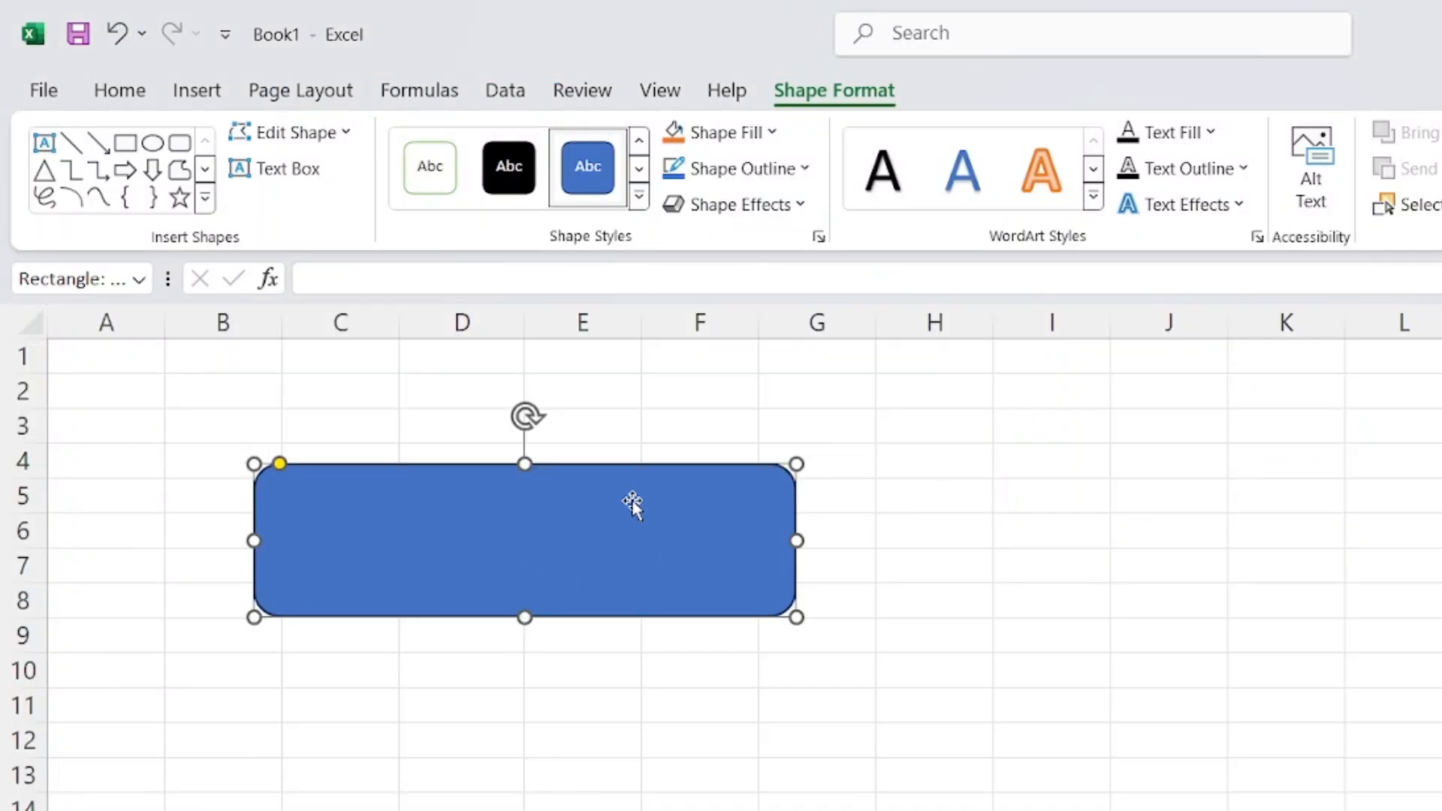
Type the label MARKSHEET into the blue rounded rectangle
right_click(468, 528)
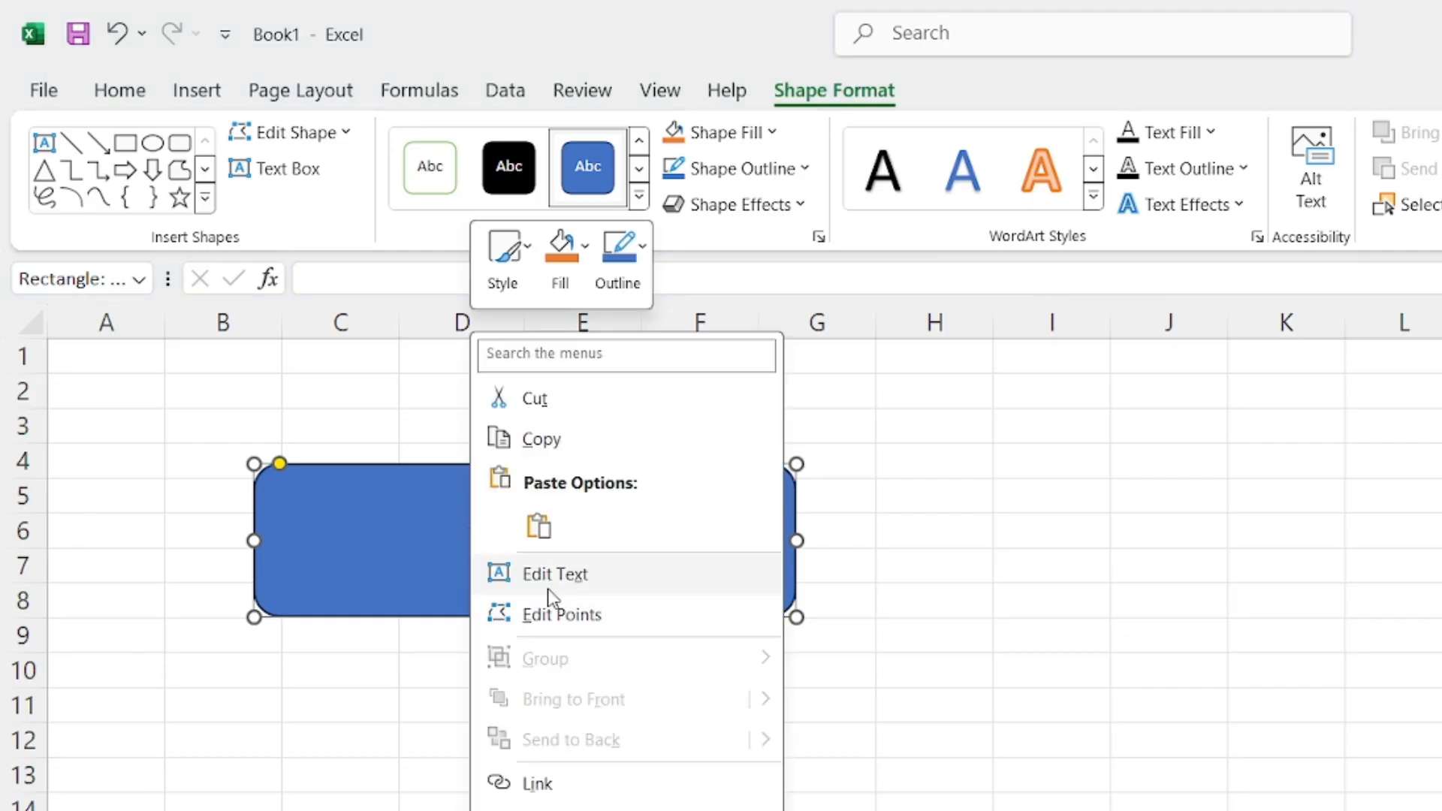
key("Escape")
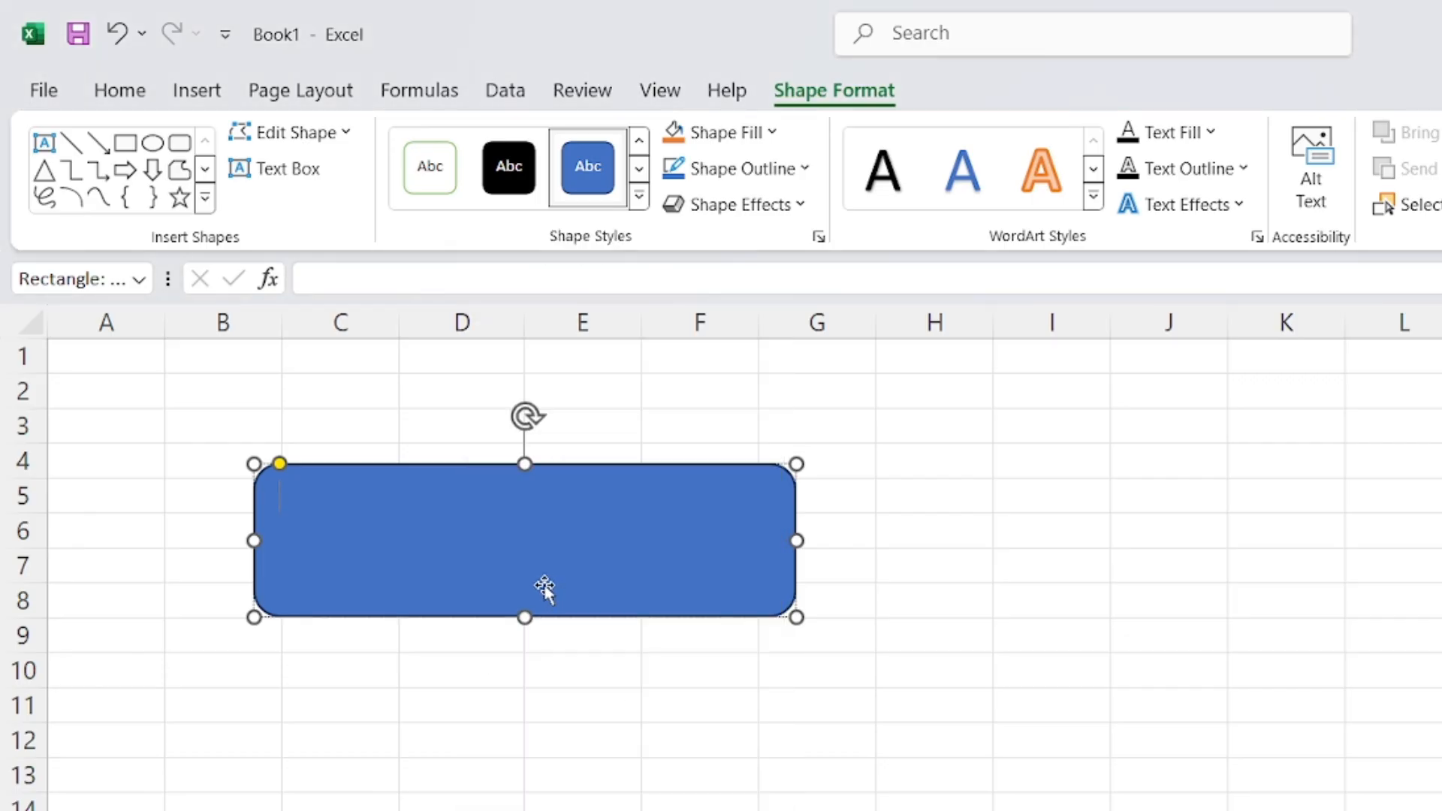
type("MARKSHEET")
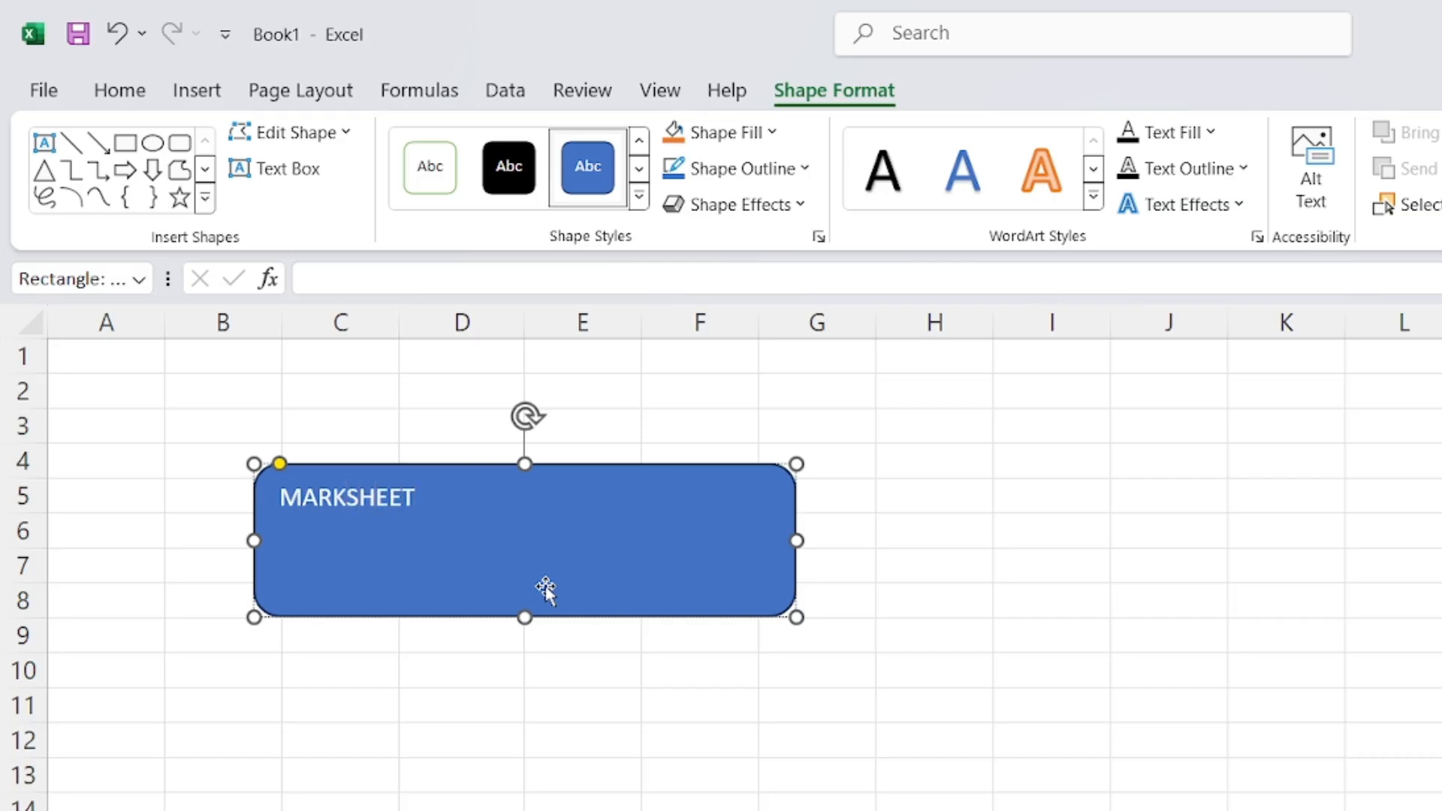
Centre the MARKSHEET label both ways and enlarge it to 28 points
left_click_drag(418, 496, 281, 497)
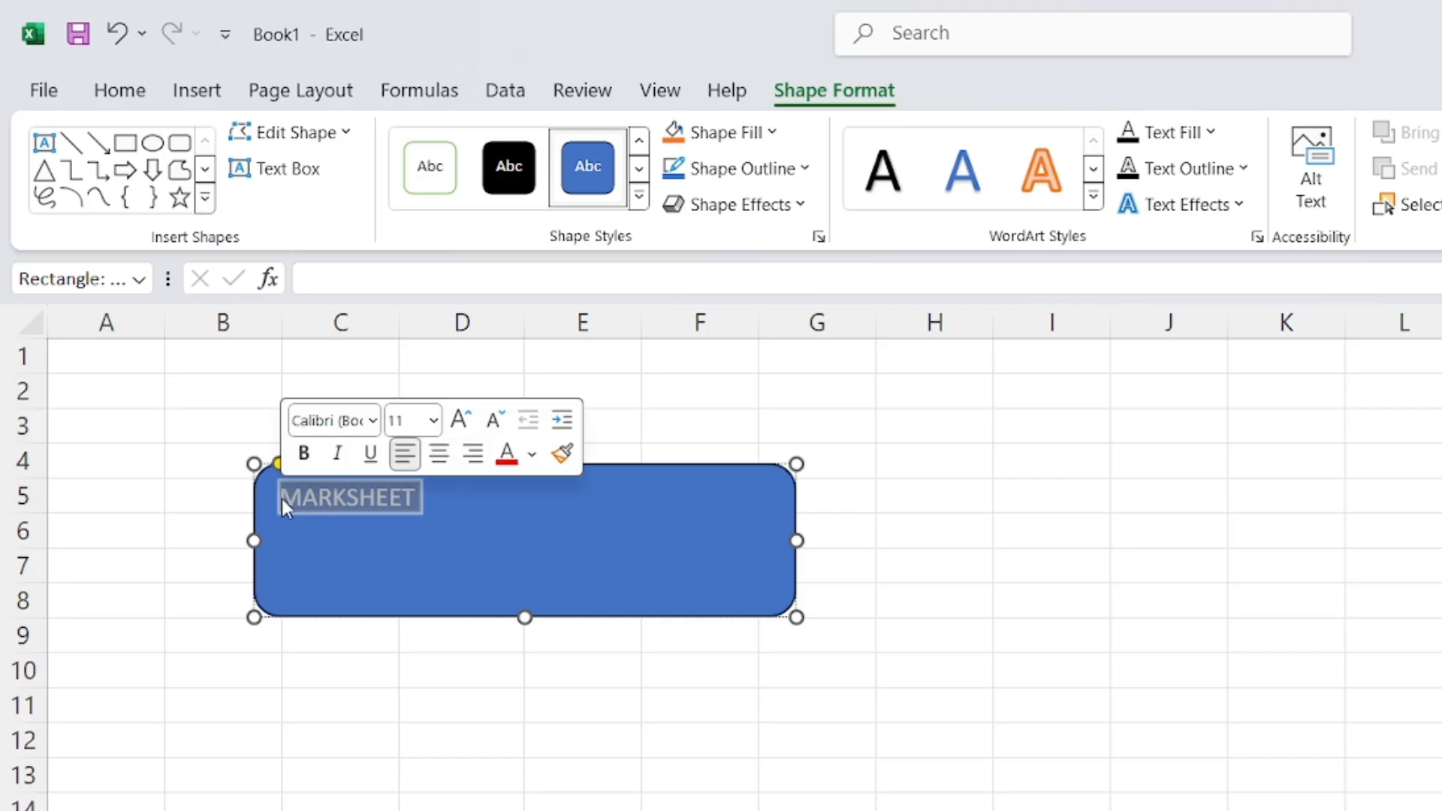
left_click(124, 90)
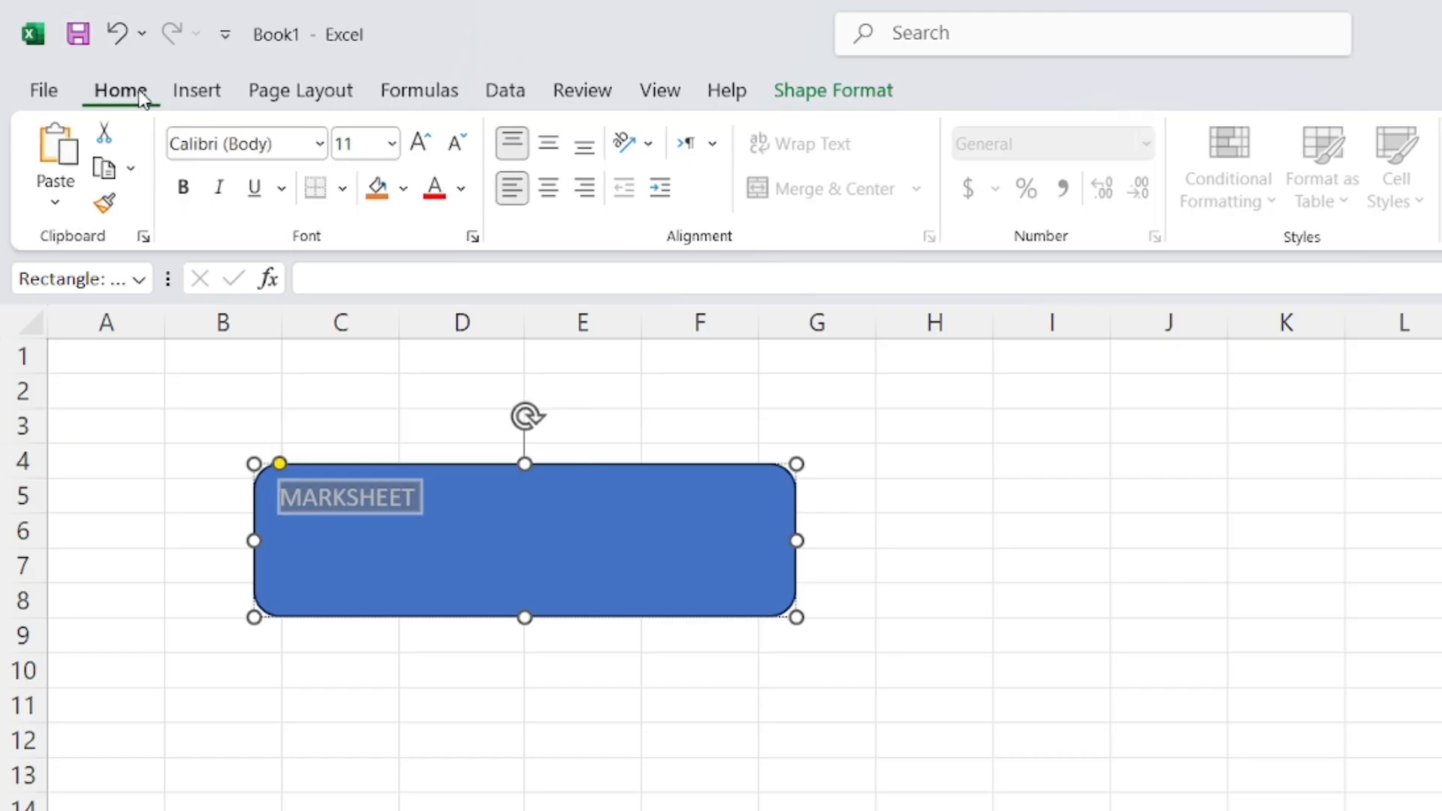
left_click(549, 144)
left_click(555, 188)
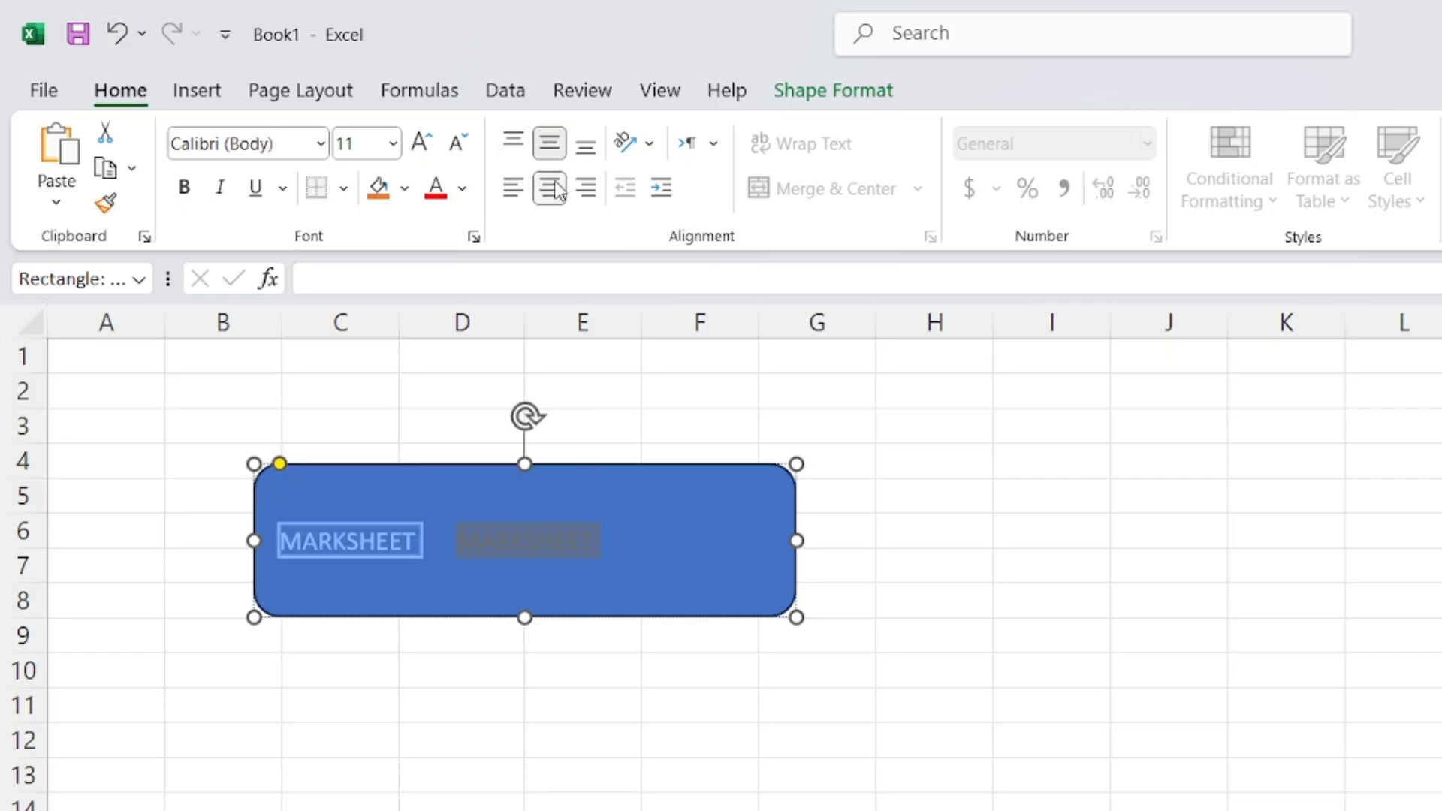
left_click(433, 145)
left_click(433, 146)
left_click(433, 146)
left_click(432, 146)
left_click(432, 146)
left_click(433, 146)
left_click(432, 146)
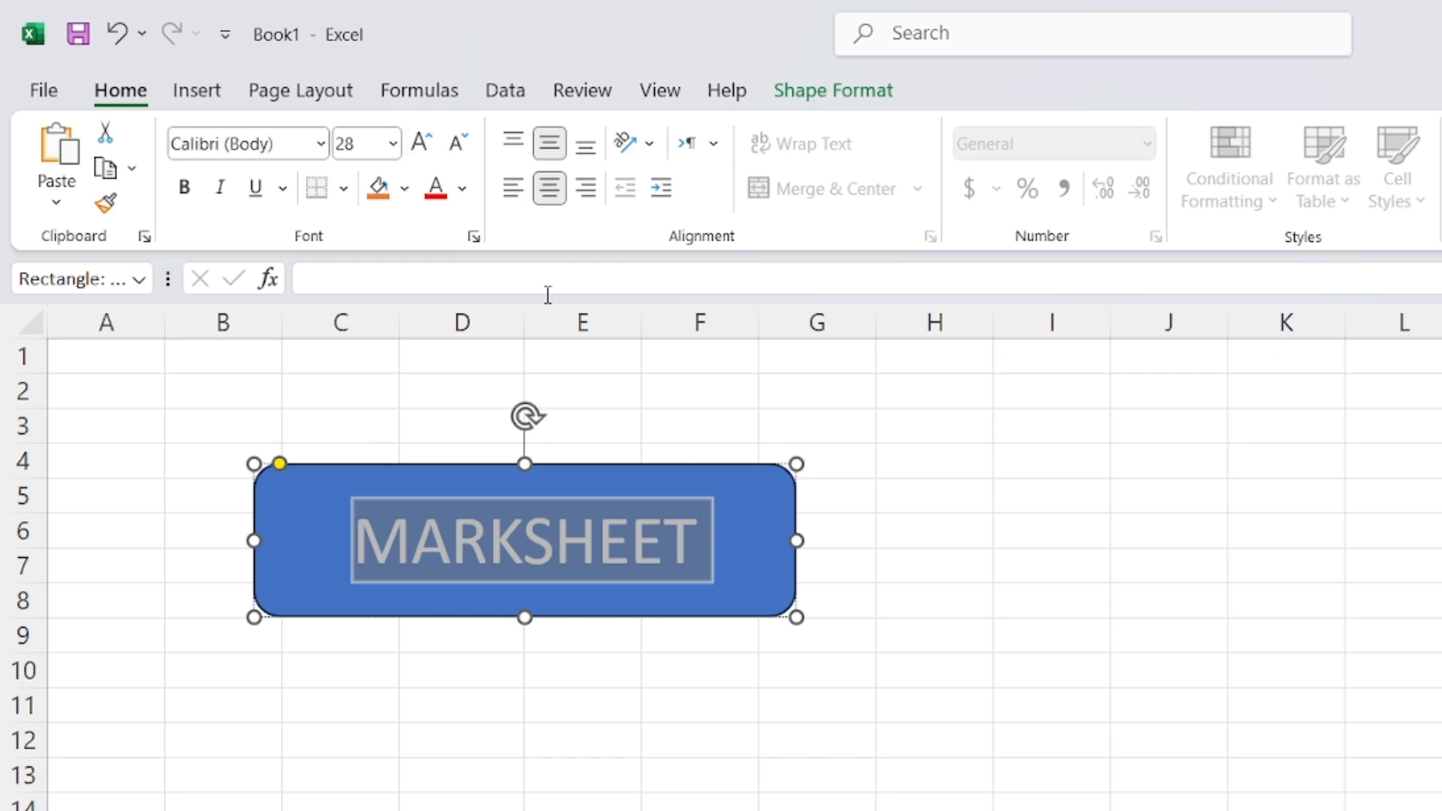
key("Escape")
left_click(600, 620)
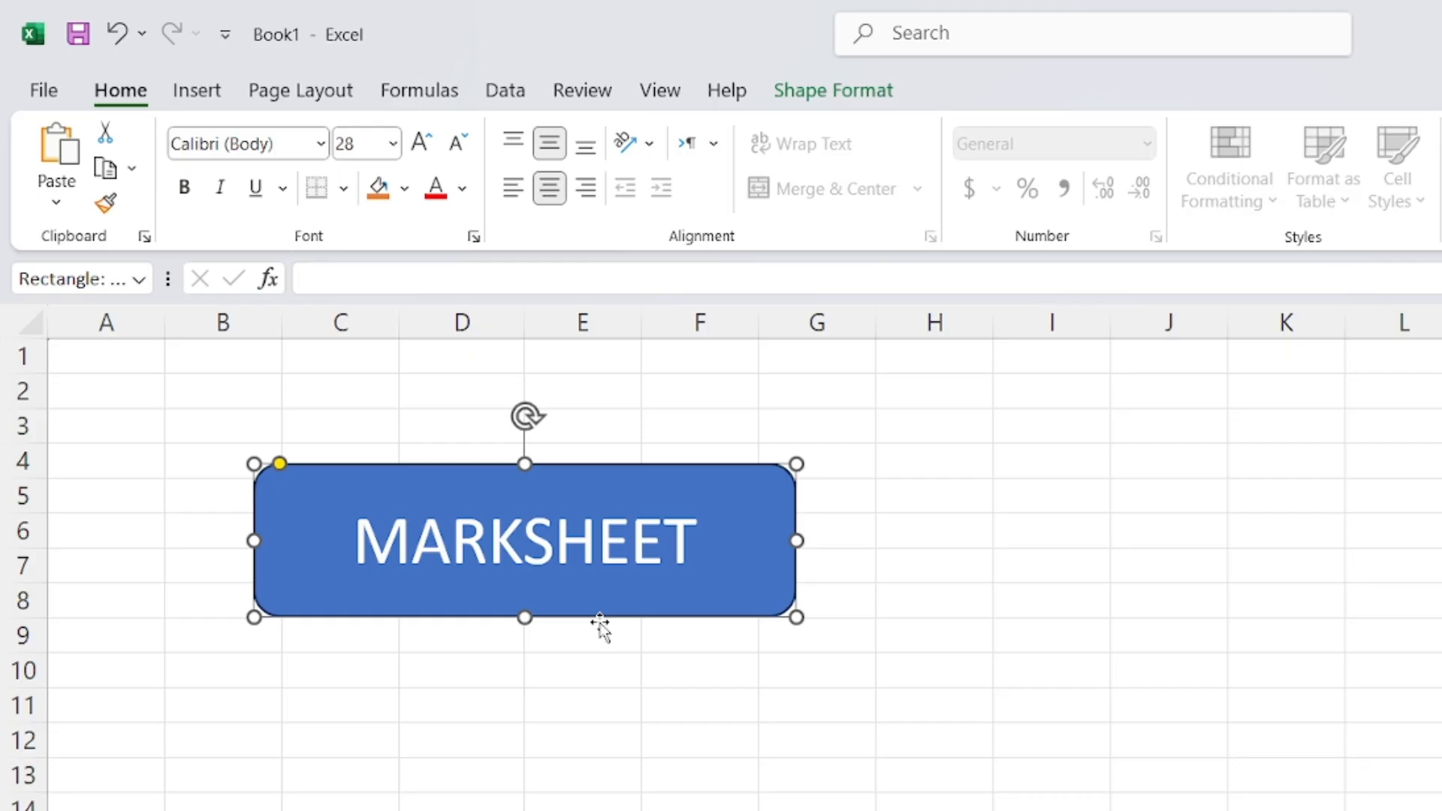
Duplicate the MARKSHEET button with Ctrl+D, placing copies to the right near column K and below
mouse_move(600, 621)
left_mouse_down()
mouse_move(621, 624)
mouse_move(637, 660)
mouse_move(598, 601)
left_mouse_up()
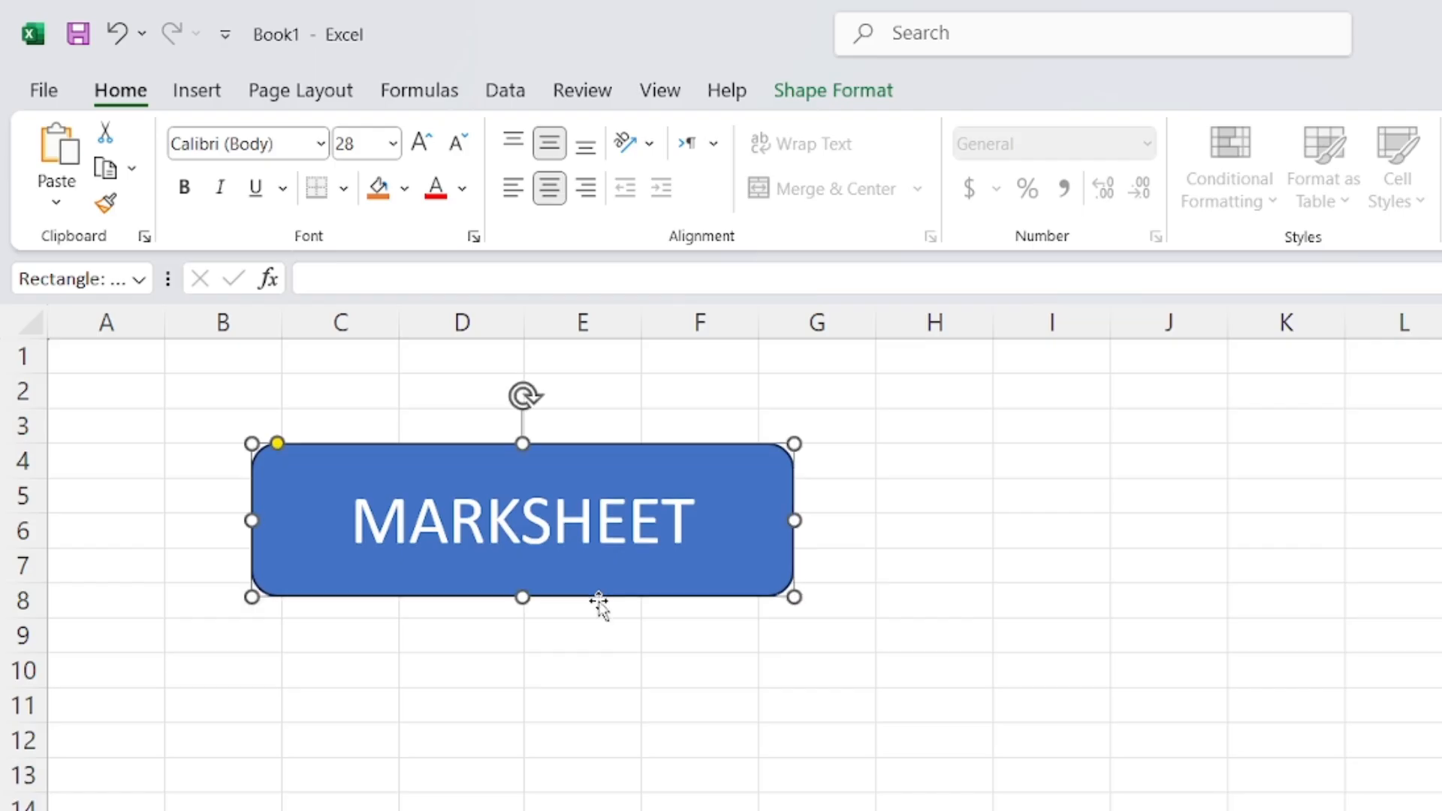
key("ctrl+d")
left_click_drag(627, 637, 1420, 764)
key("ctrl+d")
key("ctrl+d")
left_click(1052, 810)
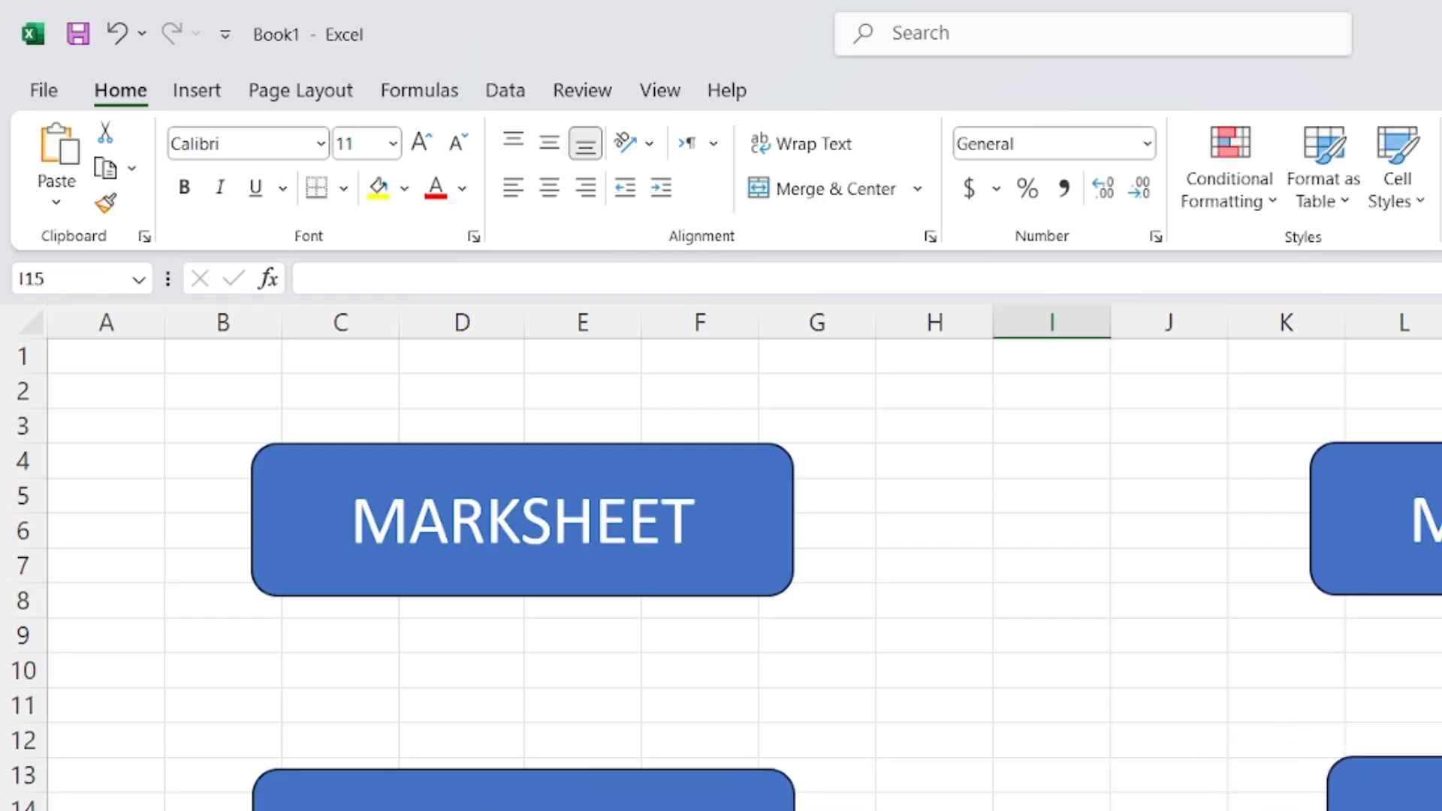
Relabel the right copy ATTENDANCE SHEET and reduce its font size to 24
left_click(1441, 522)
key("BackSpace")
key("BackSpace")
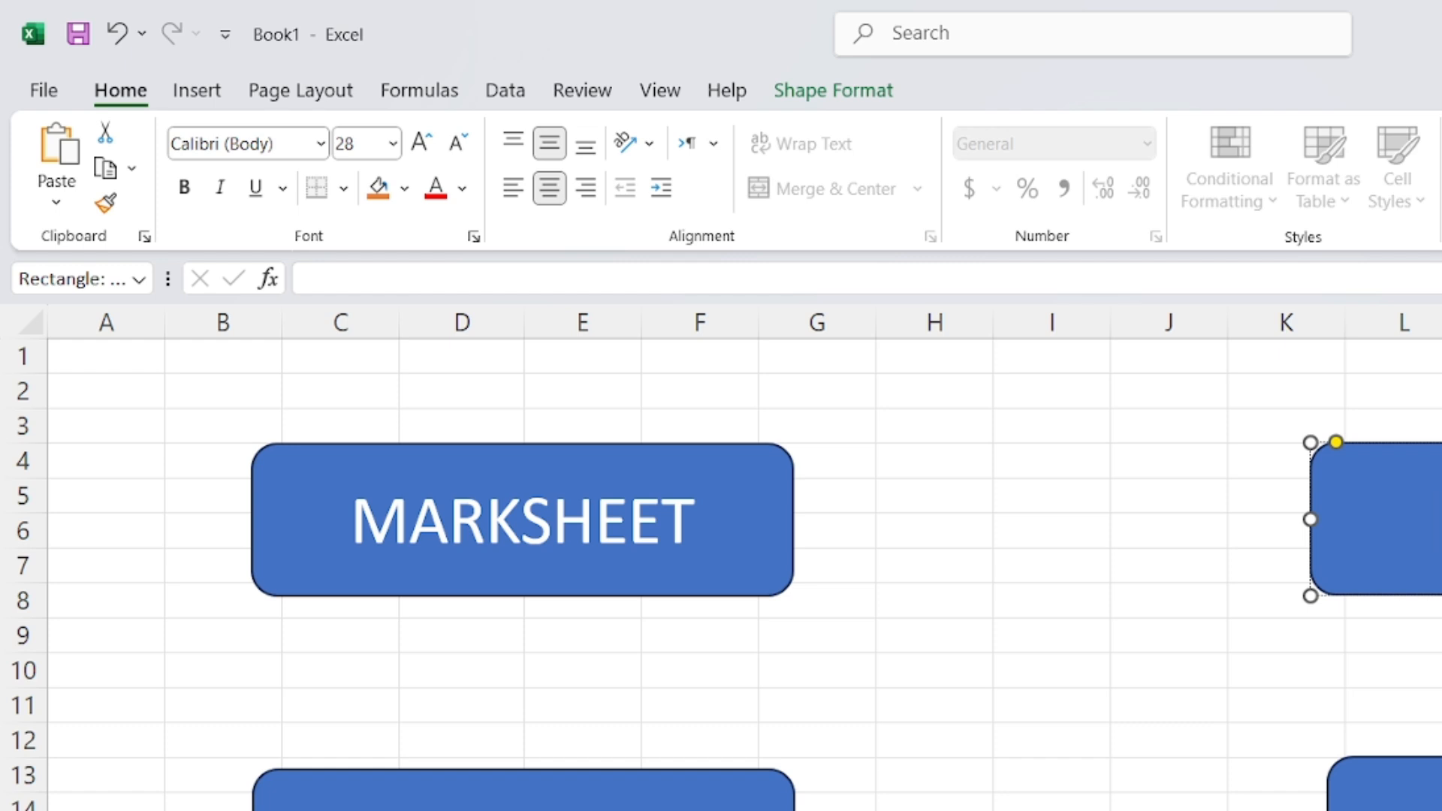
type("CN")
key("BackSpace")
key("BackSpace")
type("NCE SHEE")
key("BackSpace")
type("E")
key("ctrl+a")
left_click(455, 143)
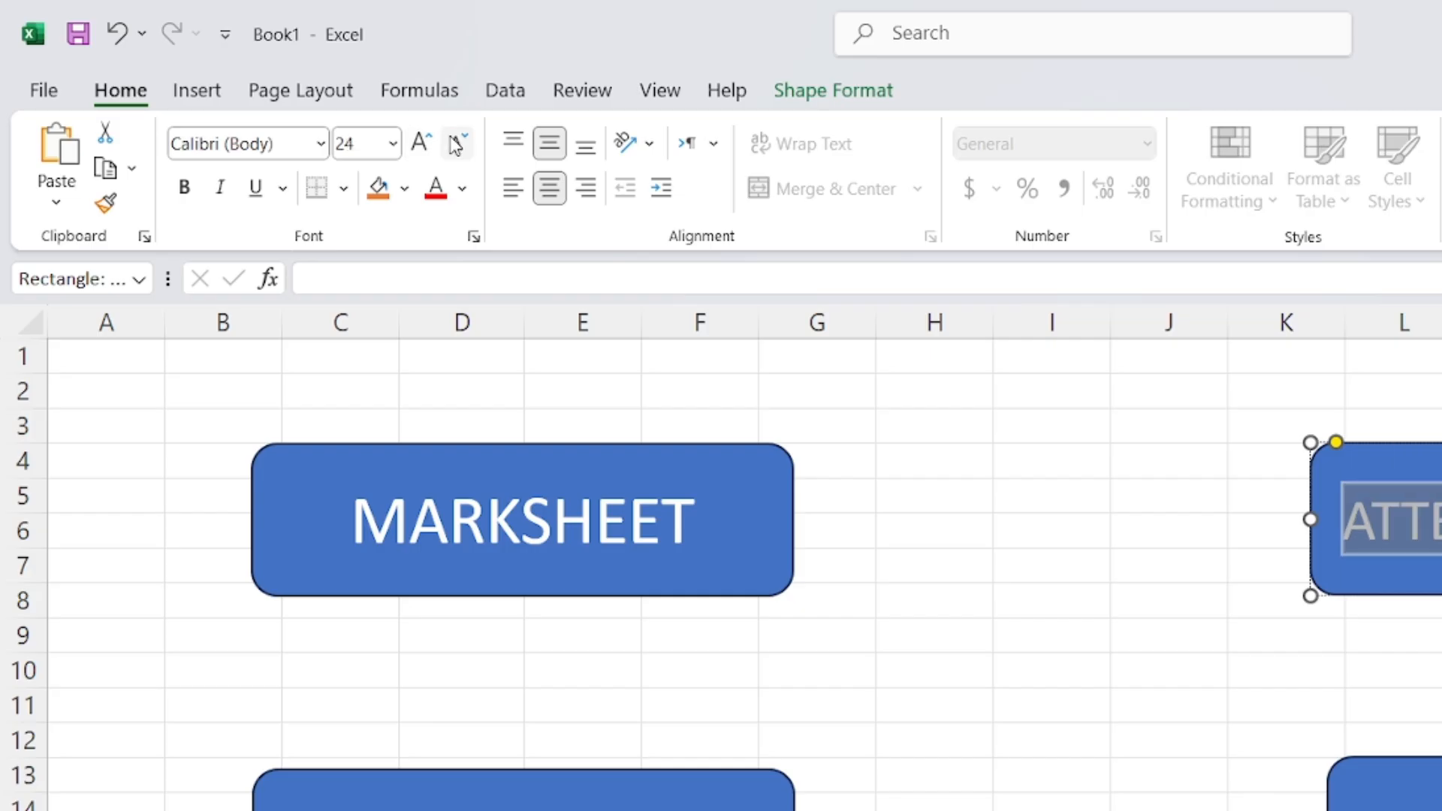
Move the CLASS DATA button to columns G–K around row 12
left_click(597, 806)
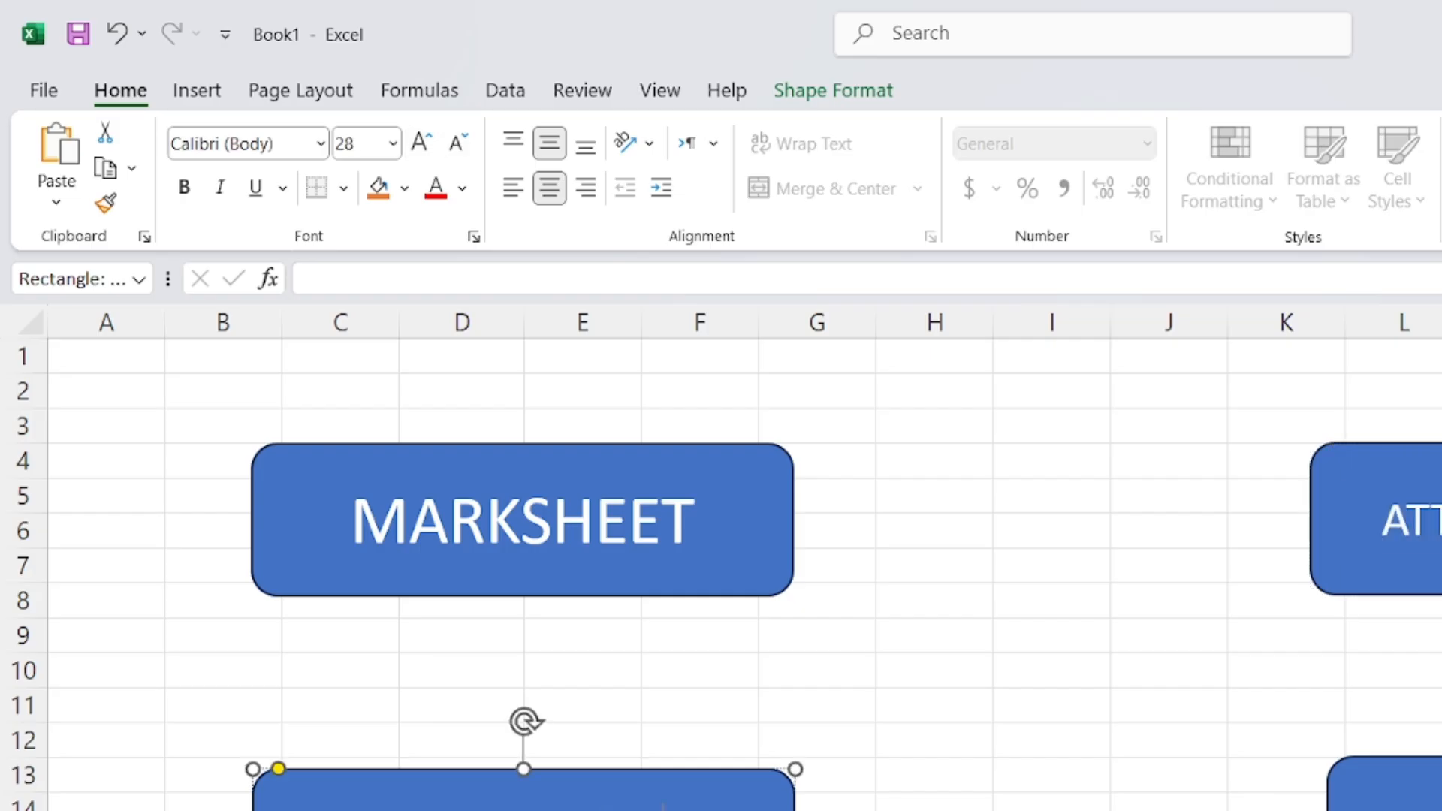
left_click(1423, 802)
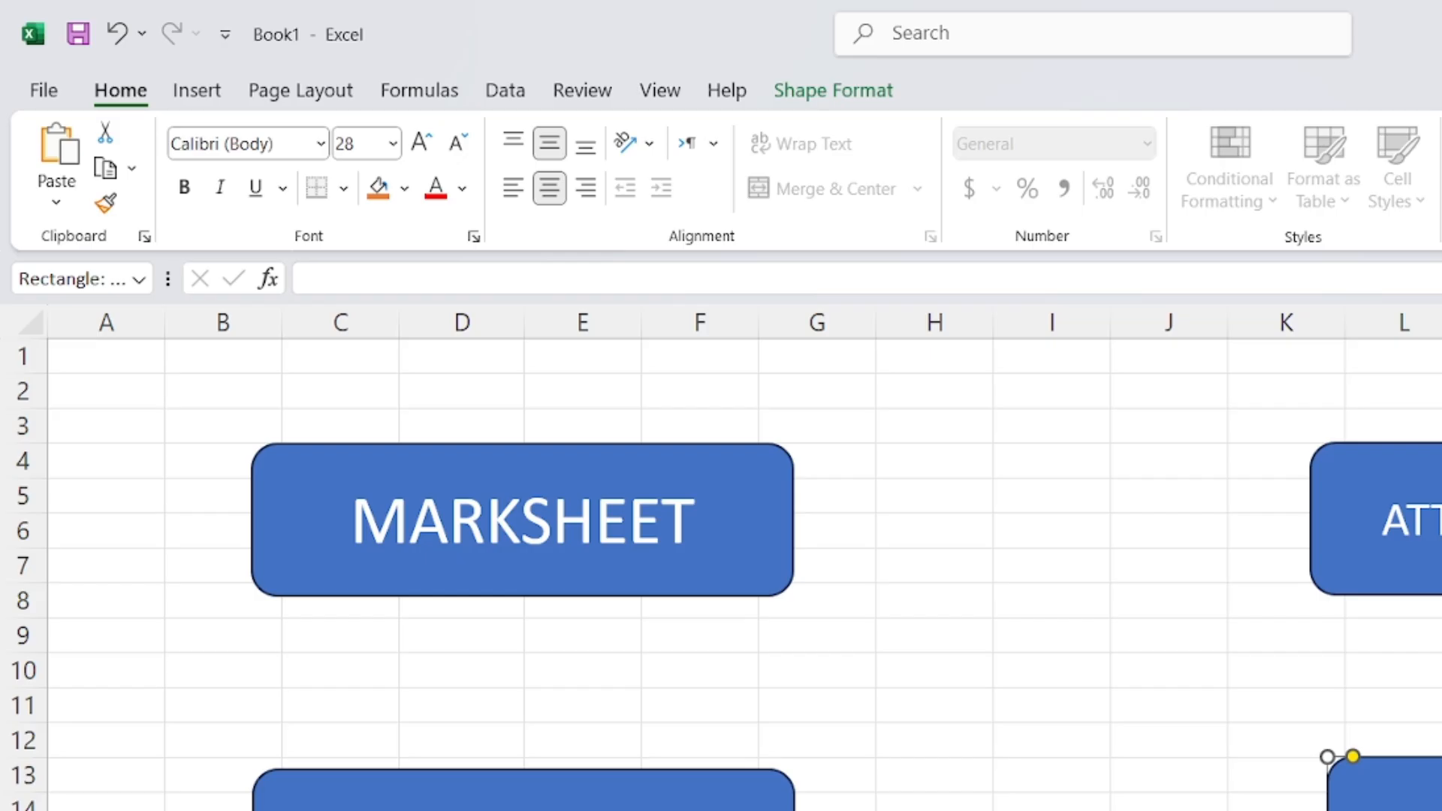
left_click(1051, 809)
left_click(695, 806)
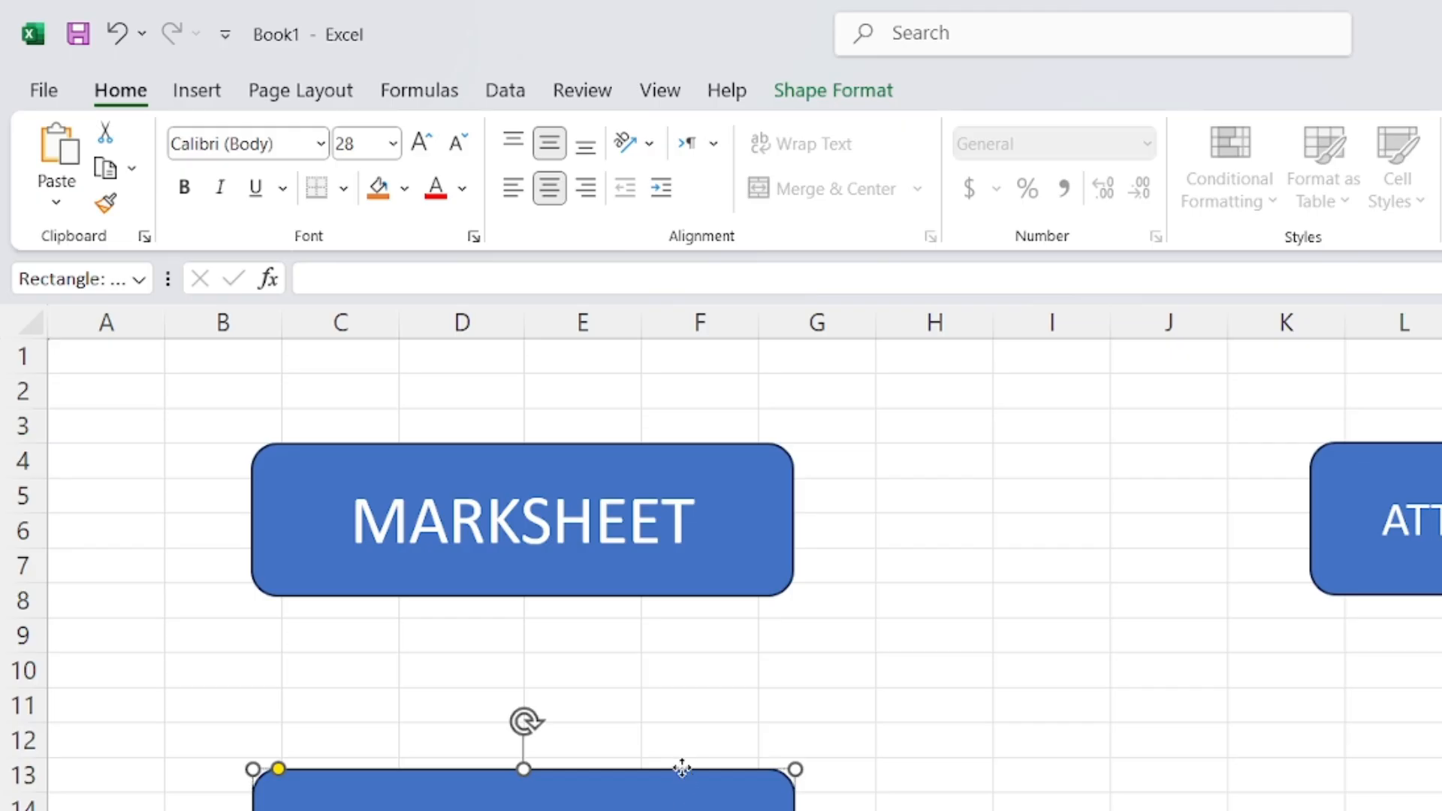
left_click_drag(695, 768, 1220, 734)
left_click(1440, 705)
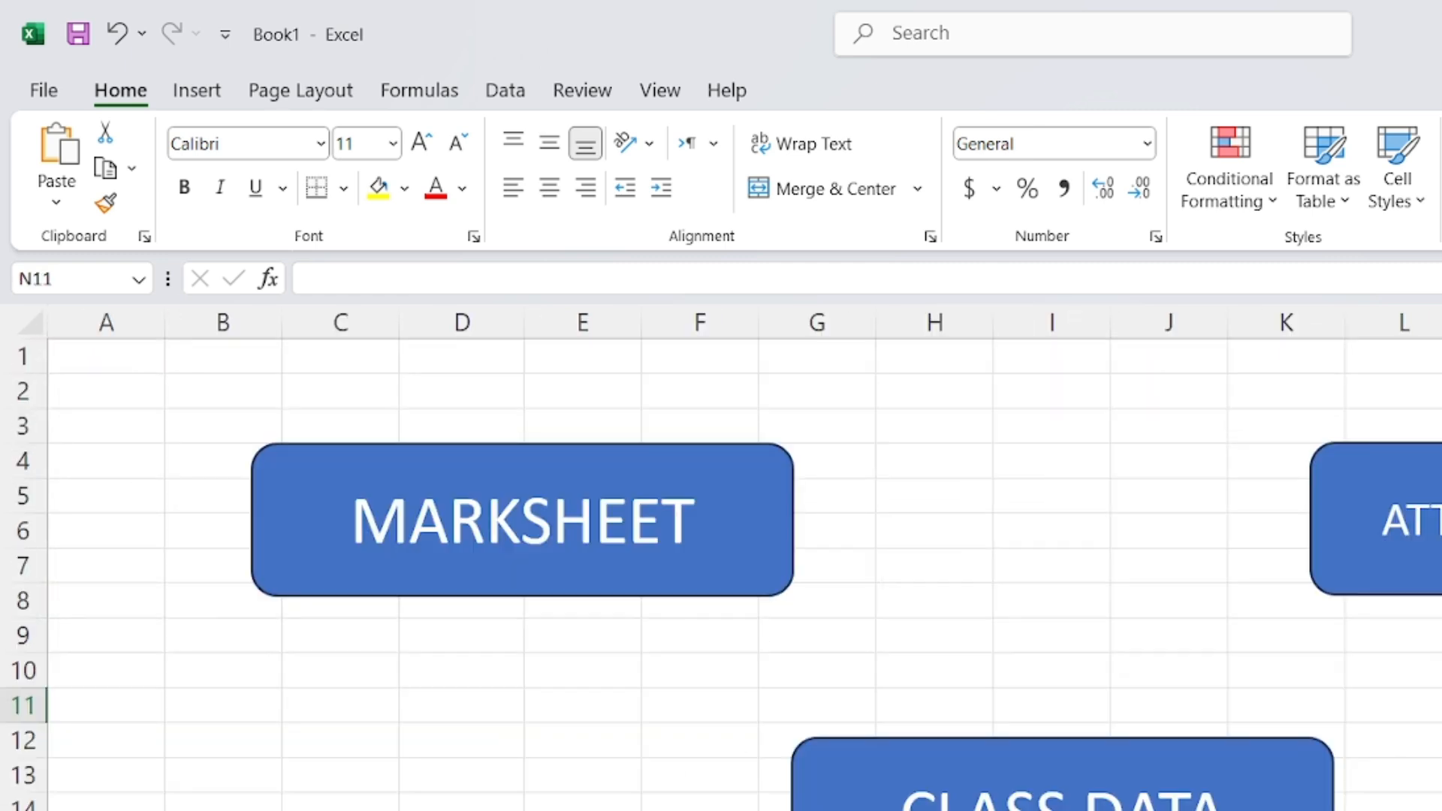
left_click(1374, 525)
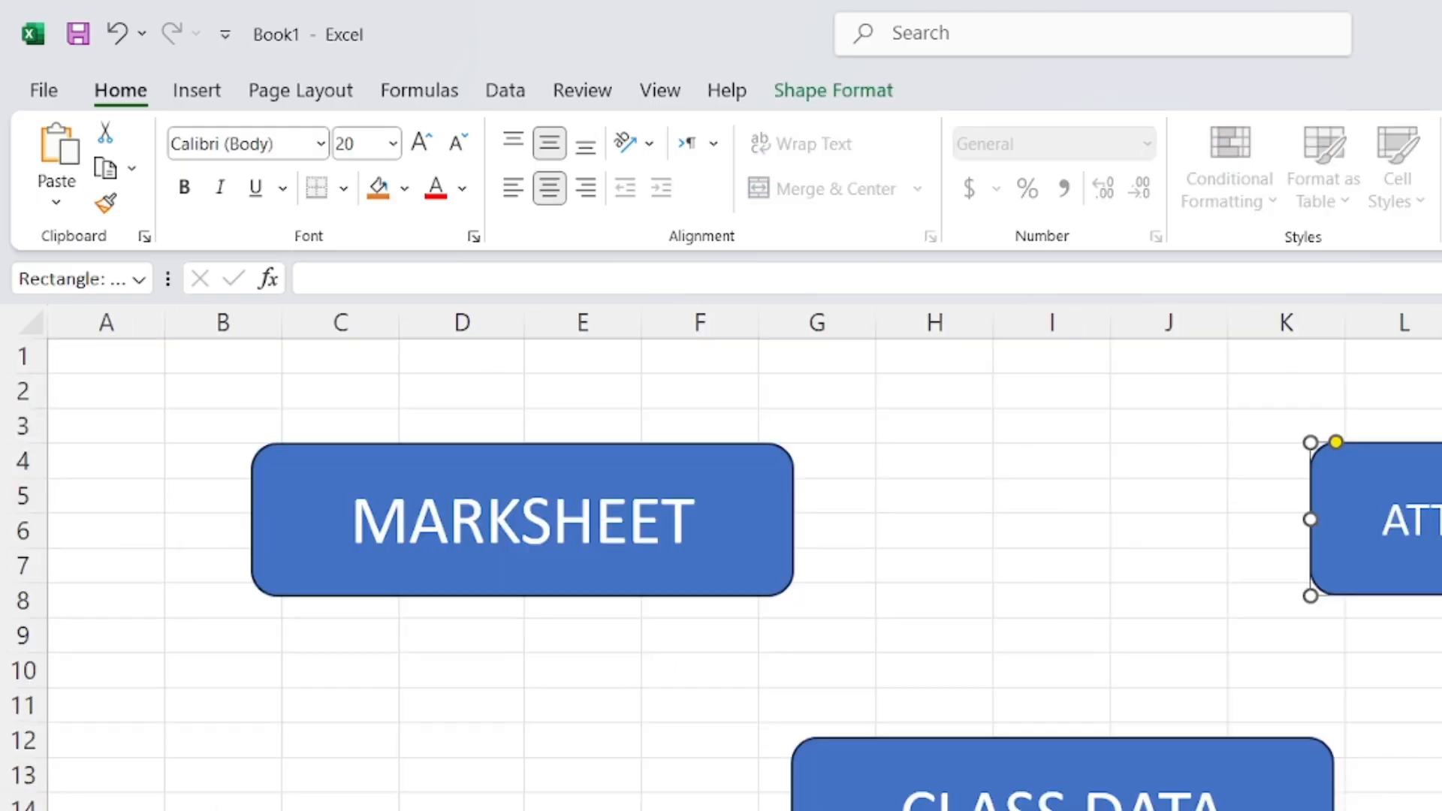
left_click(1157, 785)
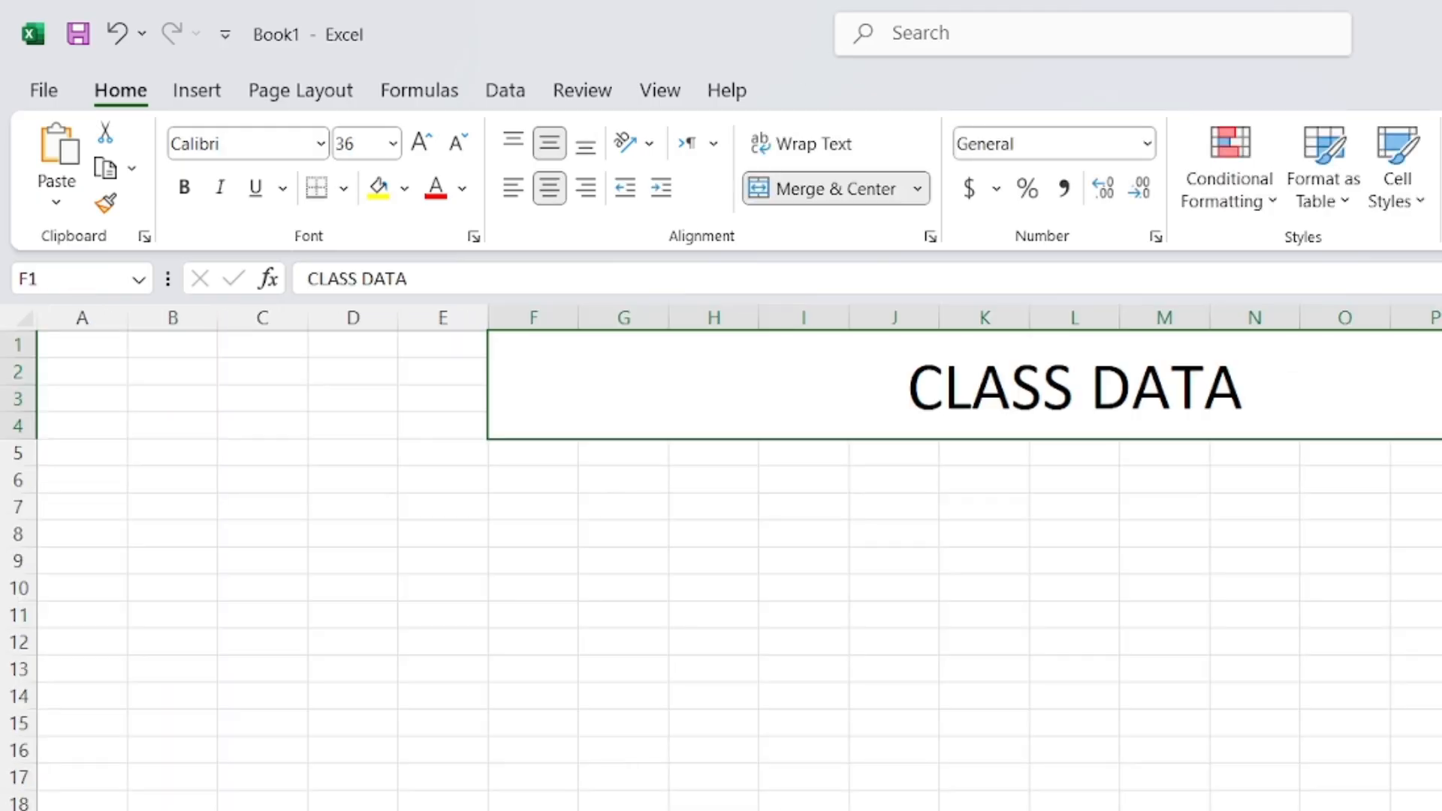
left_click(803, 810)
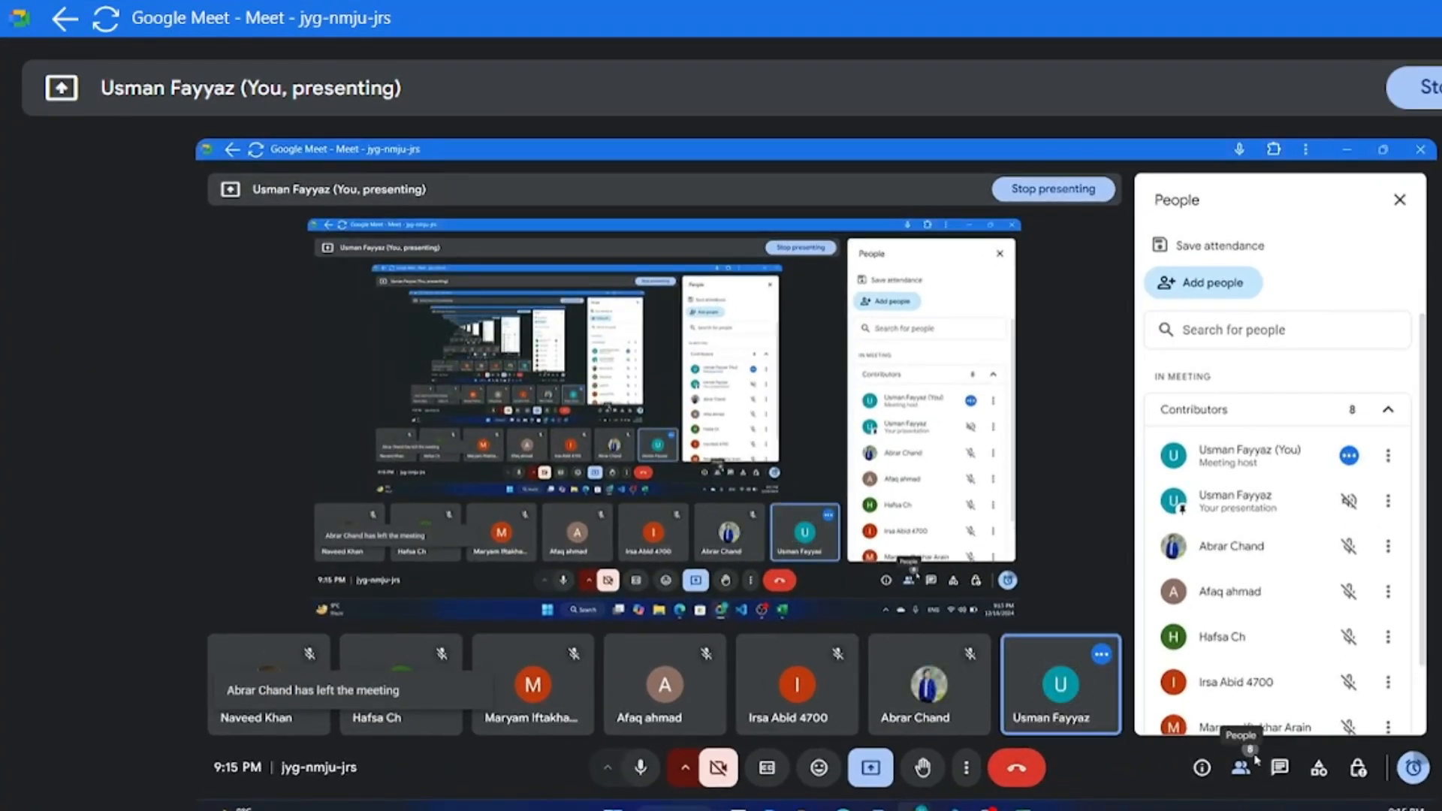
left_click(1278, 764)
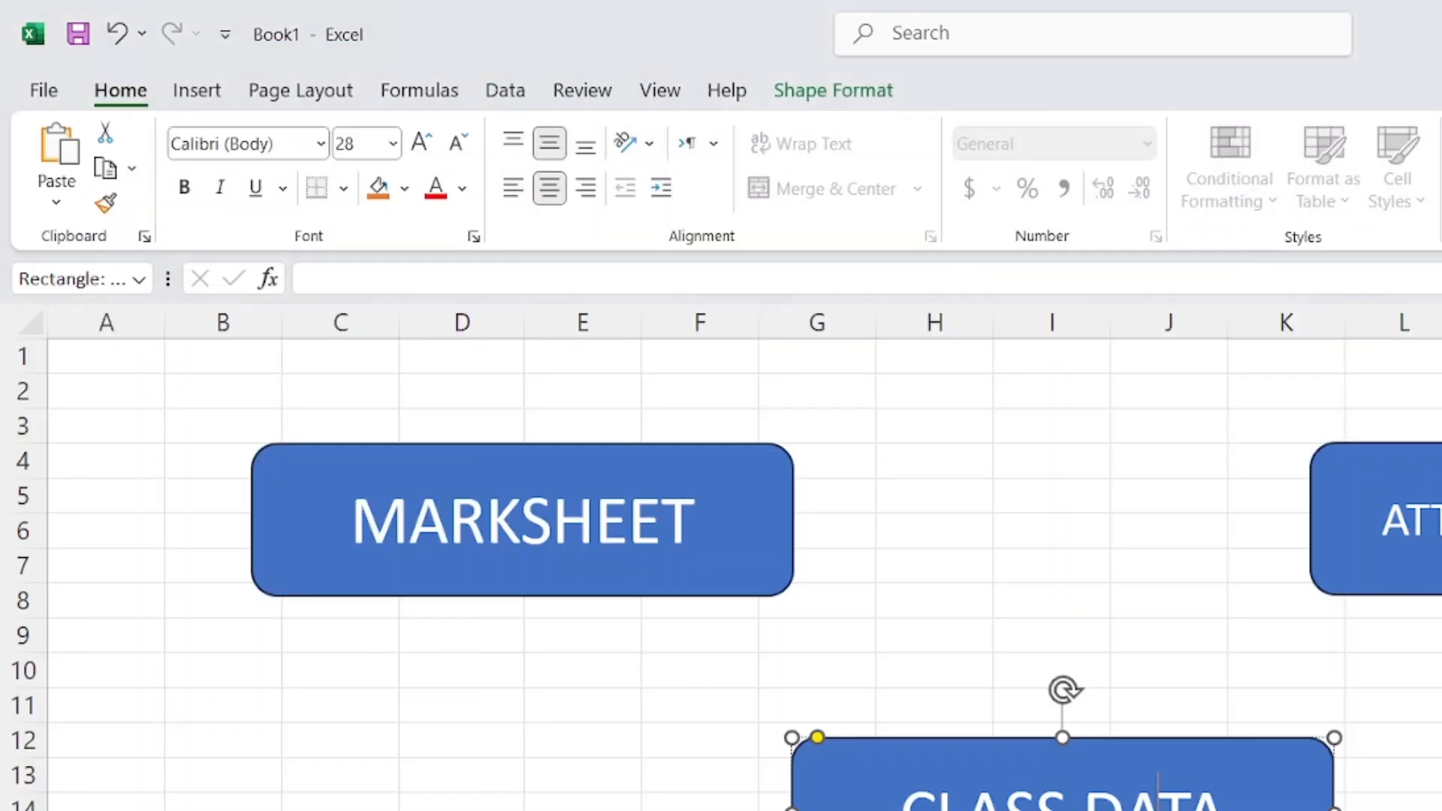
left_click(1161, 660)
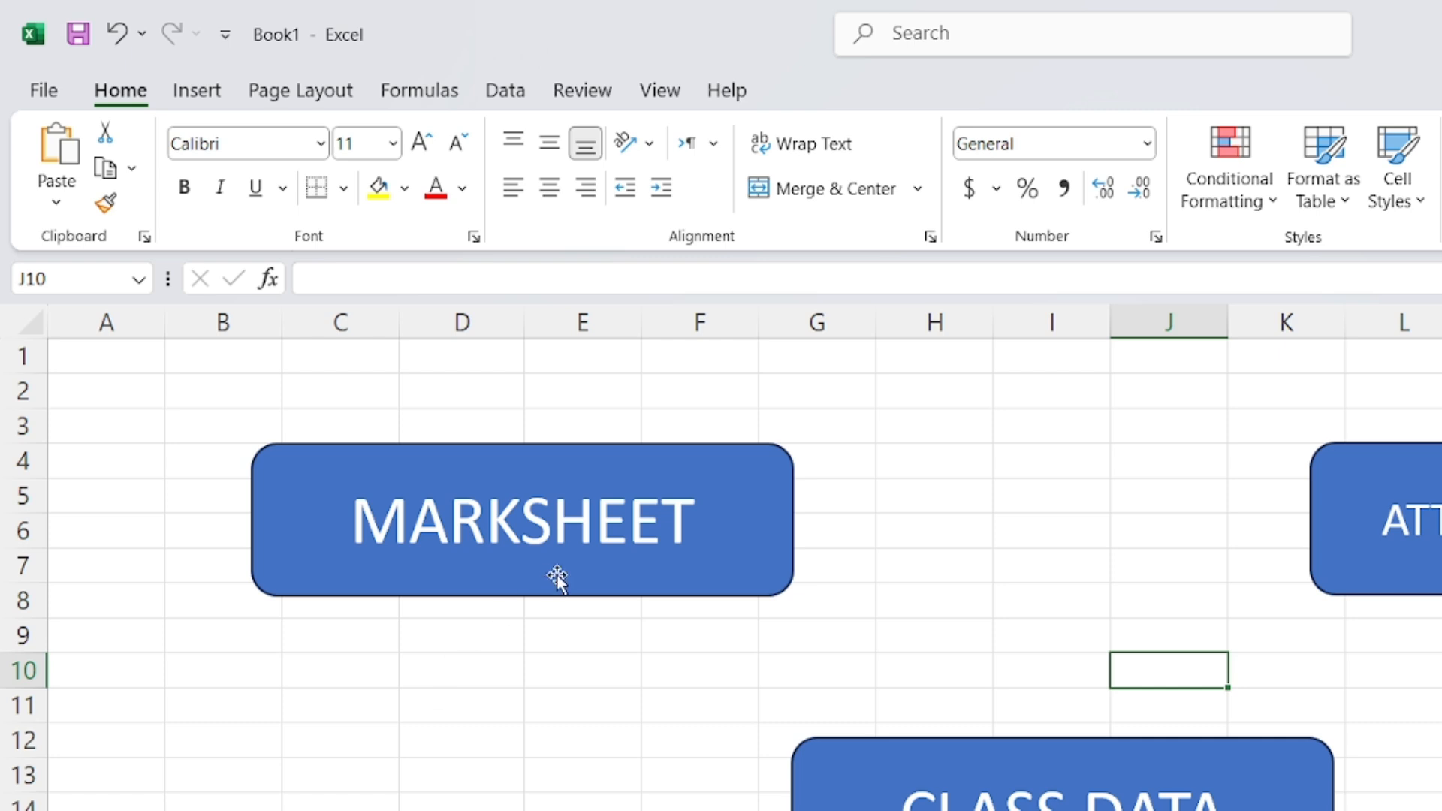
left_click(528, 513)
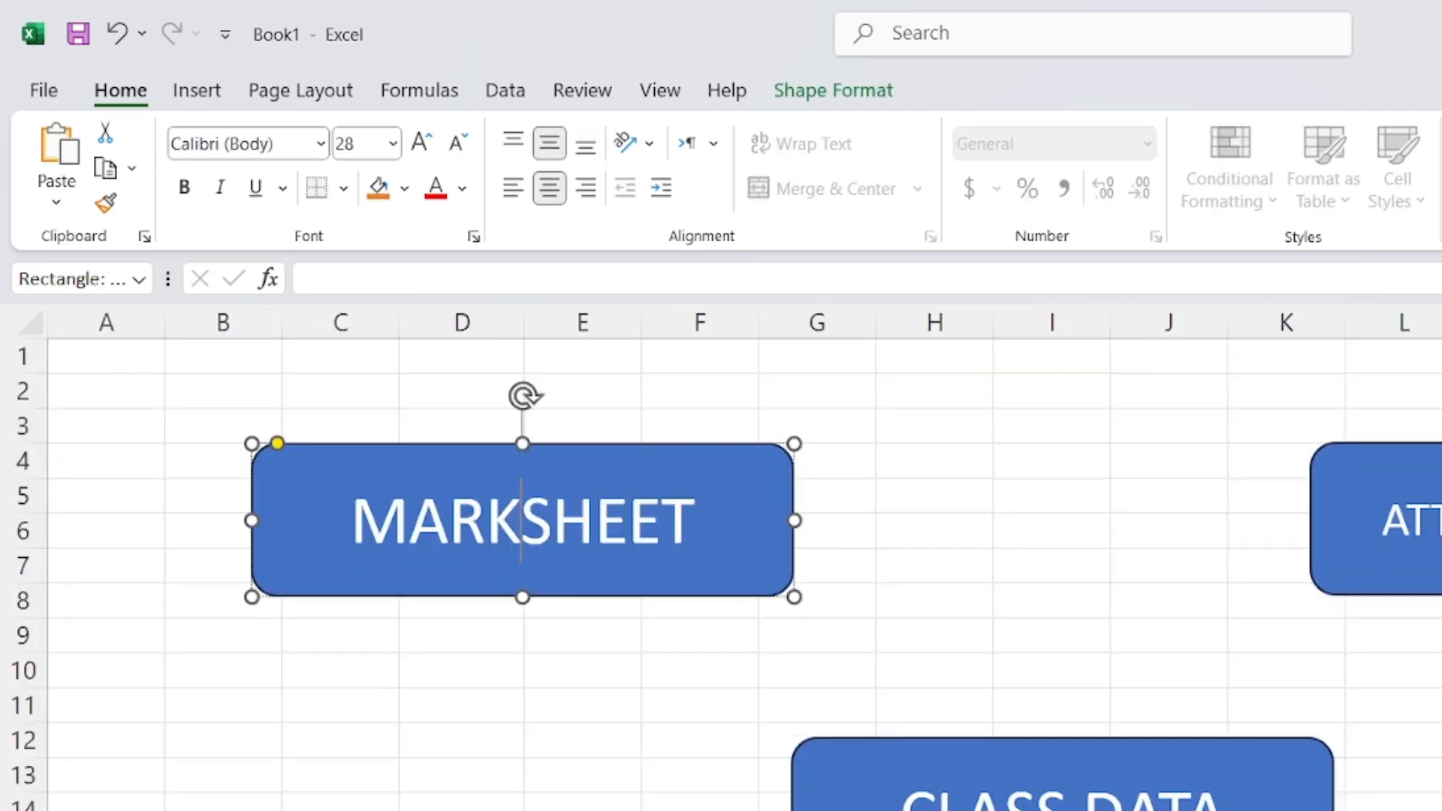
left_click(943, 576)
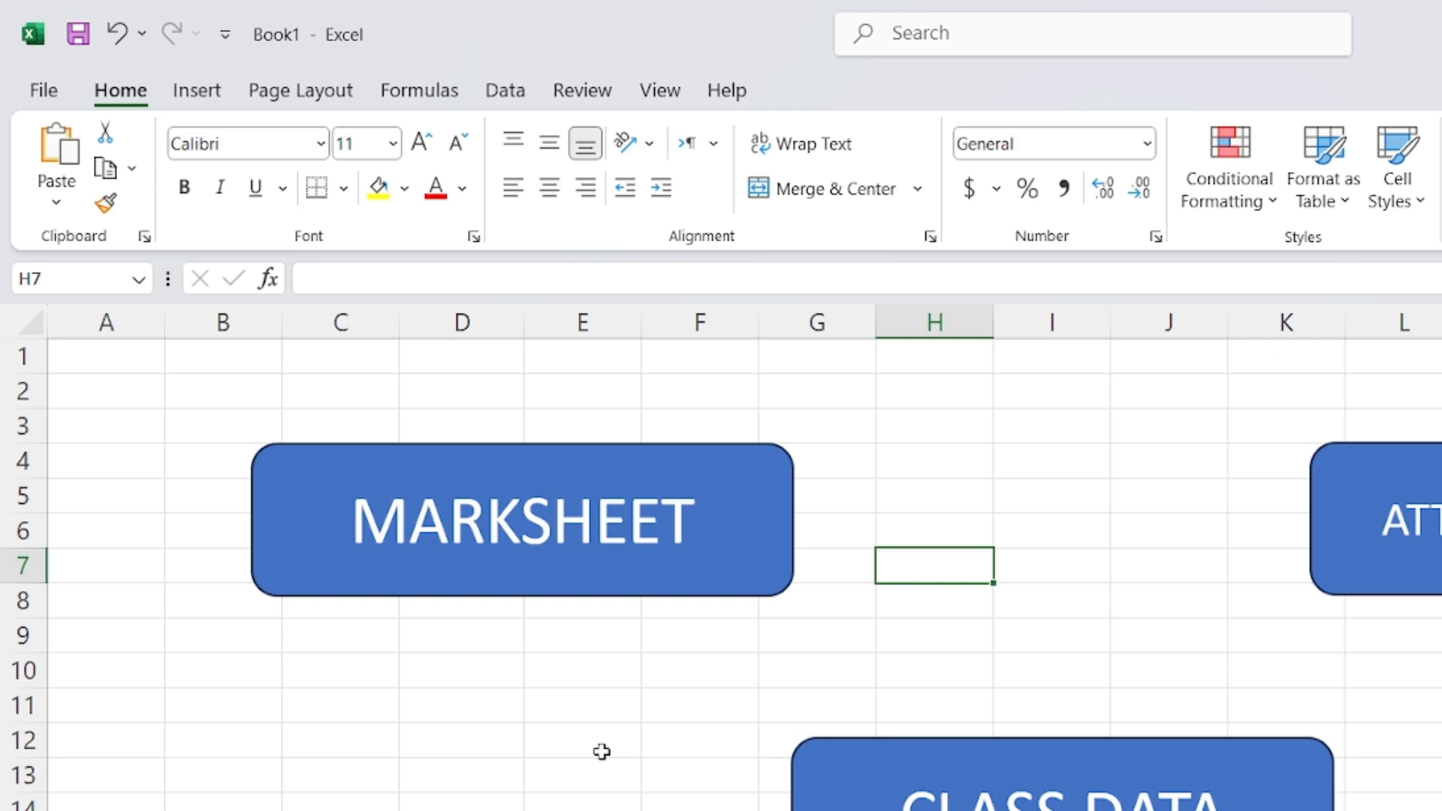
left_click(604, 597)
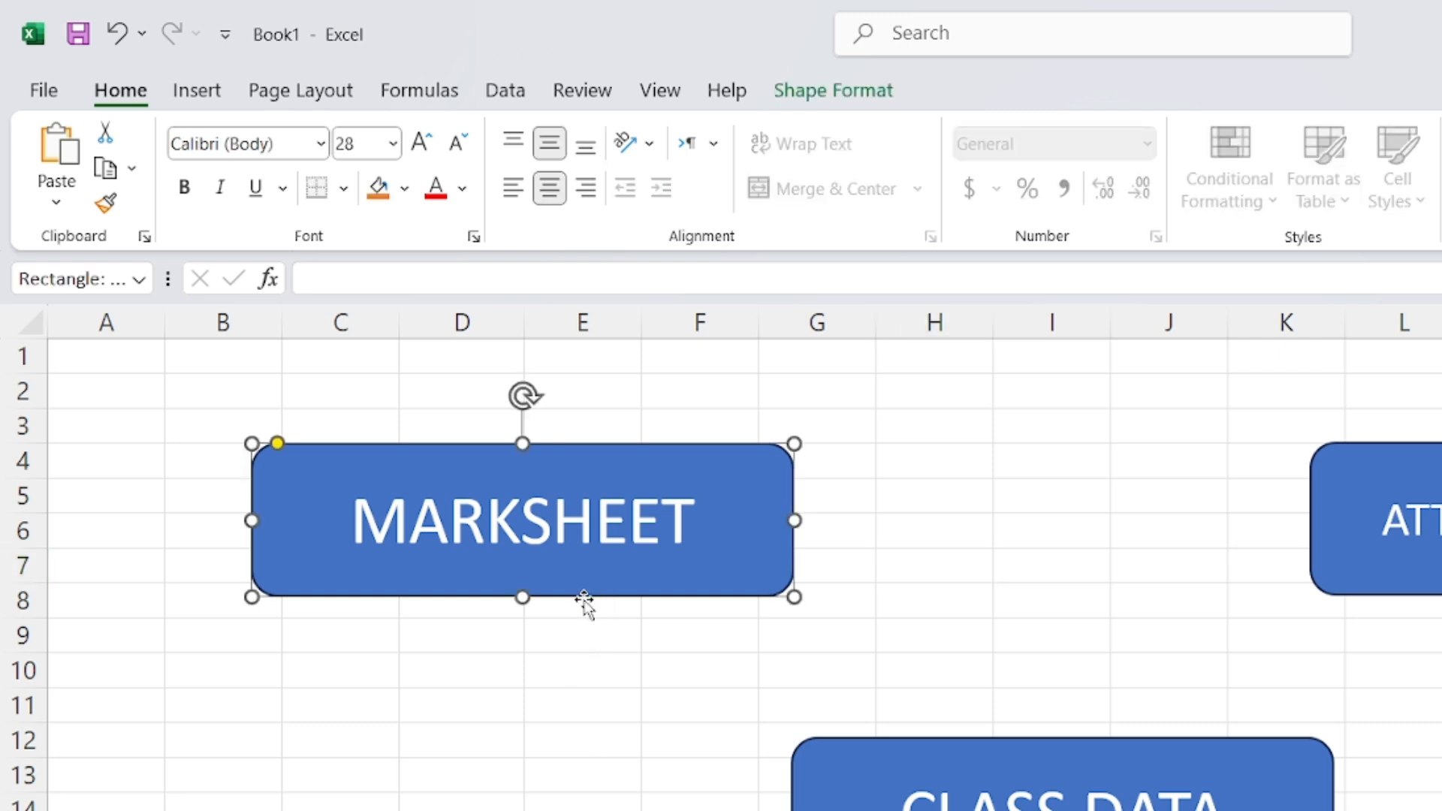
Start a hyperlink on the MARKSHEET button and move the dialog aside
right_click(584, 603)
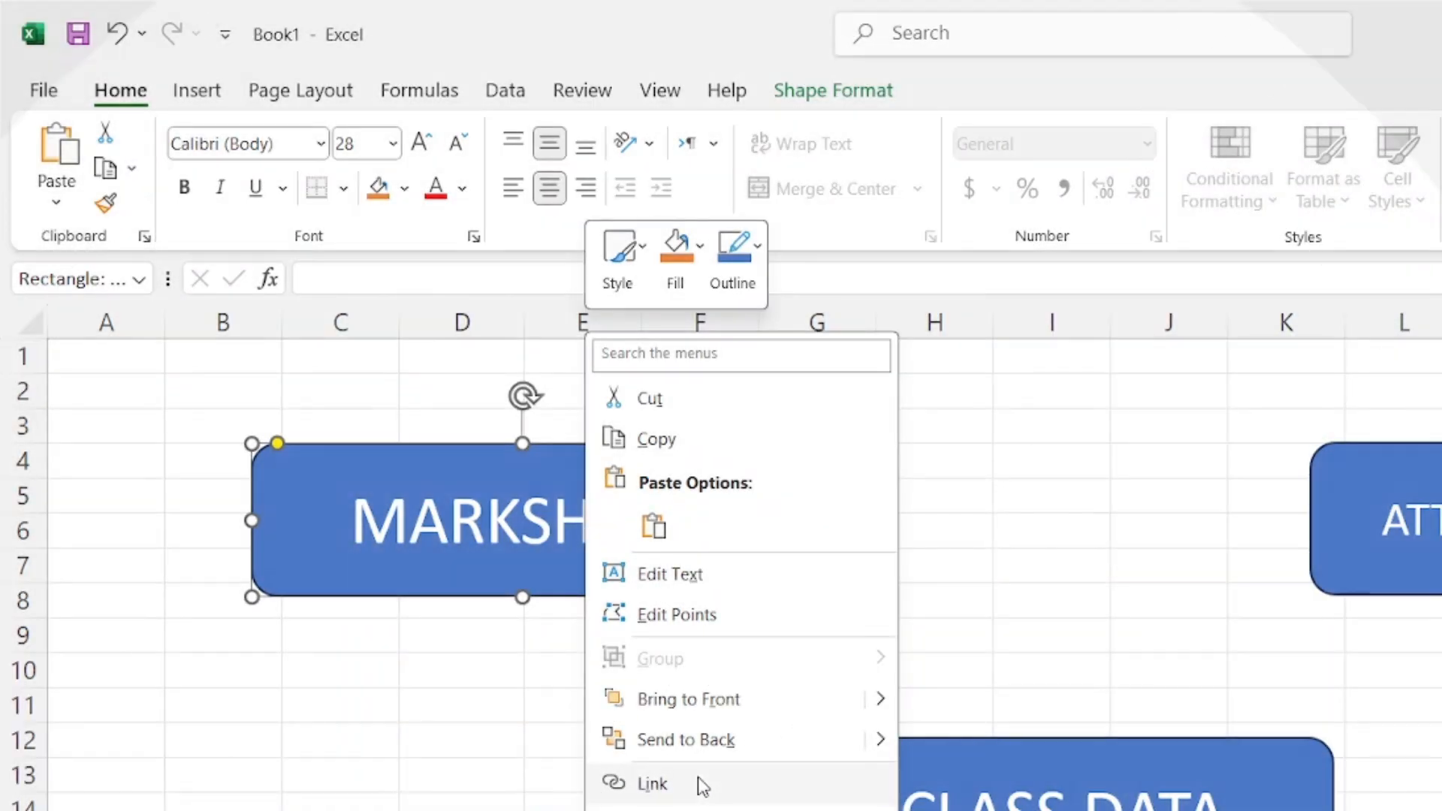
left_click(701, 785)
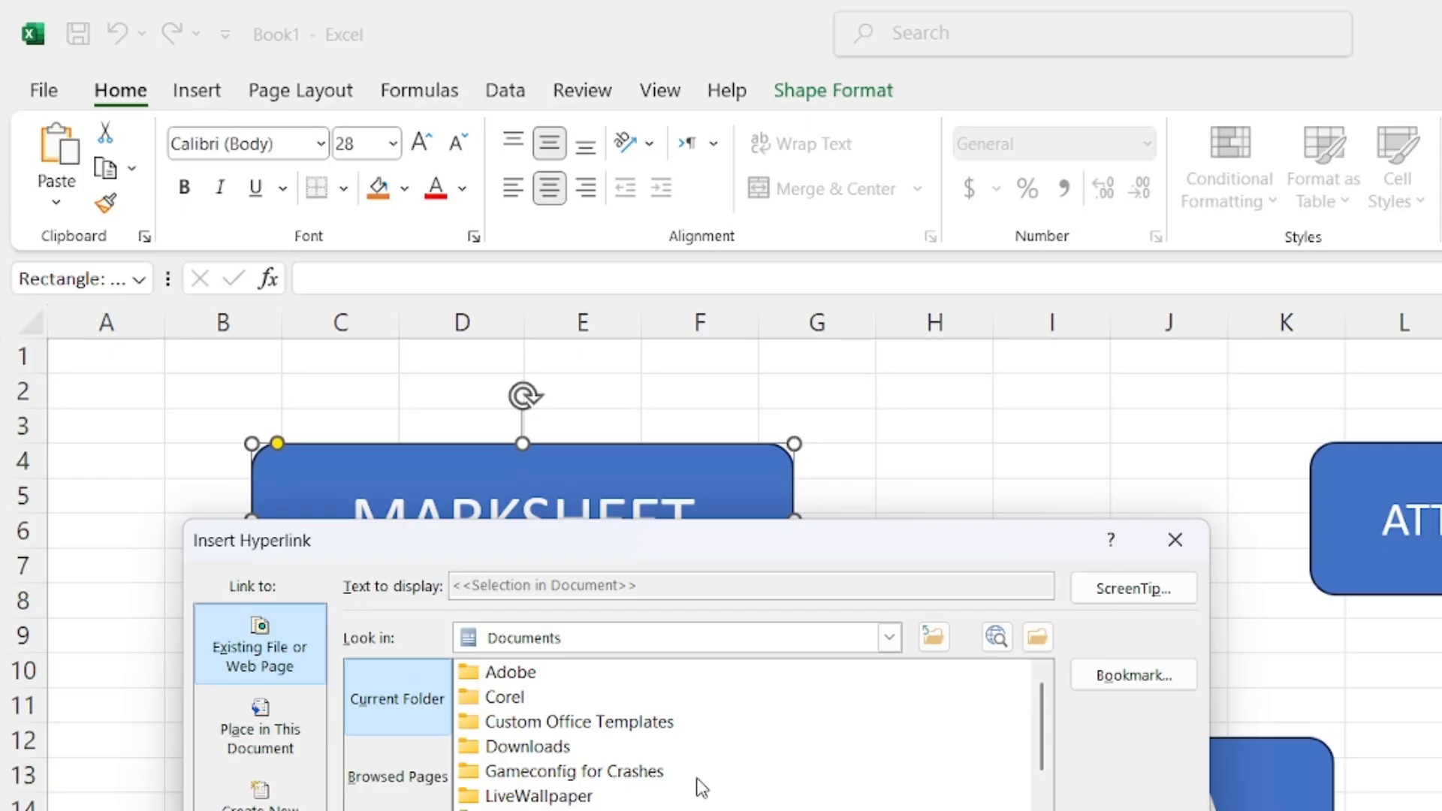
left_click_drag(648, 541, 1058, 350)
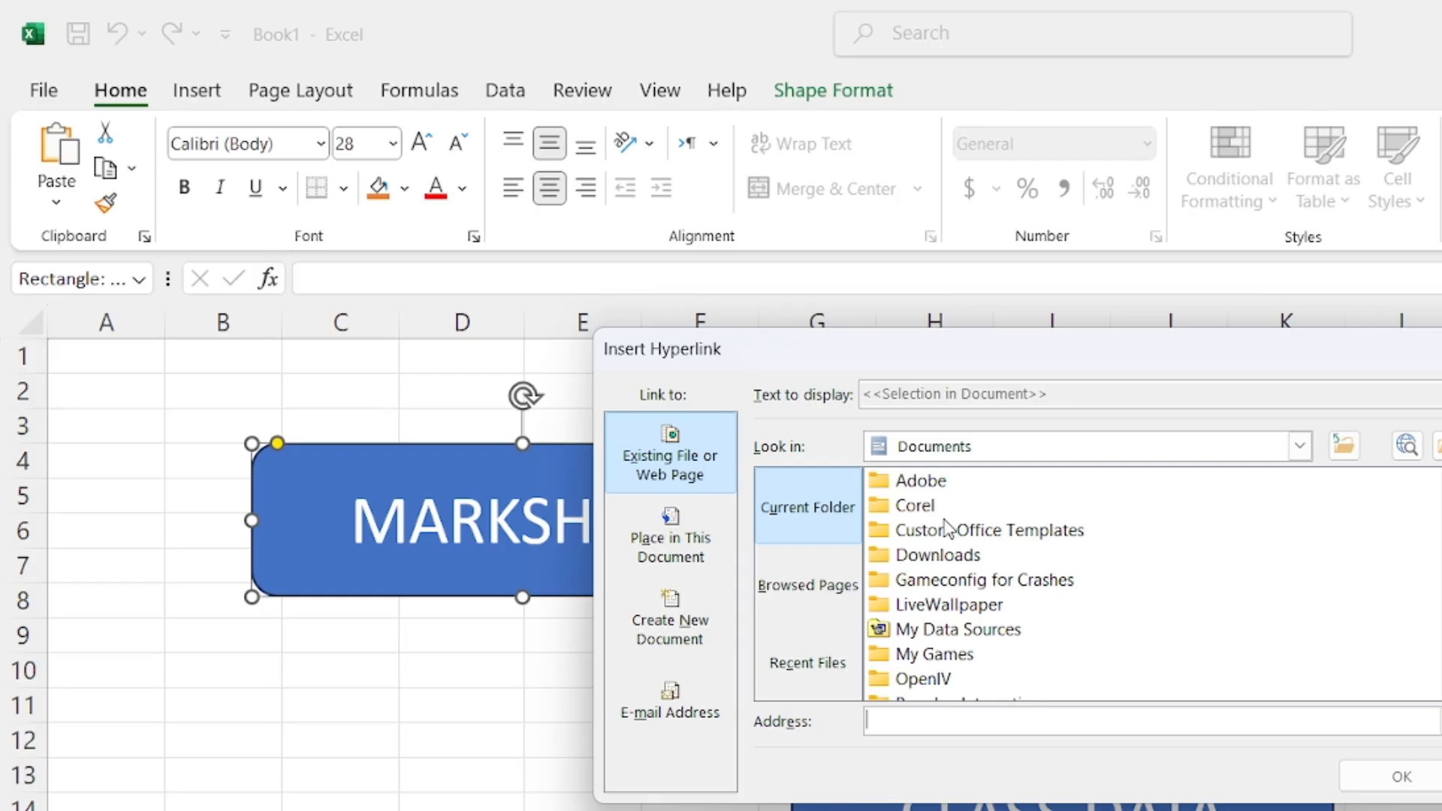
scroll(948, 533, "down", 5)
scroll(950, 559, "up", 5)
left_click(627, 481)
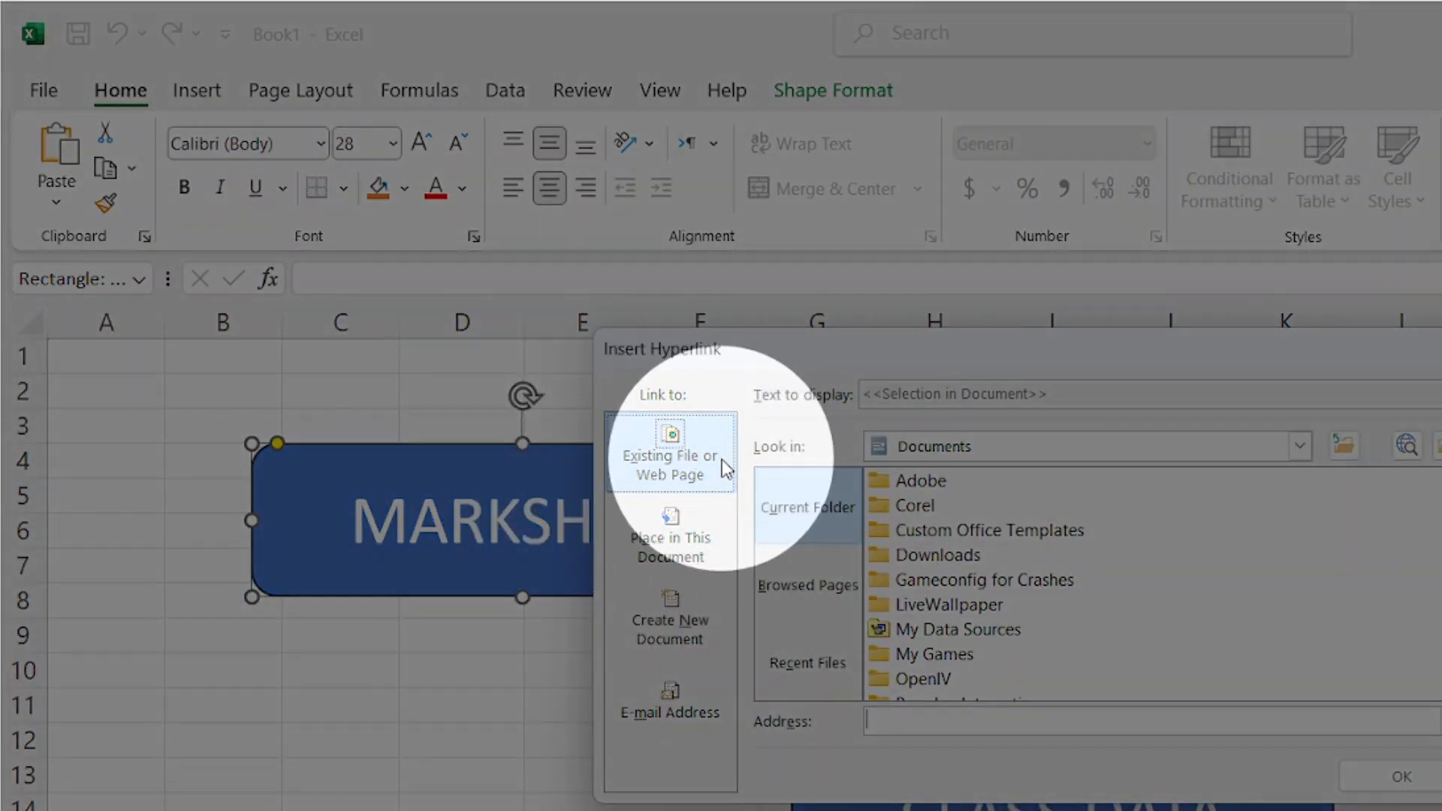
left_click(667, 542)
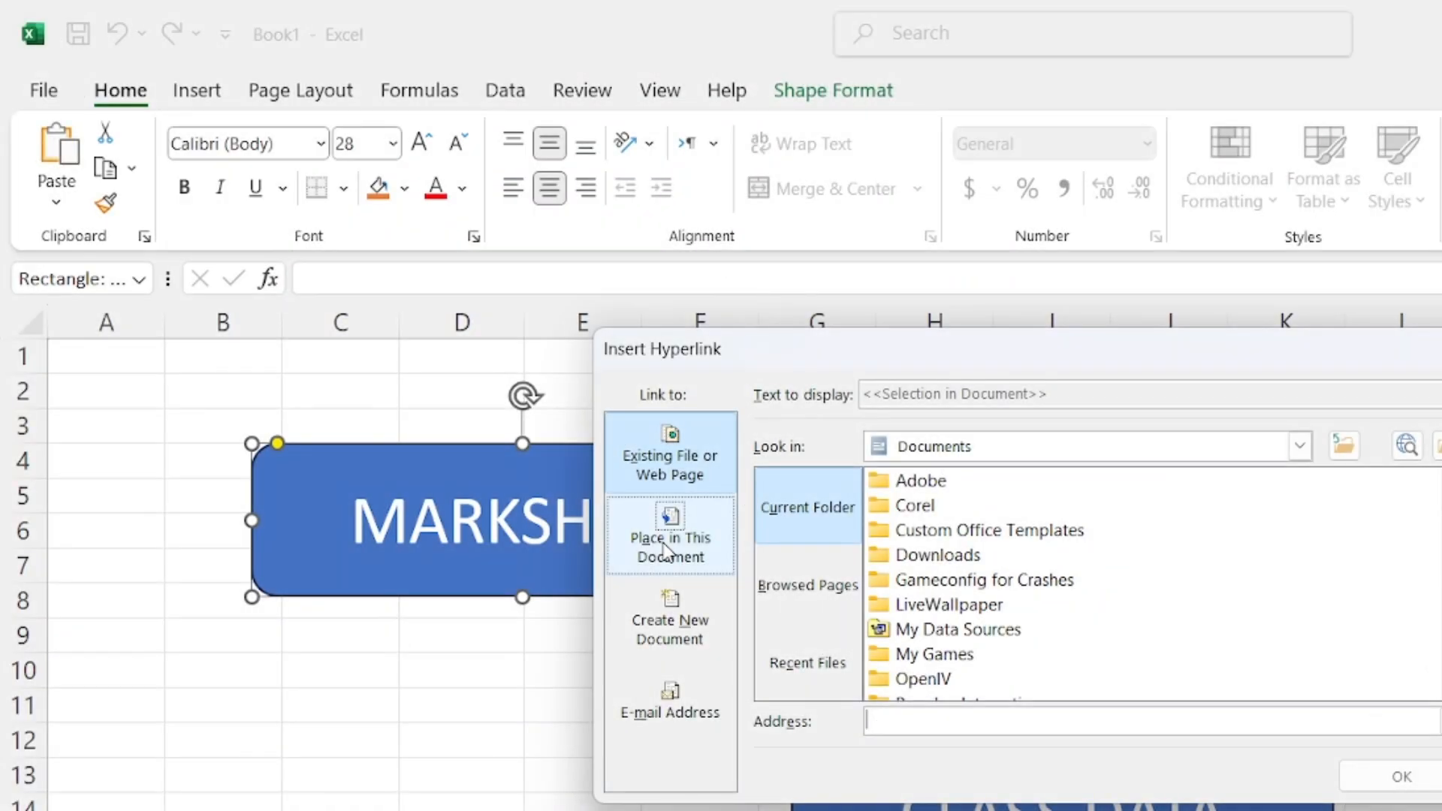
Link the button to the MARKSHEET sheet using Place in This Document
left_click(665, 552)
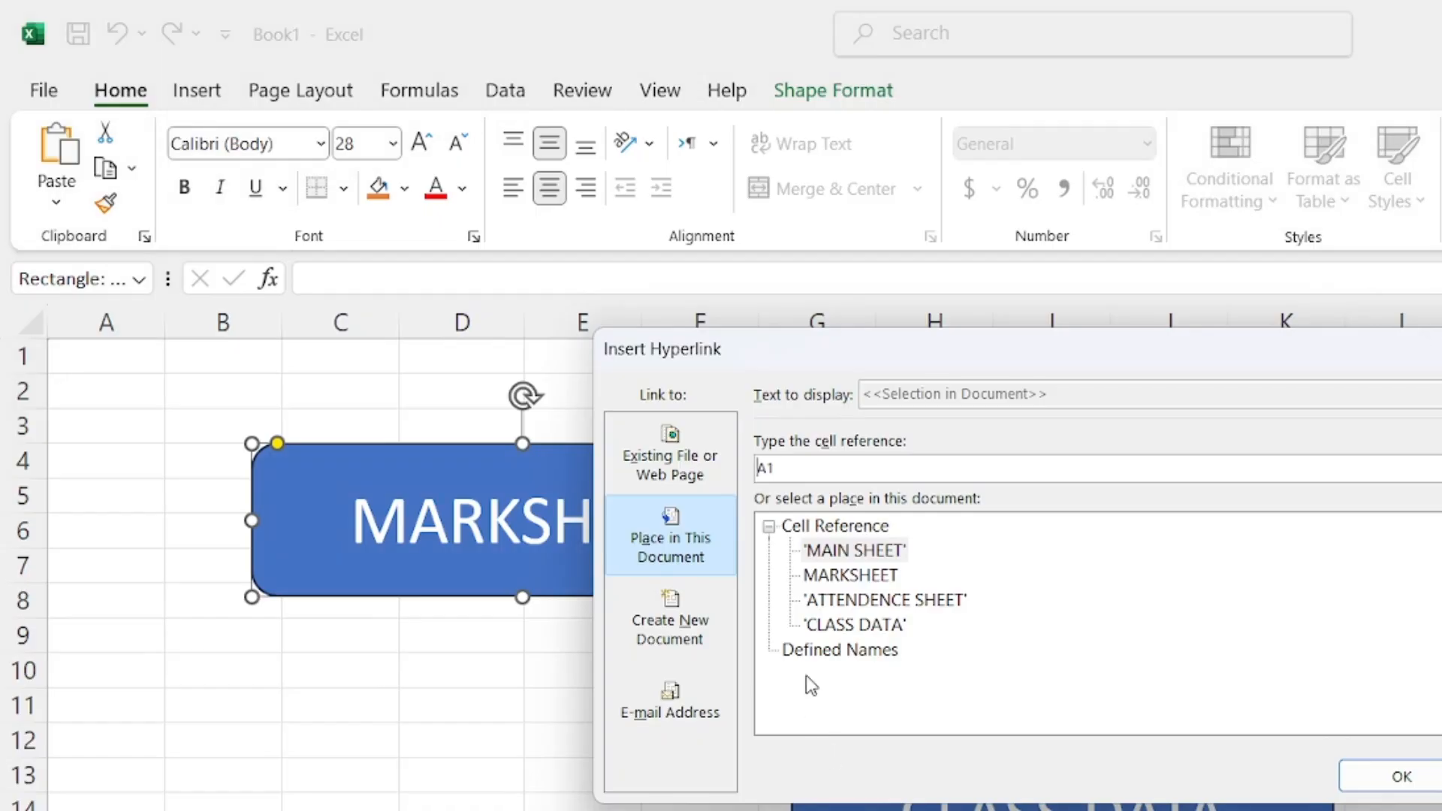
left_click(811, 580)
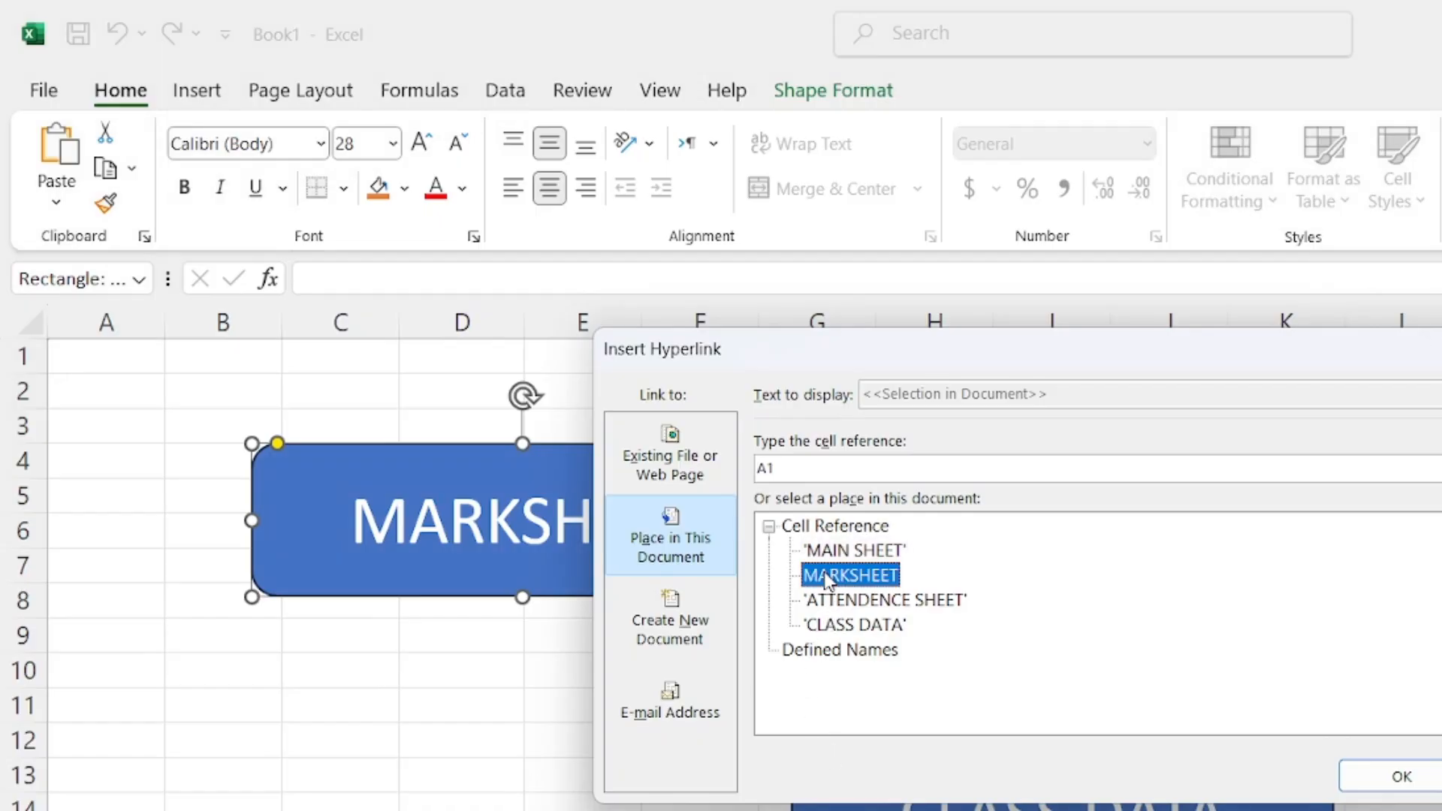
left_click(905, 605)
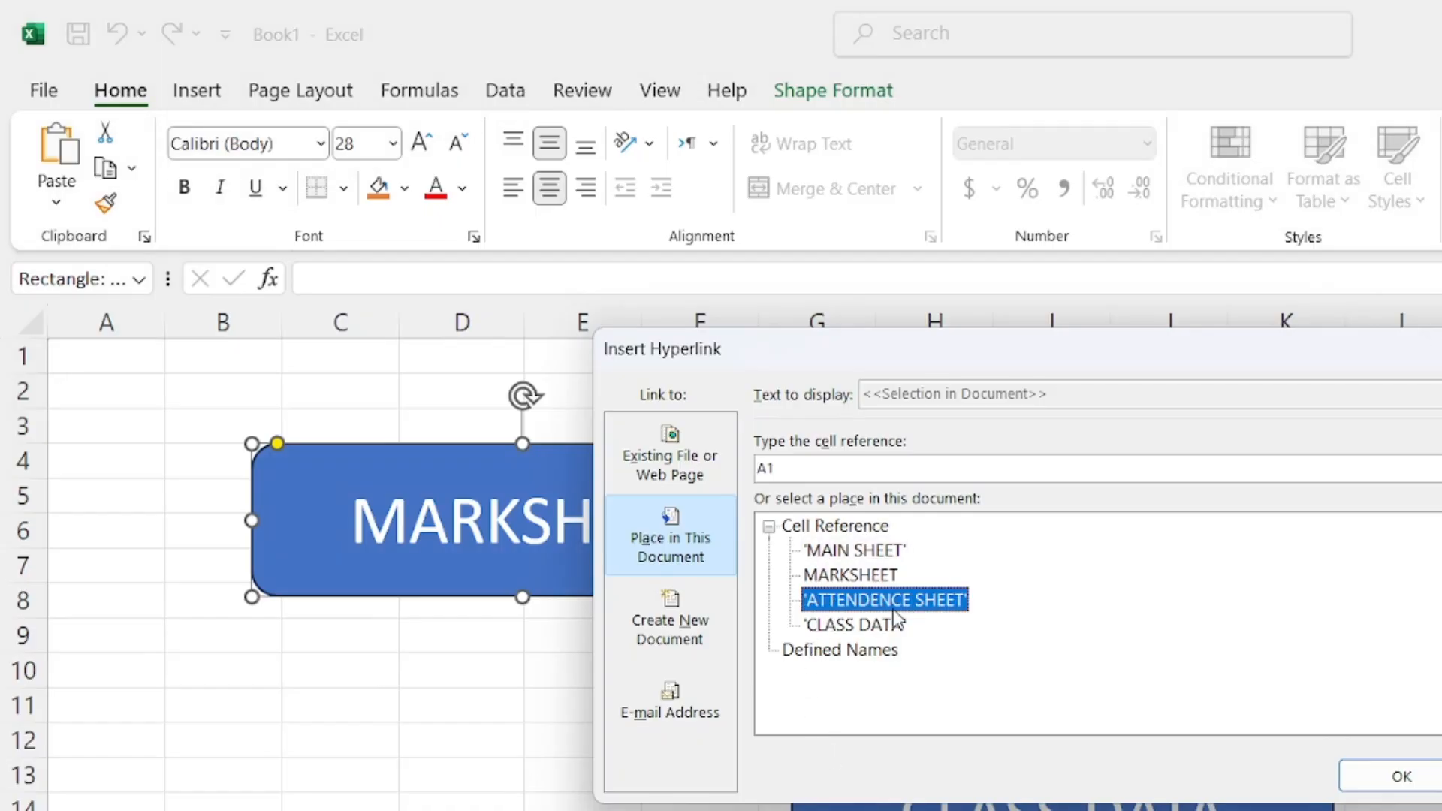
left_click(857, 628)
left_click(871, 530)
left_click(862, 549)
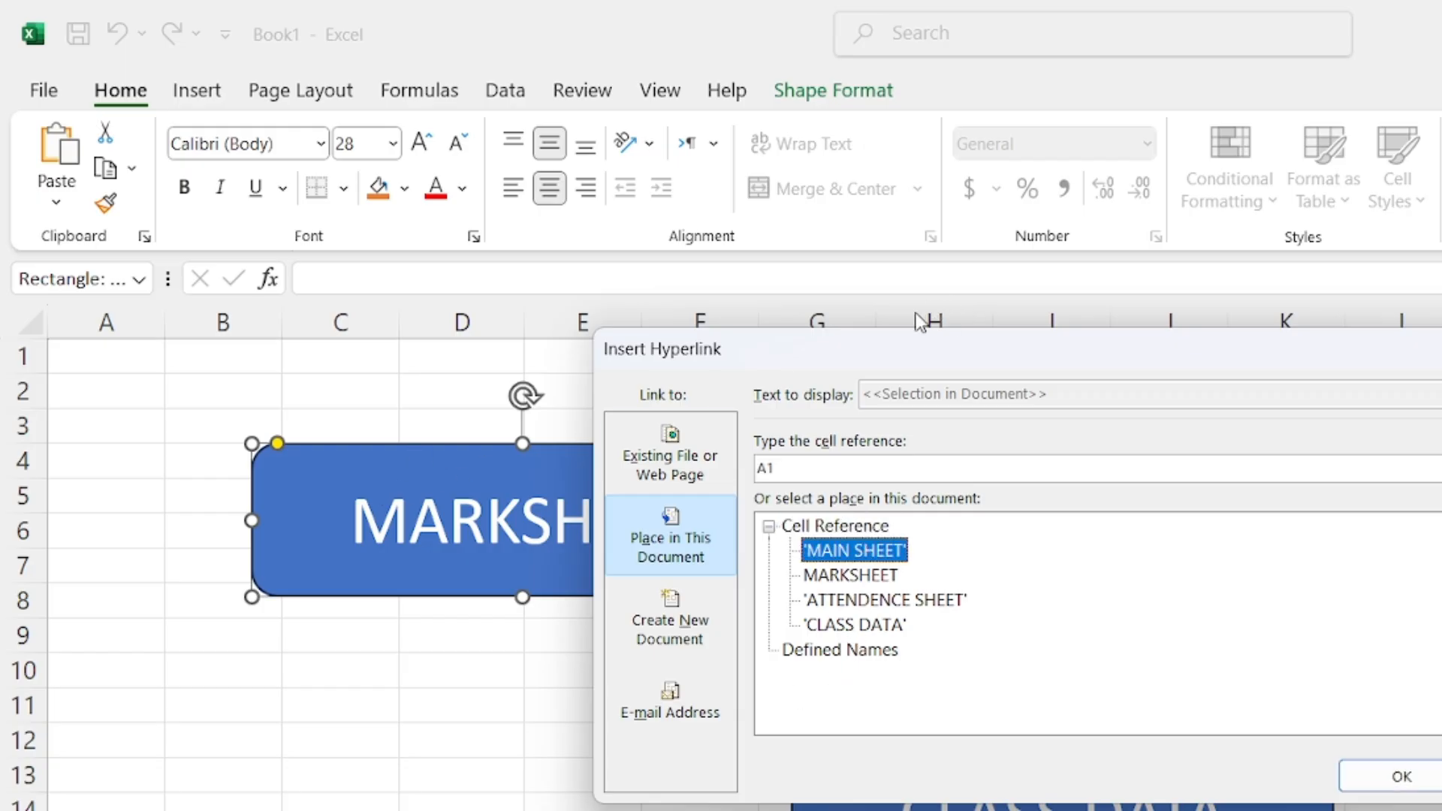
left_click_drag(897, 348, 1113, 323)
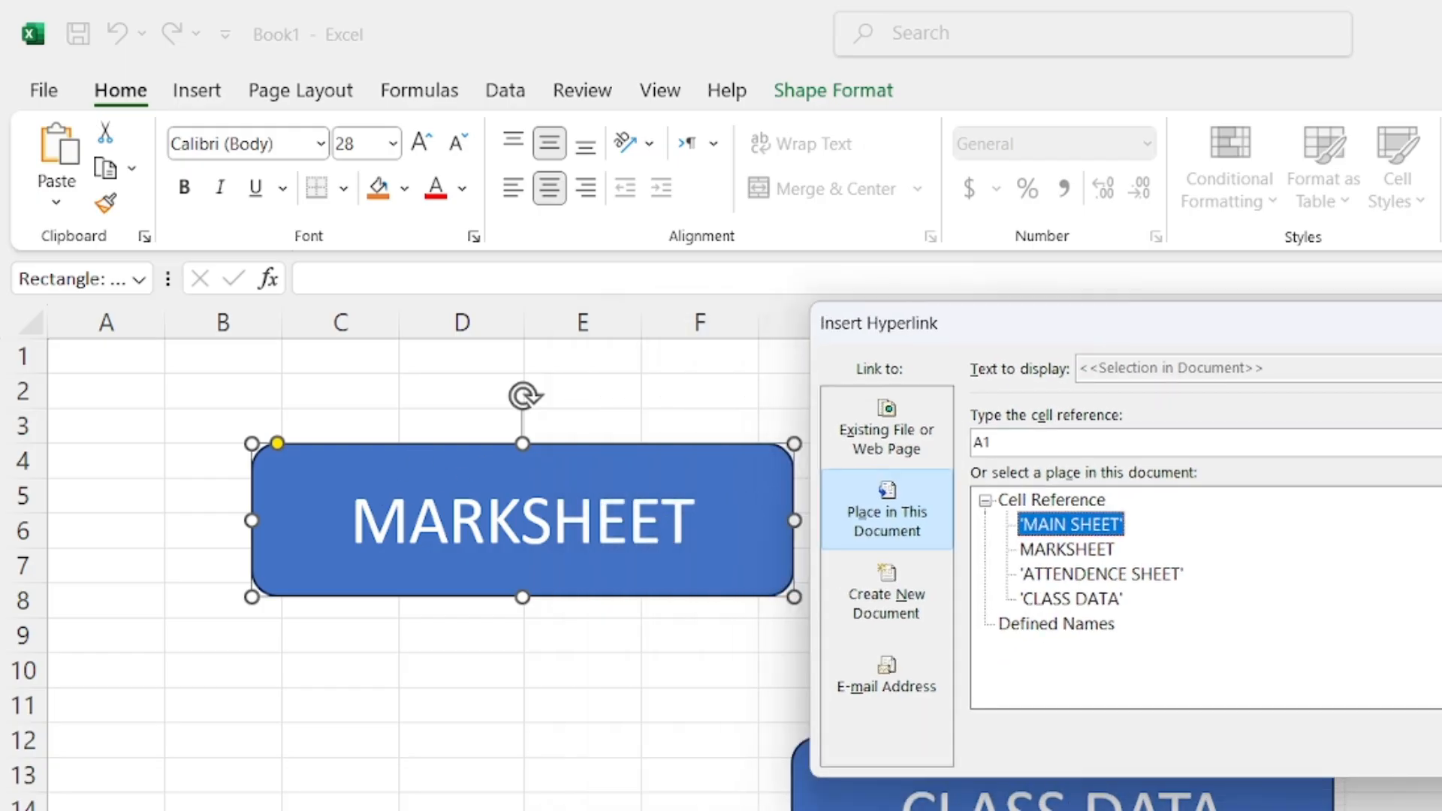
left_click(1047, 552)
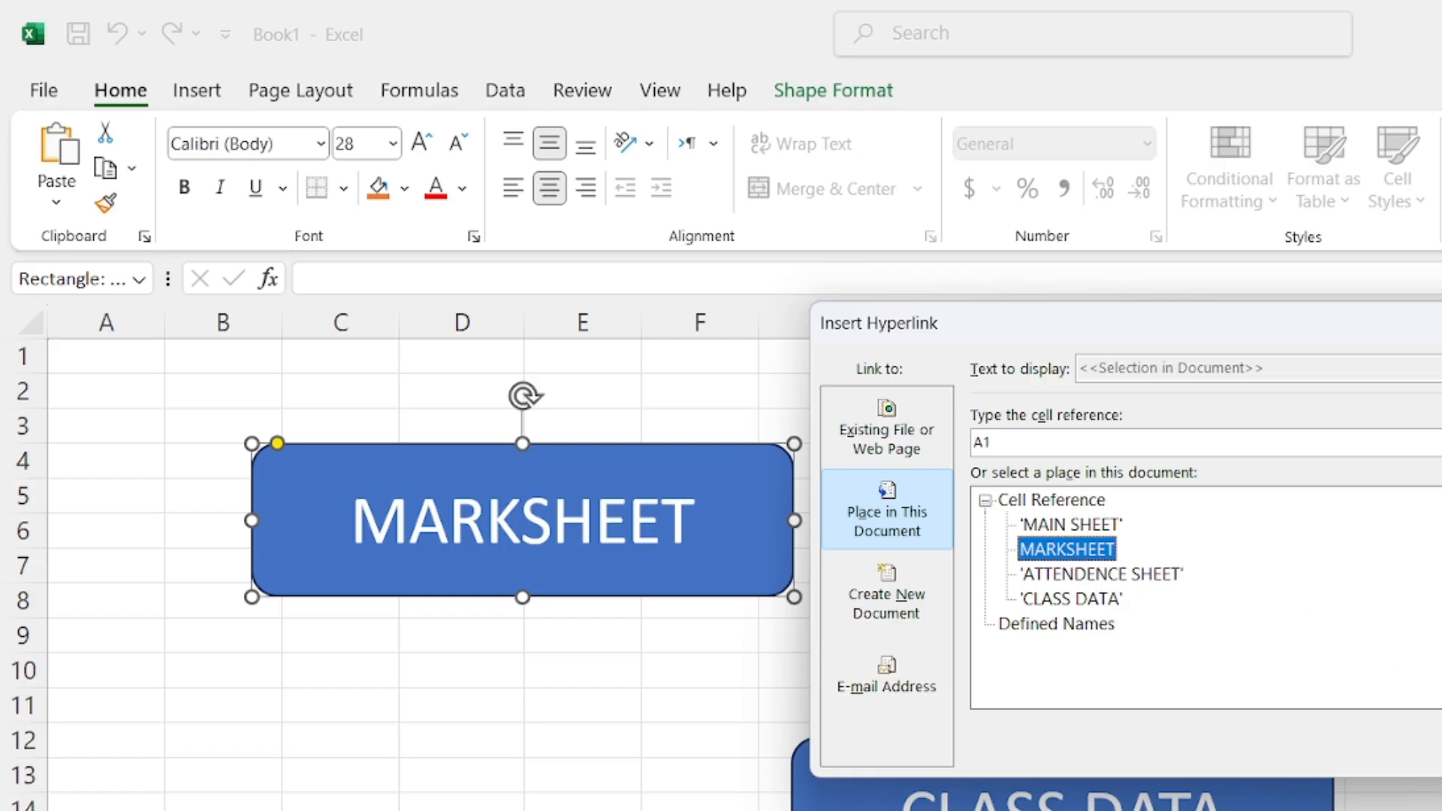
key("Return")
left_click(1117, 602)
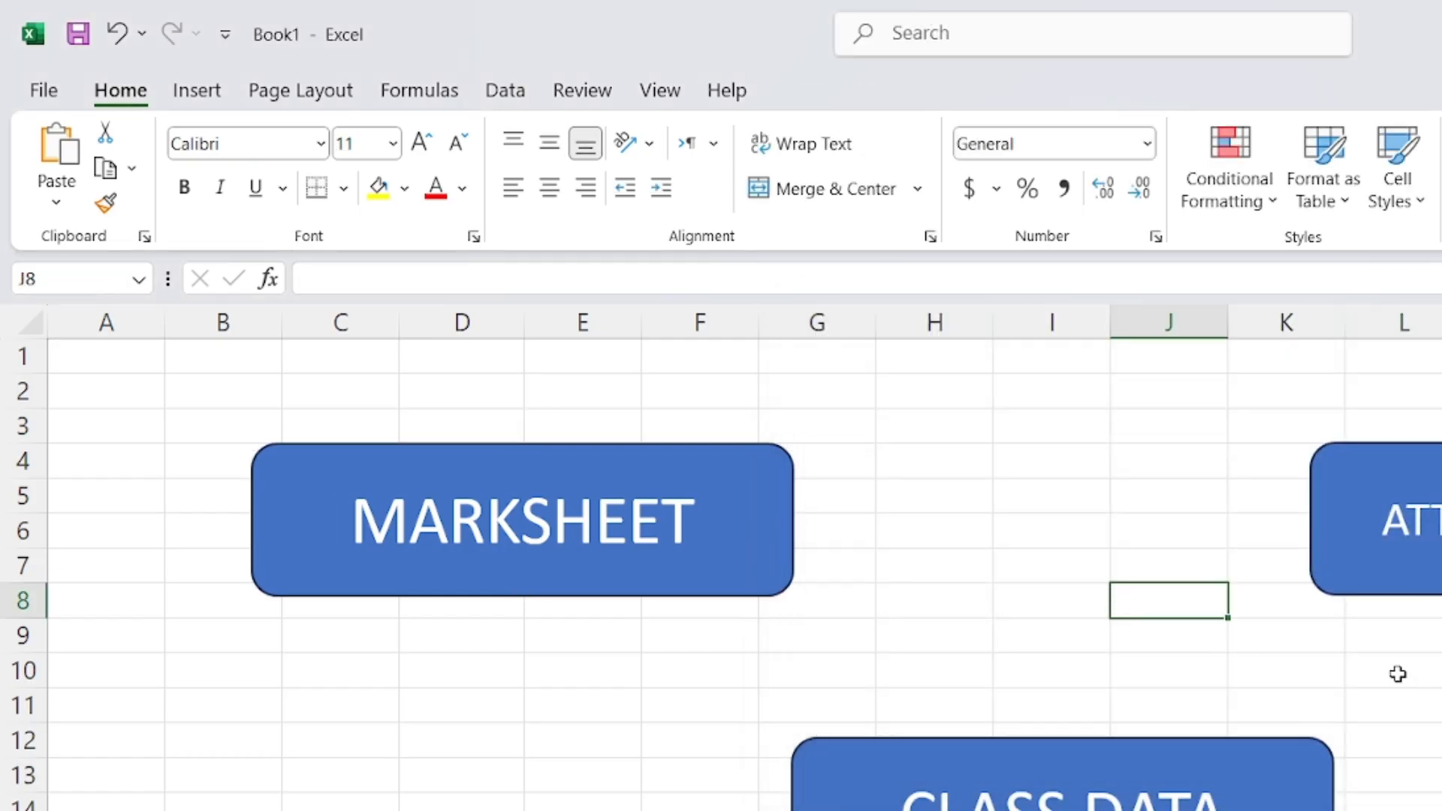
Hyperlink the attendance button to the ATTENDENCE SHEET with Ctrl+K
left_click(1395, 588)
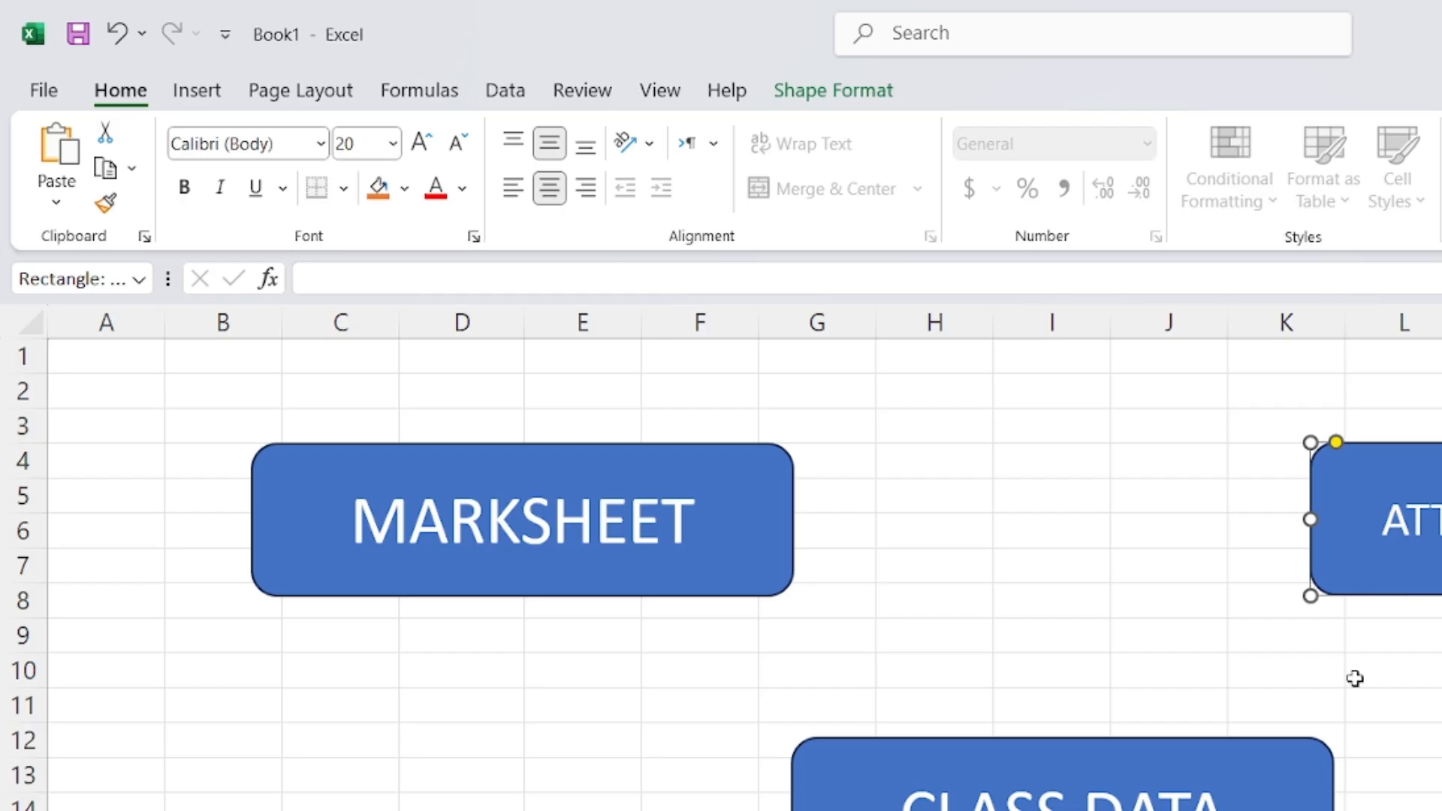
key("ctrl+k")
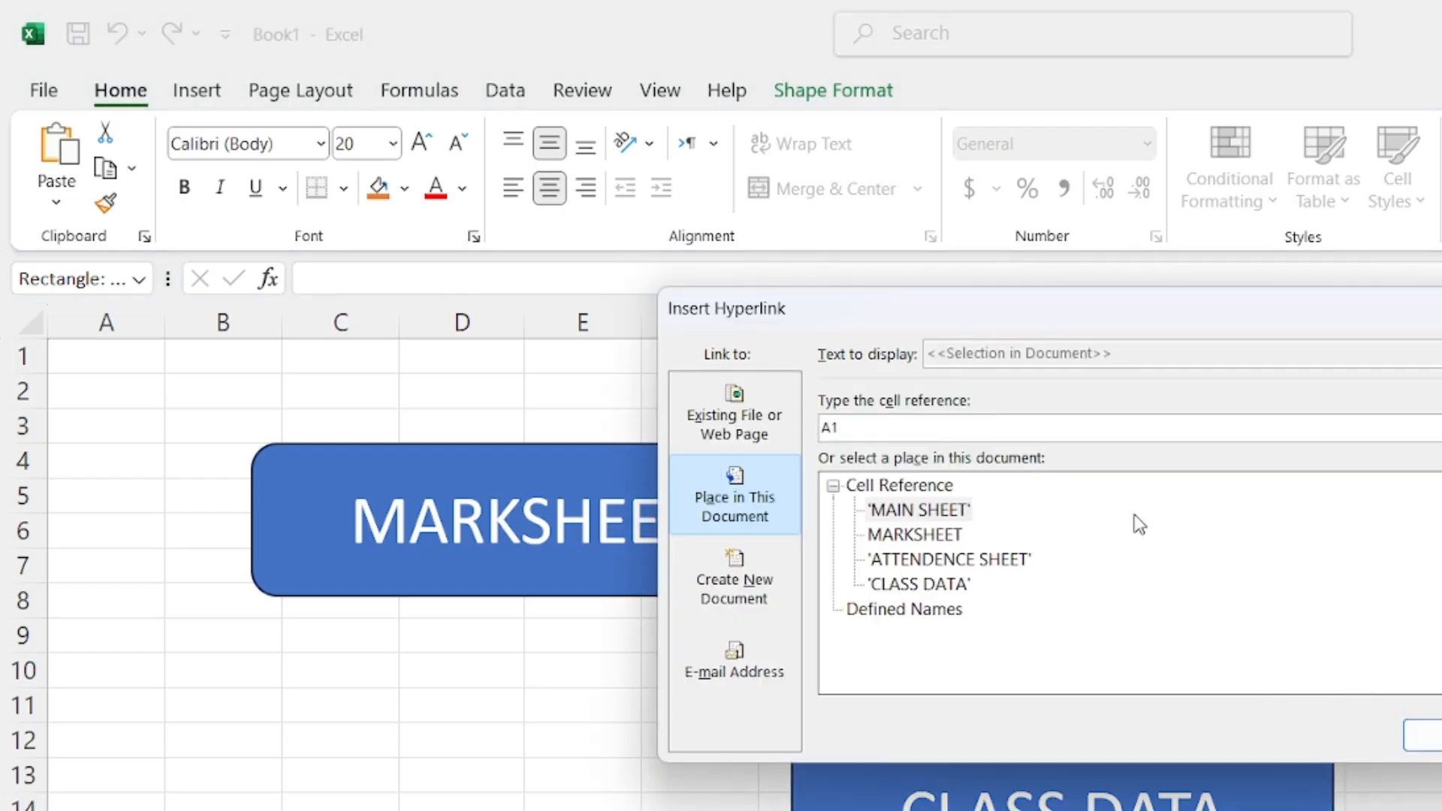
left_click(744, 434)
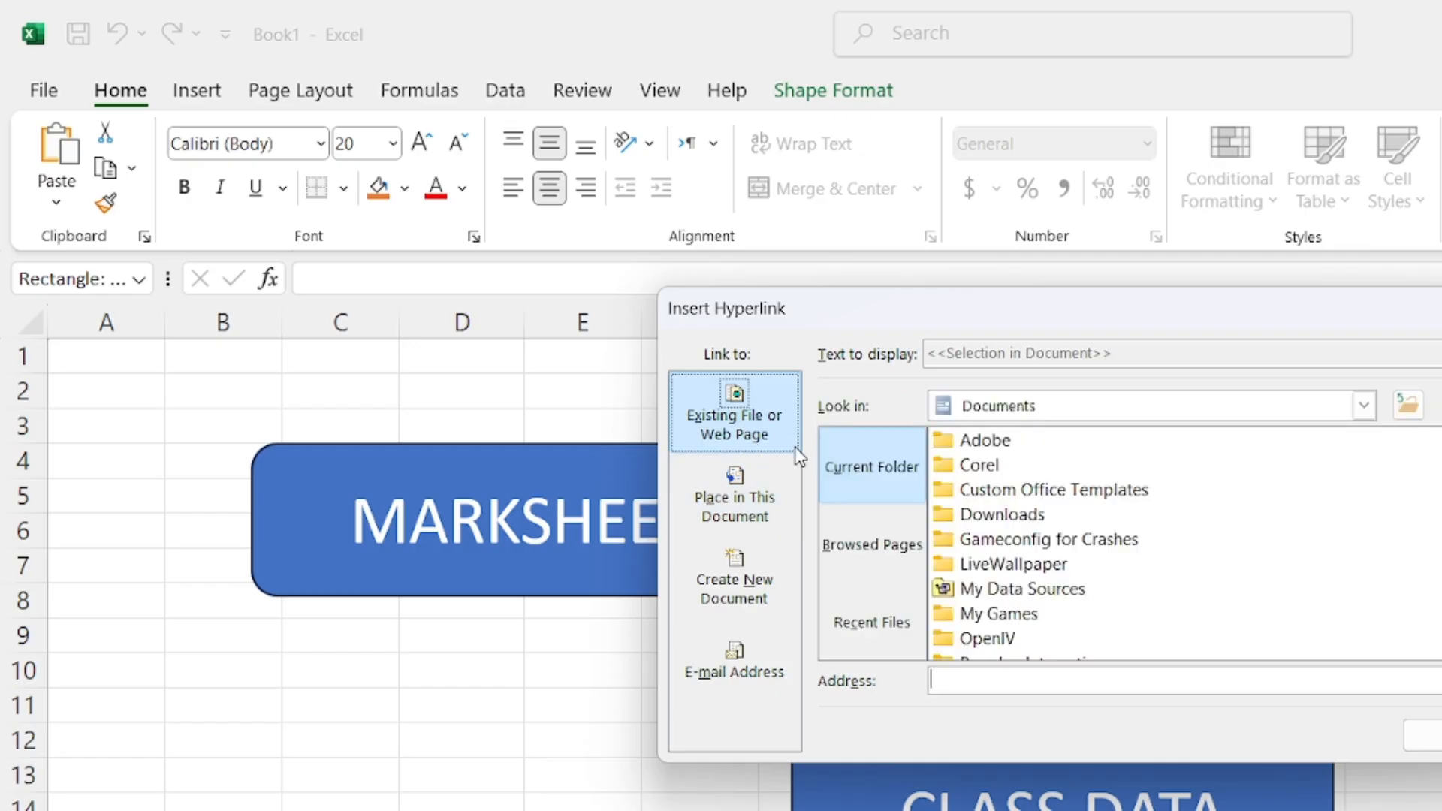
left_click(732, 492)
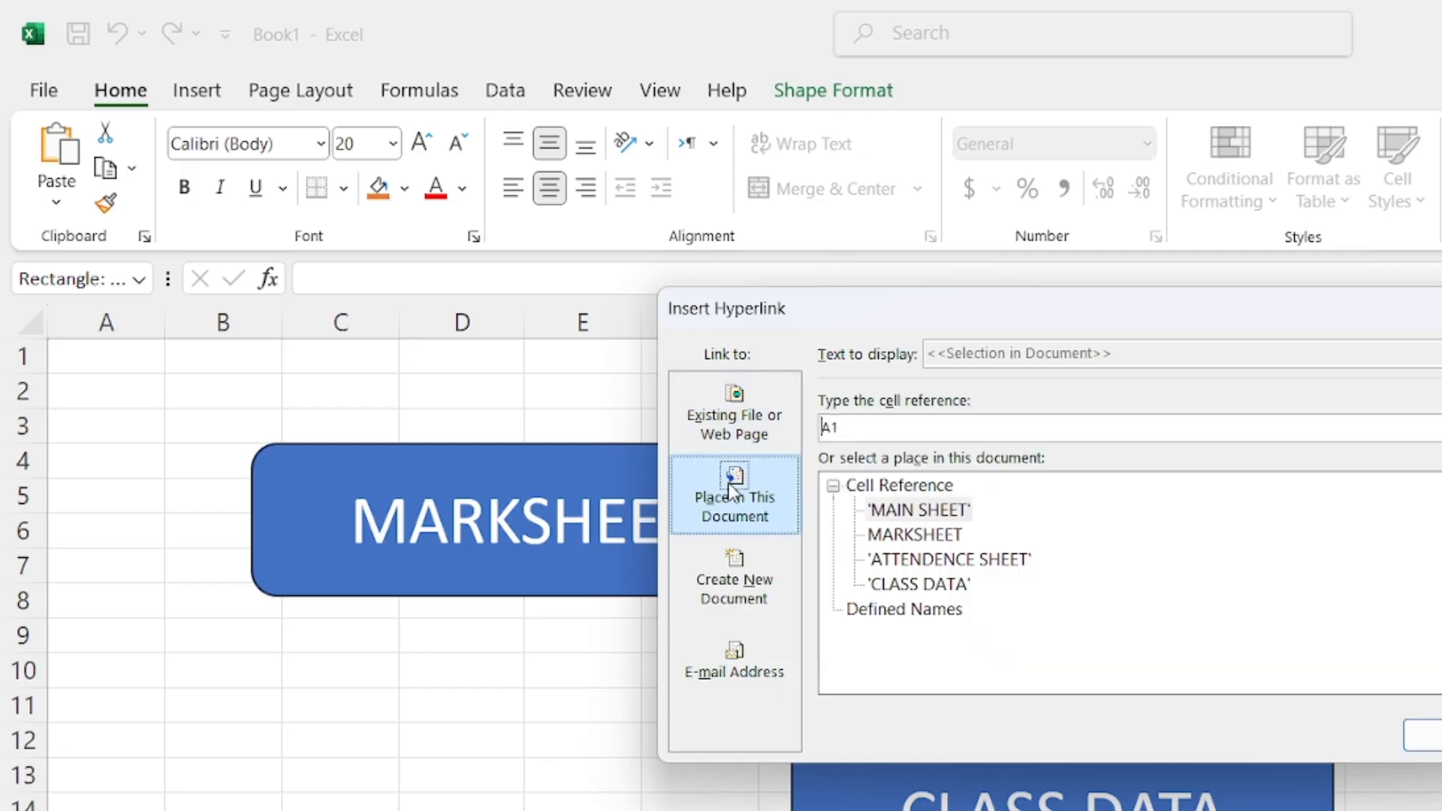
left_click(948, 562)
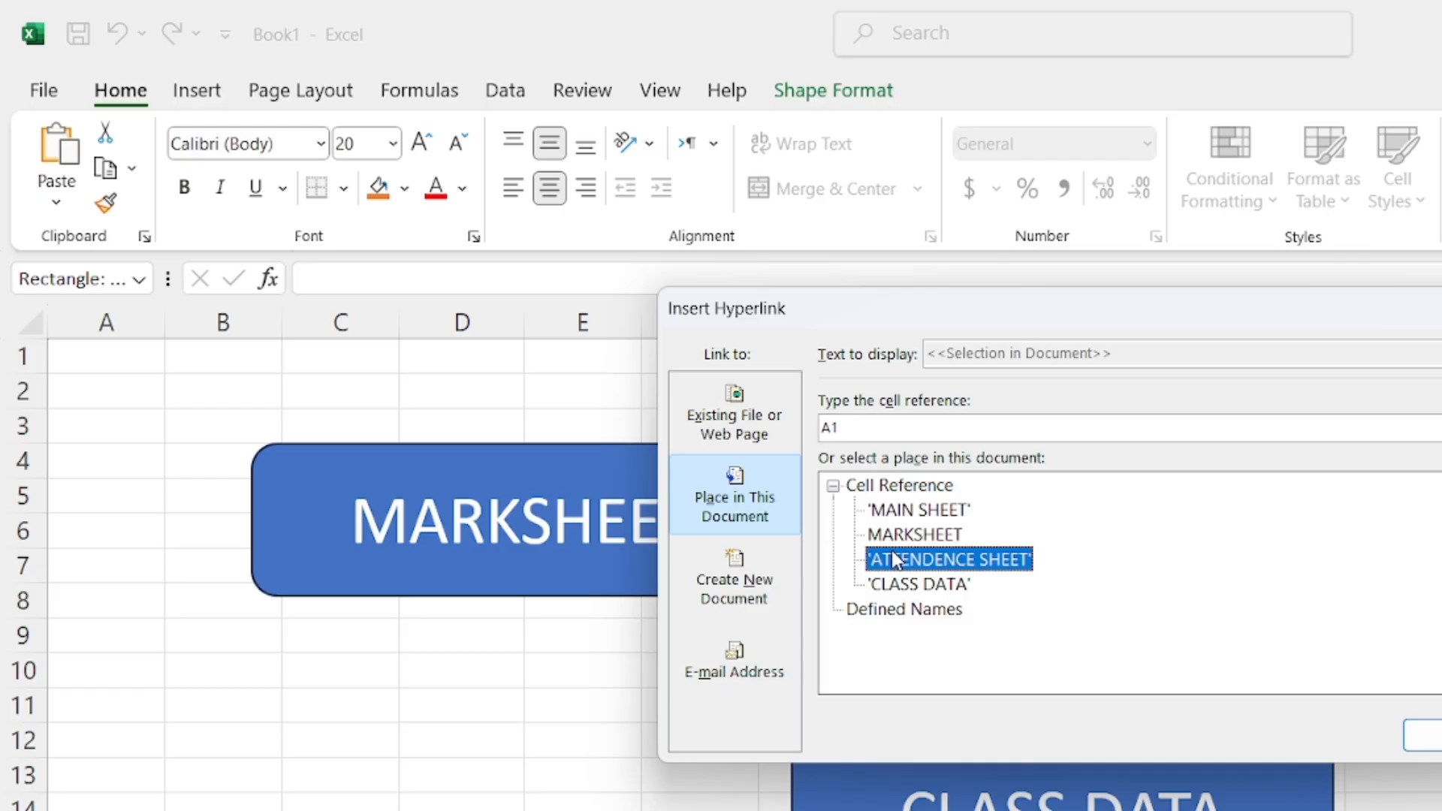
left_click(1418, 743)
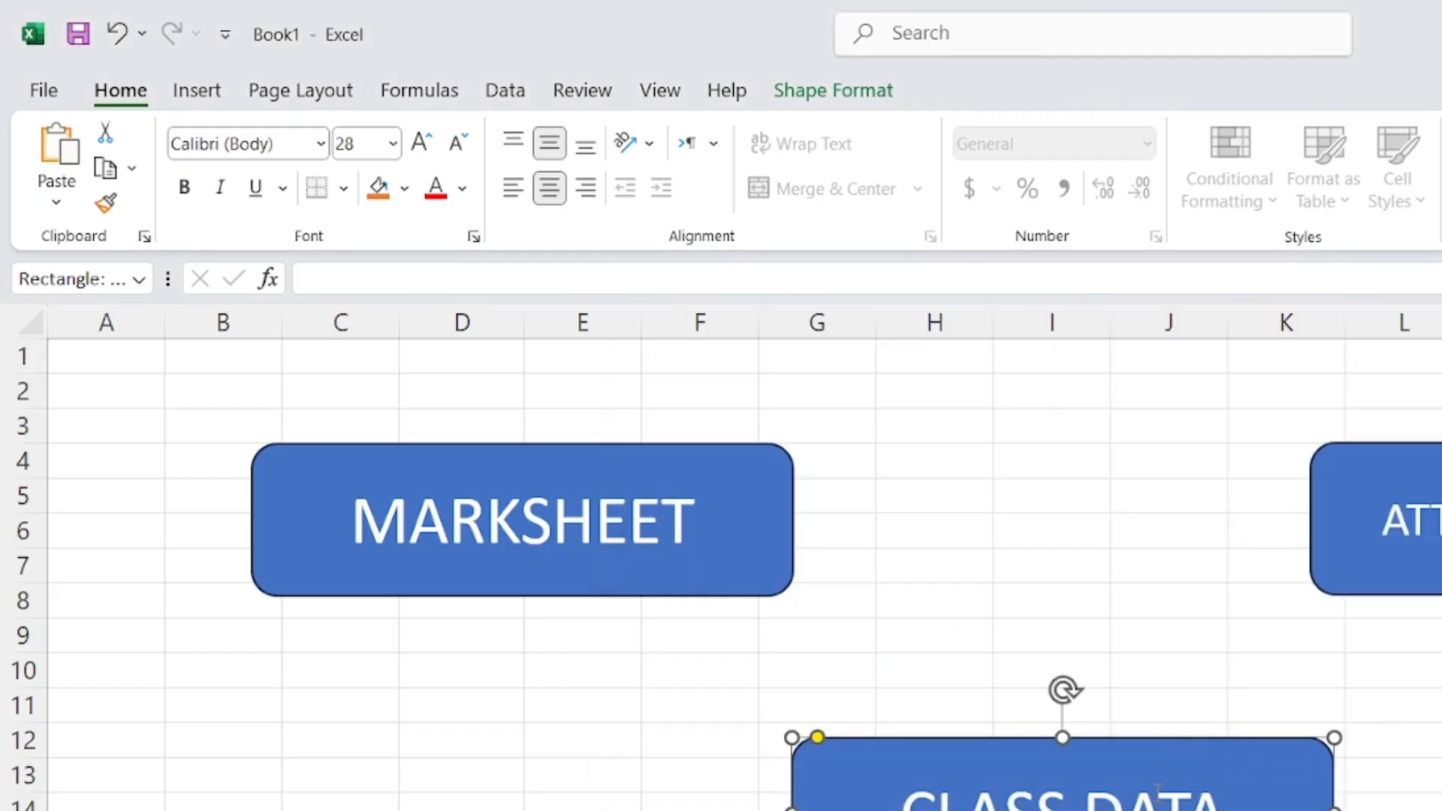
Hyperlink the CLASS DATA button to the CLASS DATA sheet
key("ctrl+k")
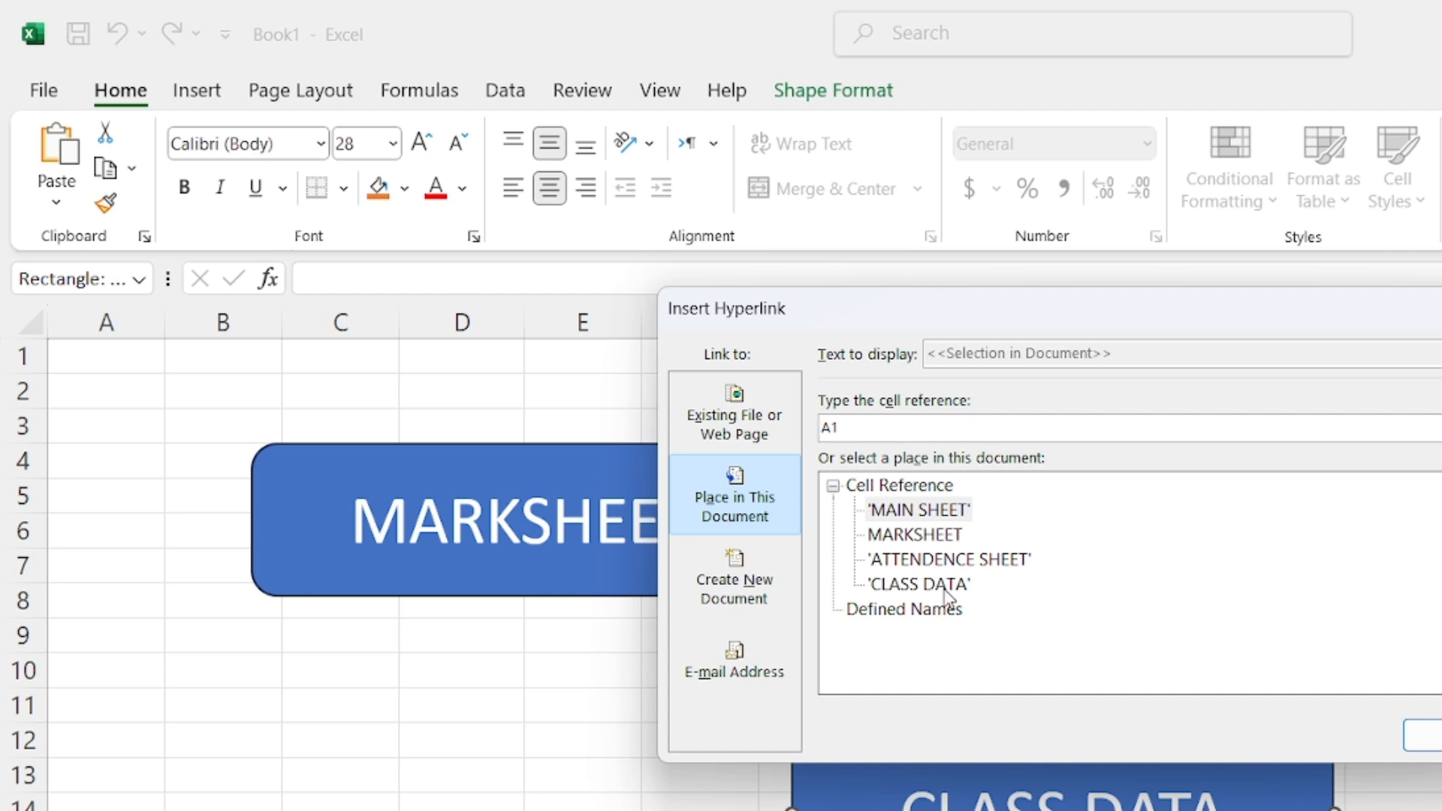
left_click(945, 585)
left_click(1419, 733)
key("Escape")
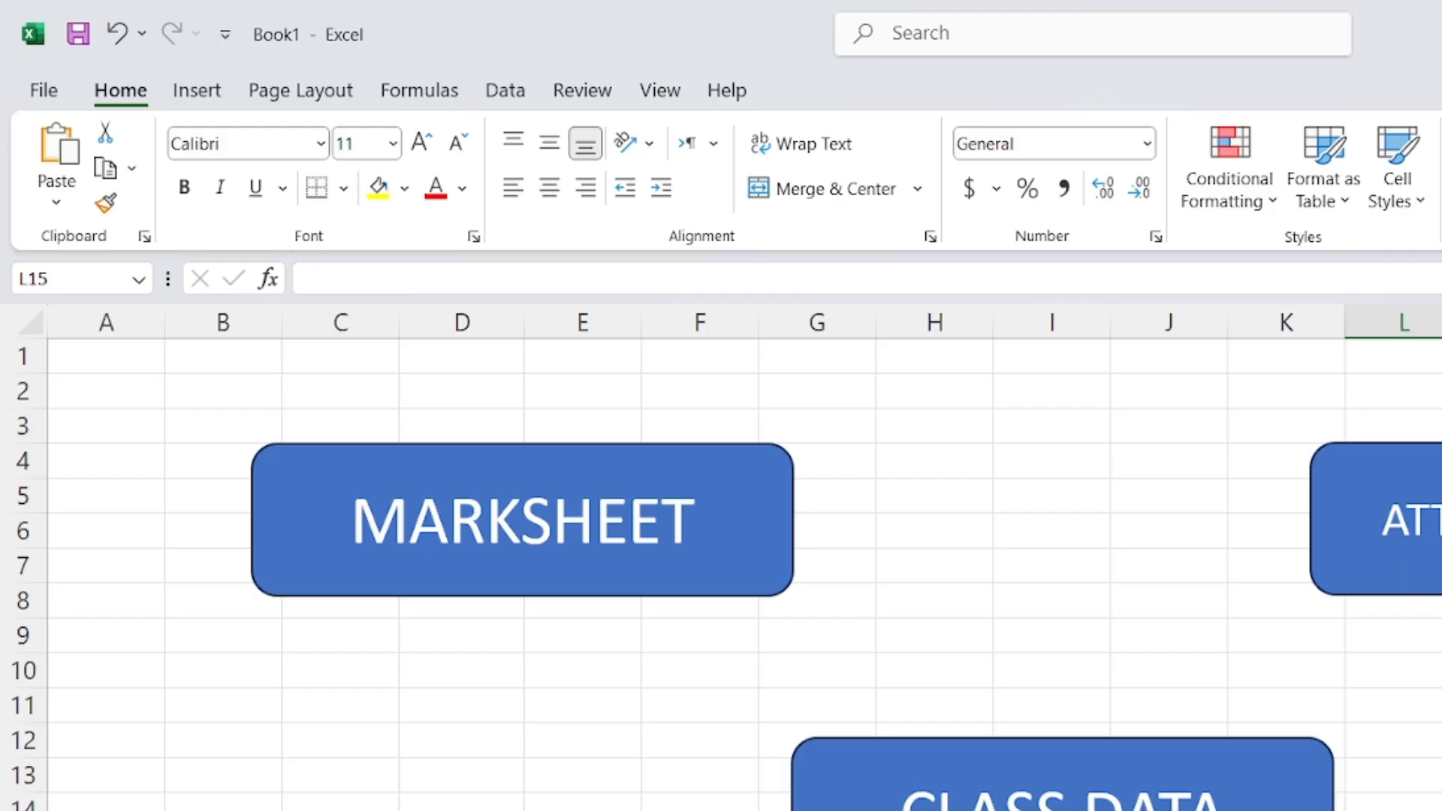
Test the attendance, CLASS DATA and MARKSHEET button links, returning to the main sheet each time
left_click(1427, 519)
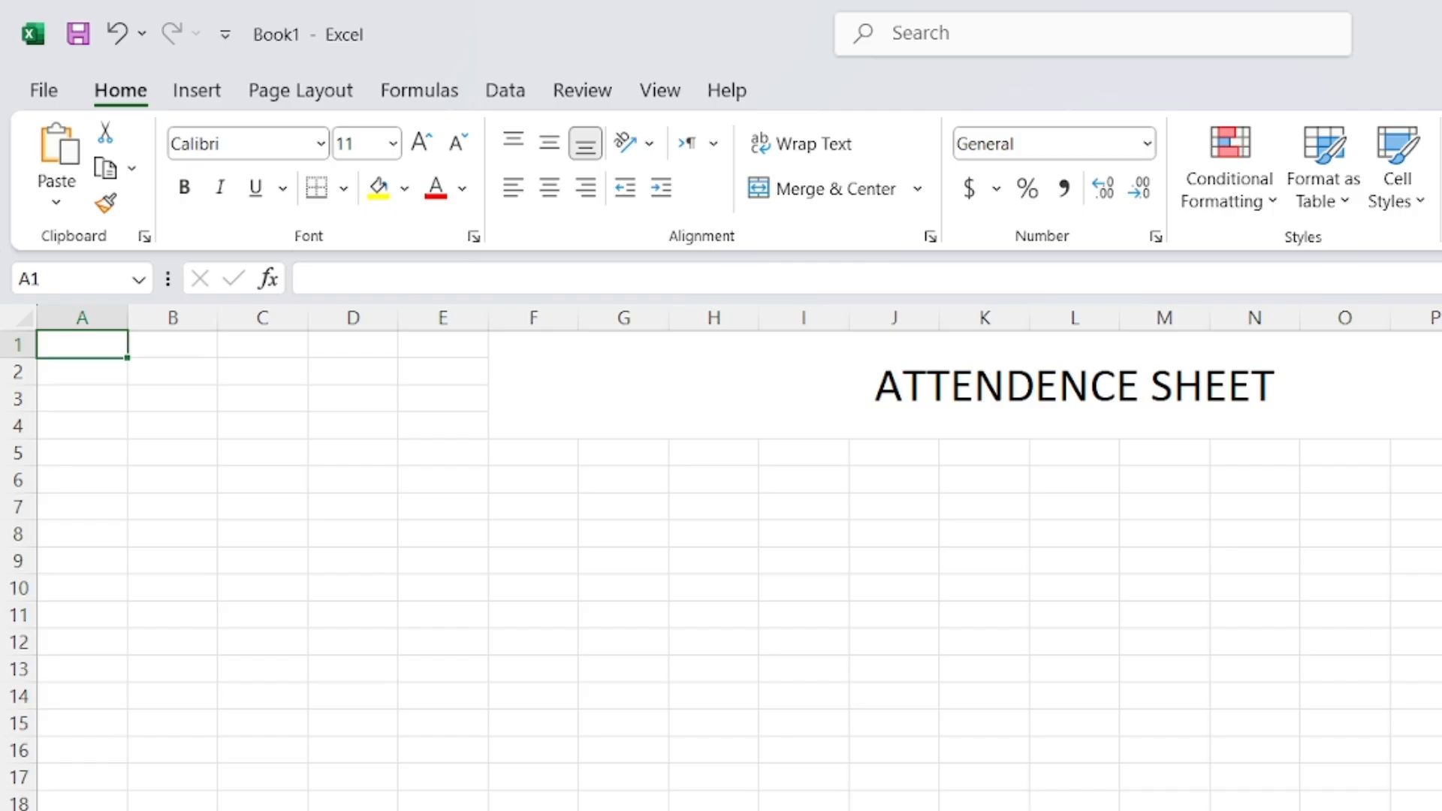
key("ctrl+Page_Up")
key("ctrl+Page_Up")
key("ctrl+Page_Down")
key("ctrl+Page_Down")
key("ctrl+Page_Down")
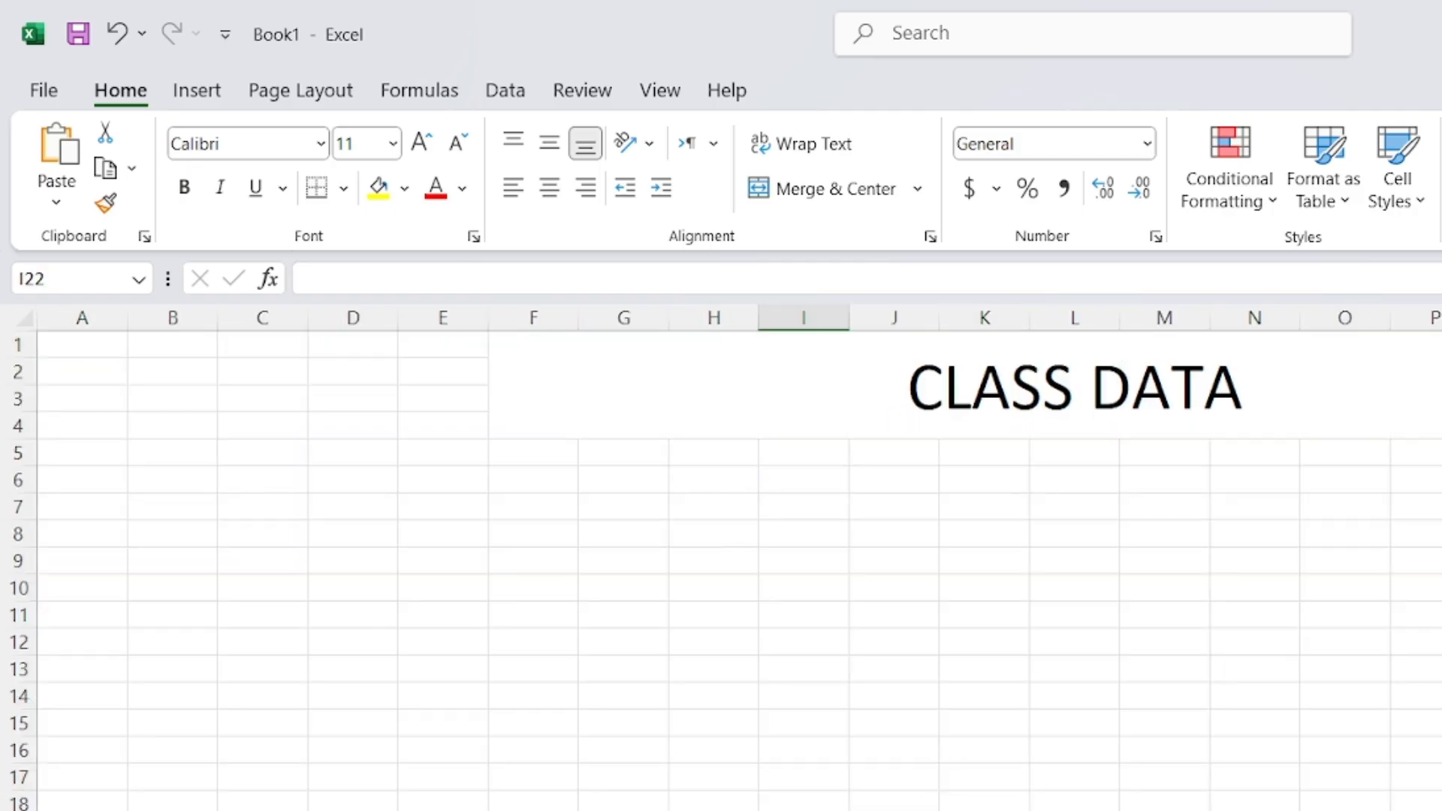
key("ctrl+Page_Up")
key("ctrl+Page_Up")
key("ctrl+Page_Up")
left_click(1057, 795)
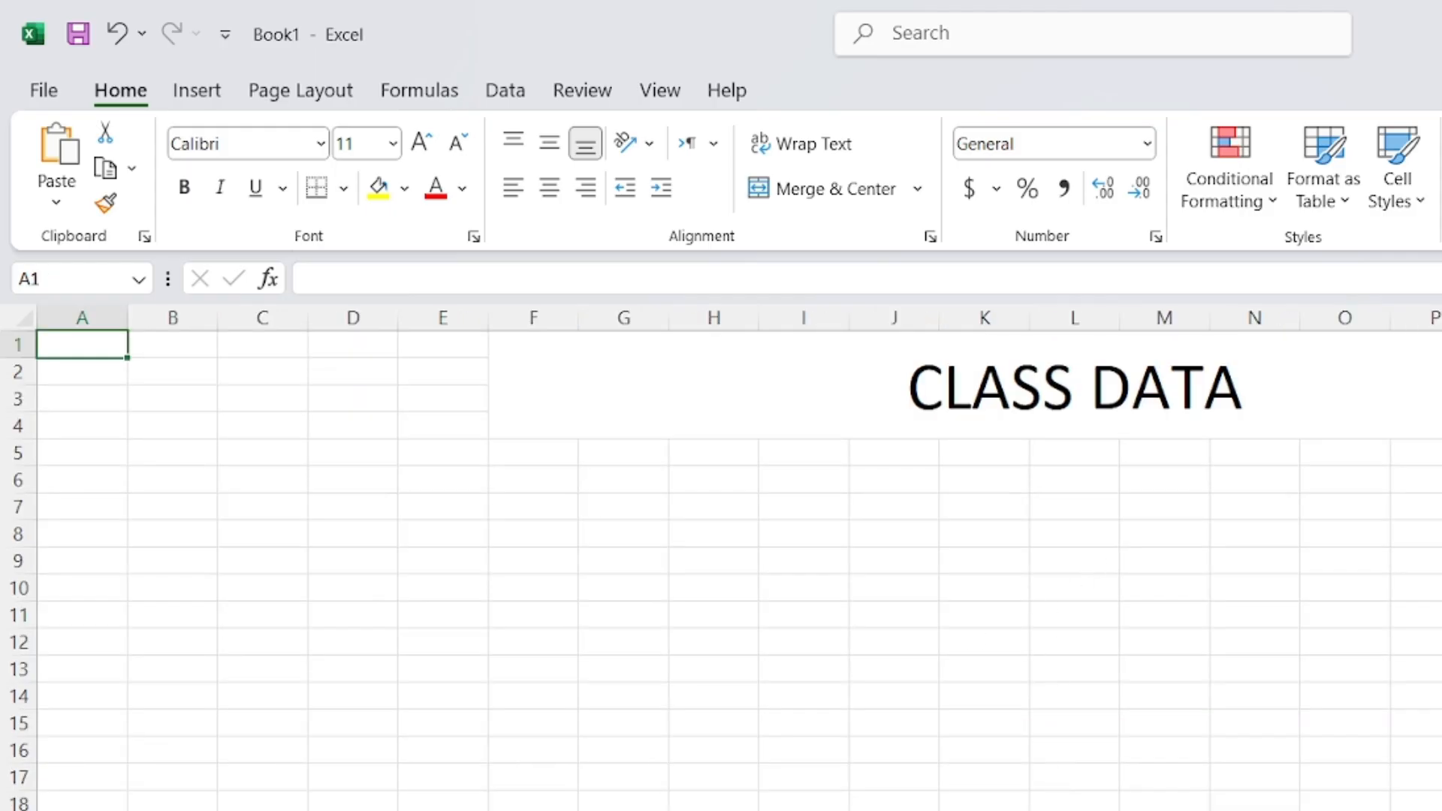
key("ctrl+Page_Up")
key("ctrl+Page_Up")
key("ctrl+Page_Up")
left_click(566, 559)
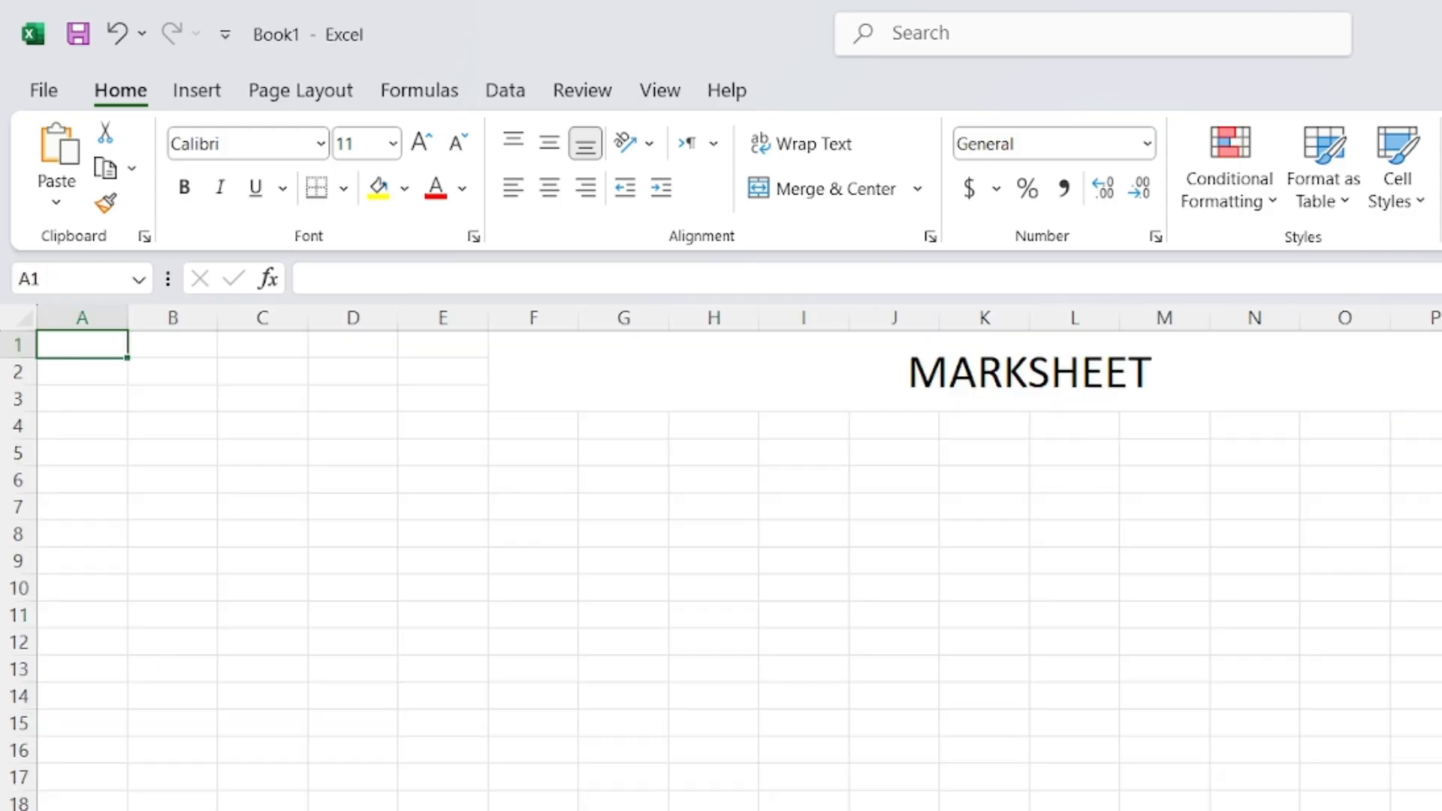
key("ctrl+Page_Up")
left_click(967, 805)
Draw a rounded rectangle near the bottom of the MARKSHEET sheet and start editing its text
left_click(207, 91)
left_click(469, 140)
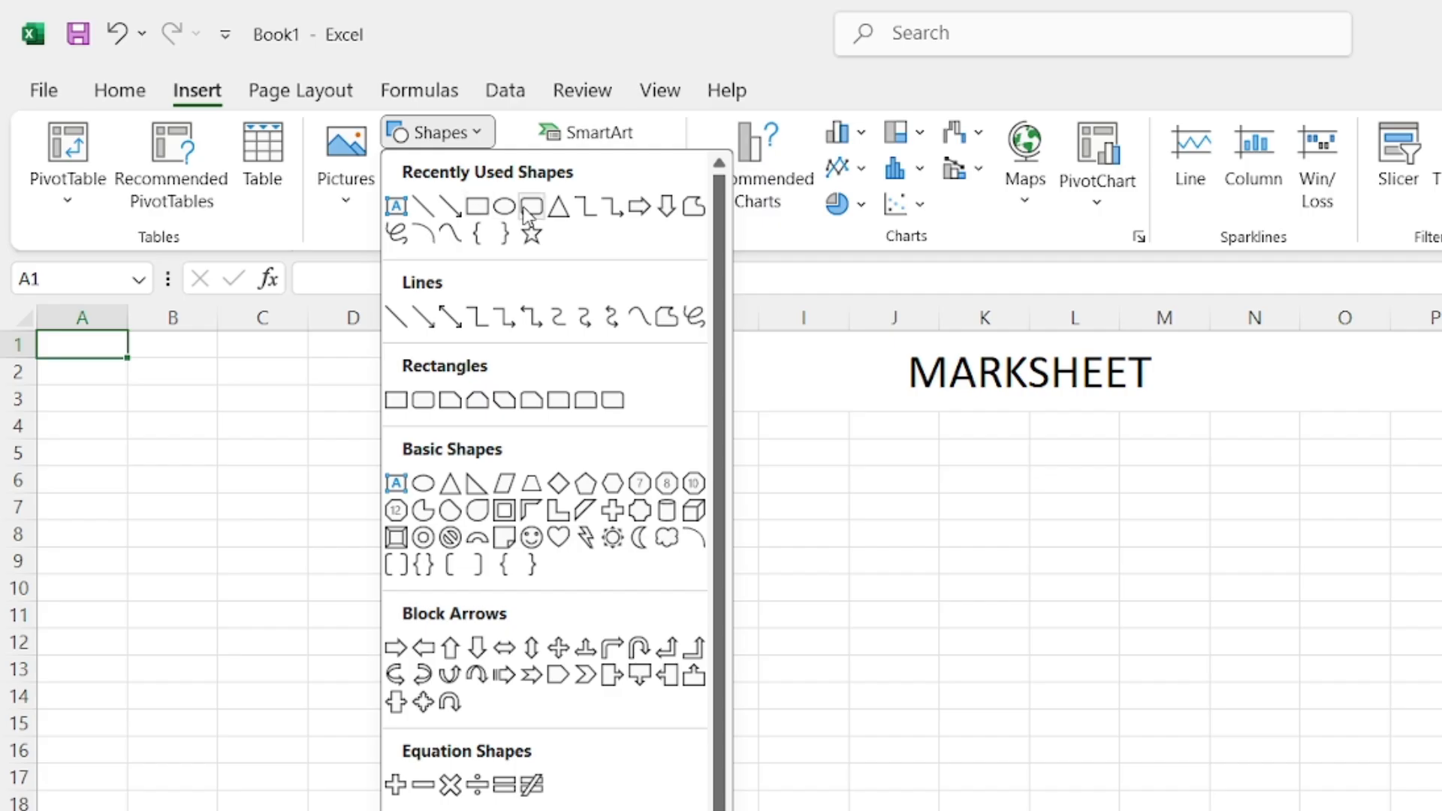
left_click(520, 207)
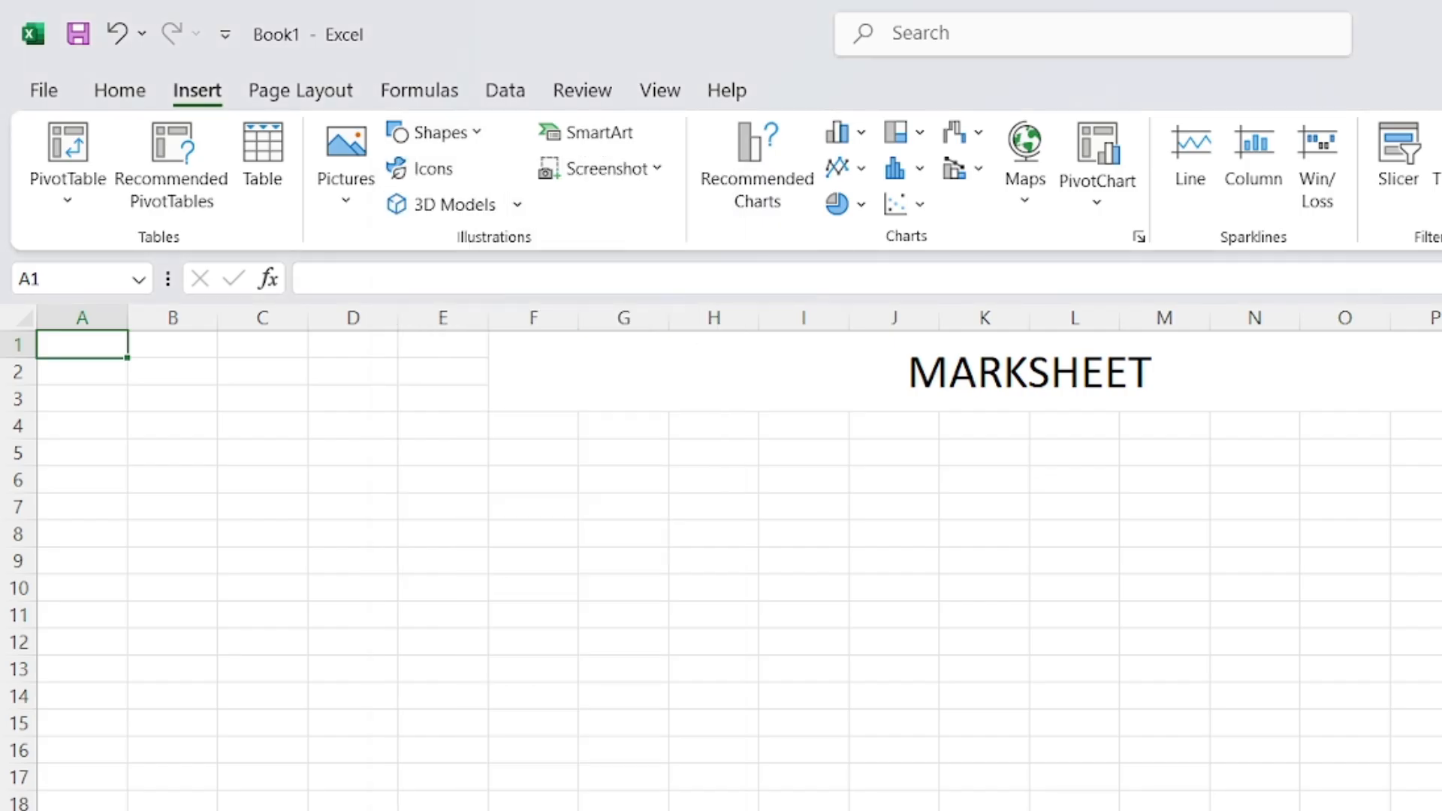
left_click_drag(759, 808, 1052, 810)
right_click(900, 810)
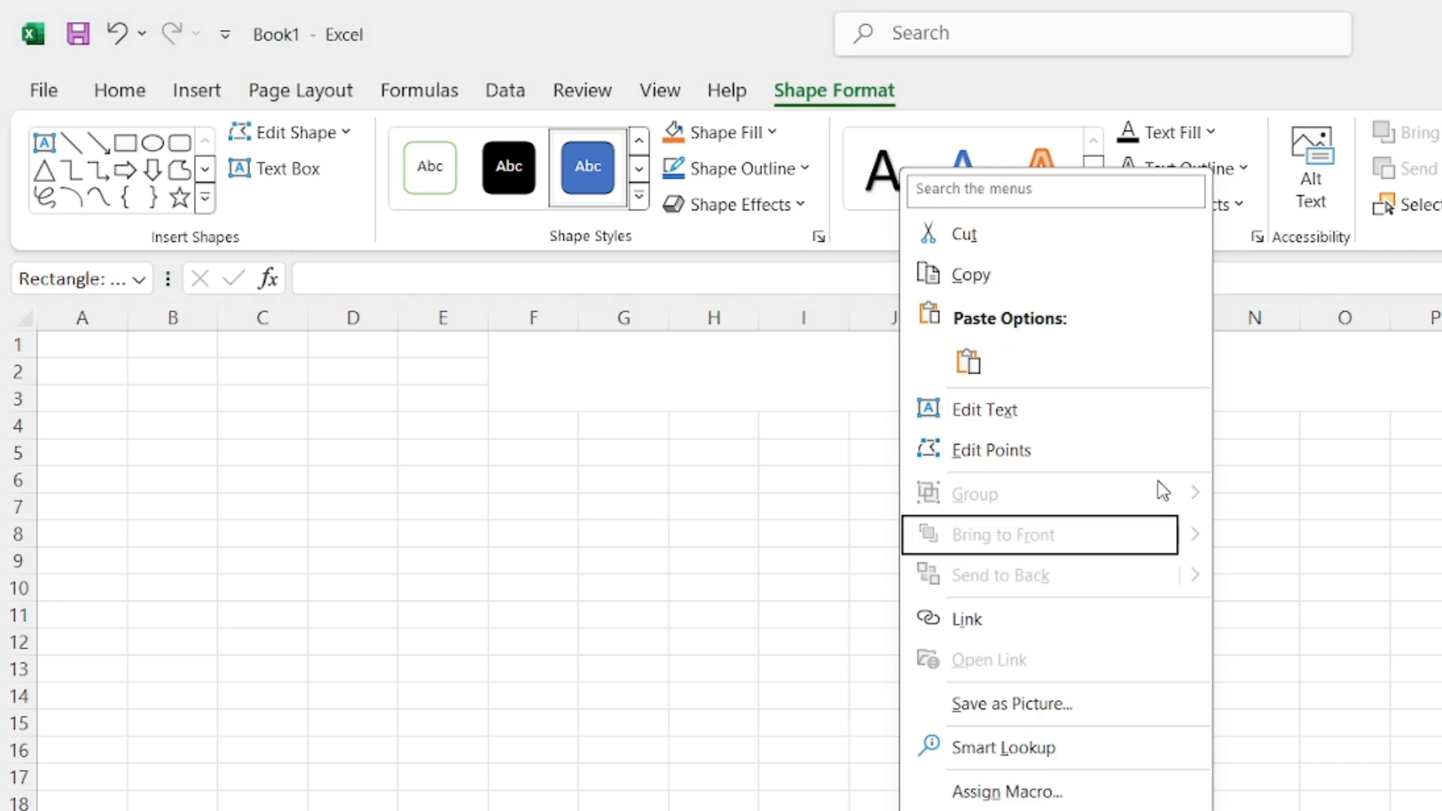
left_click(1050, 421)
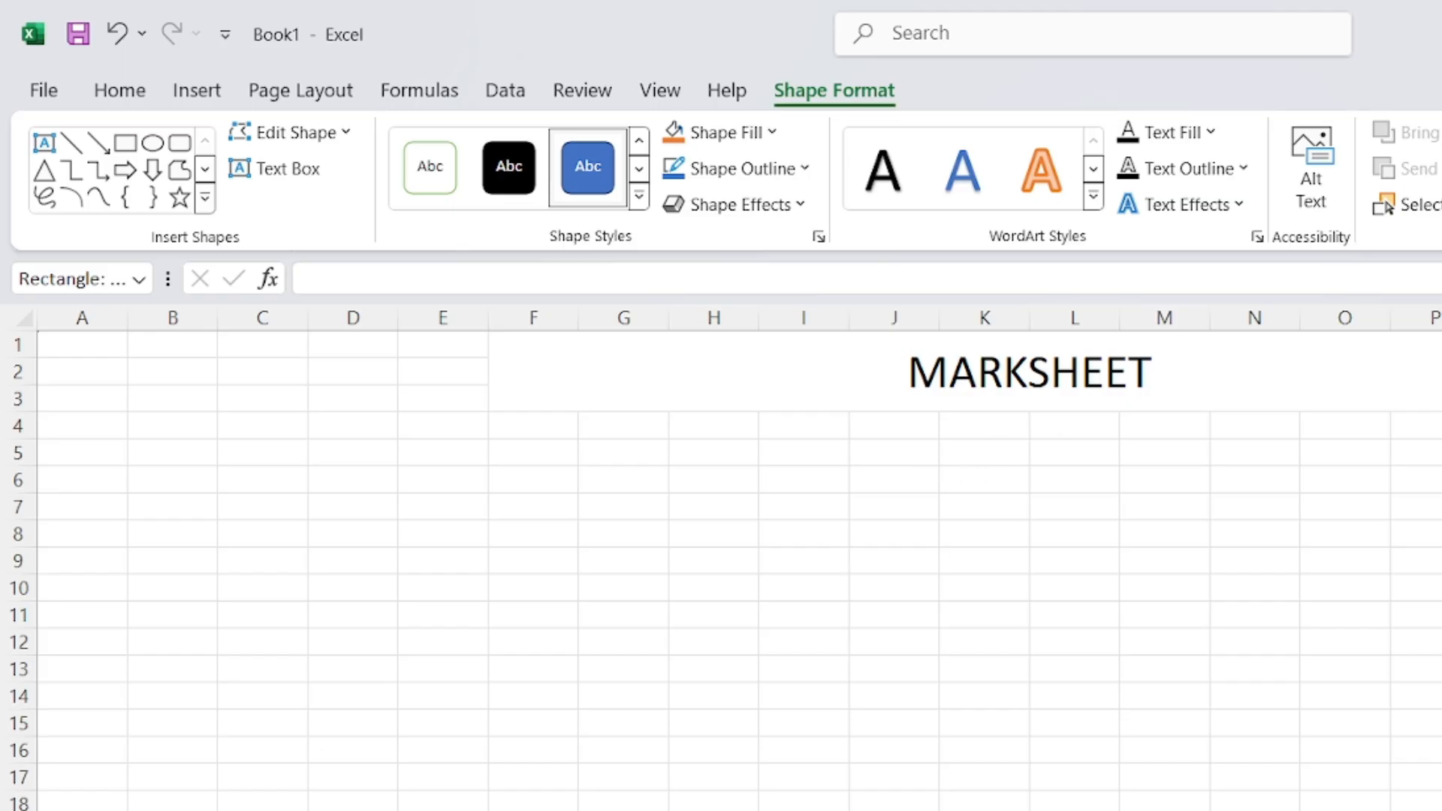
Center the shape's text vertically and horizontally and set its font size to 28
left_click(120, 91)
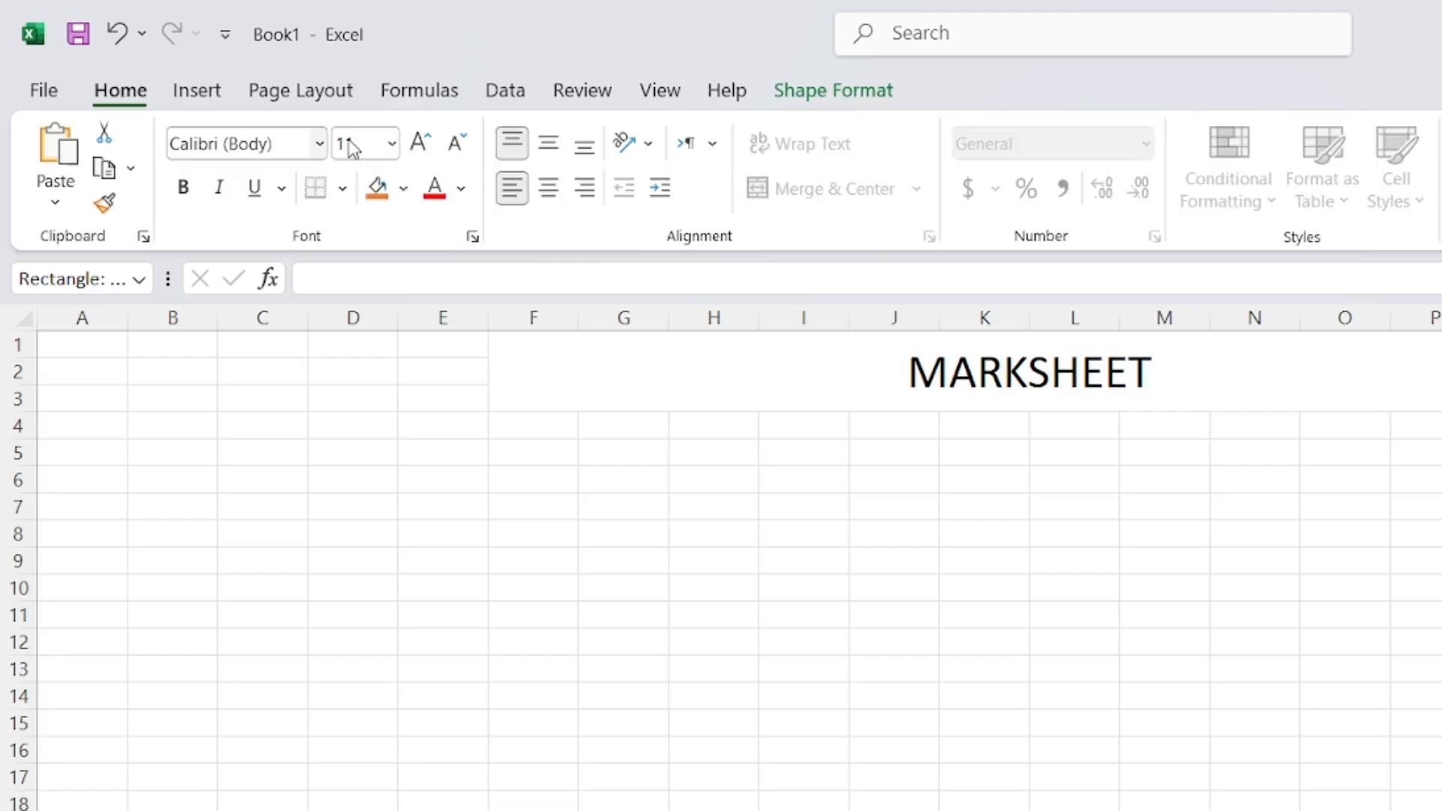
left_click(549, 142)
left_click(549, 188)
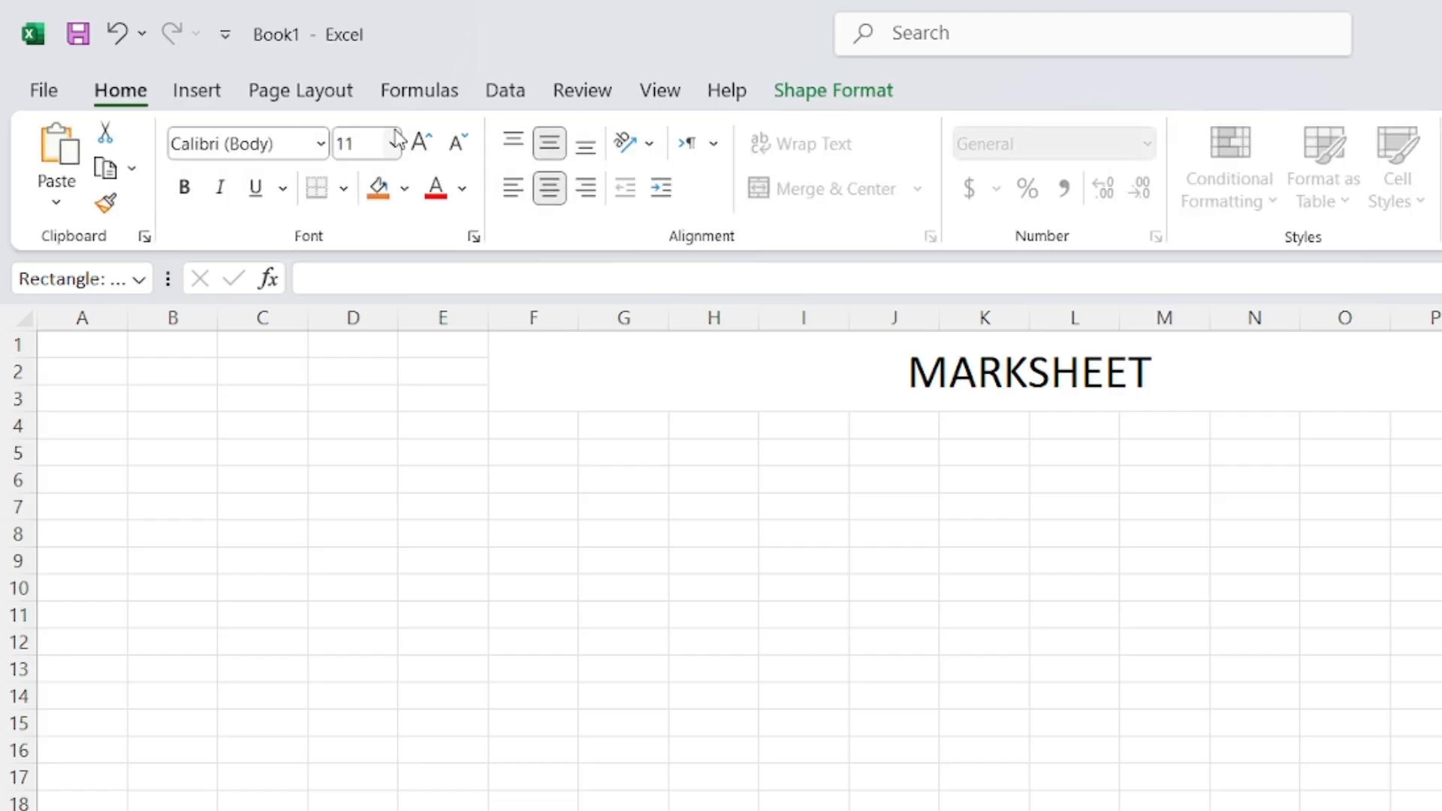
left_click(421, 143)
left_click(421, 143)
left_click(421, 143)
left_click(421, 143)
left_click(421, 143)
left_click(422, 143)
left_click(421, 142)
left_click(421, 143)
left_click(455, 143)
Fill the rounded rectangle with red, then reselect it and press Ctrl+K for hyperlink settings
left_click(1164, 810)
left_click(1111, 810)
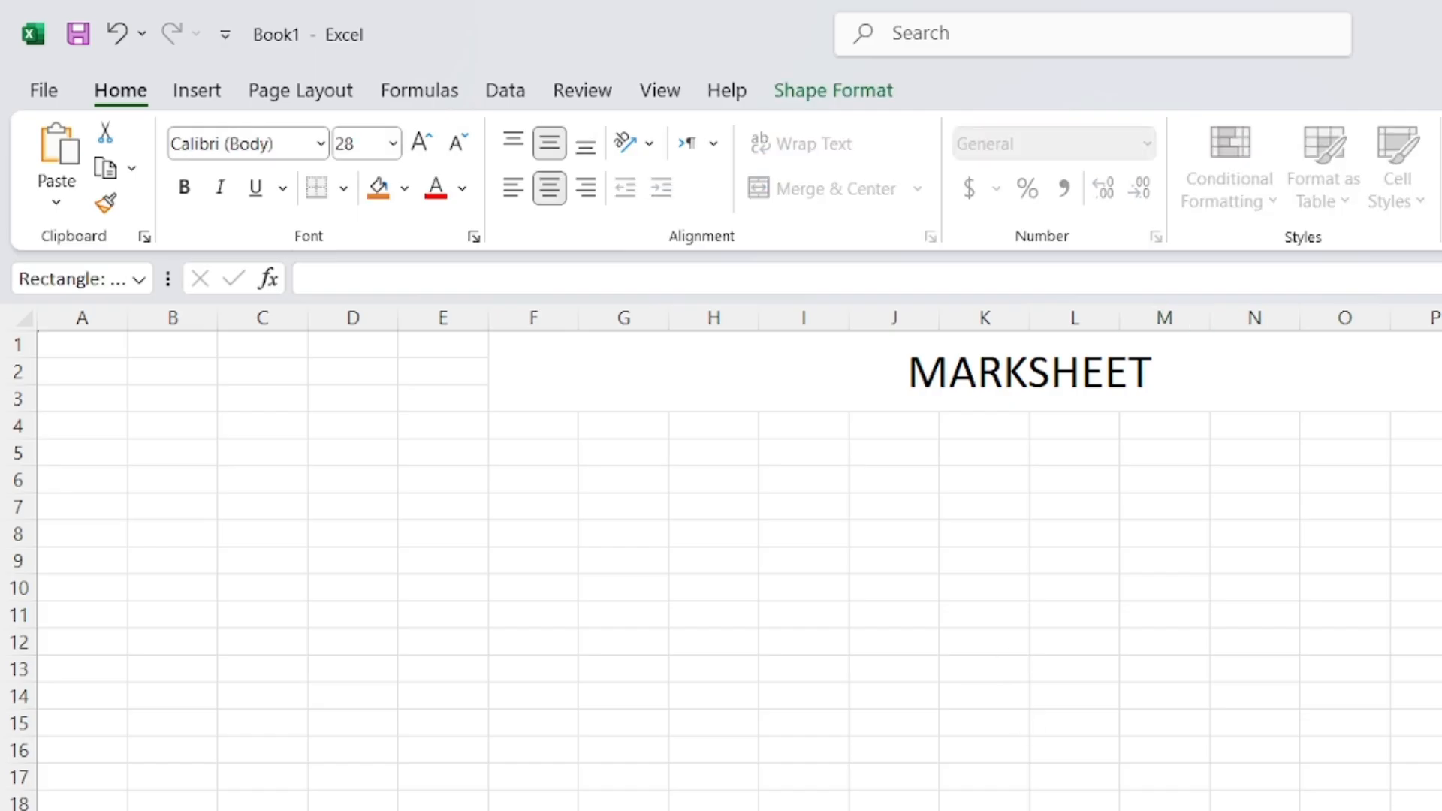
left_click(842, 97)
left_click(747, 132)
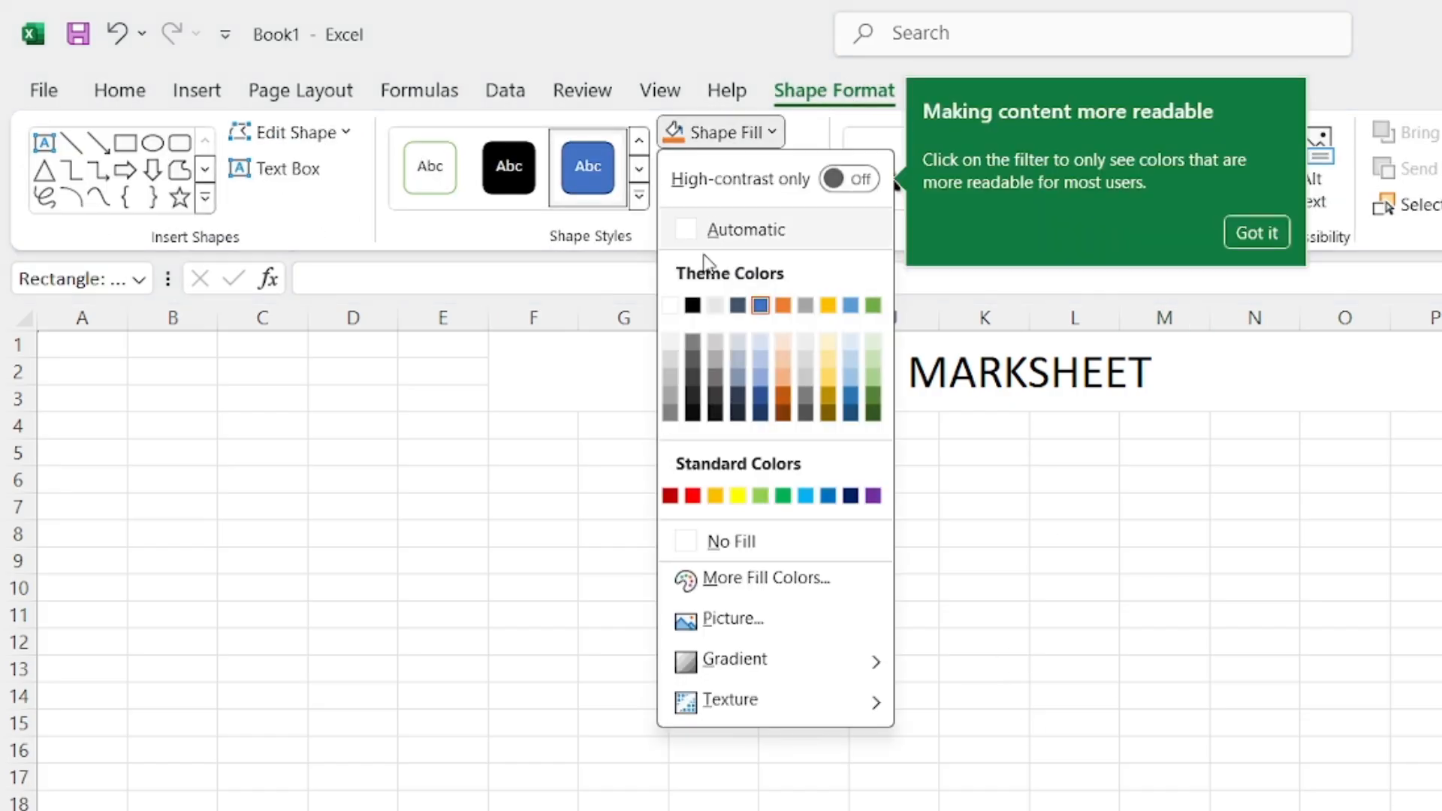
left_click(693, 496)
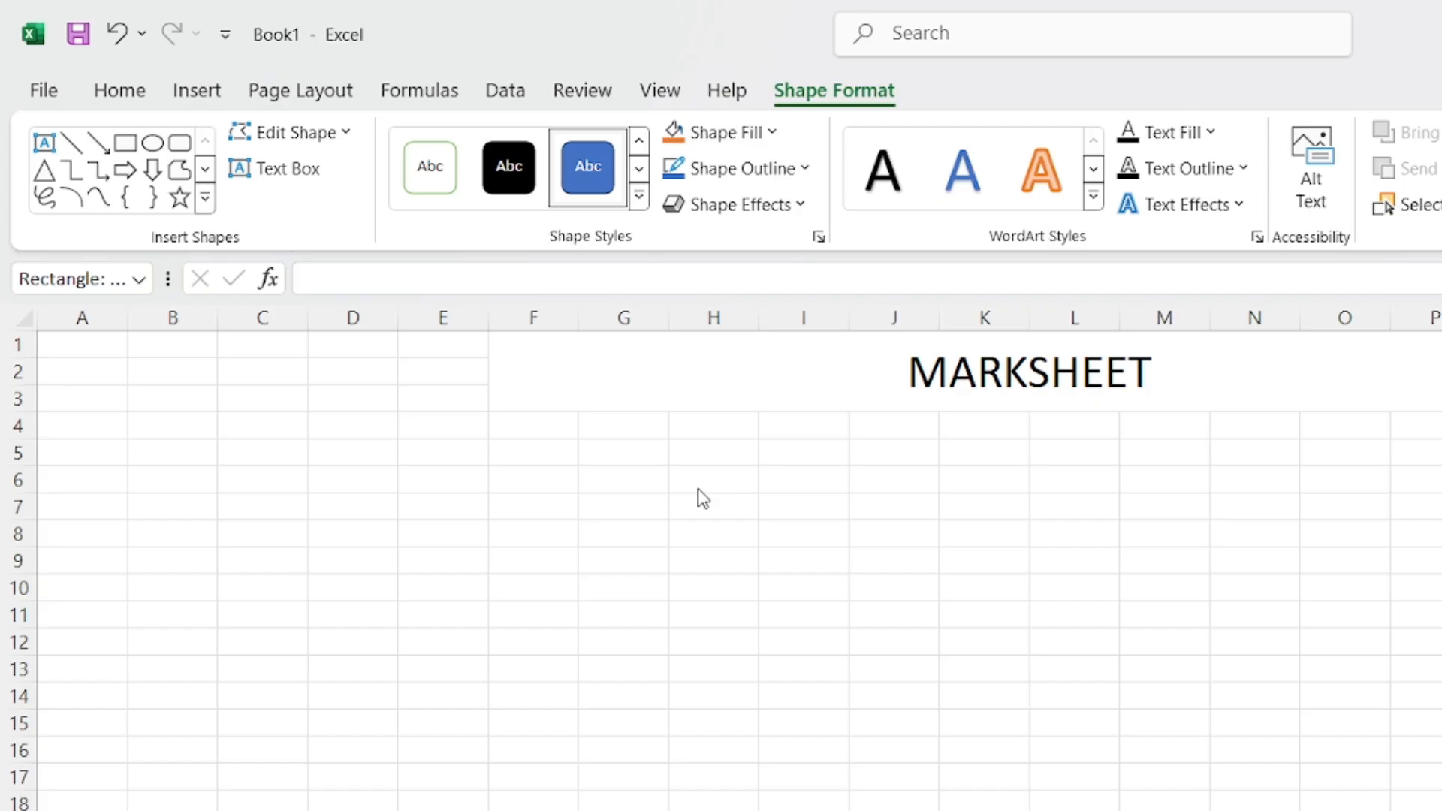
left_click(1160, 545)
left_click(1201, 810)
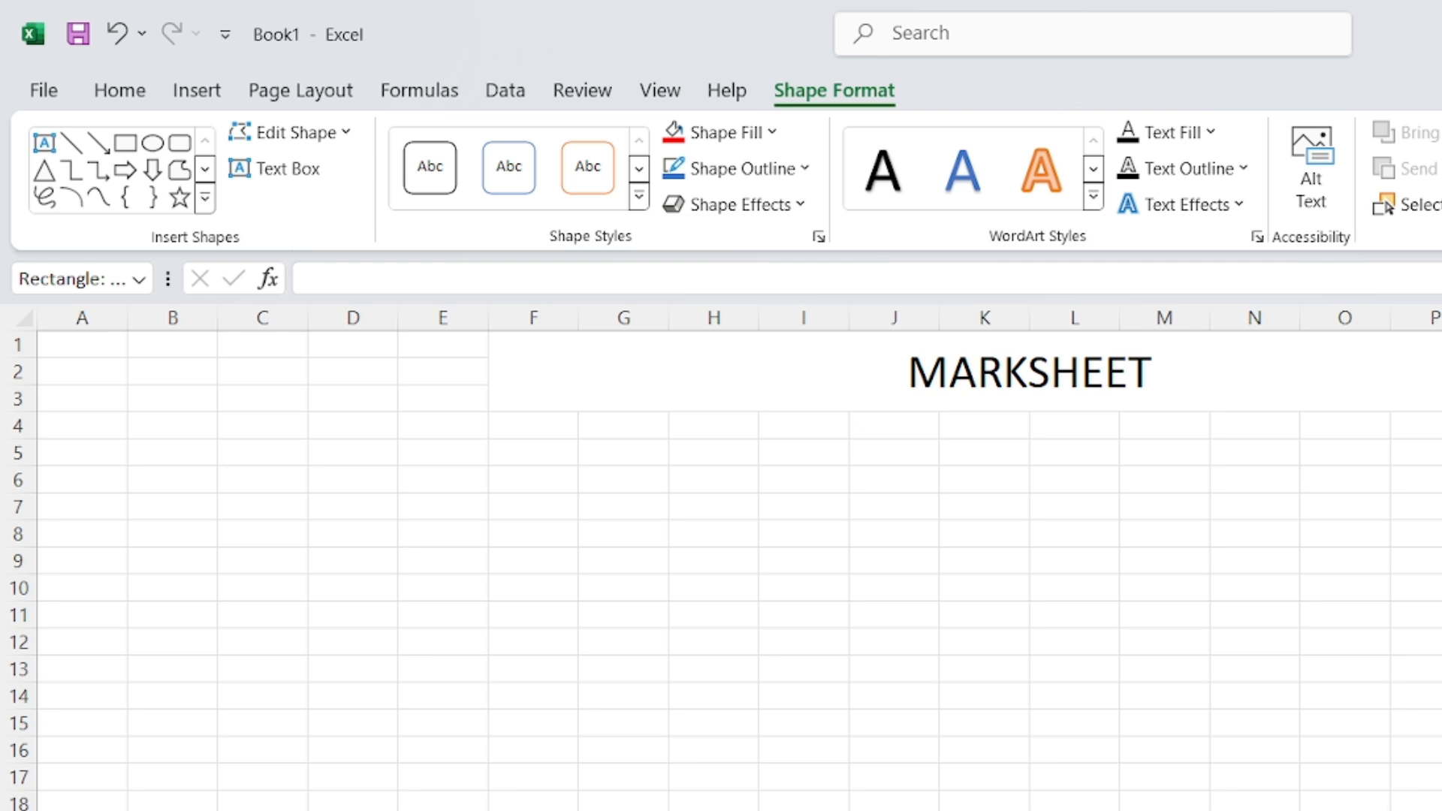
key("ctrl+k")
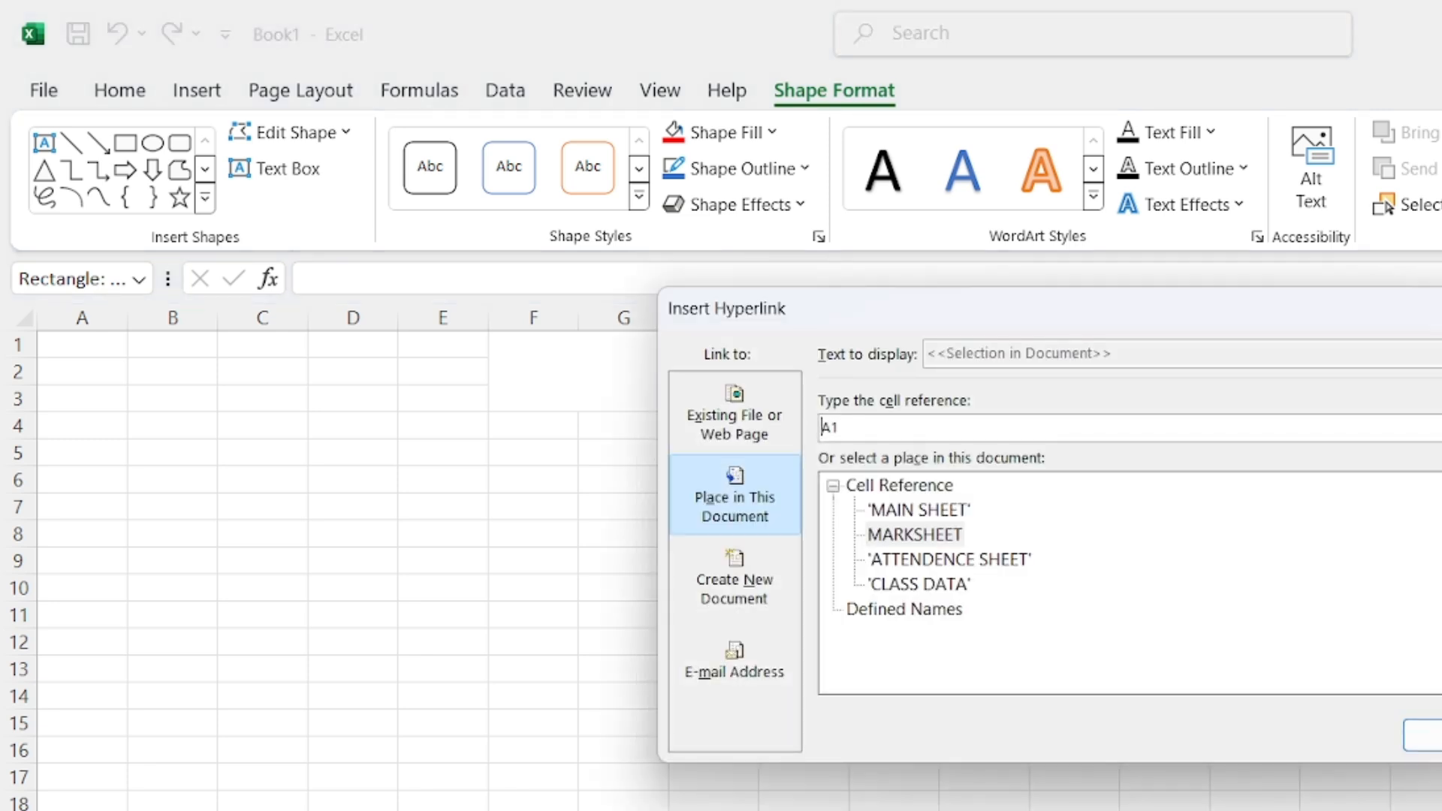
Link the red rectangle to the 'MAIN SHEET' sheet under Place in This Document and confirm
left_click(905, 513)
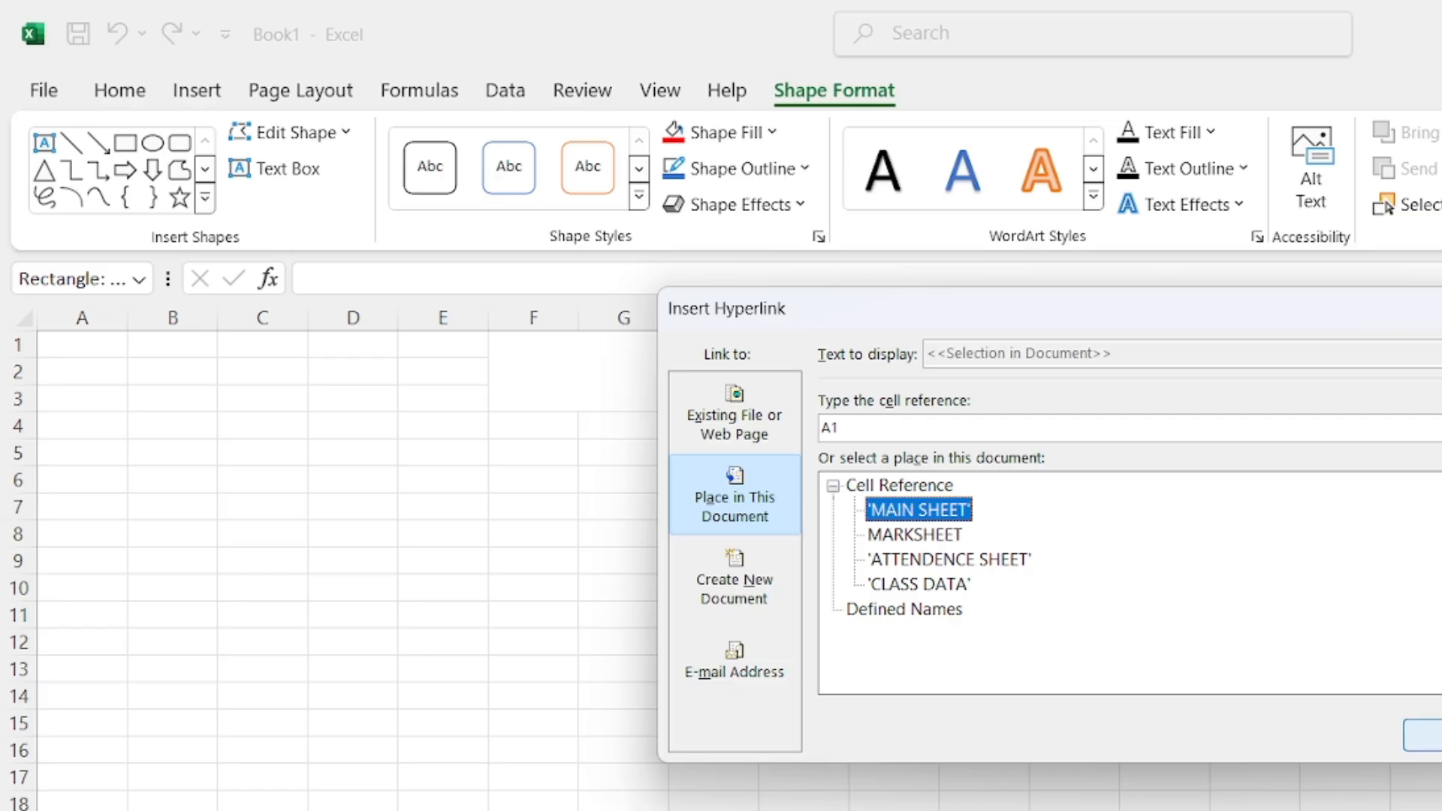
left_click(1422, 734)
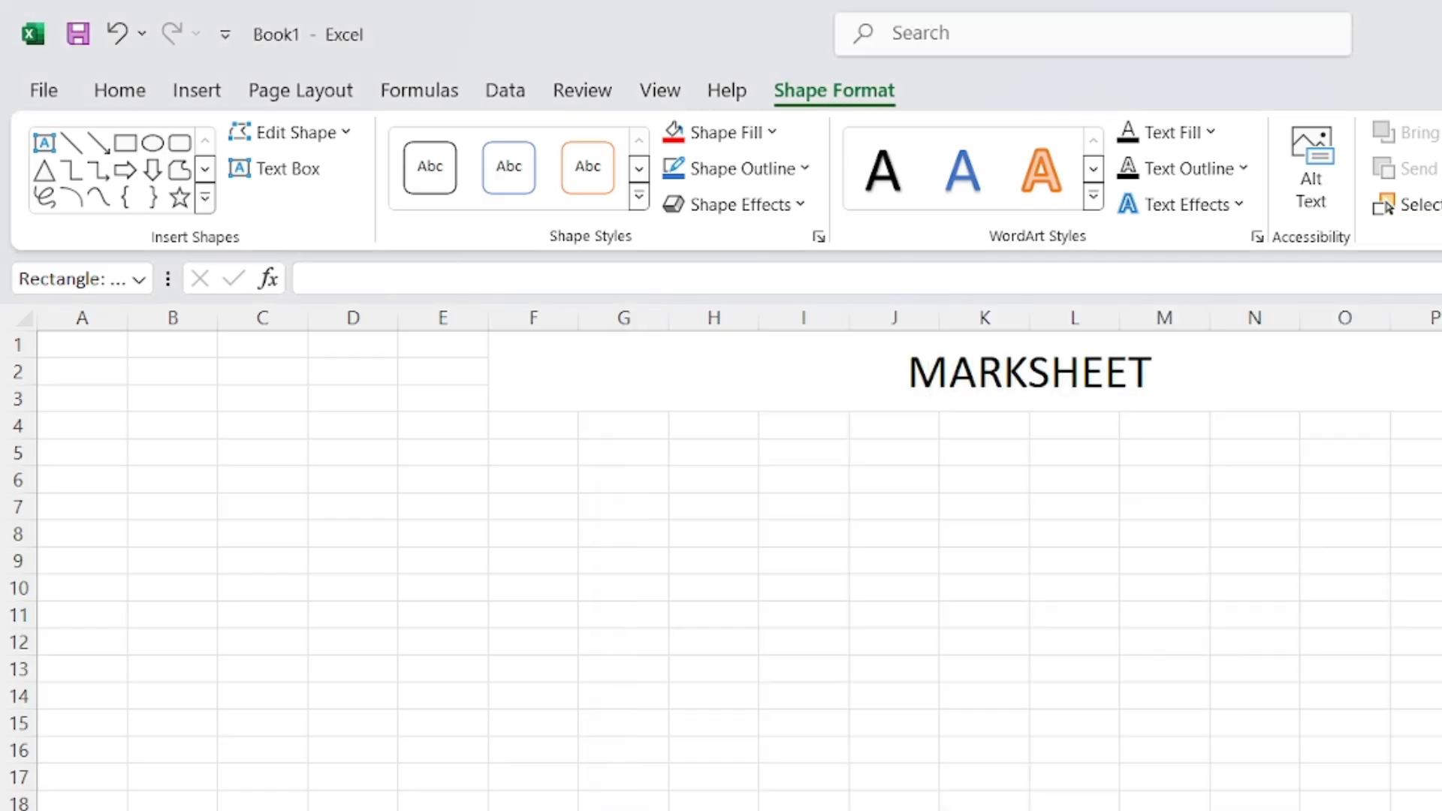
left_click(1416, 749)
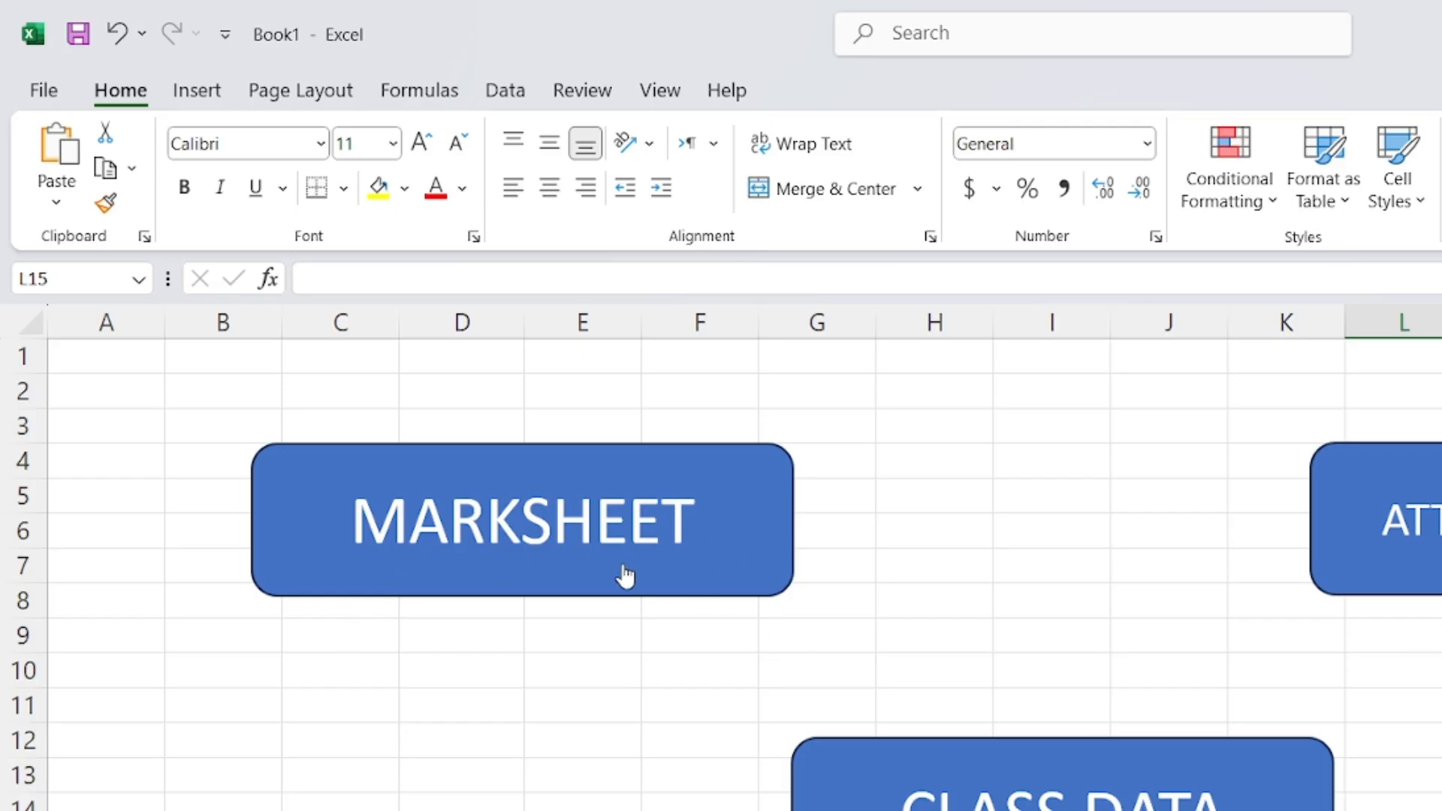
Follow the MARKSHEET button's link to its sheet, then select and clear a cell range
left_click(524, 551)
left_click_drag(520, 485, 1380, 666)
left_click(1438, 561)
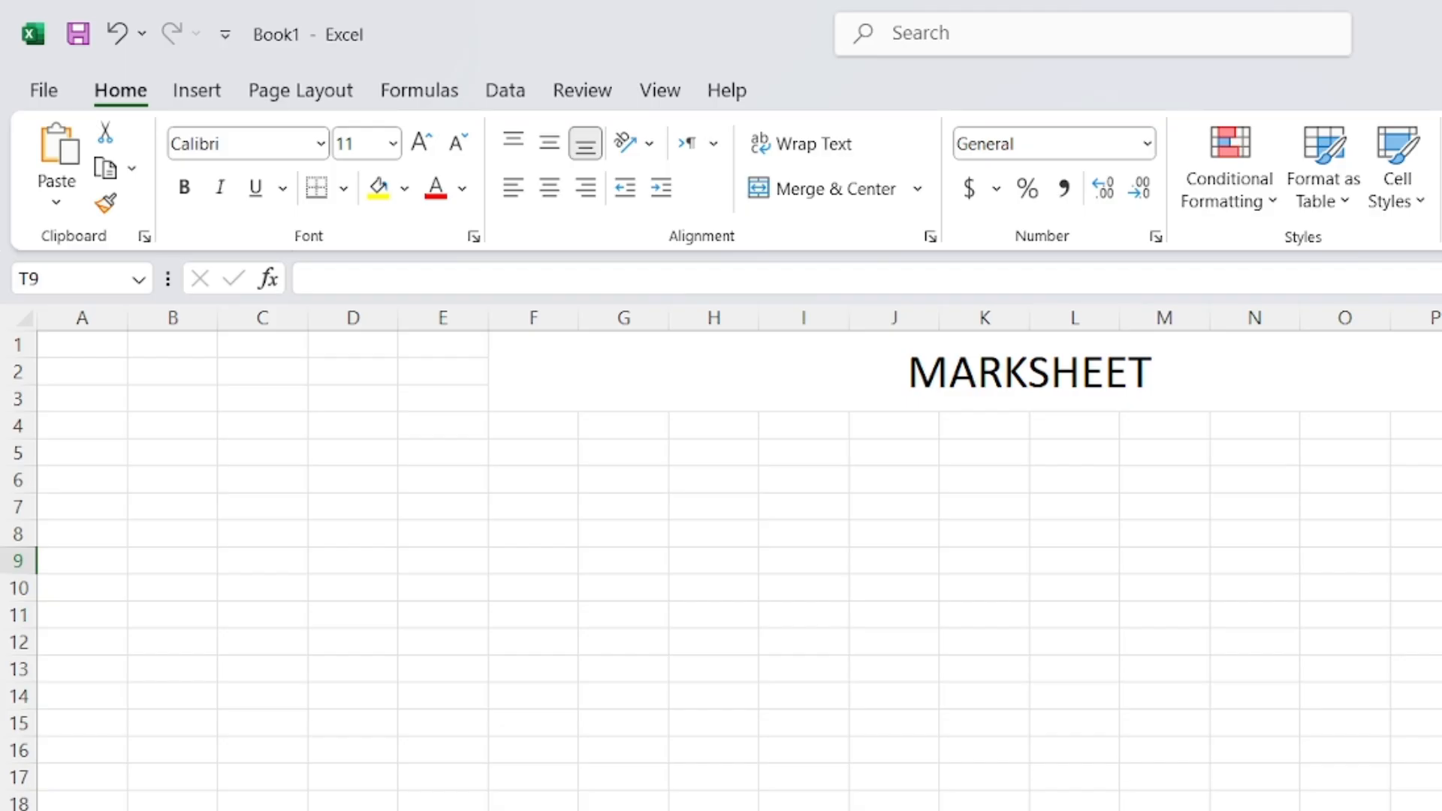
Cycle through the main, ATTENDENCE SHEET and CLASS DATA sheets, ending on MARKSHEET
key("ctrl+Page_Up")
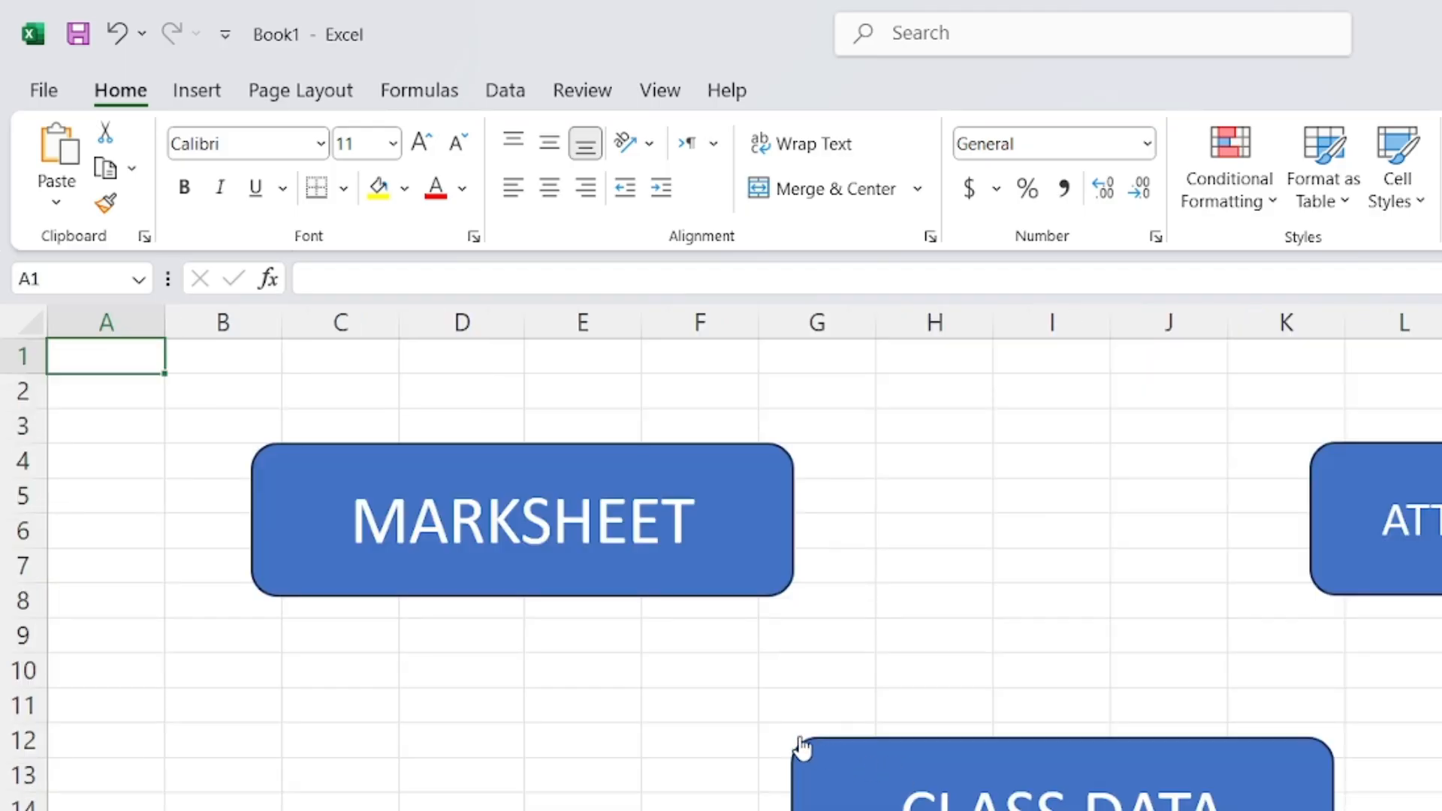
key("ctrl+Page_Down")
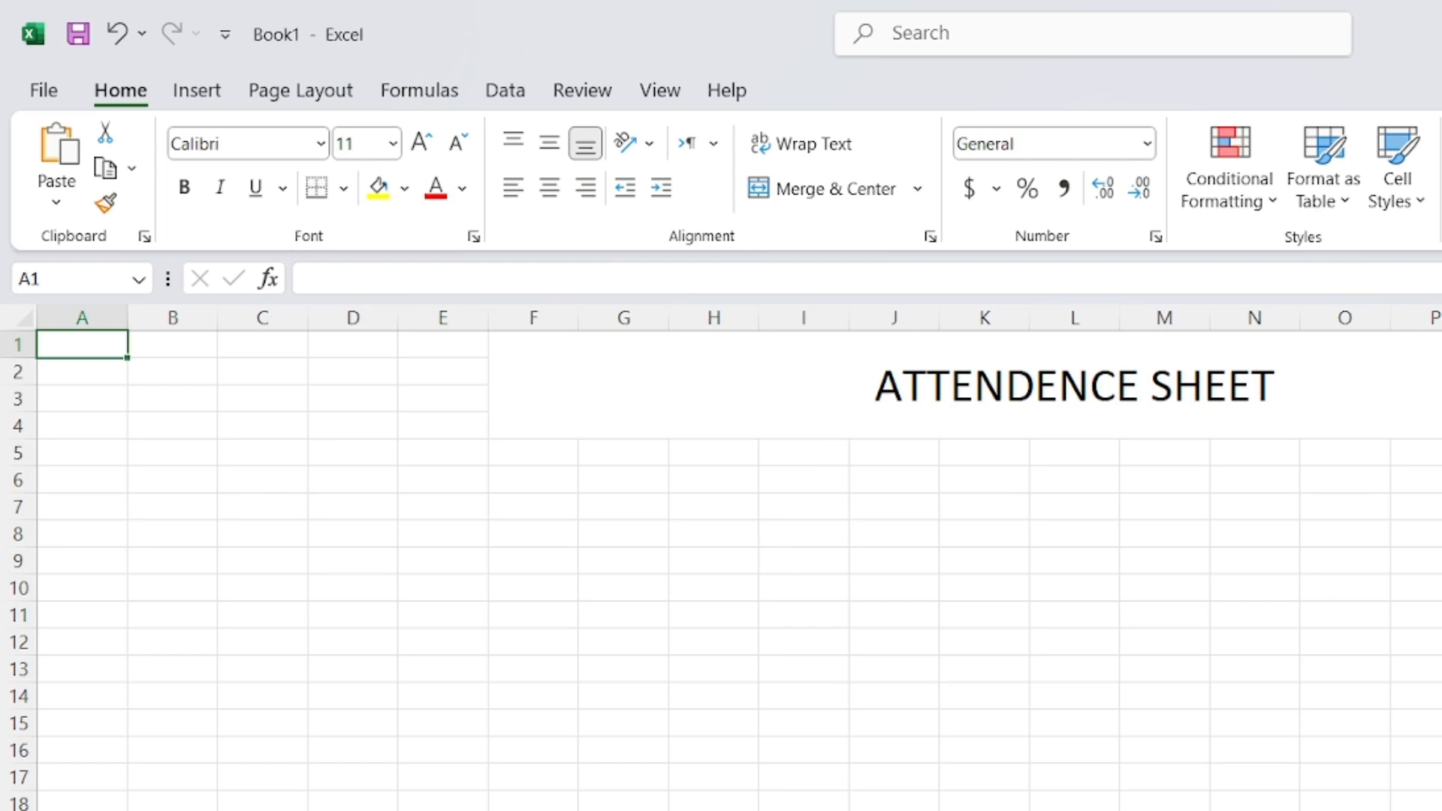
key("ctrl+Page_Down")
key("ctrl+Page_Up")
key("ctrl+Page_Down")
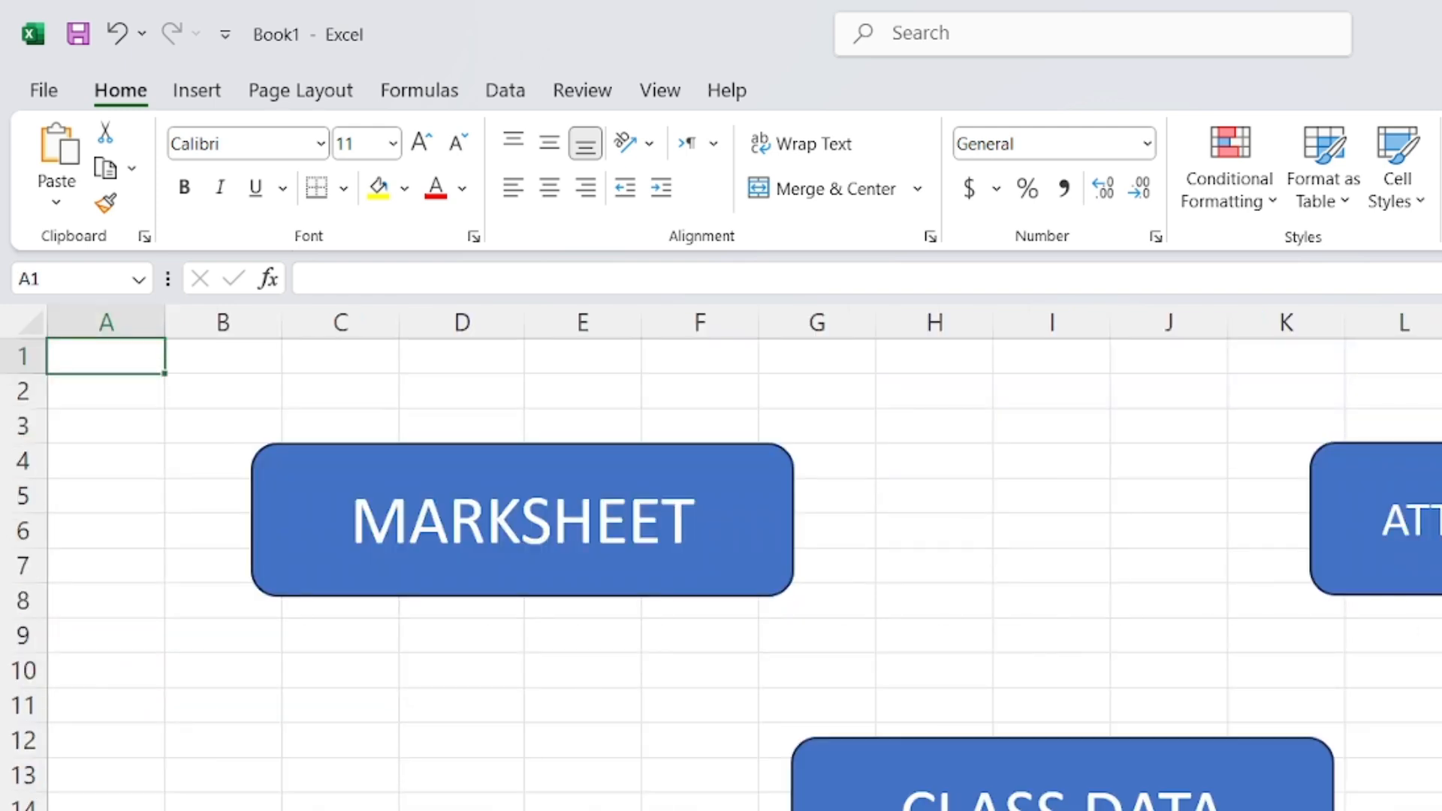
key("ctrl+Page_Down")
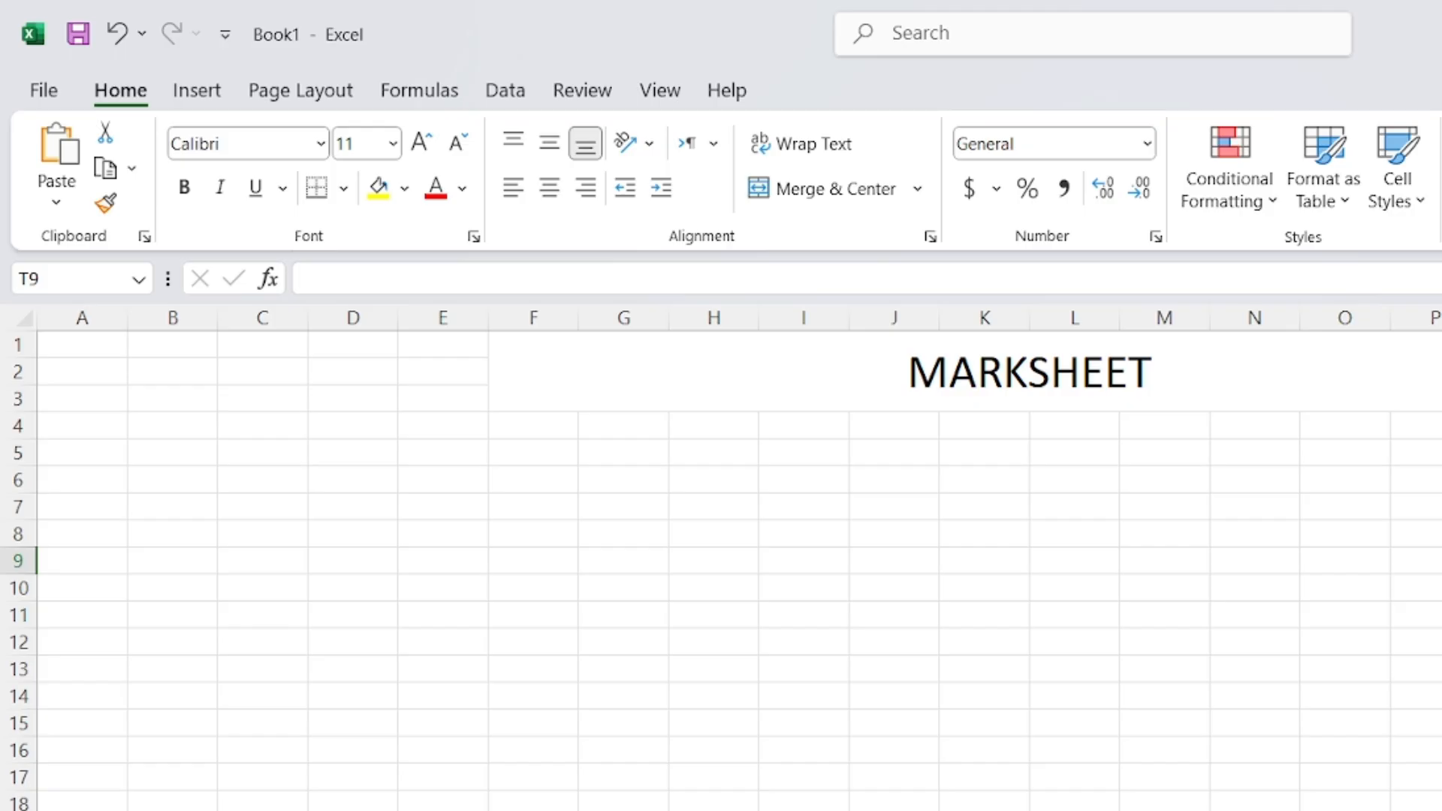
Glance at the Google Meet window, then minimize it to return to Excel
key("alt+Tab")
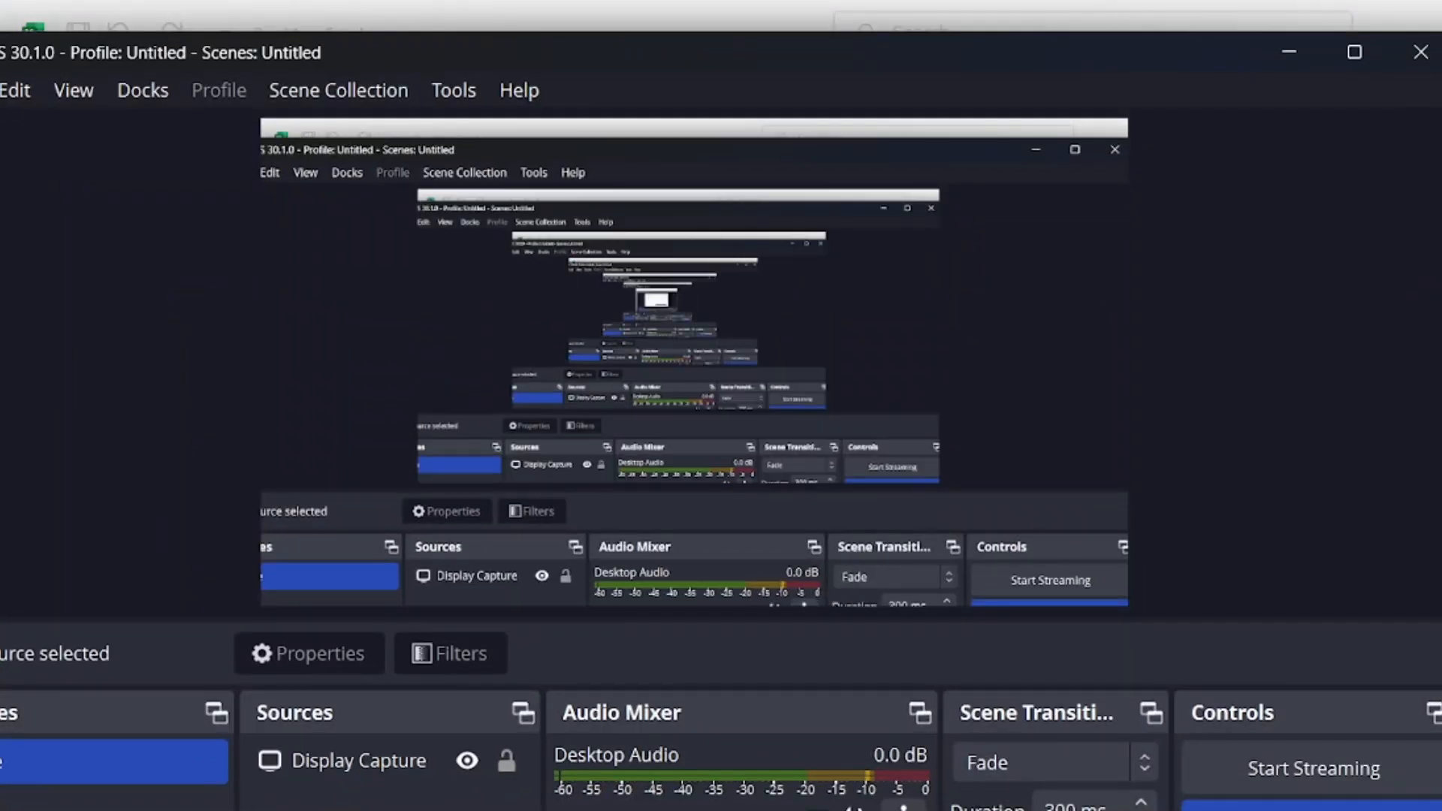
key("alt+Tab")
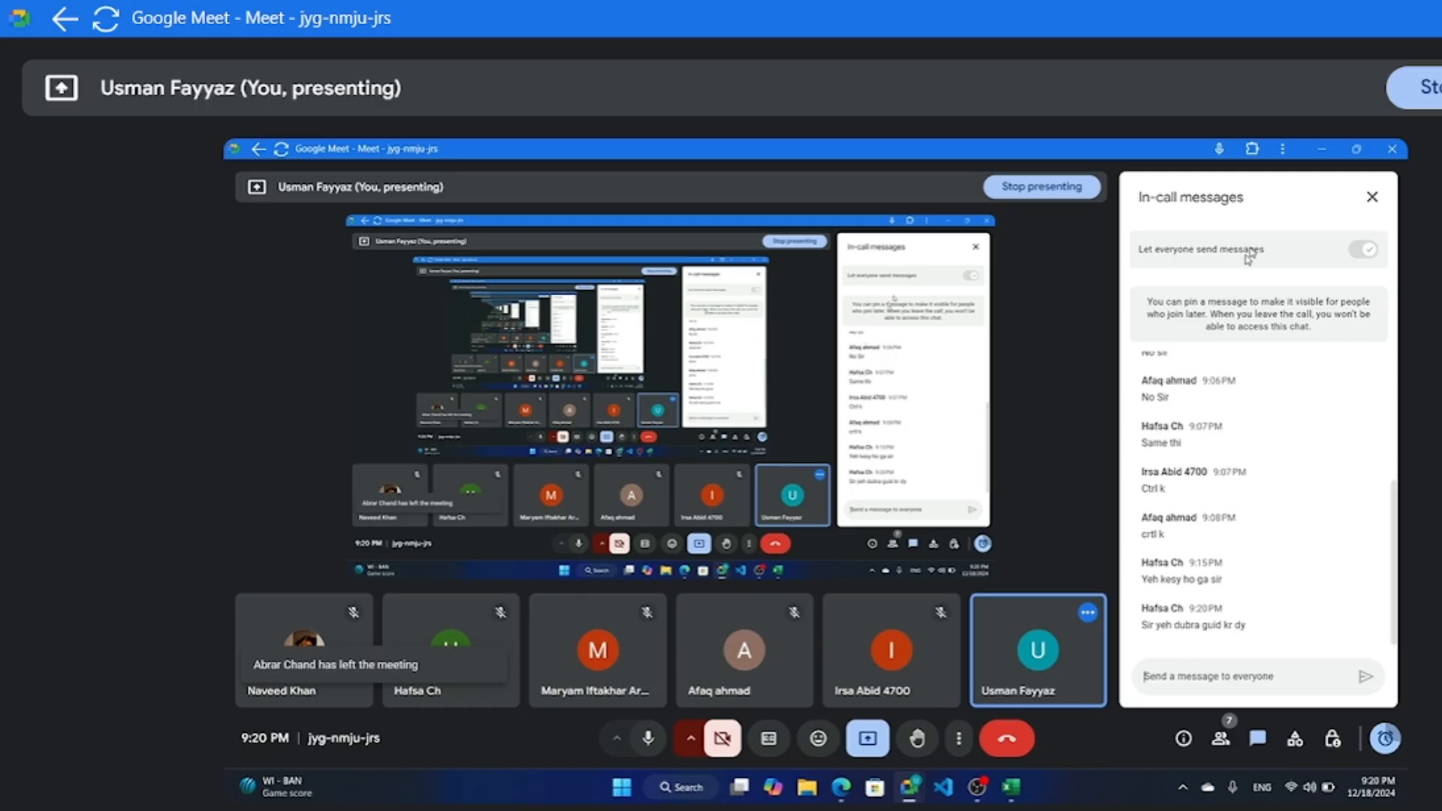
left_click(1321, 148)
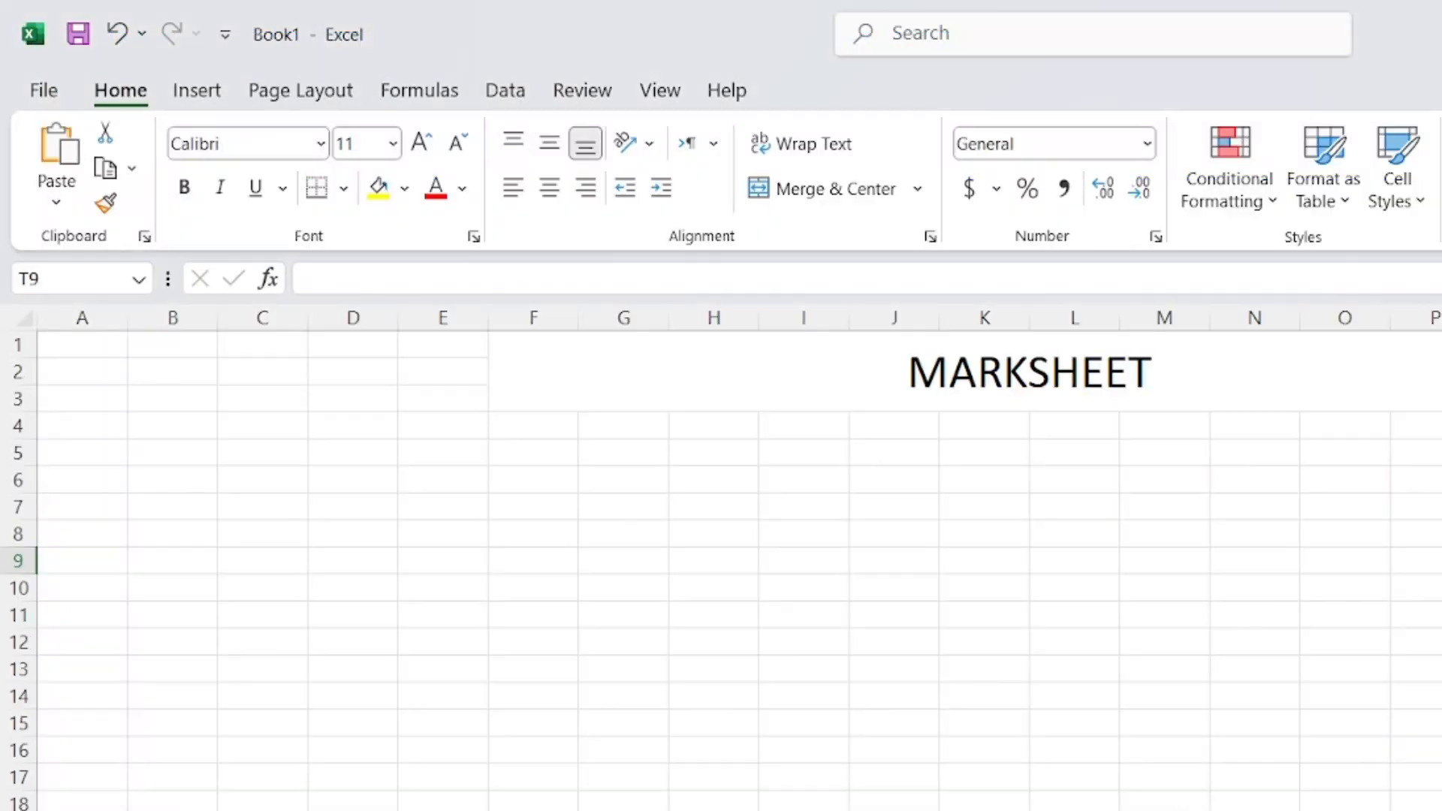
right_click(1136, 375)
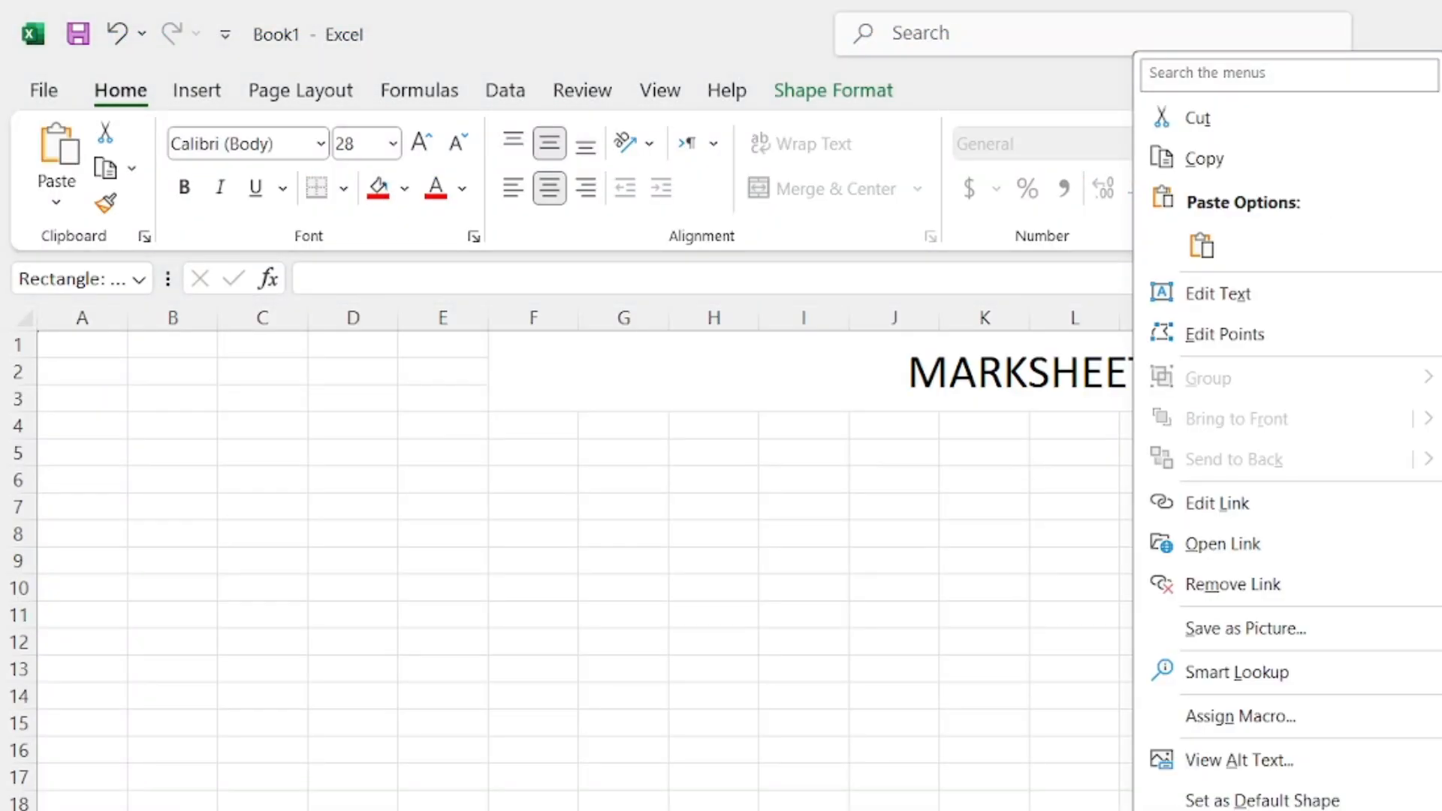
key("Escape")
key("Escape")
left_click(894, 776)
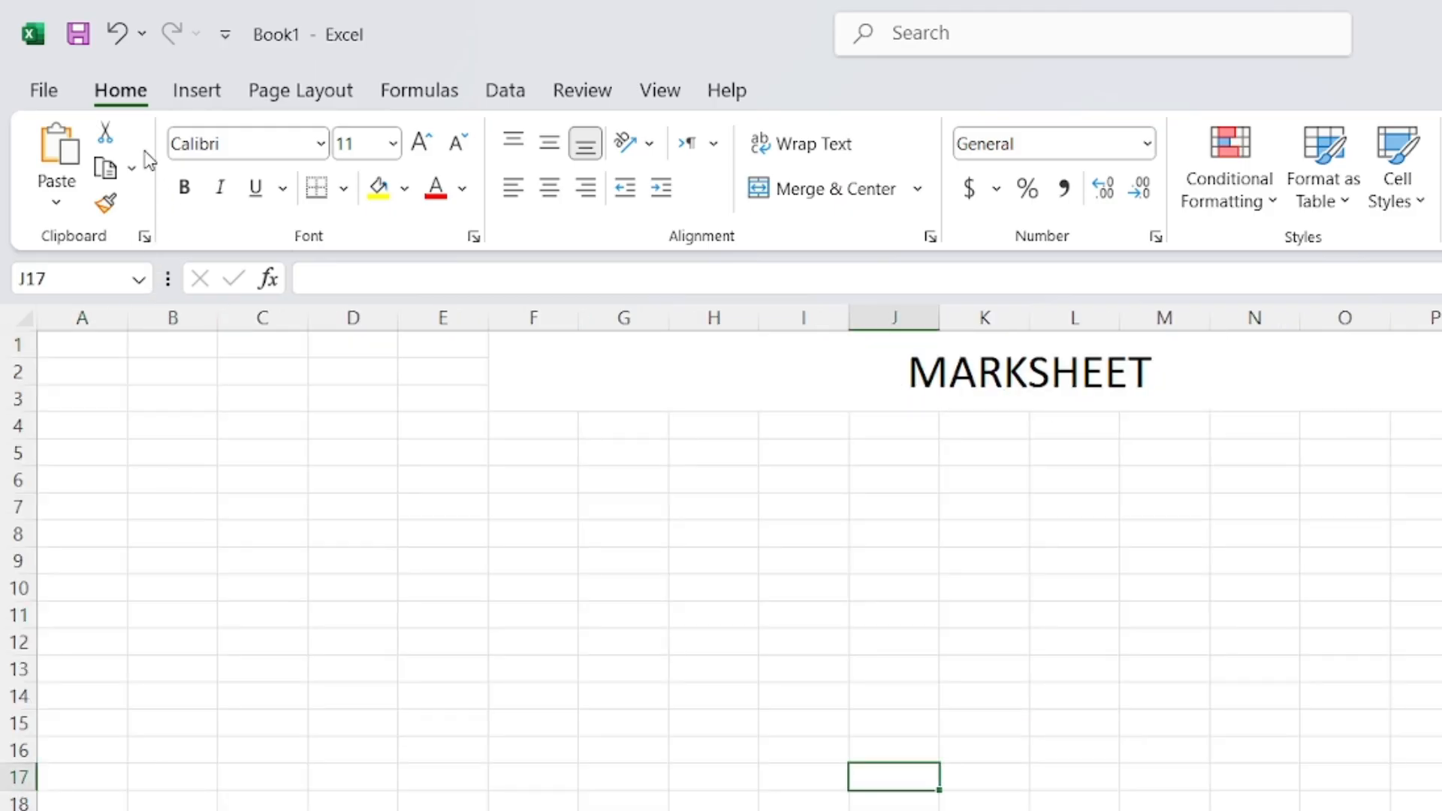
Draw a right block arrow near the bottom of MARKSHEET, shift and rotate it, then edit its text
left_click(187, 92)
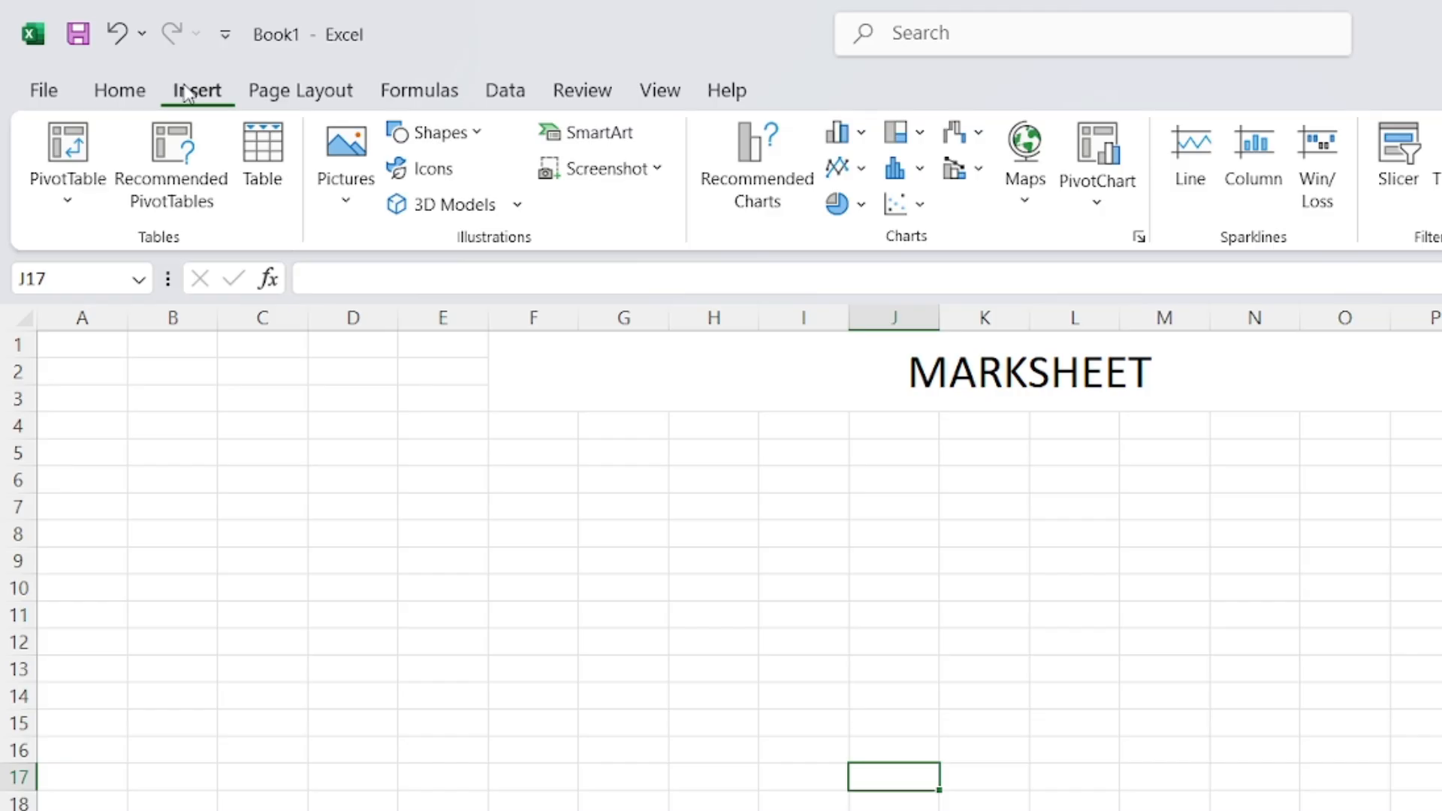
left_click(464, 141)
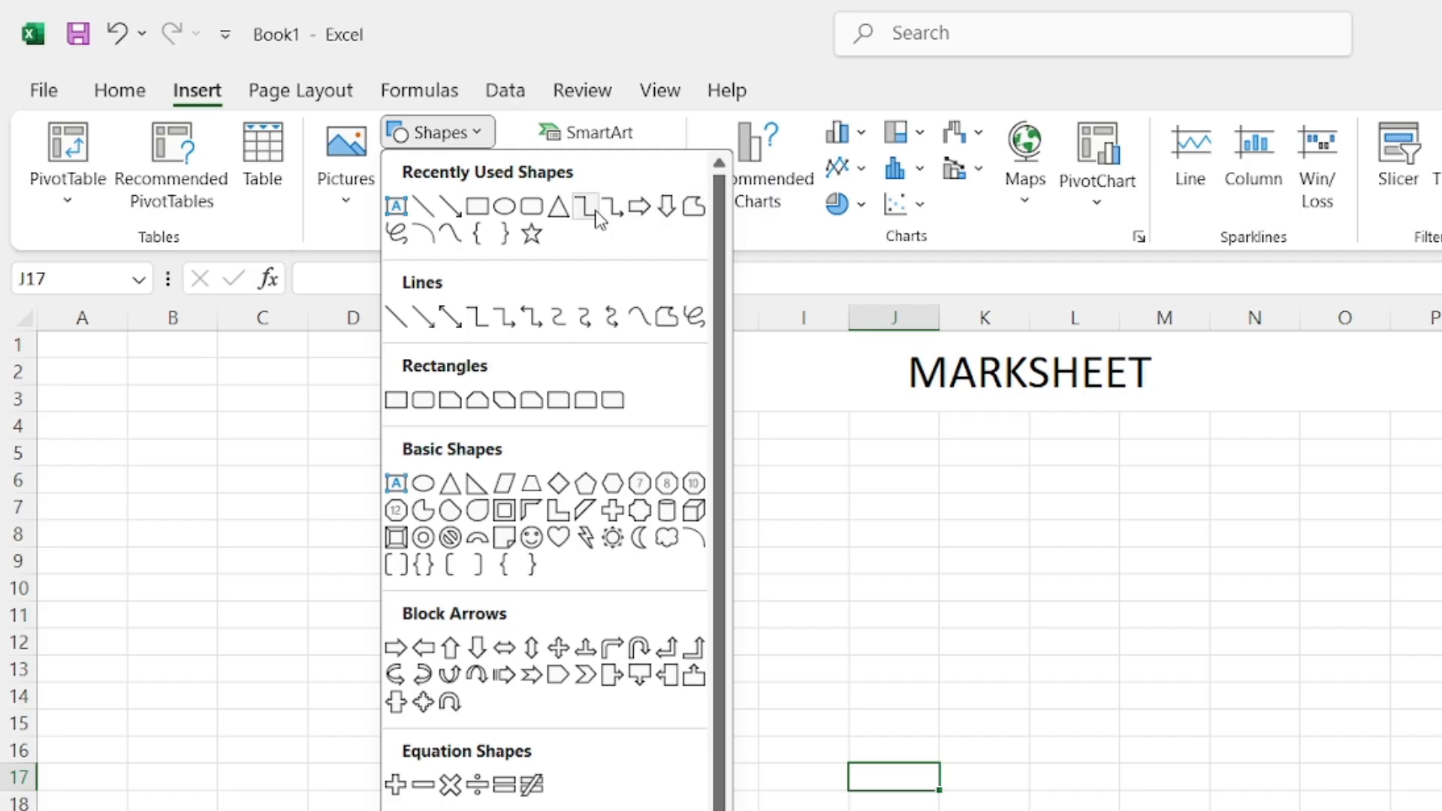
left_click(639, 206)
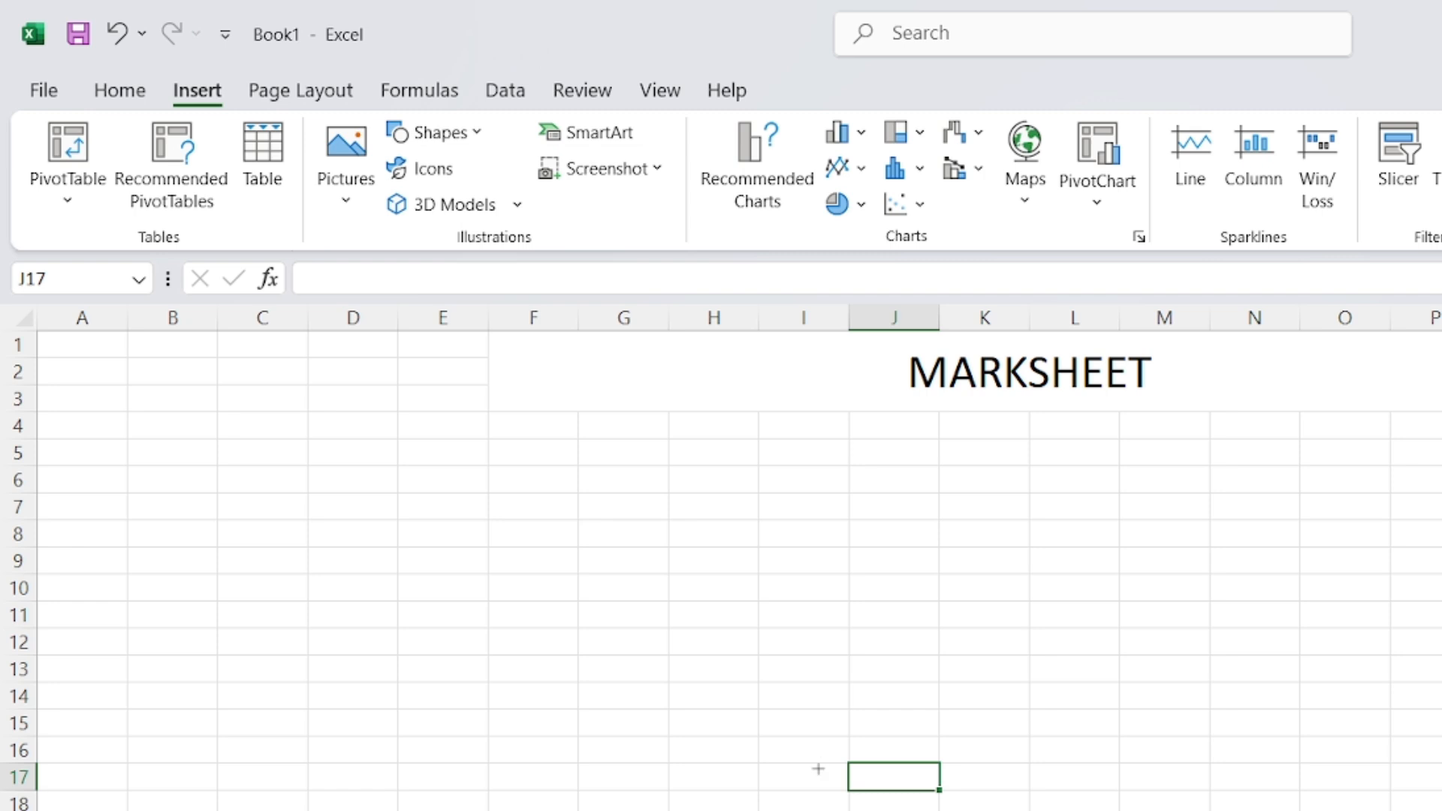
mouse_move(829, 739)
left_mouse_down()
mouse_move(971, 810)
mouse_move(1124, 810)
mouse_move(1069, 810)
left_mouse_up()
mouse_move(949, 810)
left_mouse_down()
mouse_move(1088, 810)
mouse_move(1013, 810)
left_mouse_up()
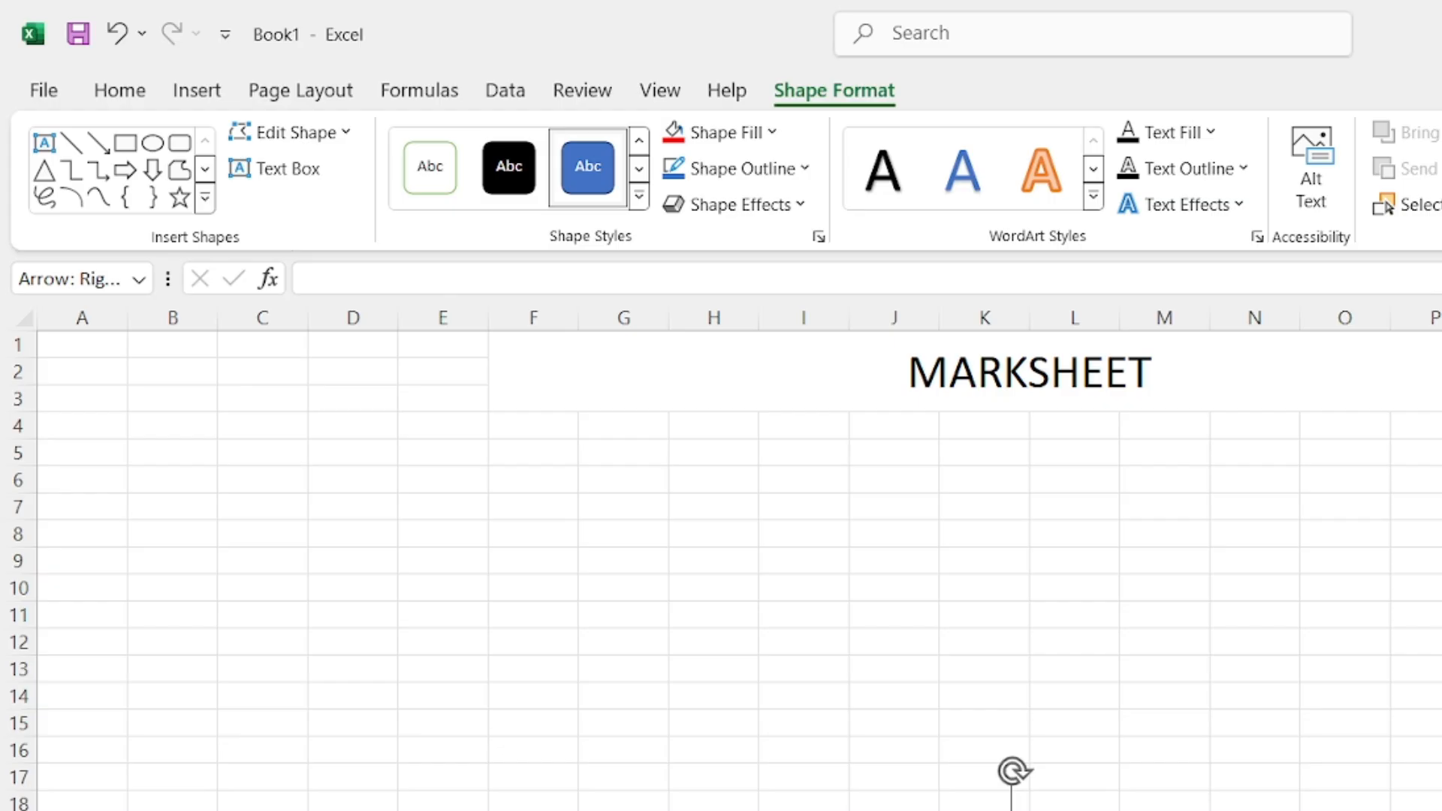
left_click_drag(1014, 772, 983, 798)
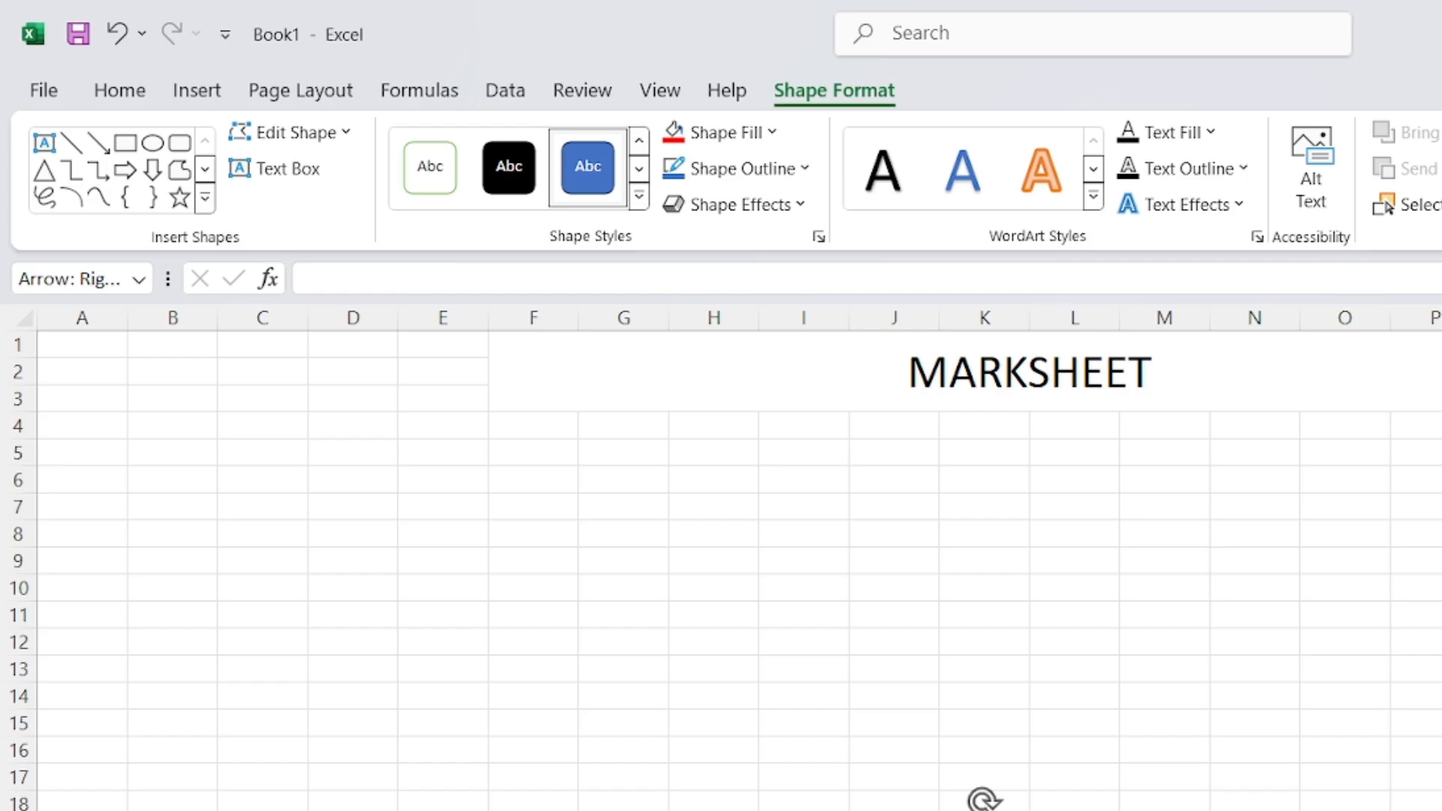
right_click(984, 798)
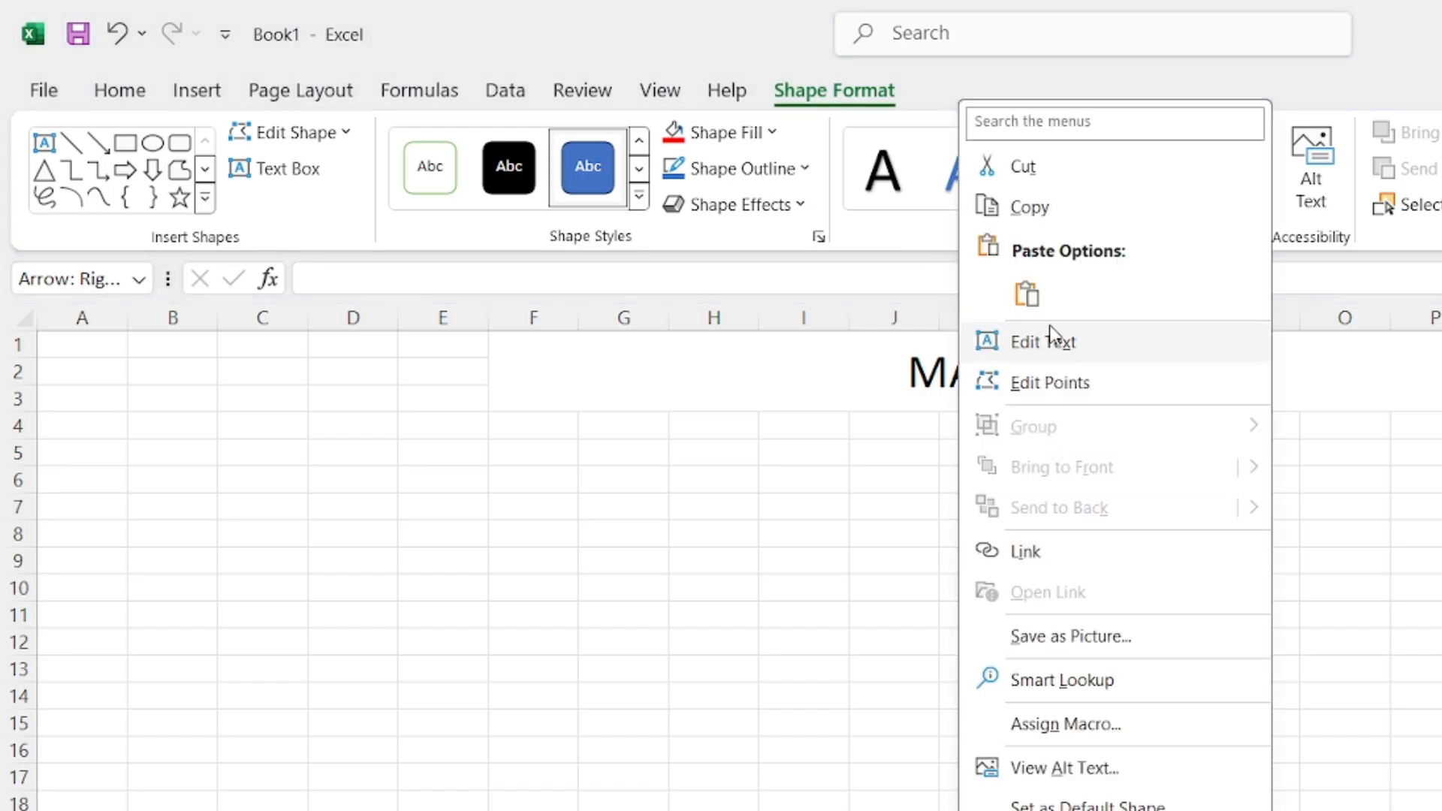
left_click(1010, 350)
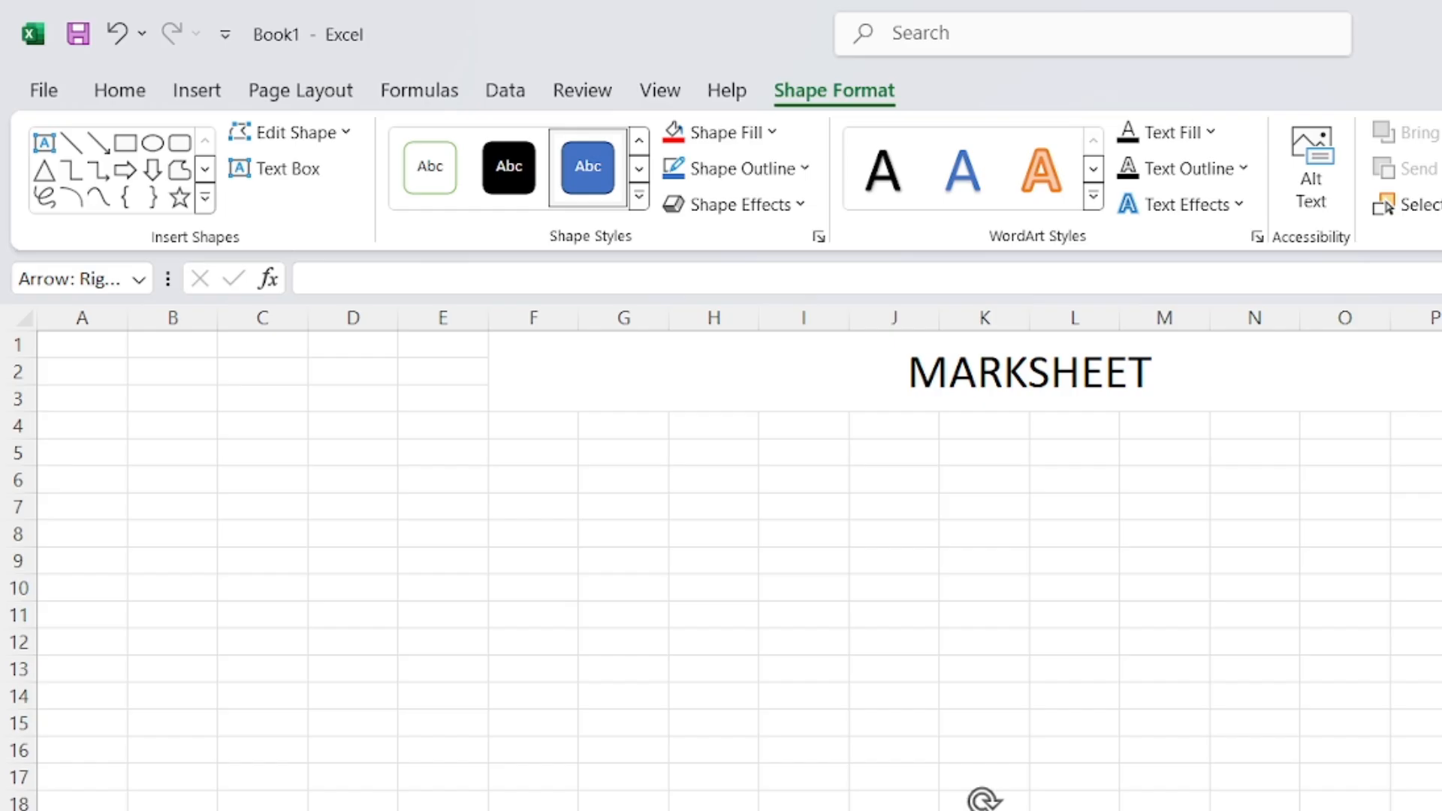
Center the arrow's text and enlarge it to 16 point
left_click(120, 91)
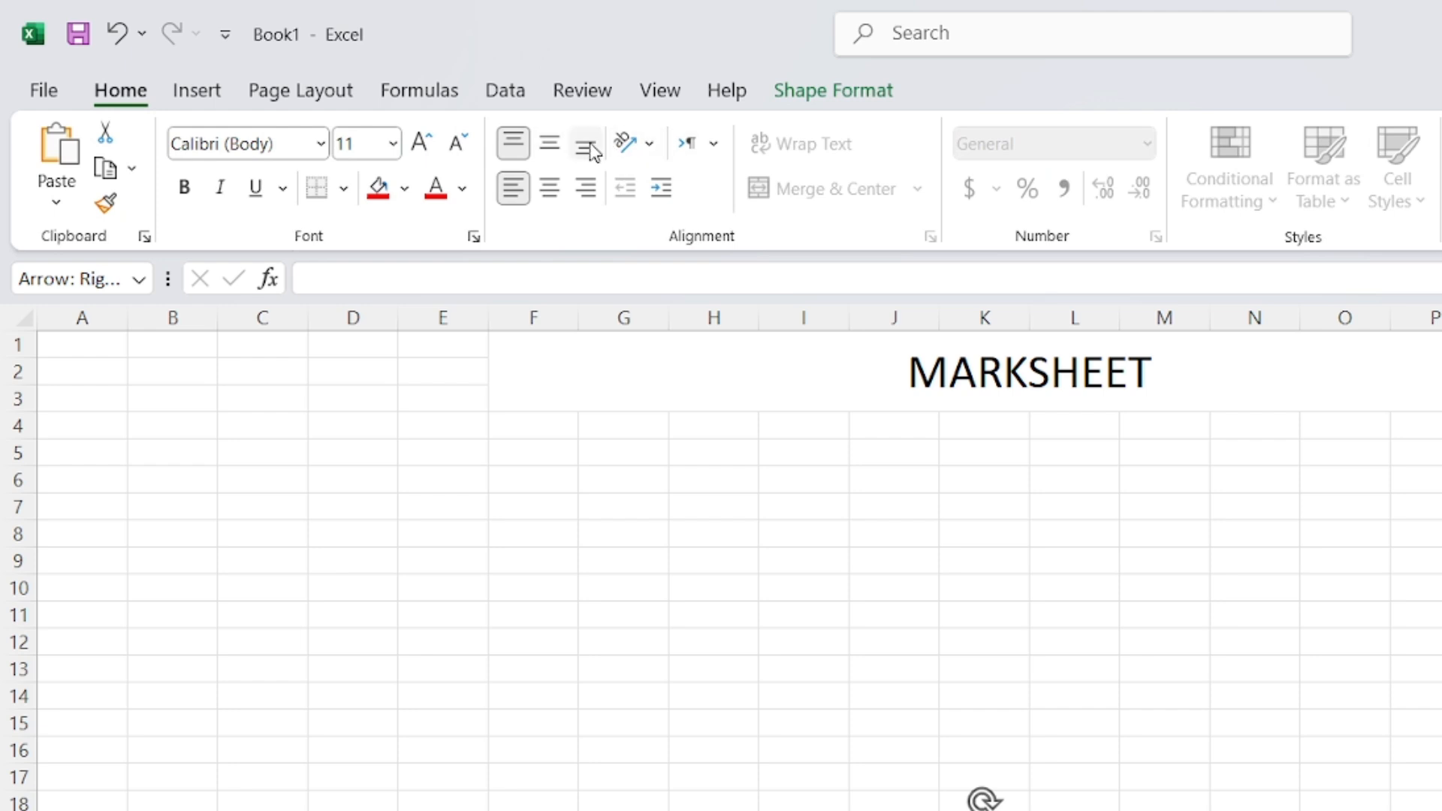
left_click(548, 193)
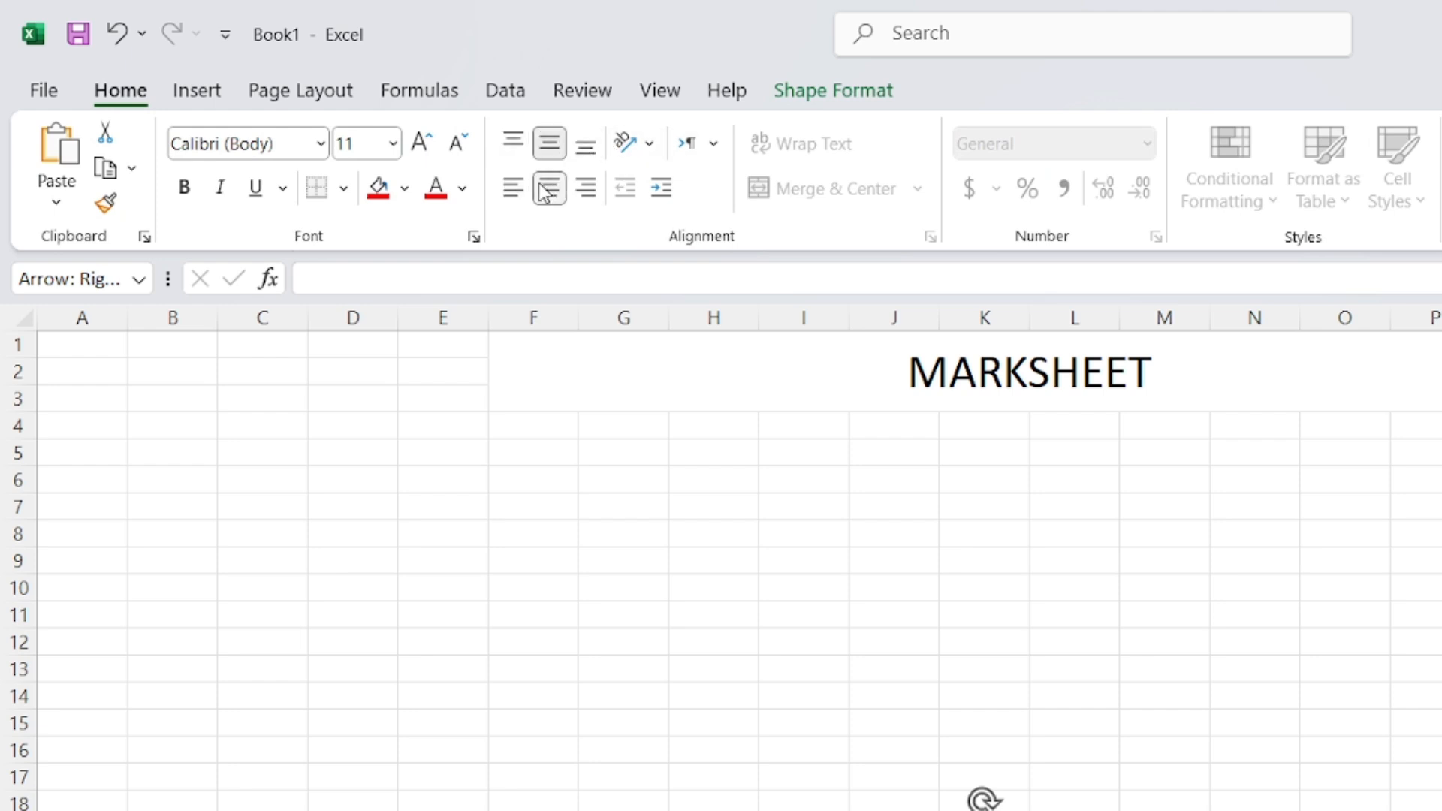
left_click(420, 154)
left_click(420, 154)
left_click(420, 154)
Fill the arrow with red and reselect it
left_click(841, 88)
left_click(750, 132)
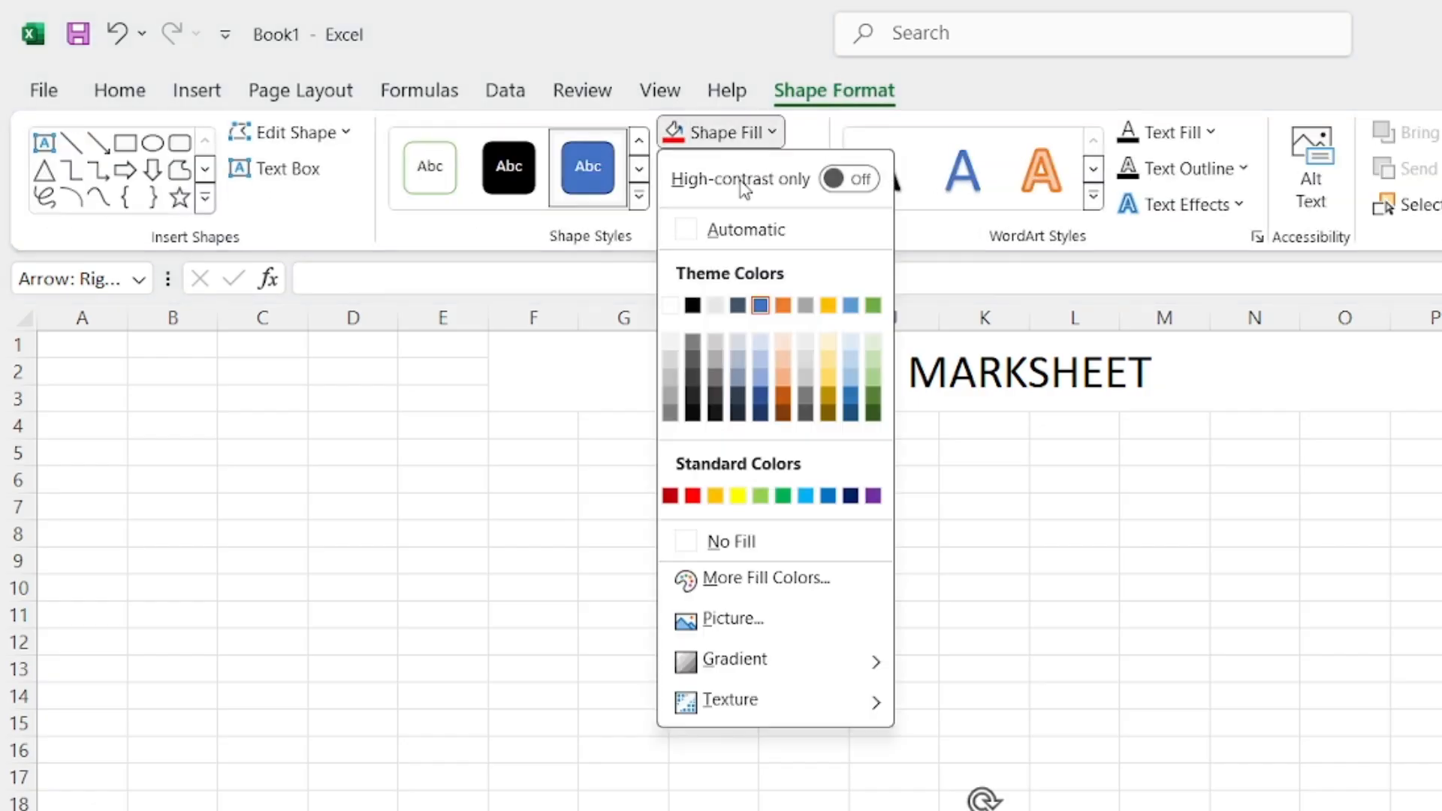
left_click(692, 496)
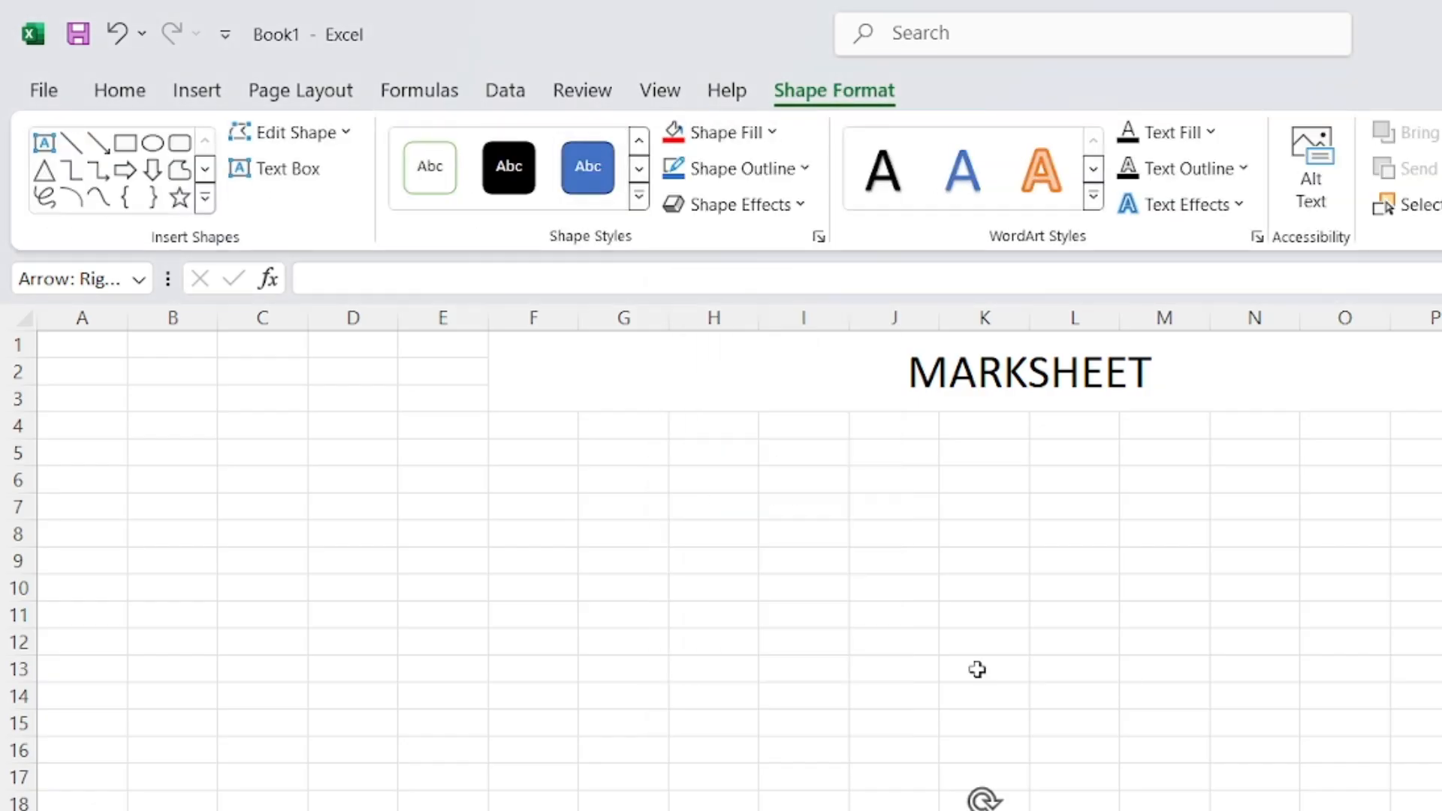
left_click(1254, 807)
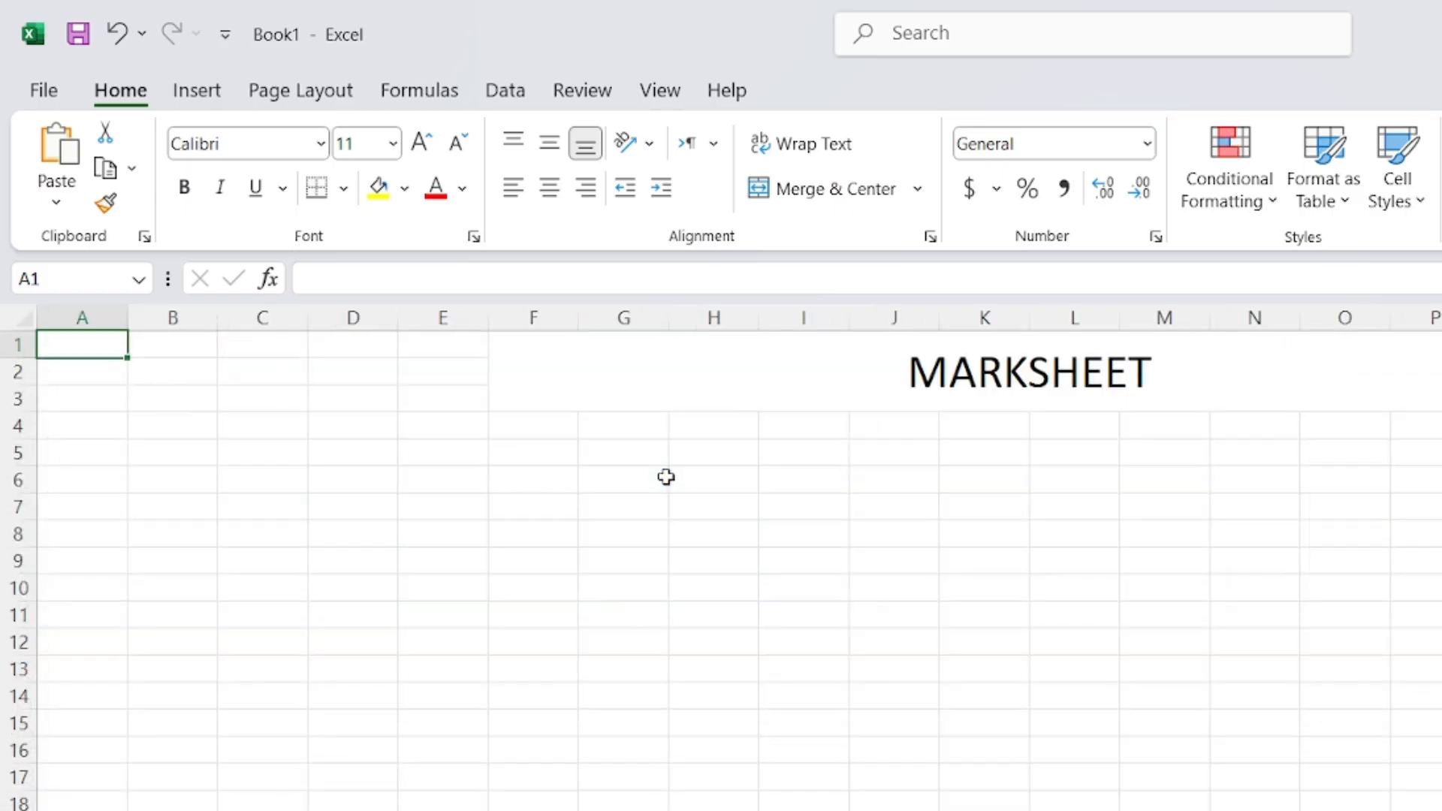
left_click(938, 810)
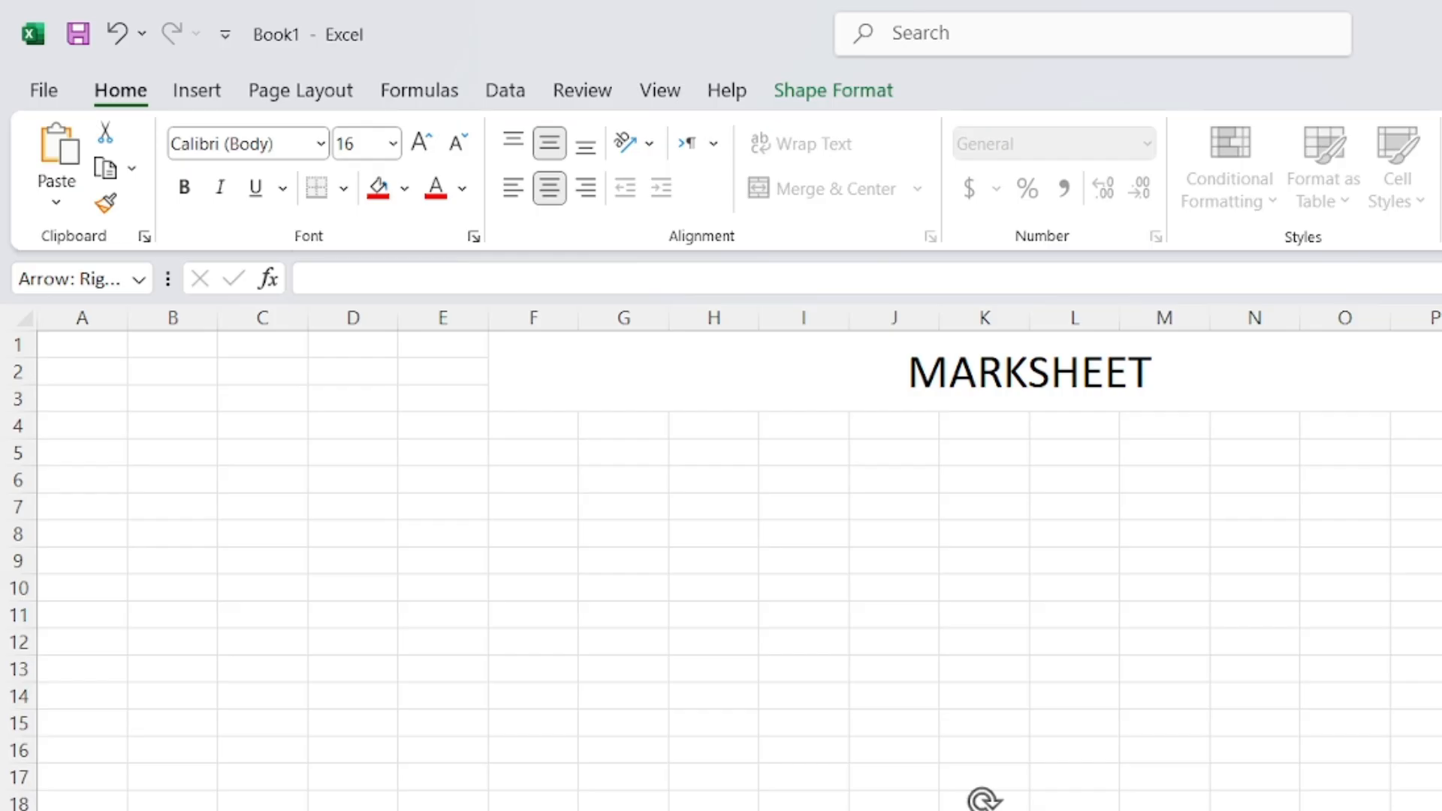
Hyperlink the red arrow to the 'MAIN SHEET' sheet with Ctrl+K, then deselect it
key("ctrl+k")
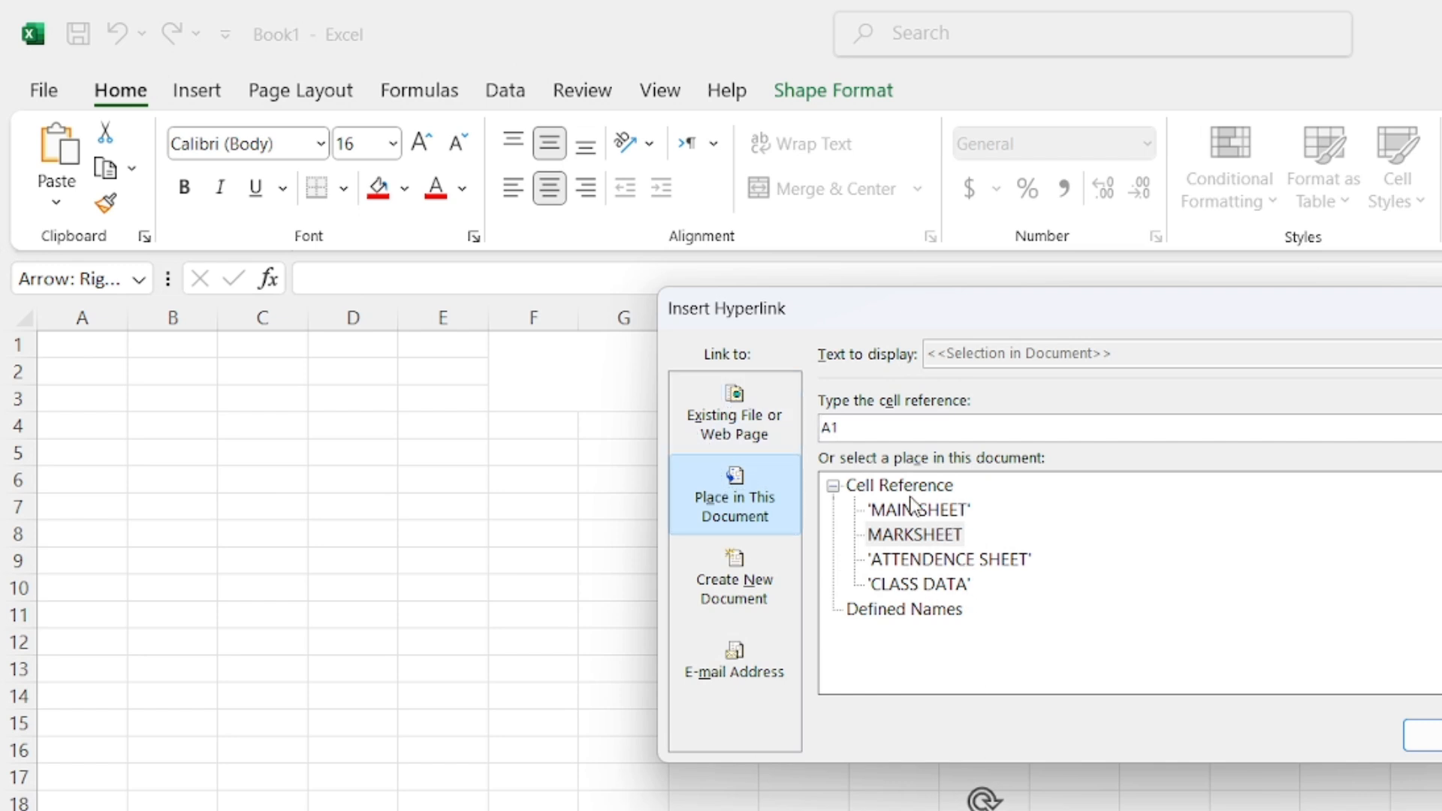
left_click(897, 536)
left_click(930, 562)
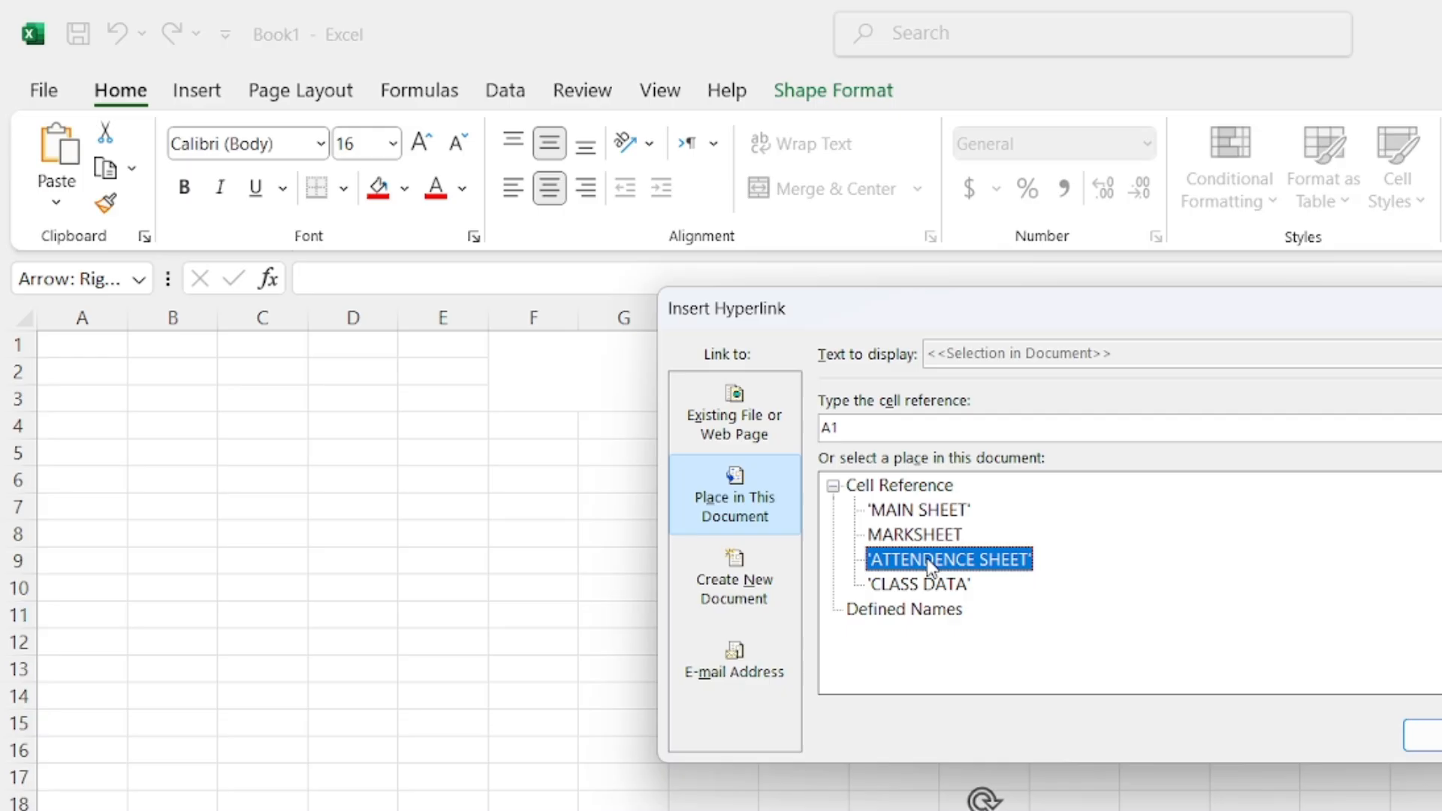
left_click(901, 591)
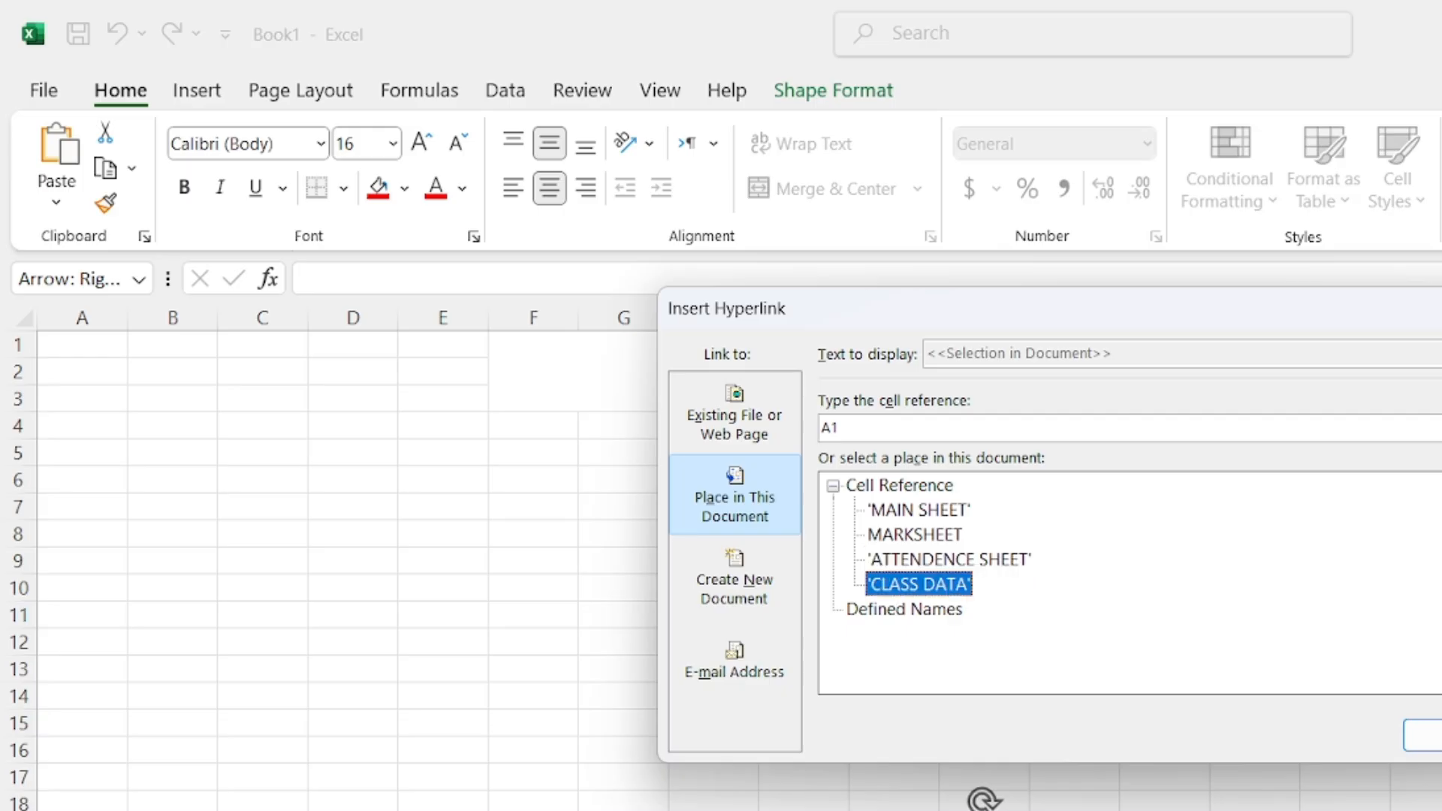
left_click(918, 510)
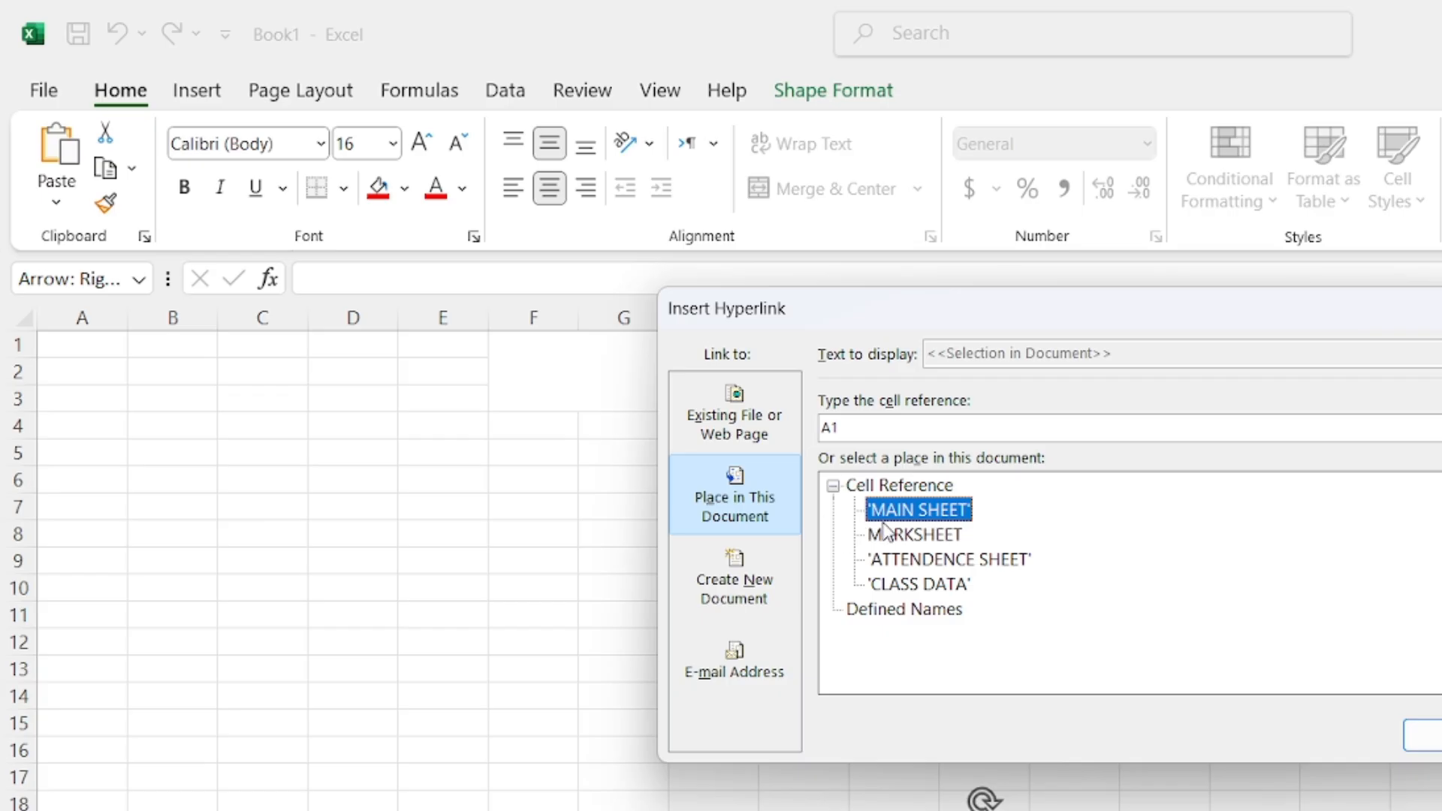
left_click(1416, 736)
left_click(1407, 740)
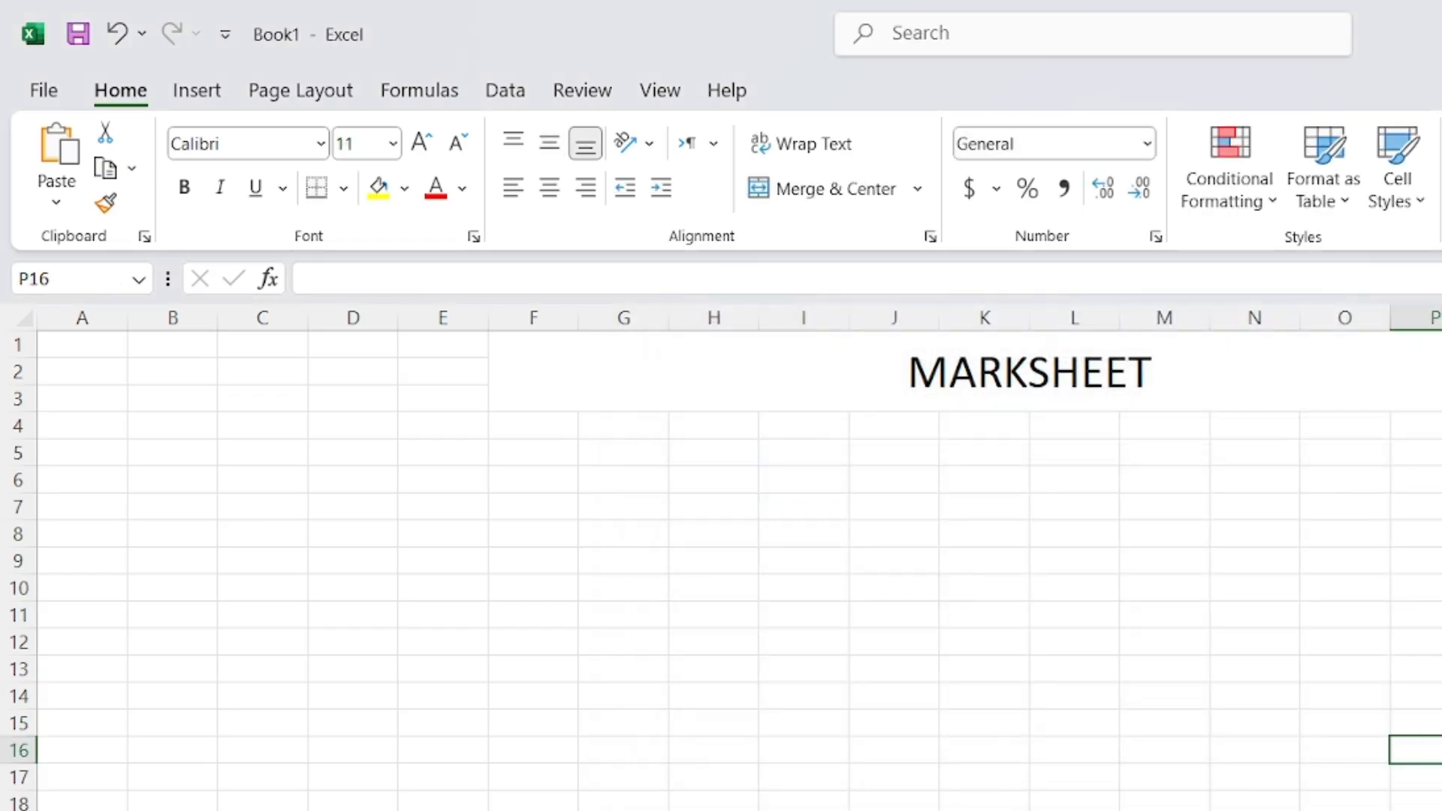
key("ctrl+Page_Up")
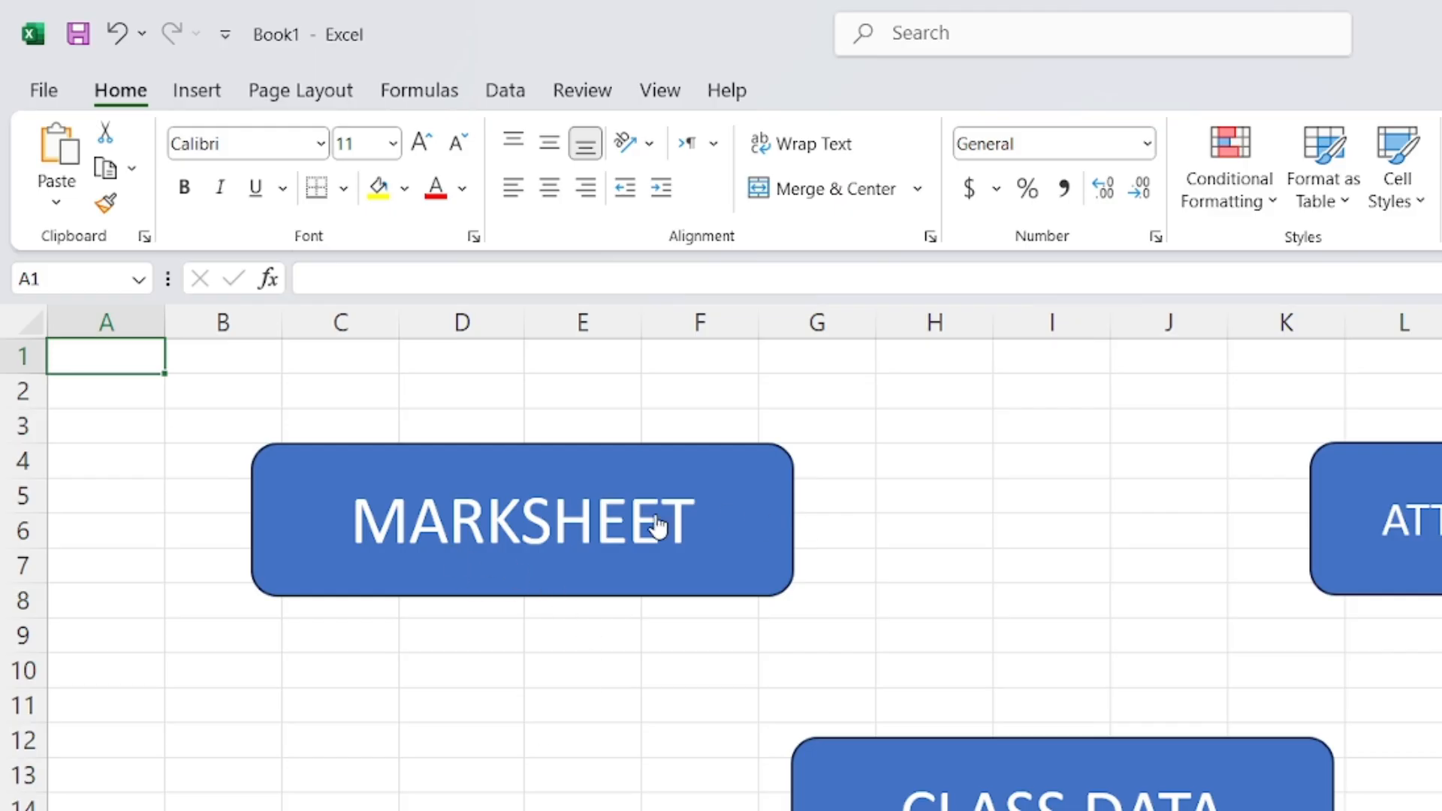
left_click(618, 531)
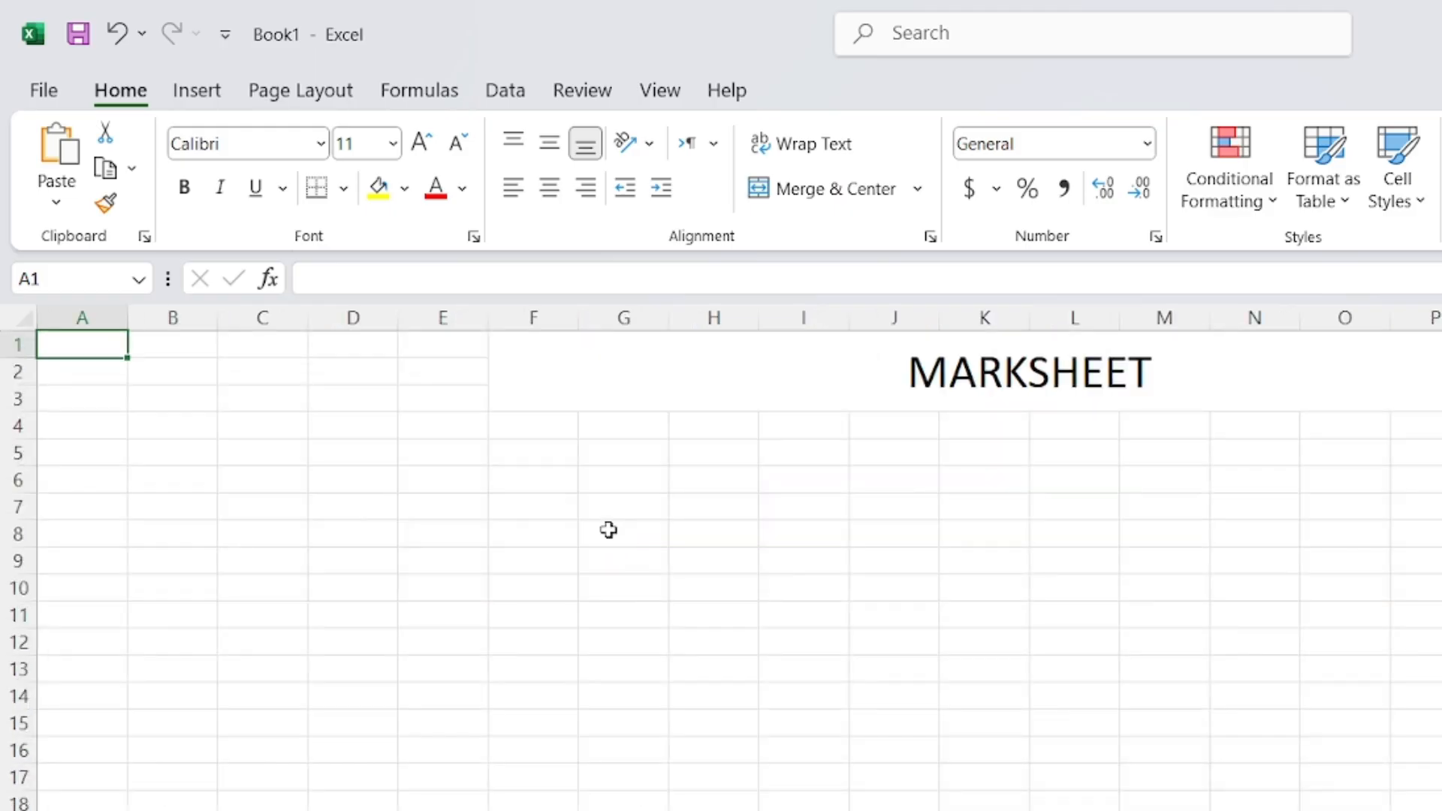
left_click_drag(245, 460, 1303, 736)
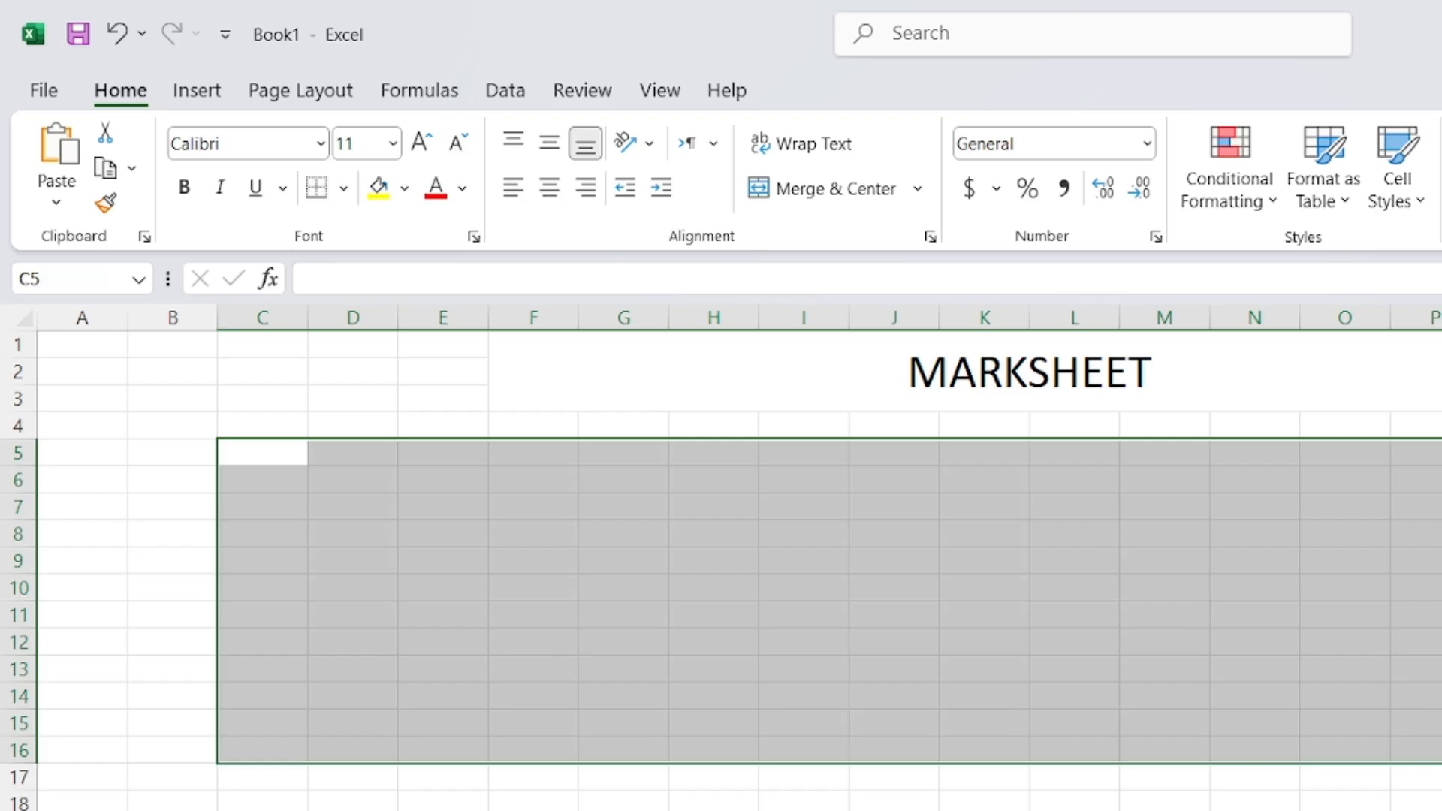
left_click(596, 580)
left_click(1113, 462)
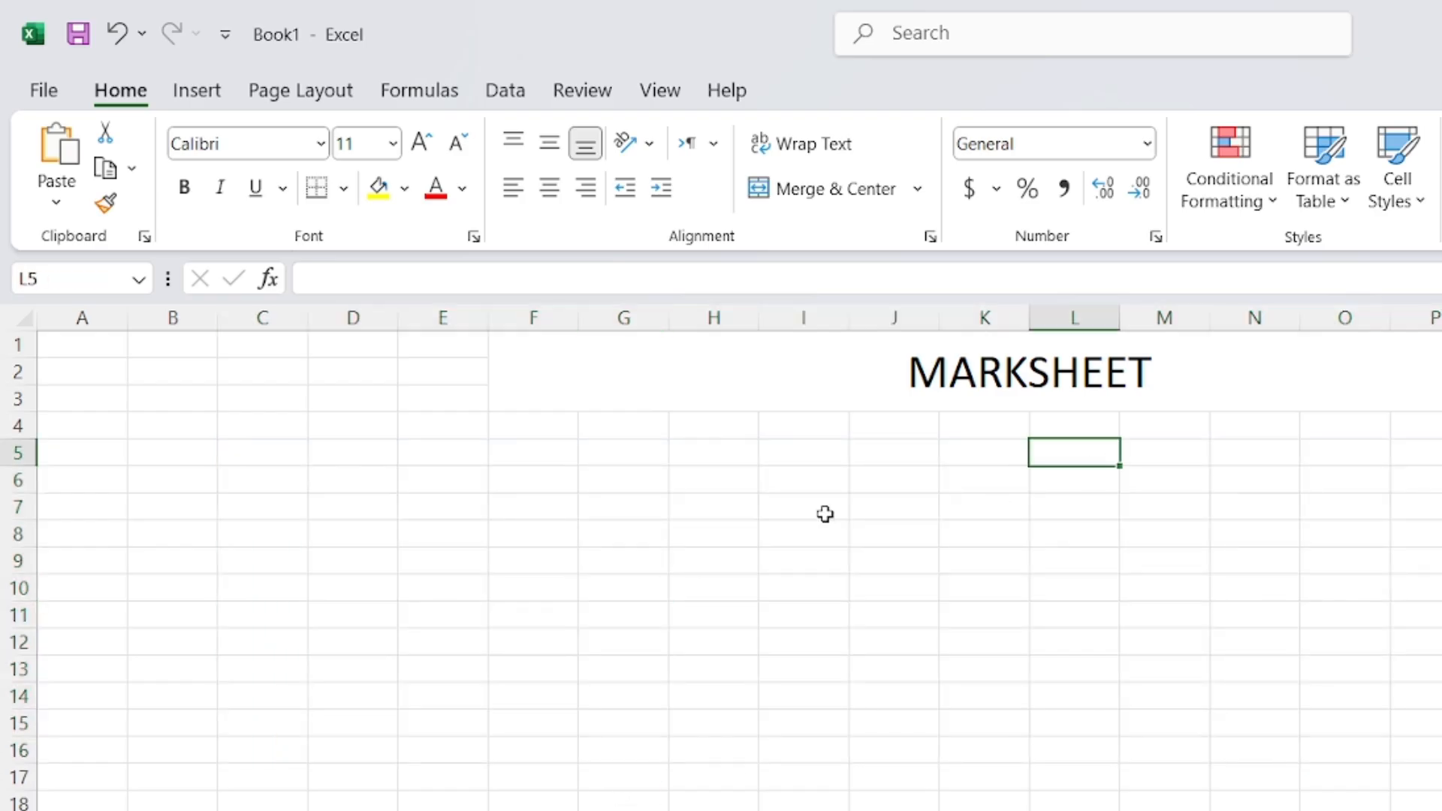
left_click(824, 514)
left_click(1131, 641)
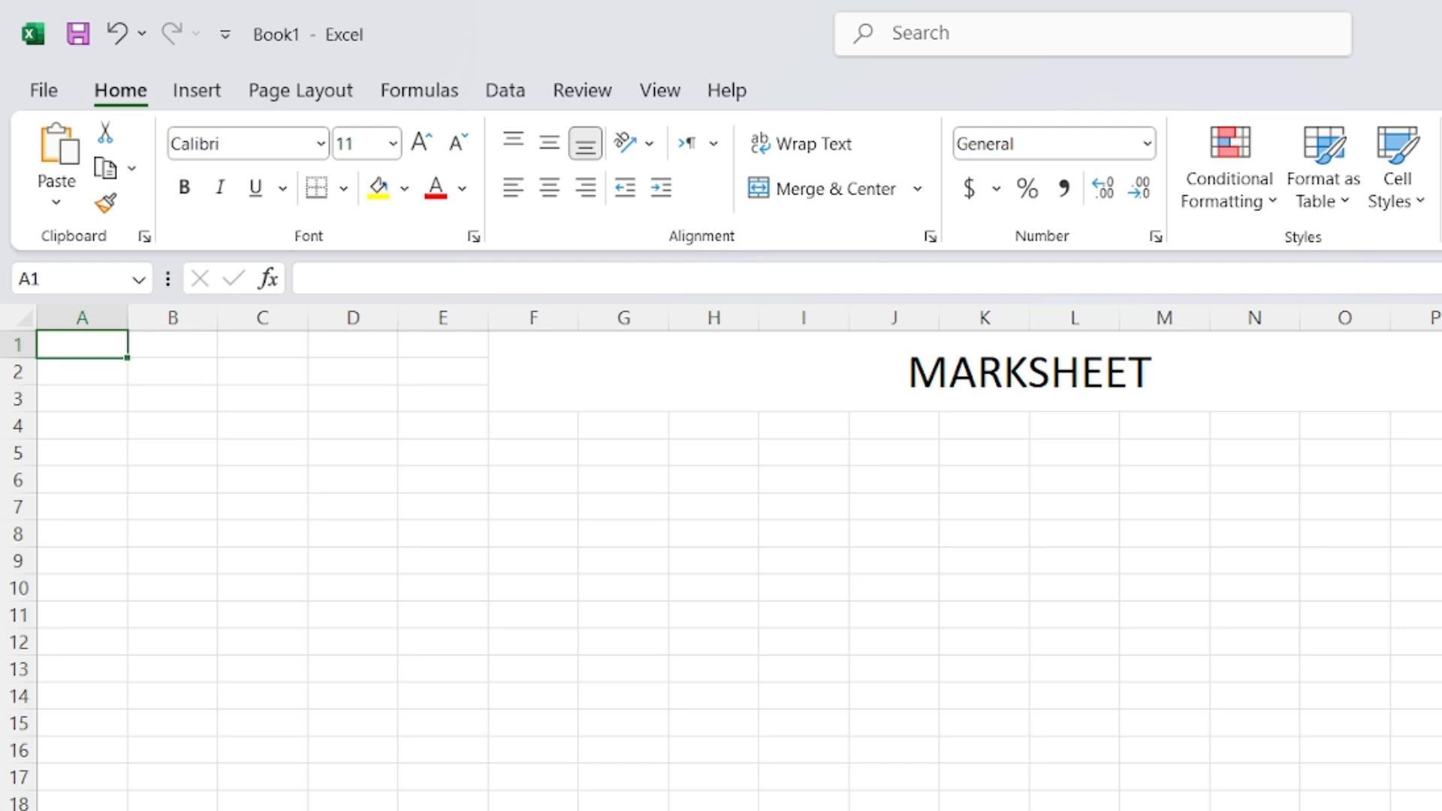
Copy the red MAIN SHEET arrow and paste it at the lower right of ATTENDENCE SHEET
right_click(976, 797)
left_click(981, 795)
right_click(981, 795)
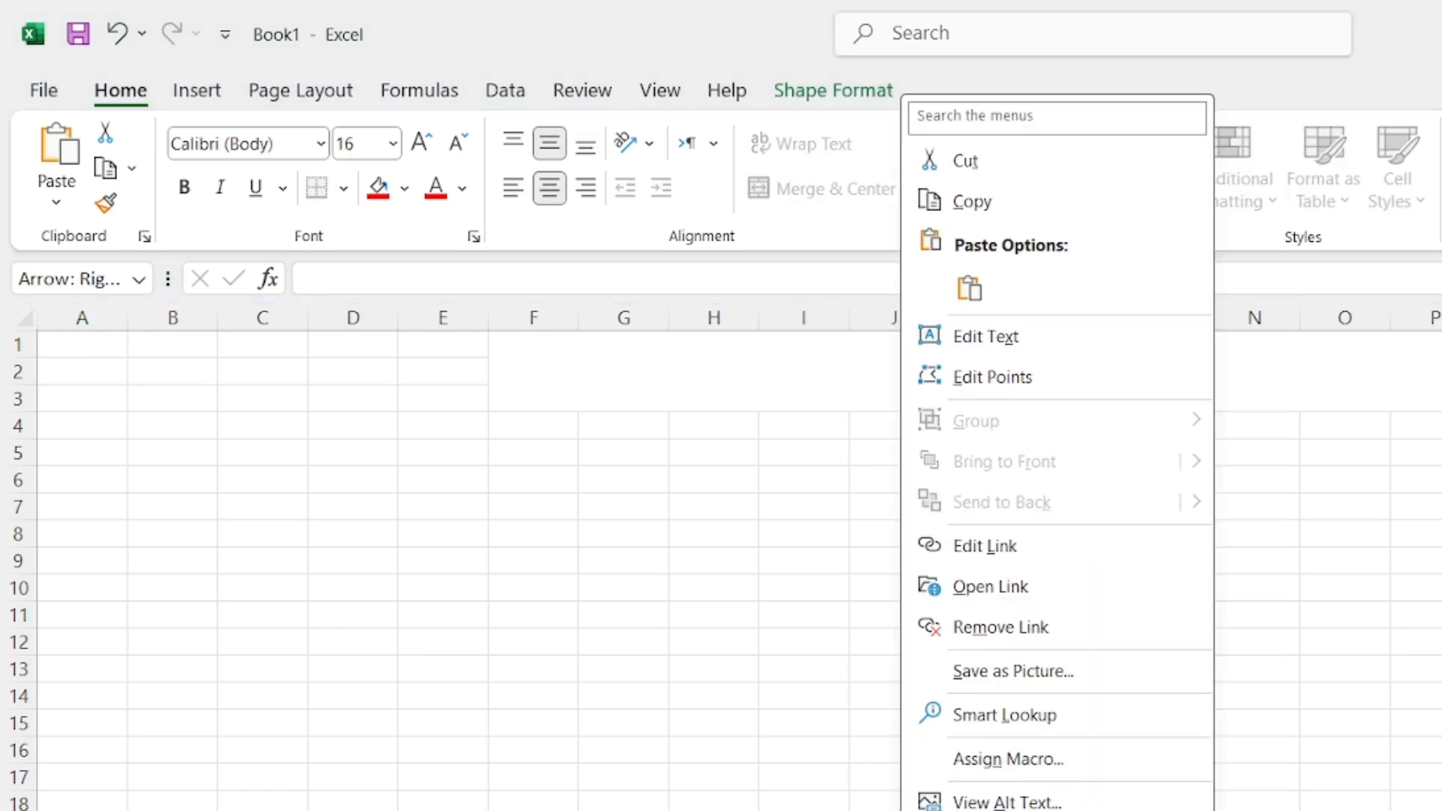
left_click(983, 798)
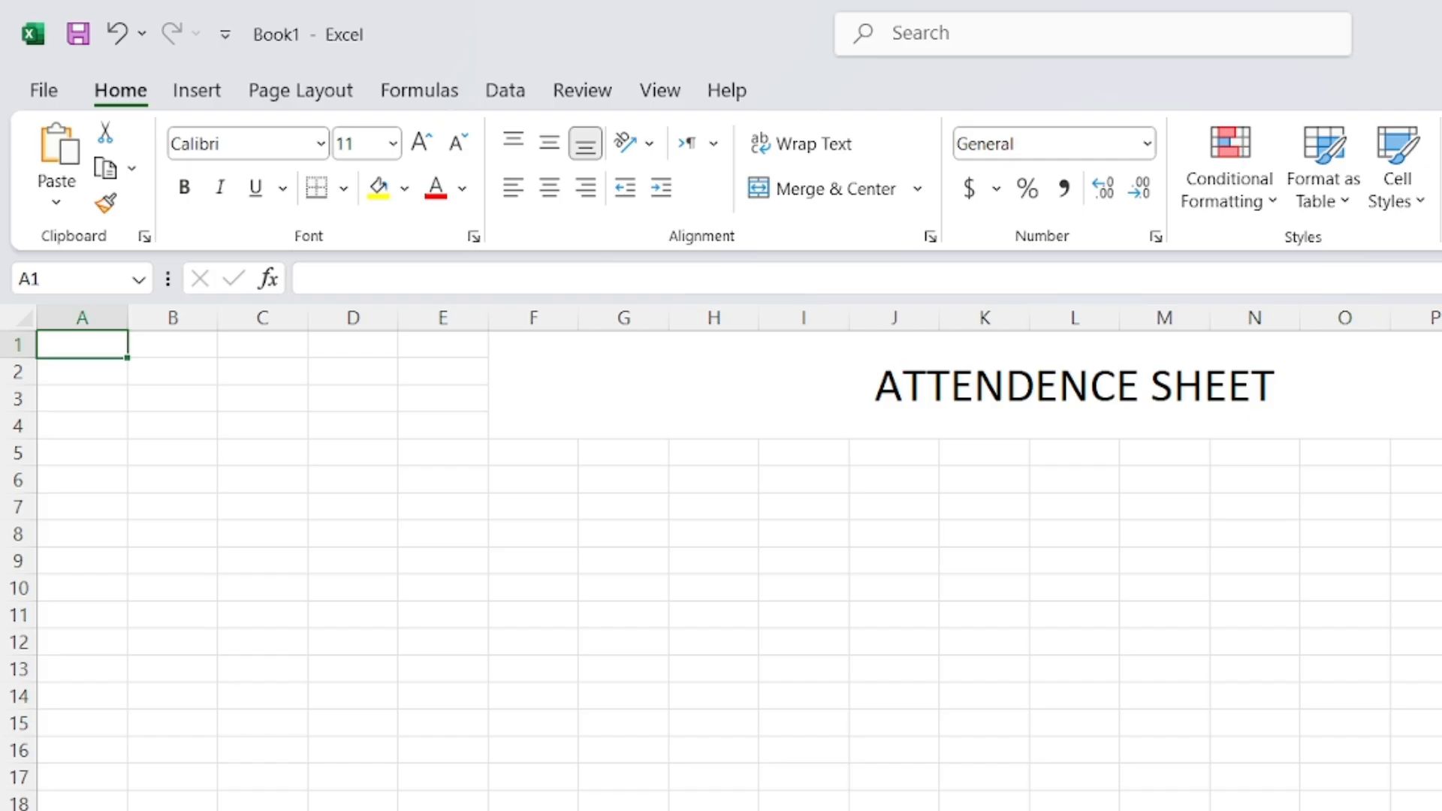
key("ctrl+v")
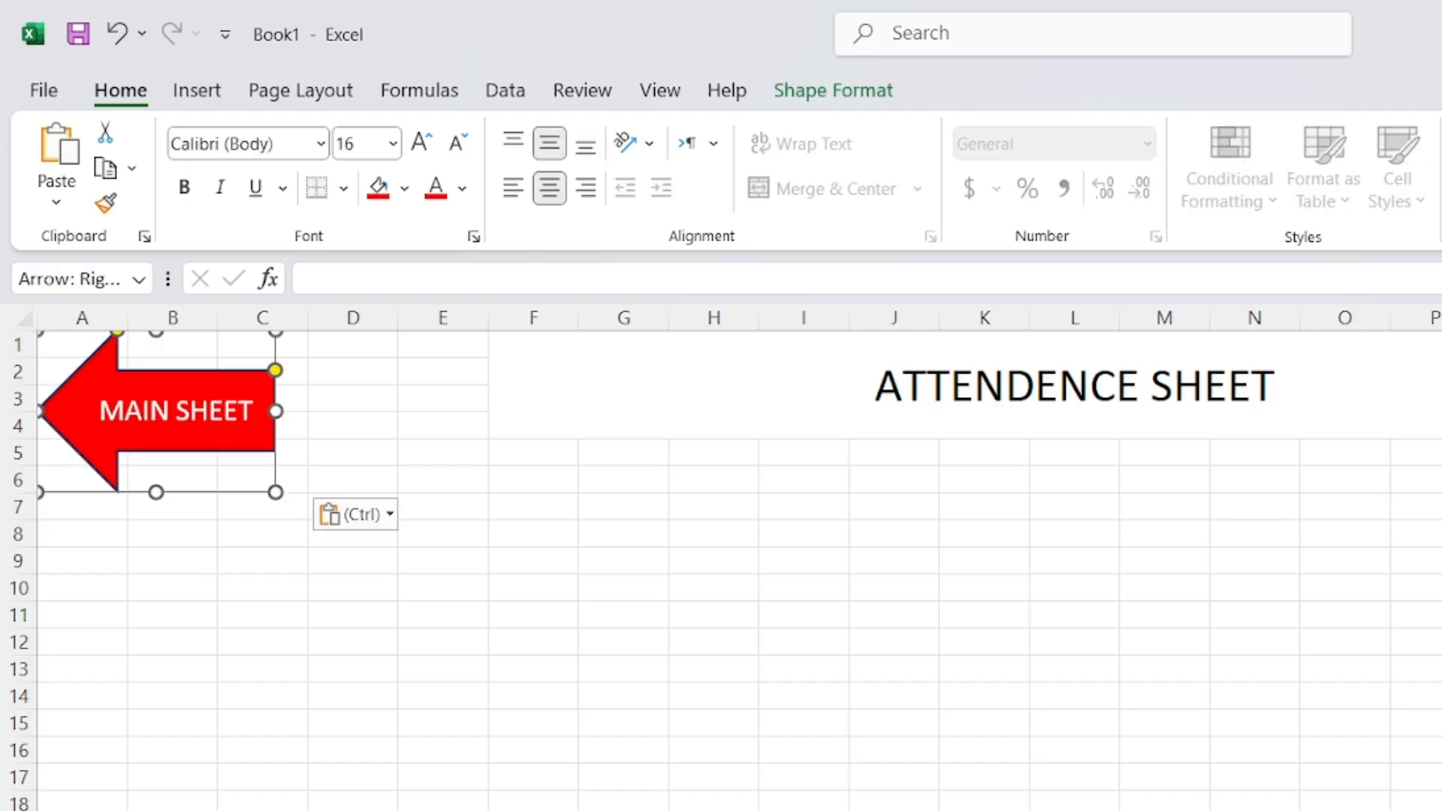
left_click_drag(341, 523, 987, 810)
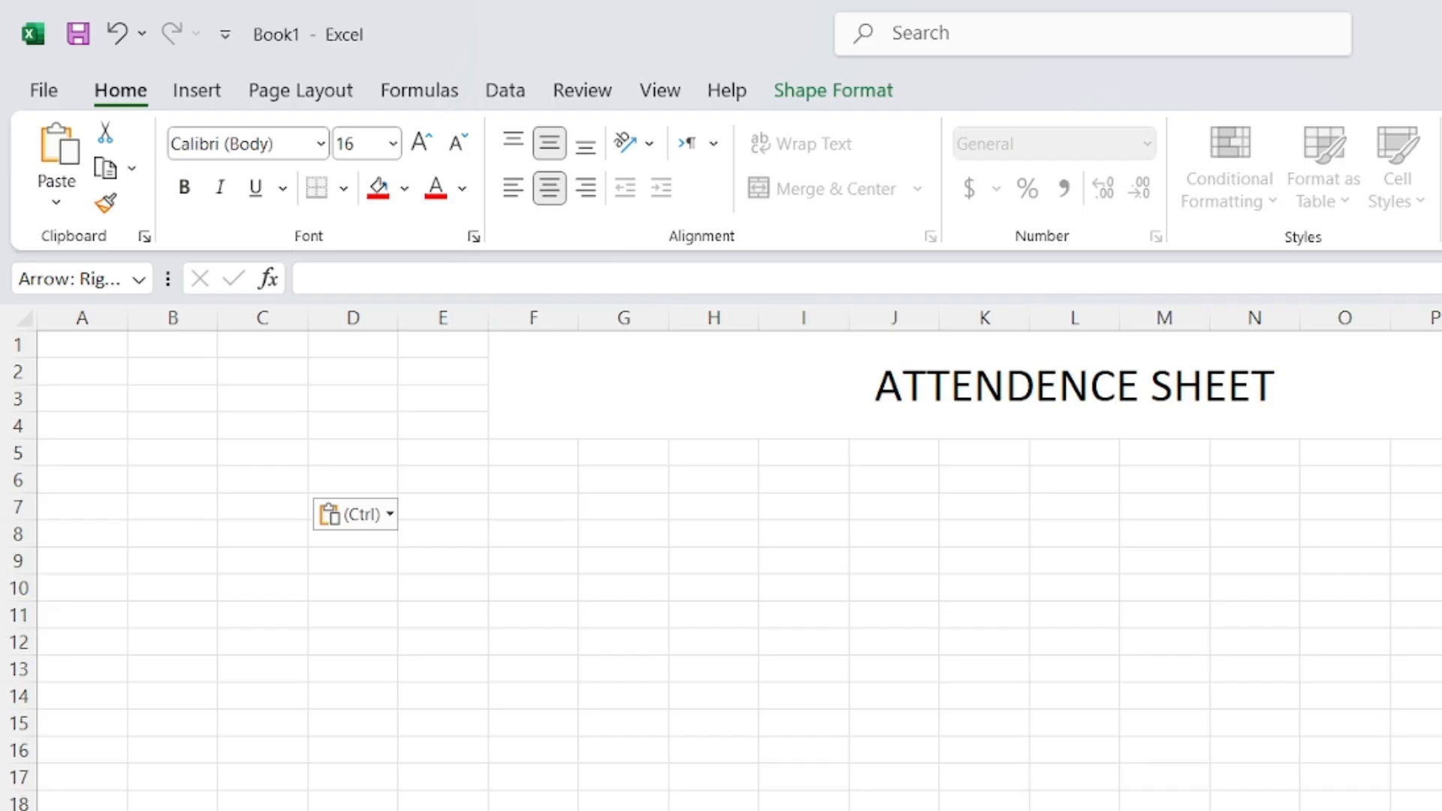
Paste another copy of the arrow onto CLASS DATA and drag it near the bottom
key("Escape")
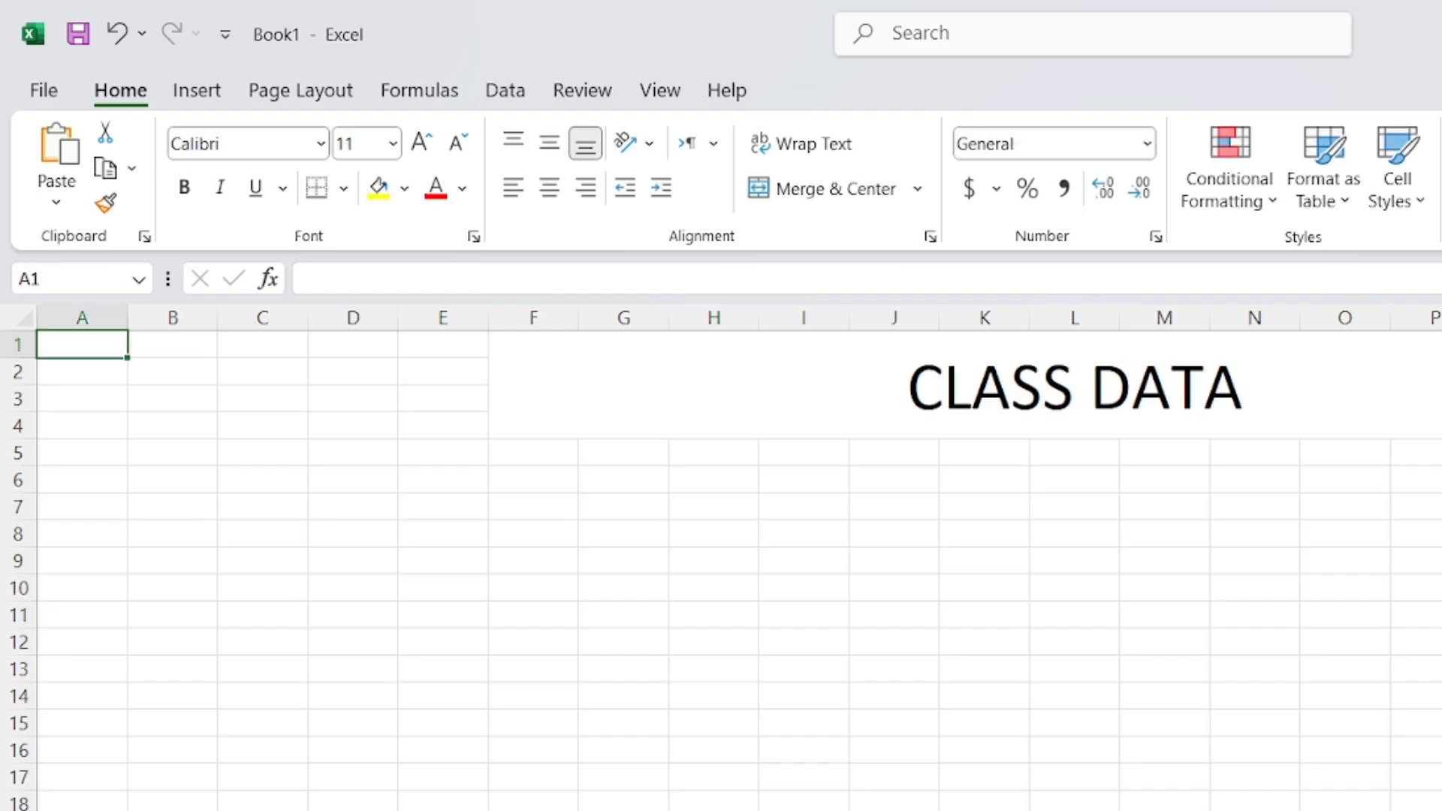
key("ctrl+v")
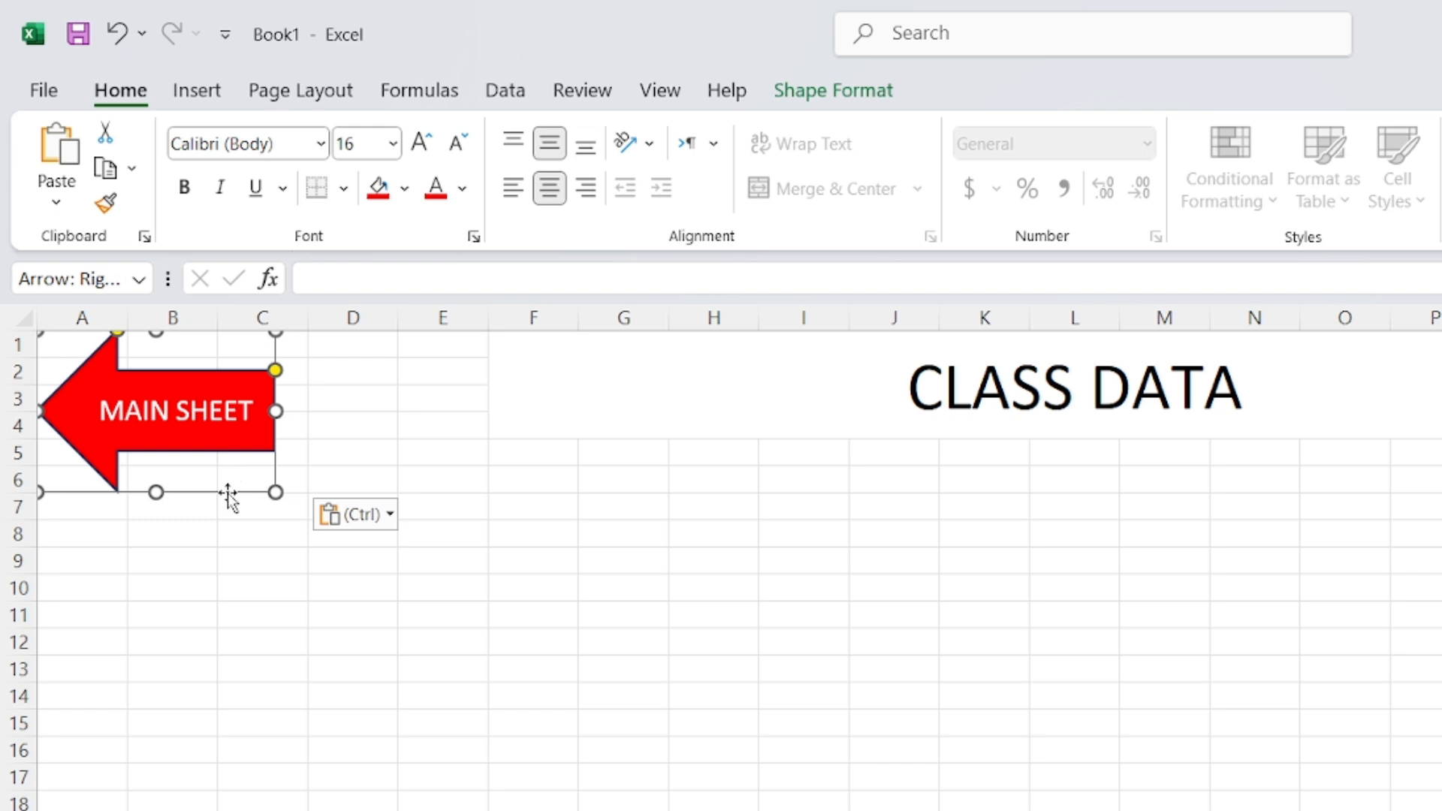
left_click_drag(227, 494, 1110, 762)
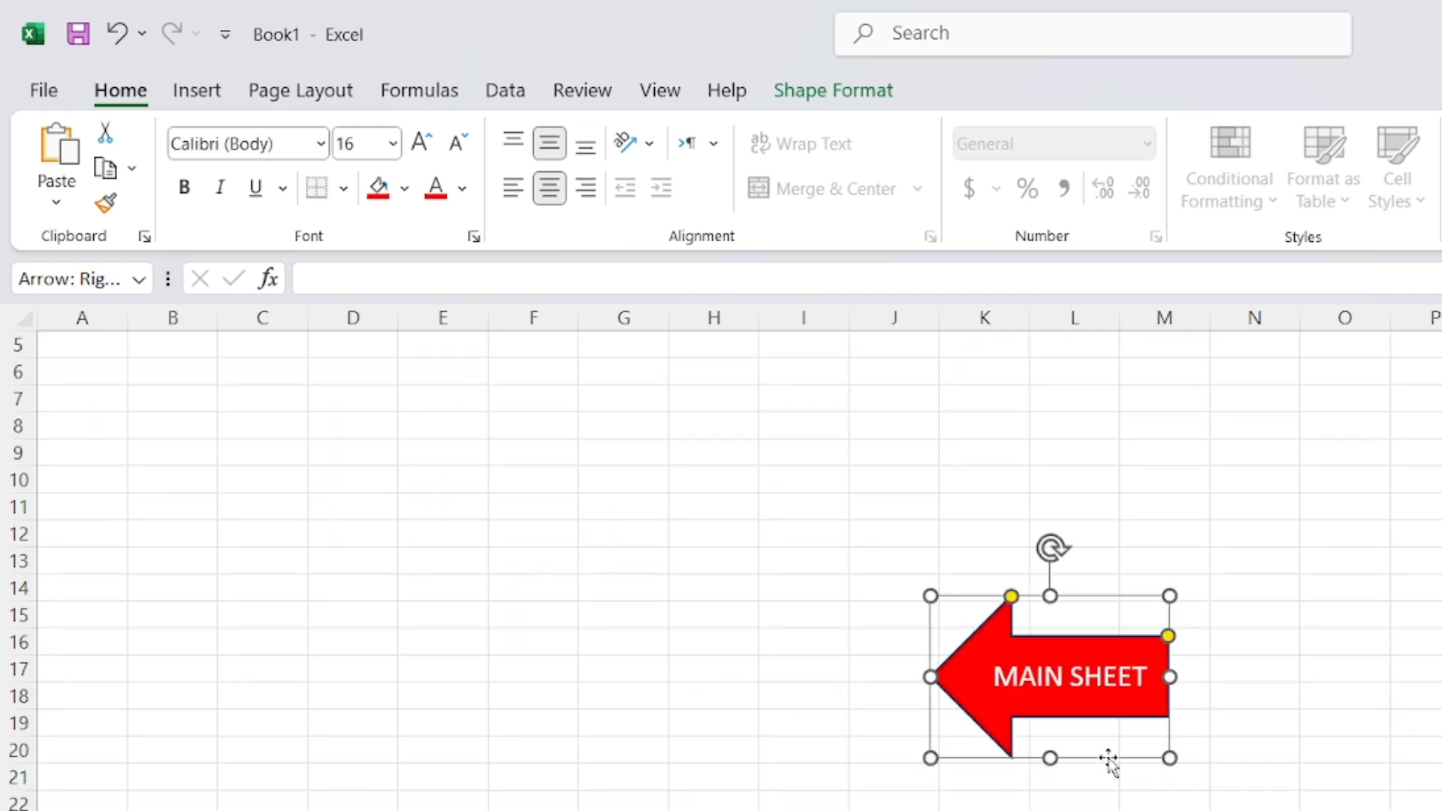
scroll(1109, 760, "up", 2)
left_click_drag(1117, 705, 1119, 810)
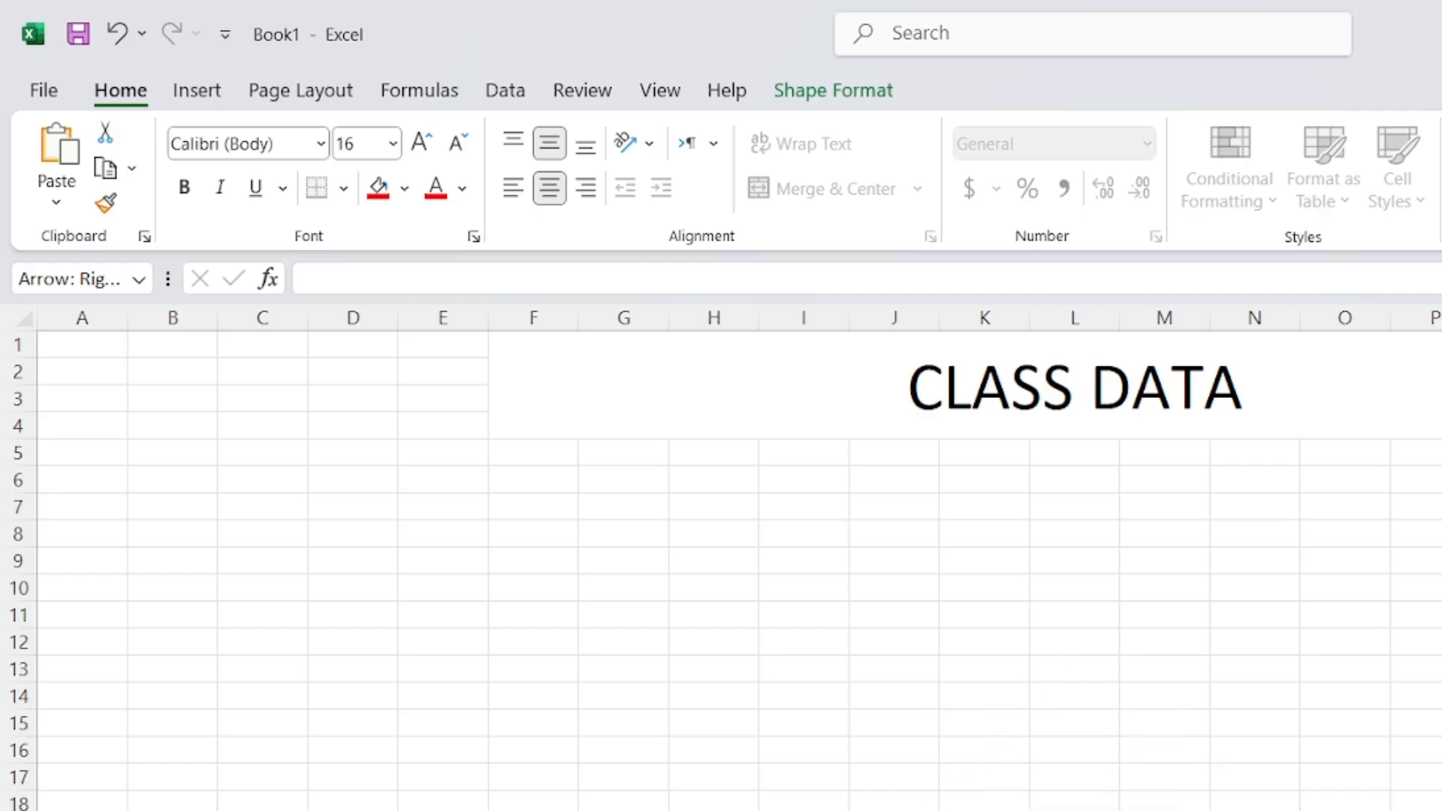
left_click(1403, 740)
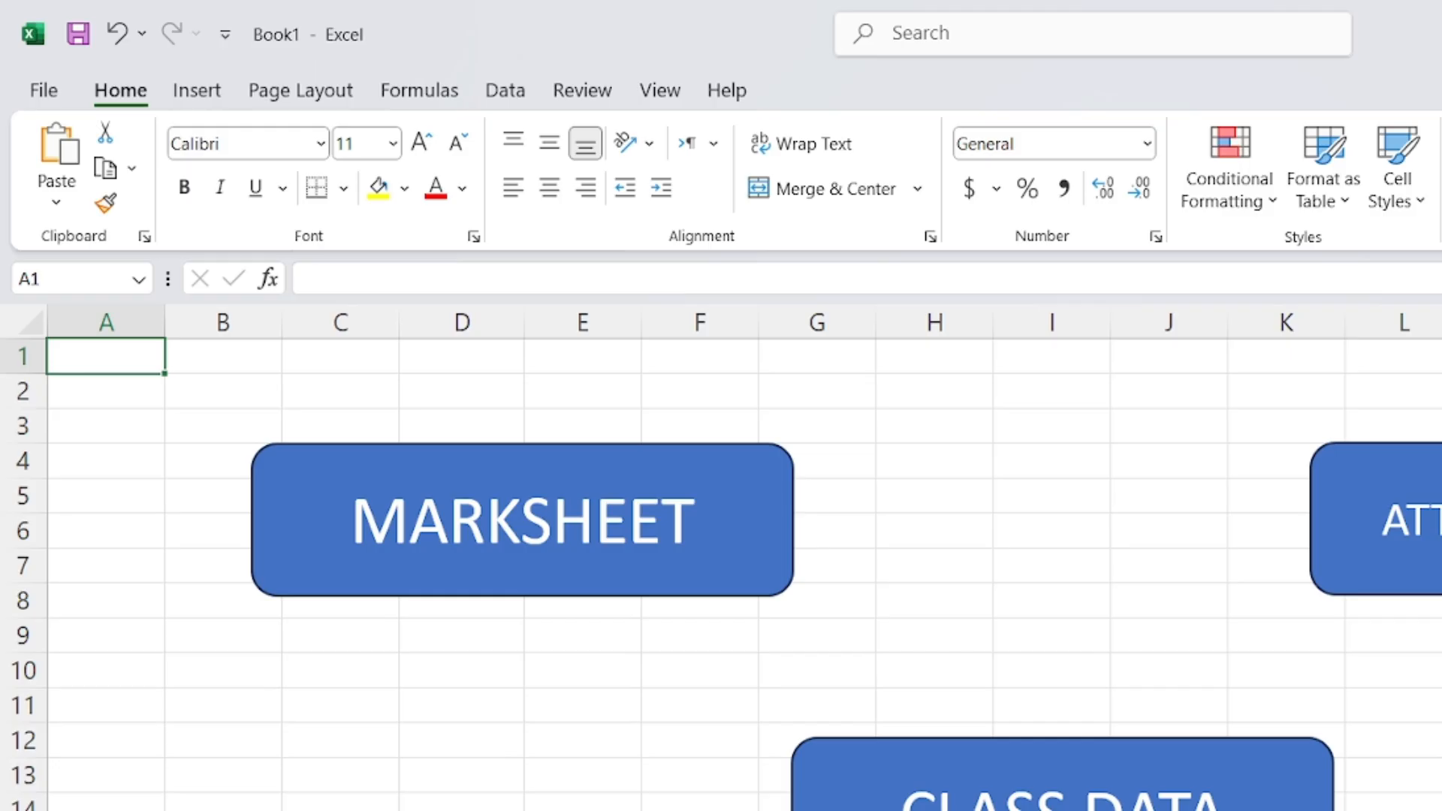
Test the ATTENDENCE SHEET, CLASS DATA and MARKSHEET links and the MAIN SHEET arrows
left_click(1410, 547)
left_click(943, 800)
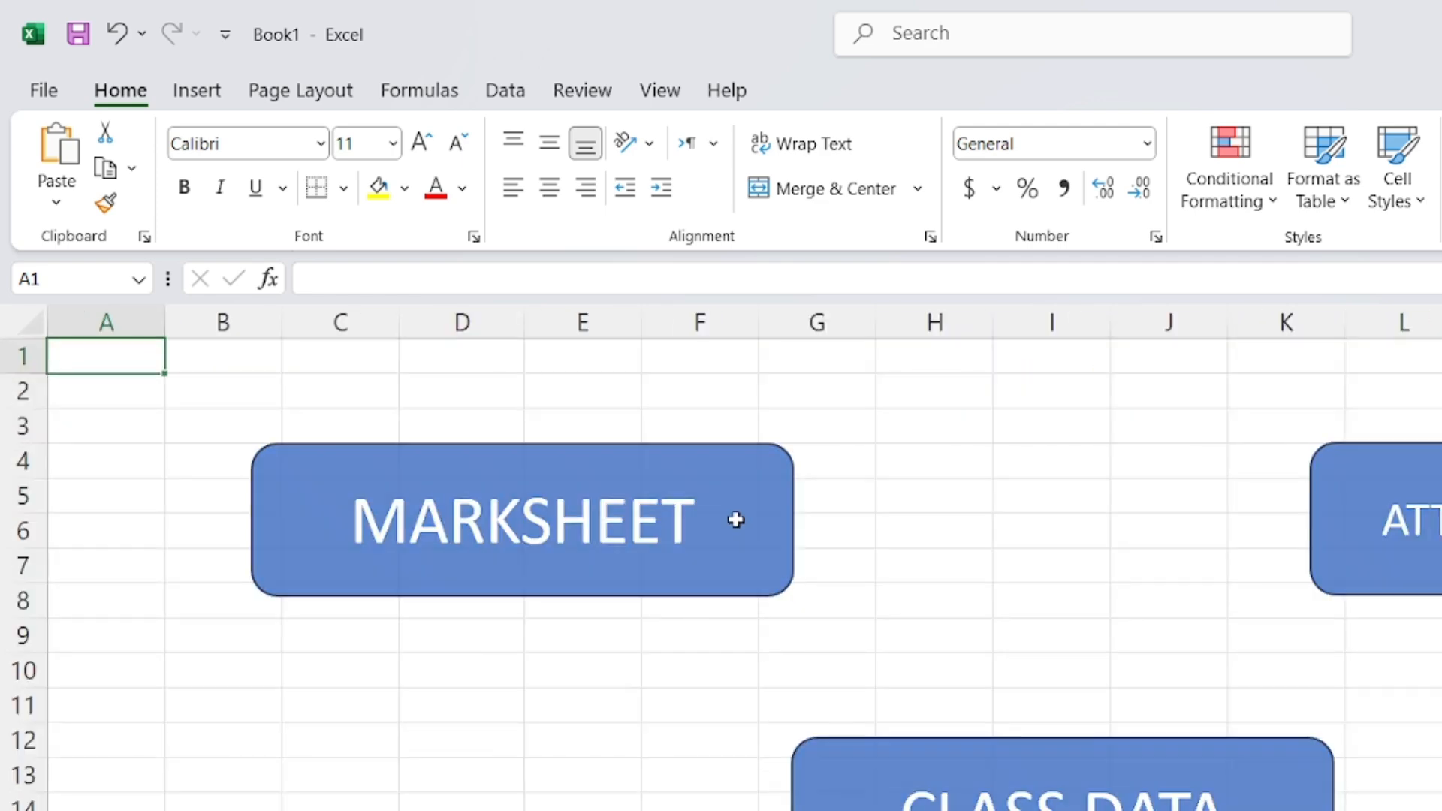
left_click(734, 518)
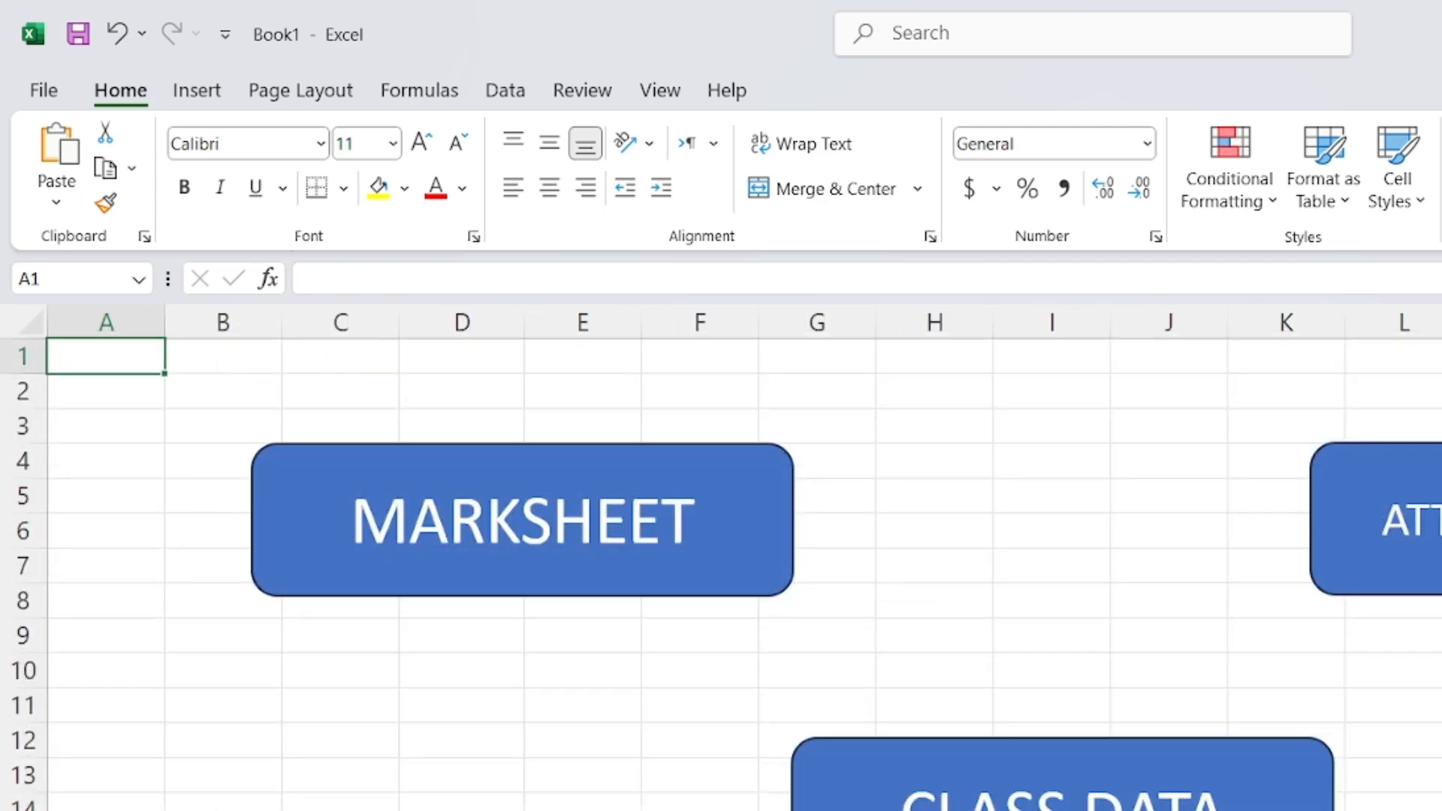
left_click(1400, 564)
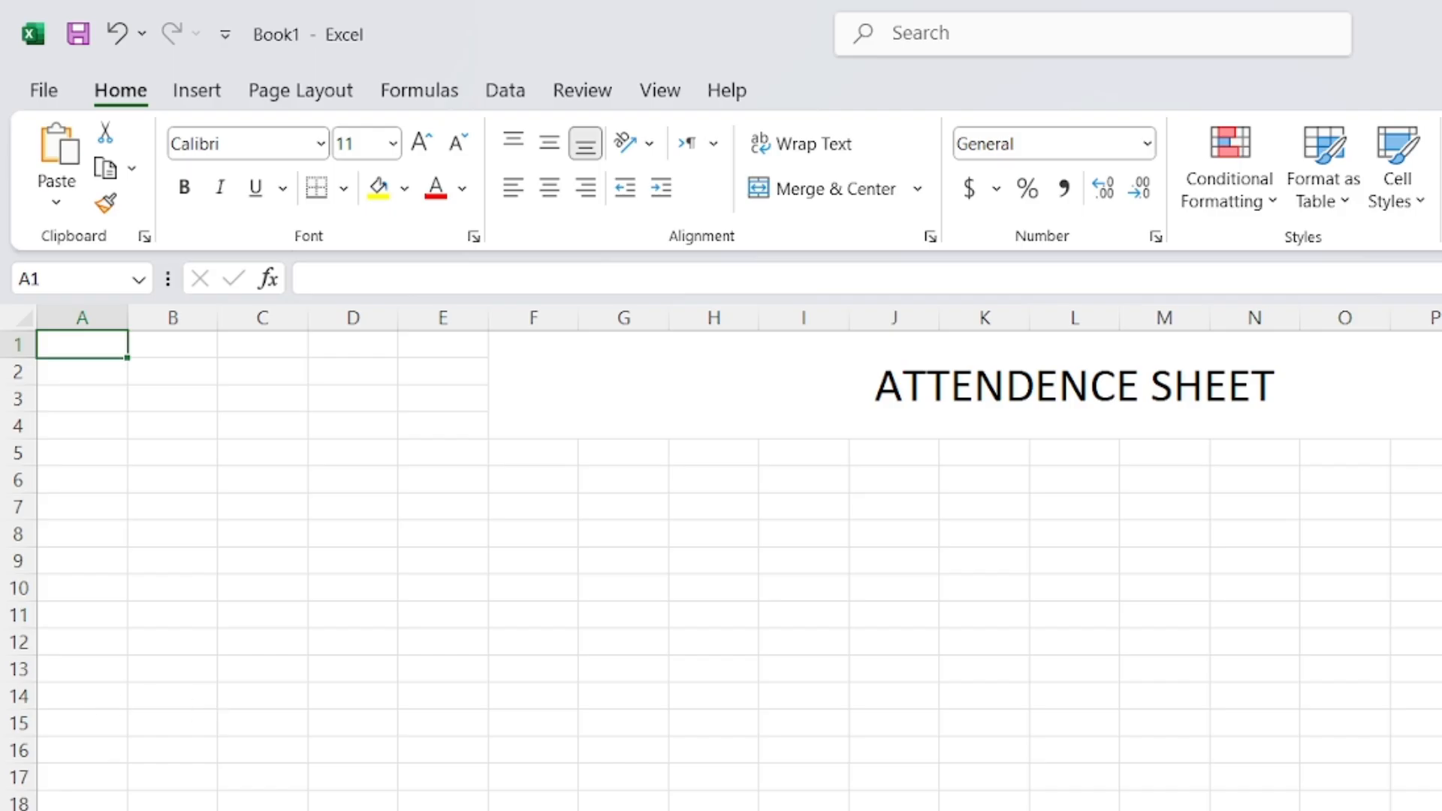
Return to the main sheet, click several spots near its bottom, then switch to the Lesson 6 PDF in Edge
key("ctrl+Page_Up")
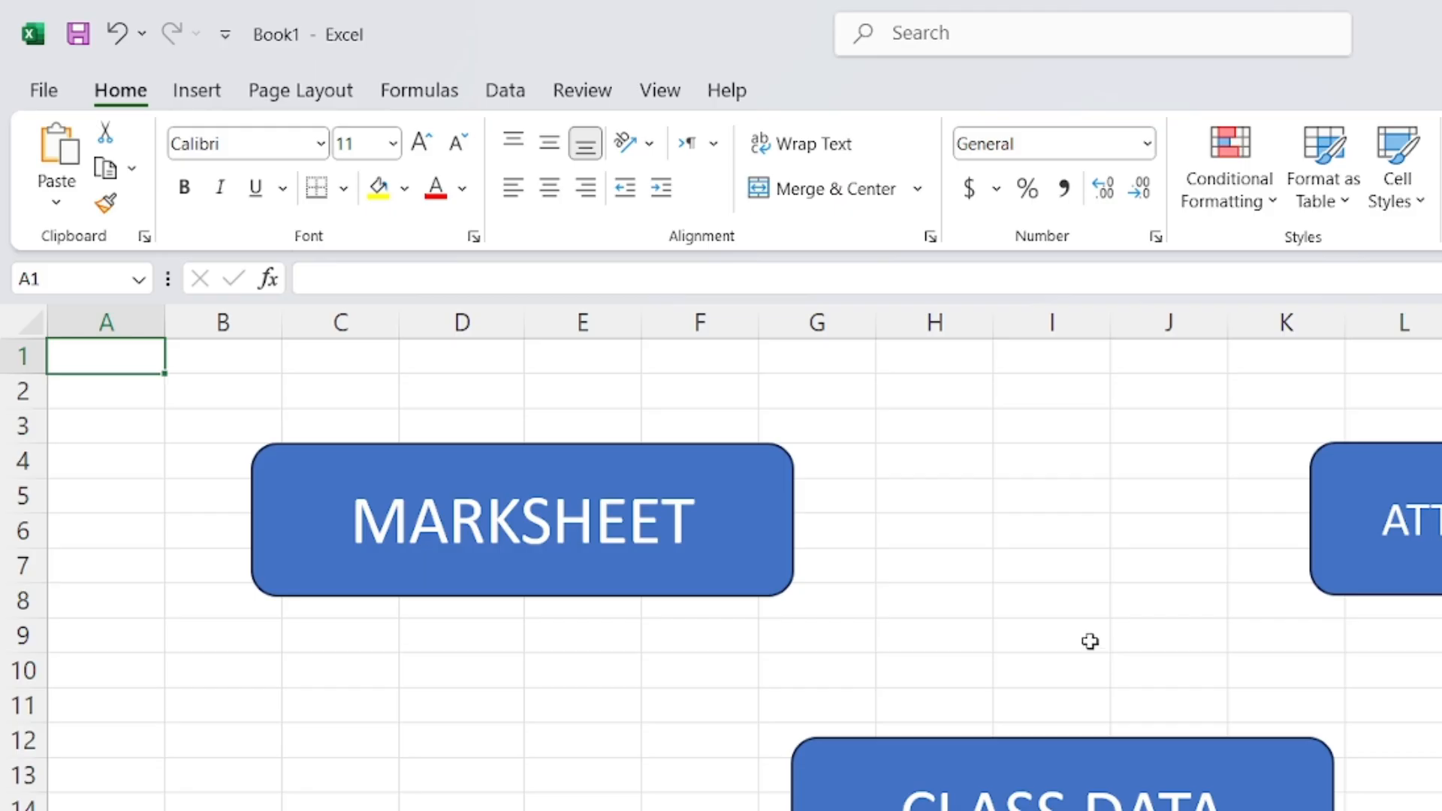
left_click(462, 810)
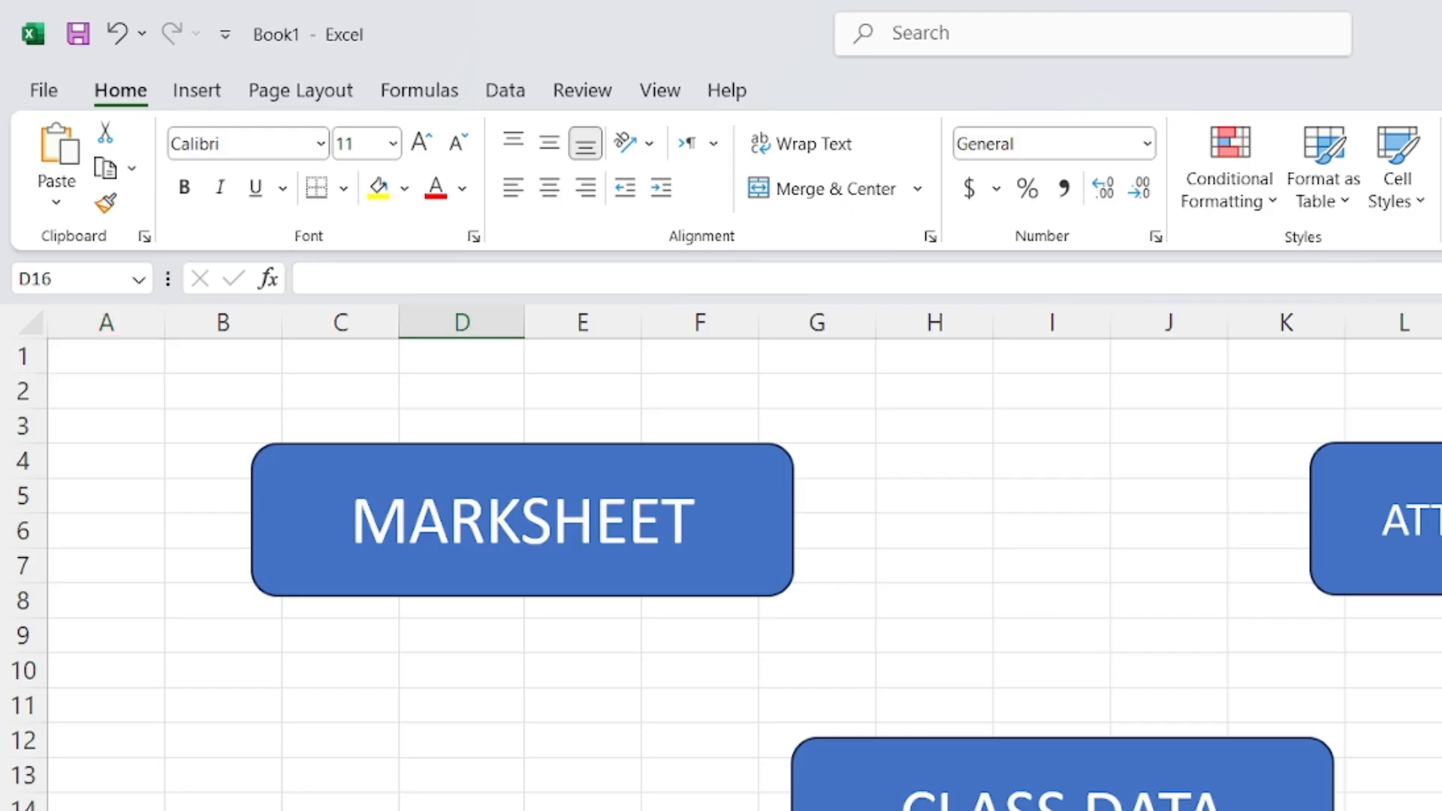
left_click(453, 704)
left_click(576, 737)
left_click(508, 695)
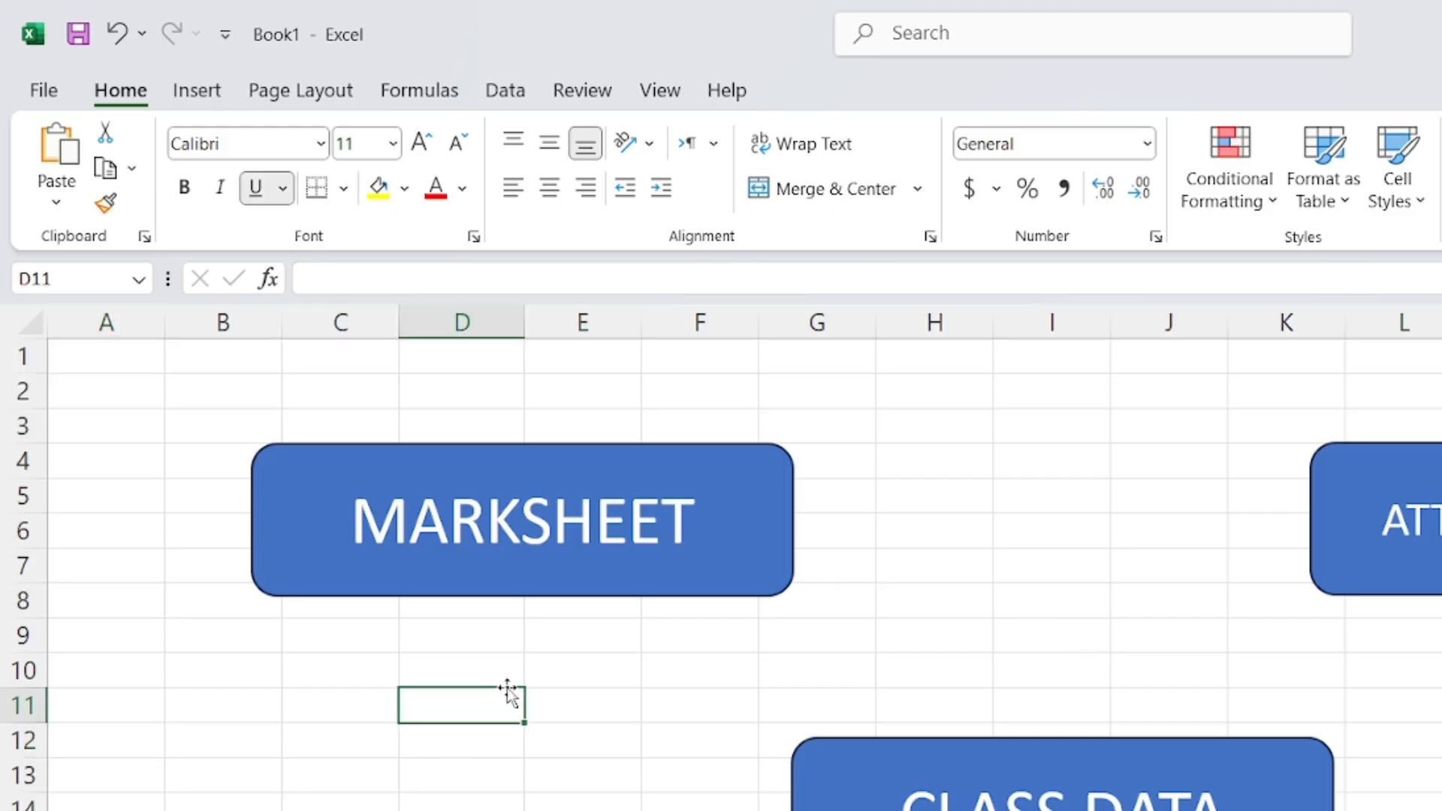
left_click(548, 672)
left_click(499, 666)
left_click(601, 640)
key("alt+Tab")
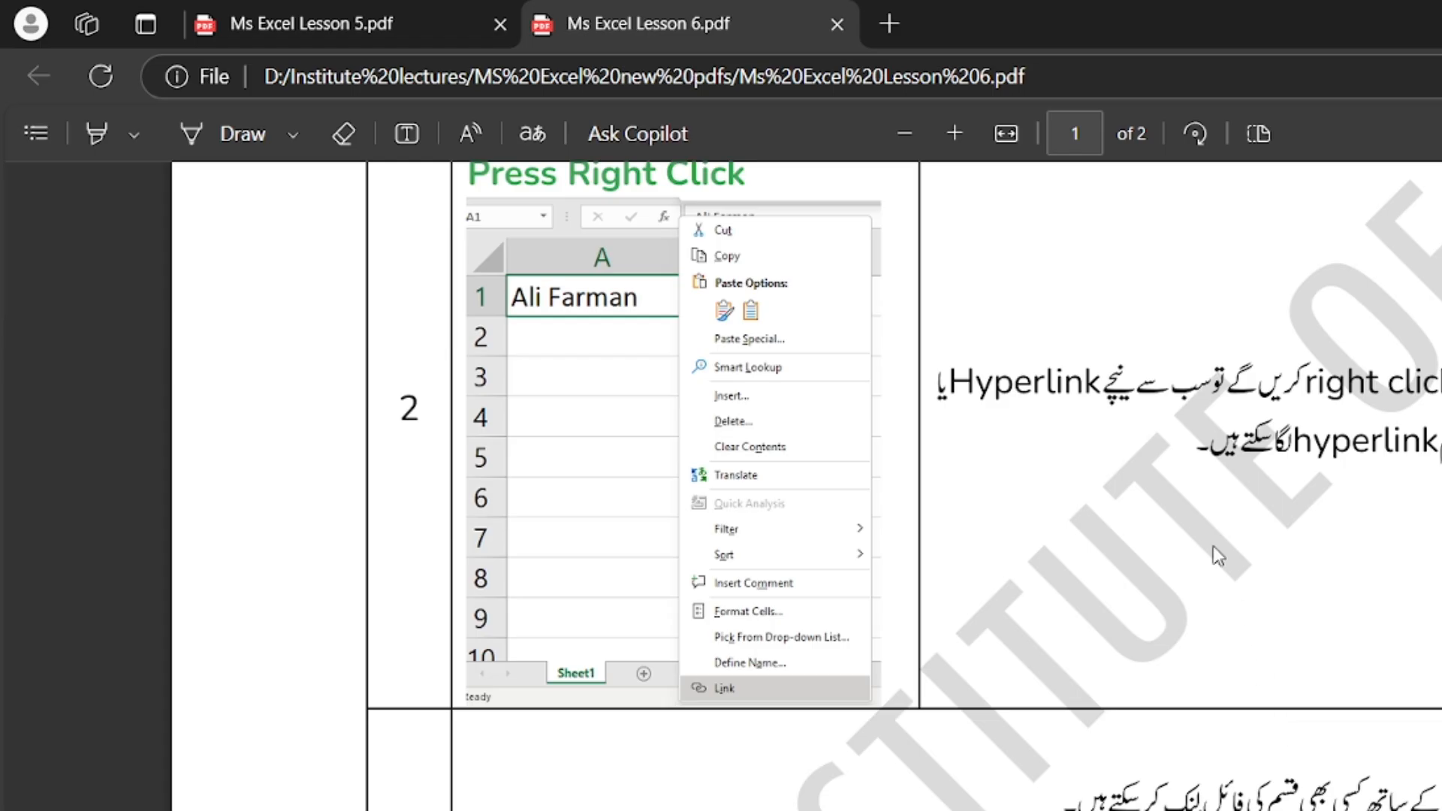
Scroll the lesson PDF up to the CTRL + K row, then switch to the Google Meet call
scroll(1269, 447, "up", 3)
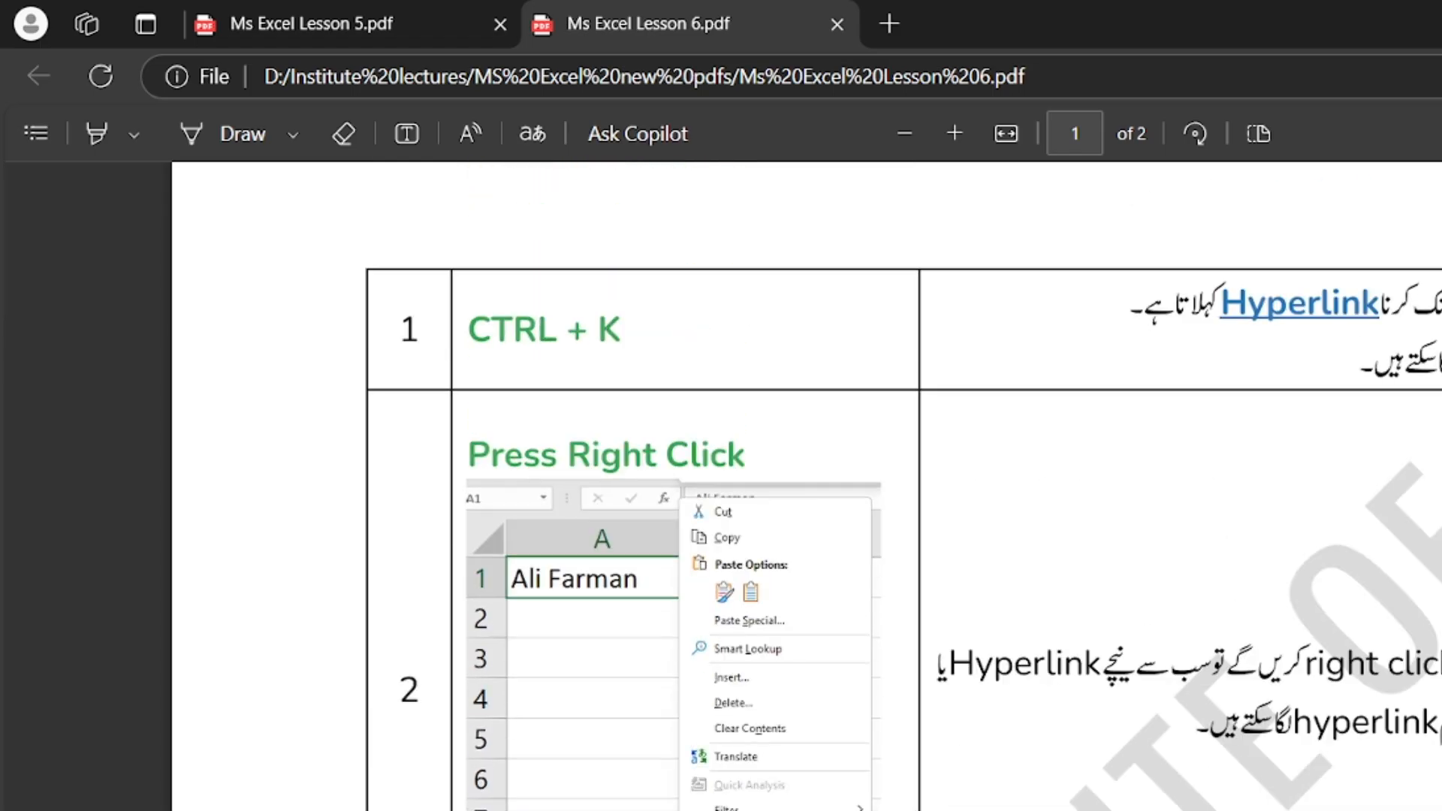
key("alt+Tab")
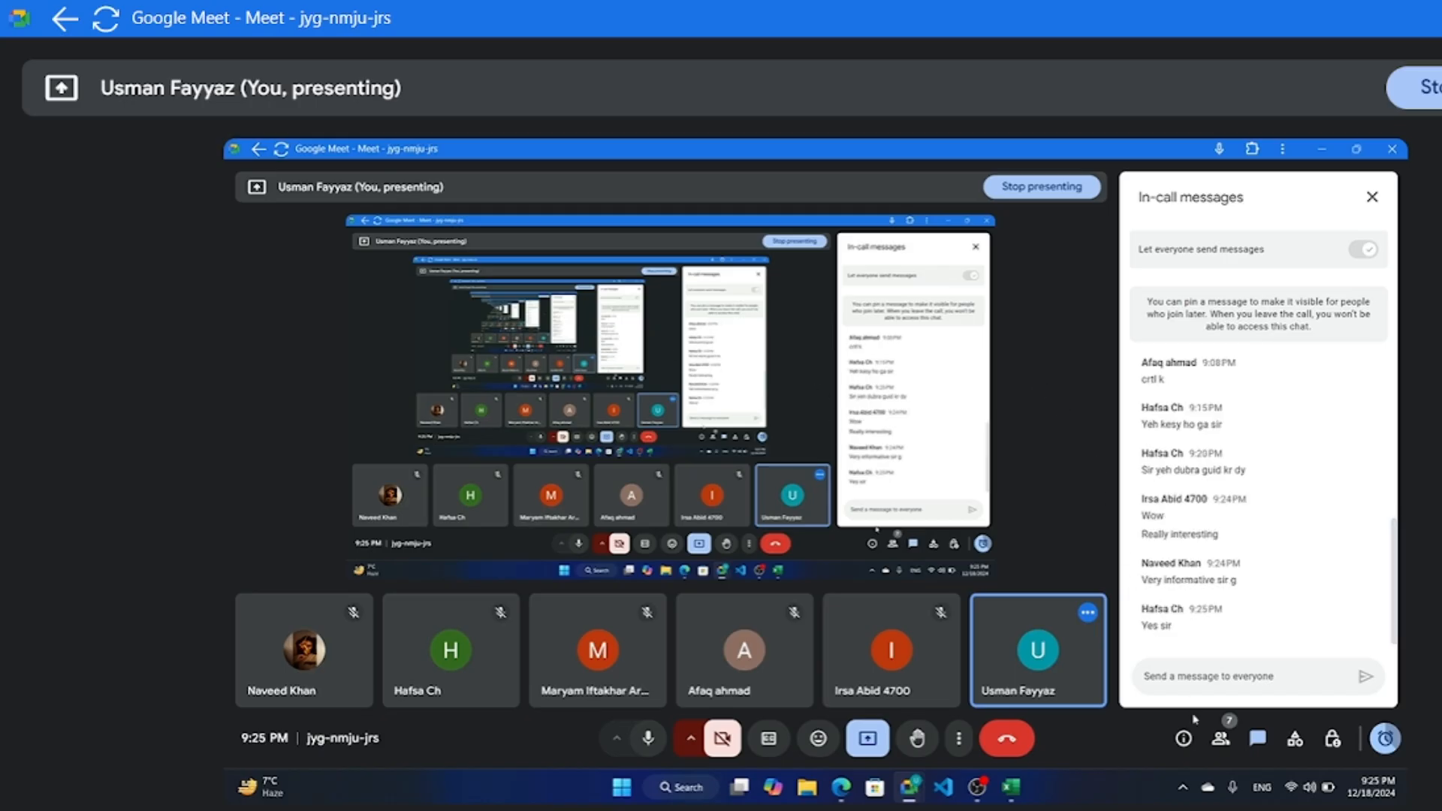
Check the Meet participant list and chat, then scroll the lesson PDF down to rows 3 and 4
left_click(1220, 738)
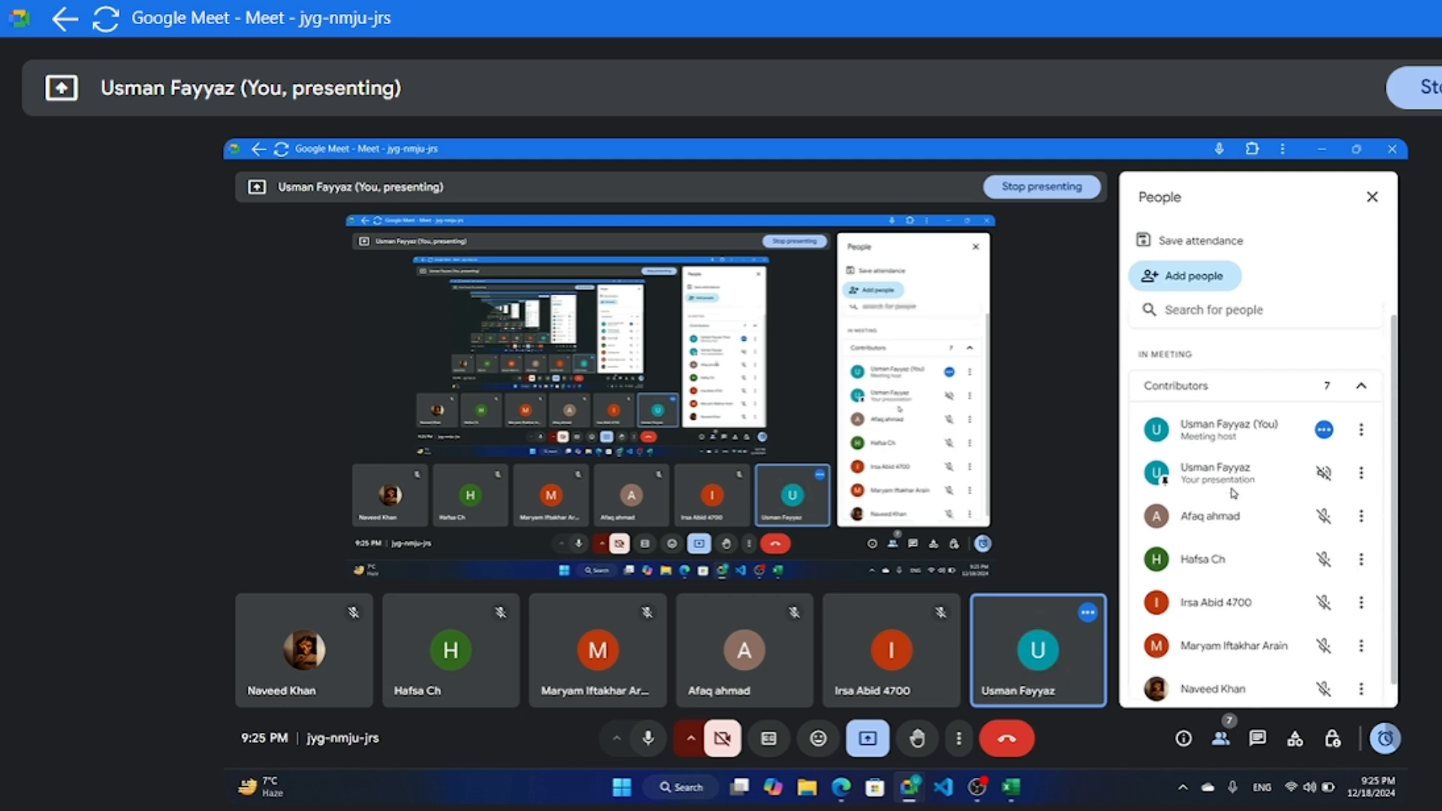
left_click(1256, 751)
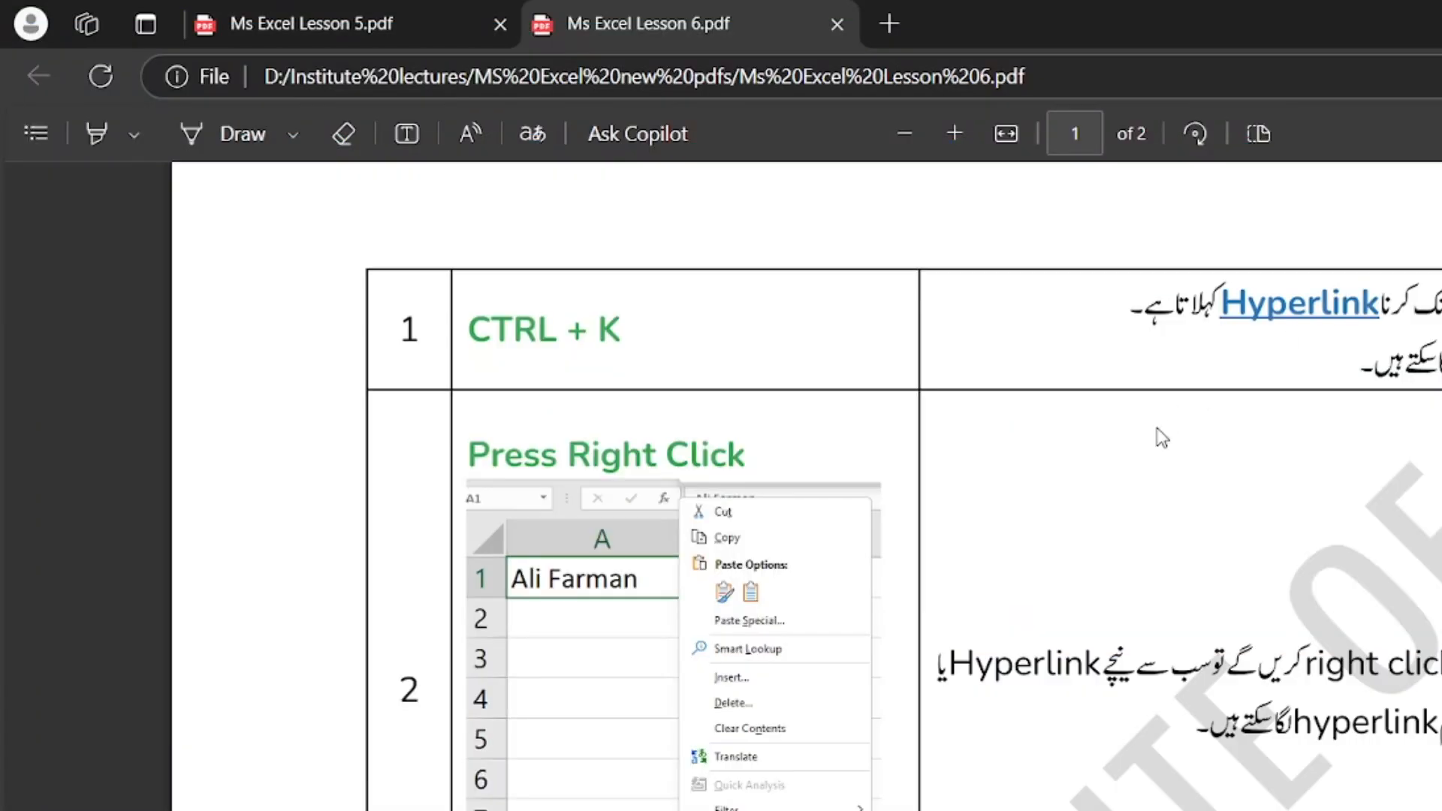
scroll(1134, 496, "down", 8)
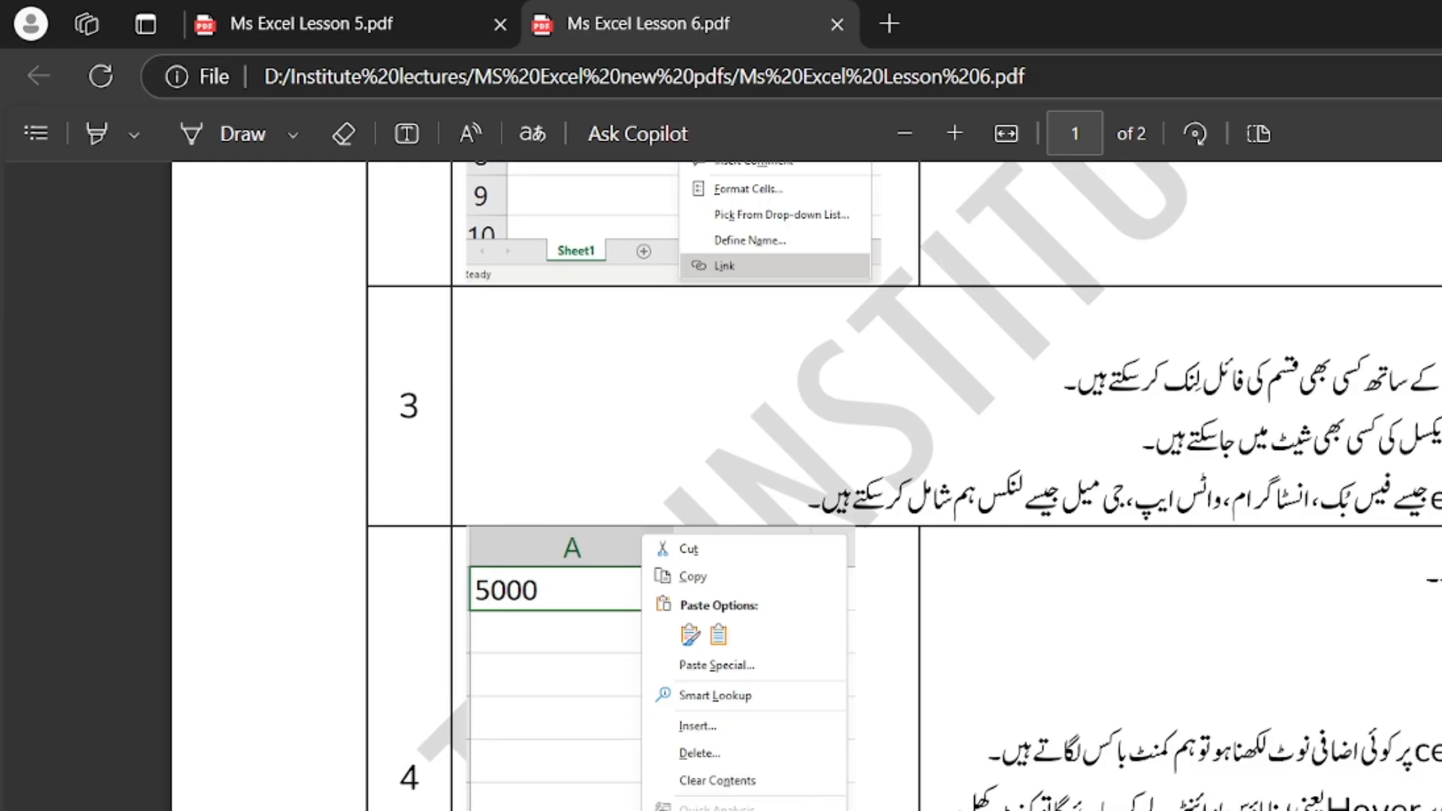
left_click_drag(1427, 751, 1130, 755)
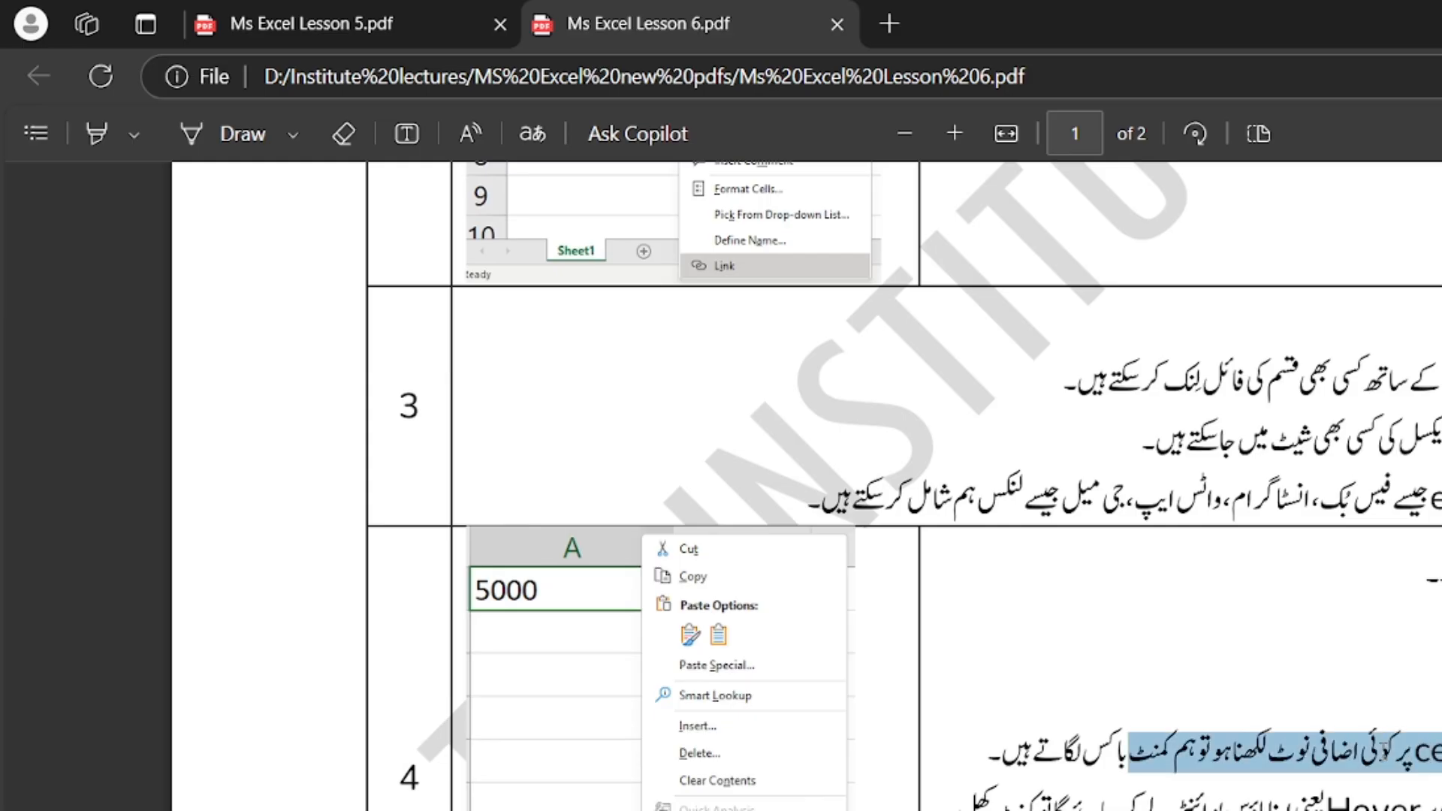
left_click(1252, 770)
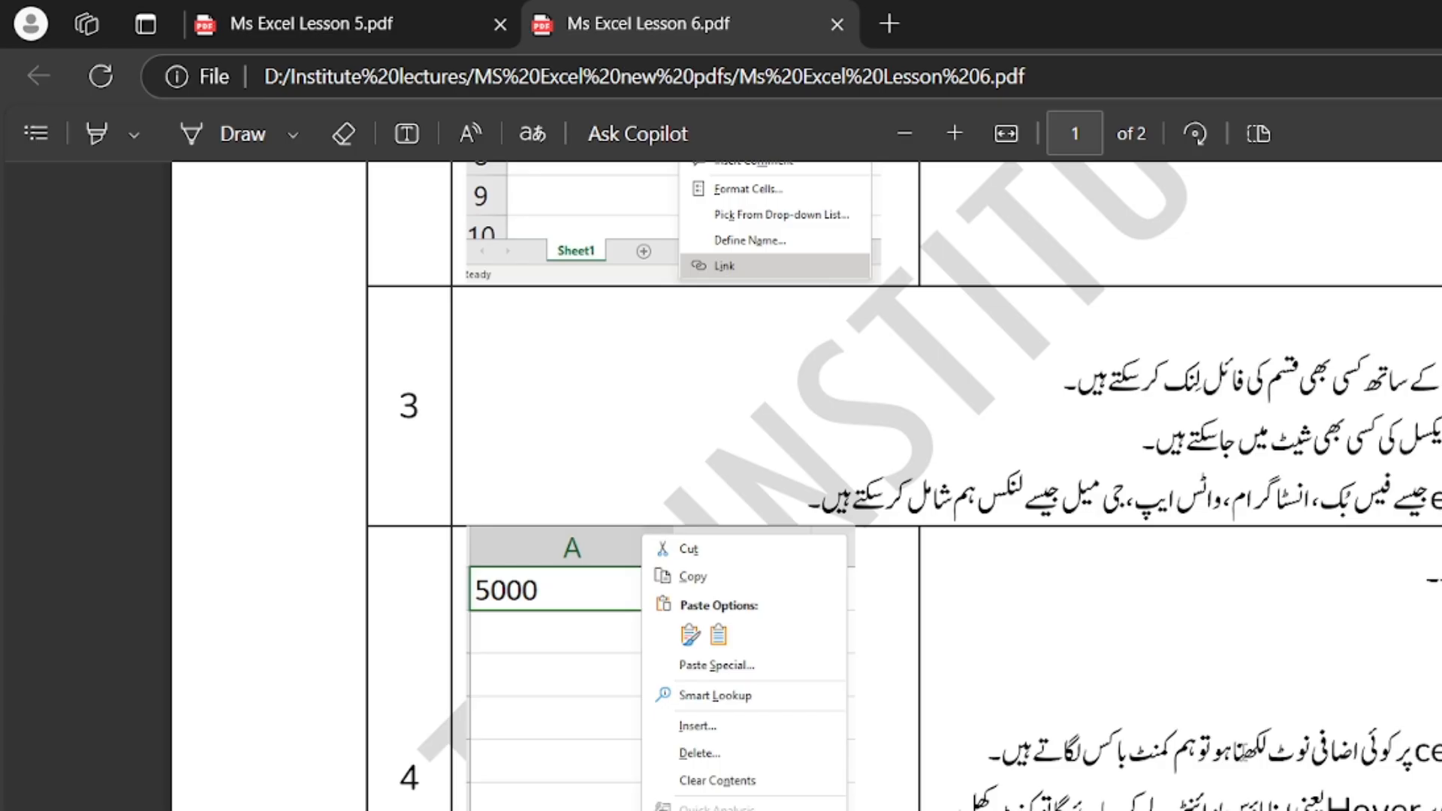
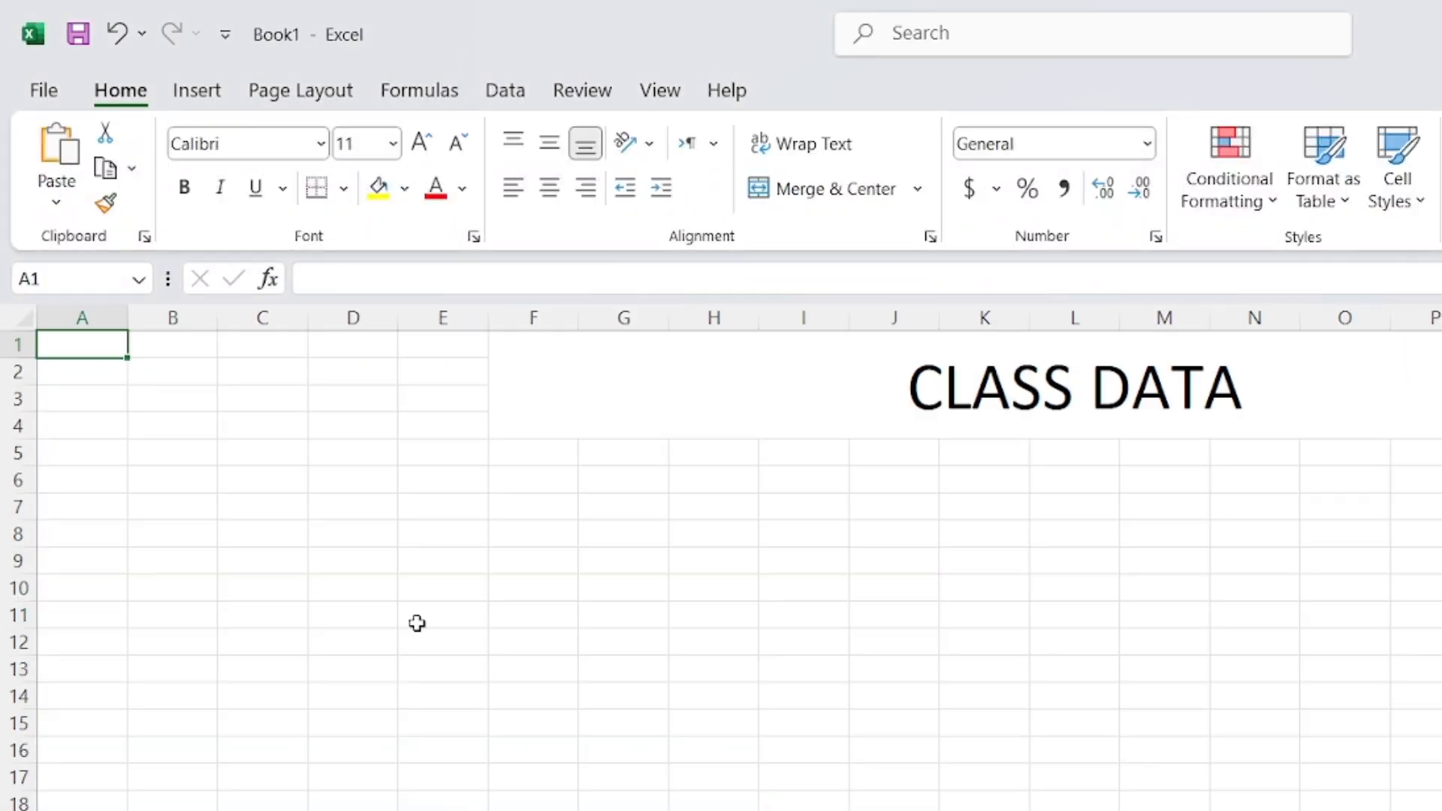
Widen column C to about 21.89 and enter the heading STUDENTS NAME in C7
left_click(439, 480)
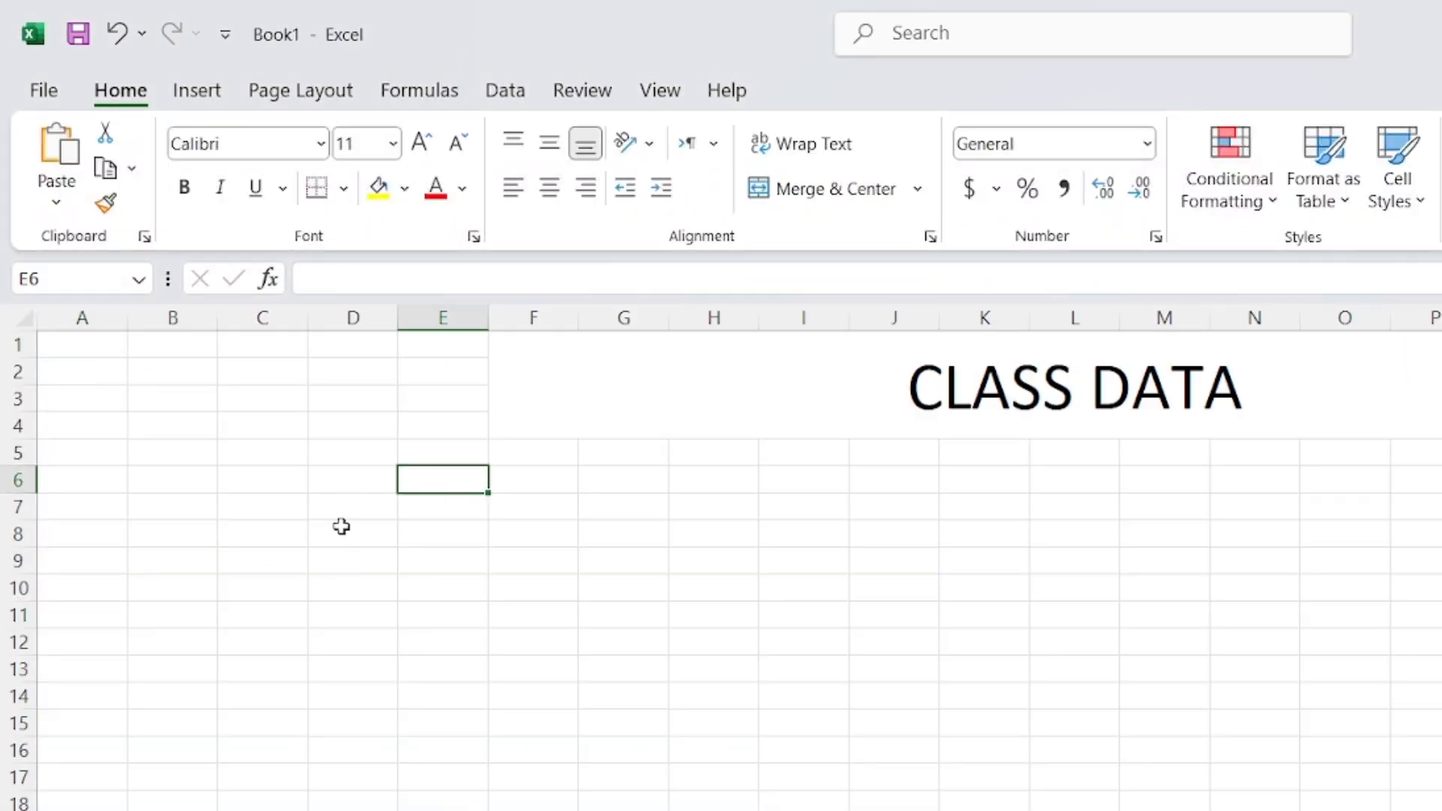
left_click(342, 526)
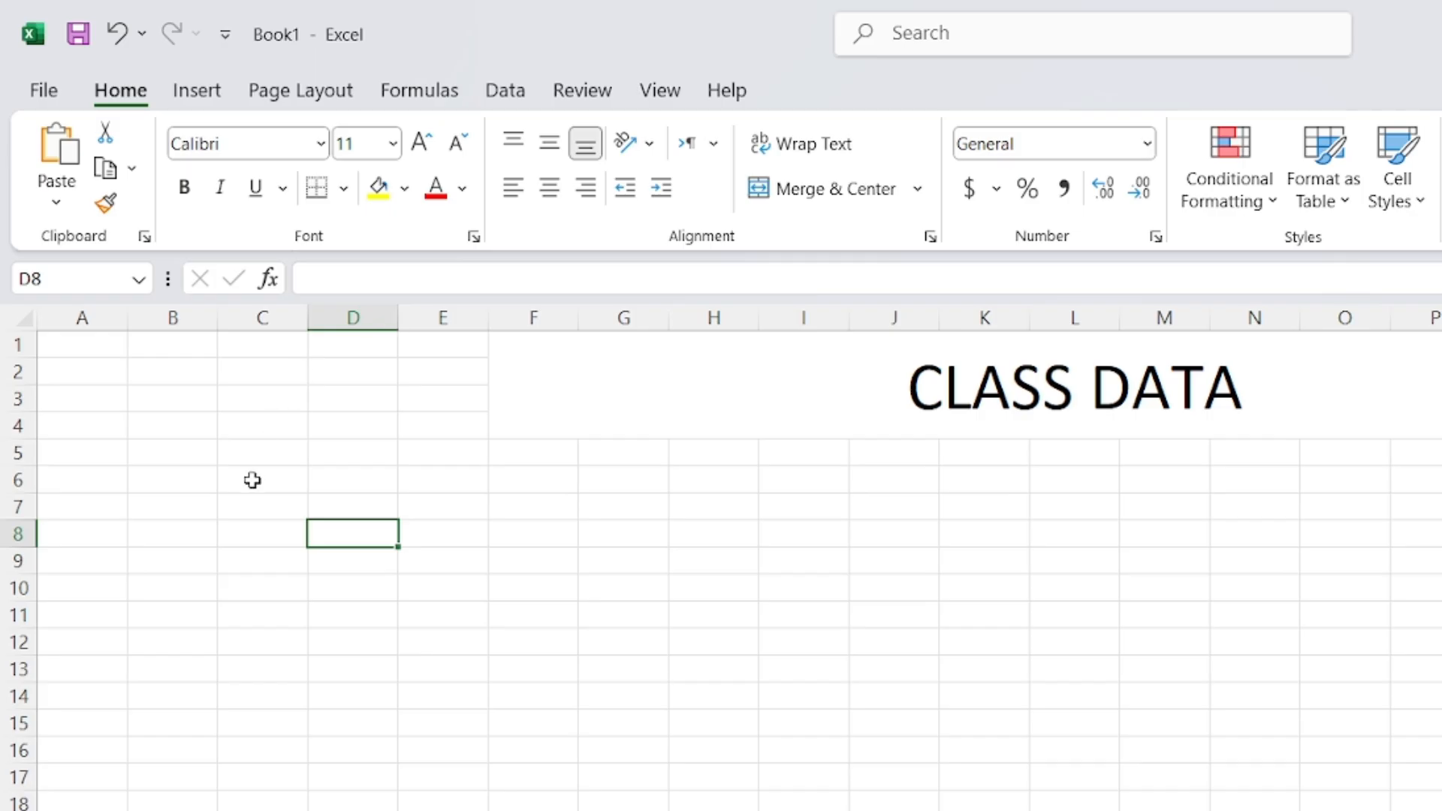
left_click(279, 534)
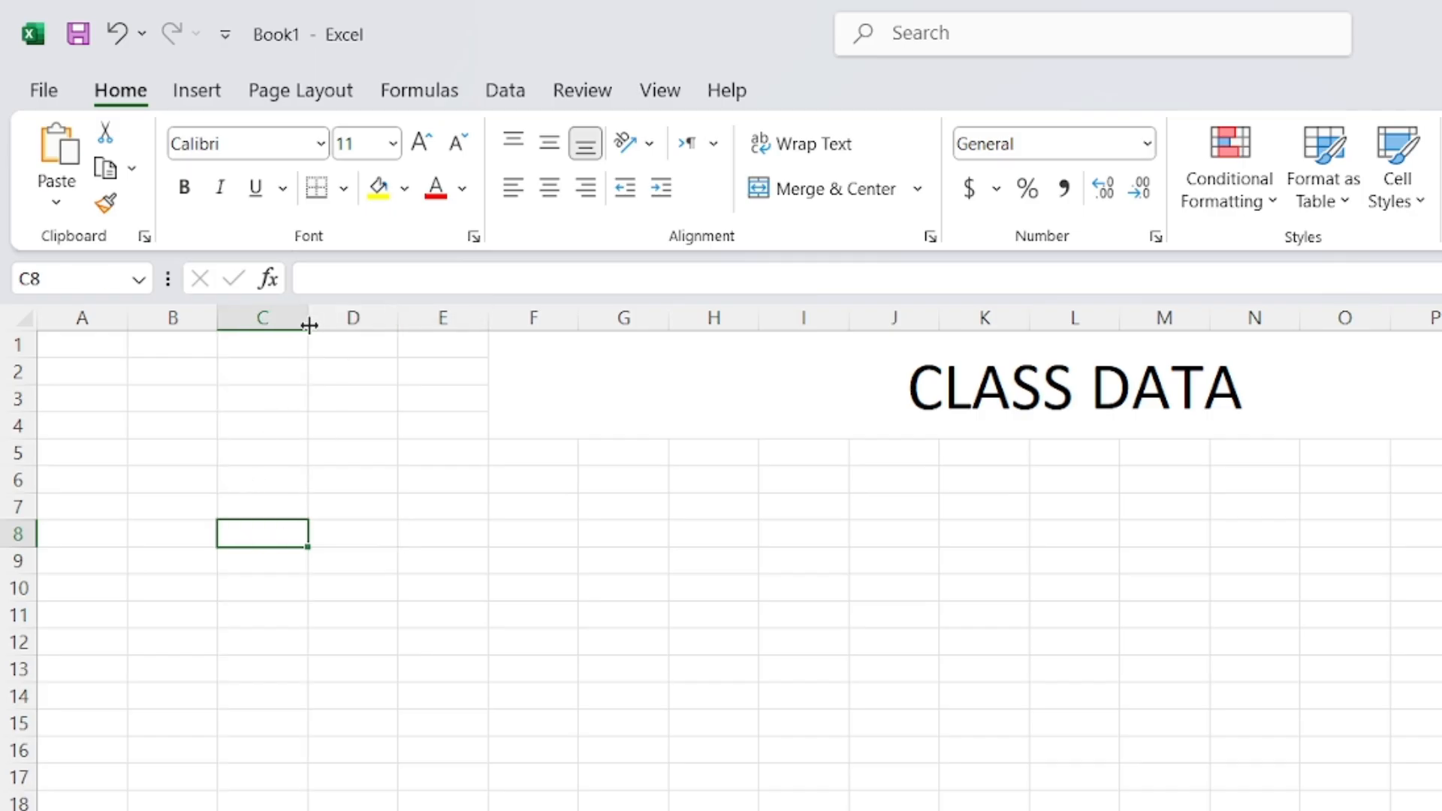
left_click_drag(311, 324, 451, 326)
left_click(325, 488)
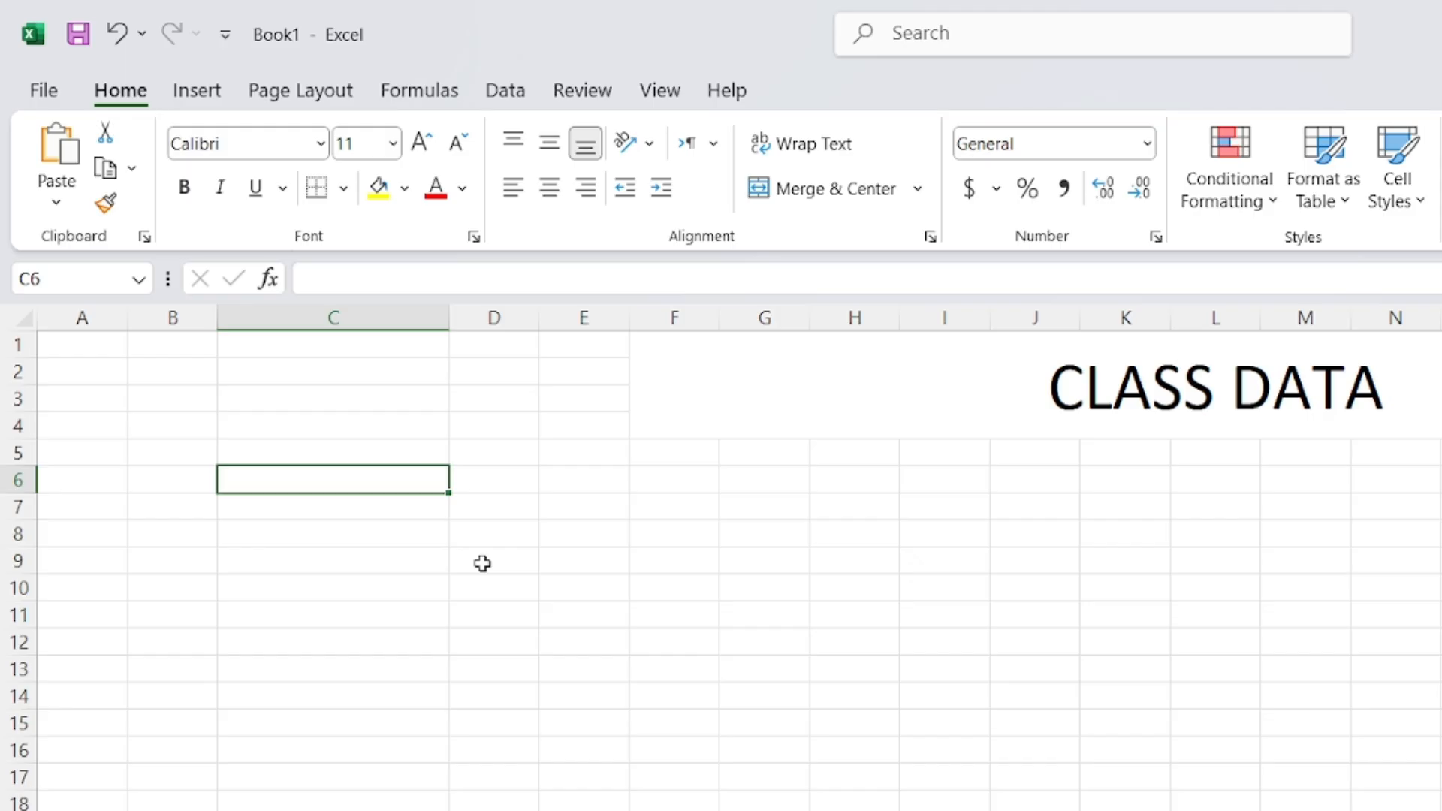
key("Down")
type("STUD")
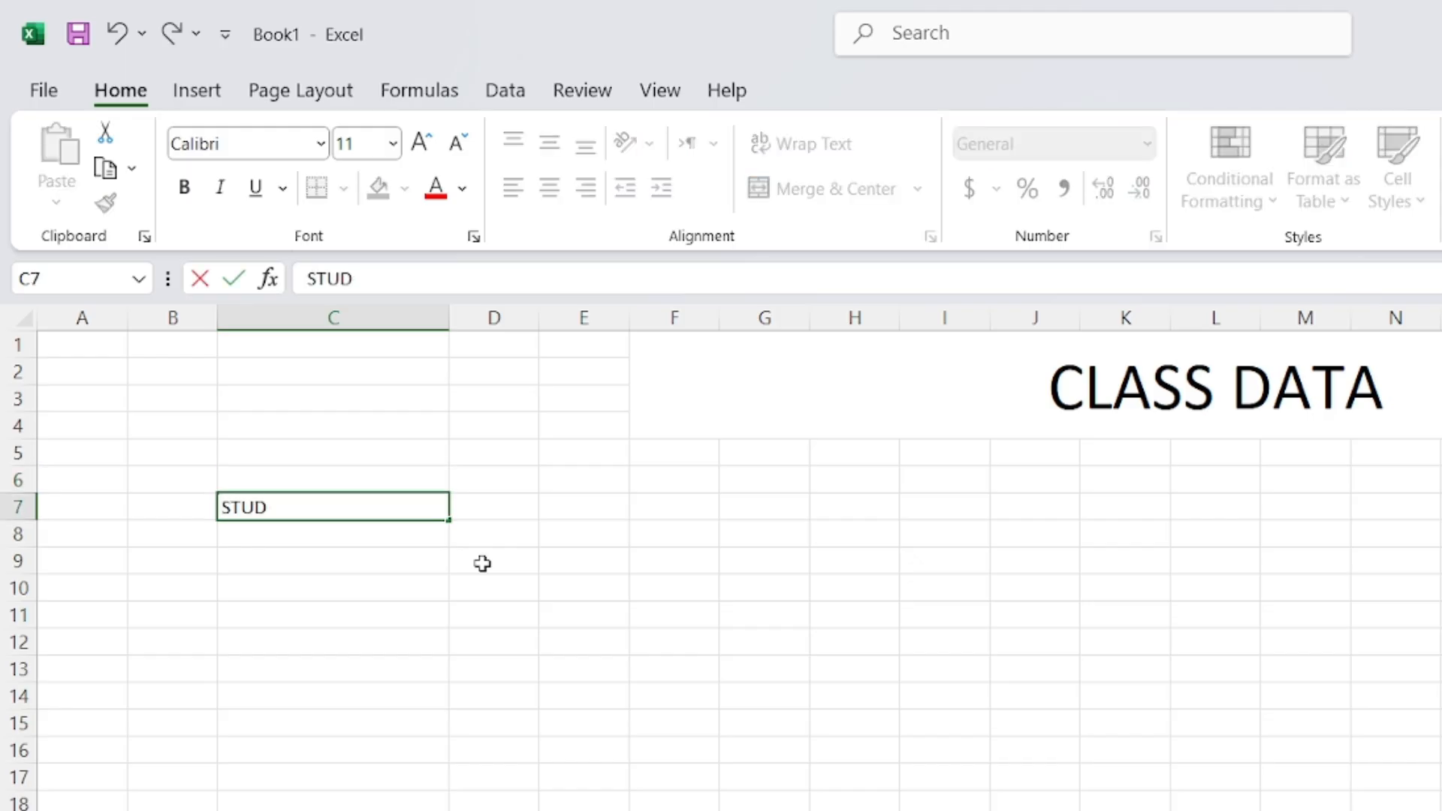
type("ENTS NAME")
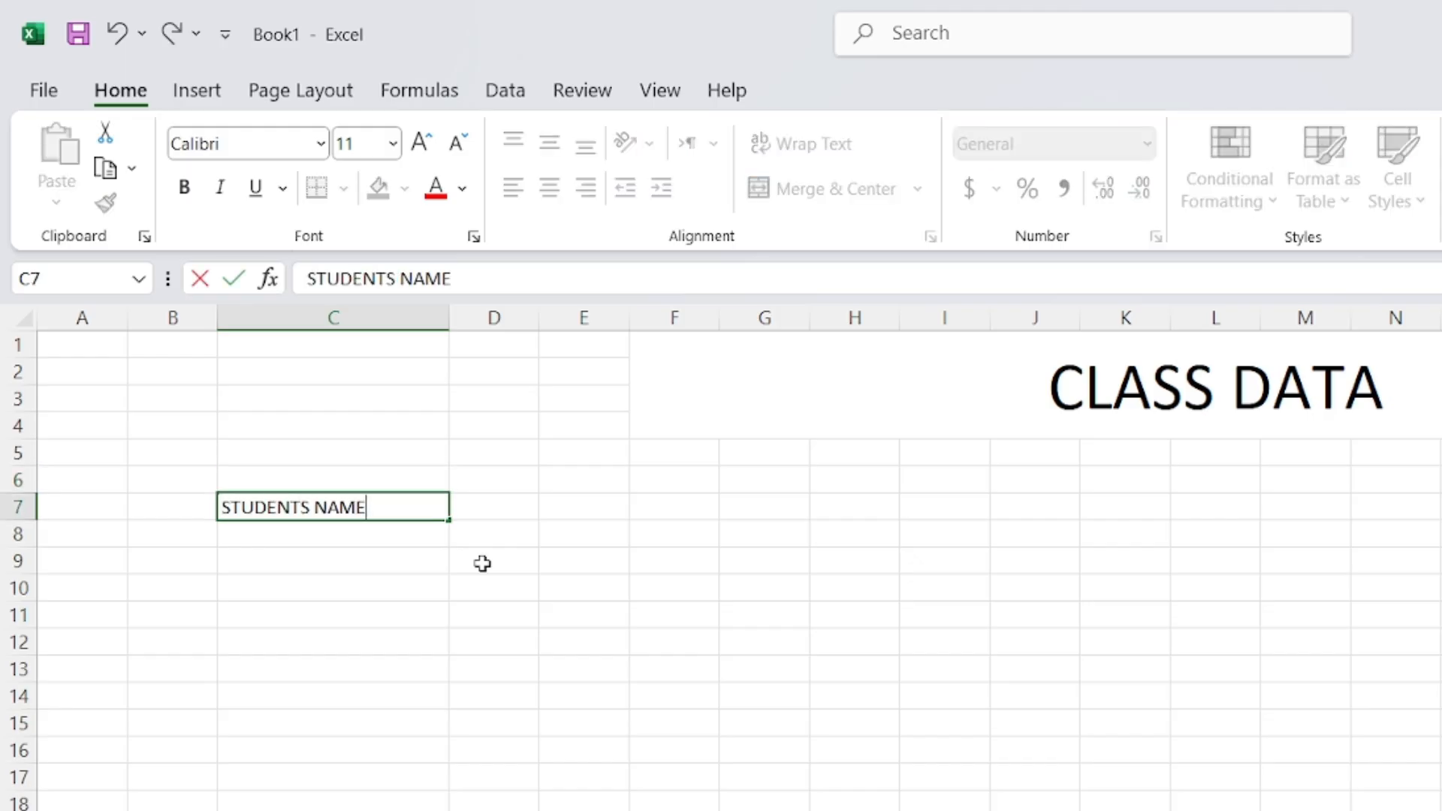
key("Return")
Enter the first five student names down C8:C12, correcting typos along the way
type("ALI")
key("Return")
type("Q")
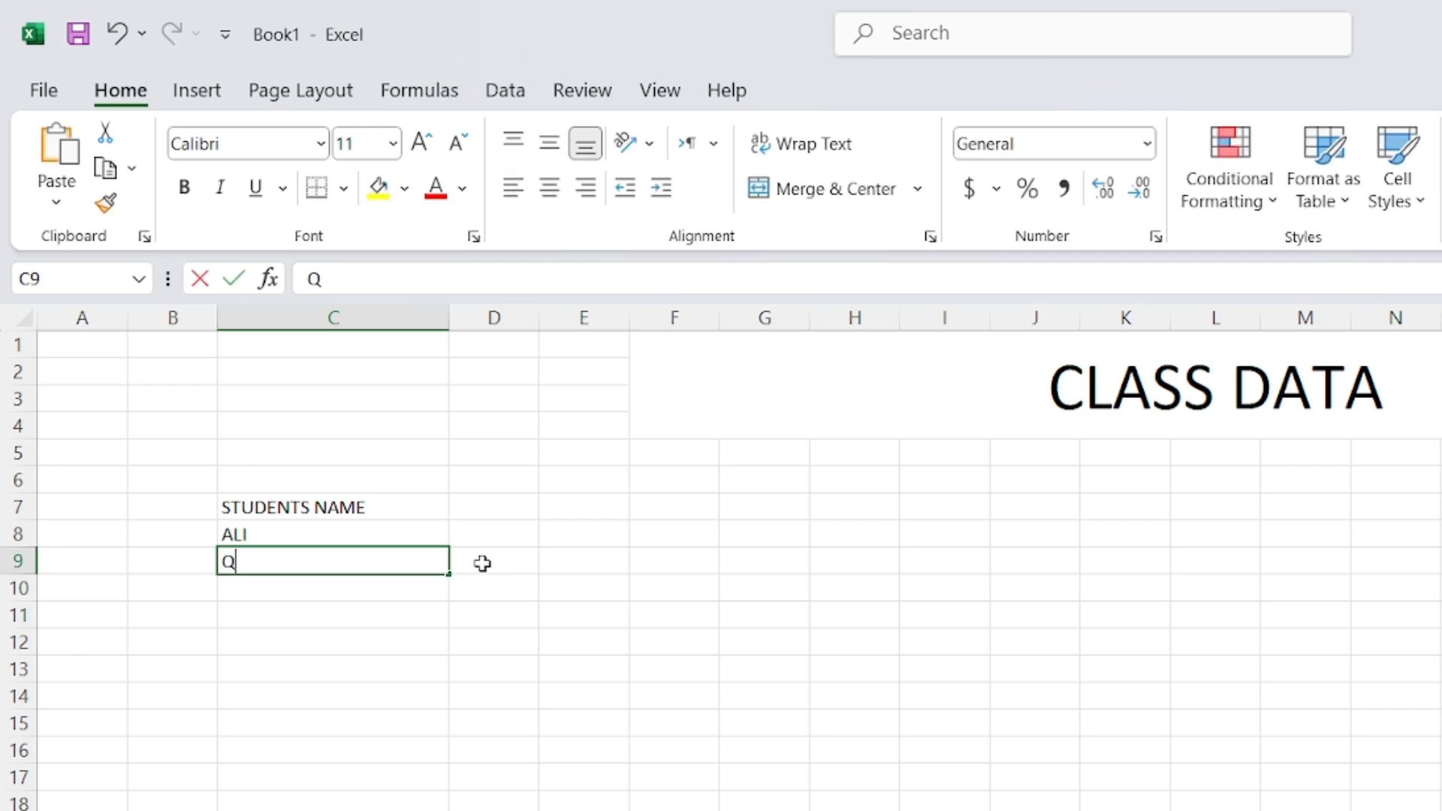
type("ASIM")
key("Return")
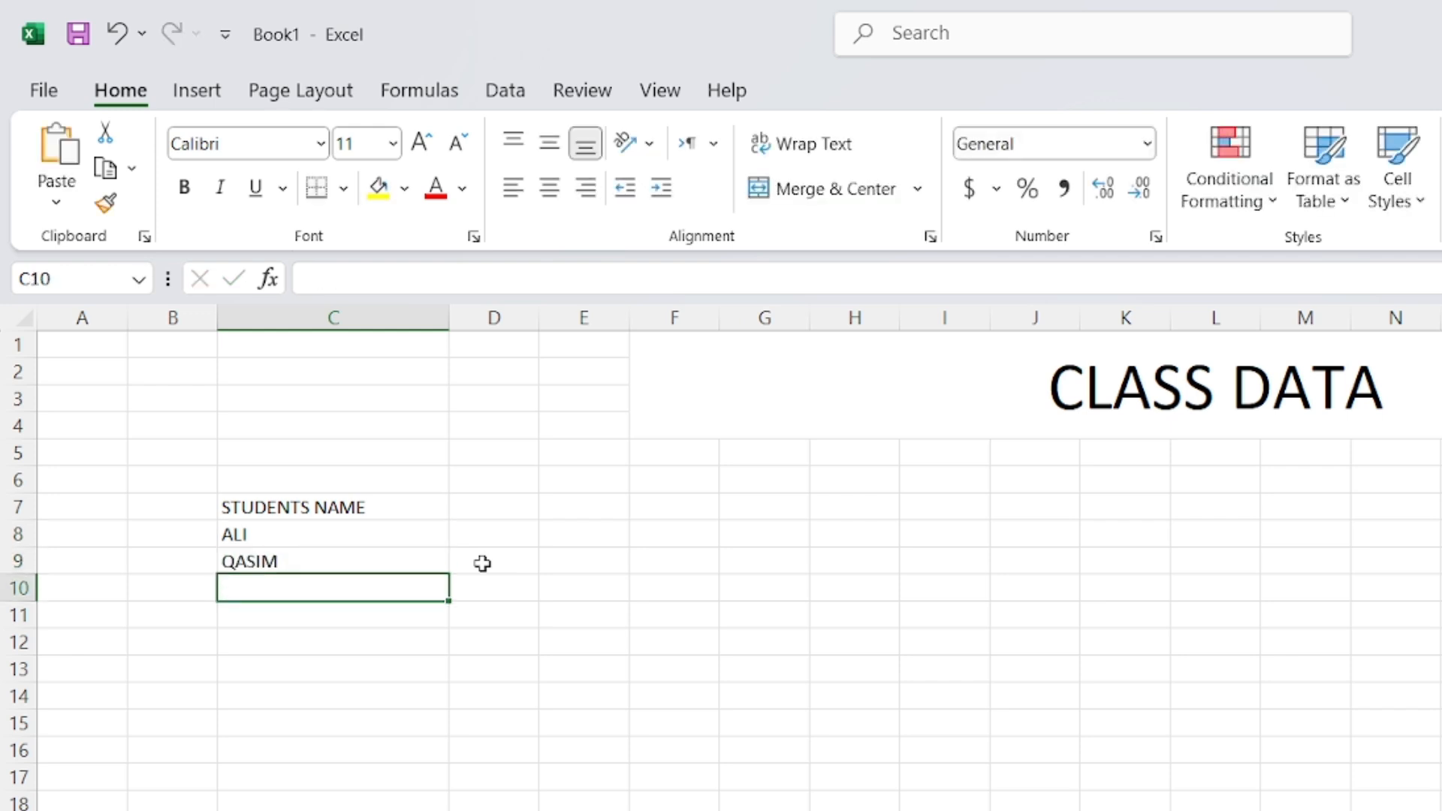
type("ZAU")
key("BackSpace")
key("BackSpace")
type("UBAIR")
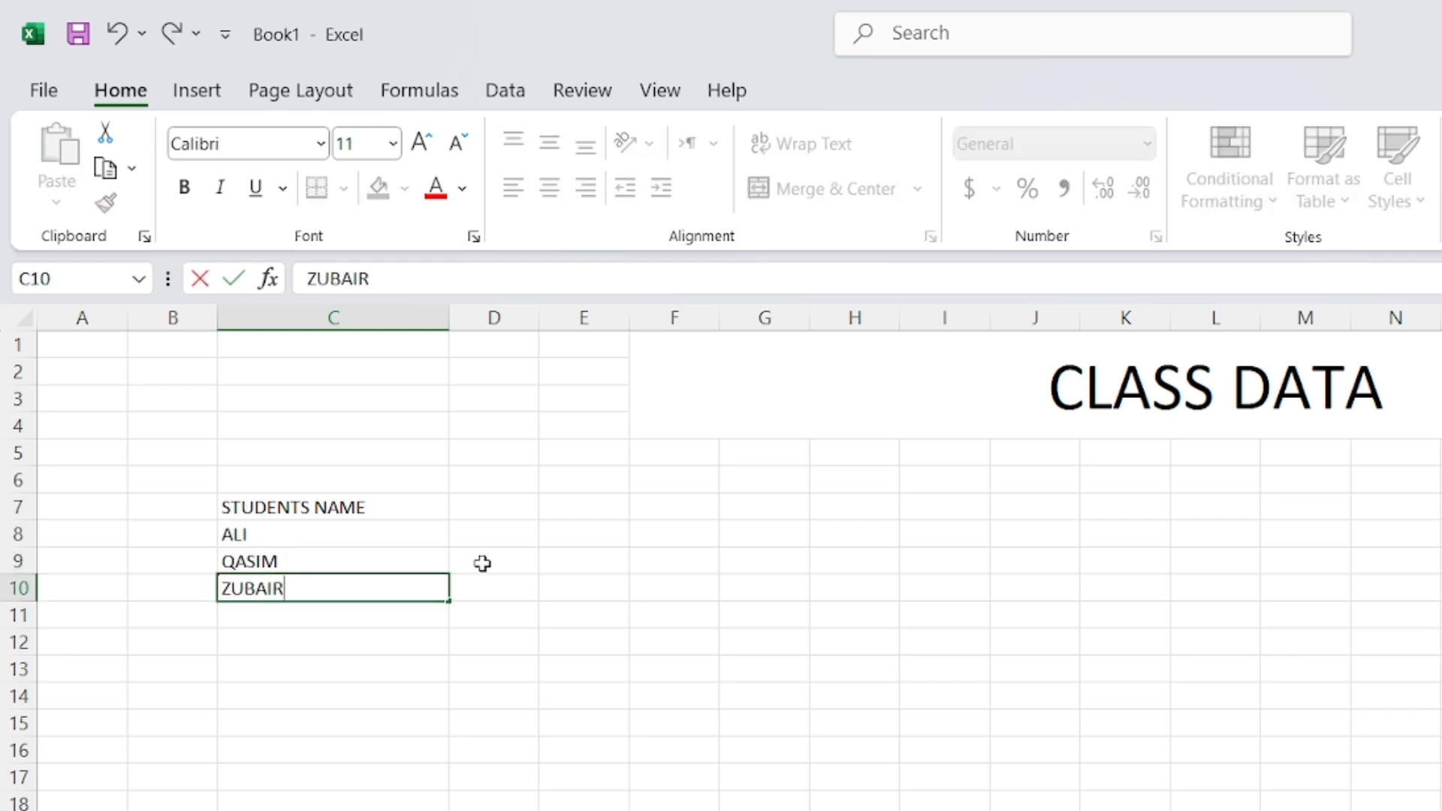
key("Return")
type("ATIF")
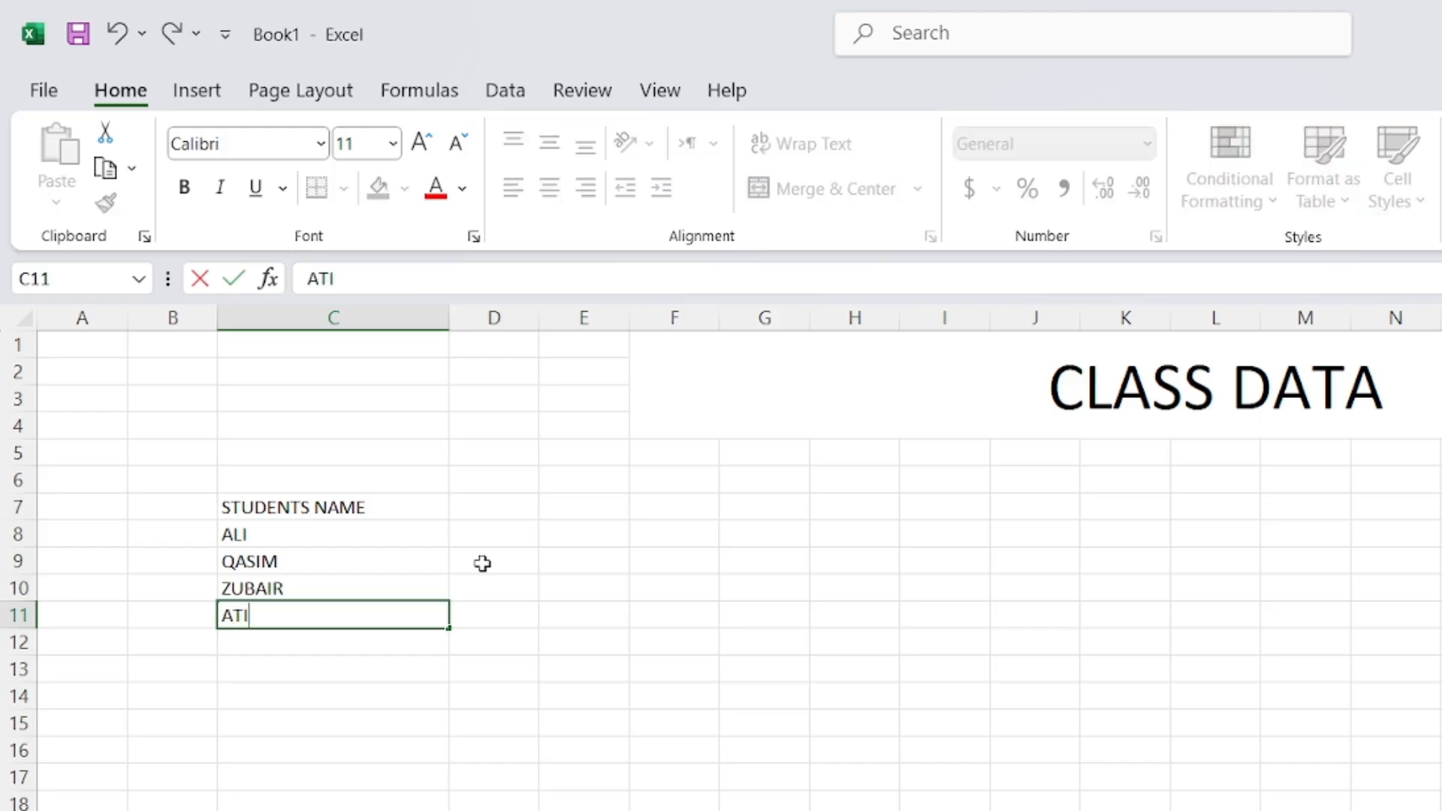
key("Return")
type("USMAN")
key("Return")
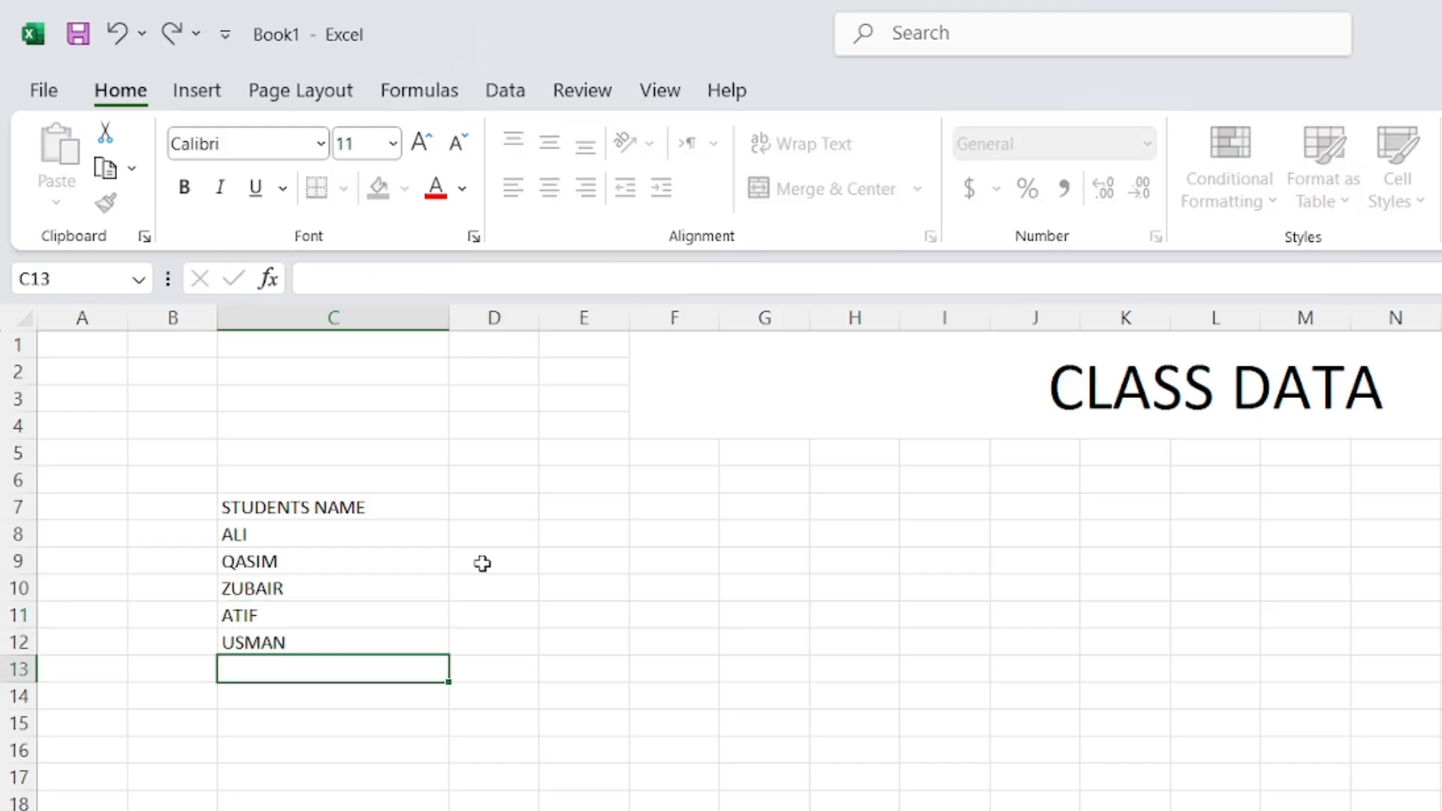
Enter the remaining student names from C13 down to C19
type("Q")
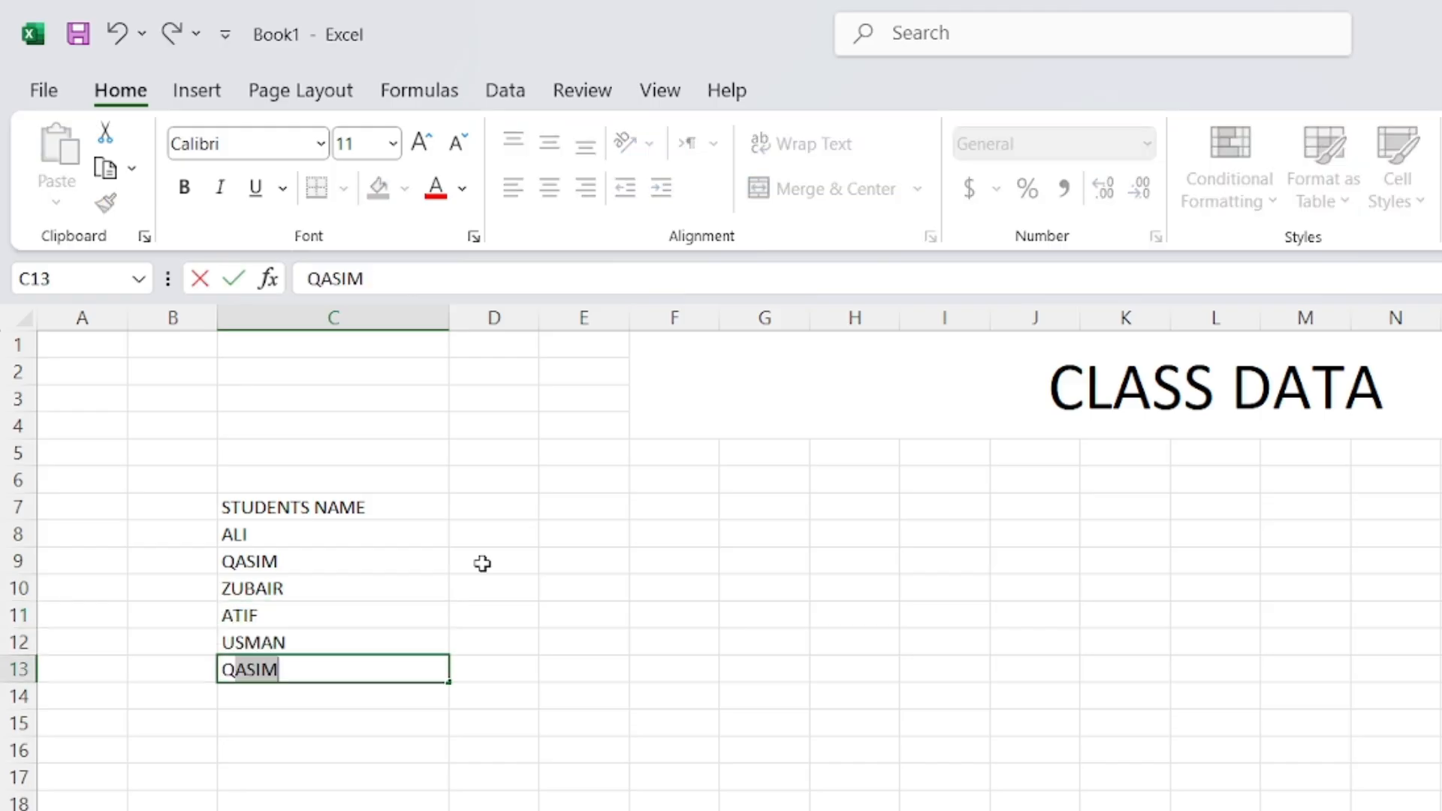
key("BackSpace")
key("BackSpace")
type("UBAID")
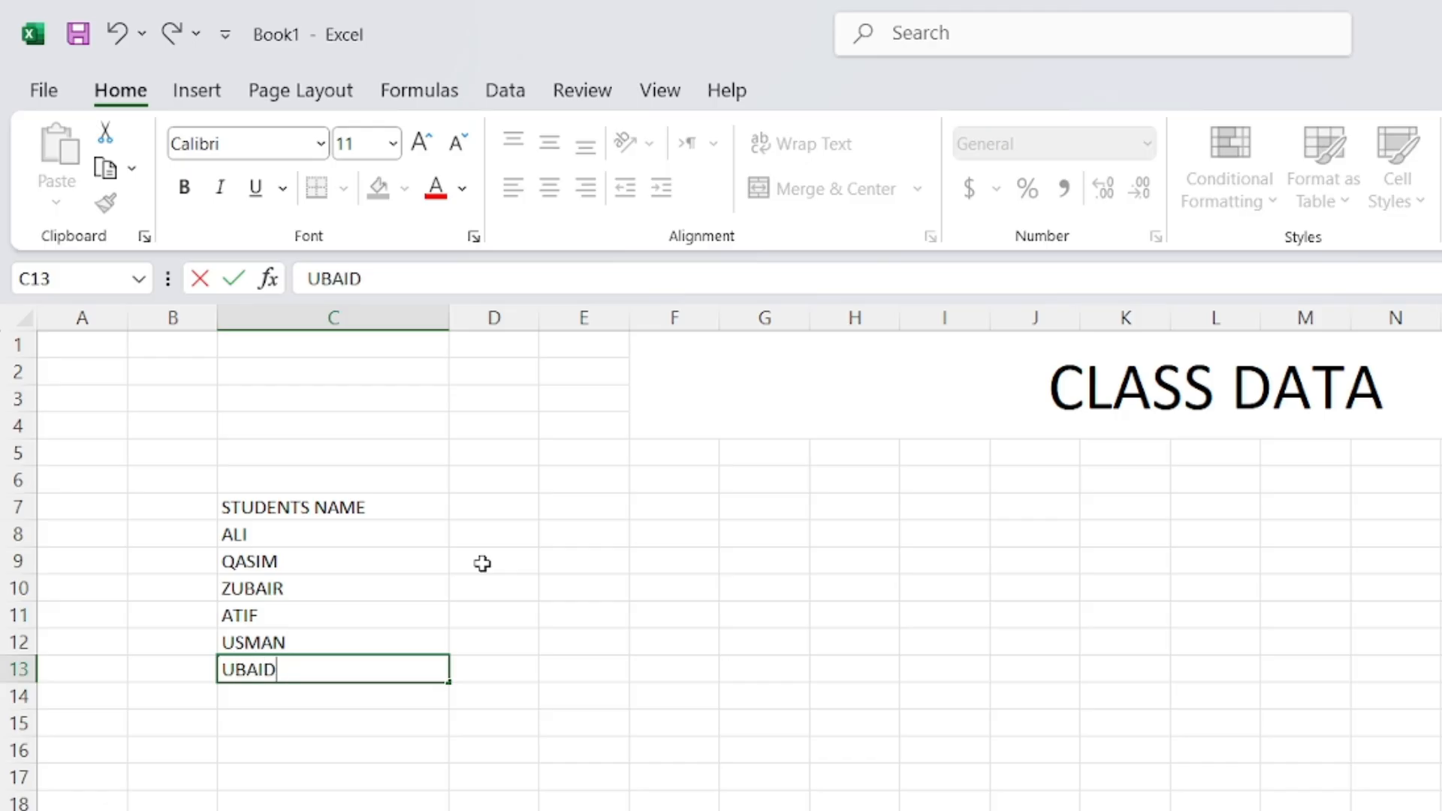
key("Return")
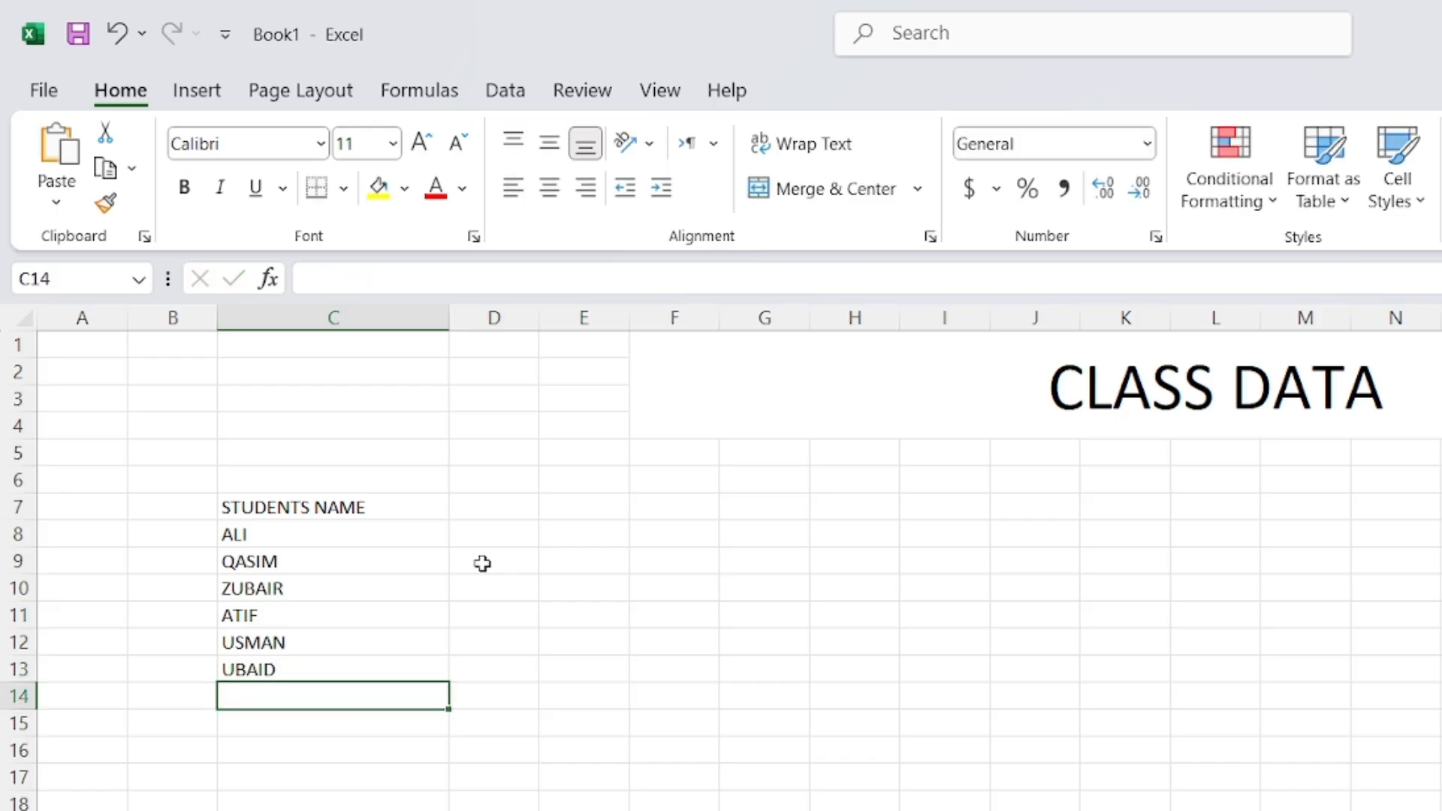
type("UMER")
key("Return")
type("A")
key("BackSpace")
type("W")
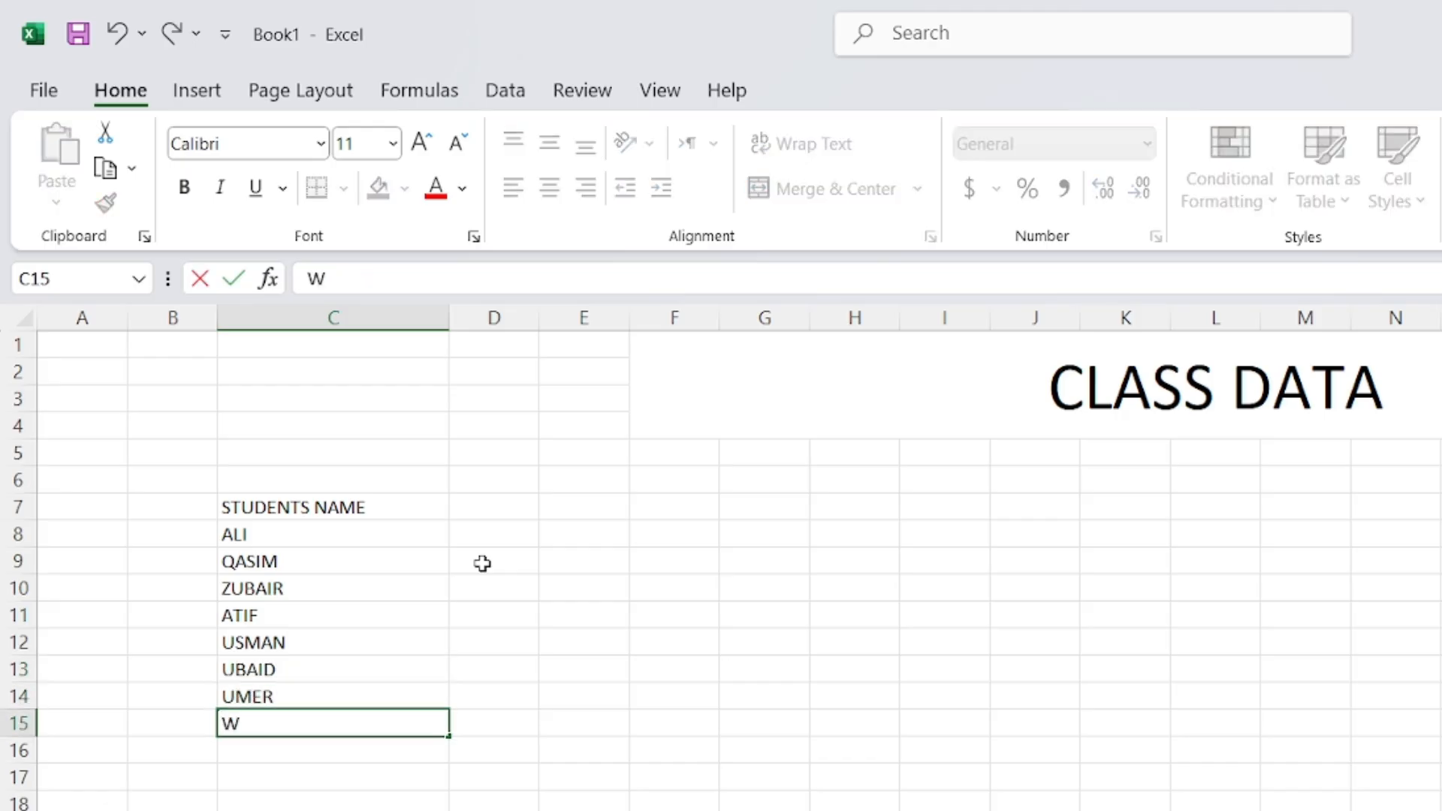
type("AQAS")
key("Return")
type("SOH")
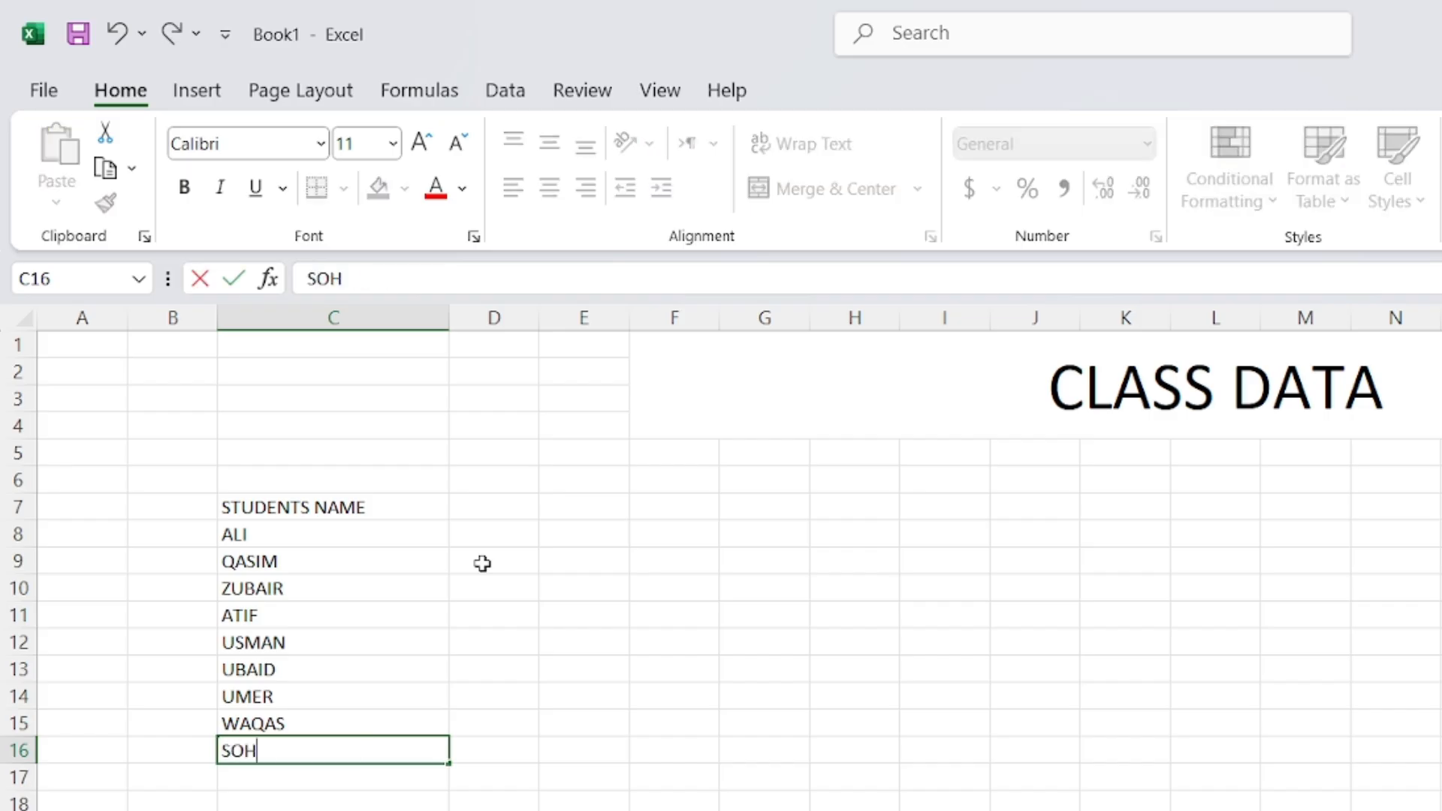
type("AIL")
key("Return")
type("TAR")
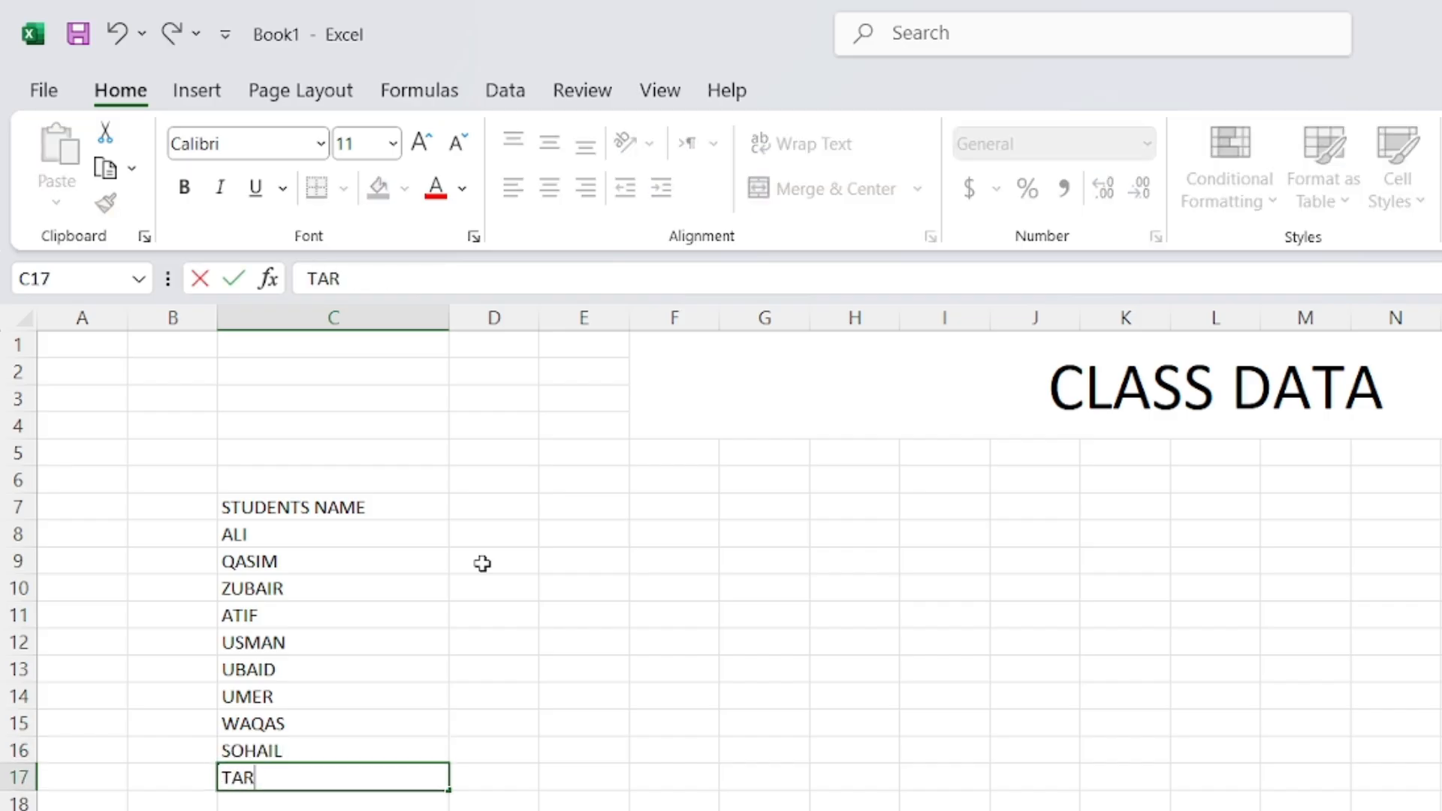
type("IQ")
key("Return")
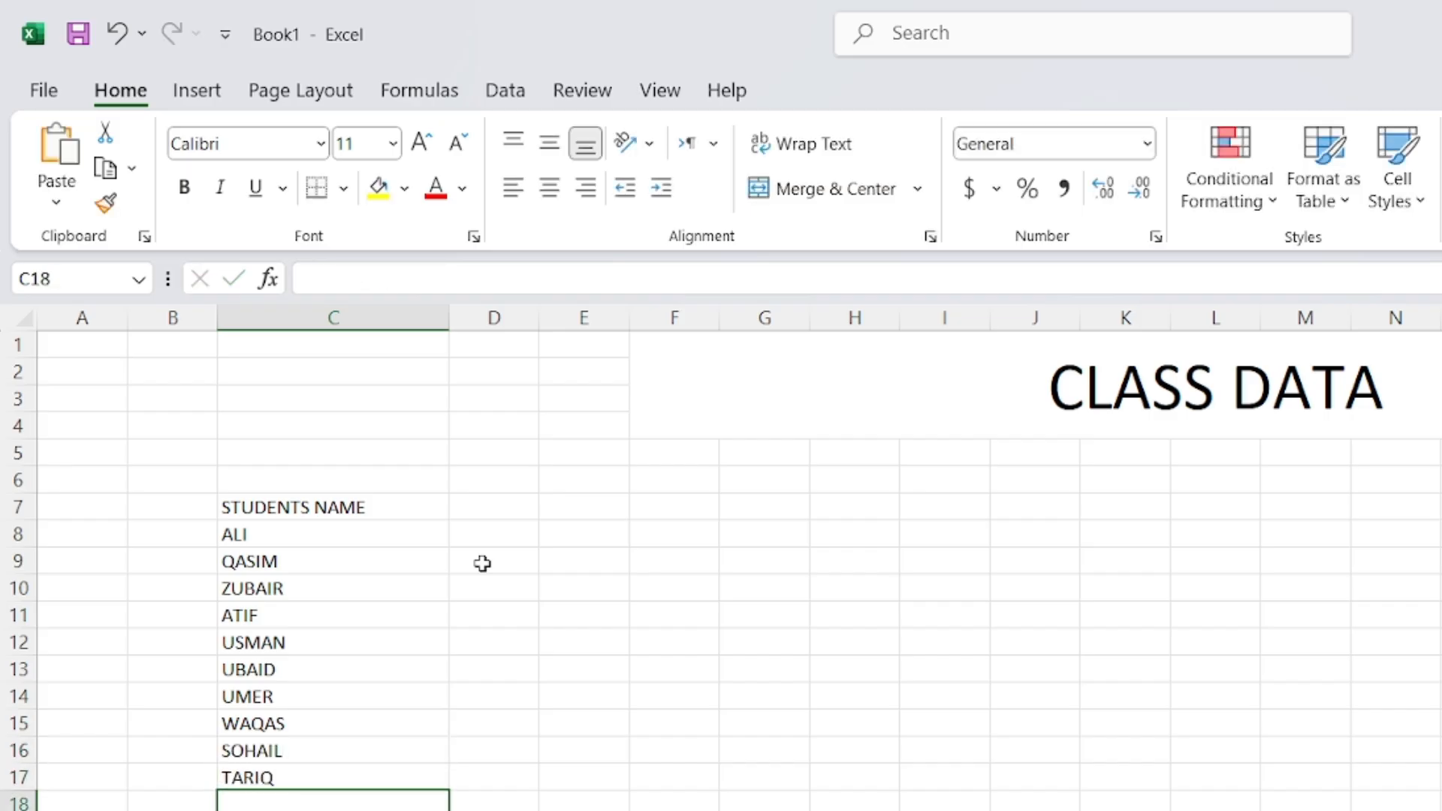
type("ATIQ")
key("Return")
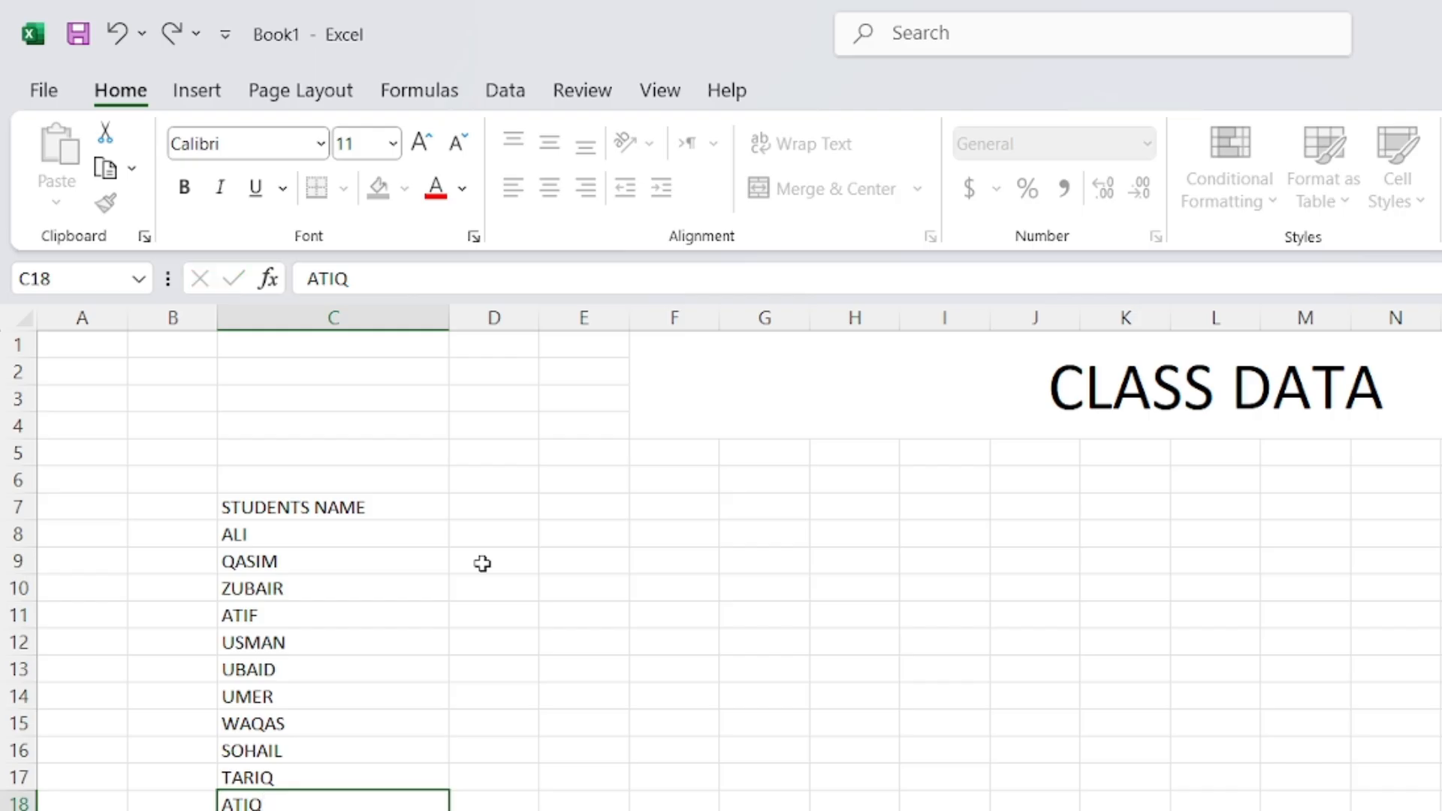
type("MUKHTAR")
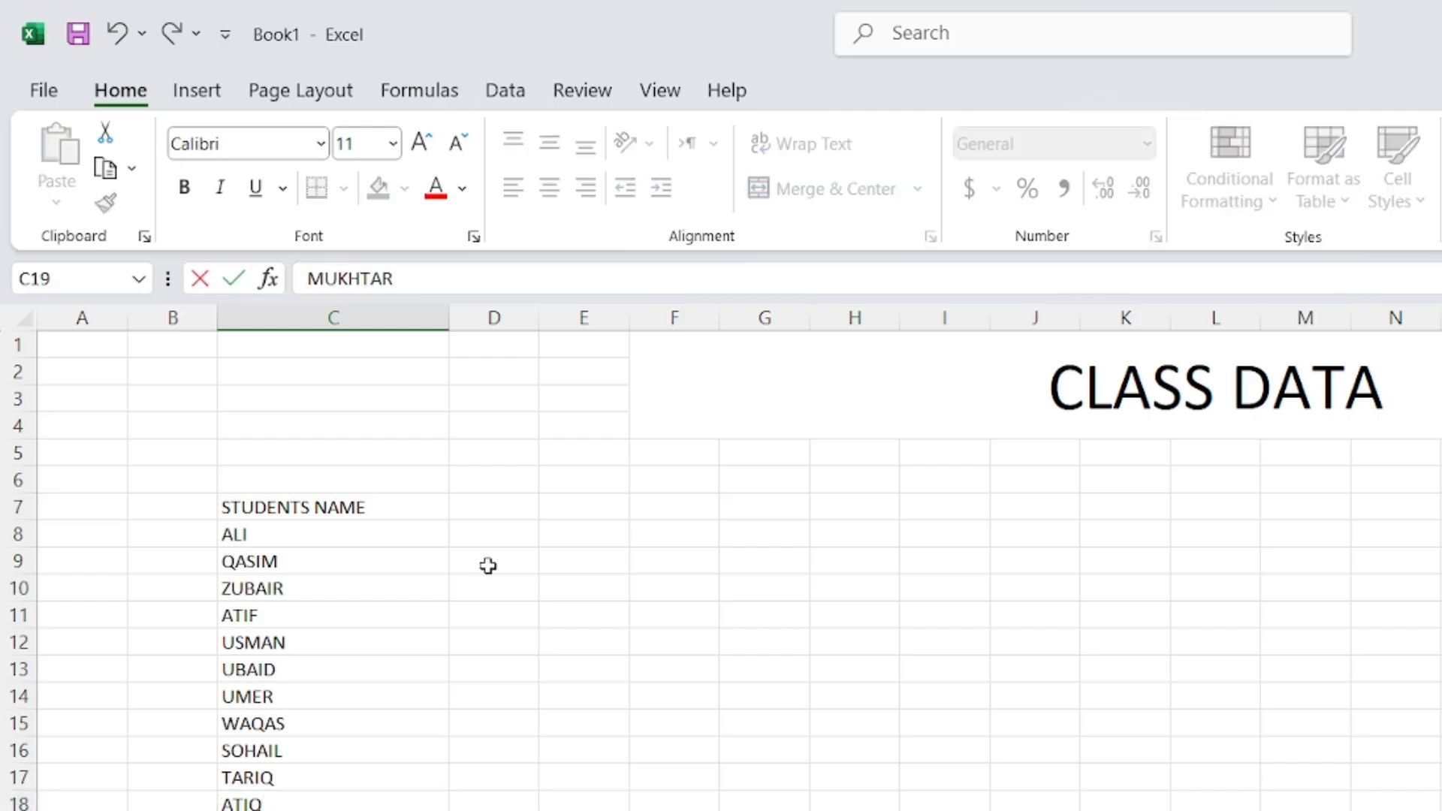
left_click(569, 533)
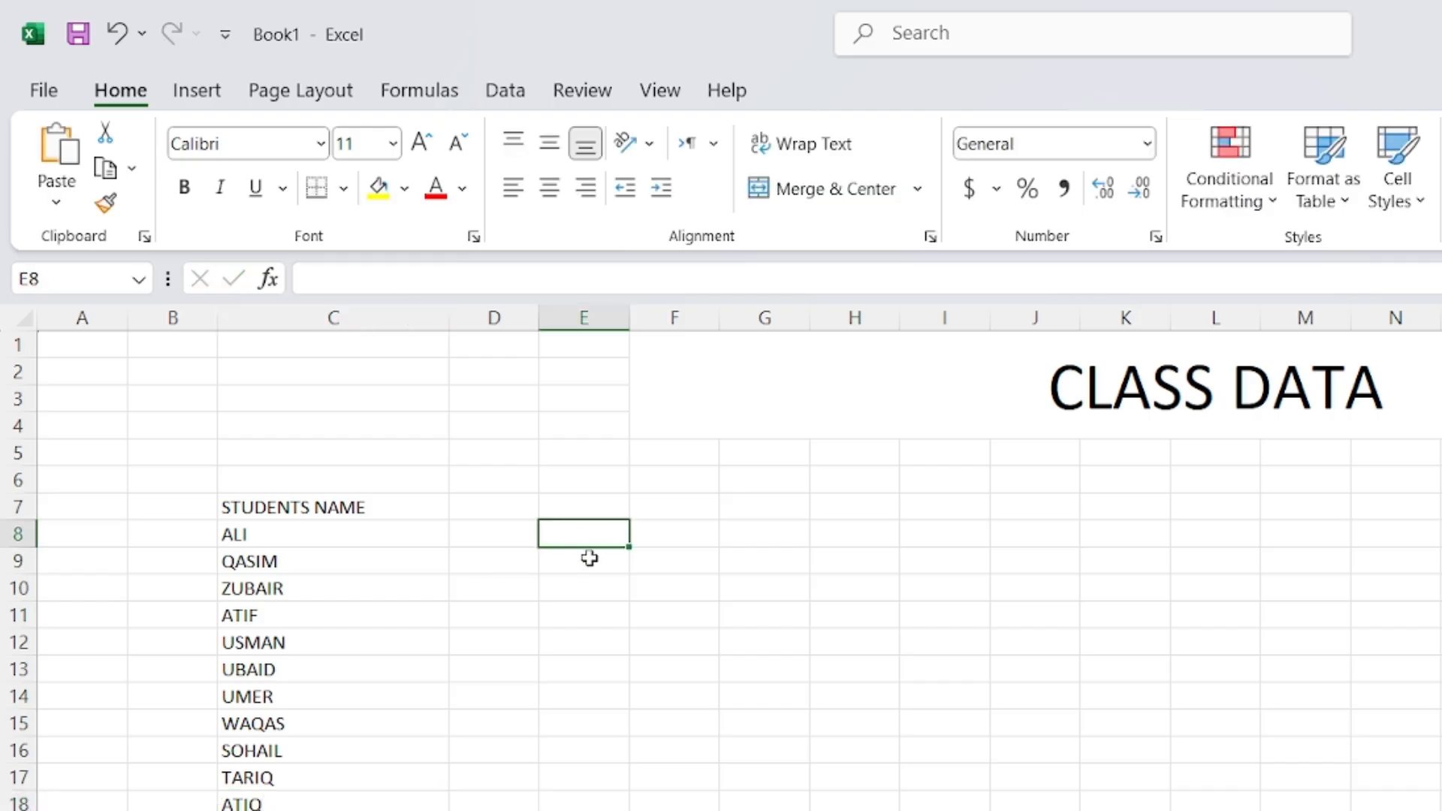
left_click(489, 502)
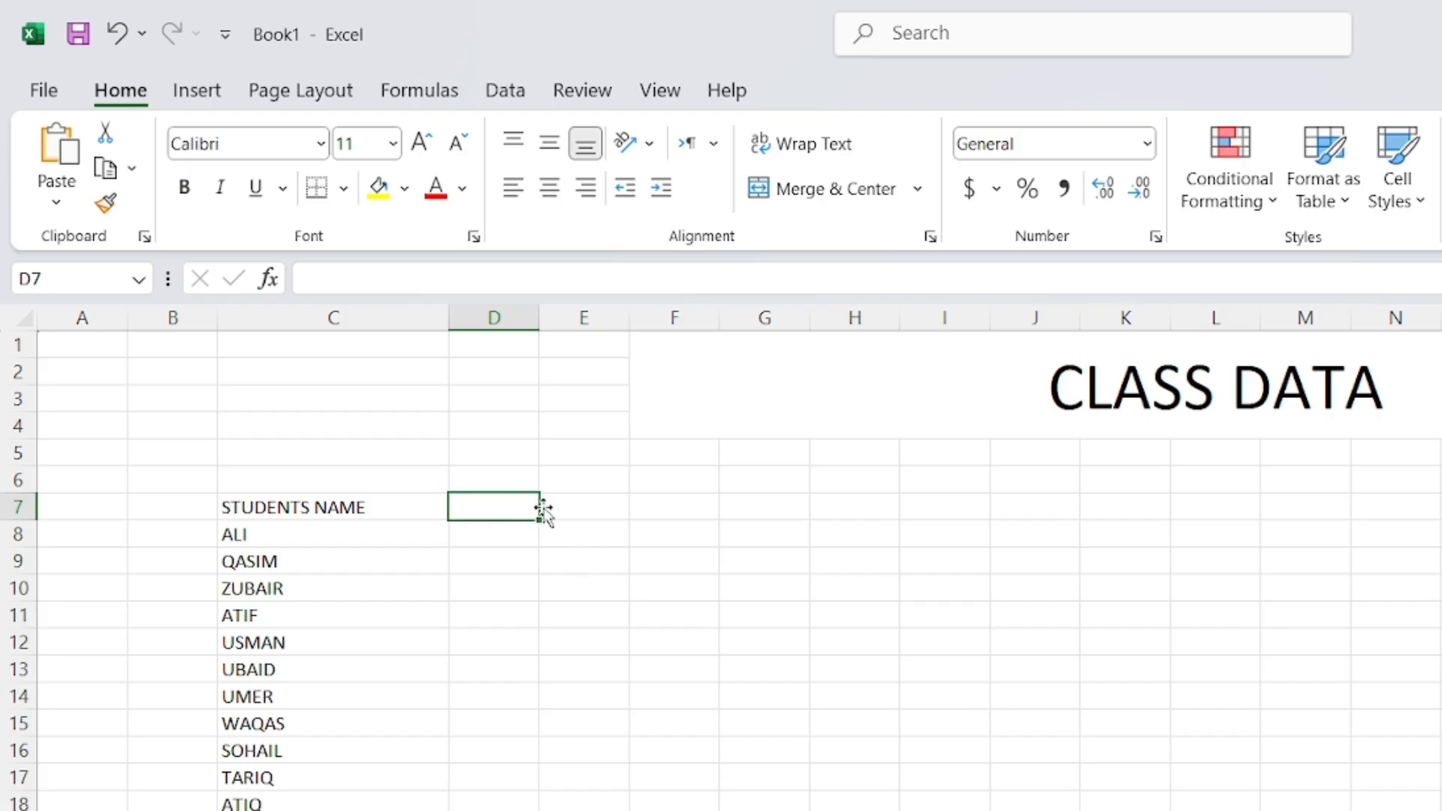
left_click(670, 719)
scroll(360, 608, "up", 2)
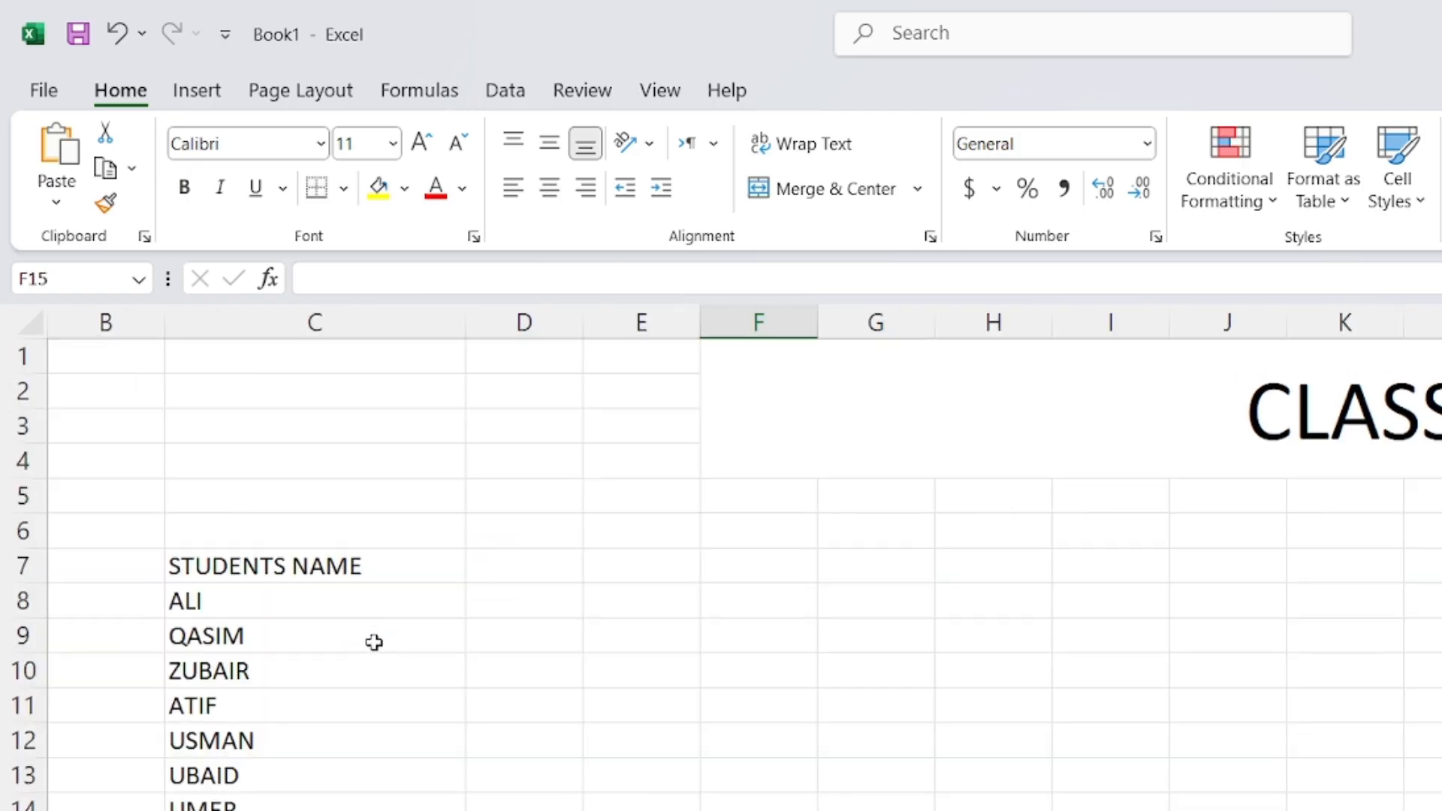
left_click(180, 601)
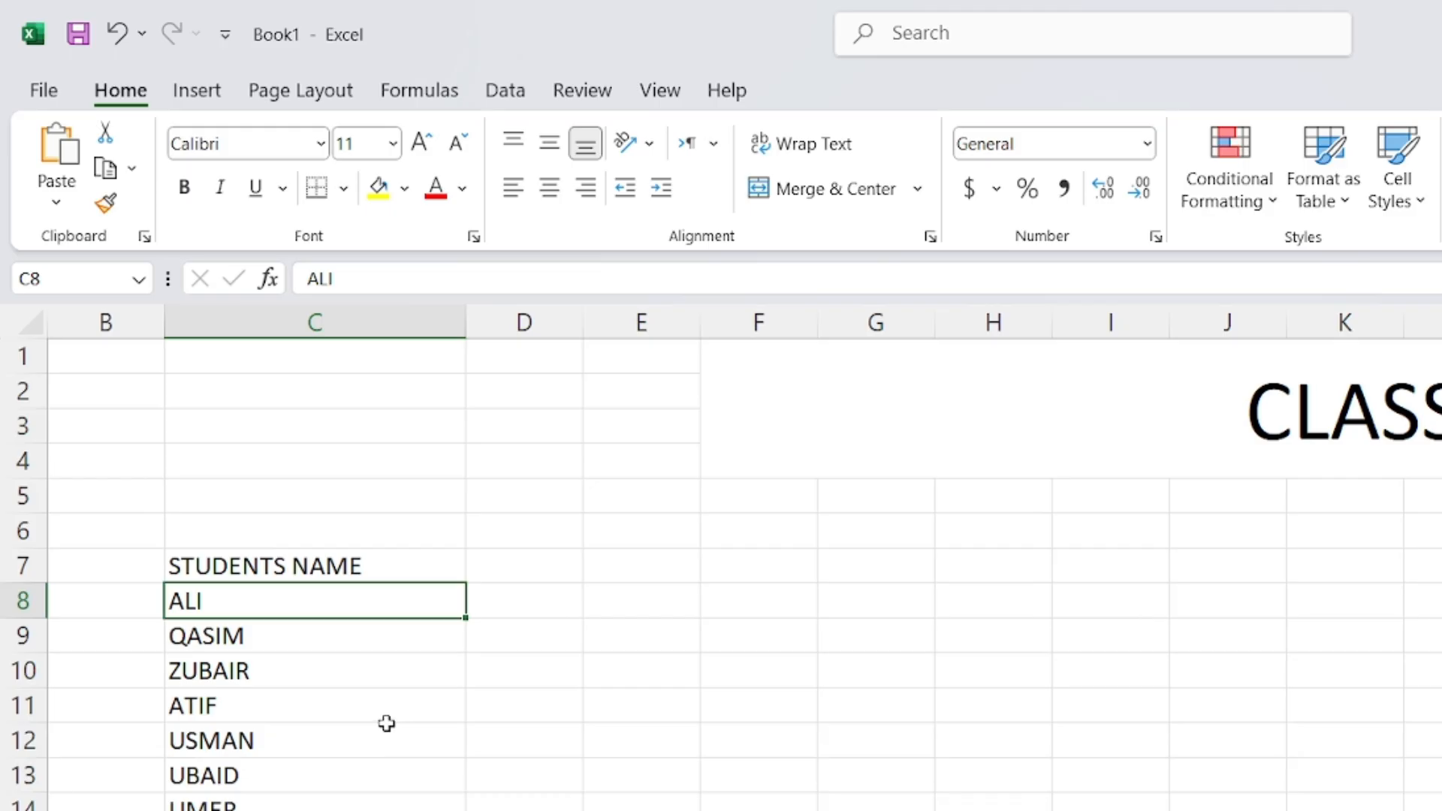
left_click(876, 810)
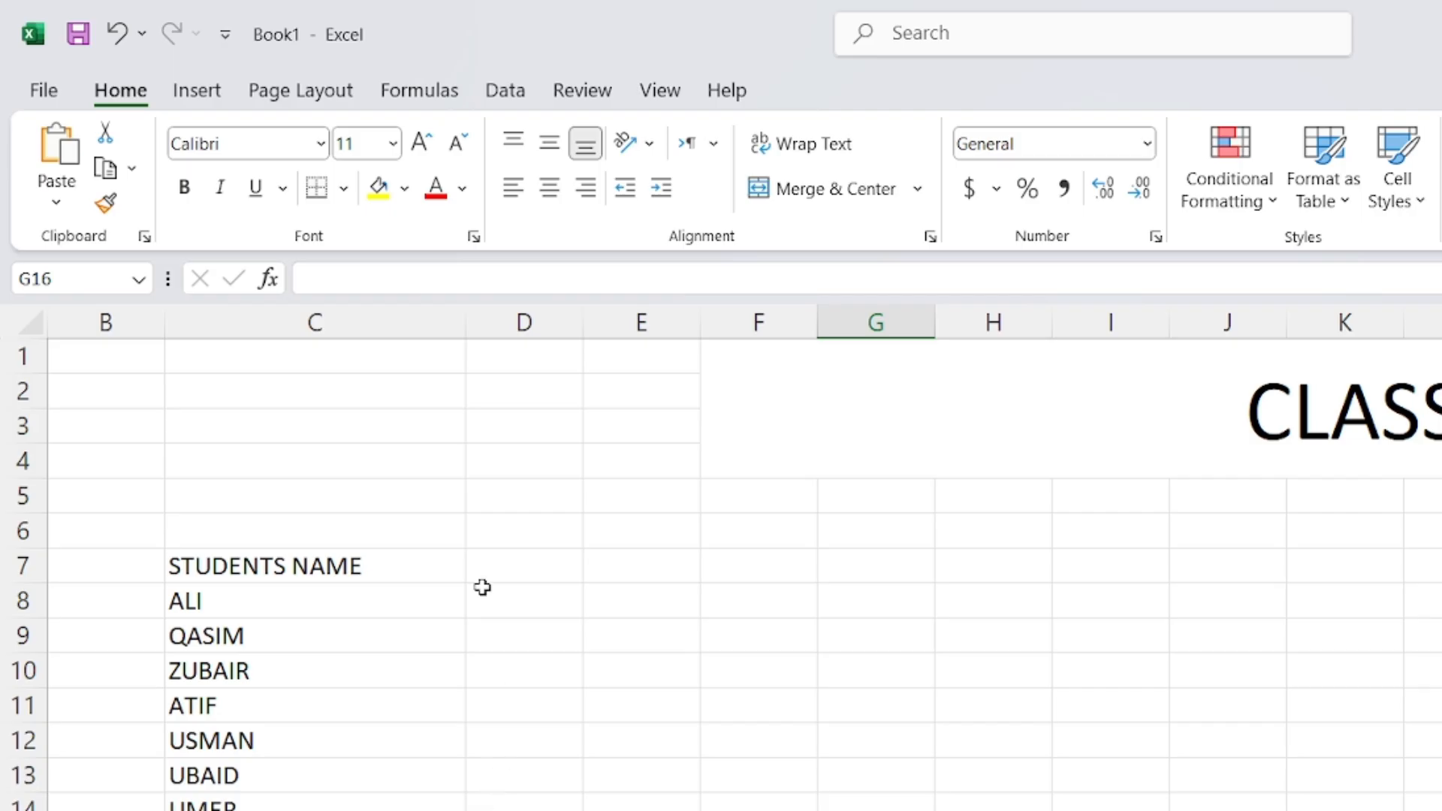
left_click_drag(528, 602, 670, 617)
left_click_drag(480, 637, 659, 638)
left_click_drag(515, 686, 707, 698)
left_click(787, 592)
left_click_drag(787, 592, 1276, 579)
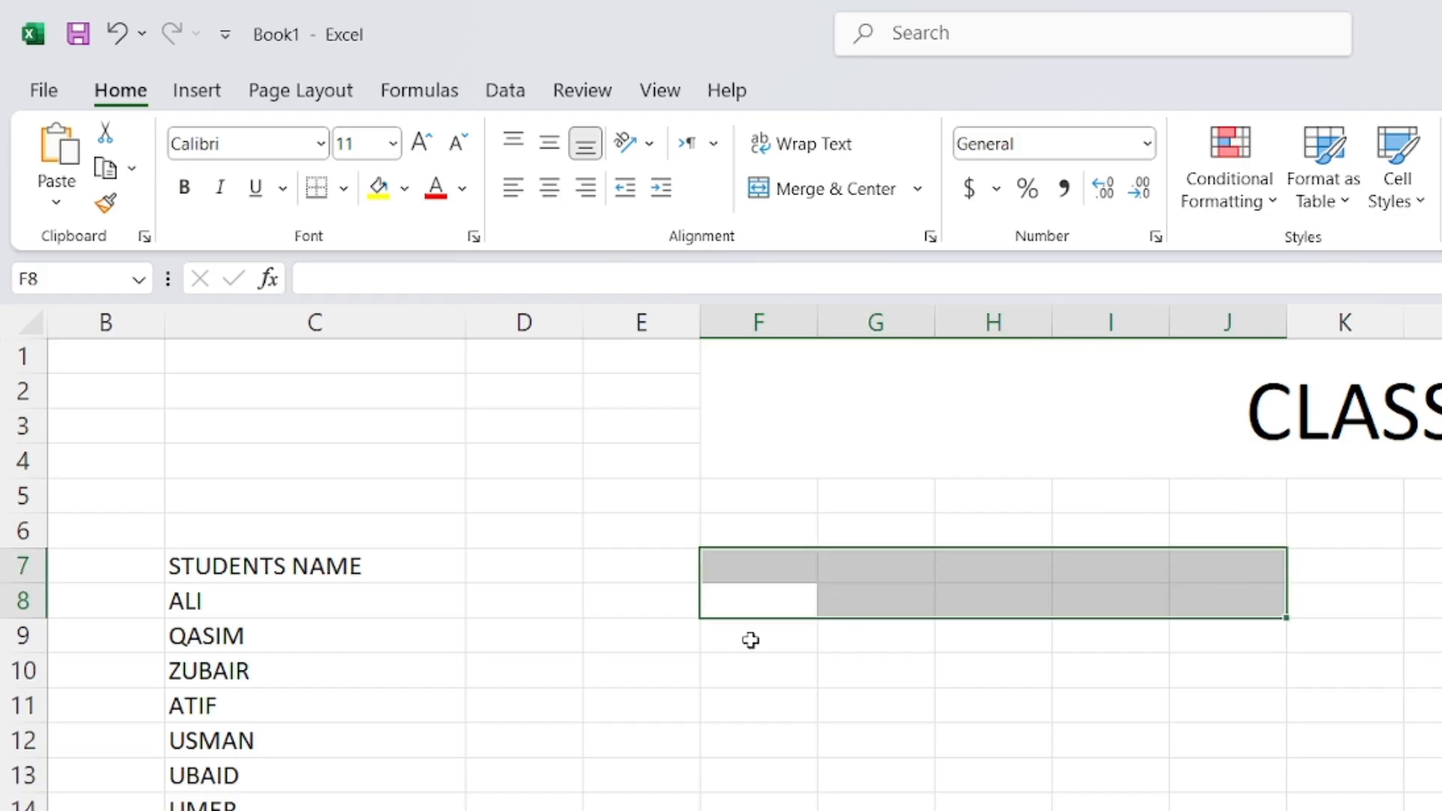
left_click_drag(749, 640, 1126, 624)
left_click(660, 782)
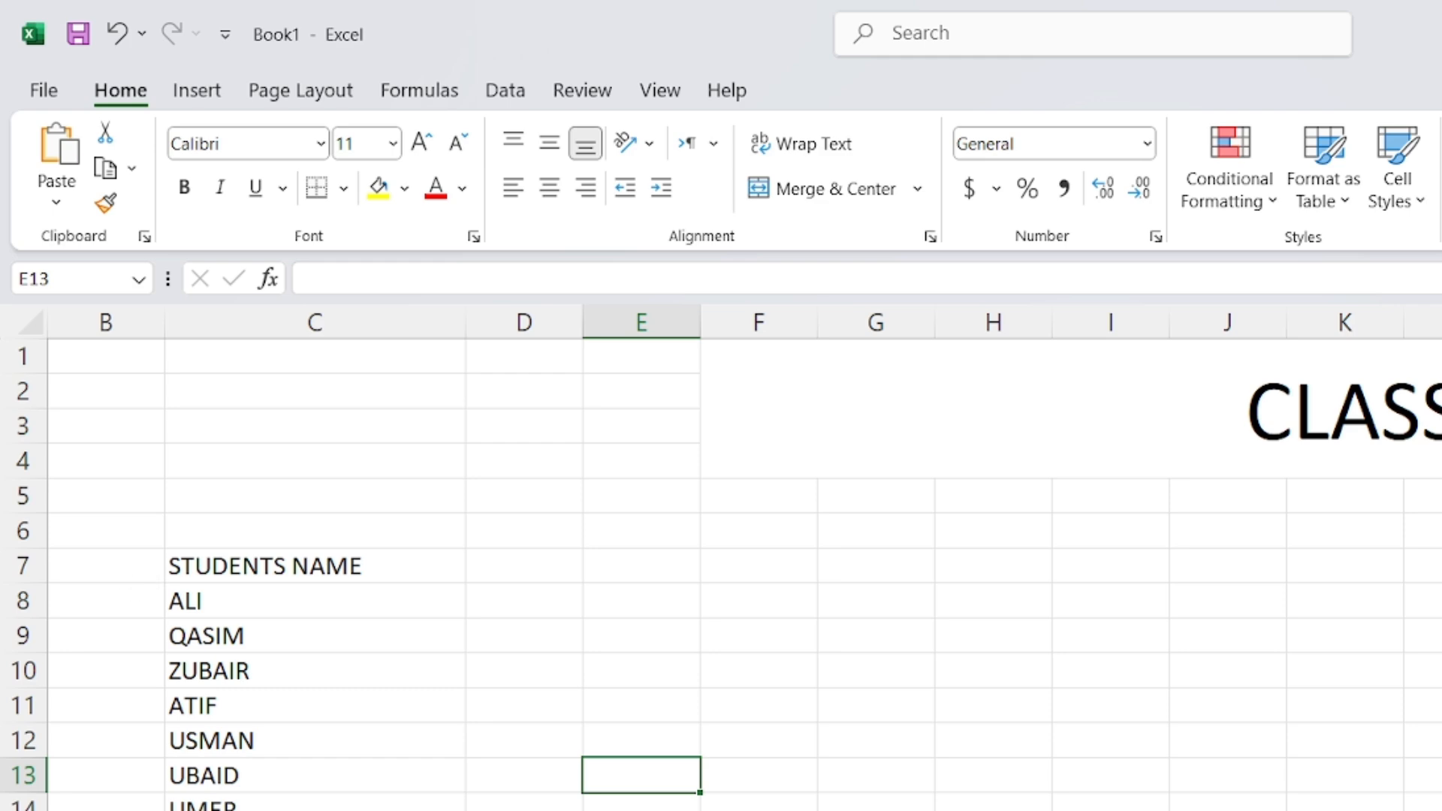
Look at the 'Hover' text in the lesson PDF, then return to the Excel workbook
key("alt+Tab")
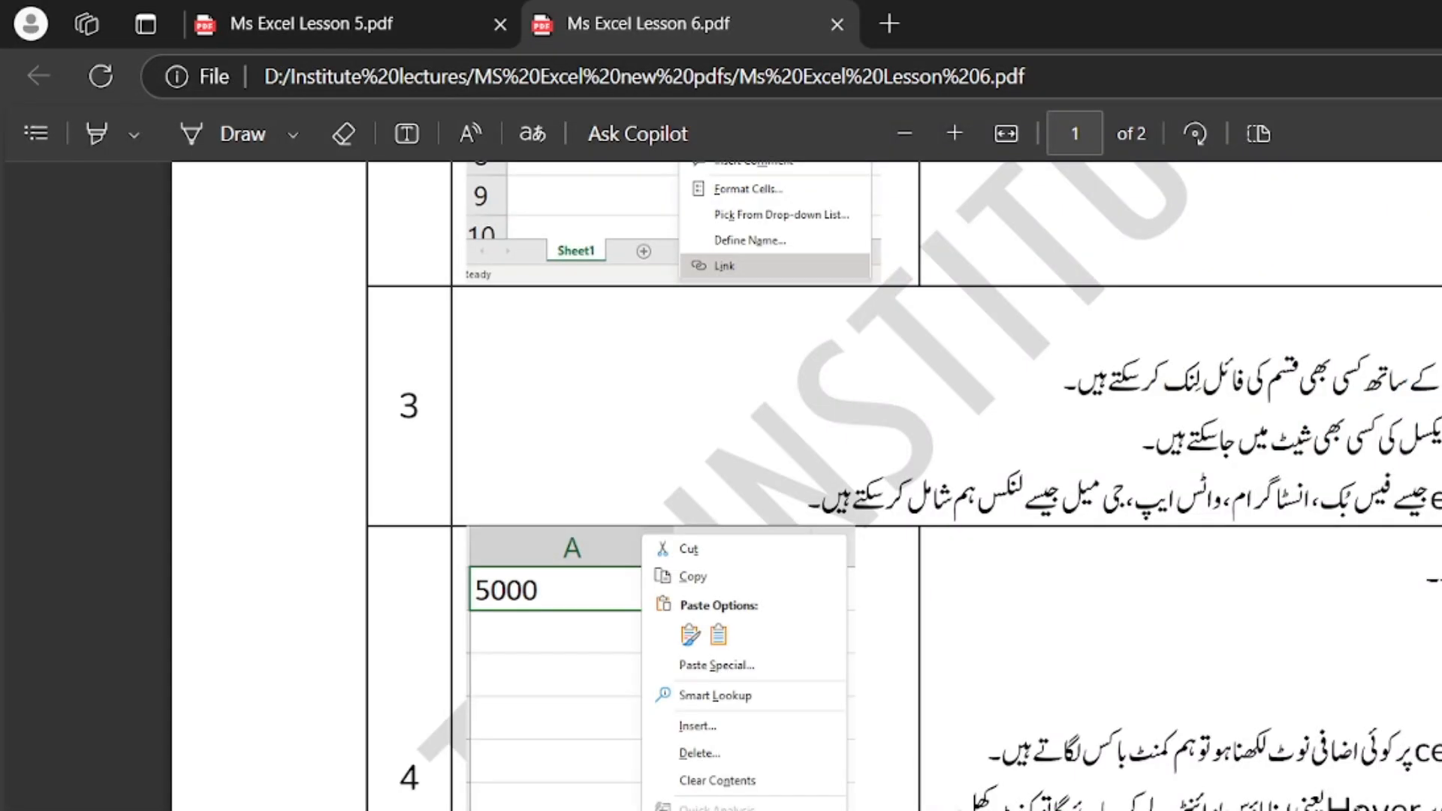
double_click(1376, 807)
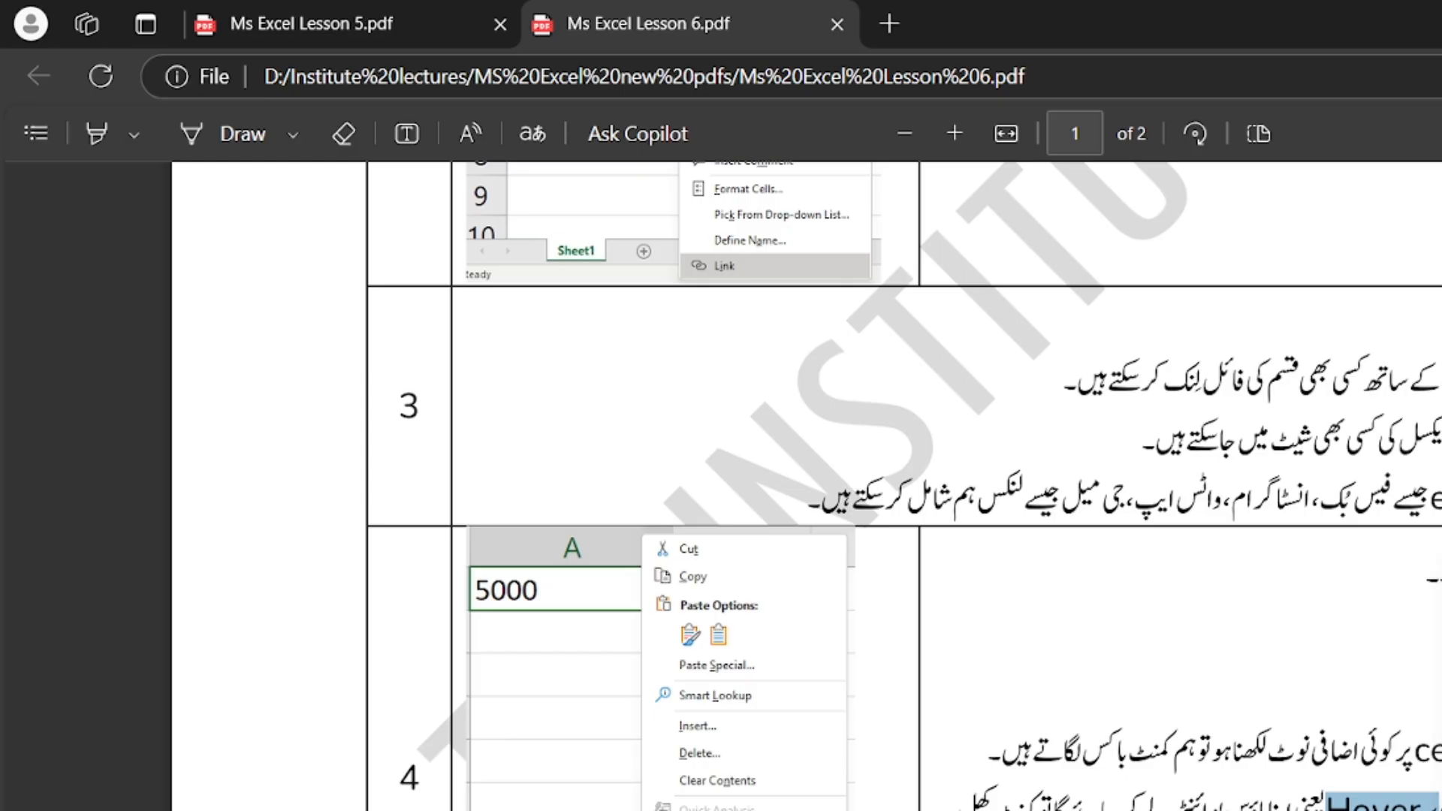
left_click(1383, 805)
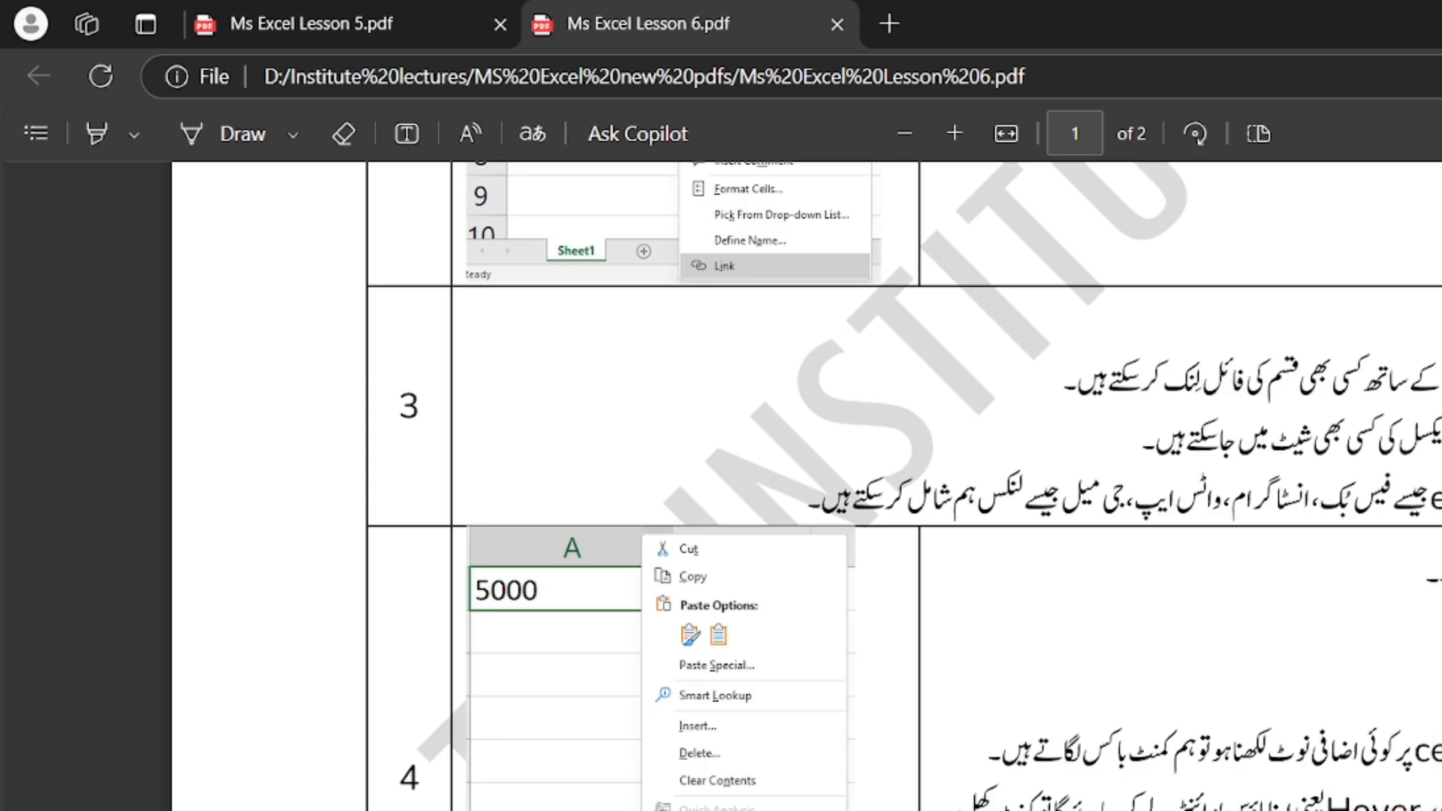
key("alt+Tab")
Add a new note to cell C8 through its right-click menu
key("Down")
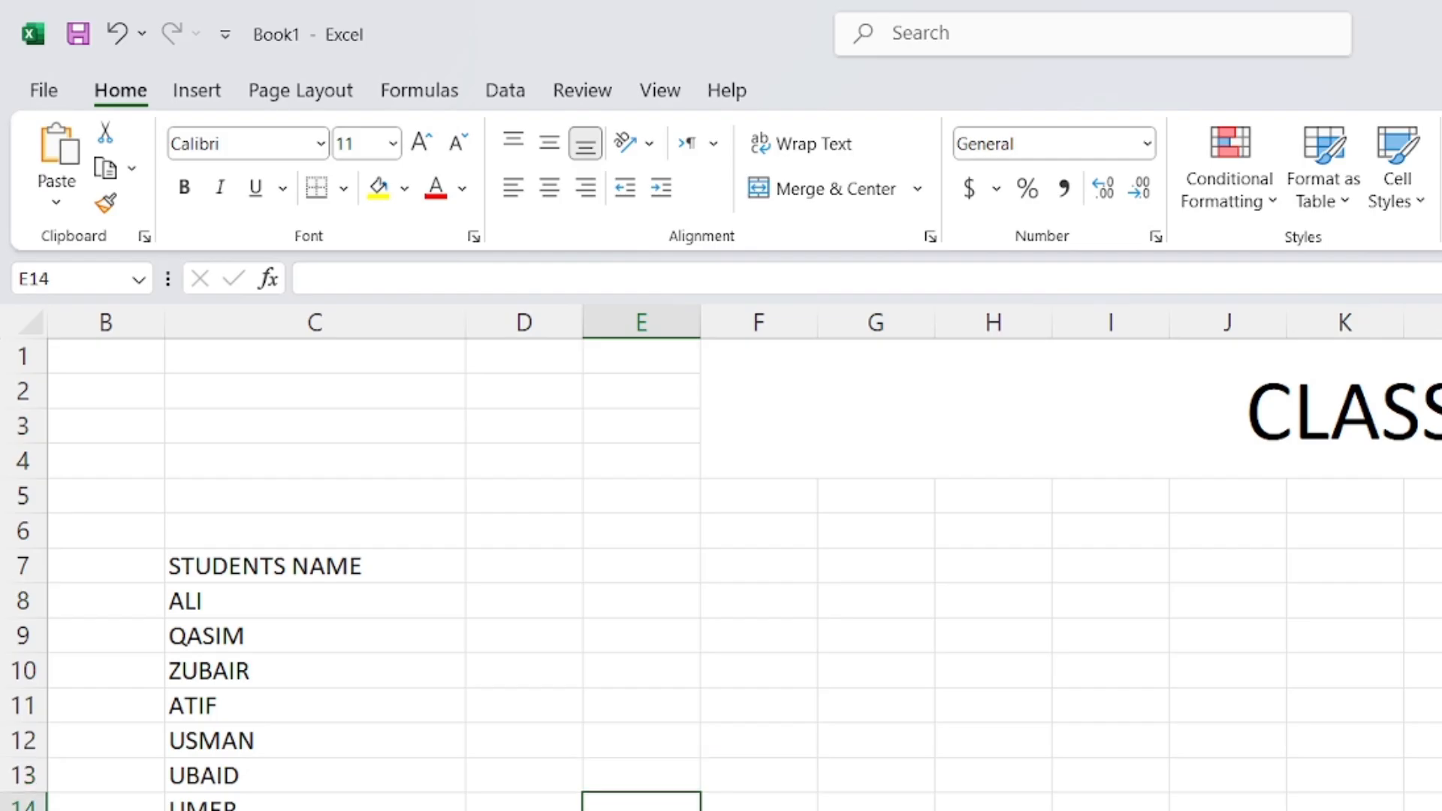
left_click(247, 605)
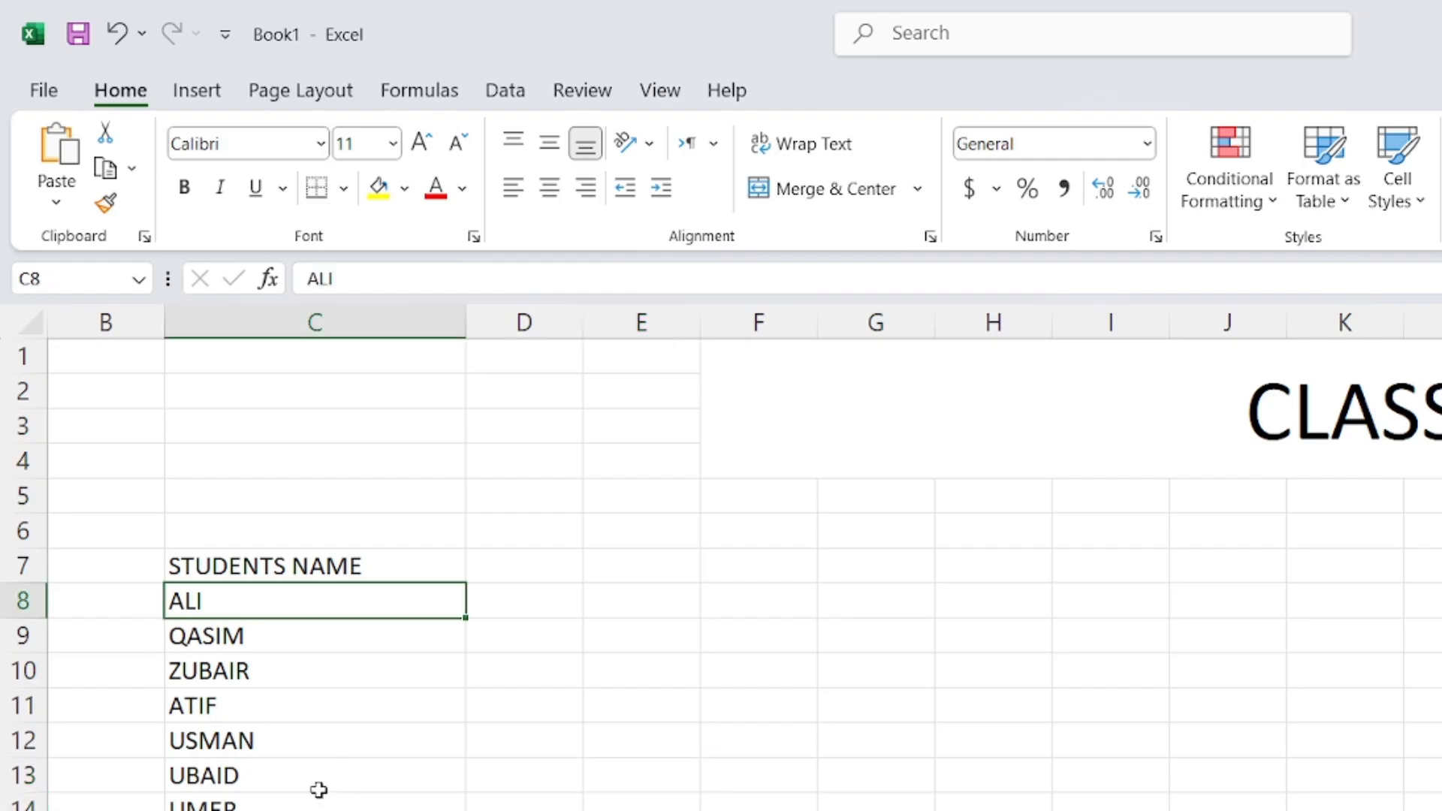
left_click(593, 94)
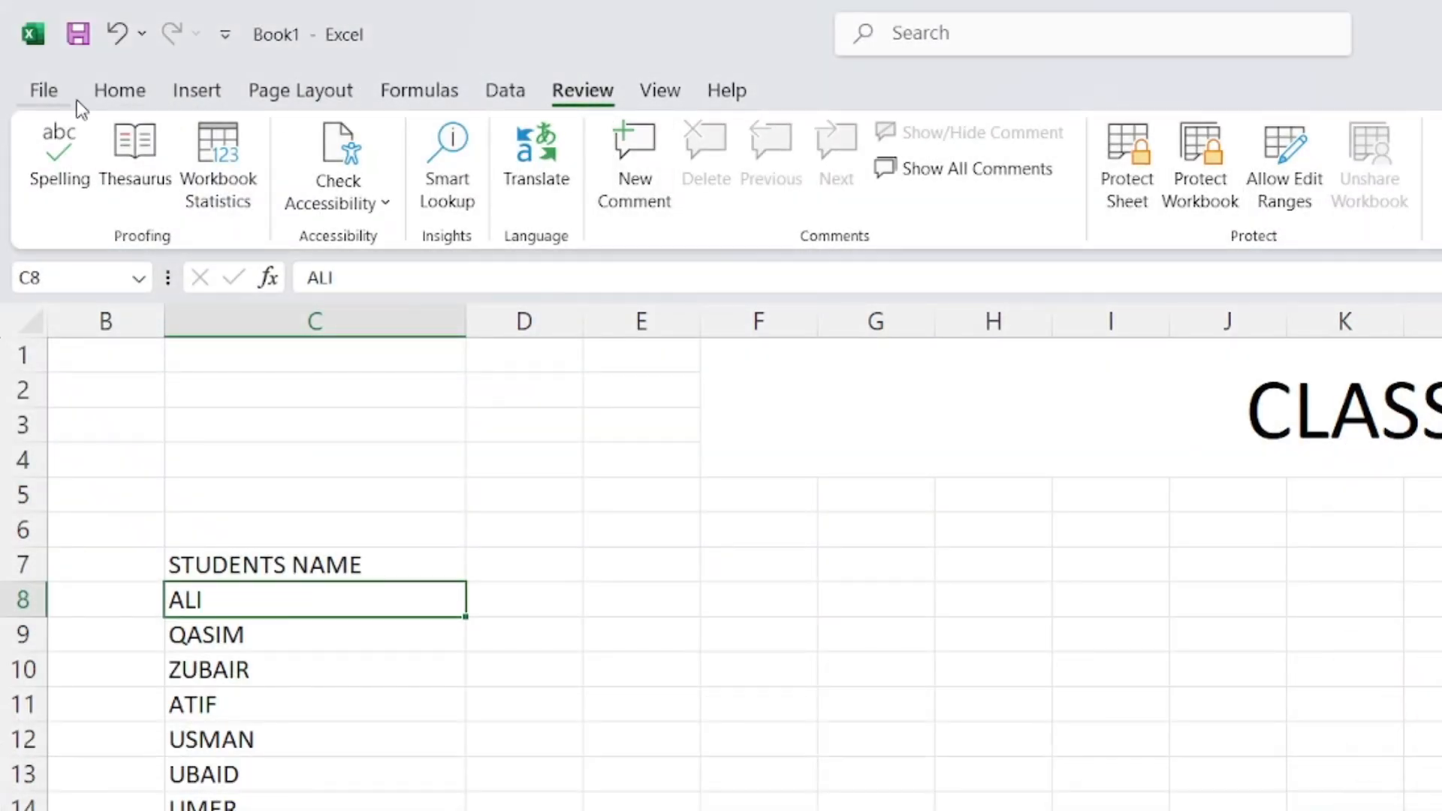
left_click(119, 90)
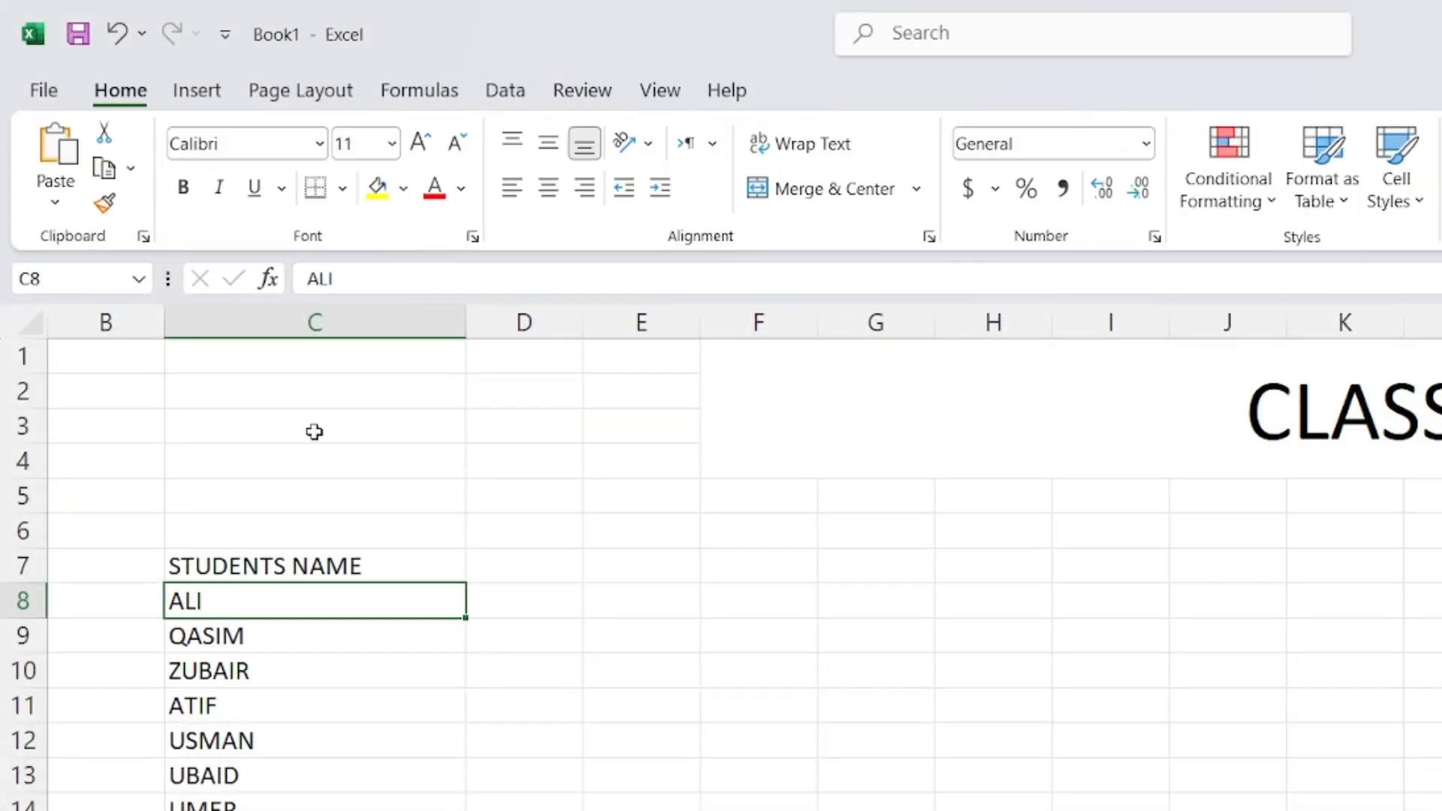
right_click(294, 602)
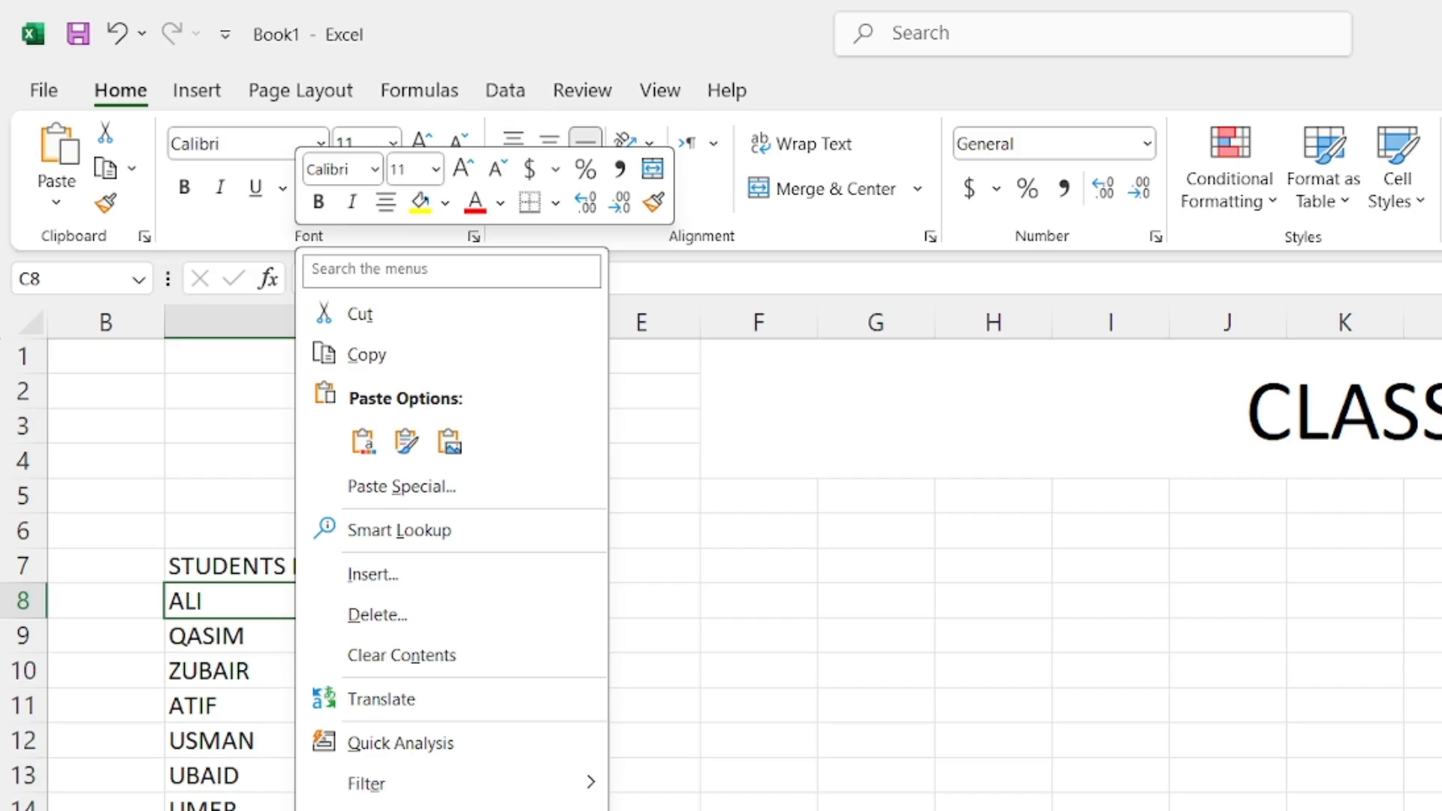
key("n")
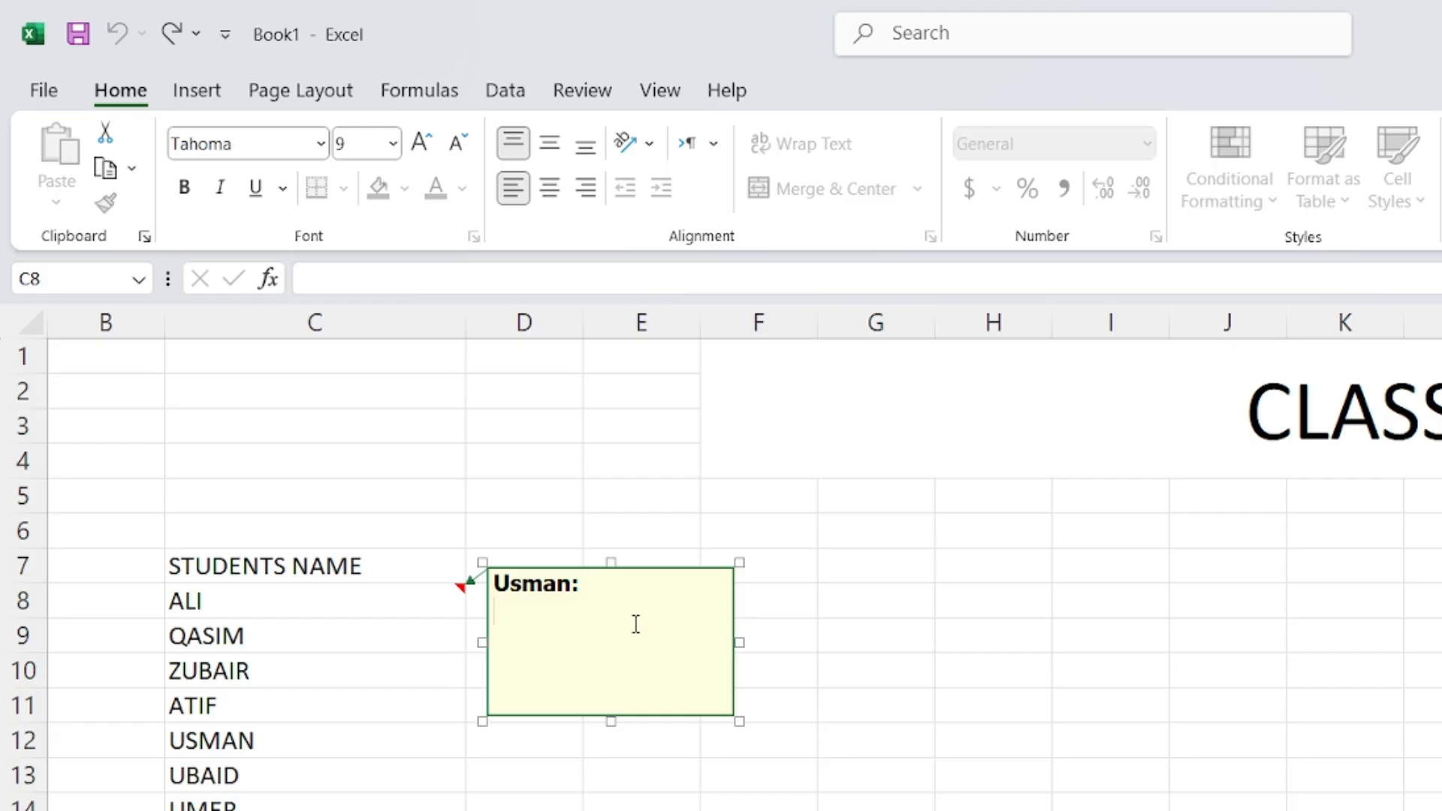
Replace the note's author line with PHONE NO, the phone number, EMAIL and the e-mail address
key("BackSpace")
key("BackSpace")
key("BackSpace")
key("BackSpace")
key("BackSpace")
key("BackSpace")
key("BackSpace")
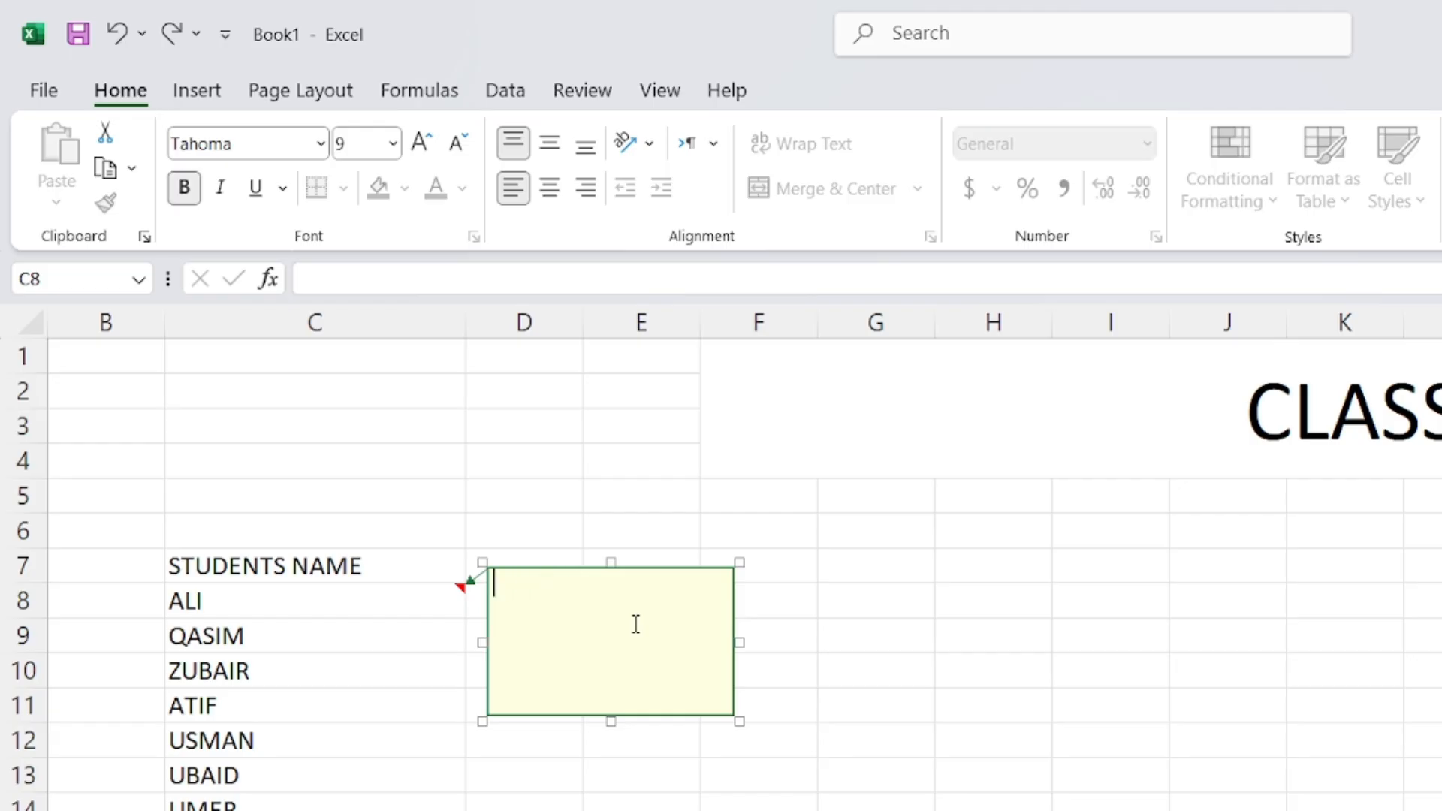
type("PHOT=")
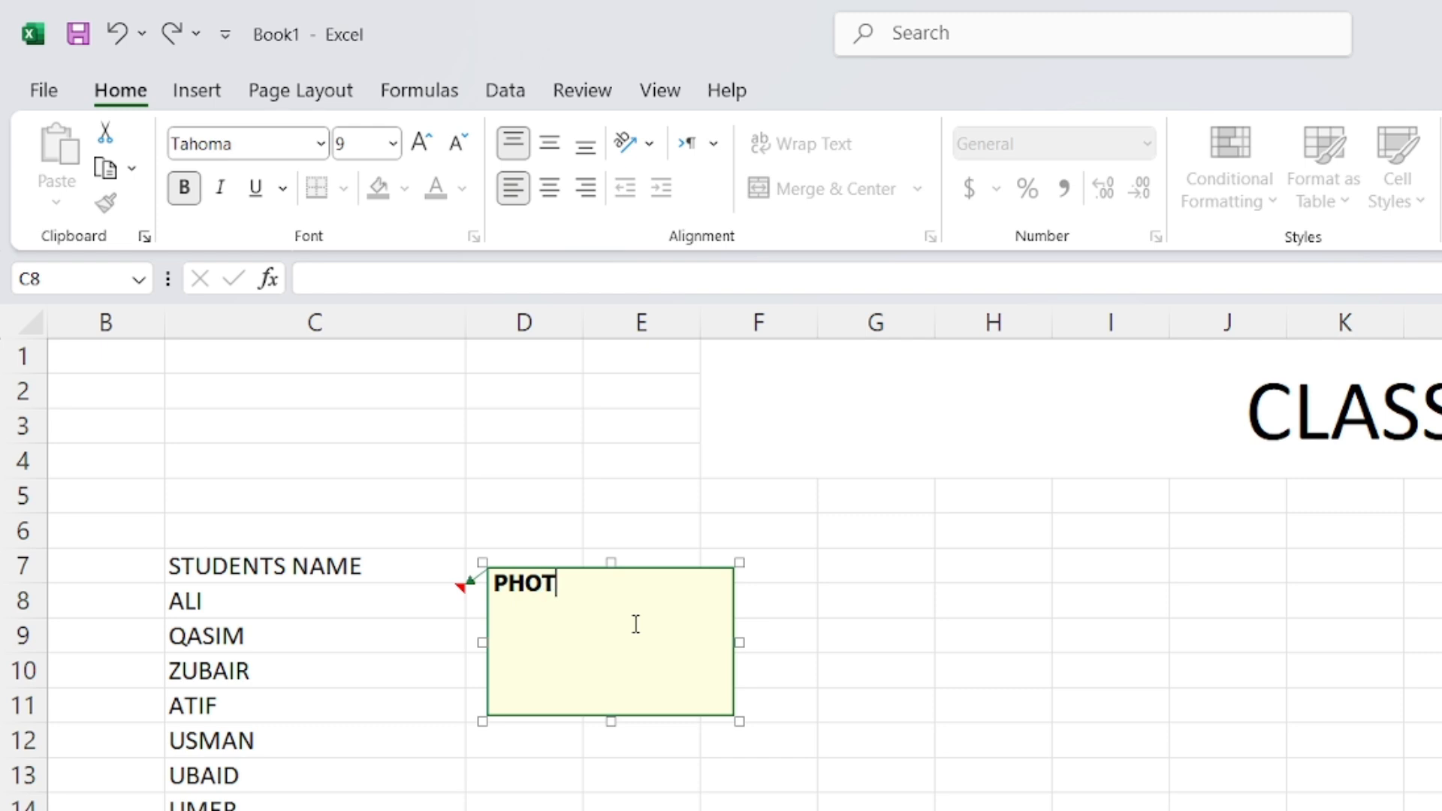
key("BackSpace")
key("BackSpace")
type("NE NO")
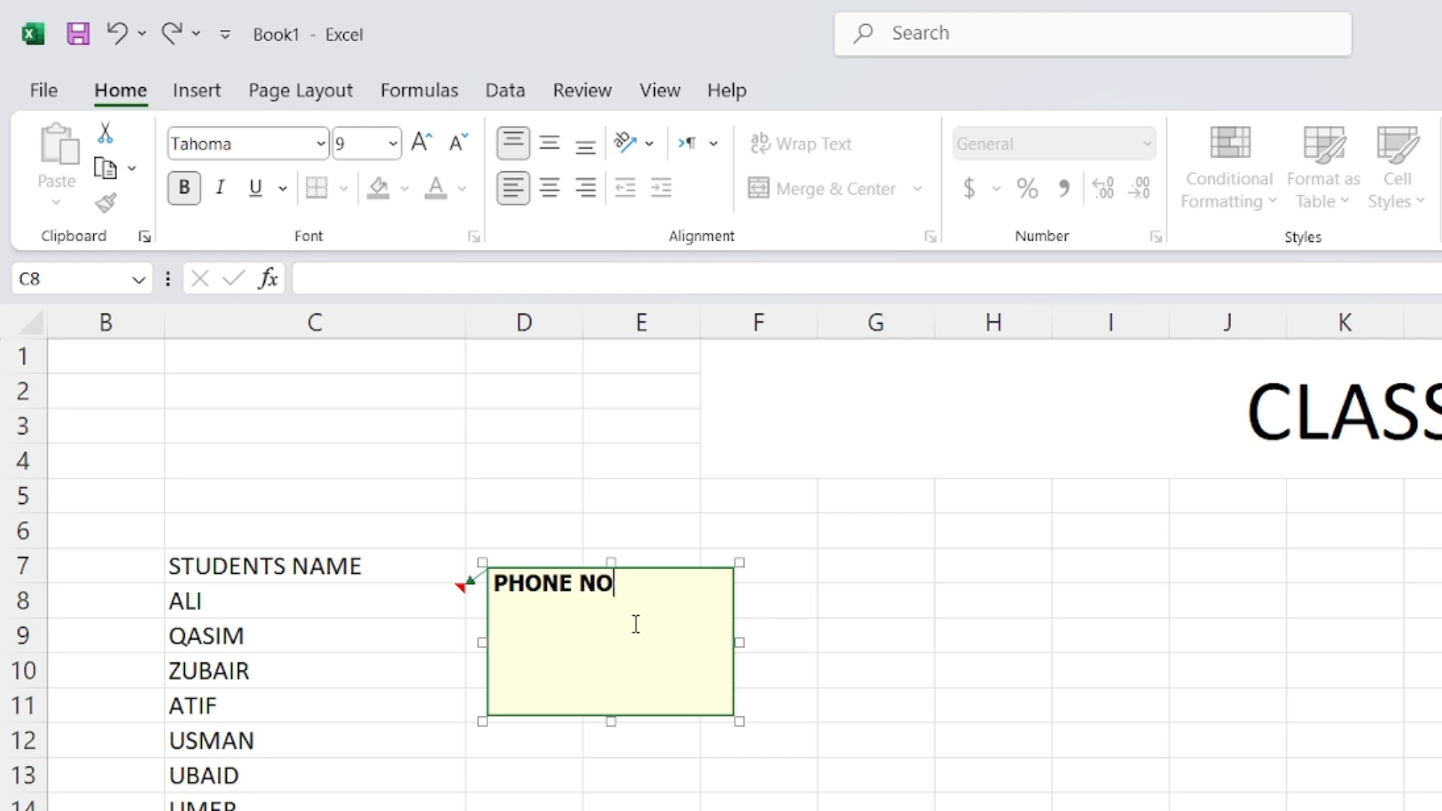
key("Return")
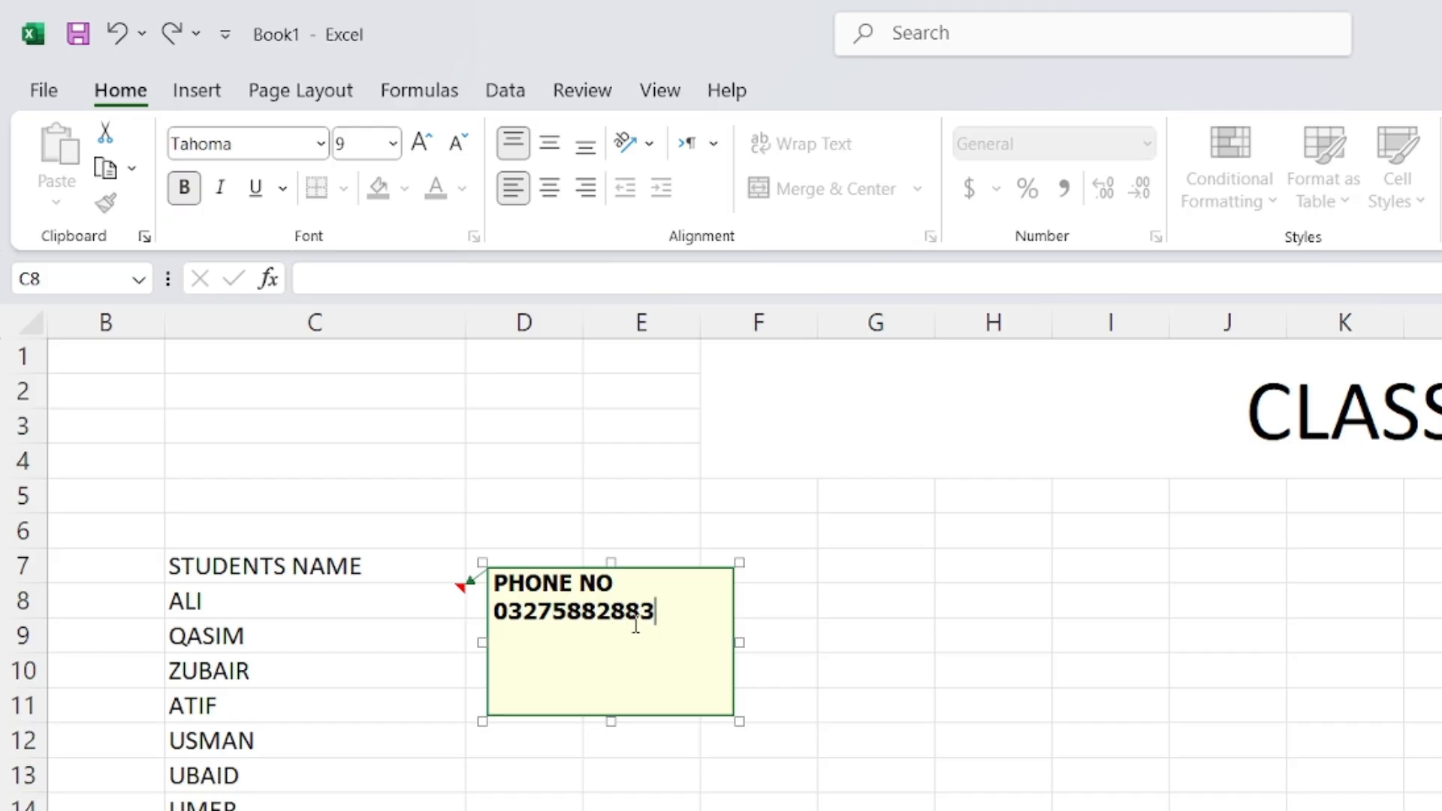
key("Return")
type("EMAIL")
key("Return")
type("USMANF")
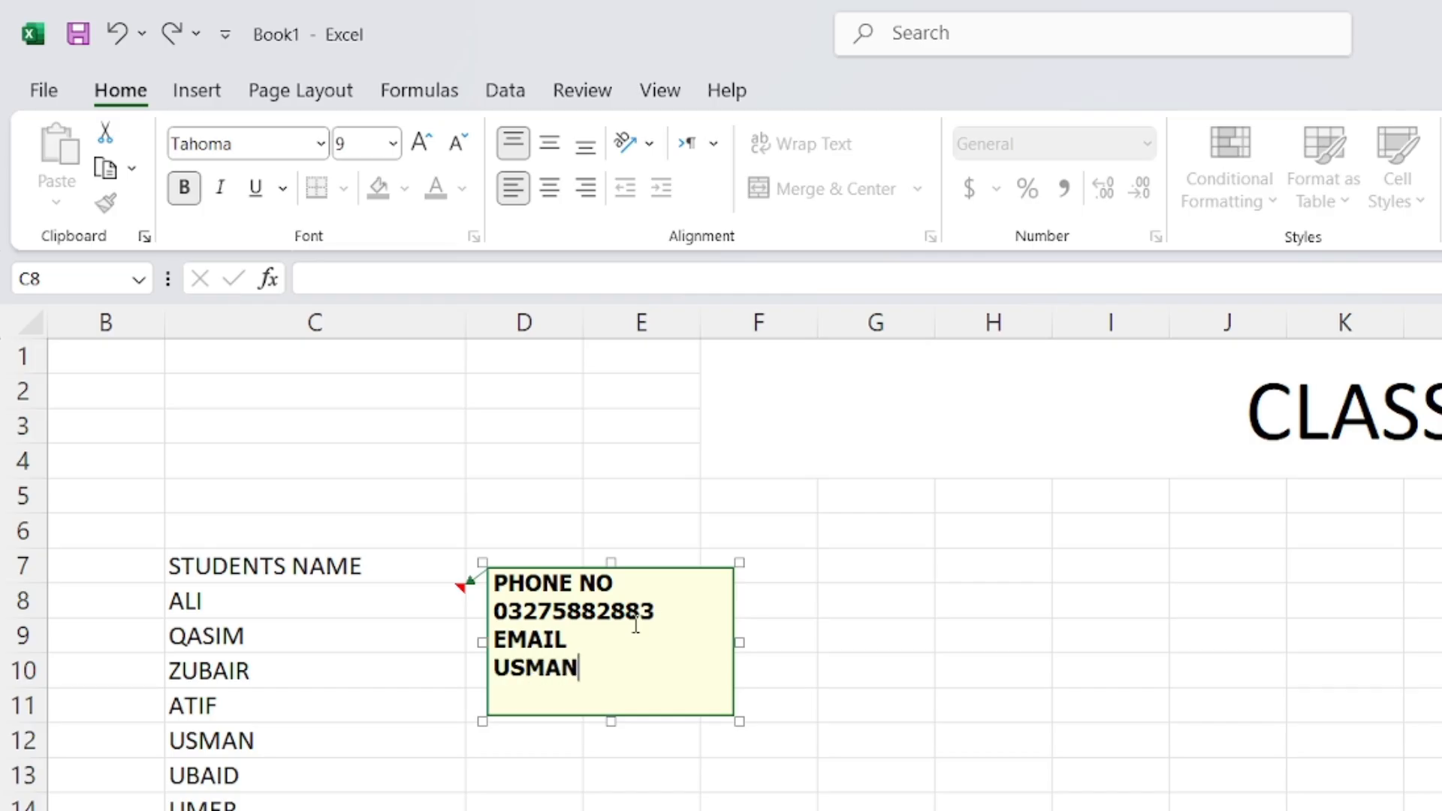
key("BackSpace")
key("BackSpace")
key("BackSpace")
key("BackSpace")
key("BackSpace")
key("BackSpace")
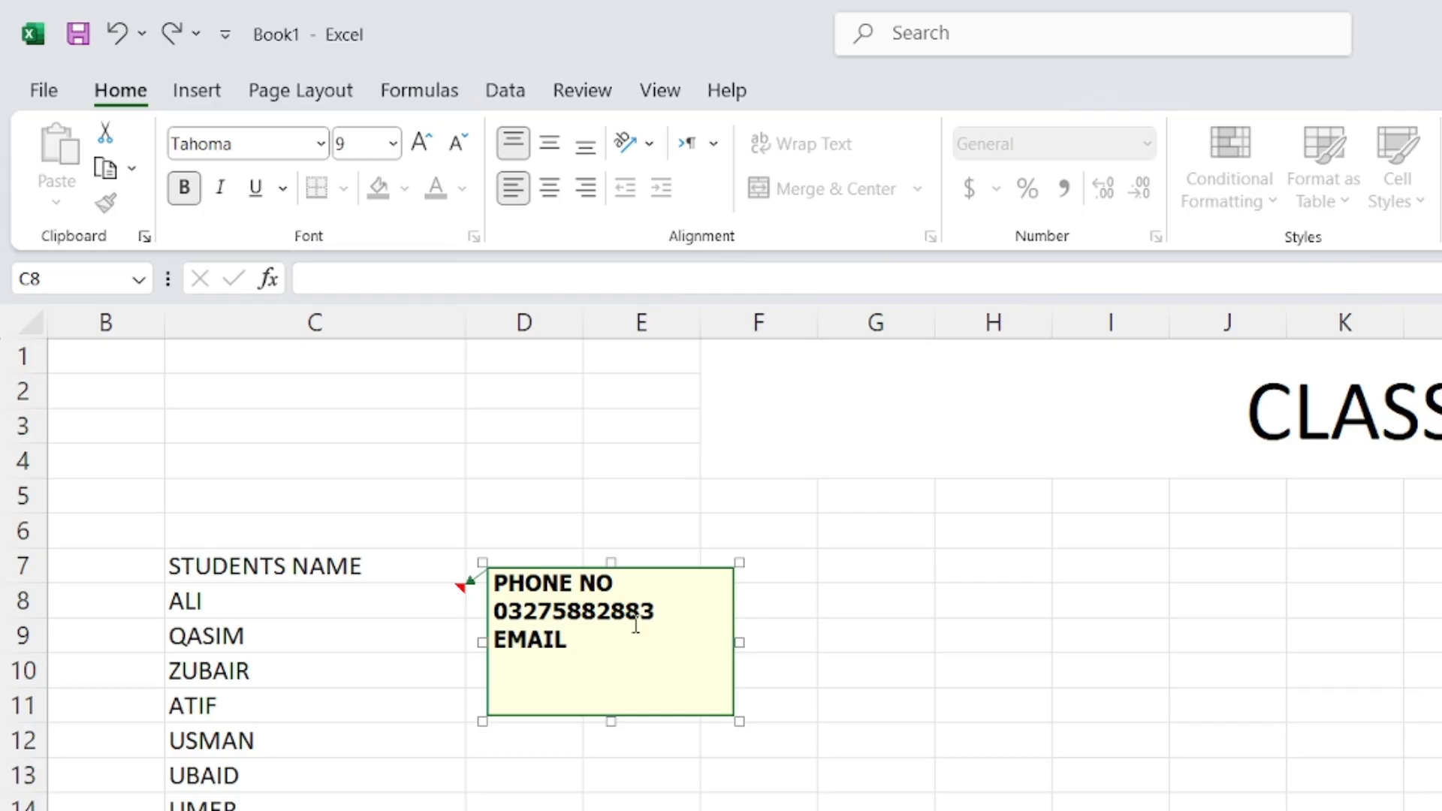
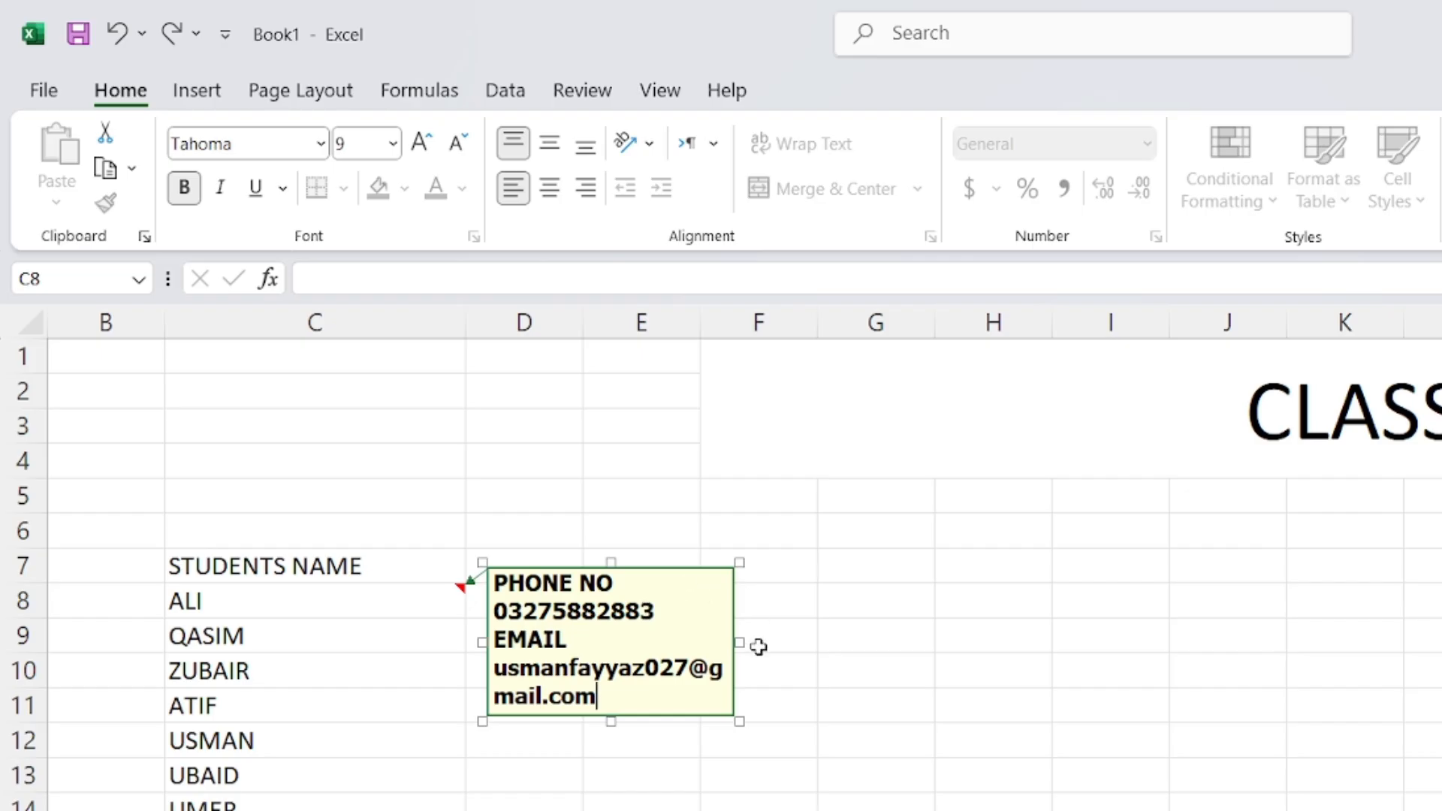
Widen the note, add an 'address:' line with the postal address, and enlarge it downward
left_click_drag(739, 642, 897, 641)
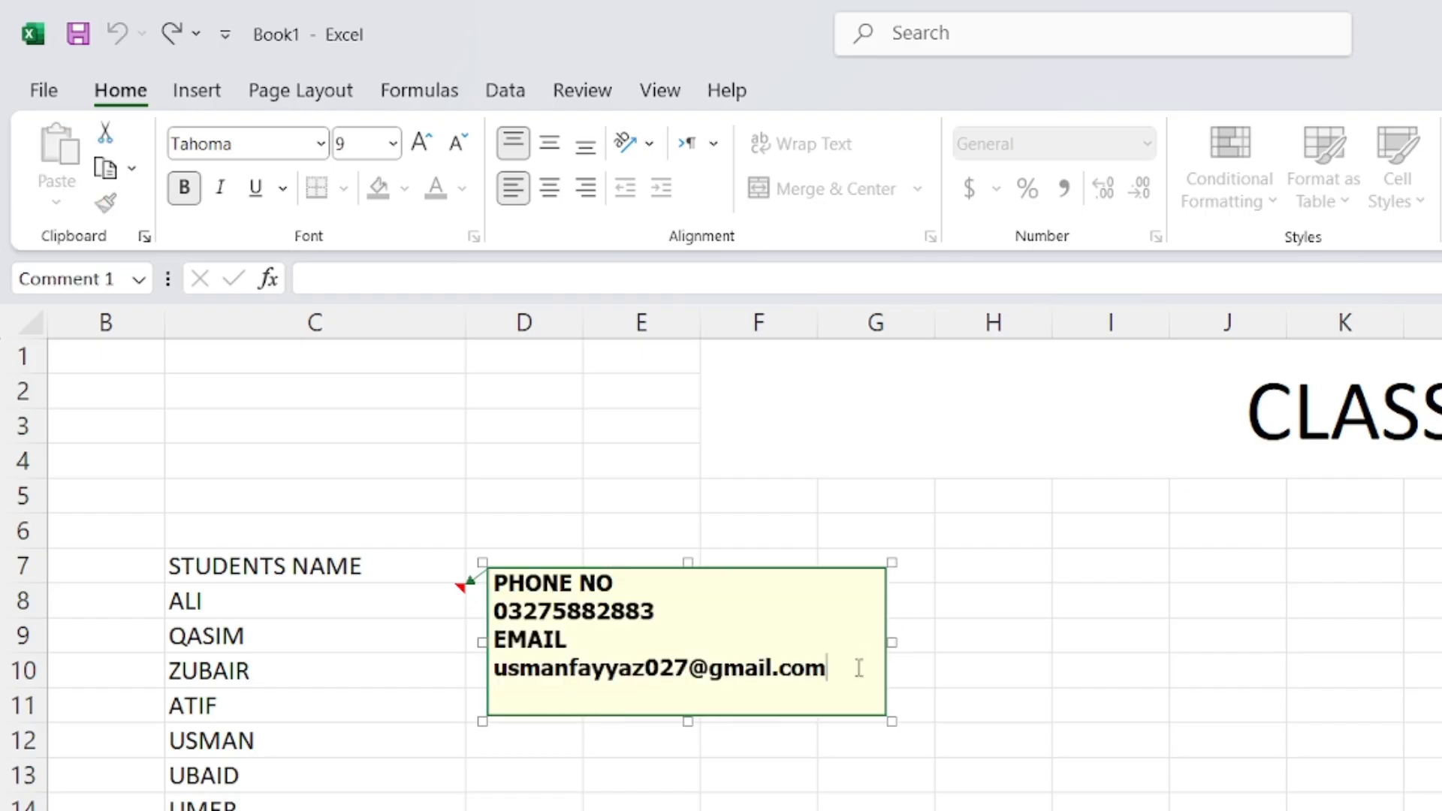
key("Return")
type("address")
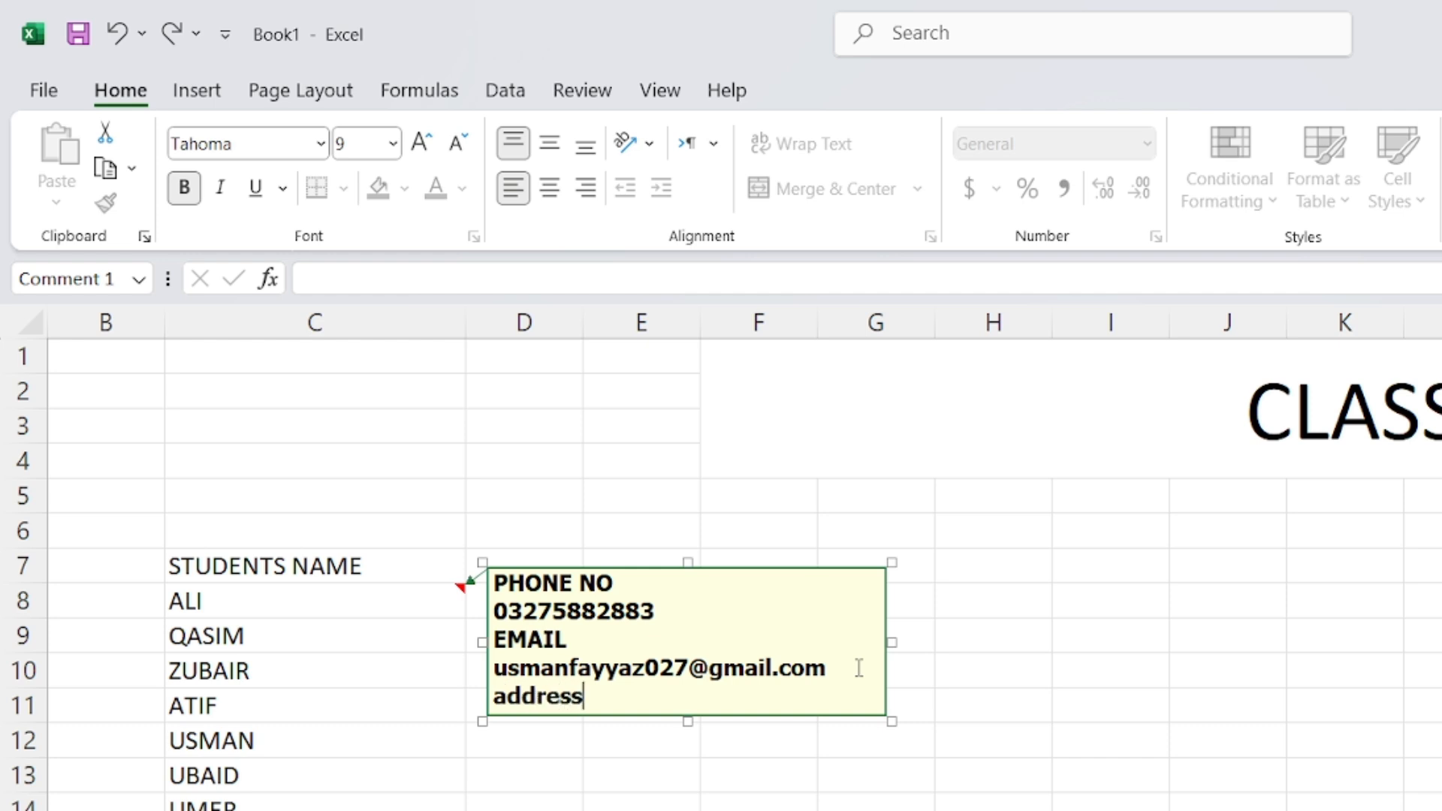
type(":")
key("Return")
type("islm")
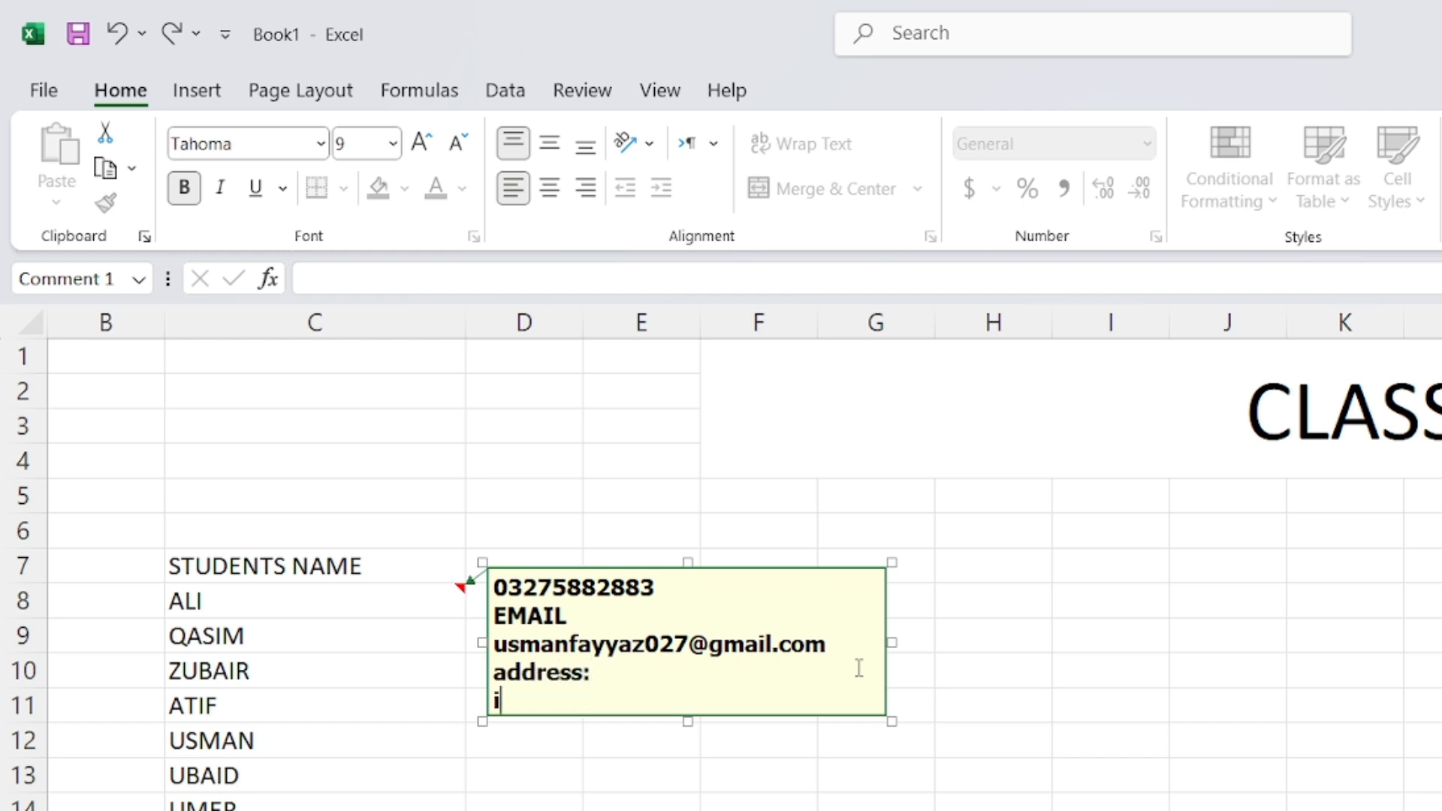
key("BackSpace")
key("BackSpace")
key("BackSpace")
key("BackSpace")
type("Nilore")
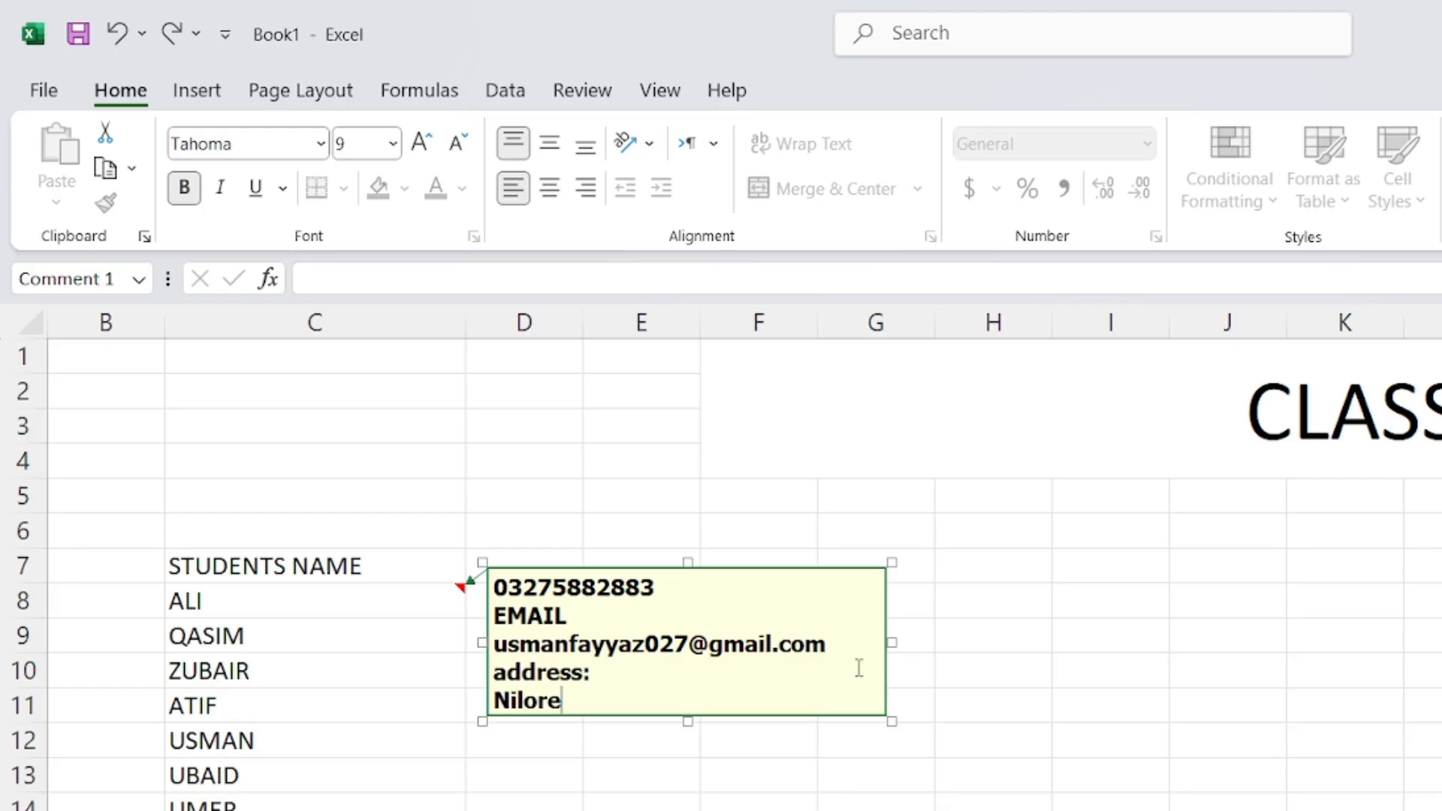
type(", islamabad")
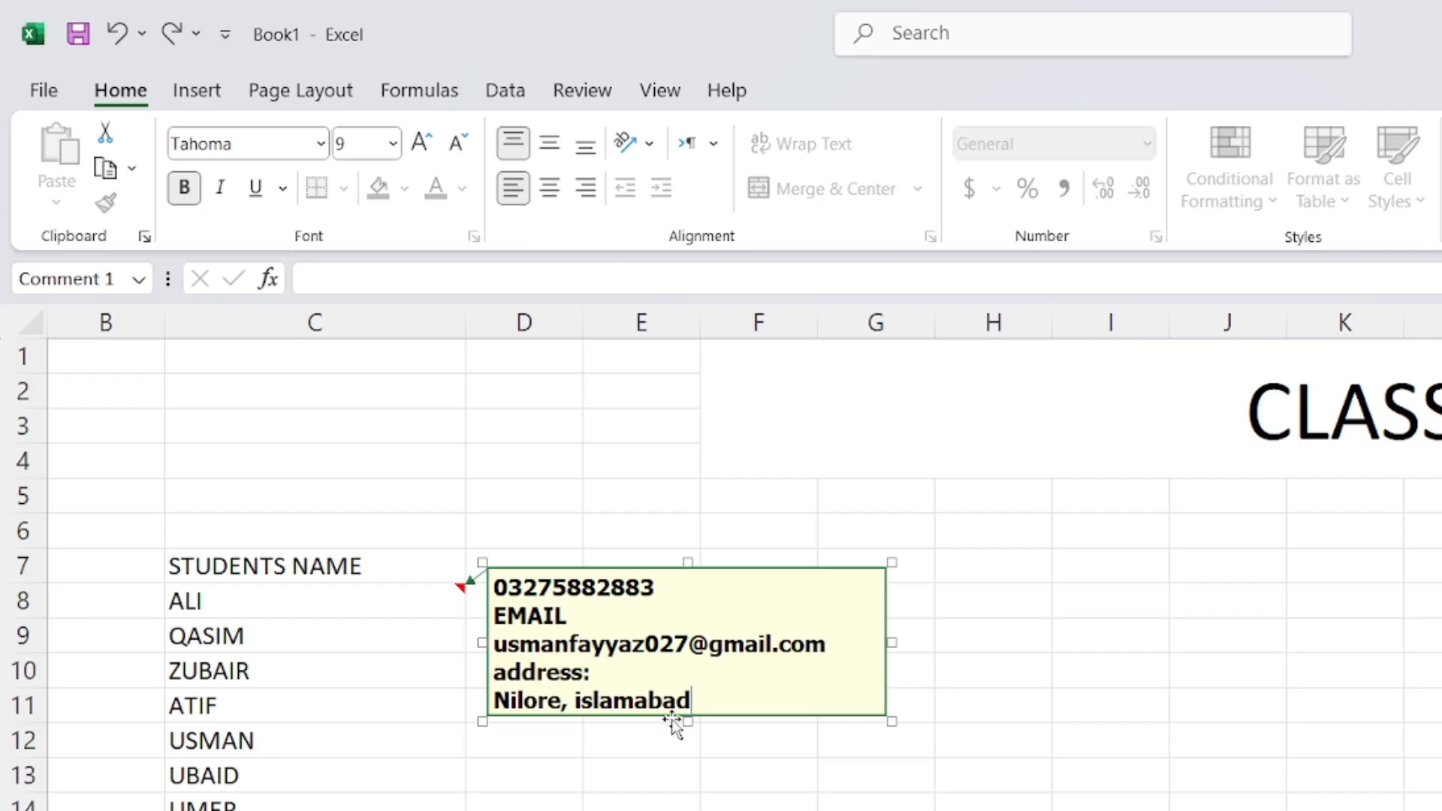
left_click_drag(686, 720, 704, 753)
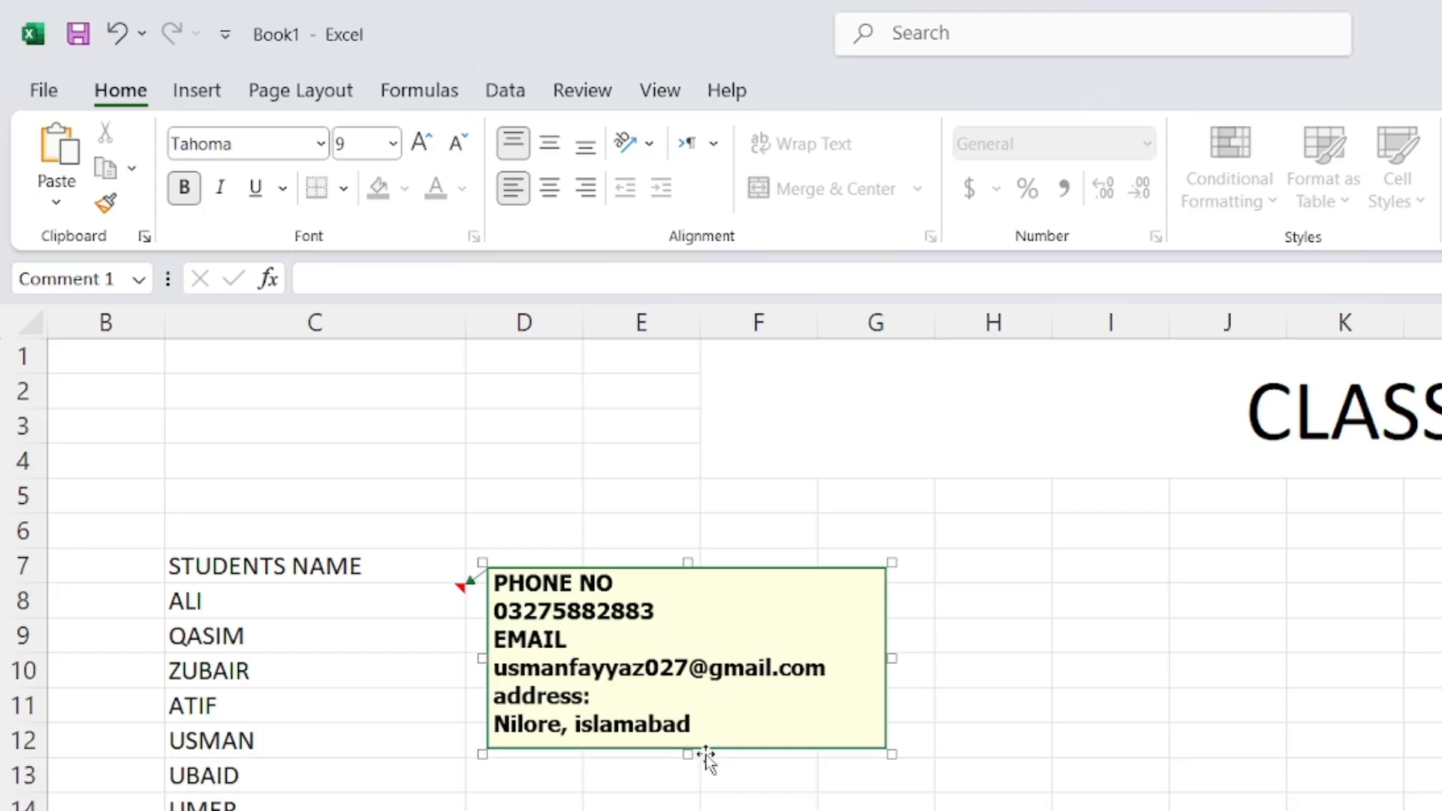
Close the C8 note, scroll back to columns A–J and select cell C9
left_click(656, 801)
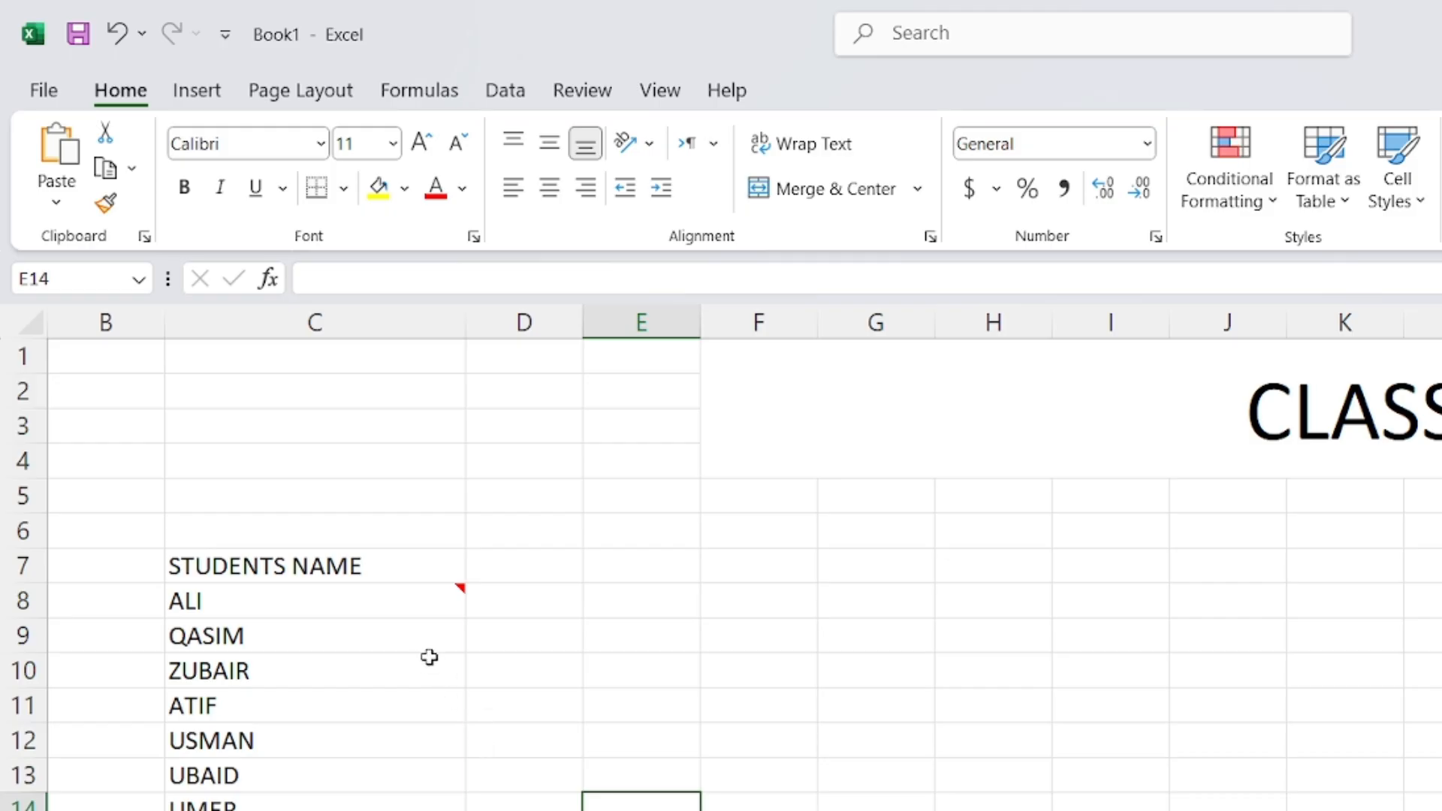
mouse_move(406, 609)
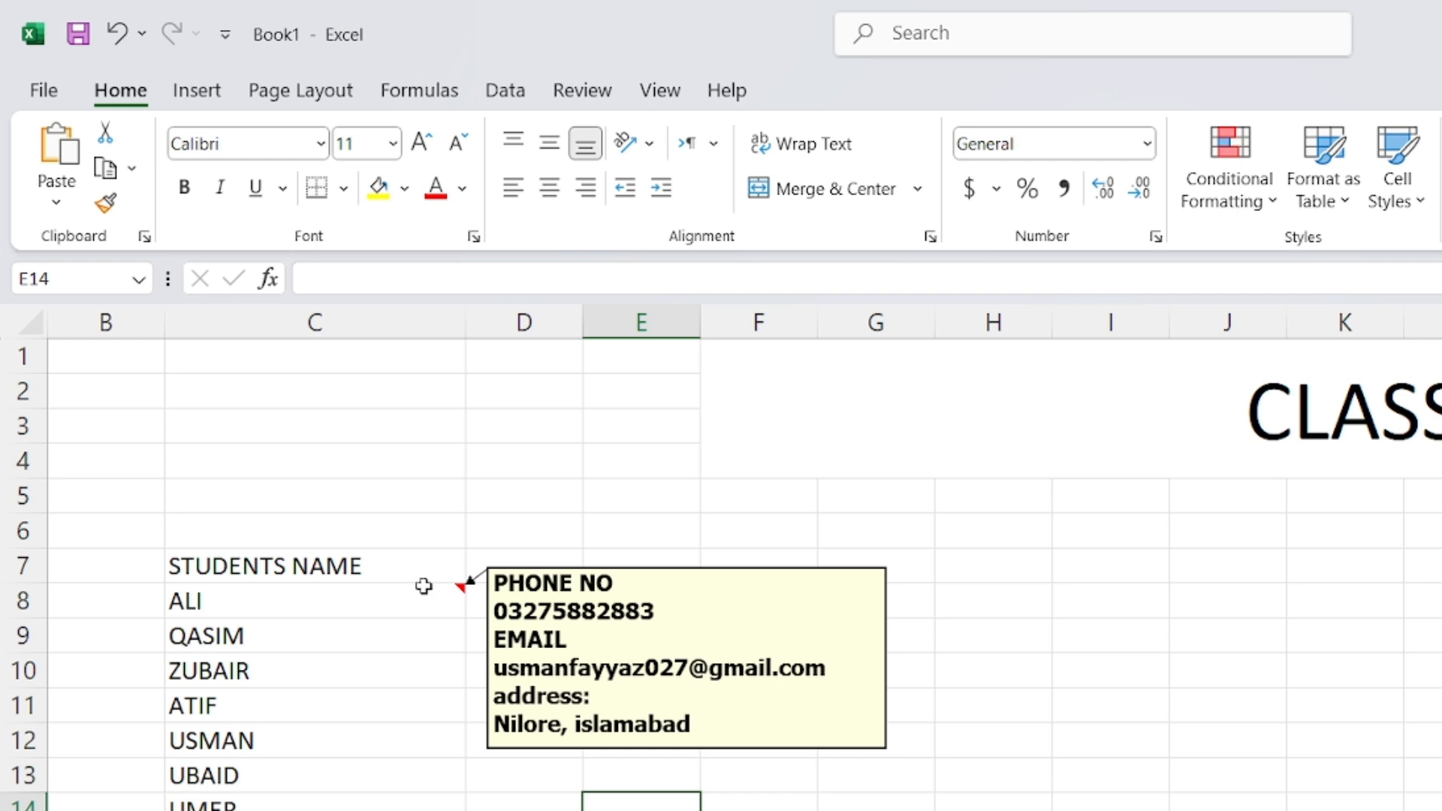
left_click(491, 810)
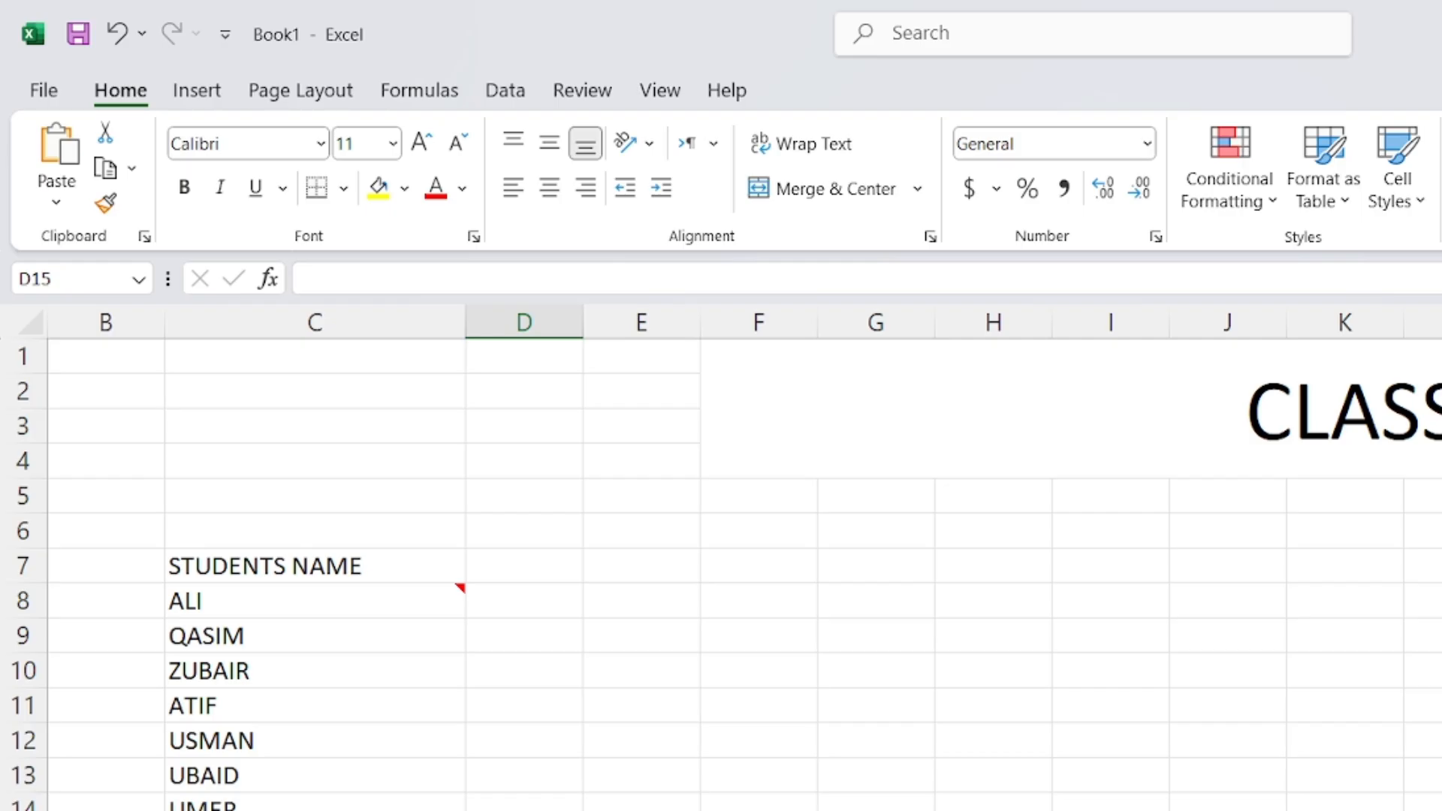
left_click_drag(506, 599, 873, 606)
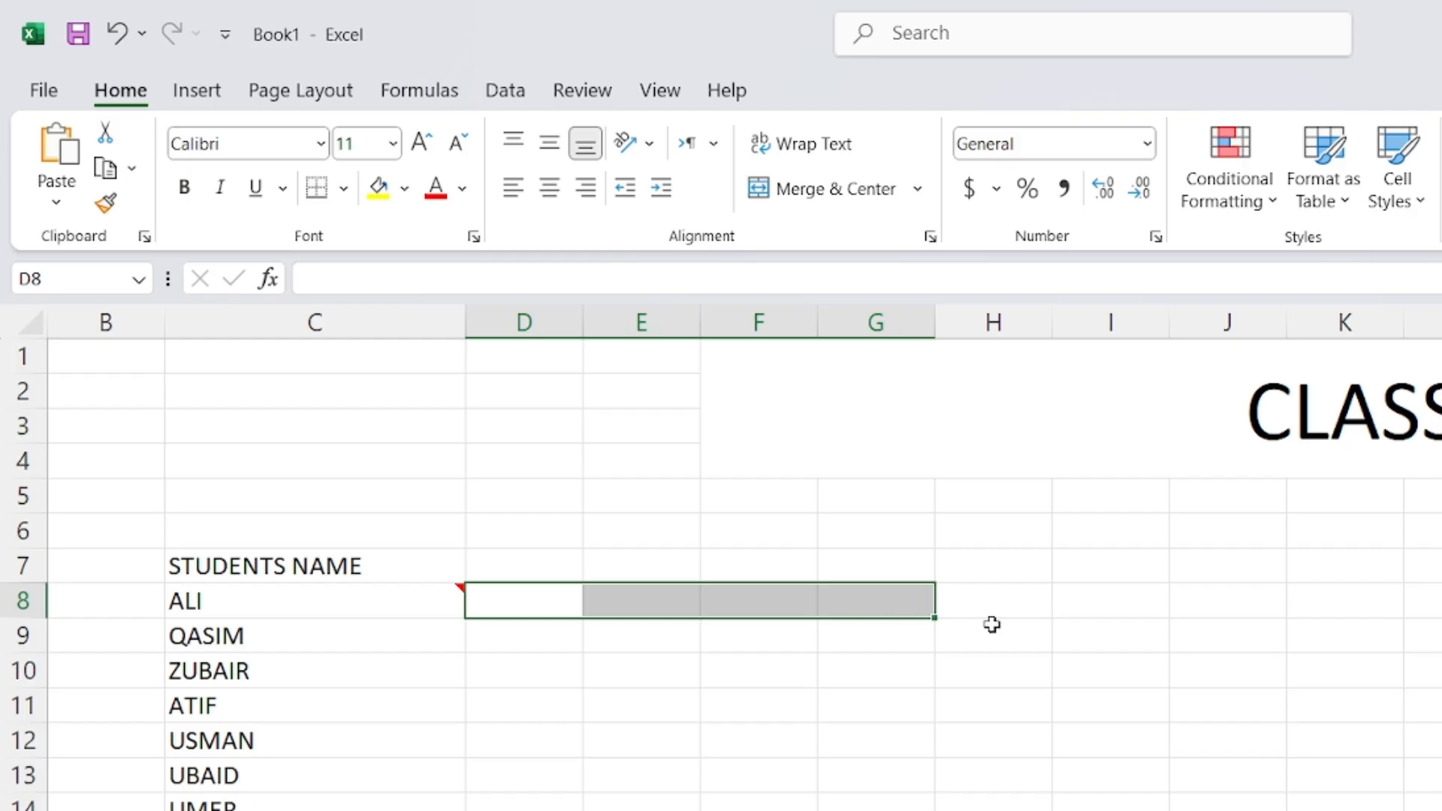
left_click_drag(991, 595, 1438, 601)
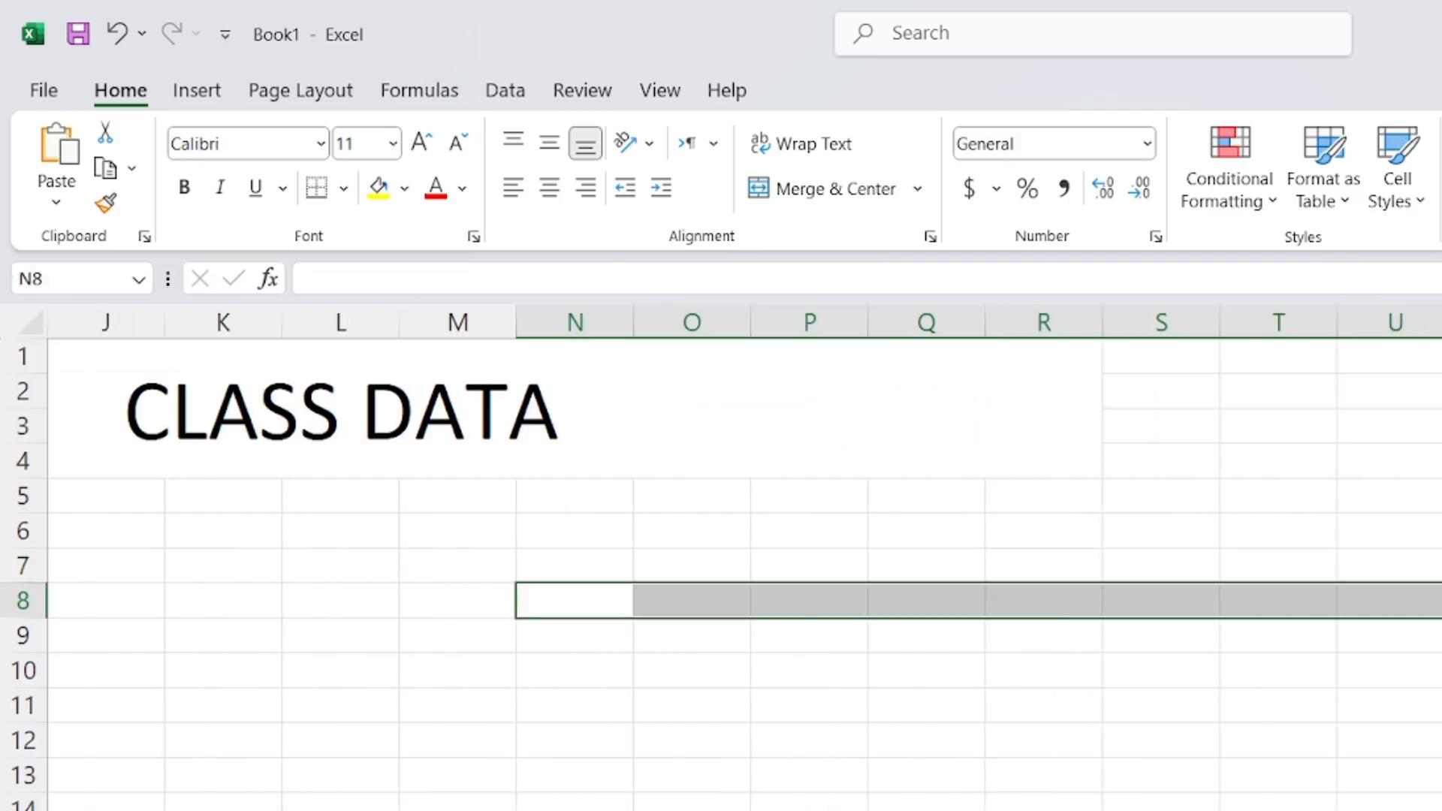
scroll(743, 556, "left", 5)
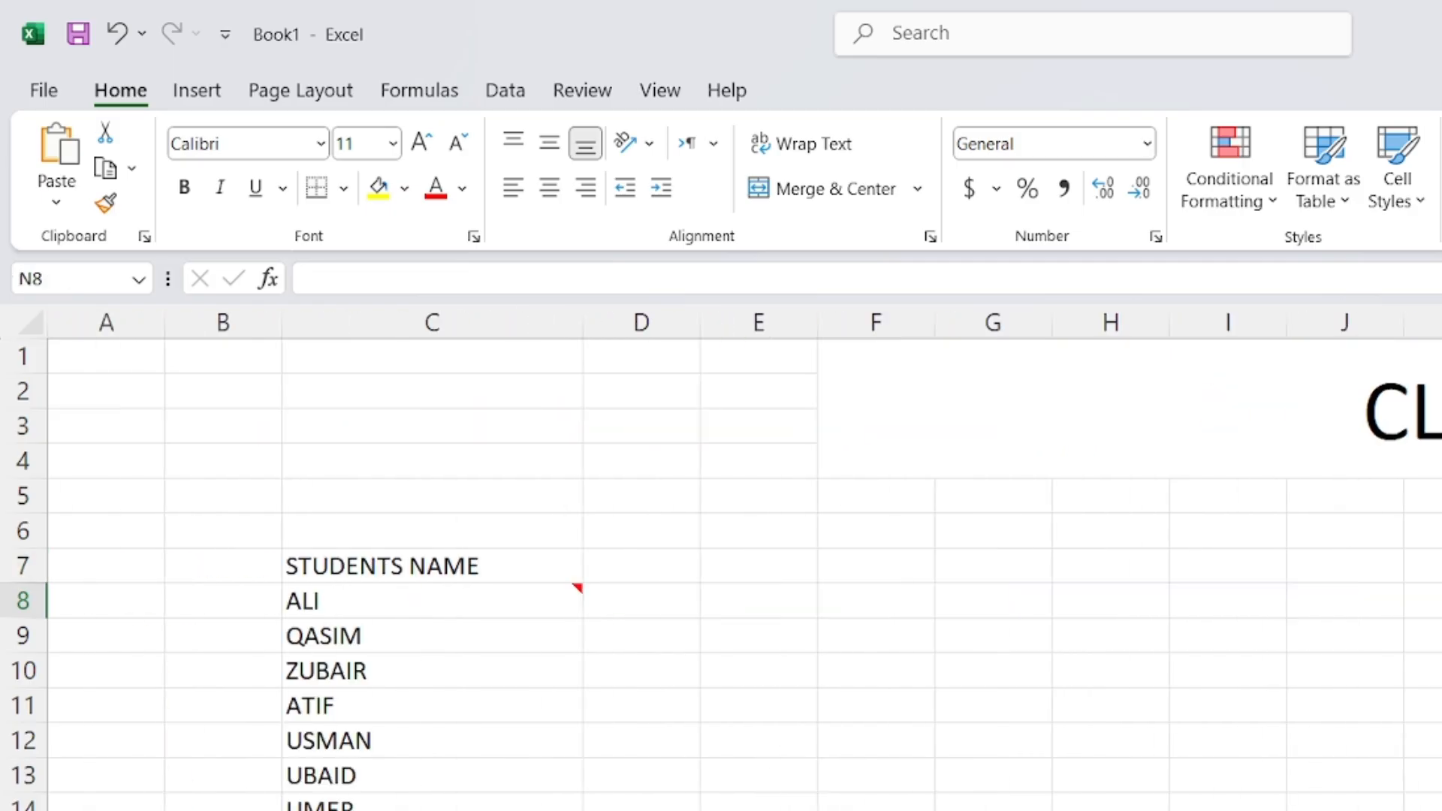
left_click(876, 809)
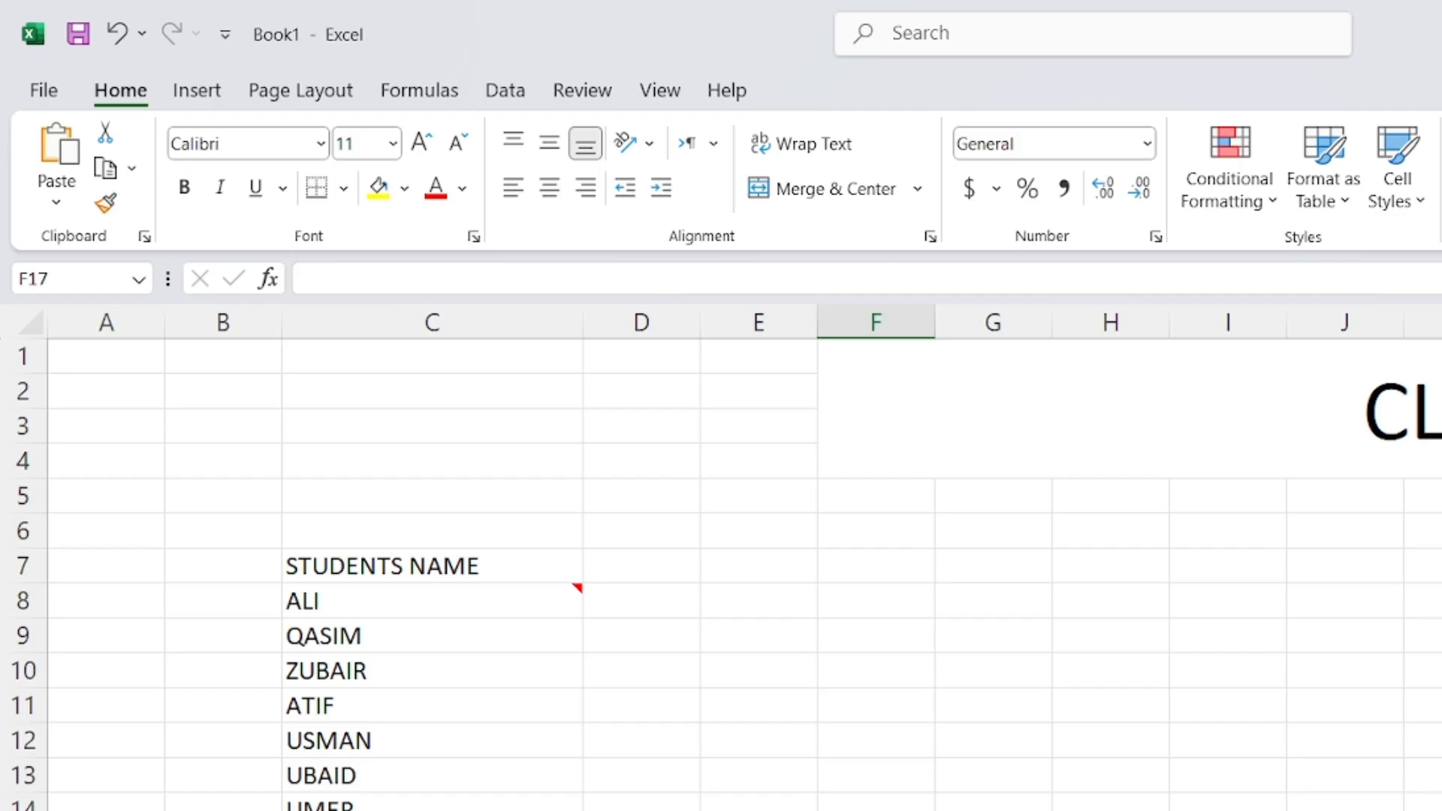
mouse_move(536, 608)
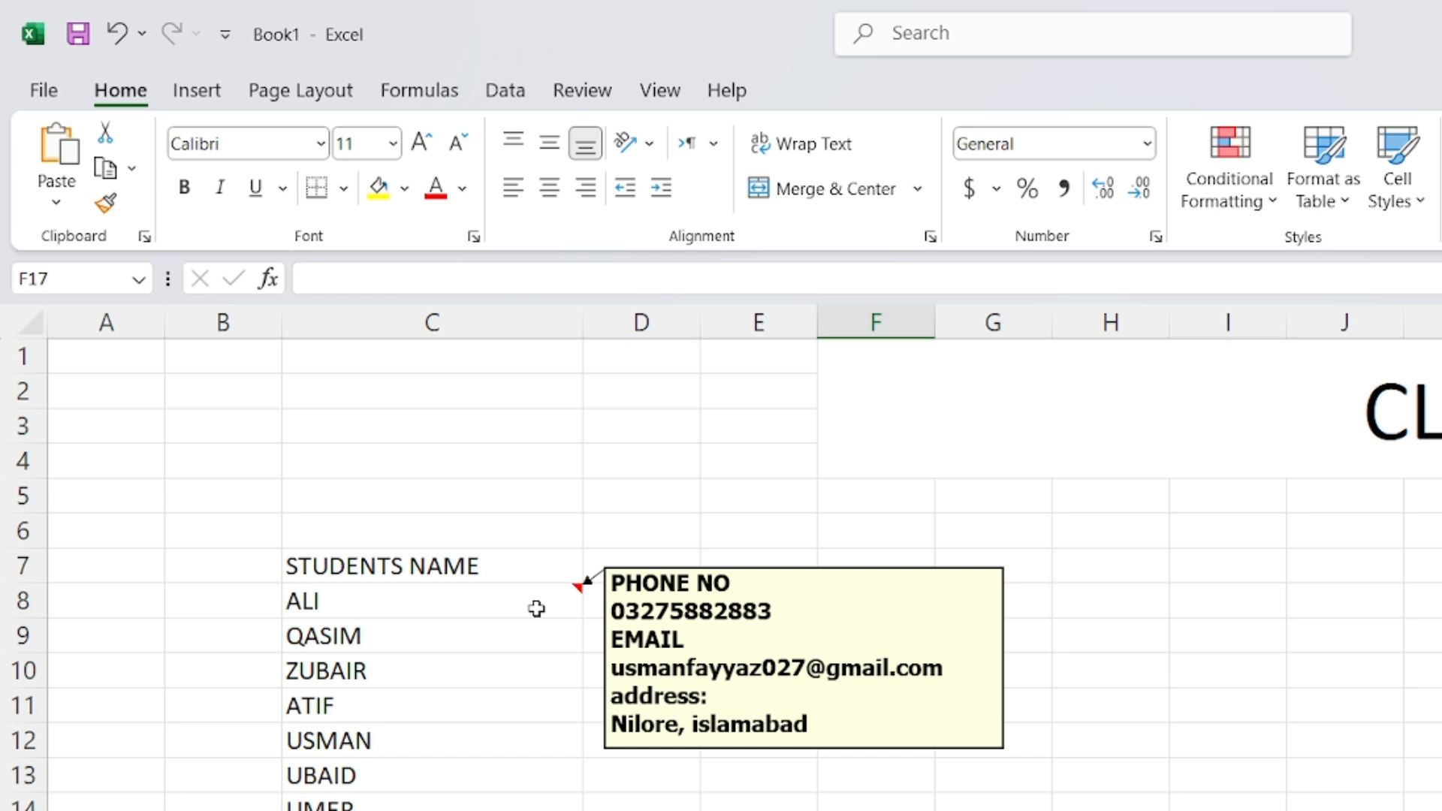
left_click(358, 635)
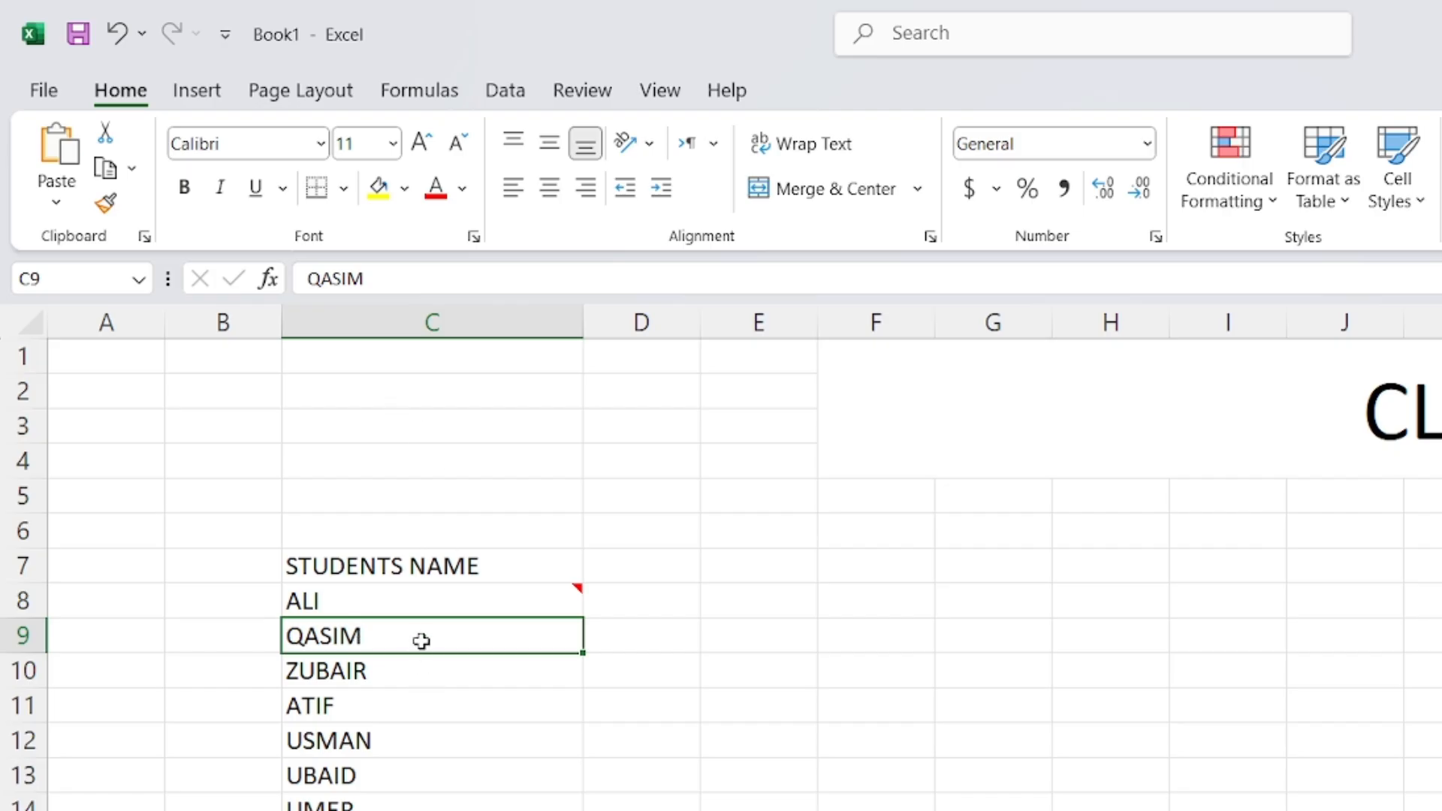
Add a new note to cell C9 and delete its default author text
right_click(473, 637)
key("Escape")
key("alt+Tab")
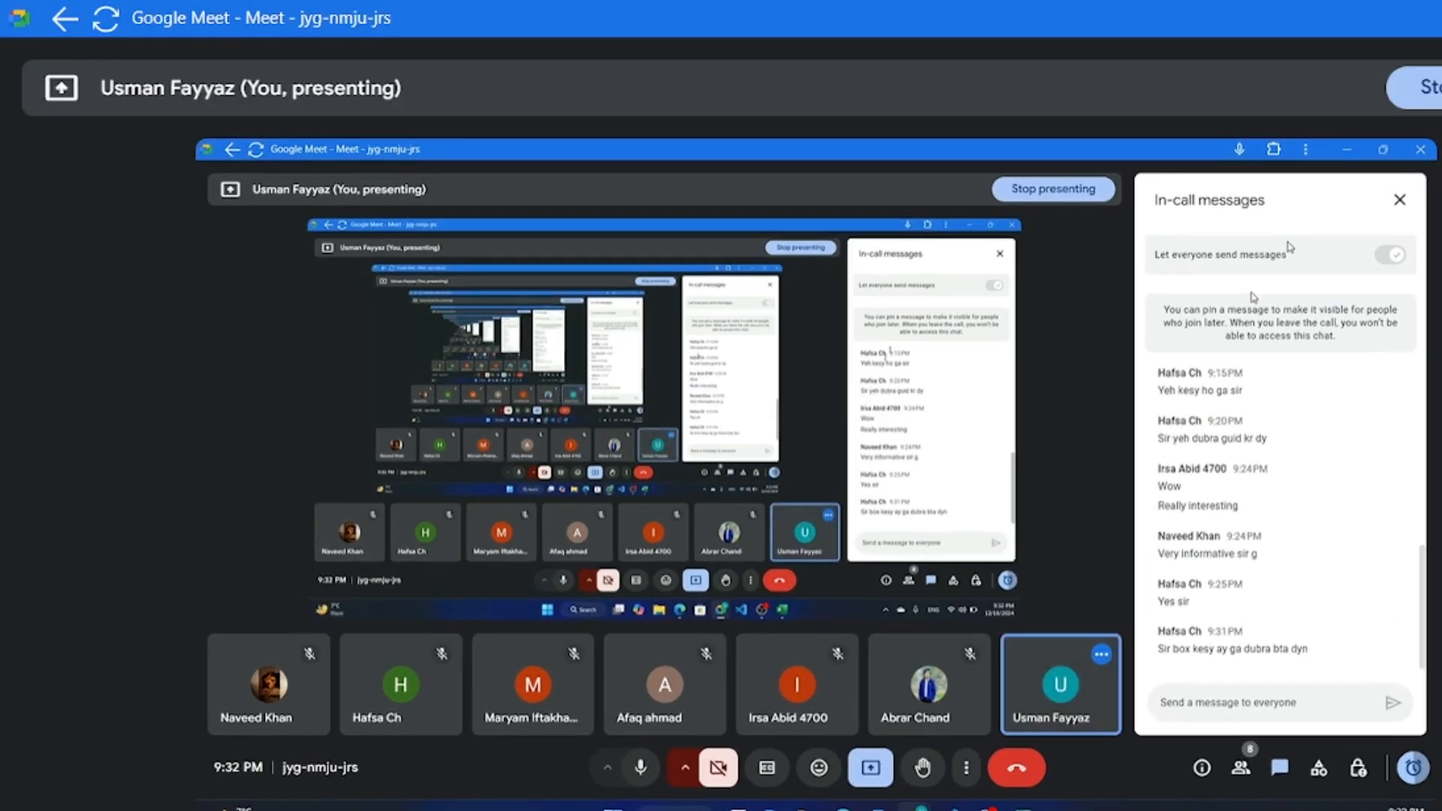
key("alt+Tab")
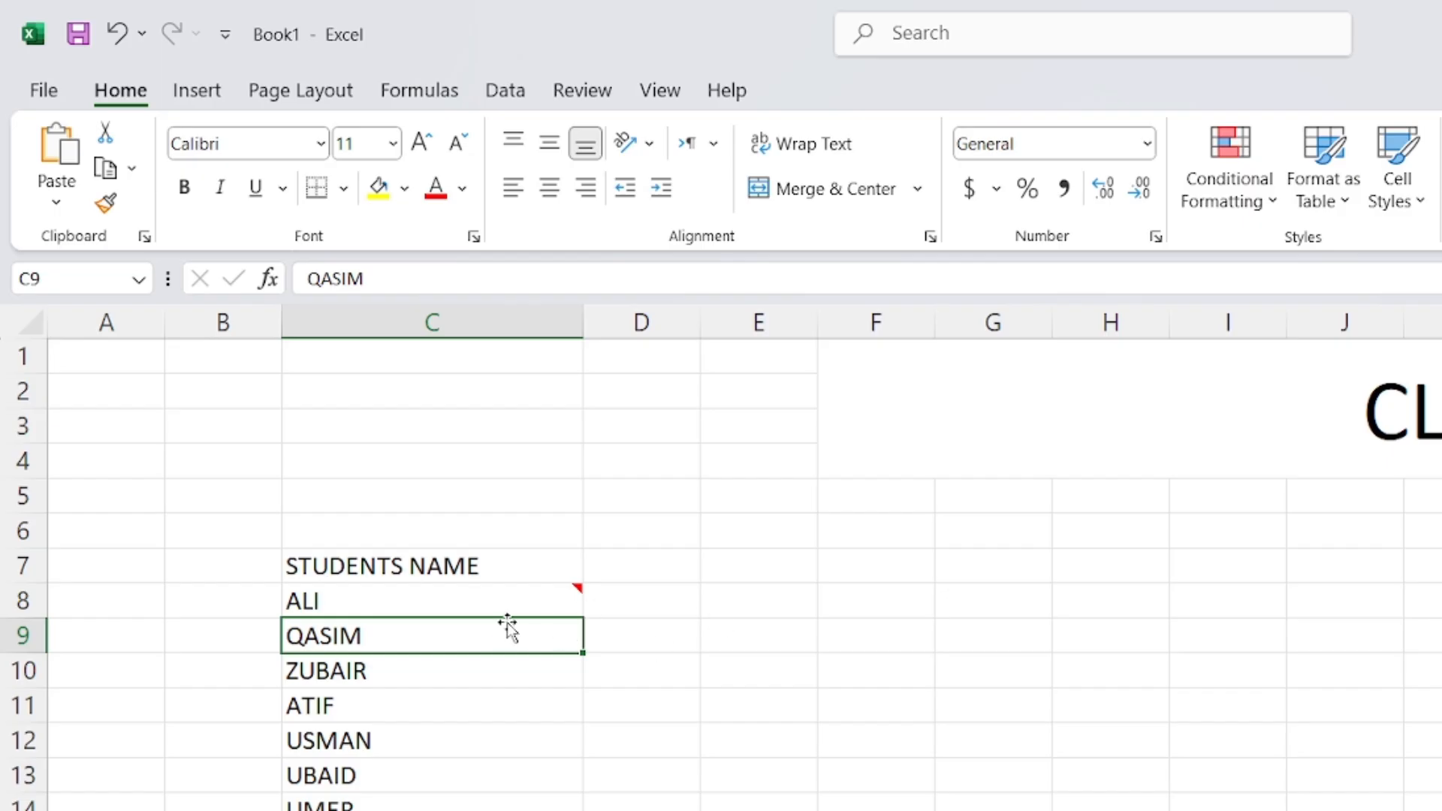
right_click(359, 639)
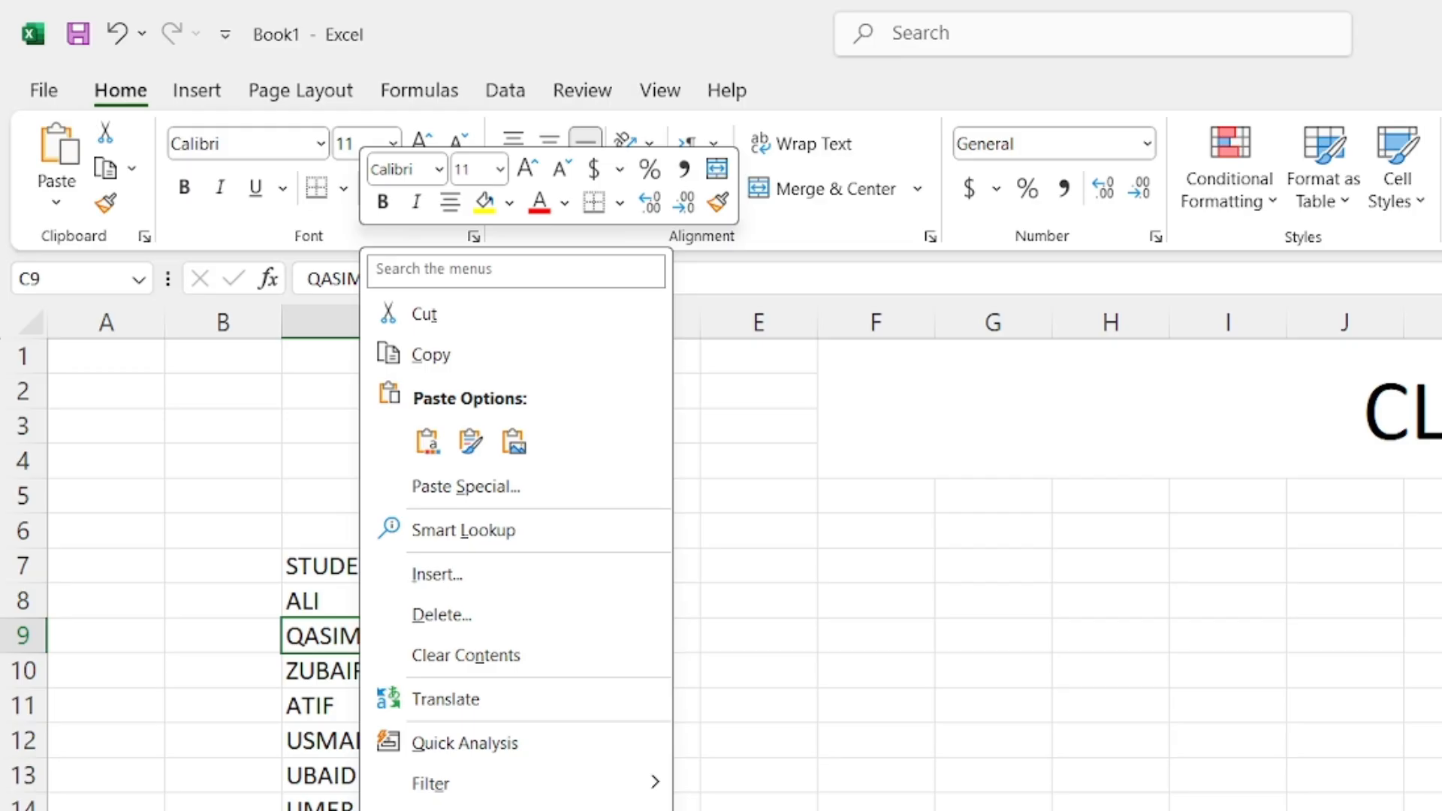
left_click(601, 805)
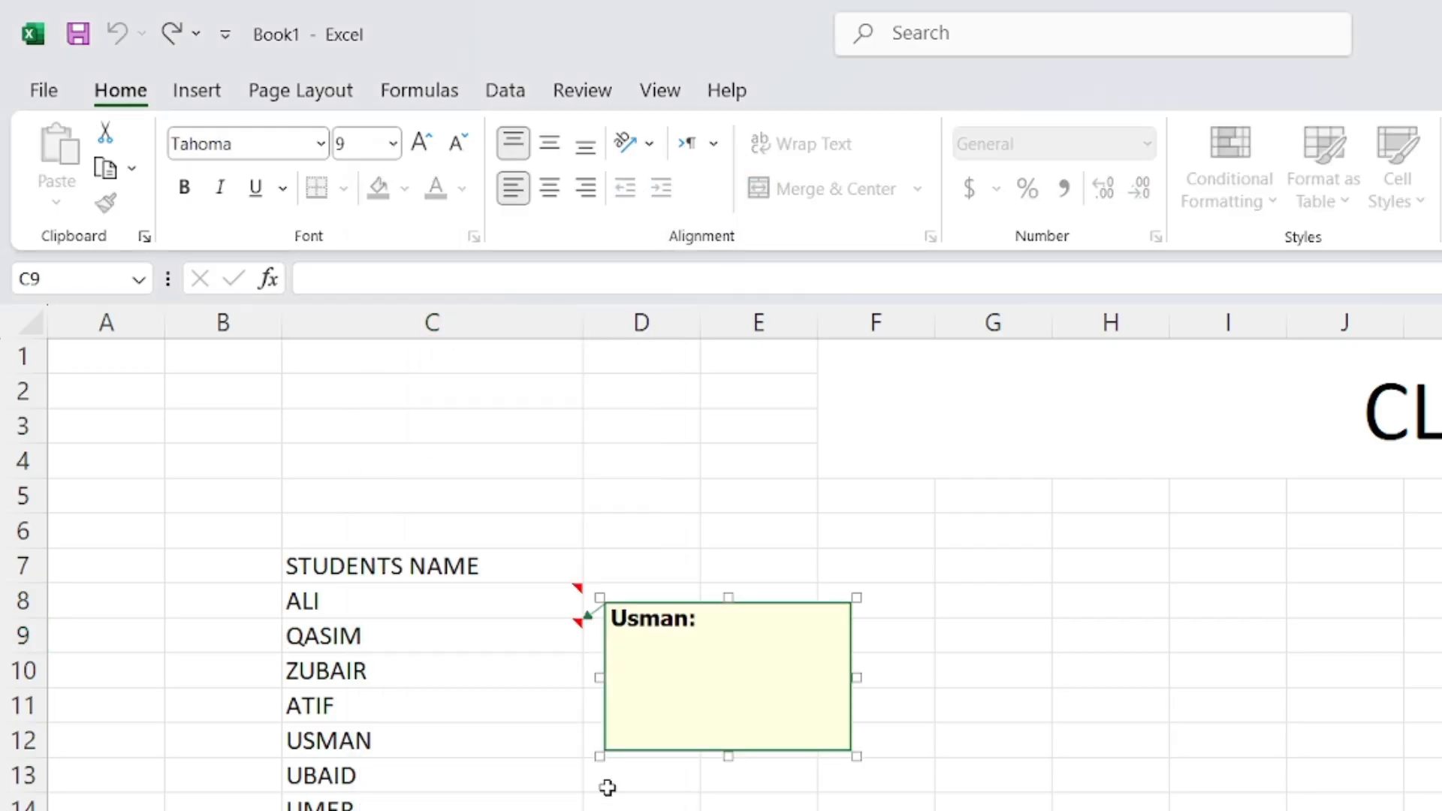
left_click_drag(722, 620, 573, 617)
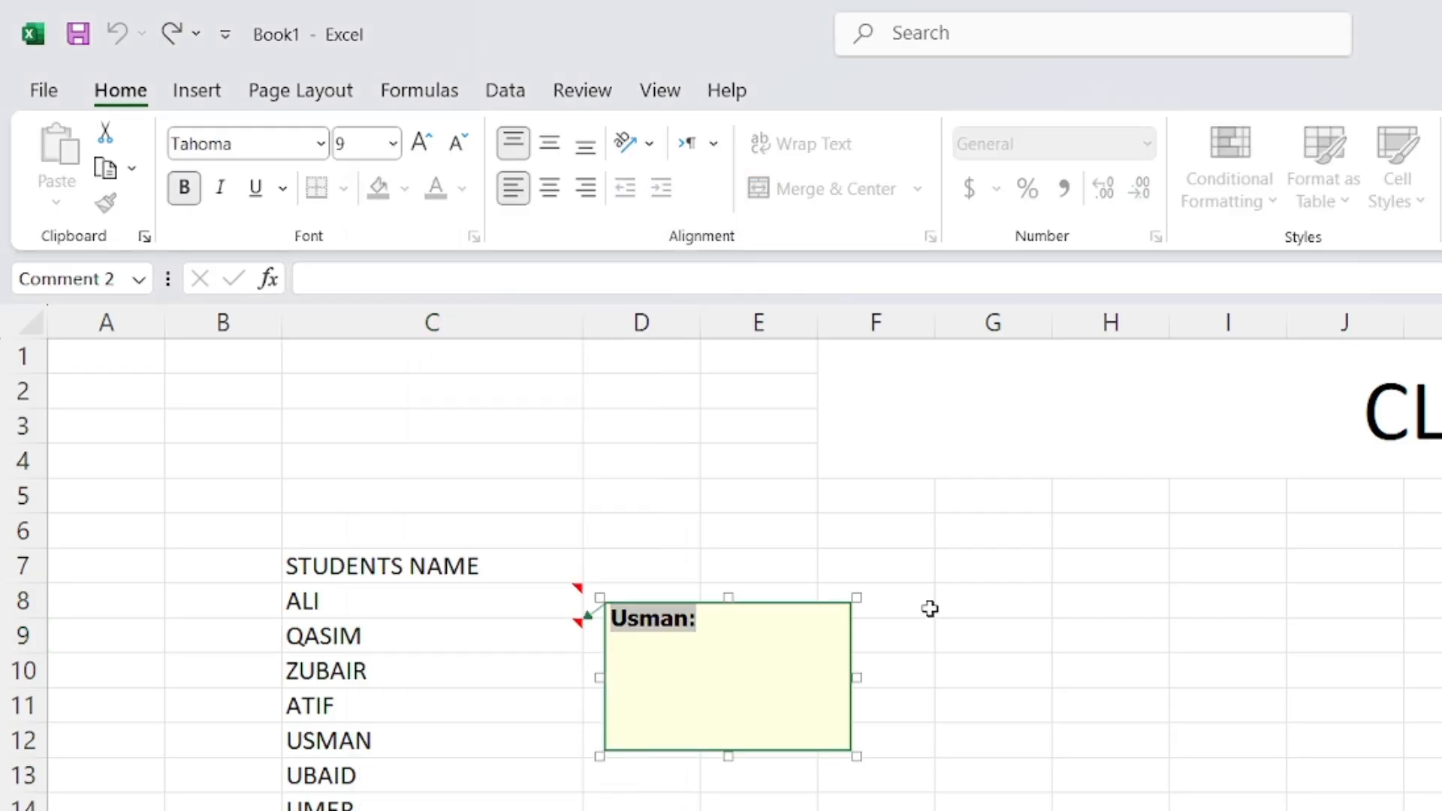
key("Delete")
Type 'details contact', email, address and nationality on separate lines, then close the note
type("detaile")
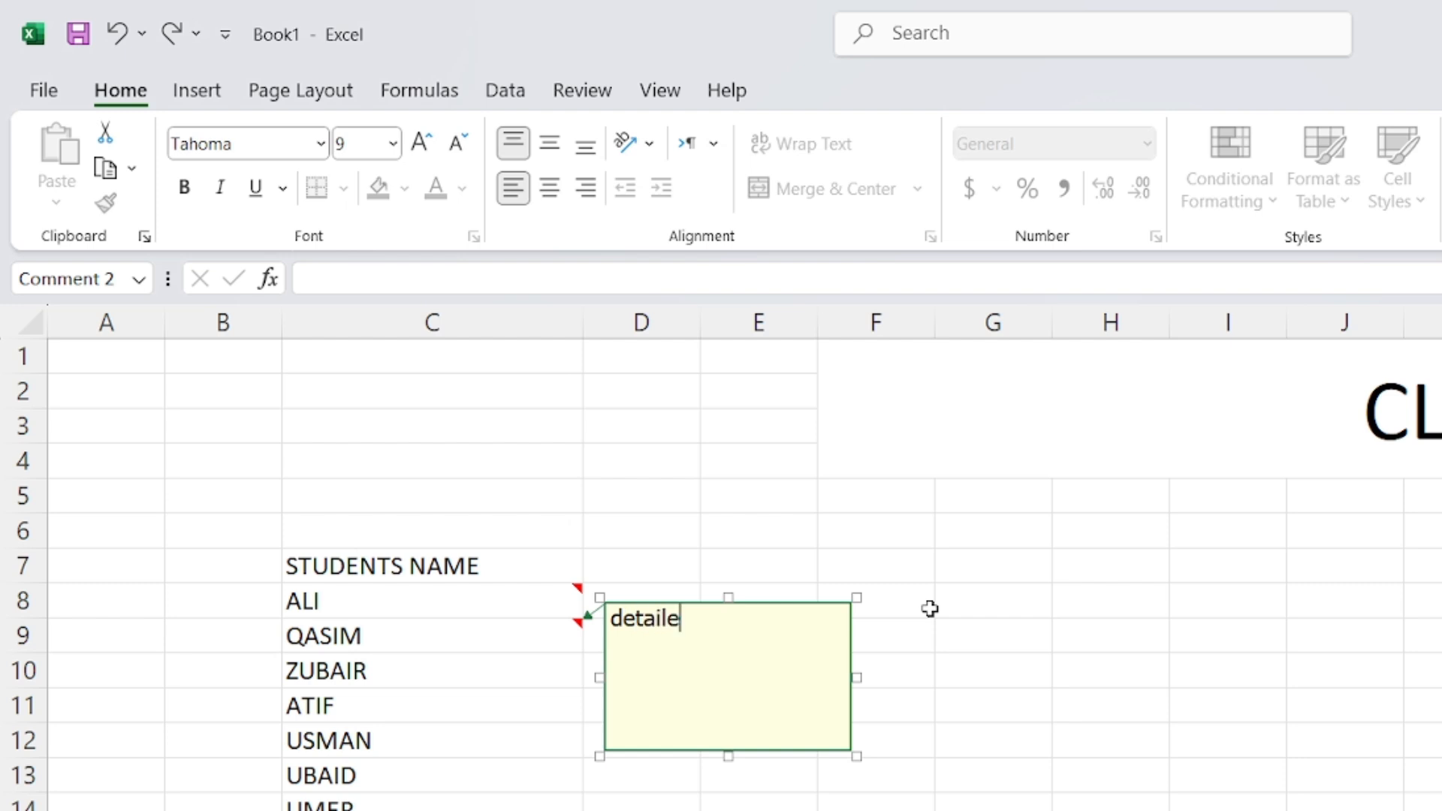
key("BackSpace")
type("s ")
type("cona")
key("BackSpace")
type("tact")
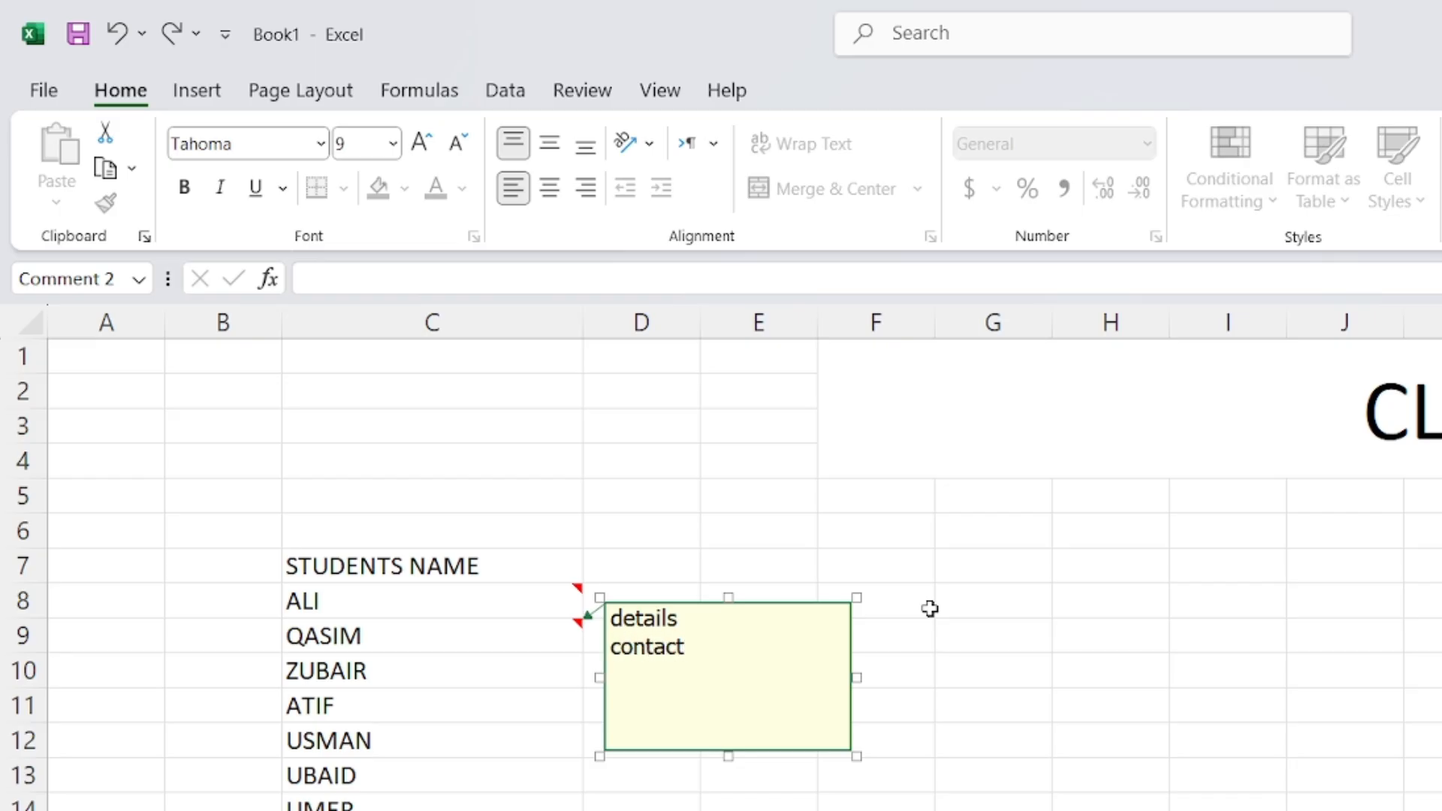
key("Return")
type("email")
key("Return")
type("adr")
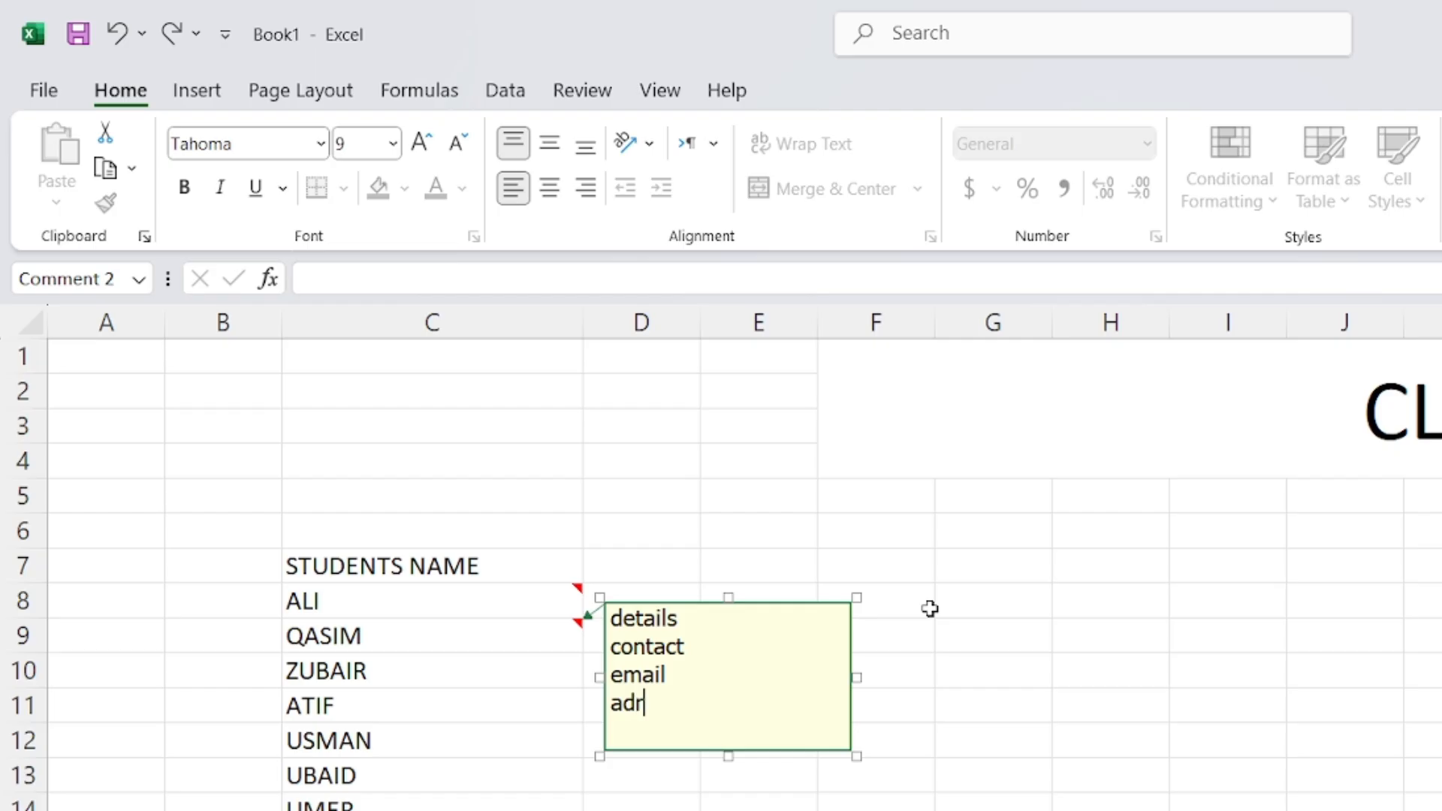
key("BackSpace")
type("dress")
key("Return")
type("nationality")
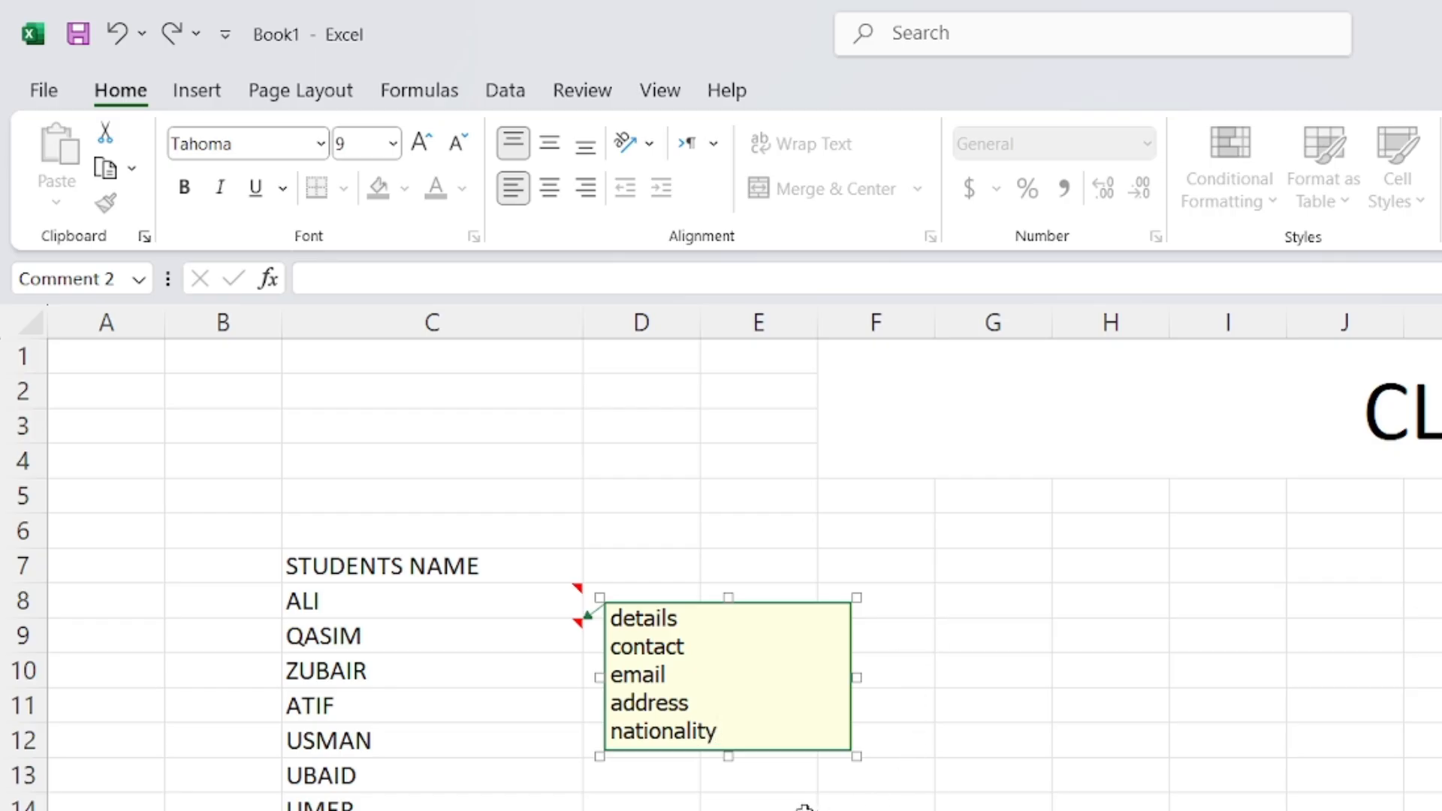
left_click(679, 809)
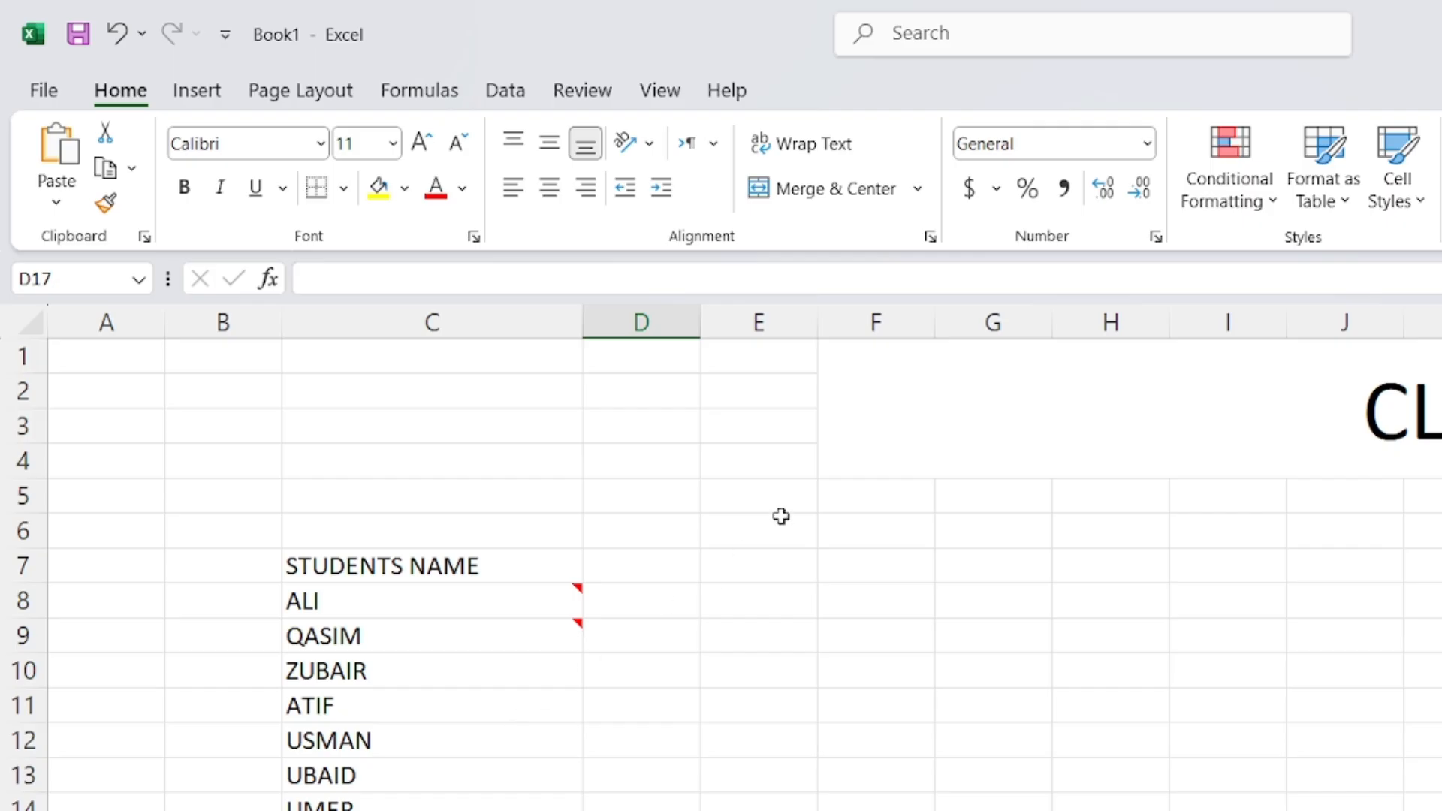
mouse_move(547, 584)
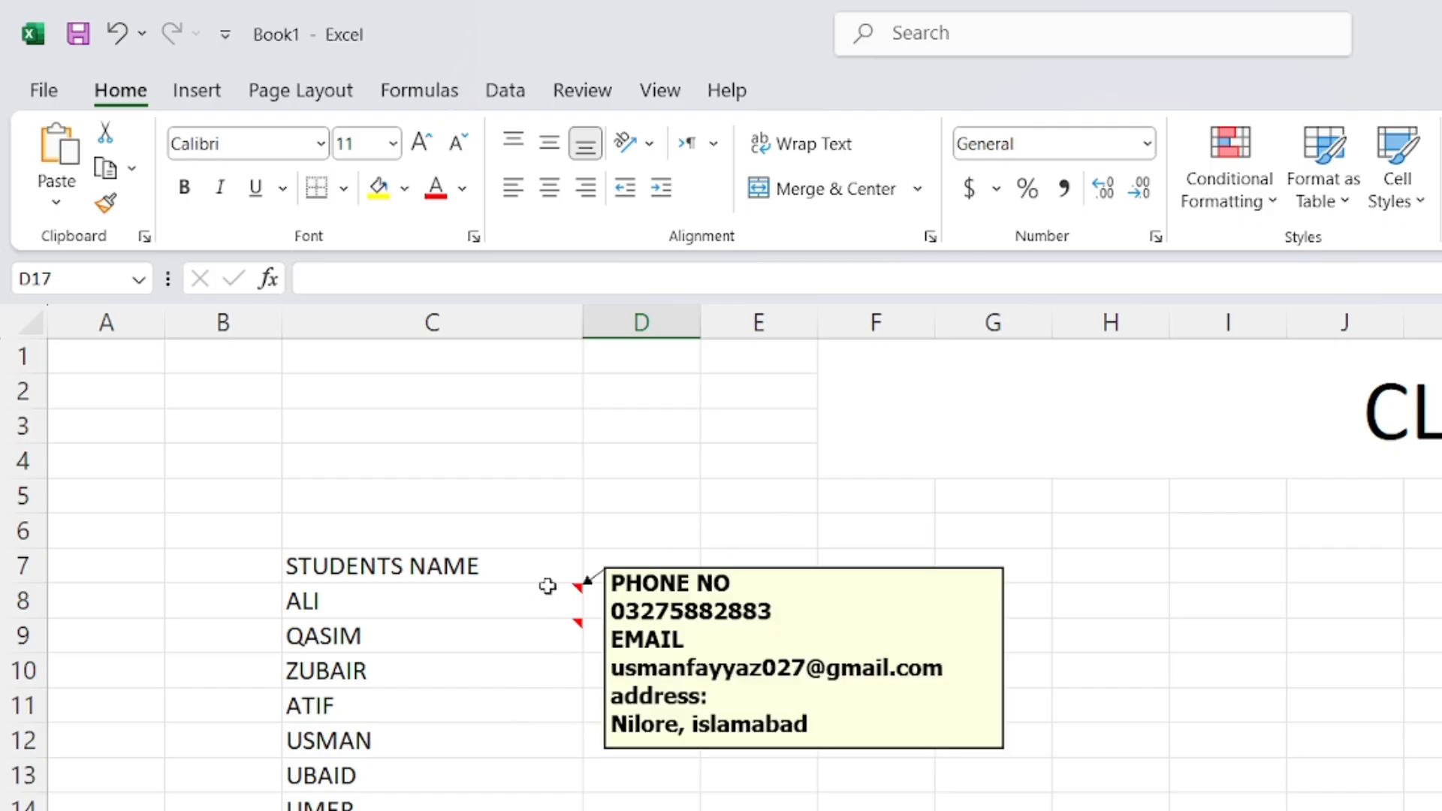
mouse_move(547, 627)
left_click(525, 658)
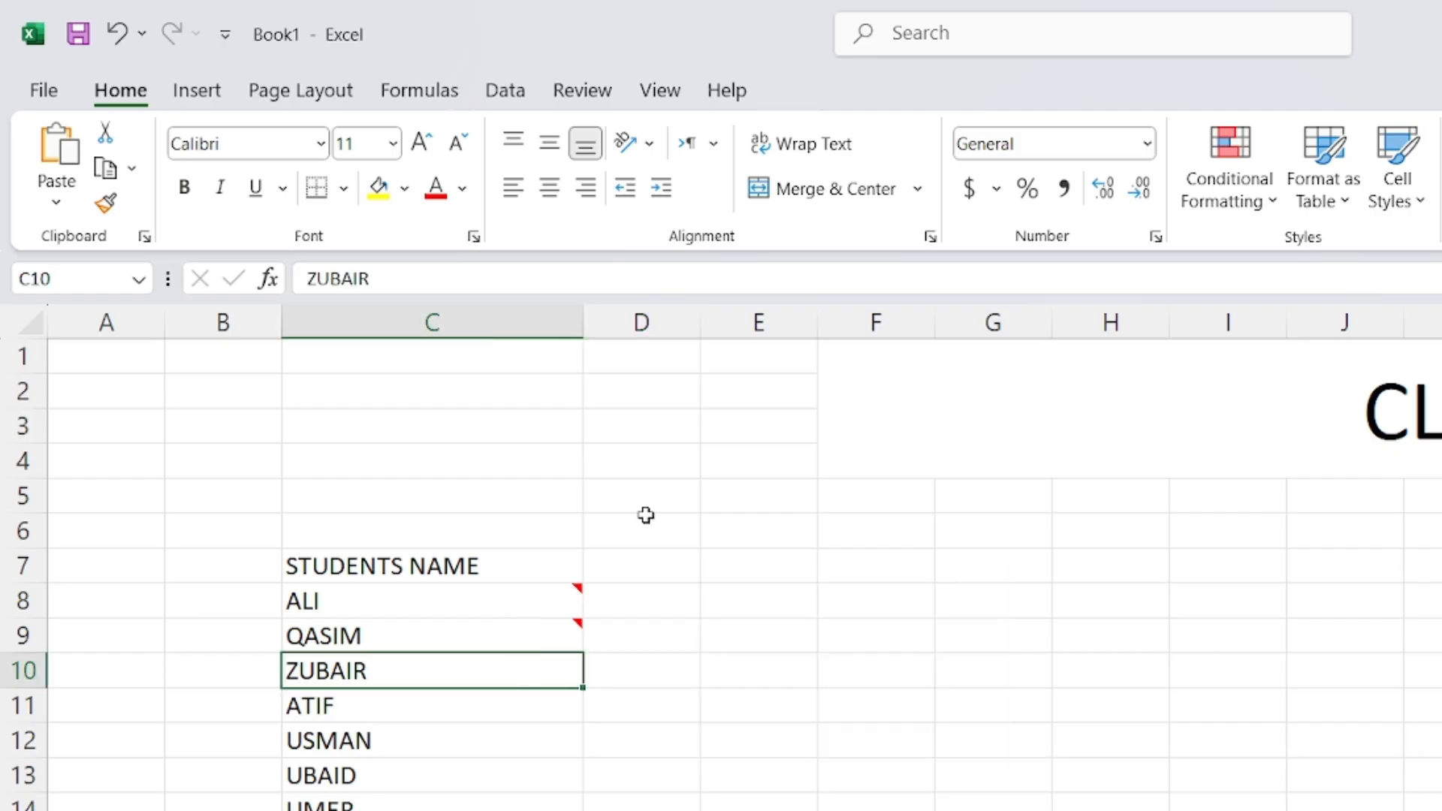
right_click(483, 678)
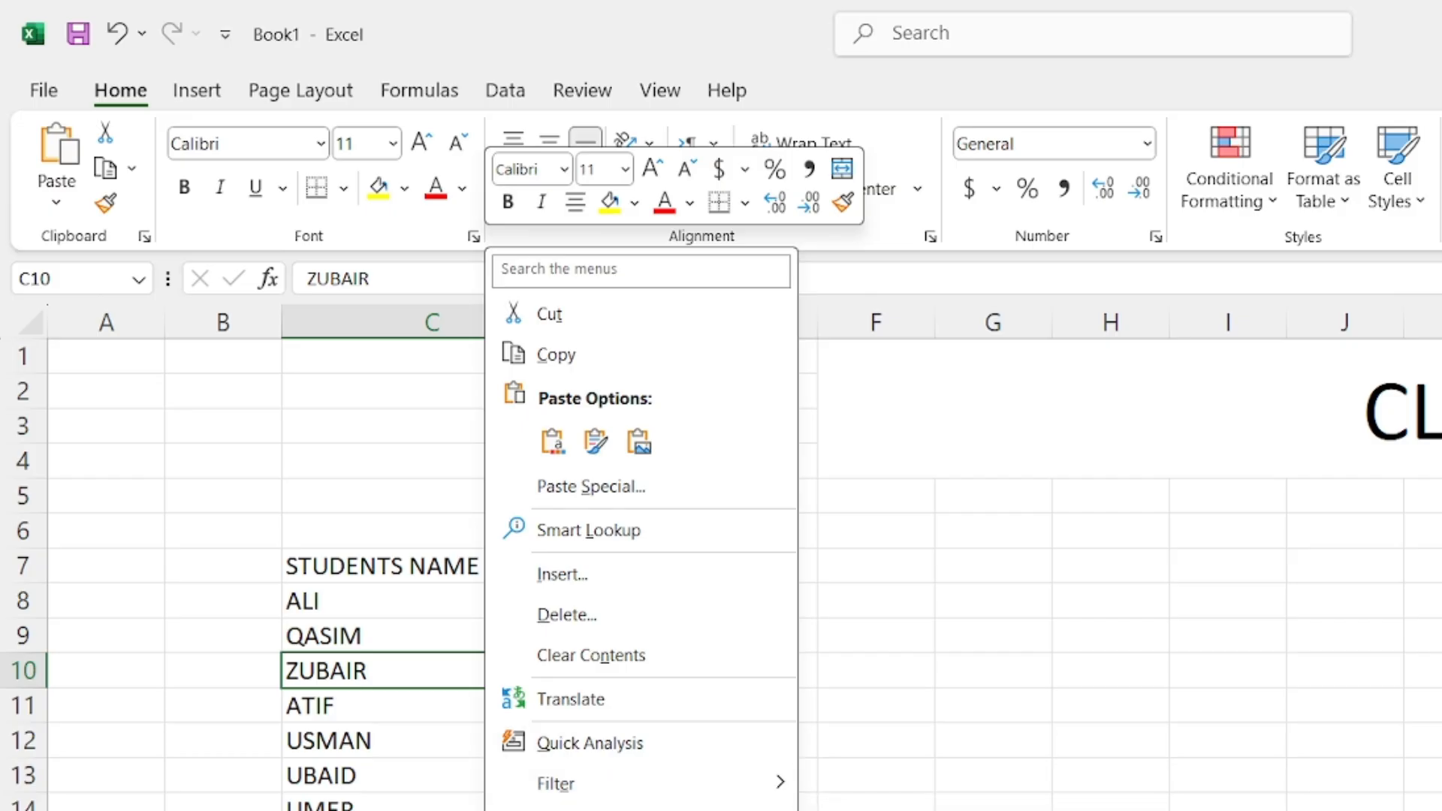
key("Escape")
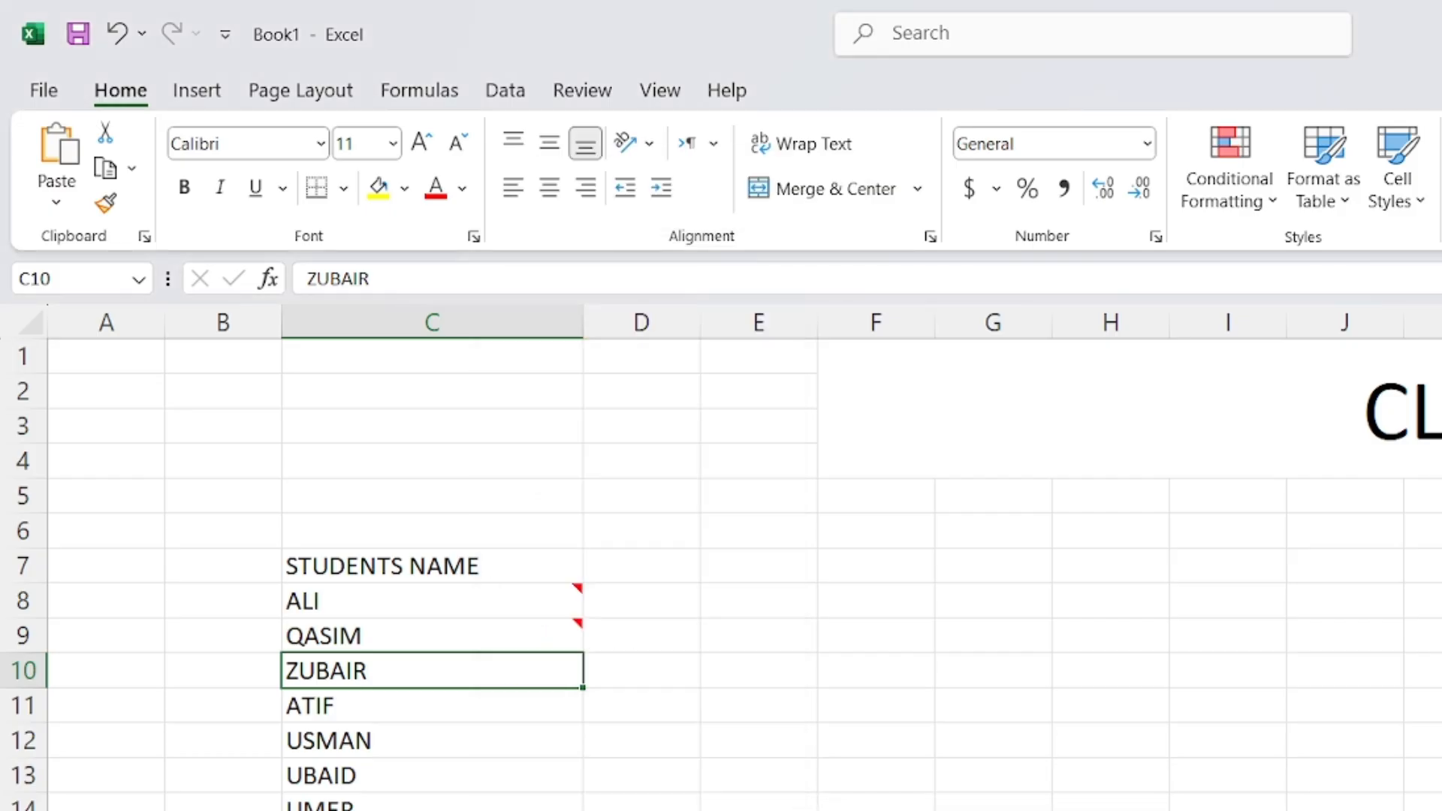
left_click(511, 769)
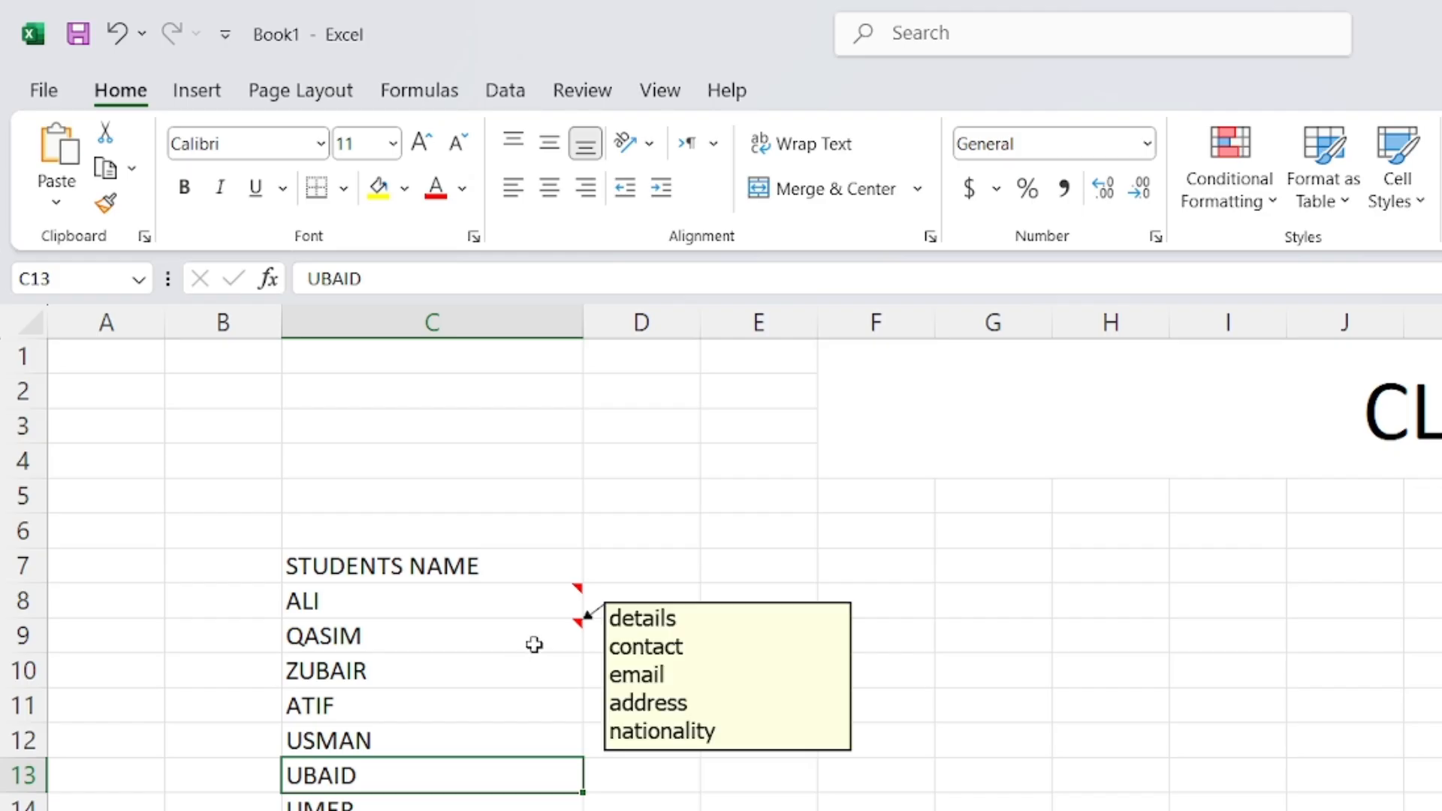
mouse_move(525, 601)
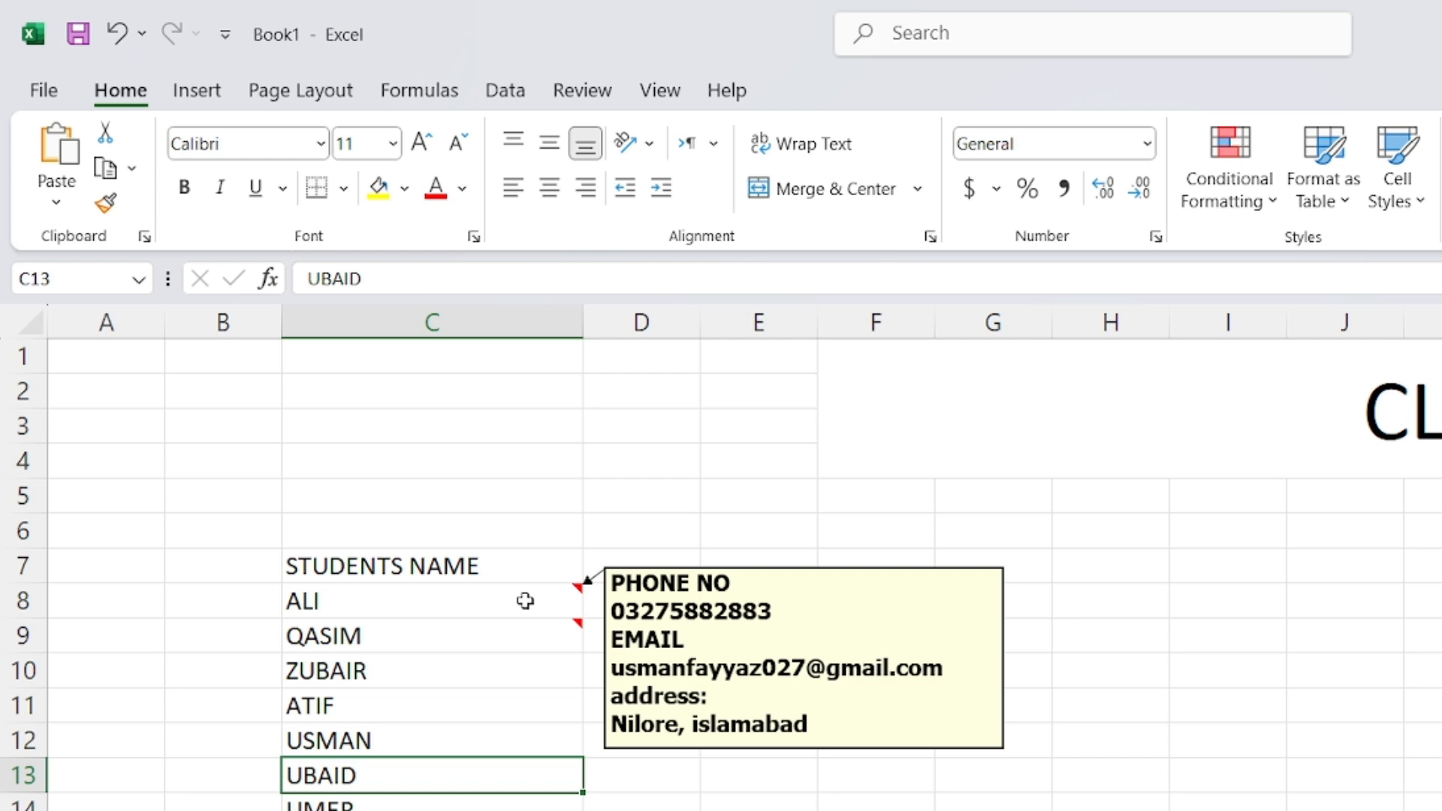
left_click(525, 601)
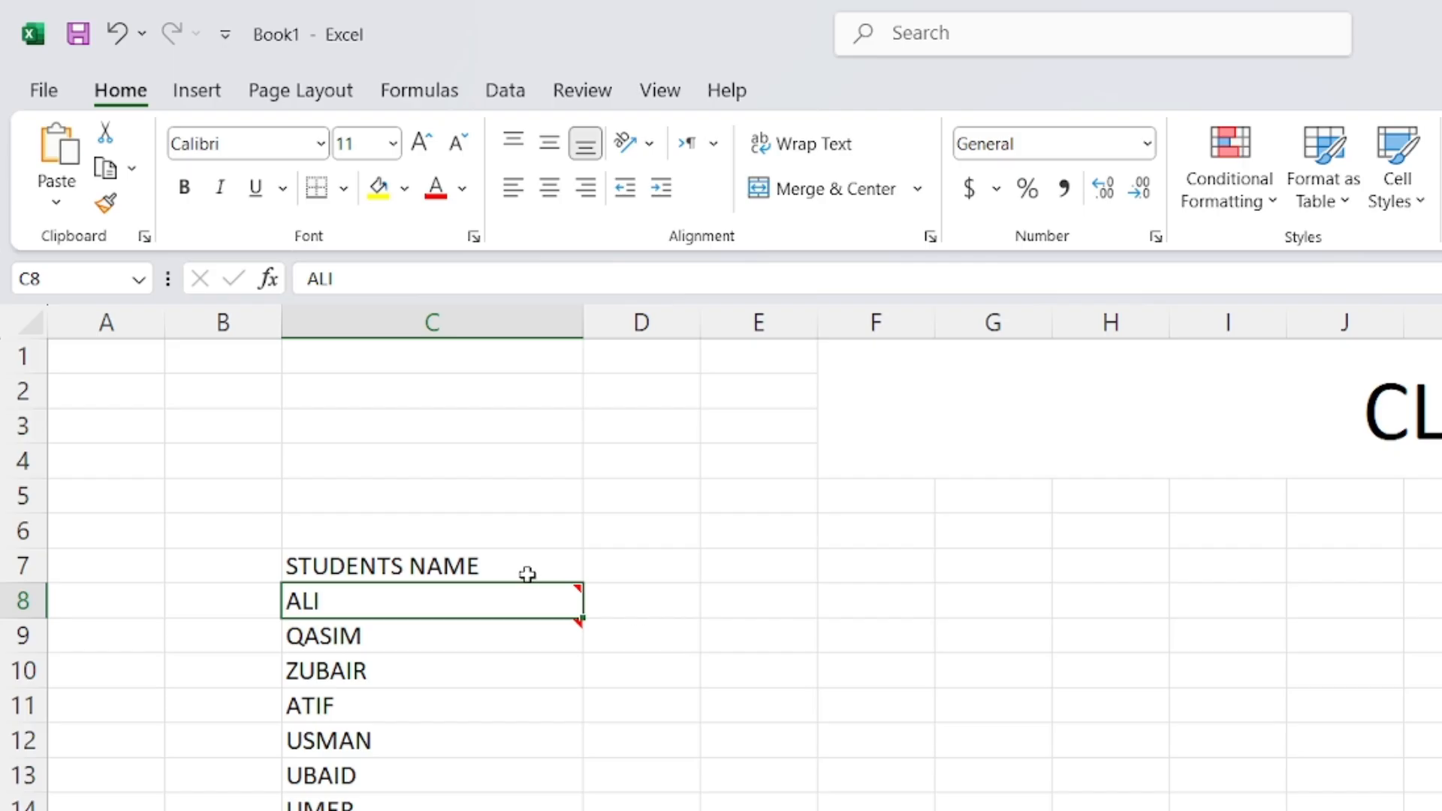
mouse_move(534, 602)
mouse_move(567, 598)
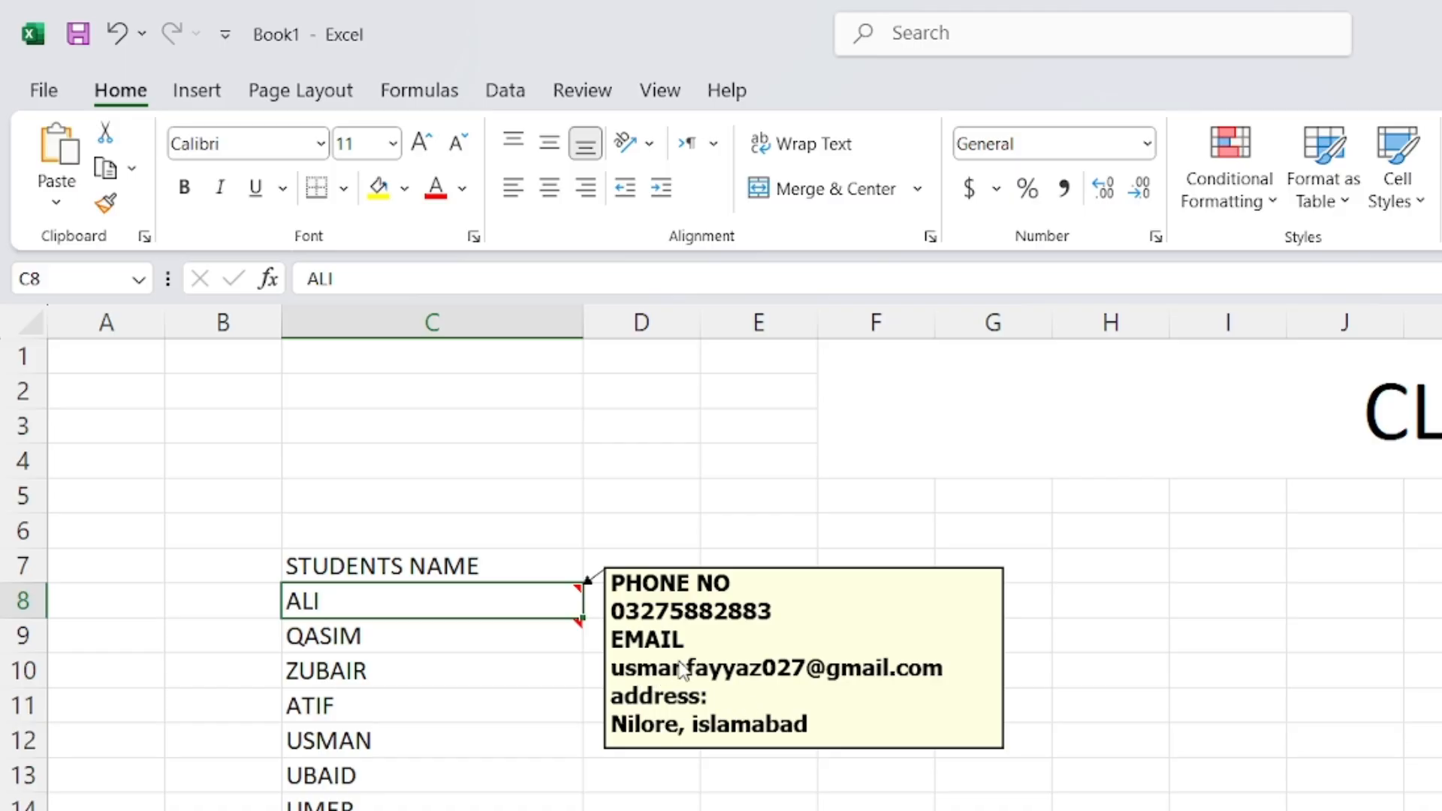
left_click(547, 659)
Open C8's note for editing from the Review tab and add colons after EMAIL and PHONE NO
left_click(547, 600)
left_click(593, 90)
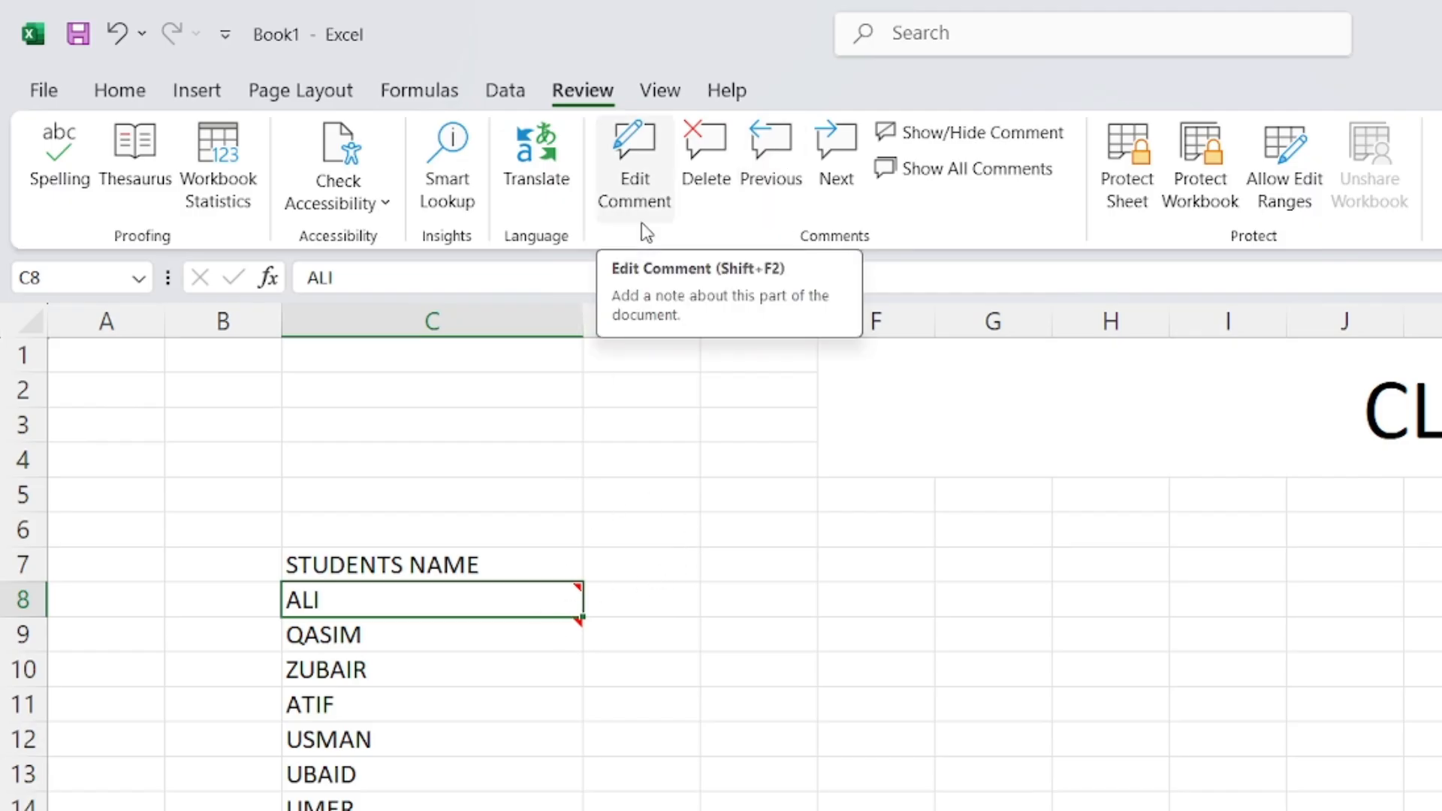
left_click(650, 166)
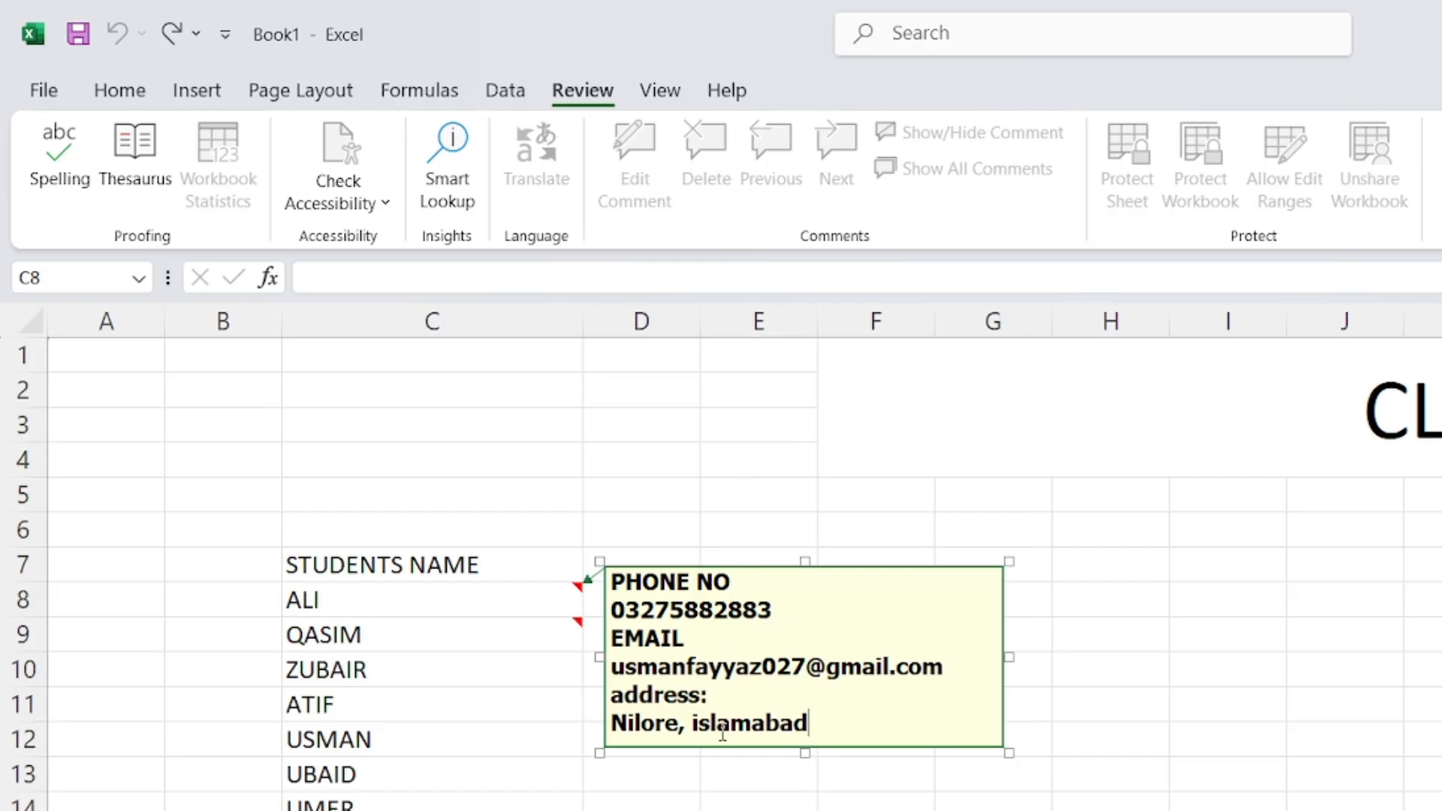
left_click(876, 668)
left_click(687, 643)
type(":")
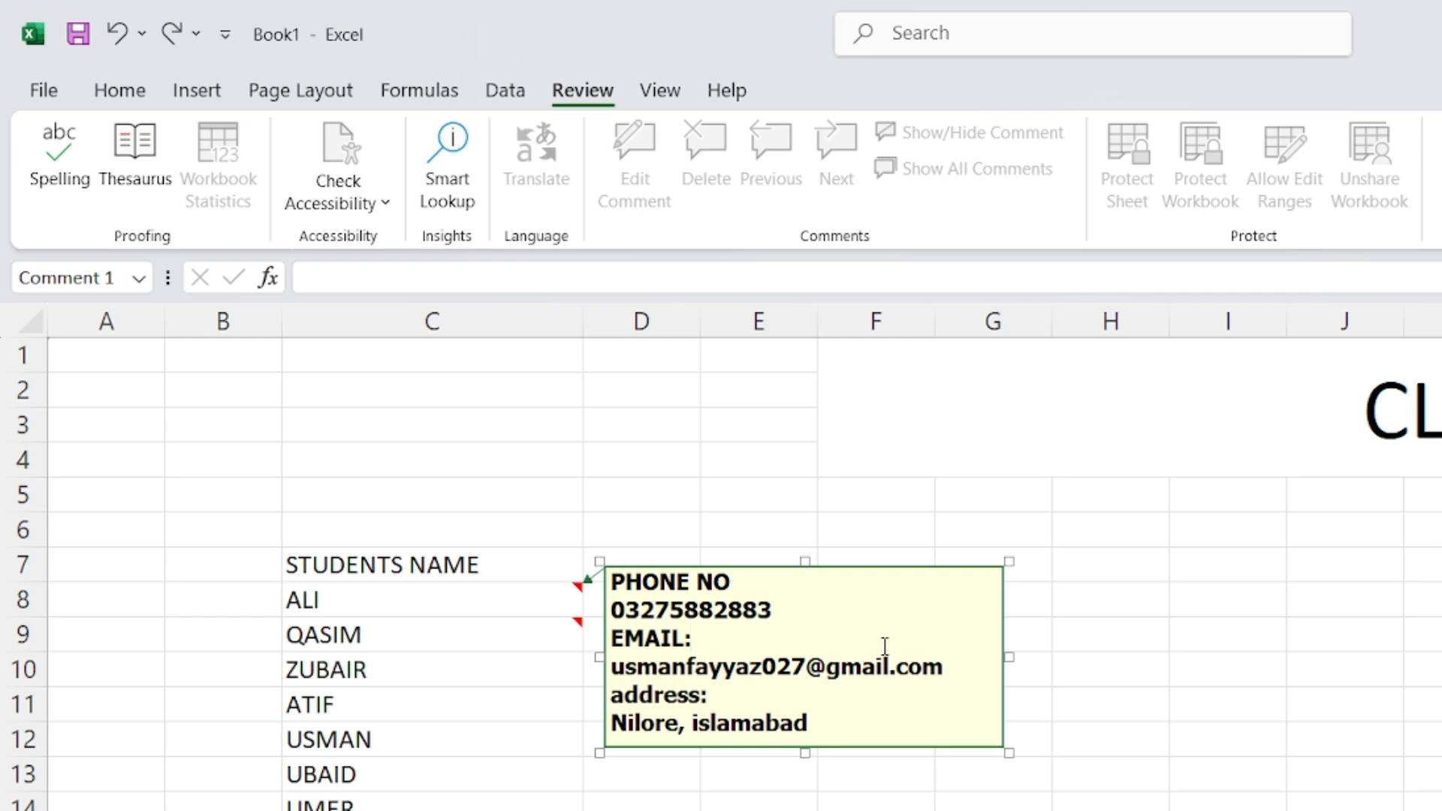
left_click(794, 579)
type(":")
left_click(809, 695)
left_click(913, 607)
Exit note editing, then select cell C10 and dismiss its right-click menu
left_click(976, 809)
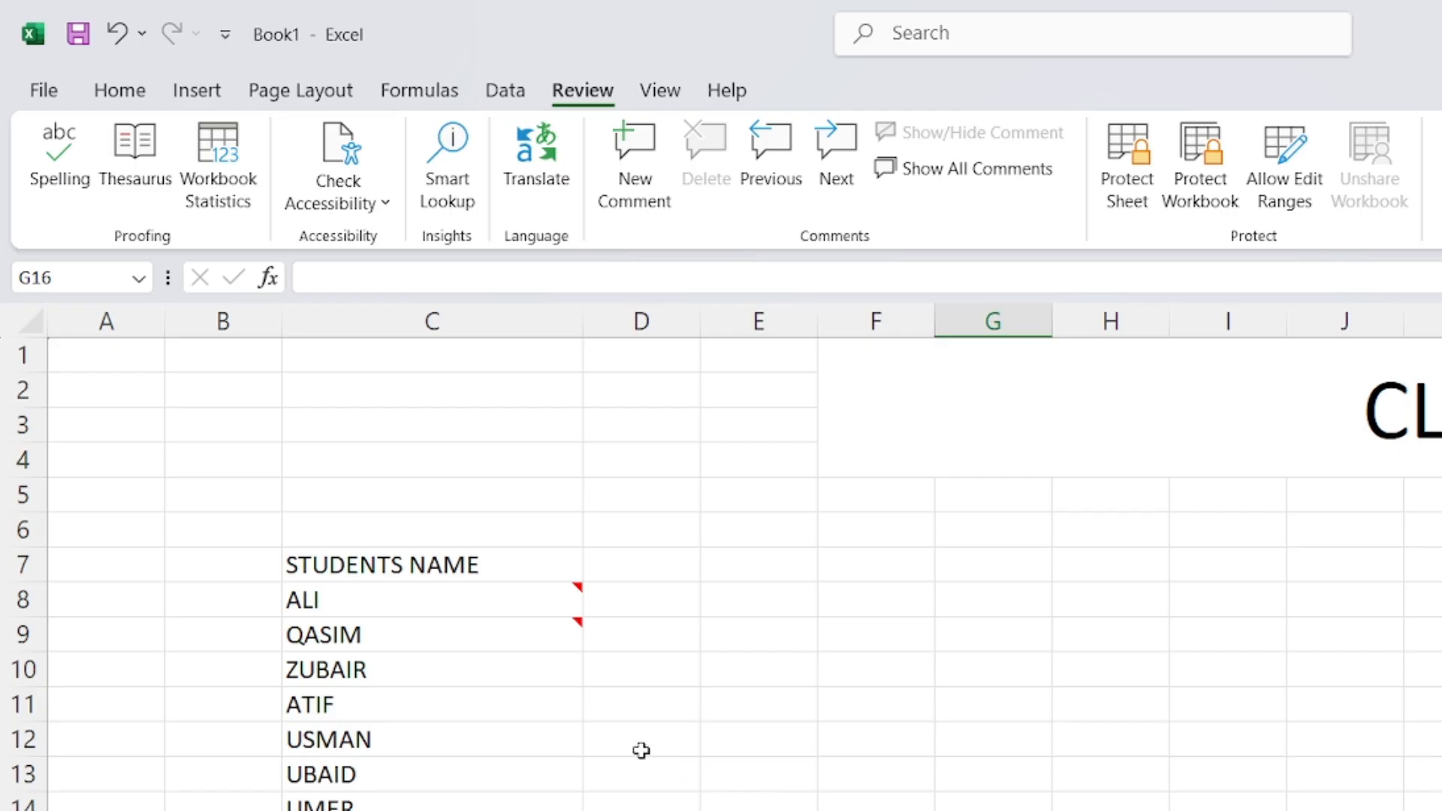
mouse_move(513, 633)
left_click(529, 679)
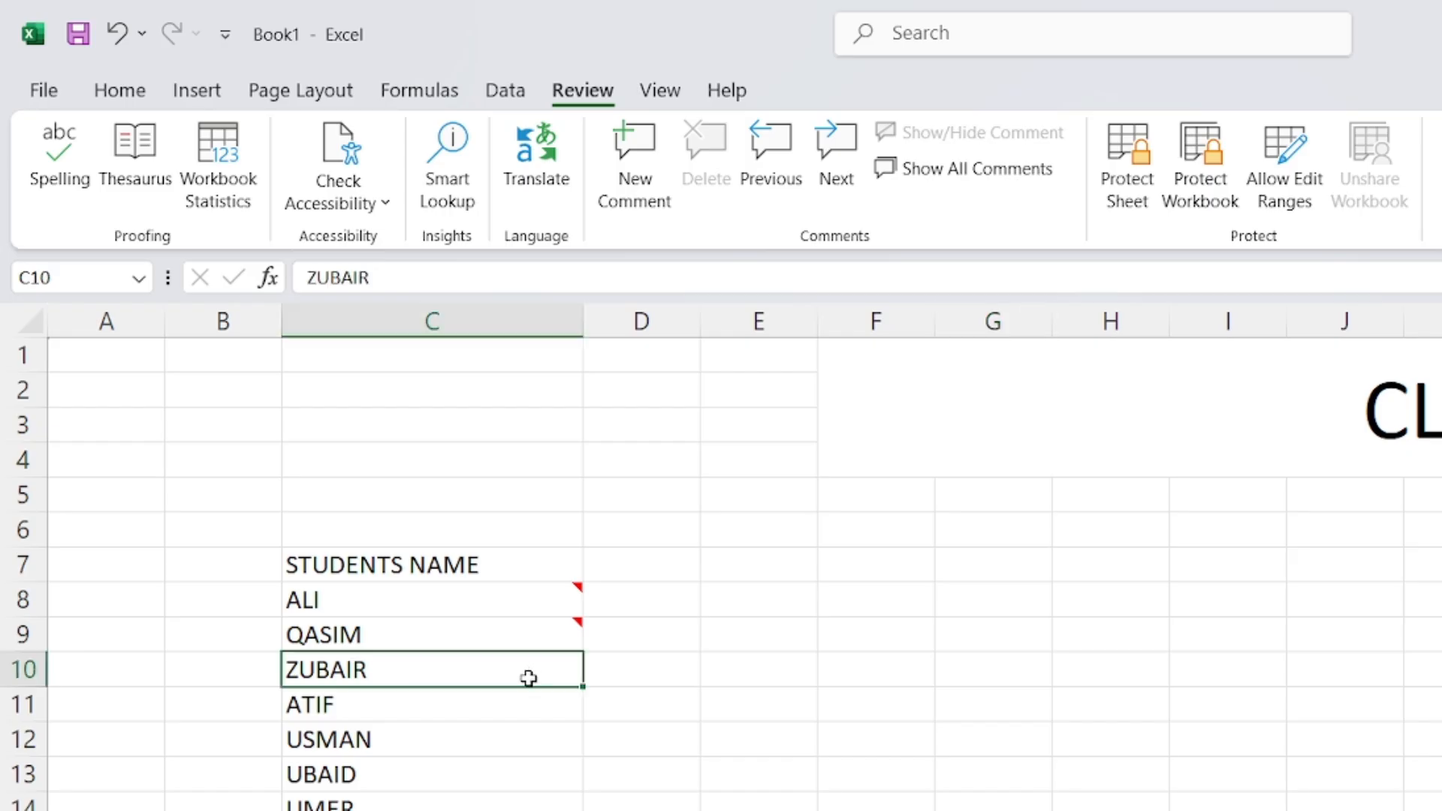
right_click(530, 679)
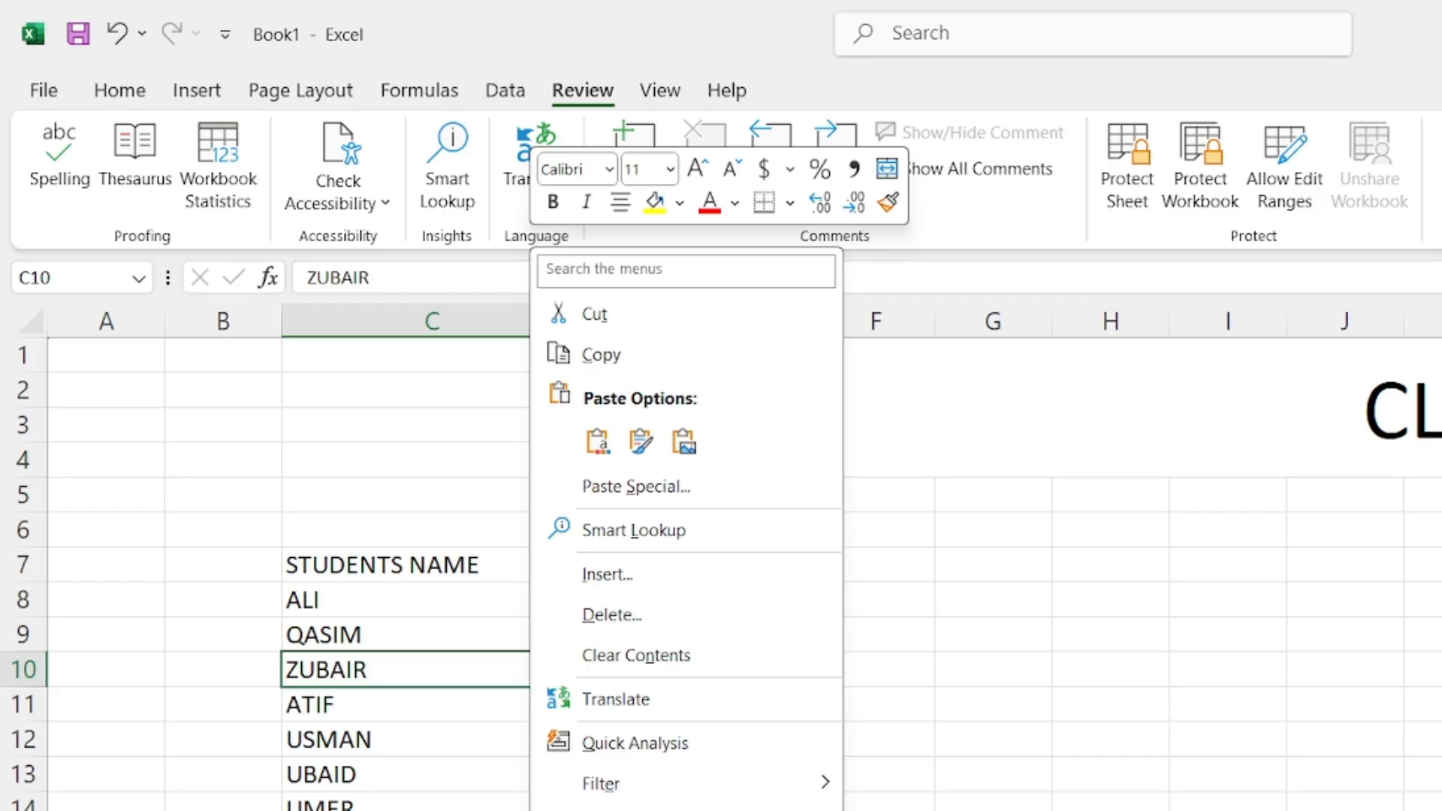
key("Escape")
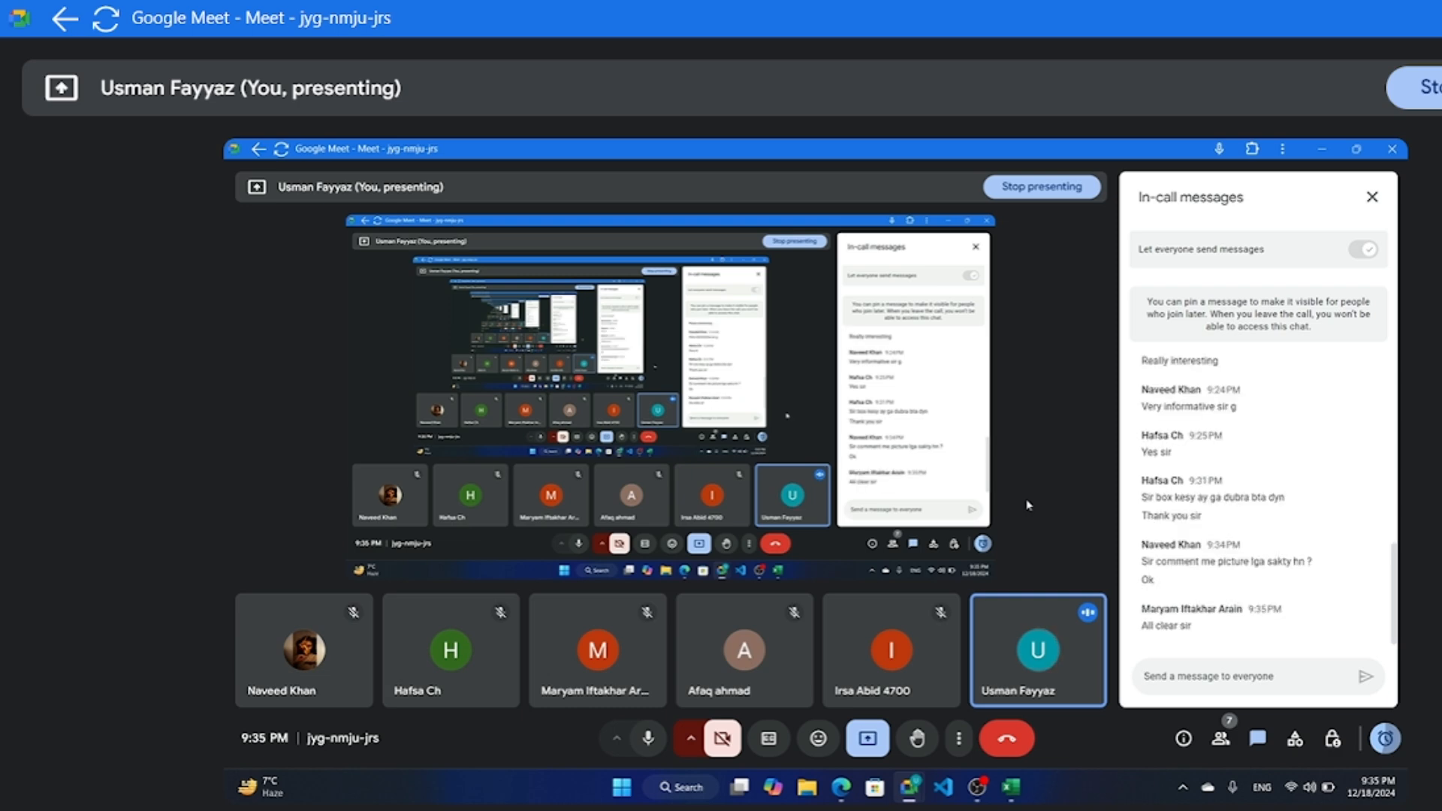
Minimize the Google Meet window to bring the Excel workbook back
left_click(1311, 148)
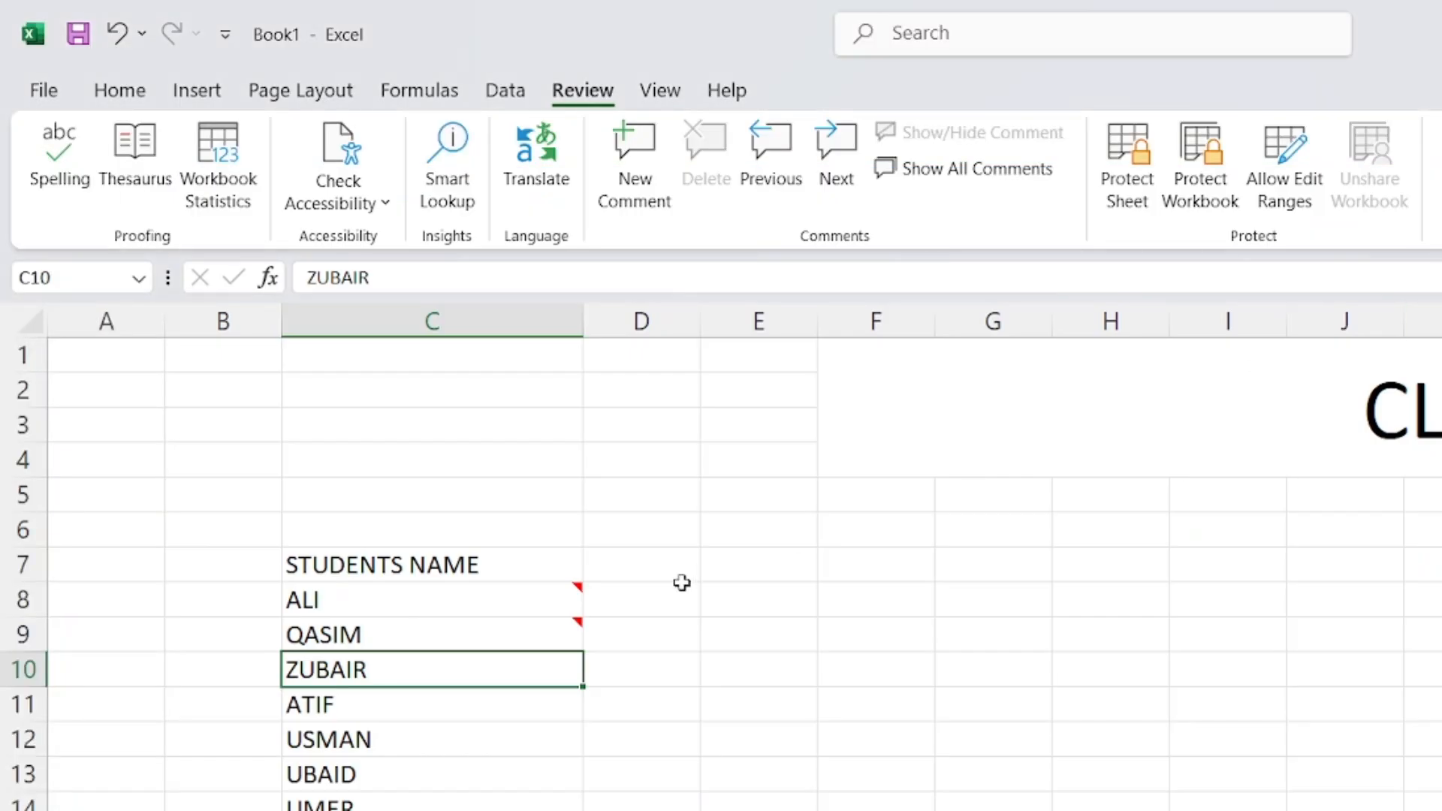
View C8's note on hover, select a few empty cells, then select cell C10
left_click(719, 729)
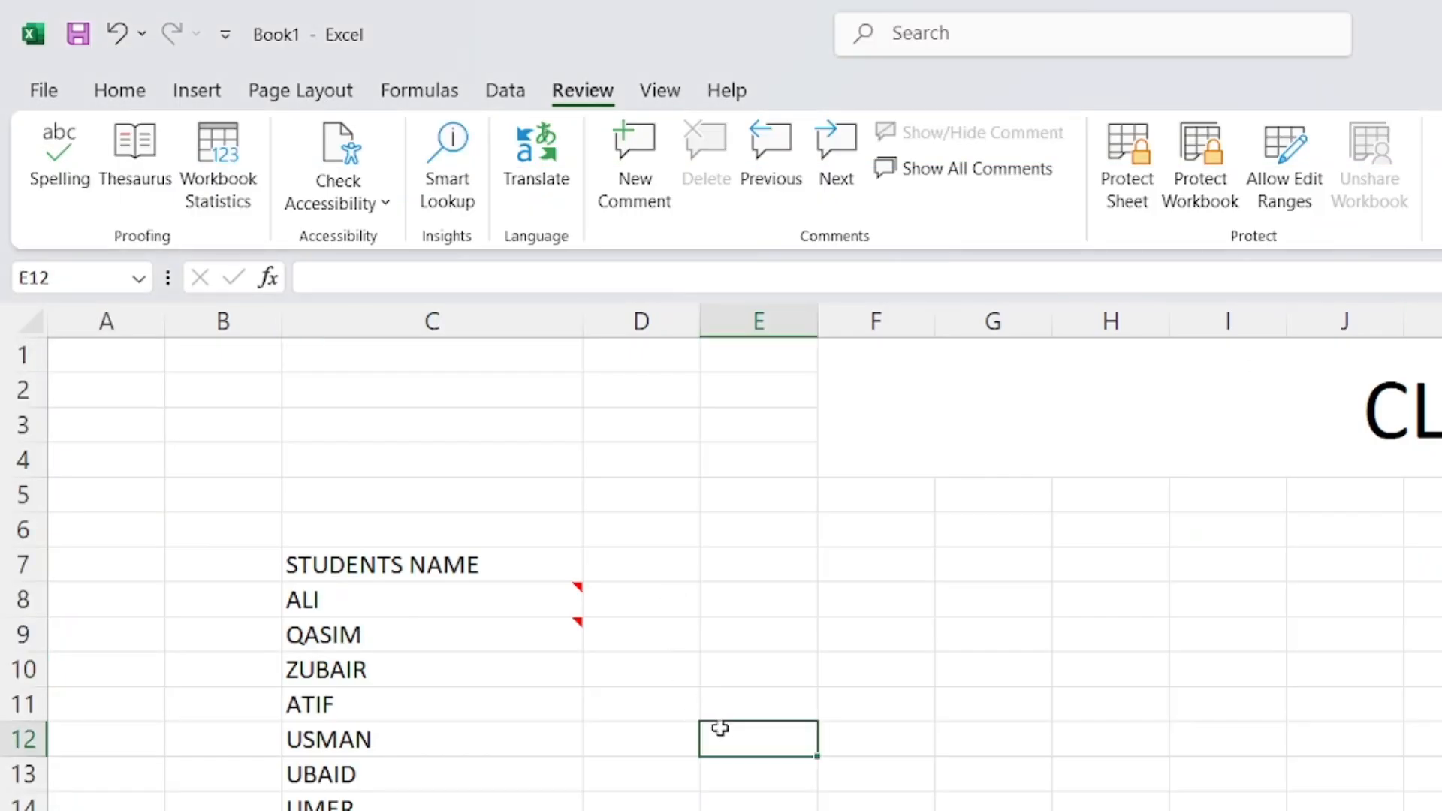
mouse_move(540, 600)
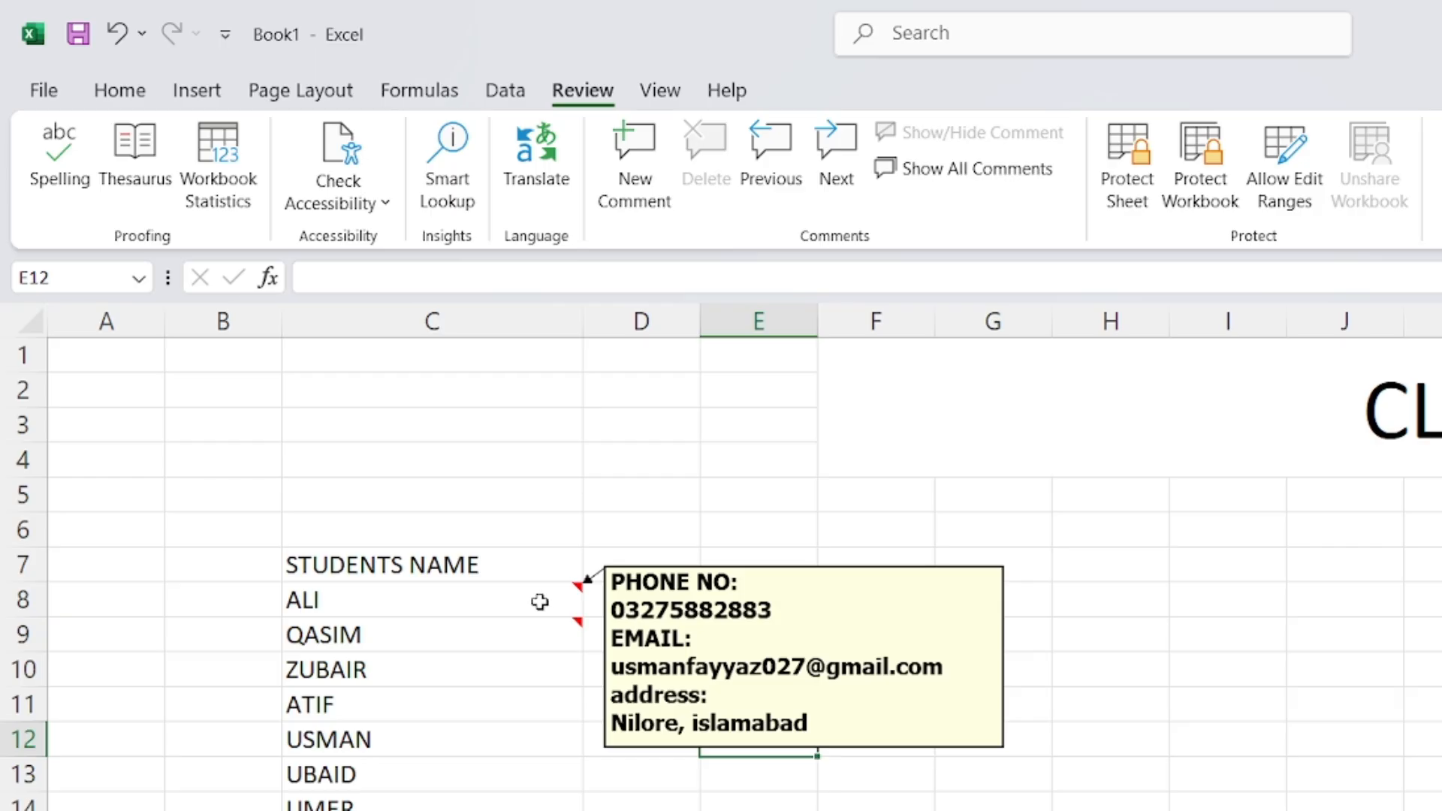
left_click_drag(659, 599, 773, 600)
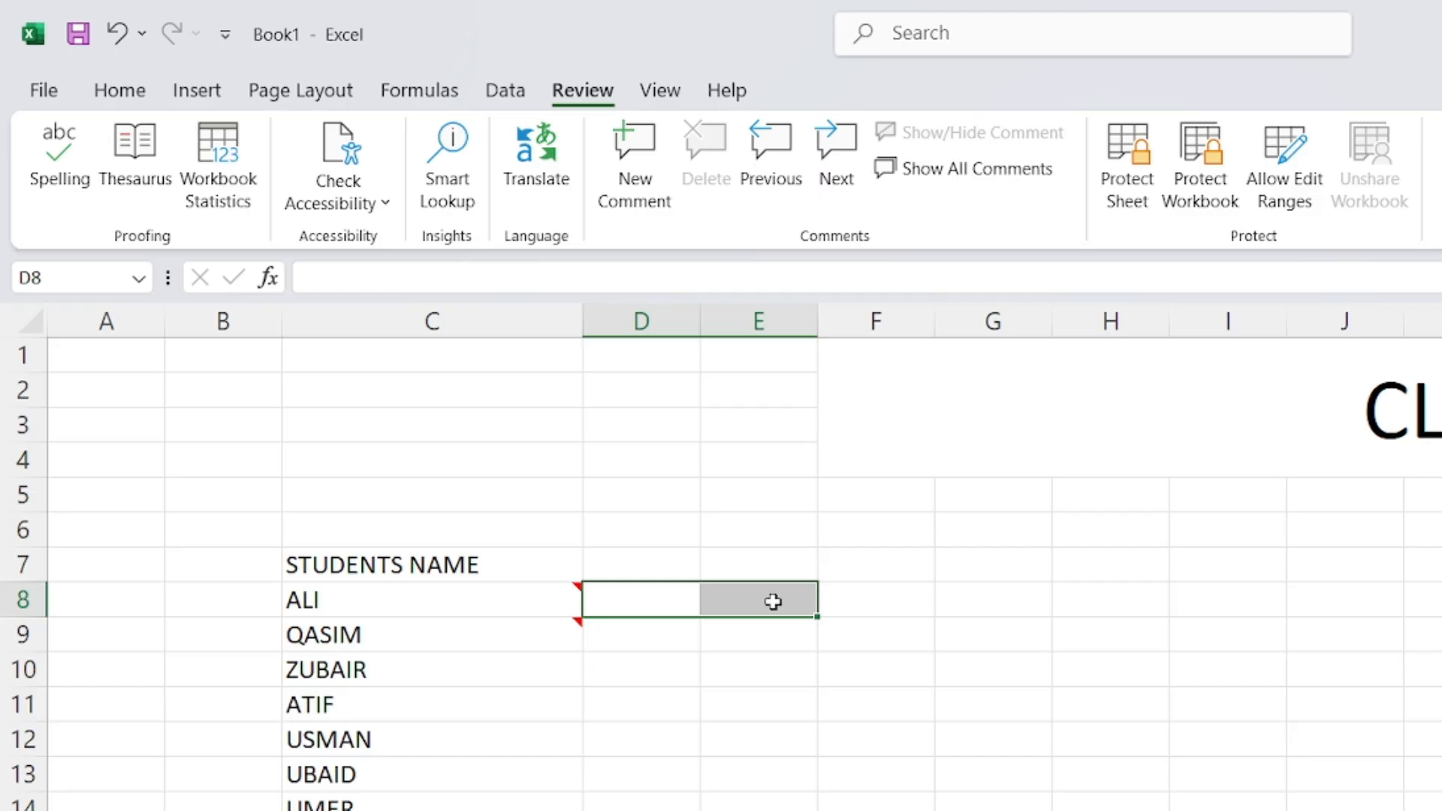
scroll(789, 723, "down", 3)
left_click_drag(640, 766, 626, 770)
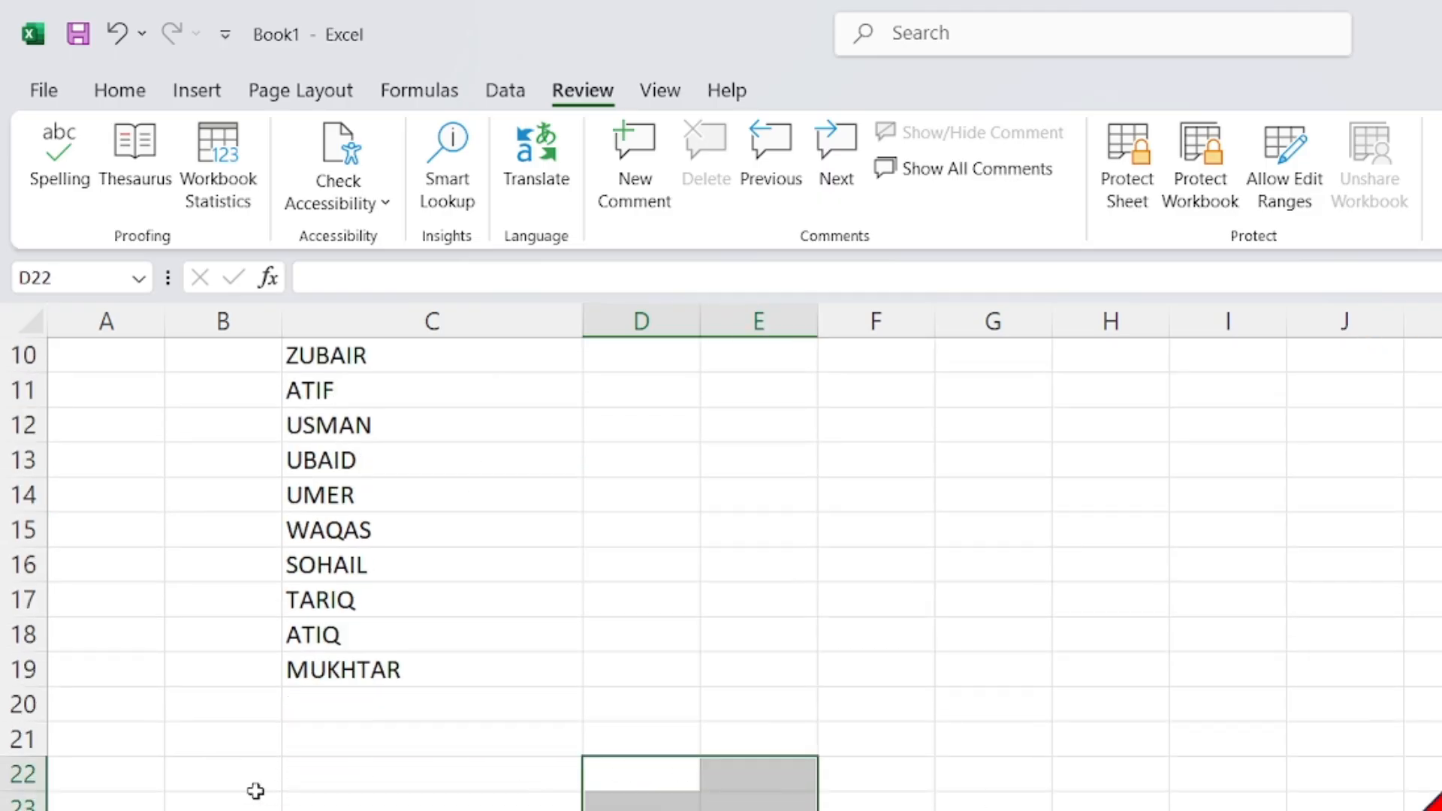
left_click_drag(142, 768, 223, 809)
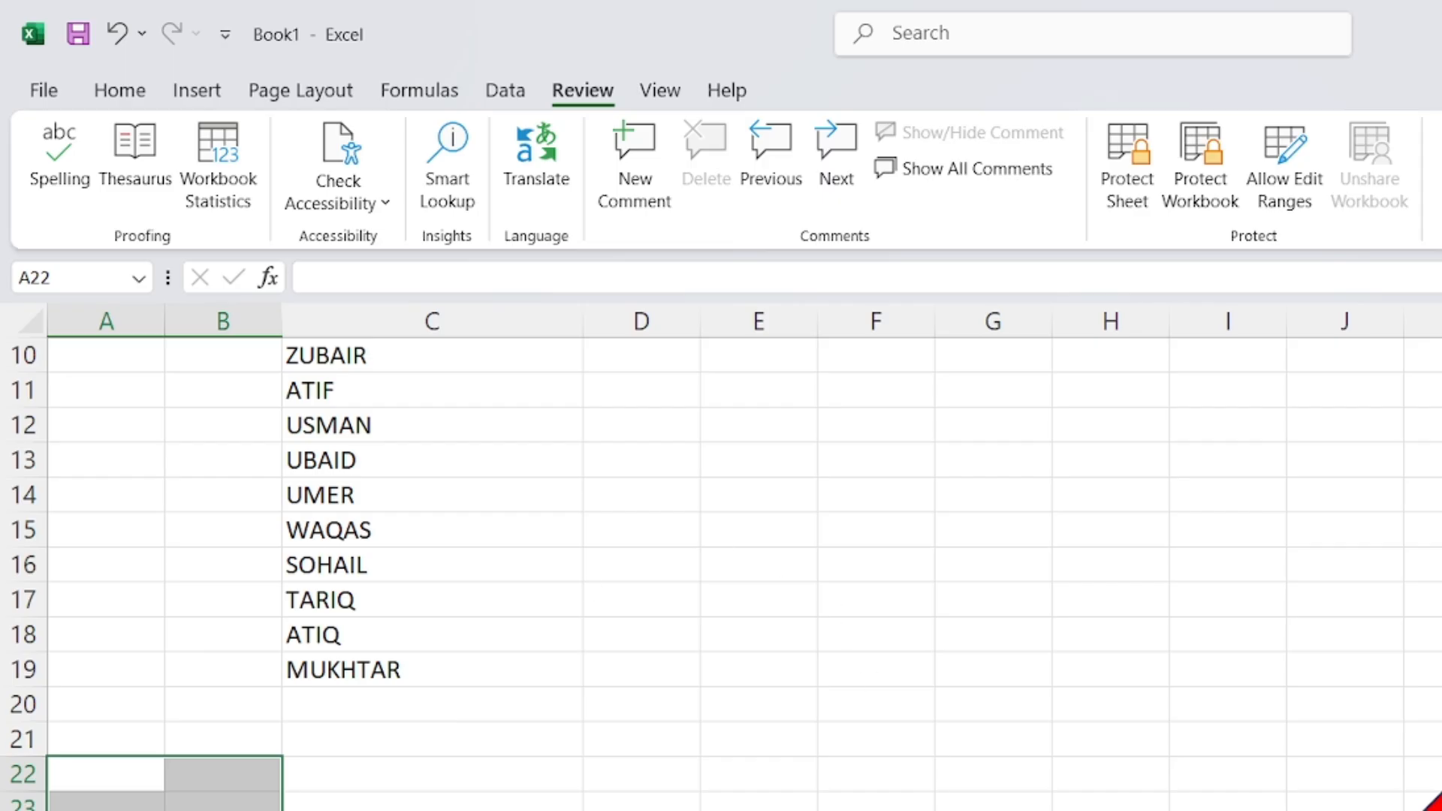
scroll(744, 574, "up", 3)
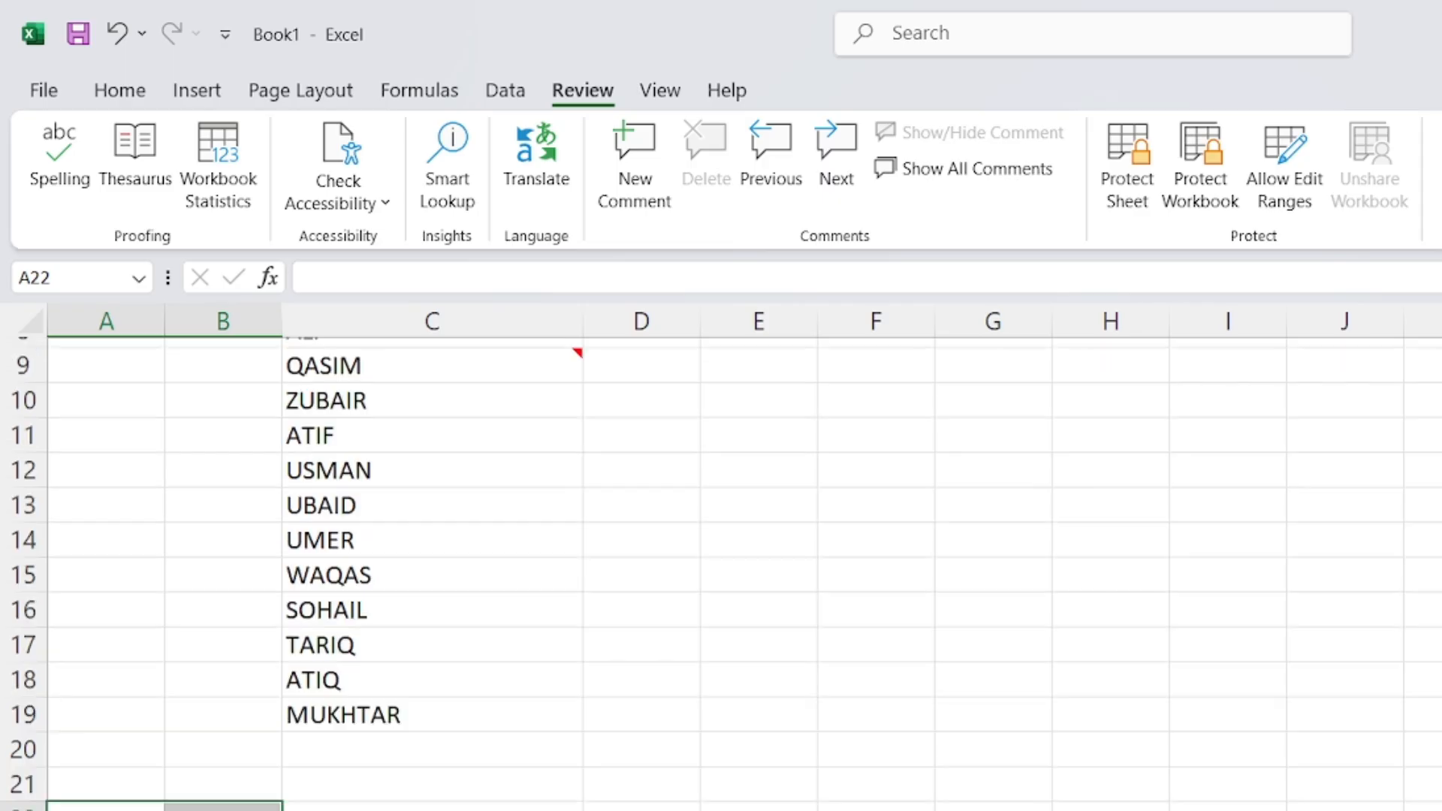
left_click(875, 810)
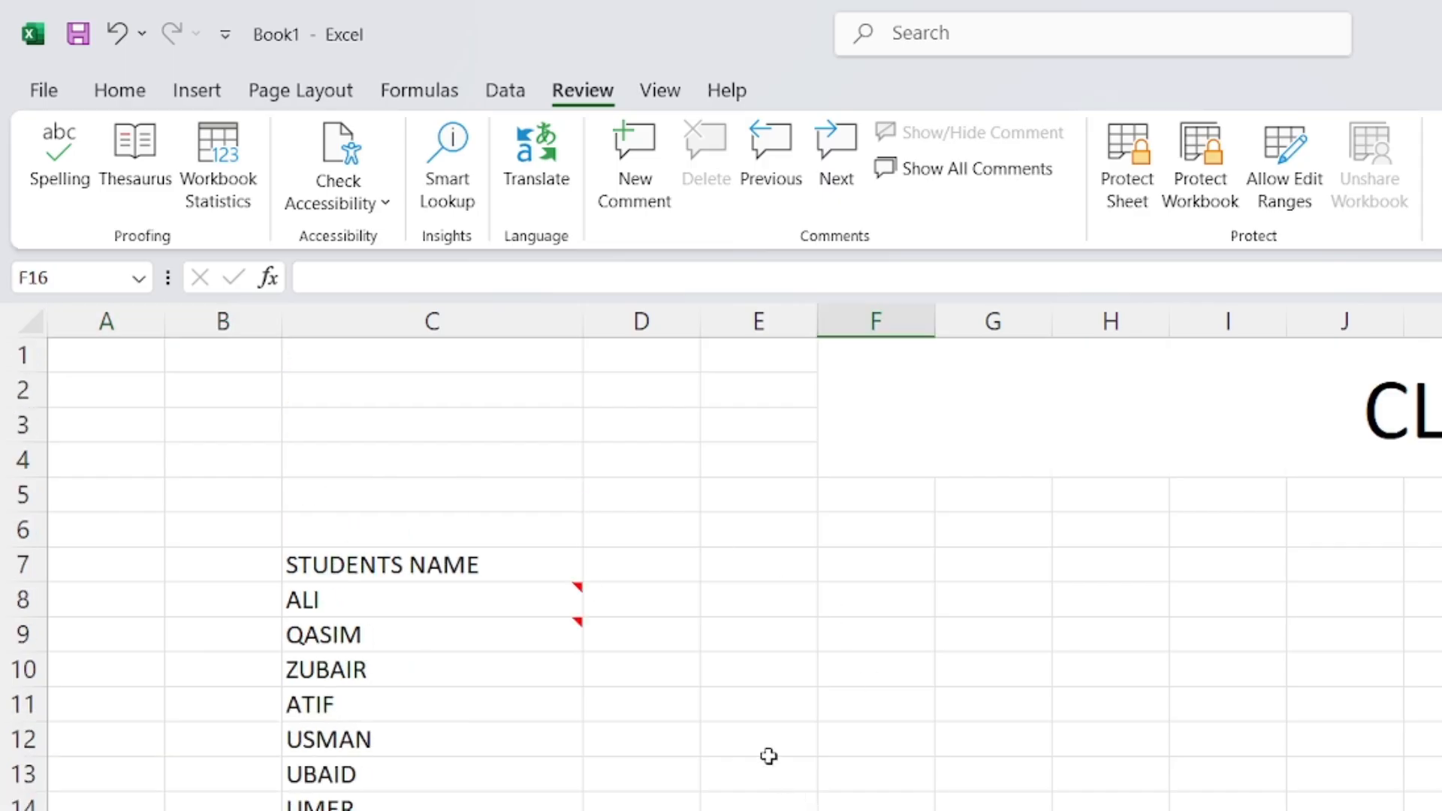
mouse_move(534, 608)
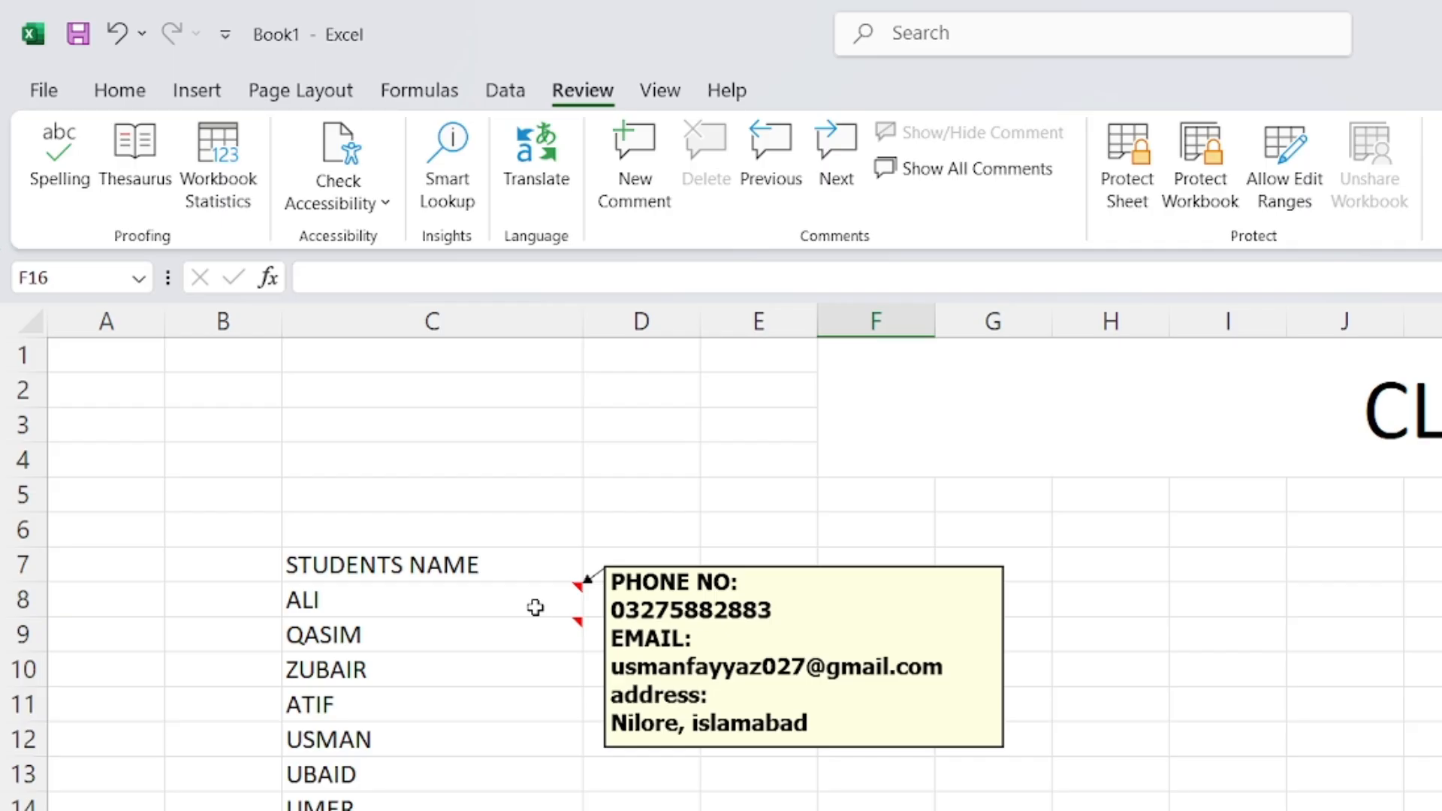
left_click(543, 671)
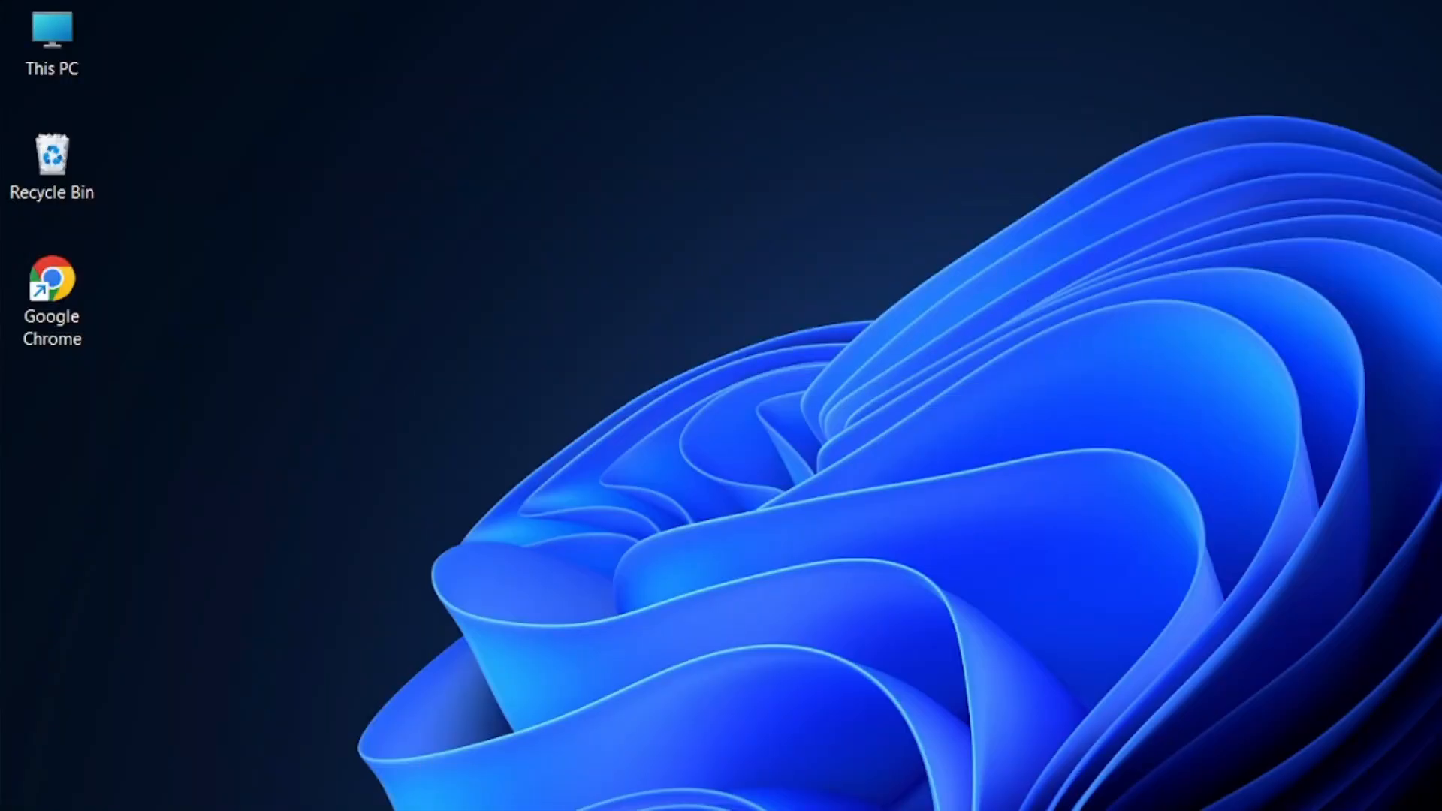
In H:\Downloadss, select three photos, including the white-shirt and pexels-olly-3779663 images
key("super+e")
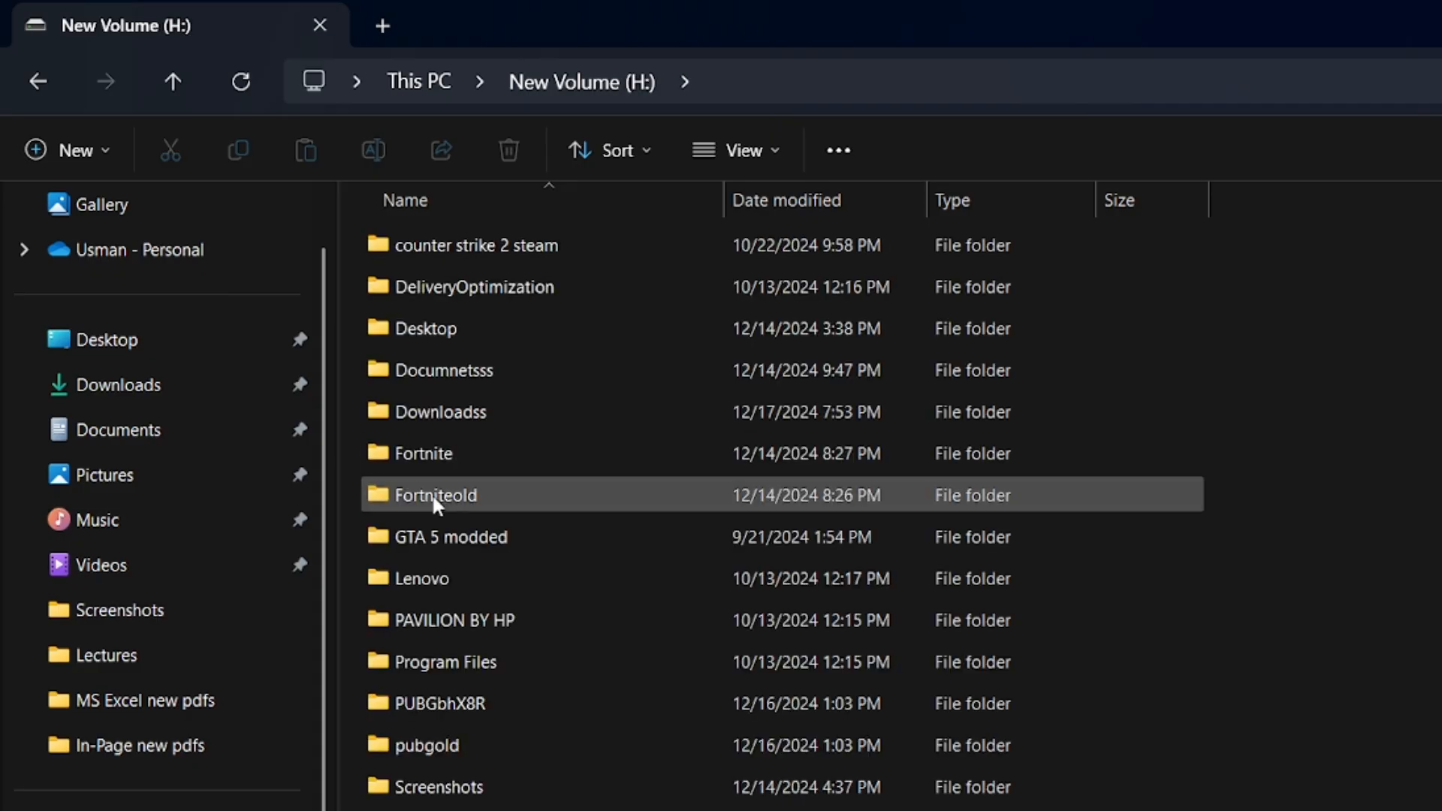
double_click(468, 407)
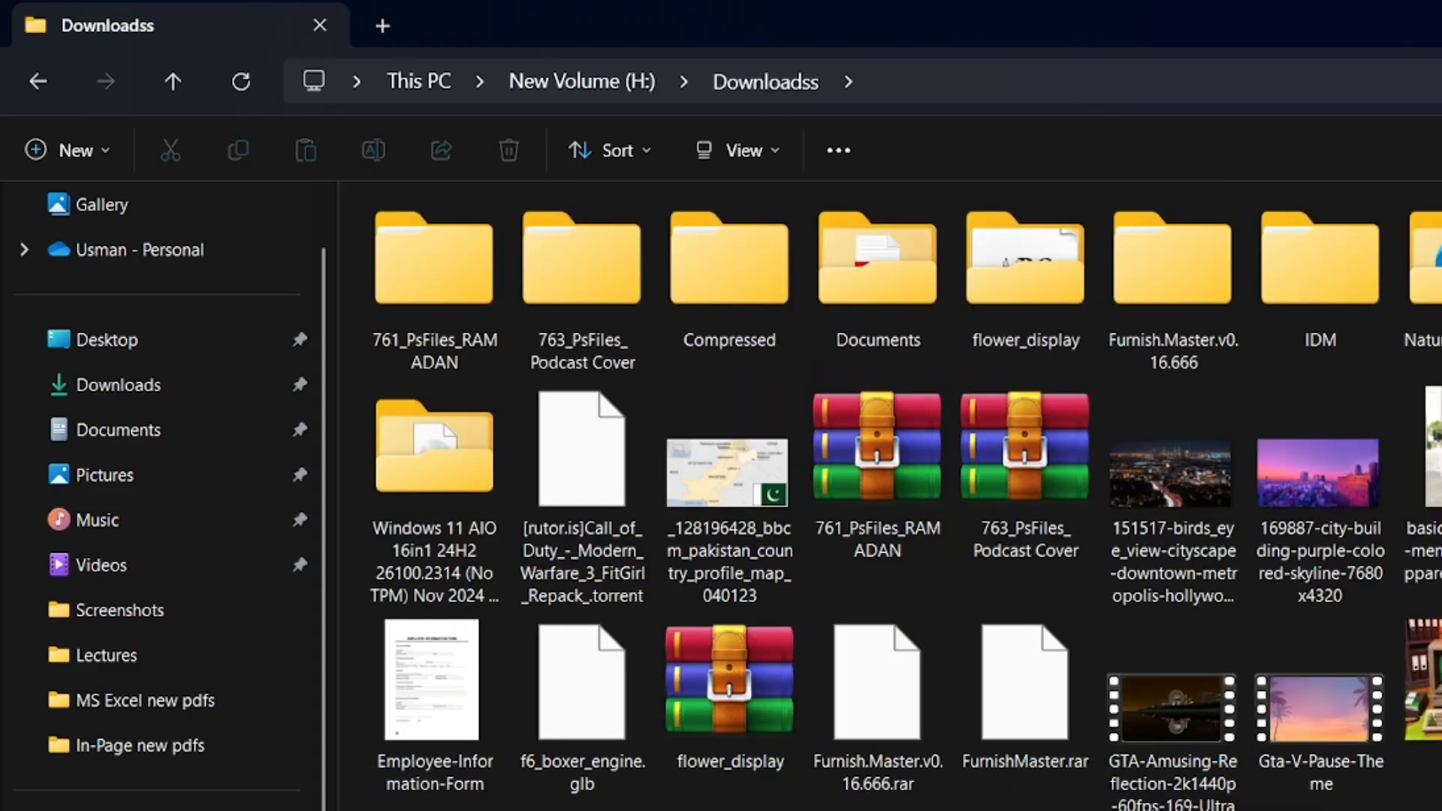
left_click(1422, 466)
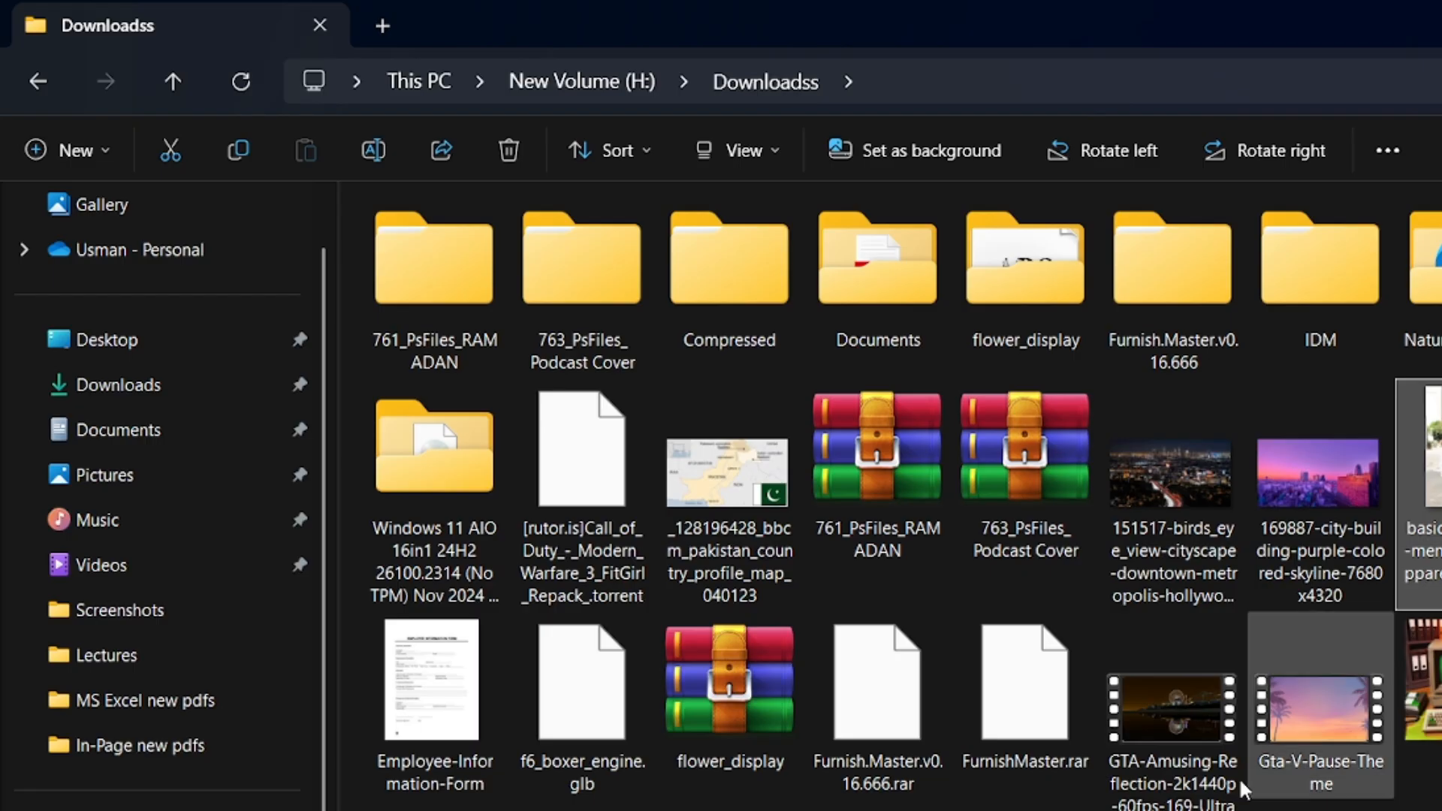
scroll(1239, 788, "down", 10)
scroll(1367, 781, "down", 5)
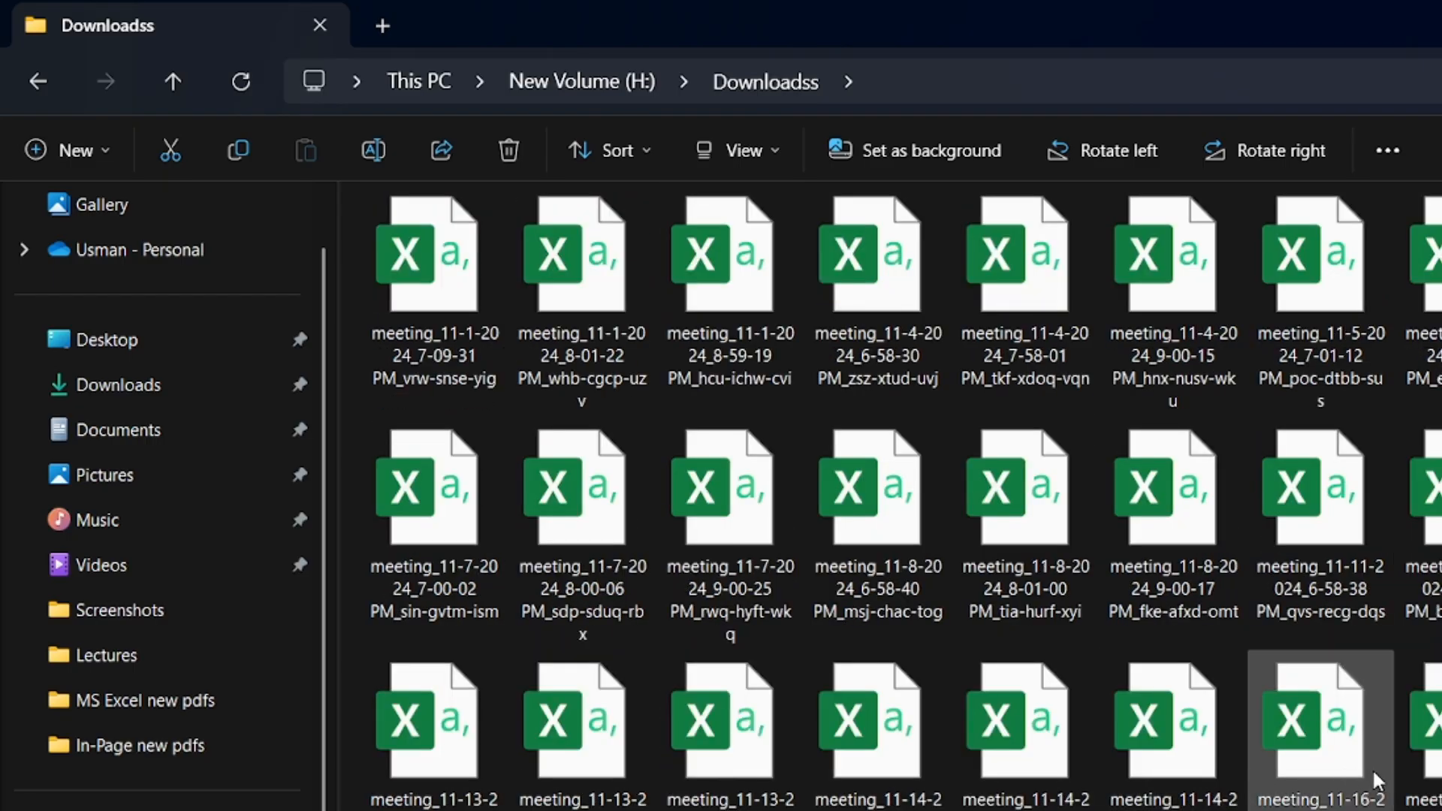
scroll(1363, 768, "down", 10)
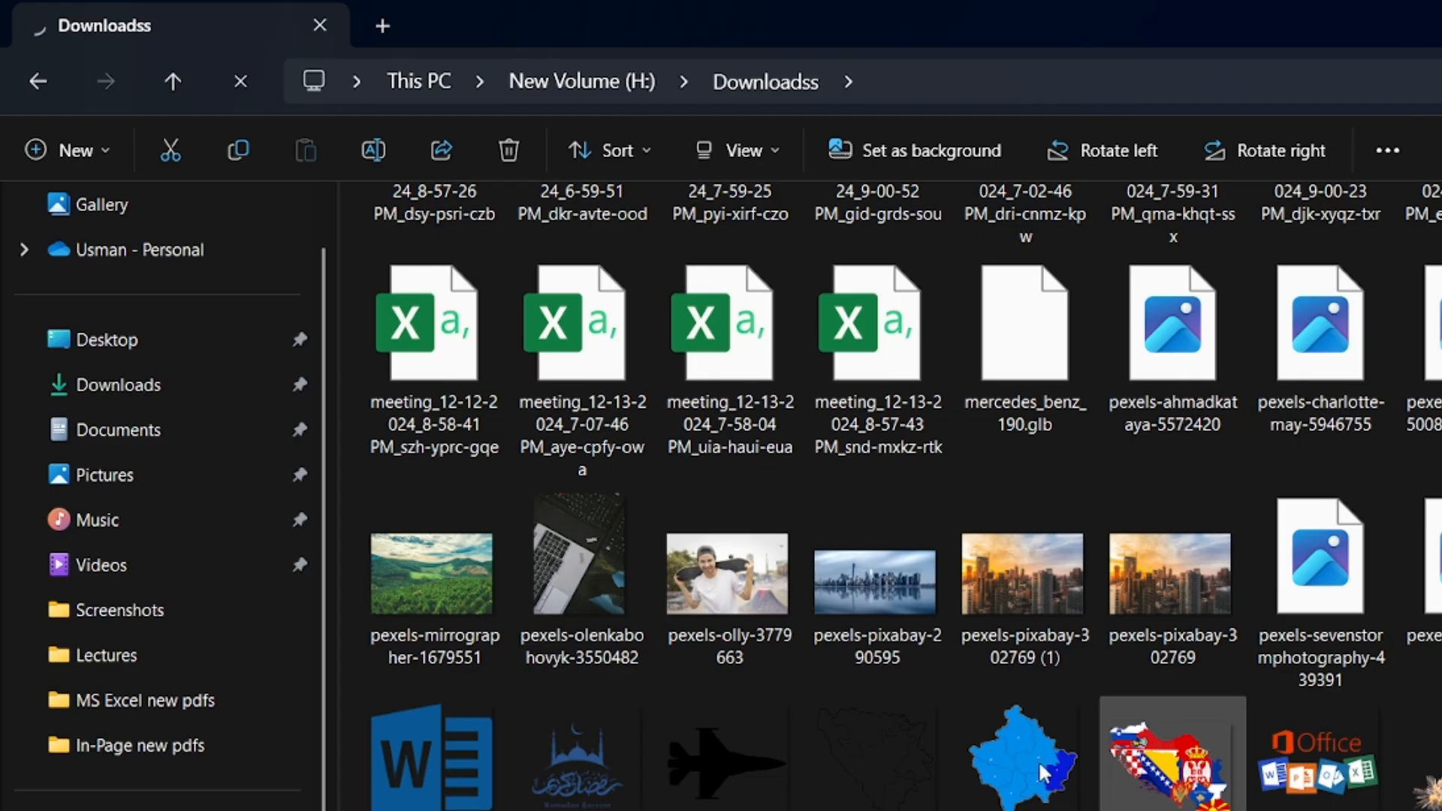
left_click(737, 593)
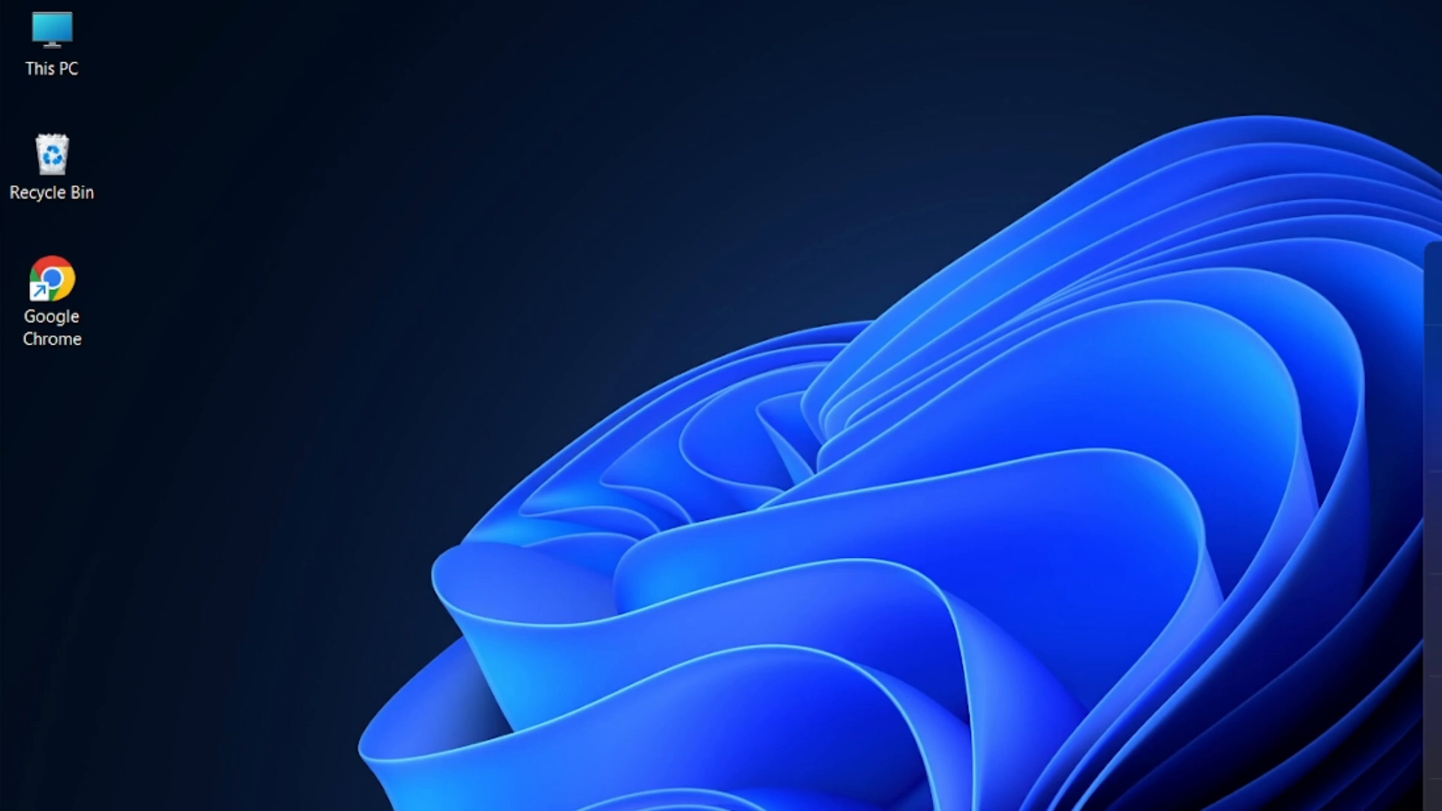
Paste the three copied photos onto the desktop
key("ctrl+v")
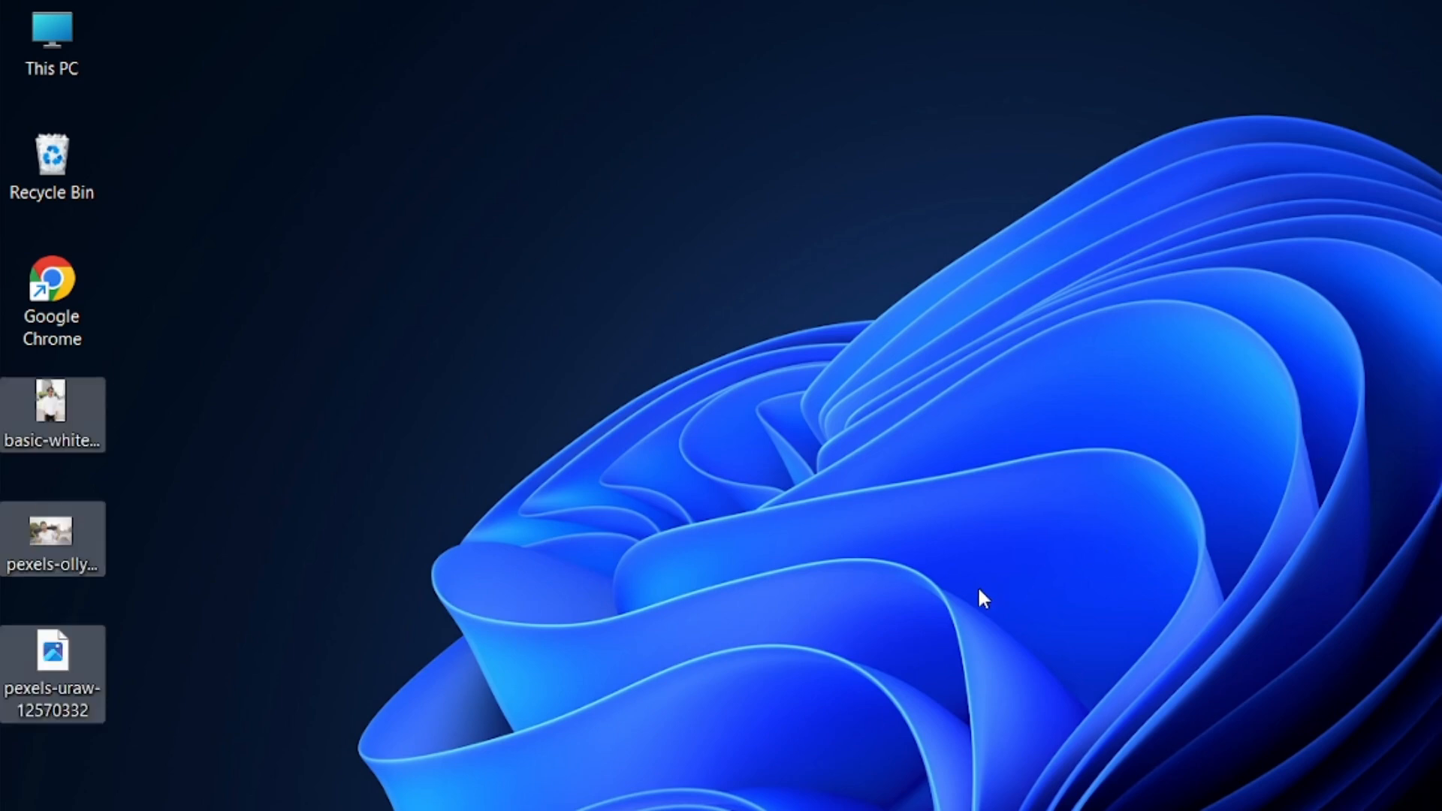
left_click_drag(177, 697, 41, 417)
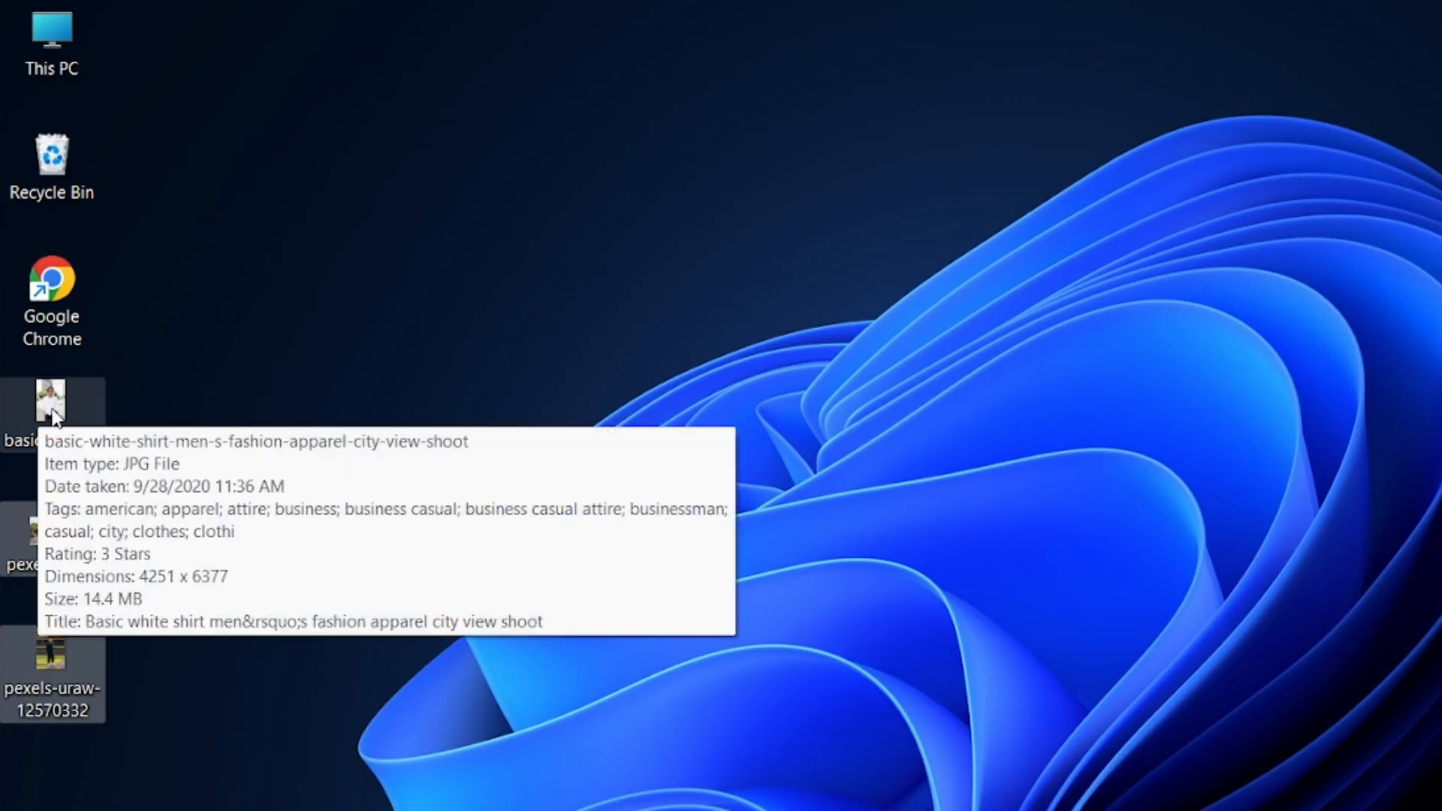
left_click(672, 617)
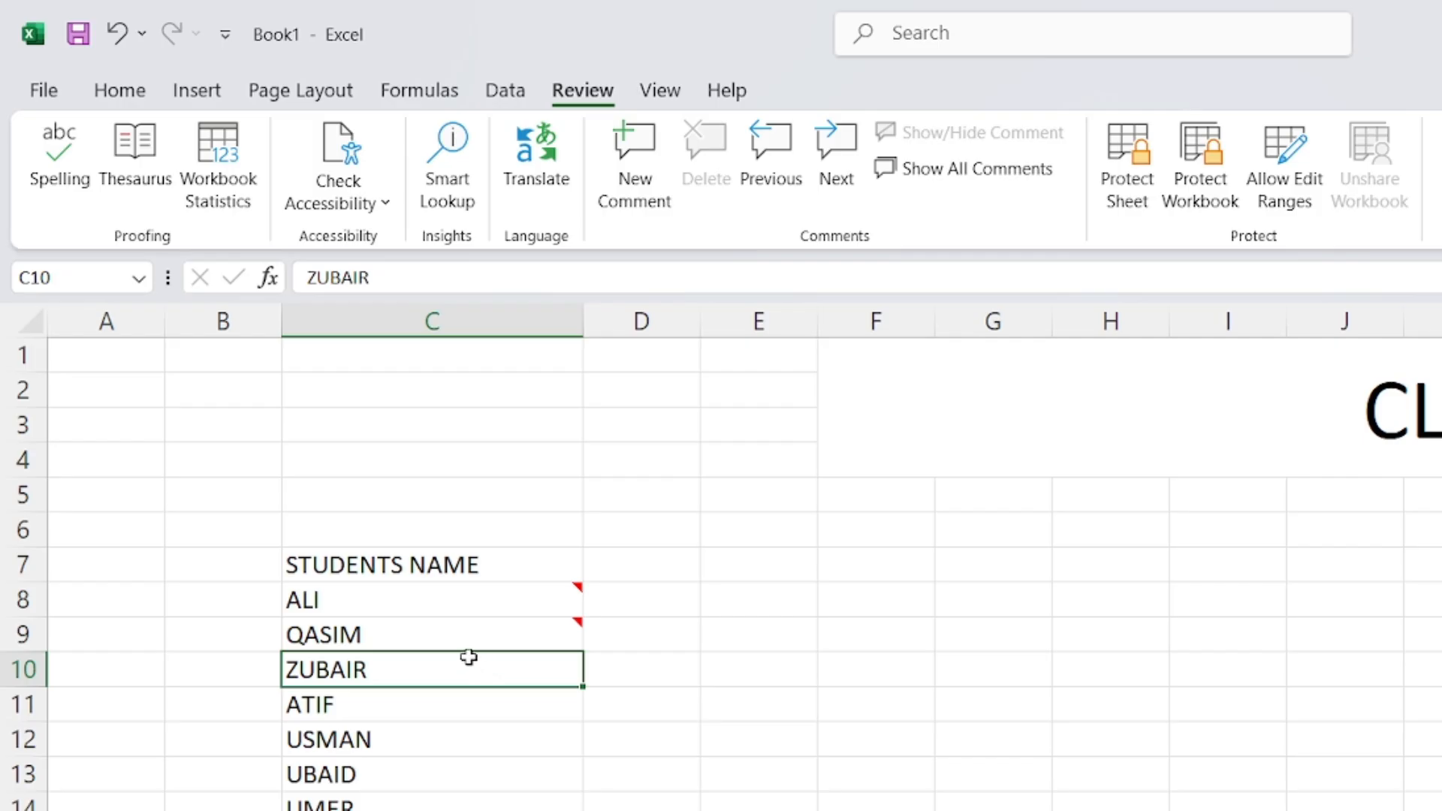
Add a new comment to ZUBAIR's cell C10 and delete its author label
right_click(462, 668)
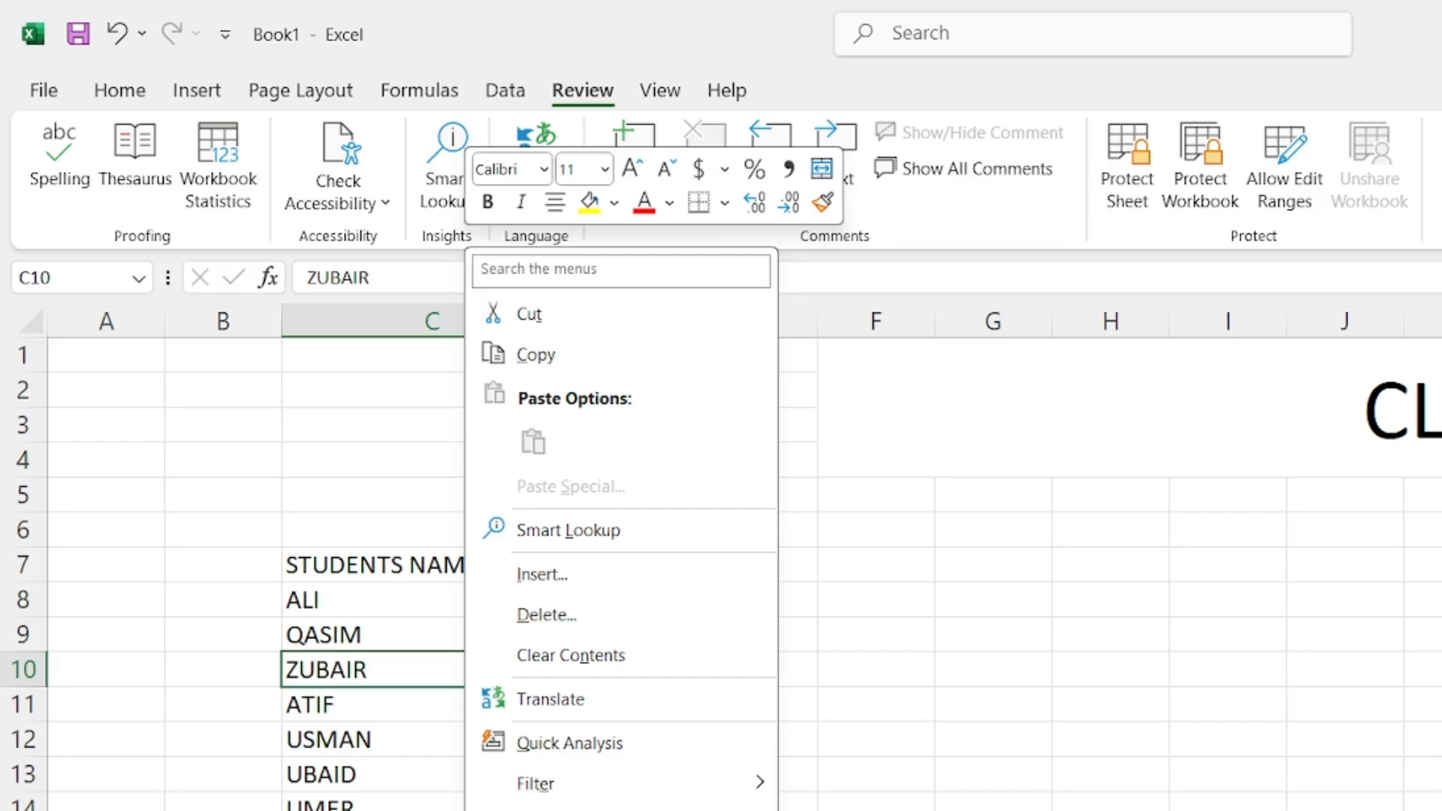
key("m")
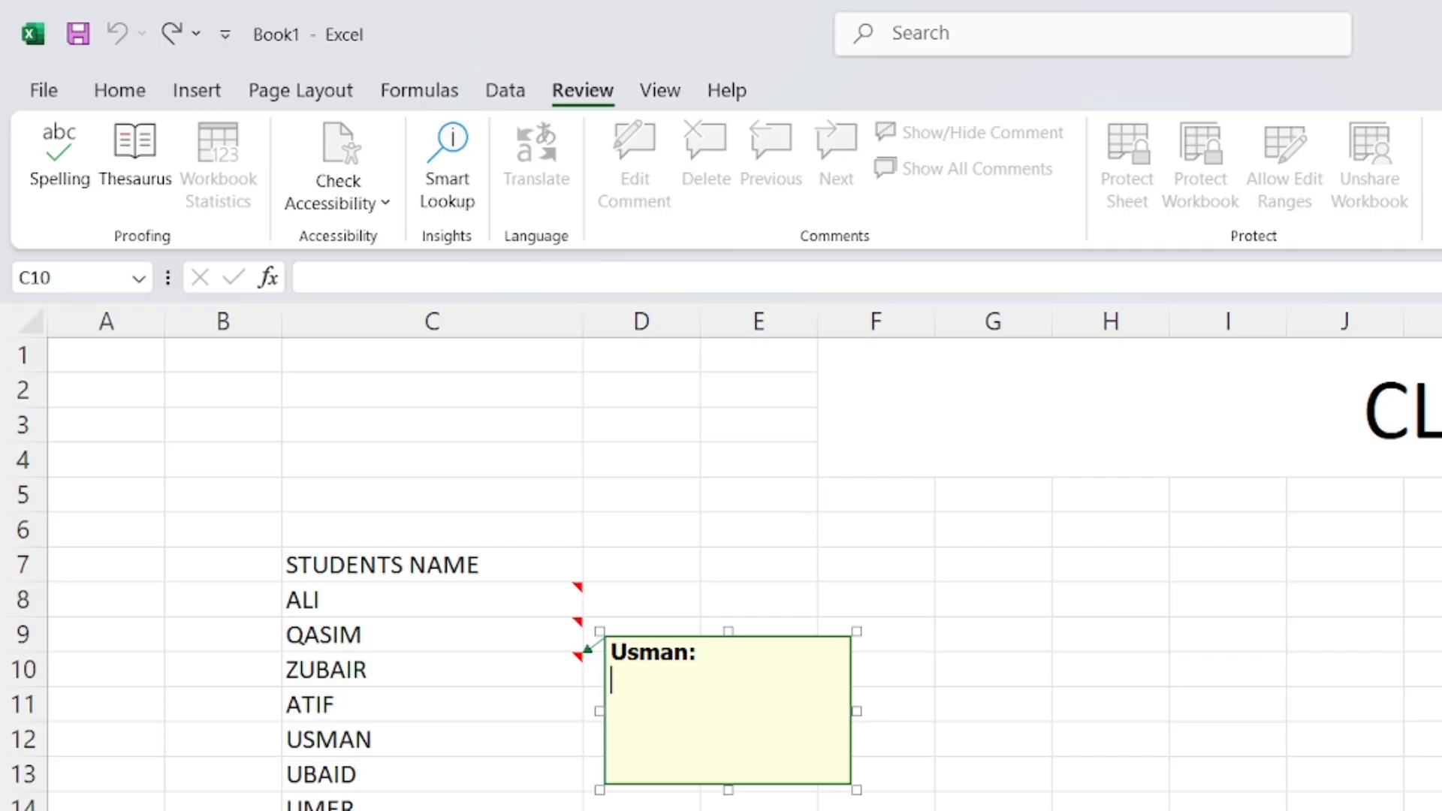
left_click_drag(702, 653, 616, 659)
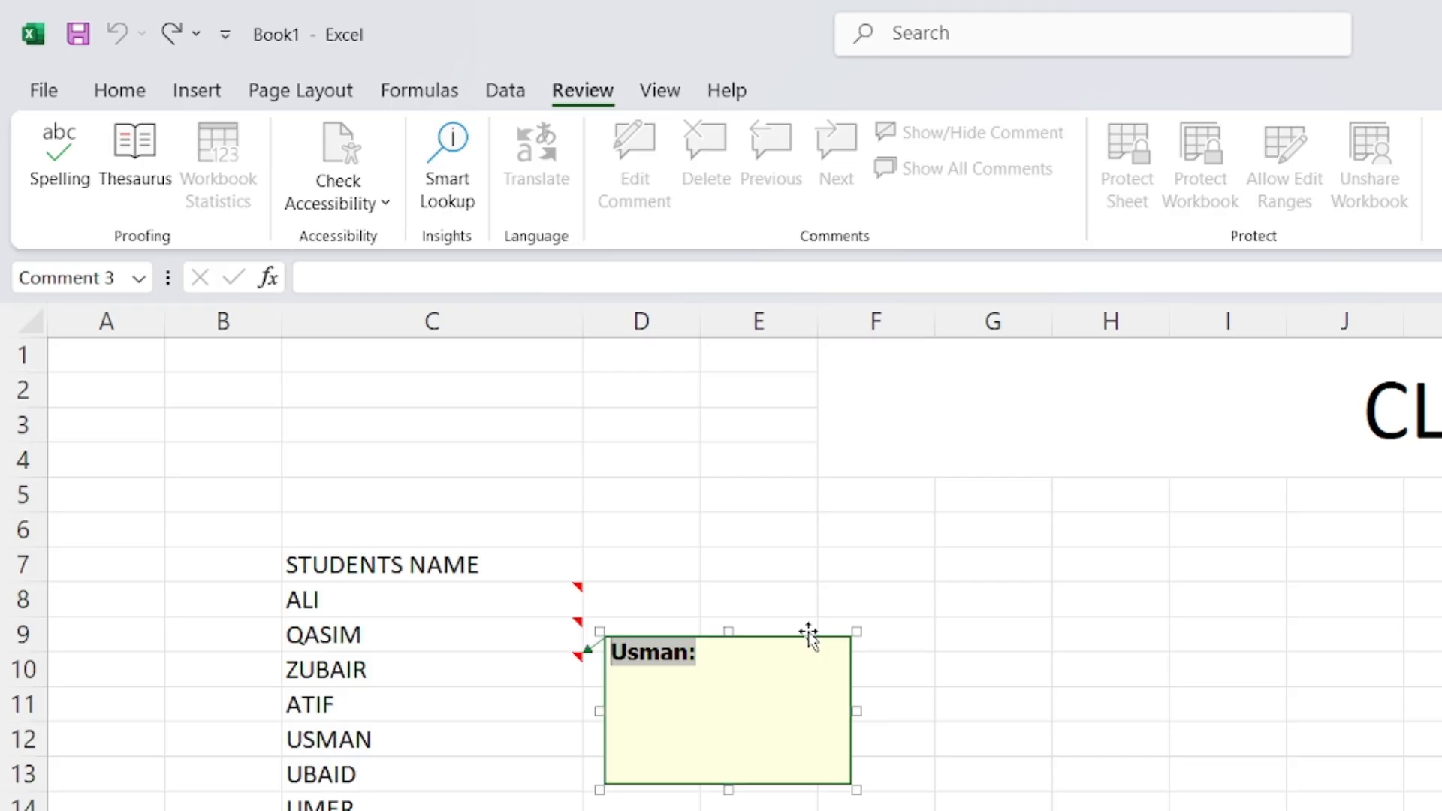
key("BackSpace")
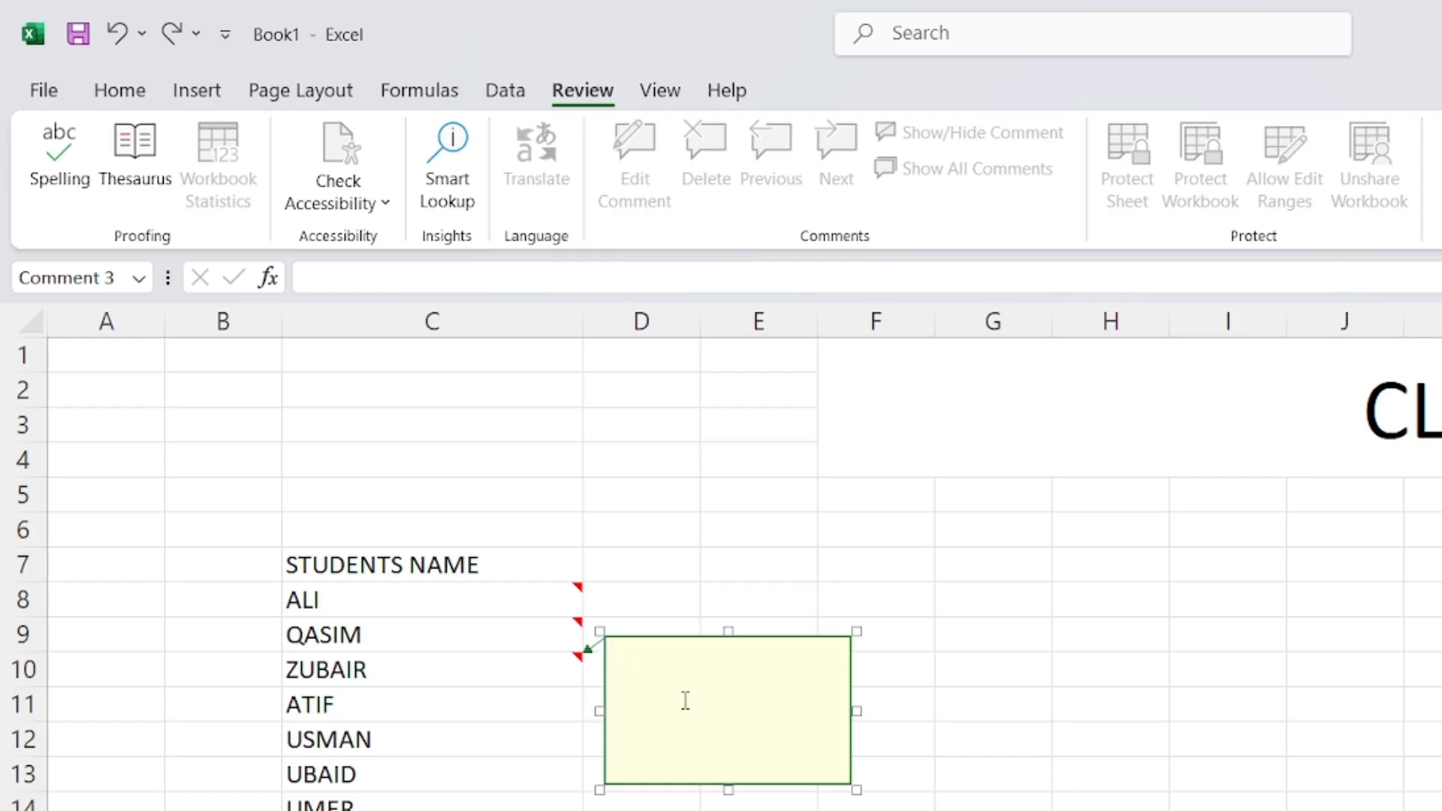
Check step 6 on page 2 of Ms Excel Lesson 6.pdf about editing comments
key("alt+Tab")
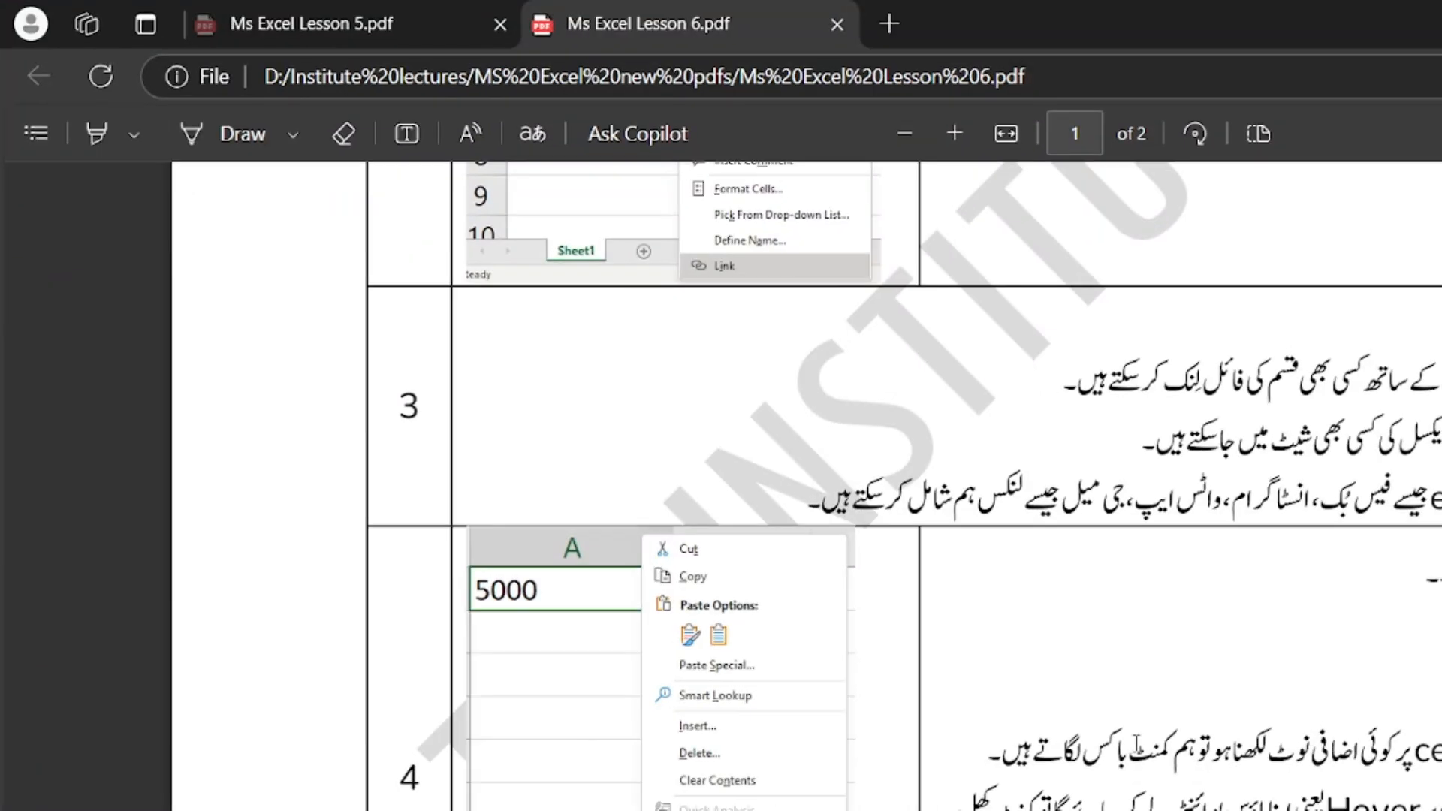
scroll(1138, 738, "down", 5)
scroll(1138, 739, "down", 12)
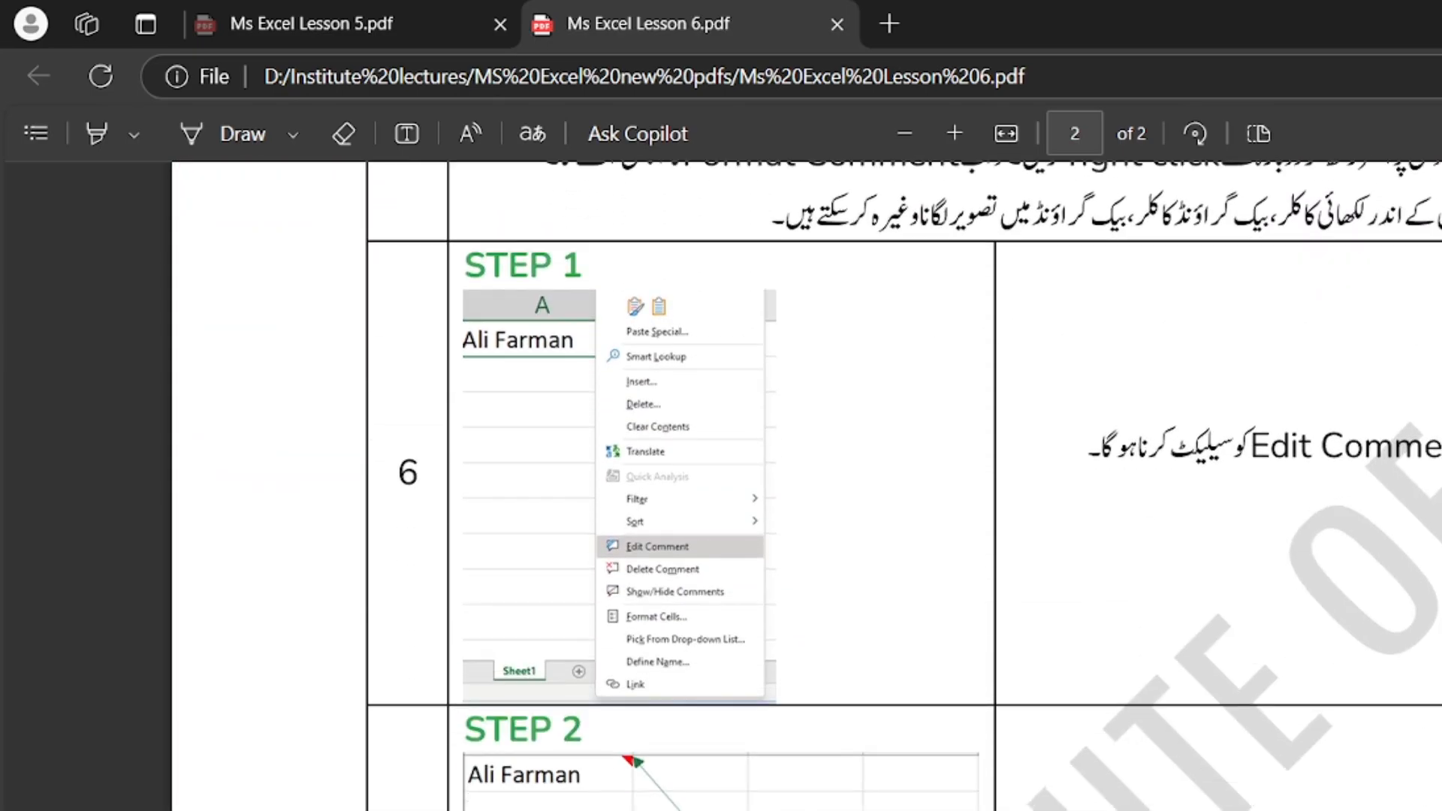
key("alt+Tab")
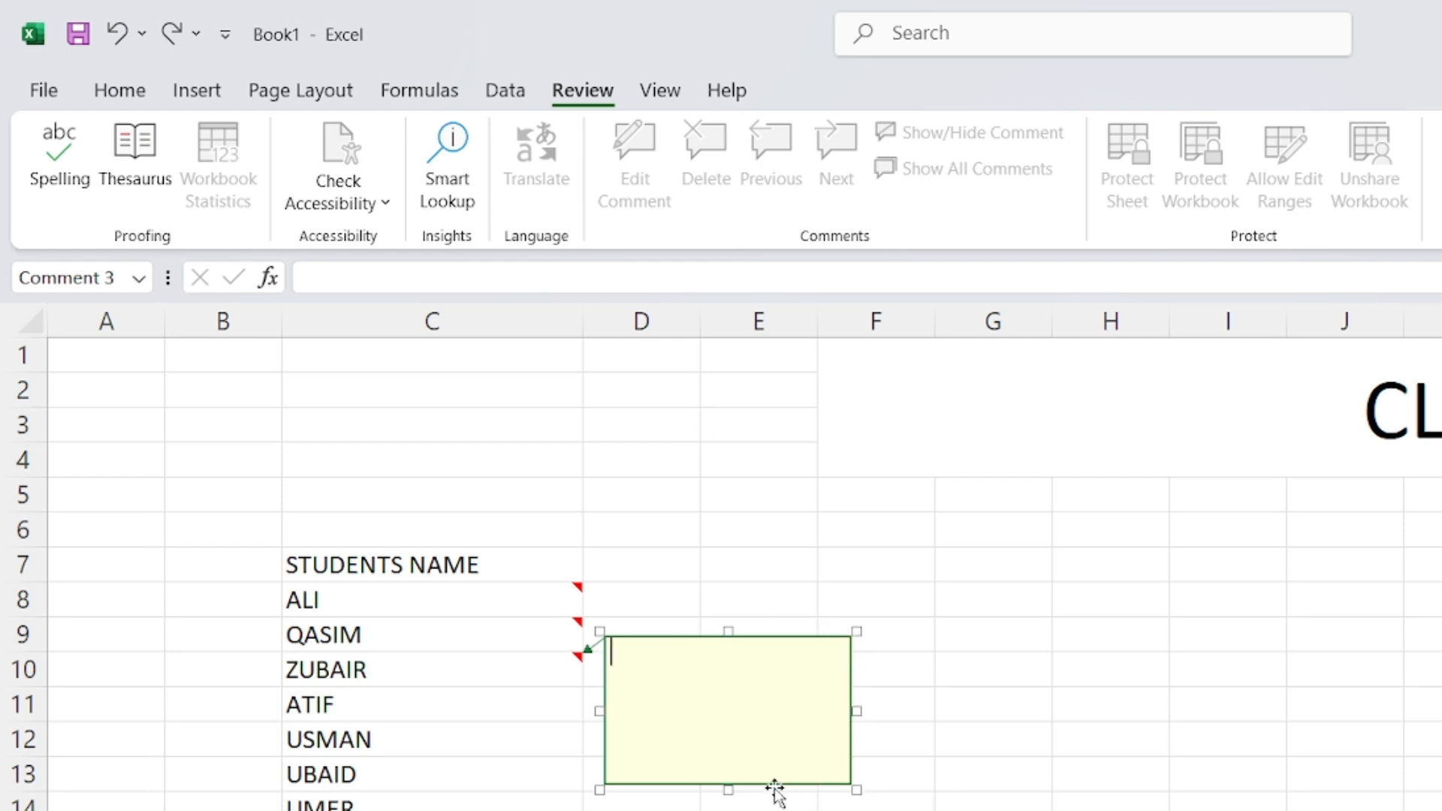
Open the Format Comment dialog for ZUBAIR's empty comment box
right_click(666, 786)
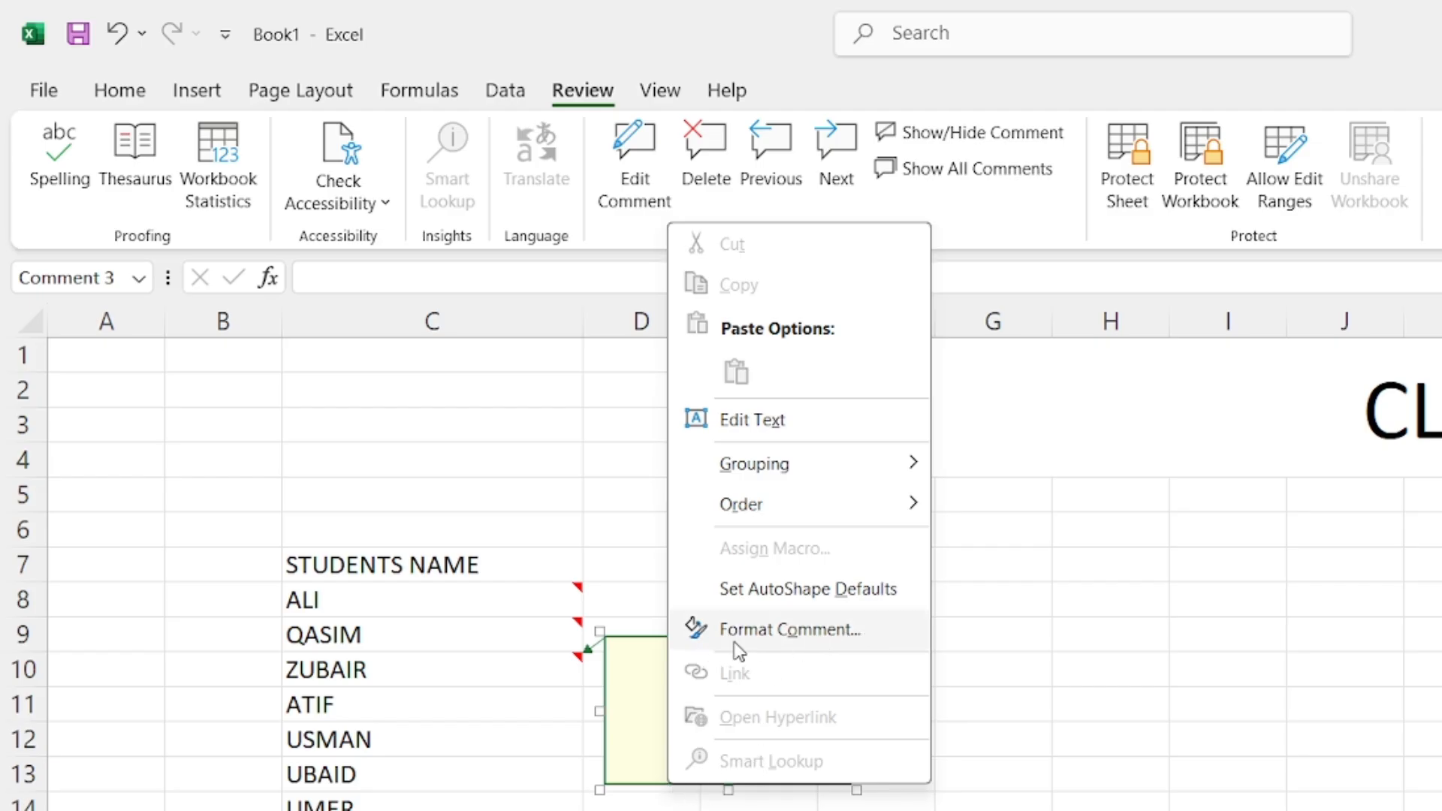
left_click(629, 724)
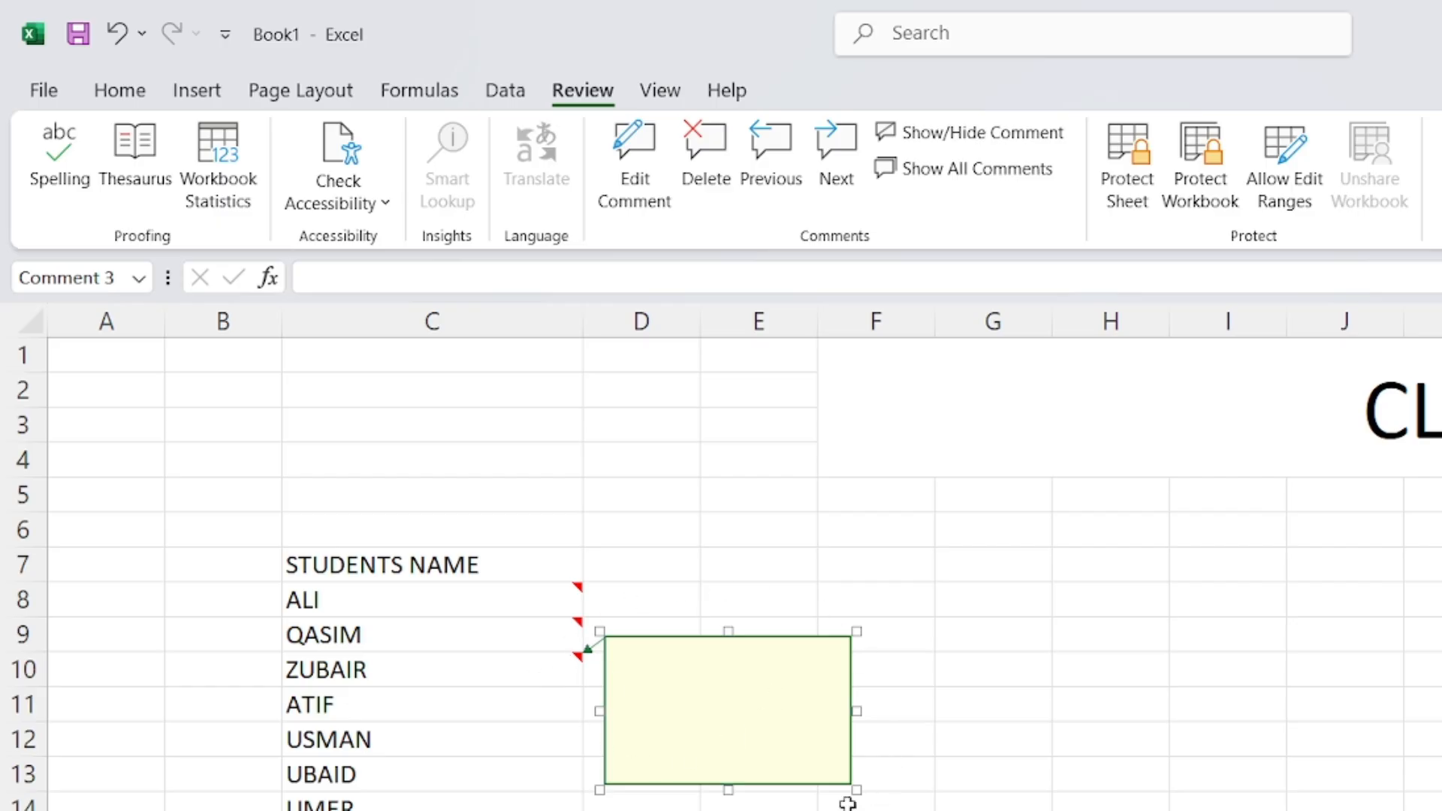
right_click(671, 786)
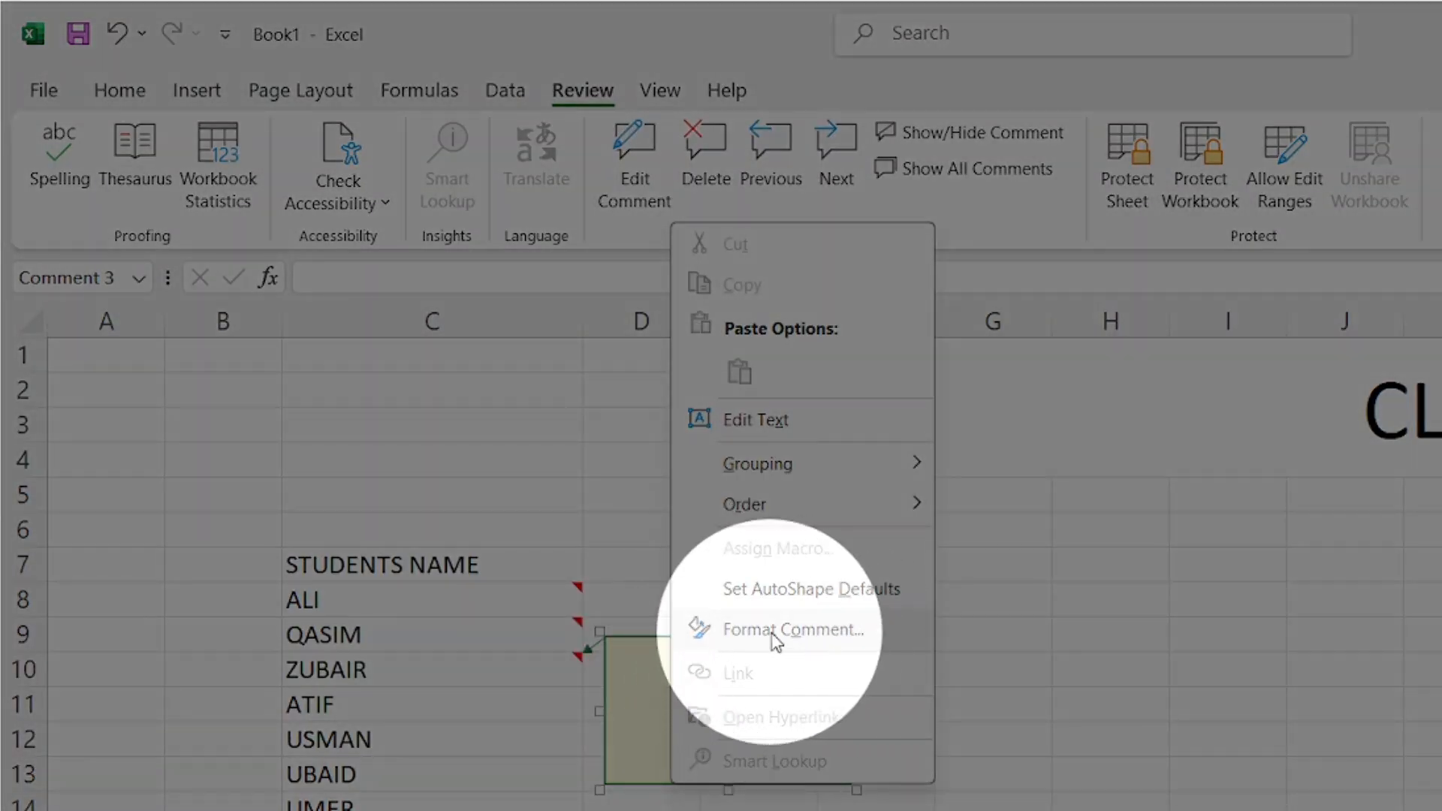
left_click(771, 635)
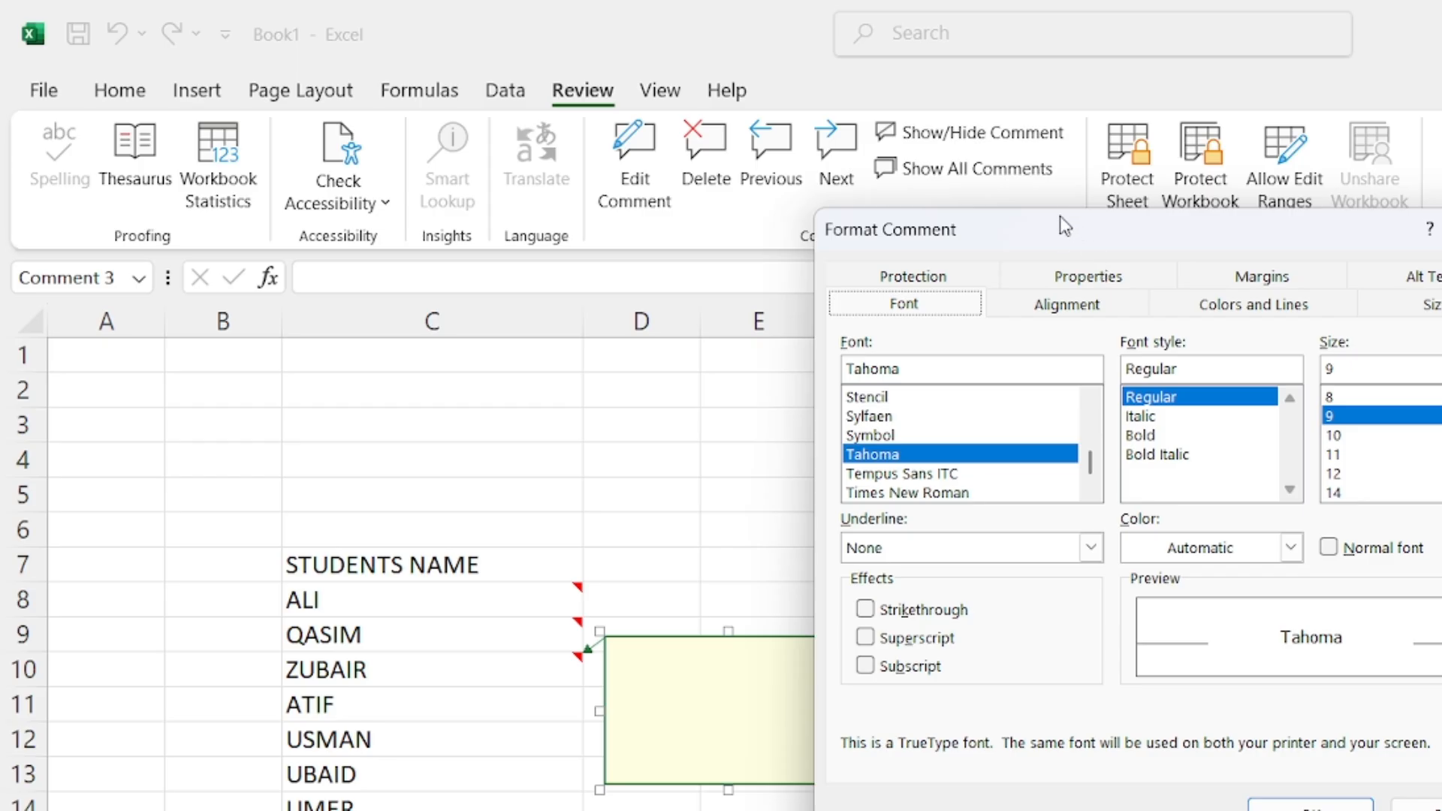
Give ZUBAIR's comment a bright green fill, then bring up Fill Effects
left_click_drag(1060, 217, 1178, 239)
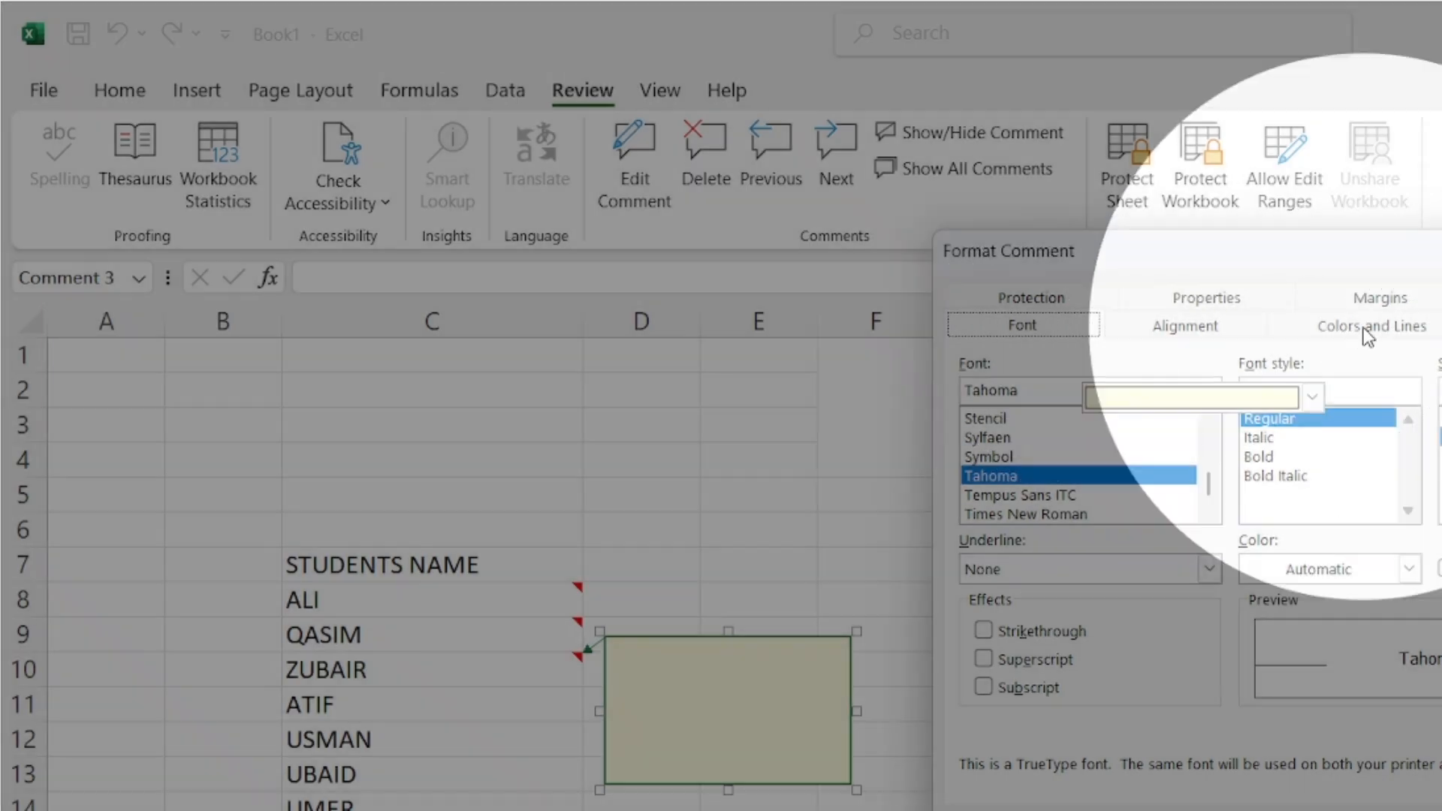
left_click(1364, 330)
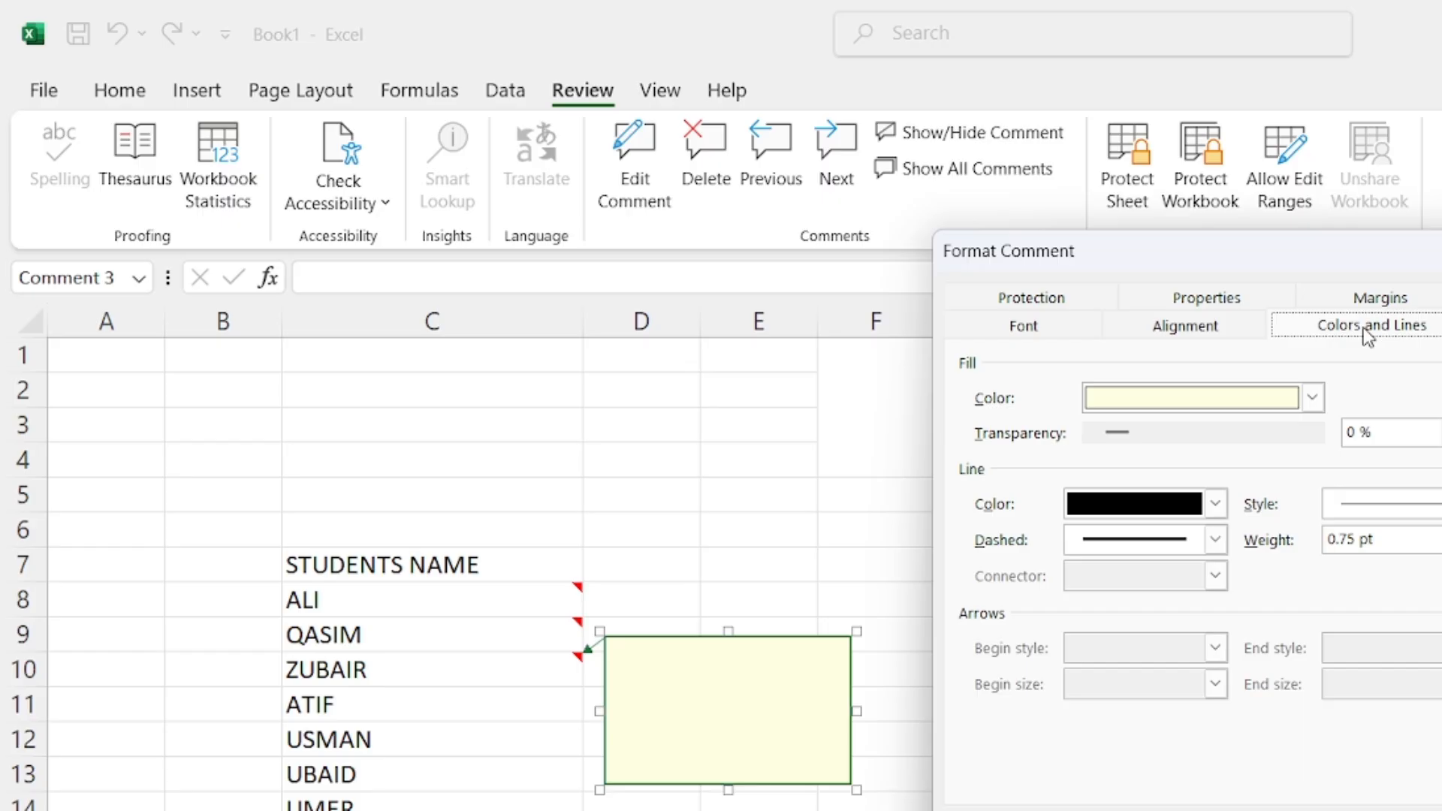
left_click(1312, 398)
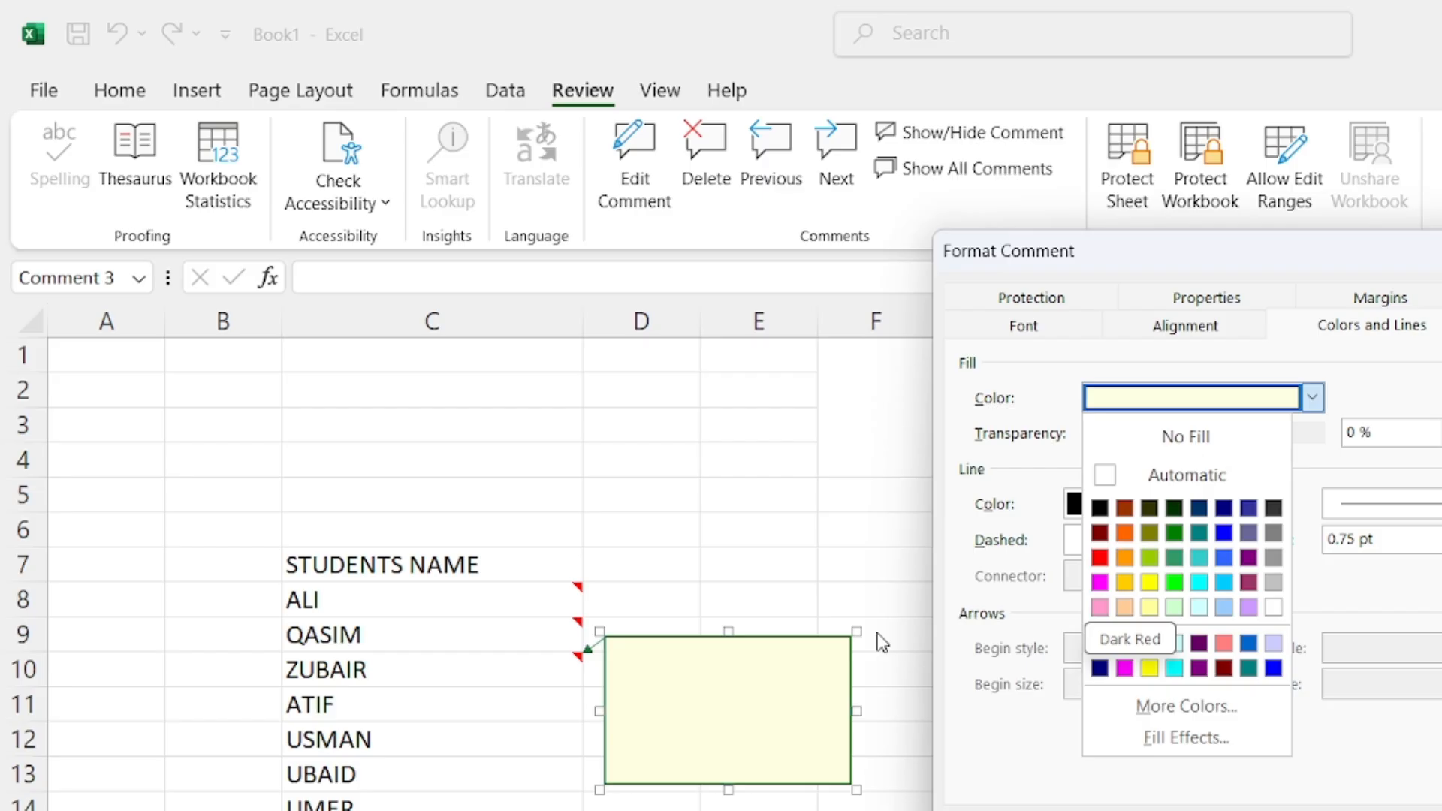
left_click(1175, 583)
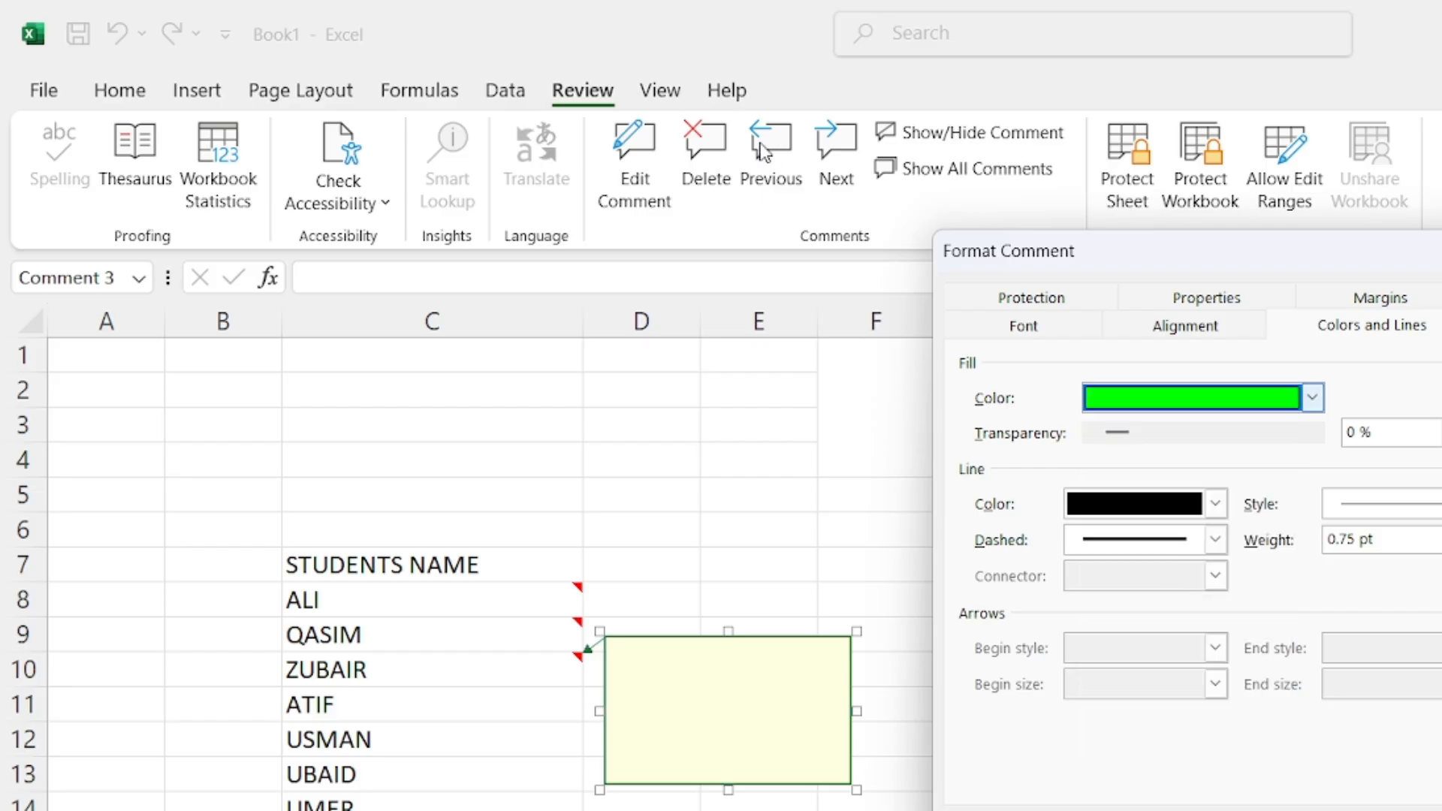
left_click(1318, 397)
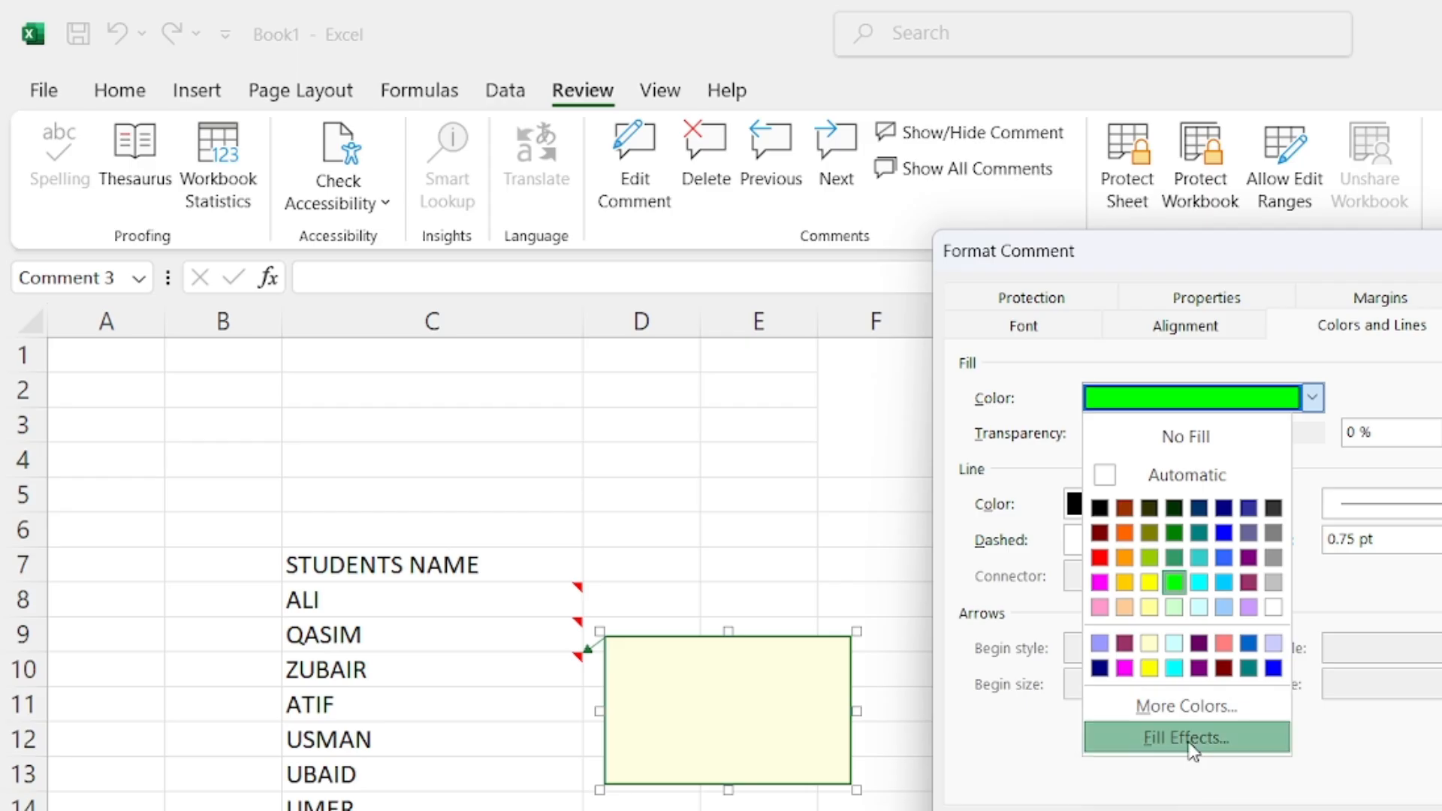
left_click(1190, 738)
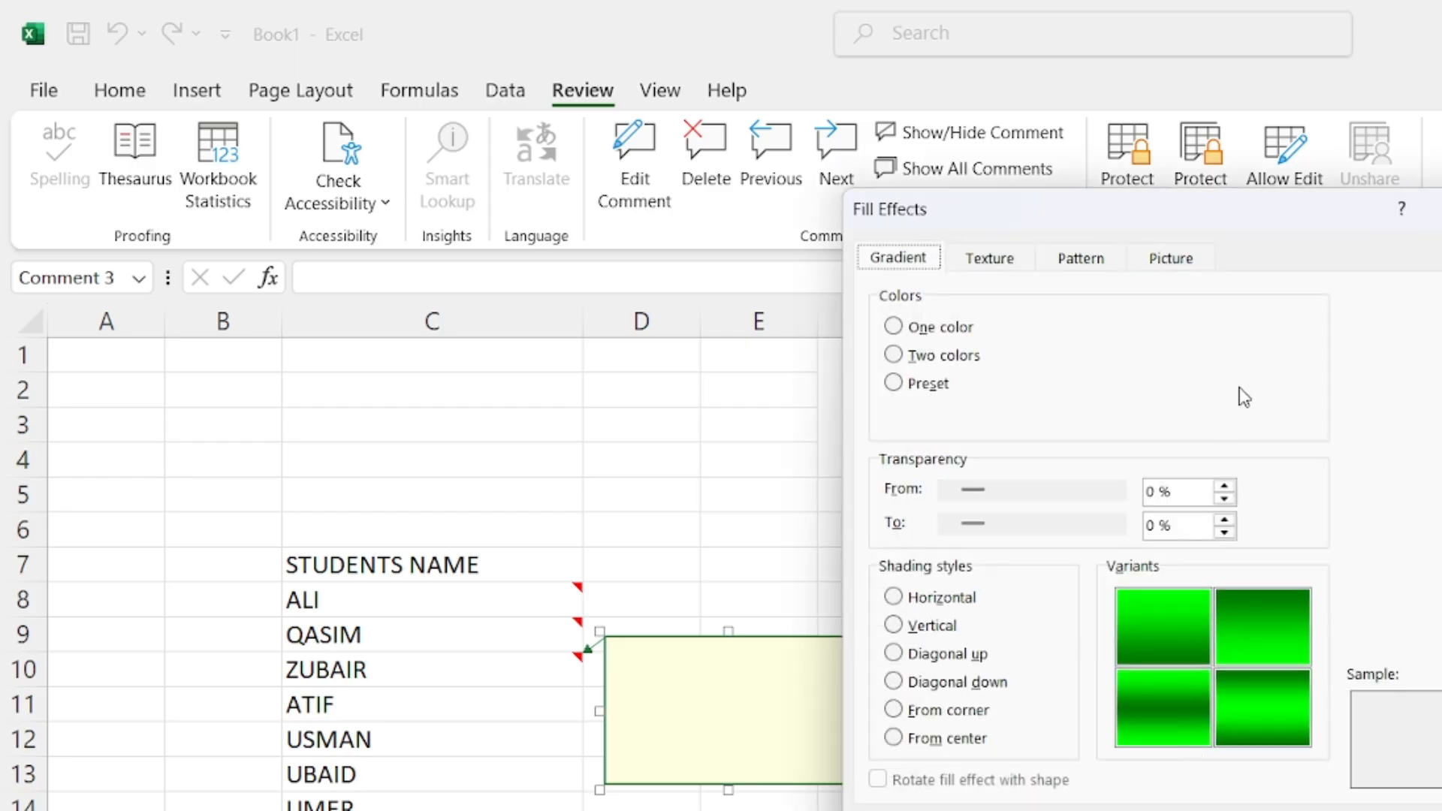
Set pexels-olly-3779663 from the Desktop as the picture fill of ZUBAIR's comment
left_click_drag(1100, 218, 1092, 168)
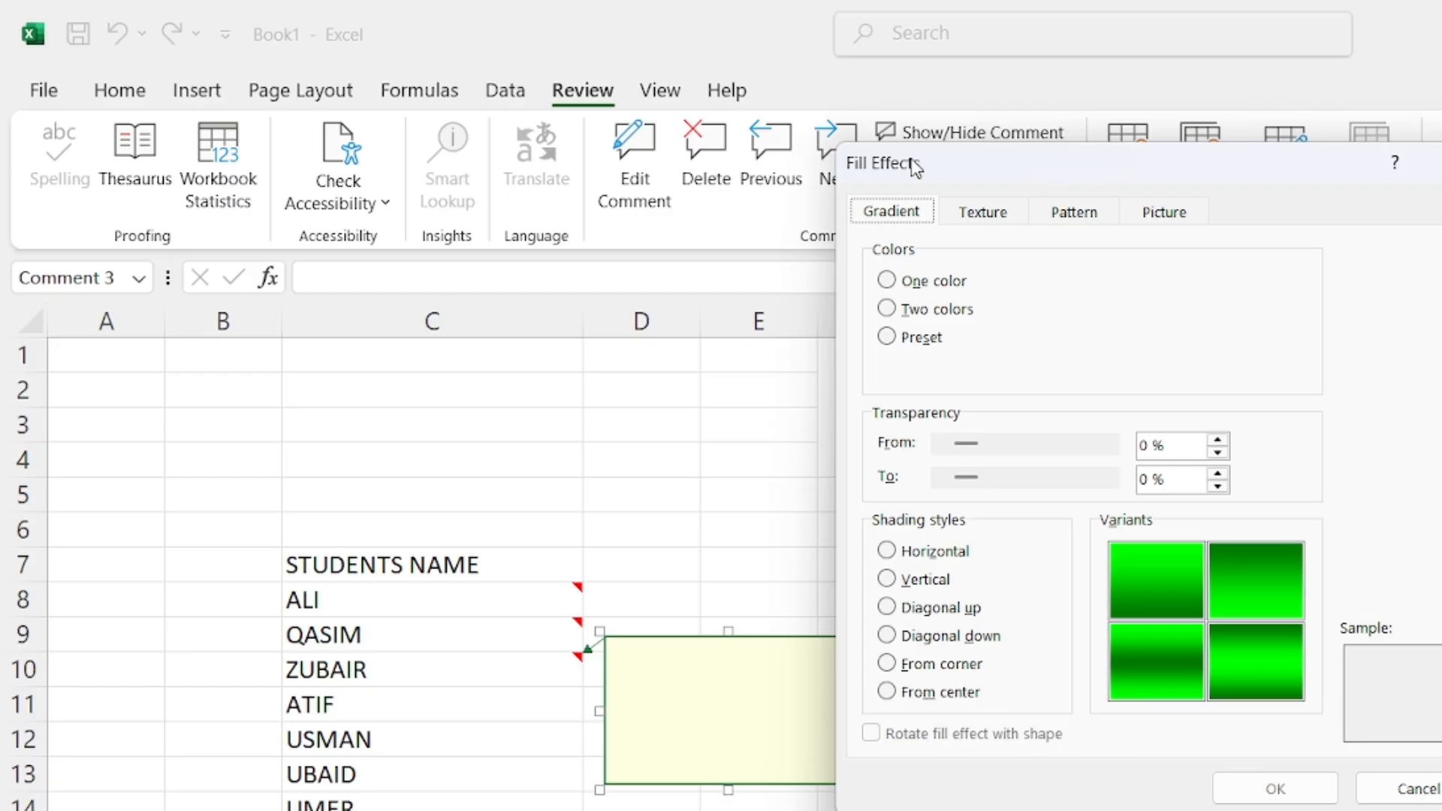
left_click_drag(1034, 147, 888, 199)
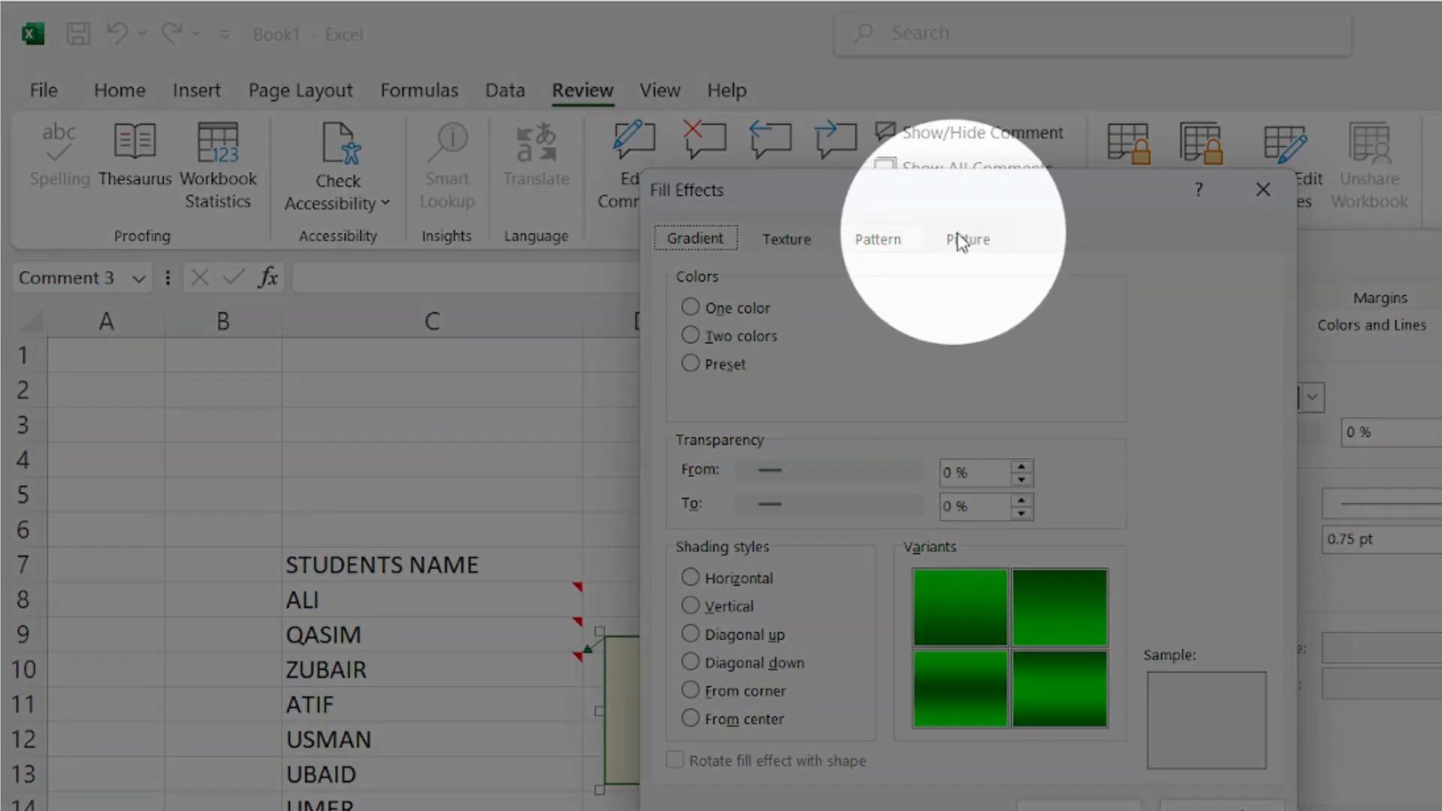
left_click(968, 240)
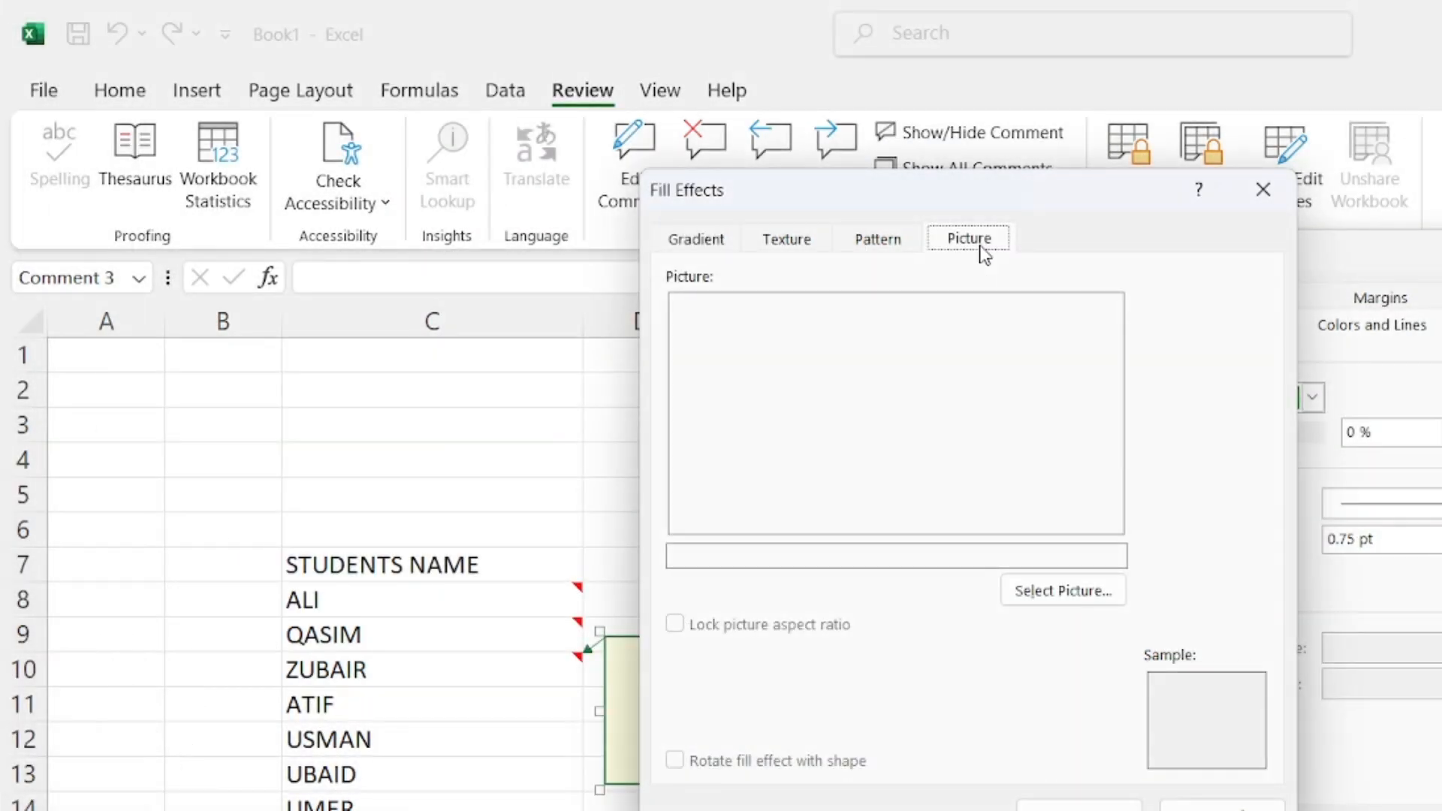
left_click(1051, 592)
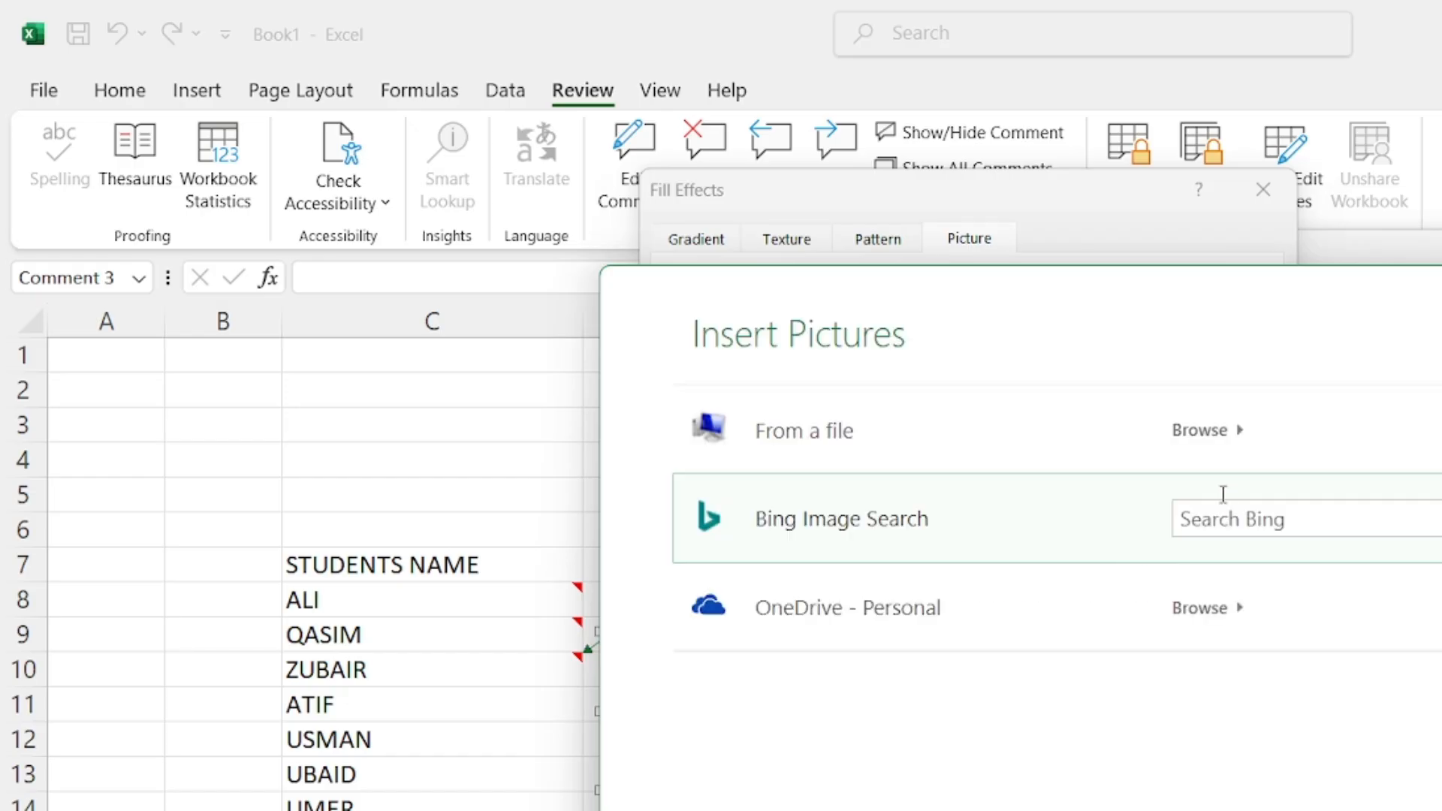
left_click(1208, 435)
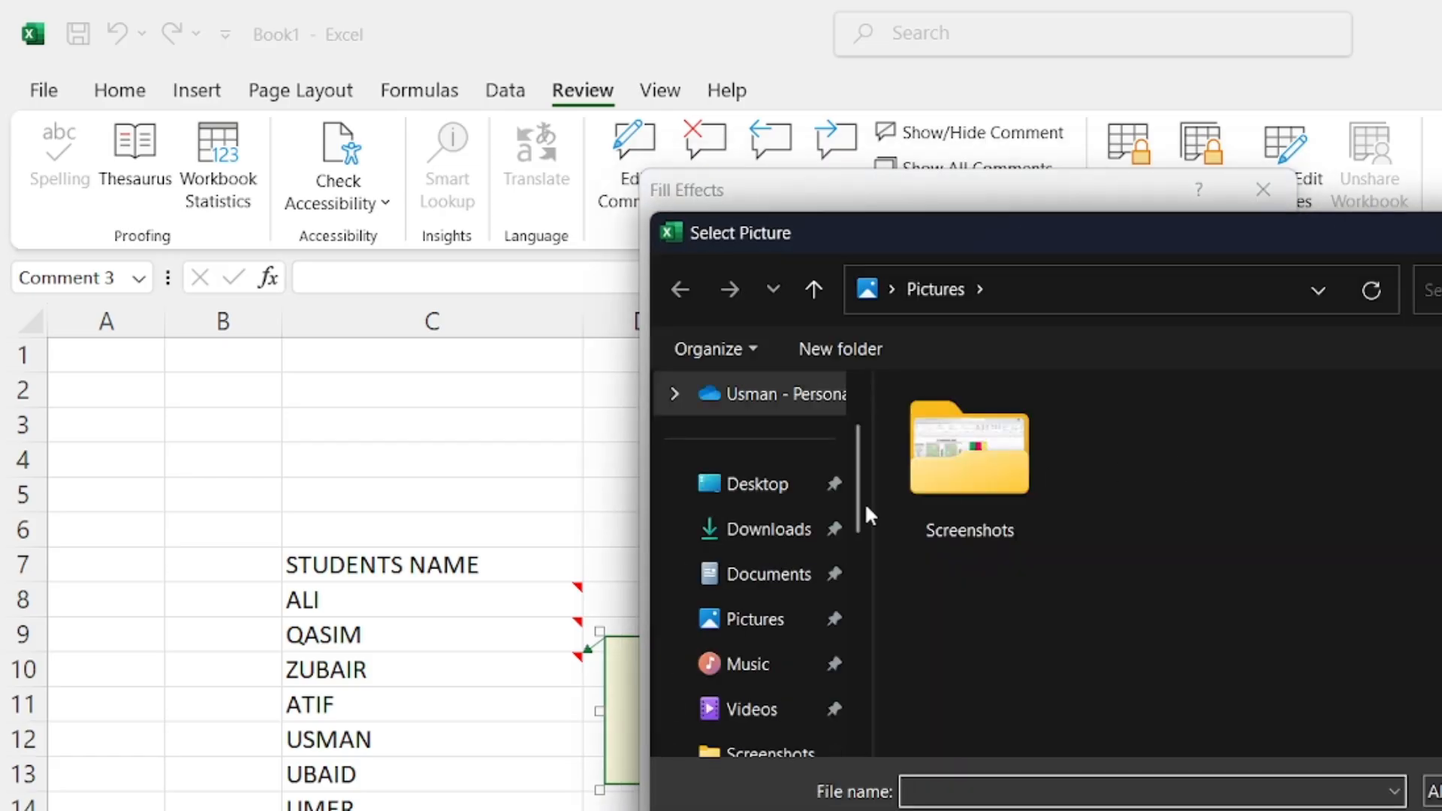
left_click(744, 507)
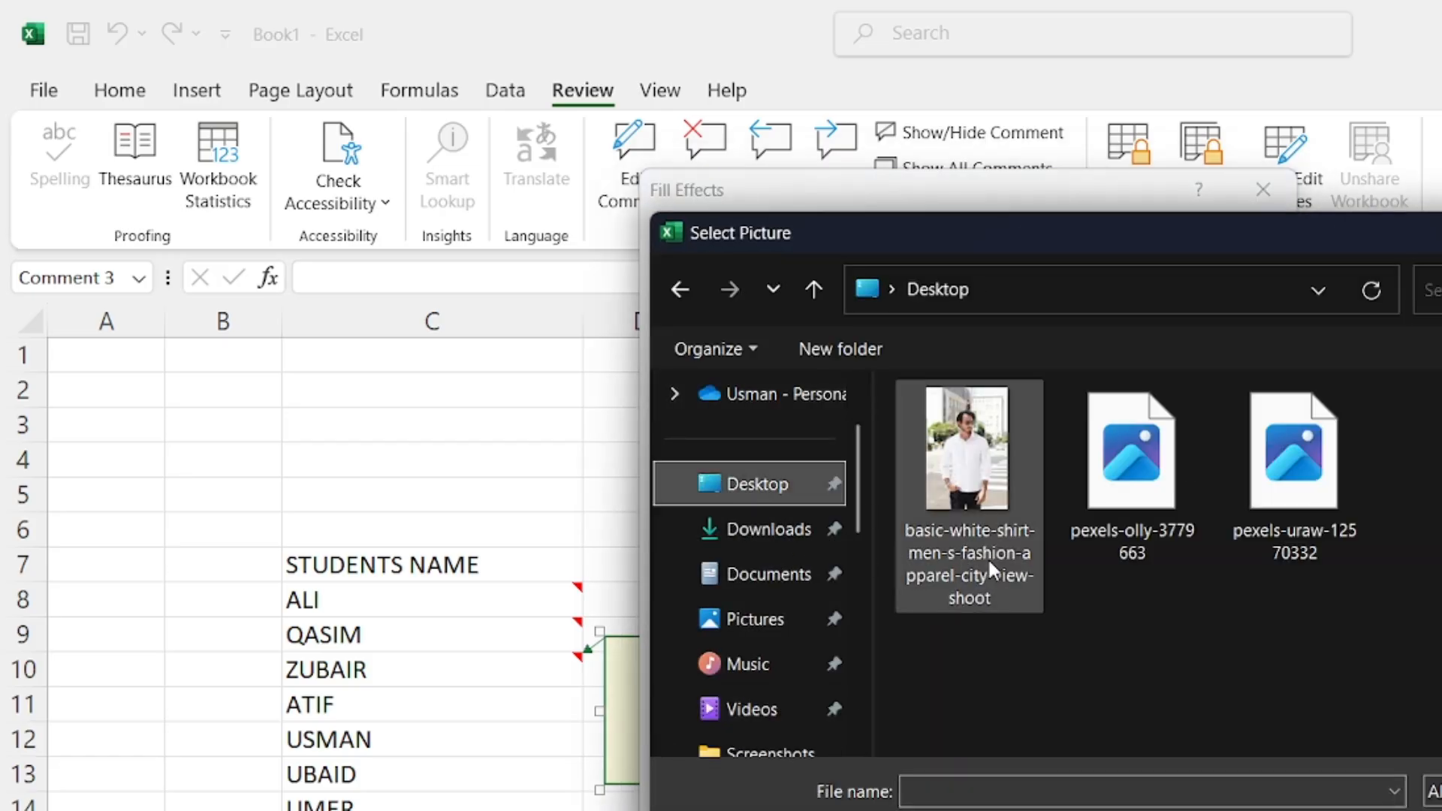
left_click(987, 562)
left_click(1126, 488)
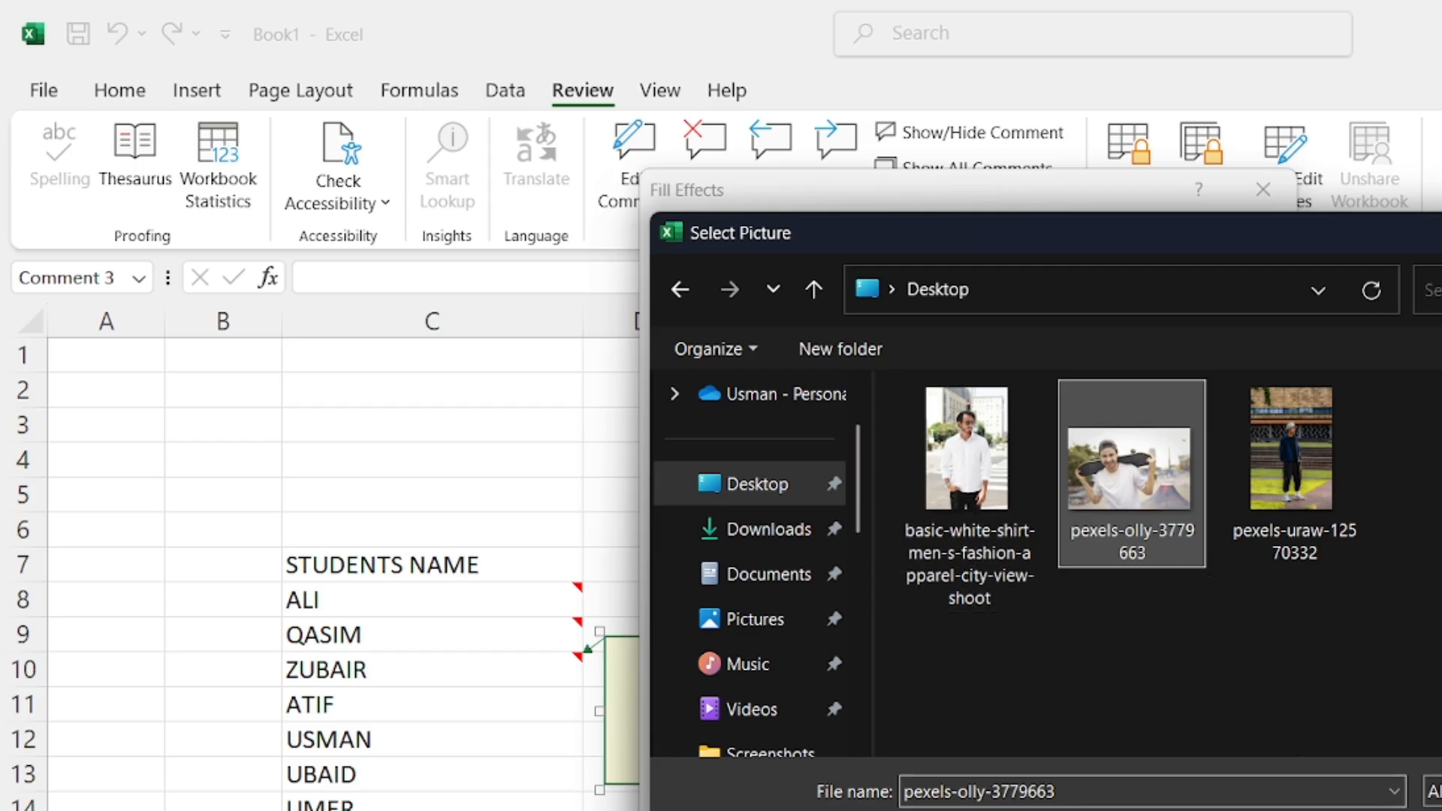
key("Return")
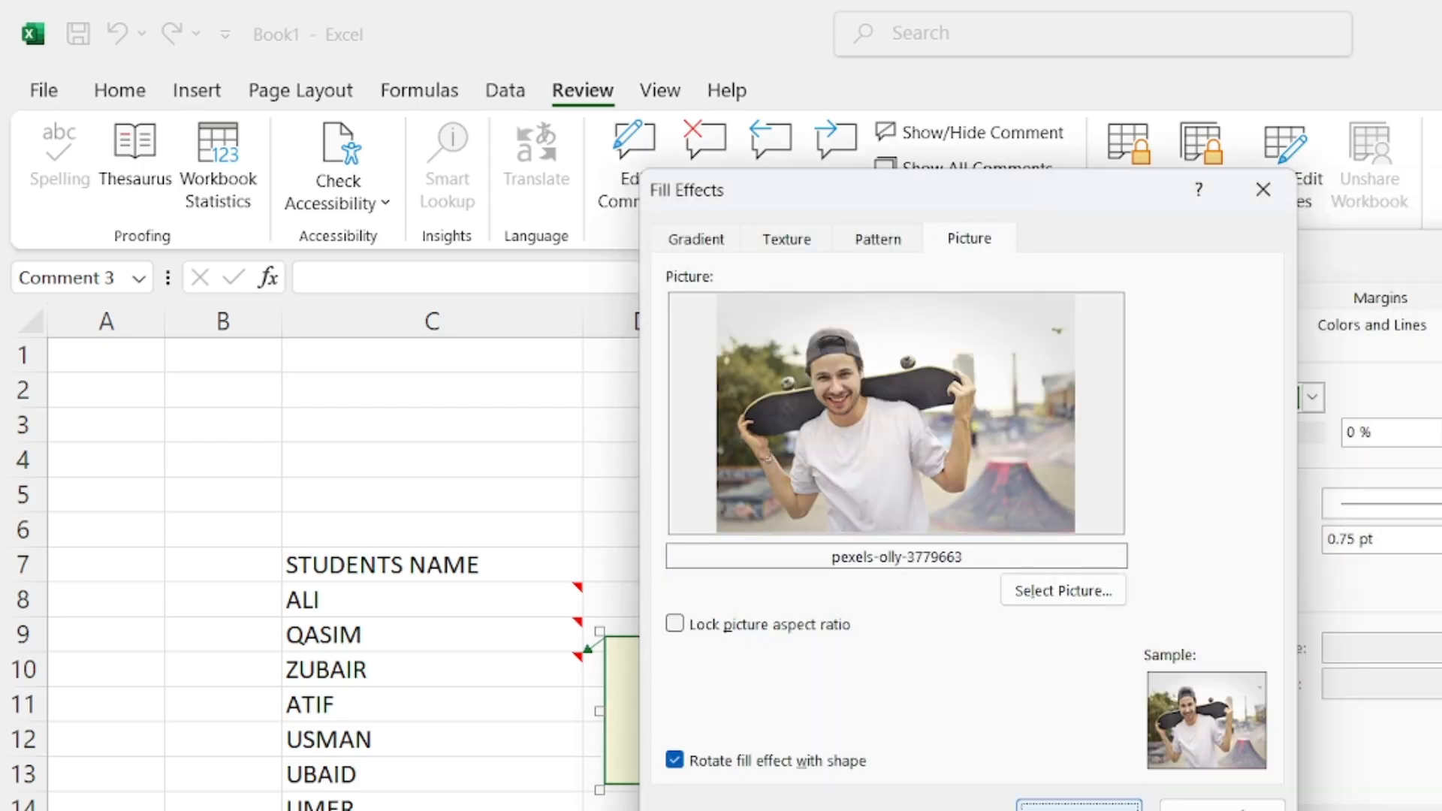
key("Return")
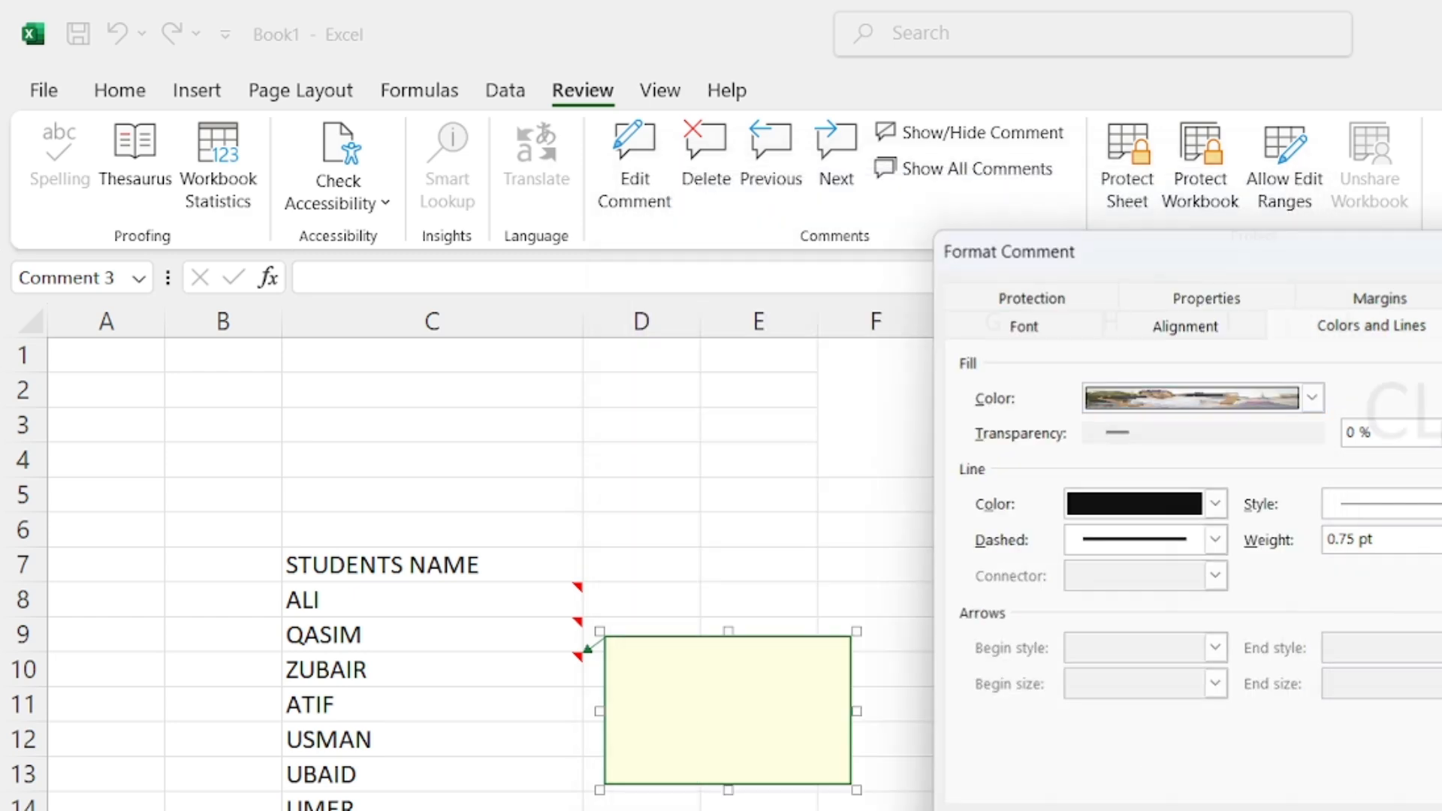
key("Return")
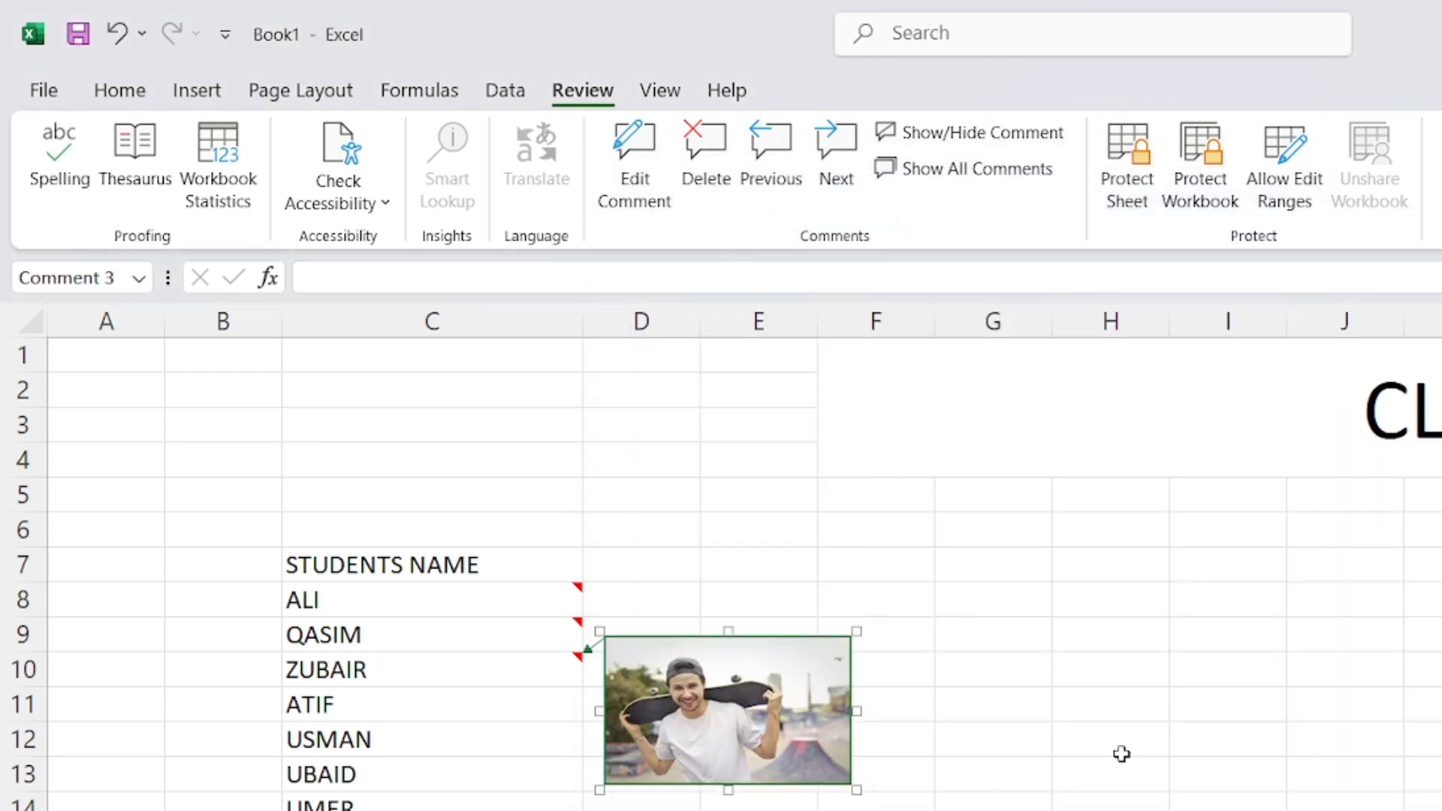
Hide ZUBAIR's photo comment, preview it on C10, then select ATIF's cell C11
left_click(1092, 715)
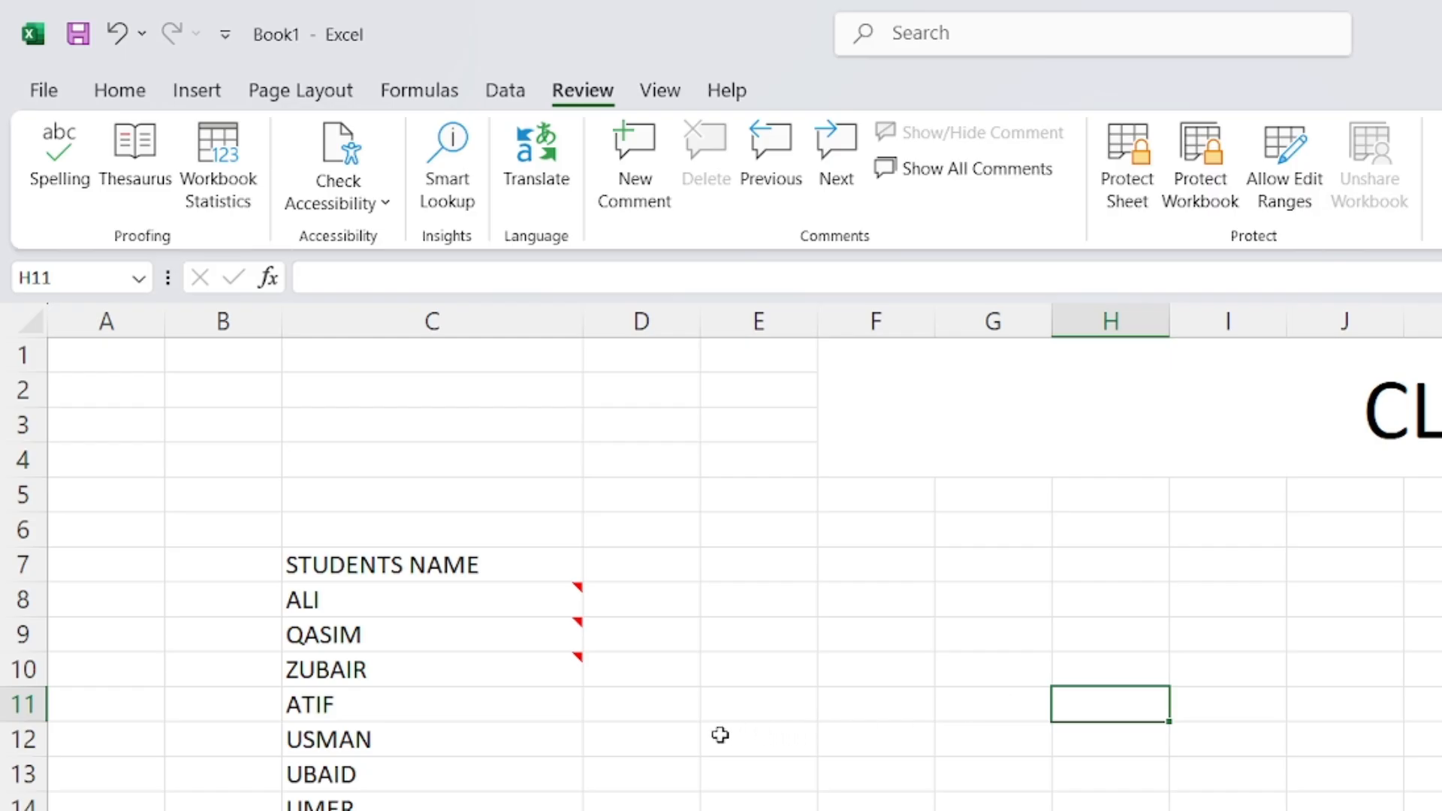
mouse_move(565, 669)
mouse_move(553, 604)
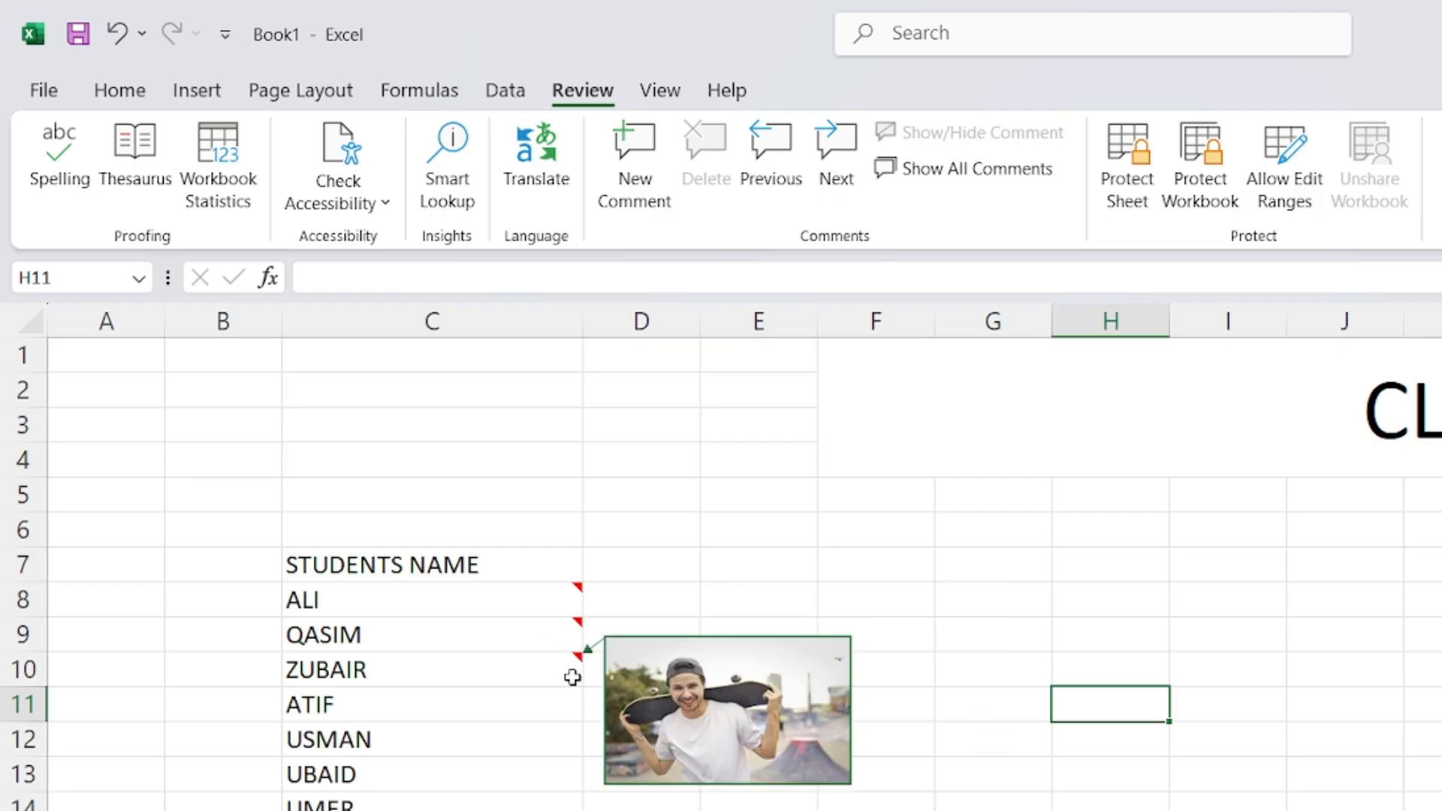
left_click(537, 703)
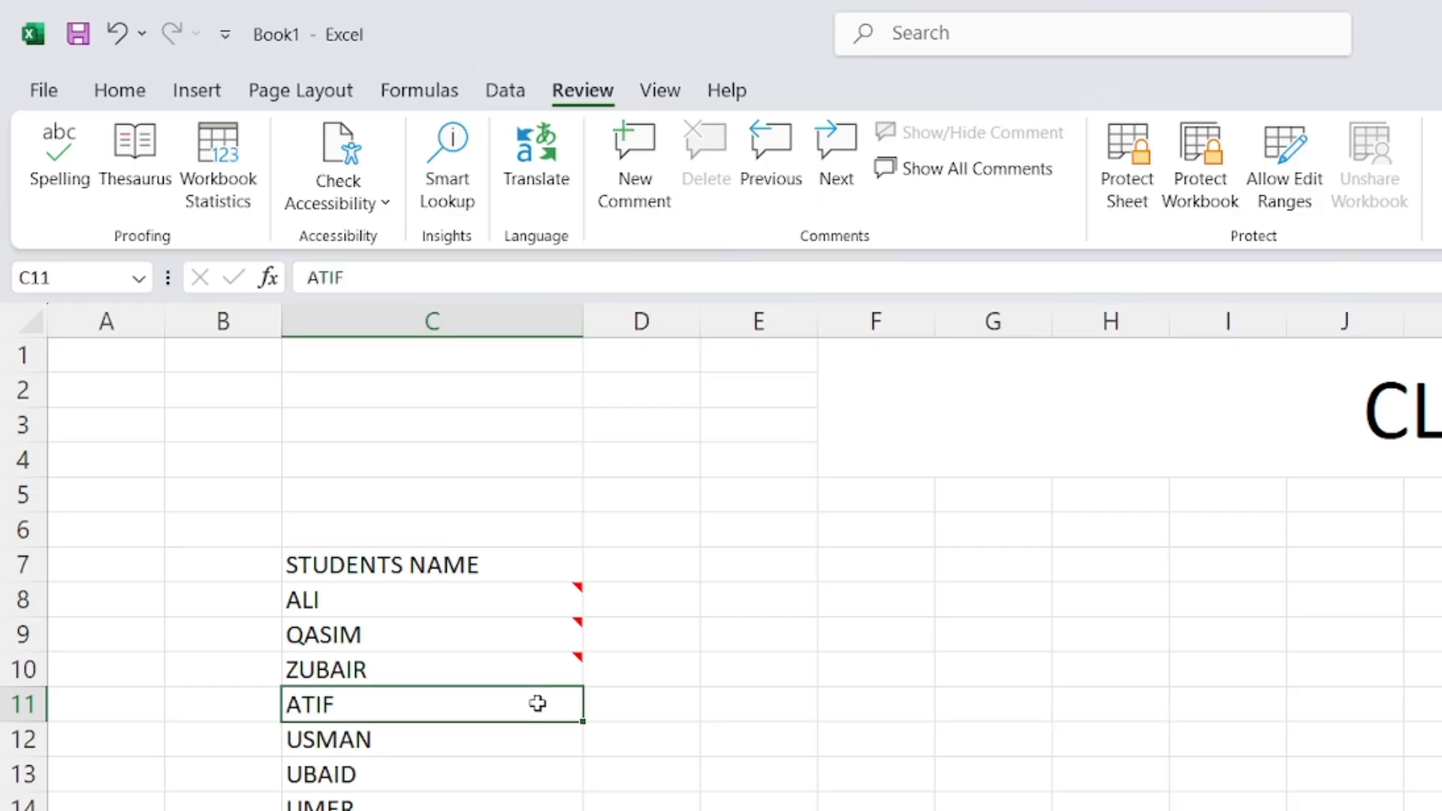
Add a new comment to ATIF's cell C11 and clear its author label
right_click(538, 703)
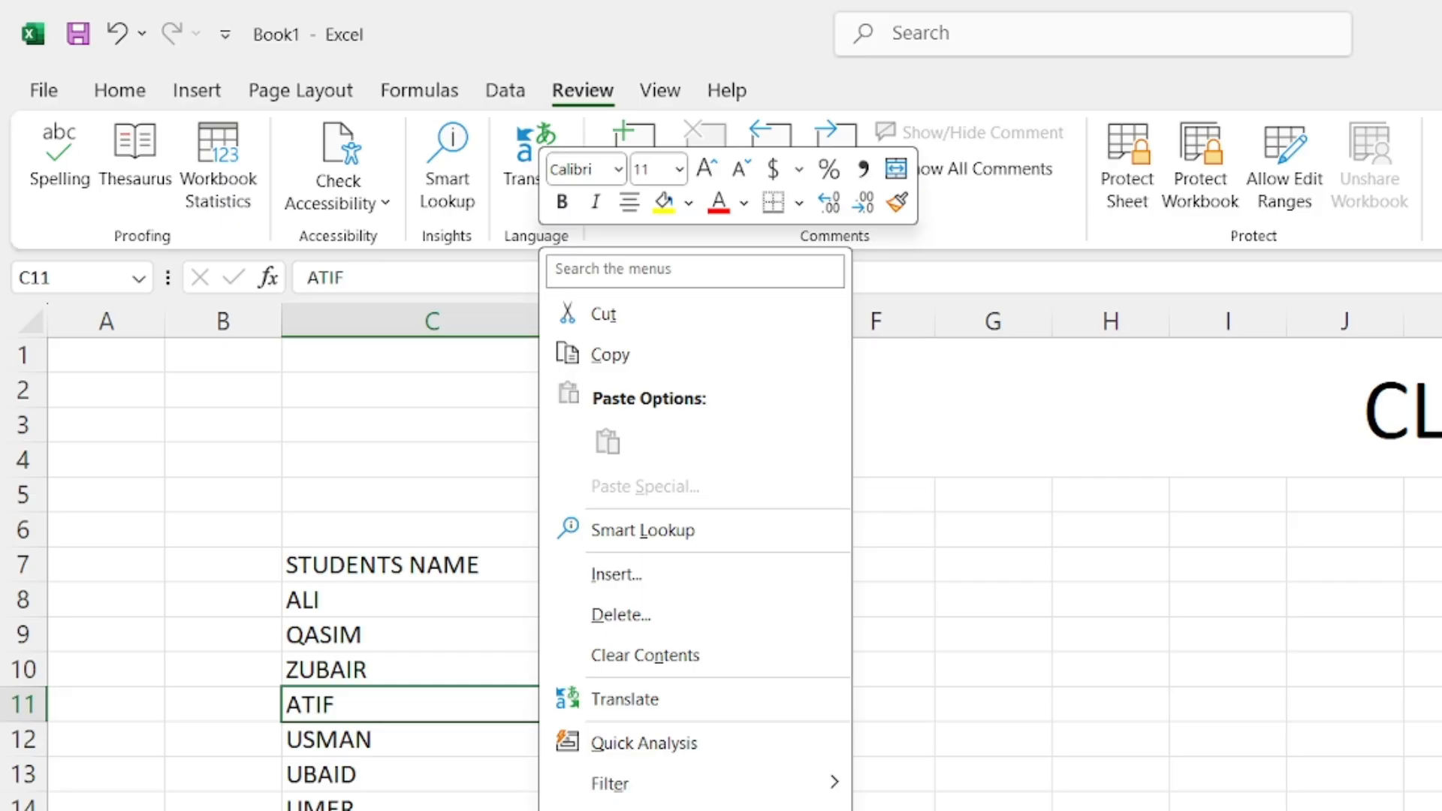
left_click(646, 808)
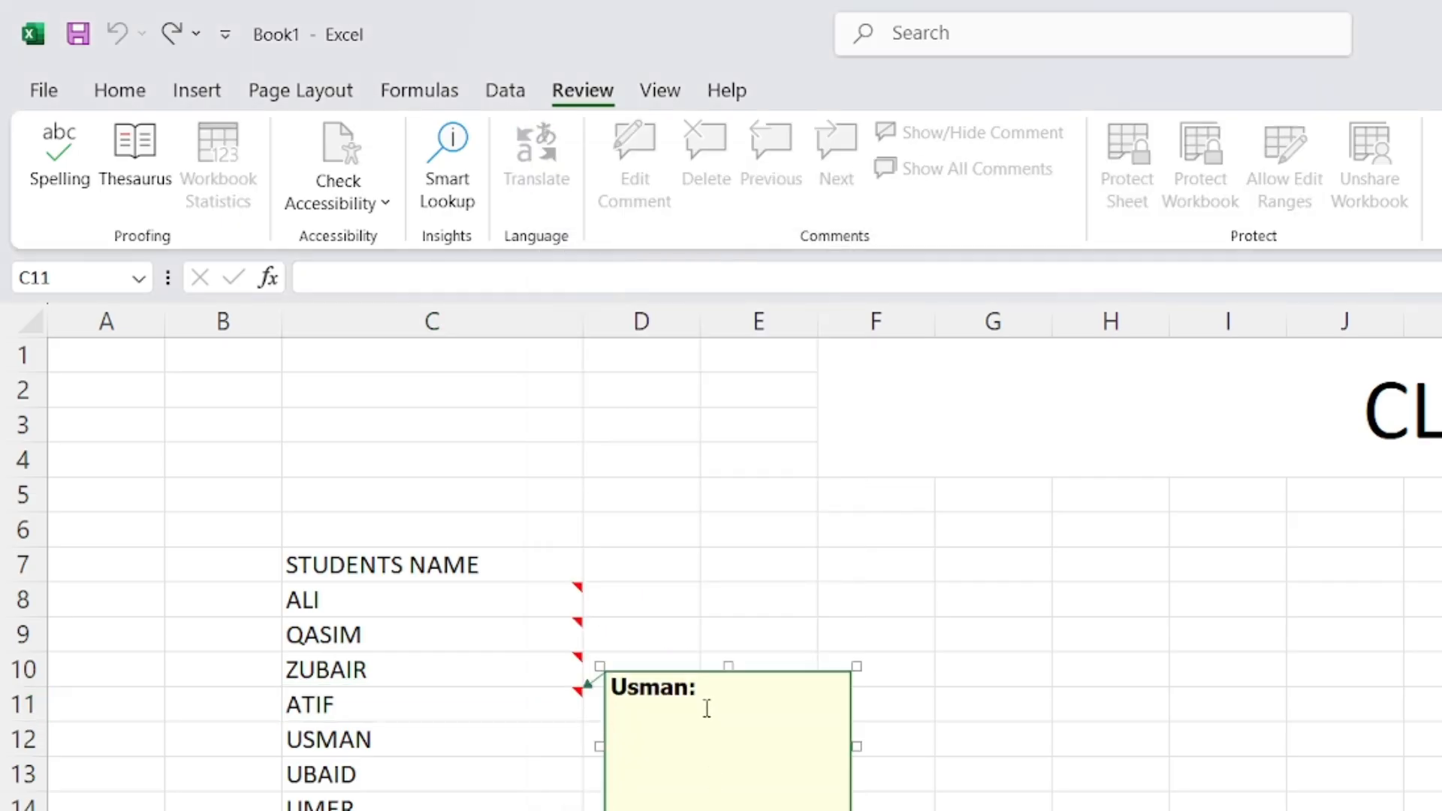
left_click_drag(707, 708, 604, 689)
left_click(663, 740)
Choose a desktop photo as the picture fill for ATIF's comment
right_click(656, 806)
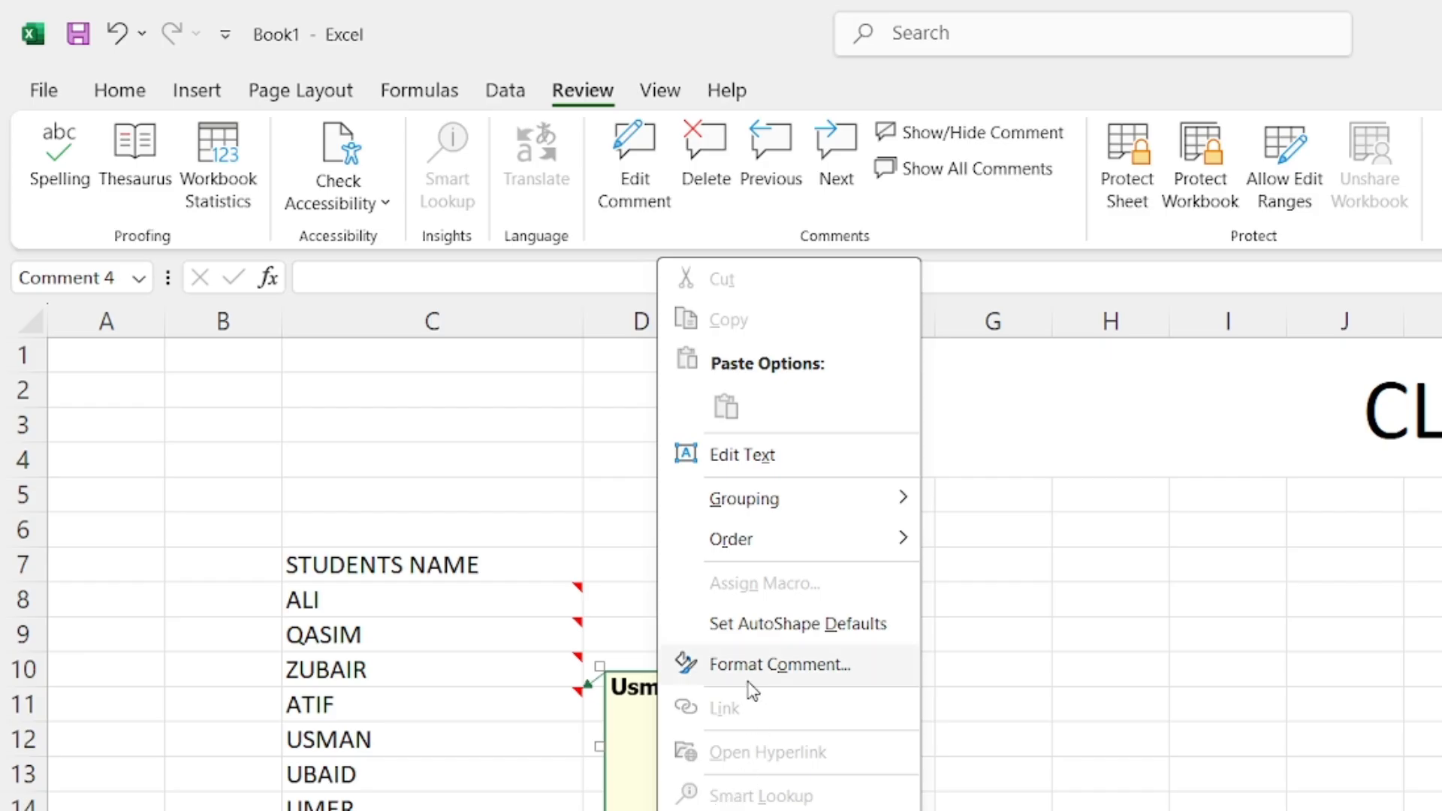
left_click(707, 678)
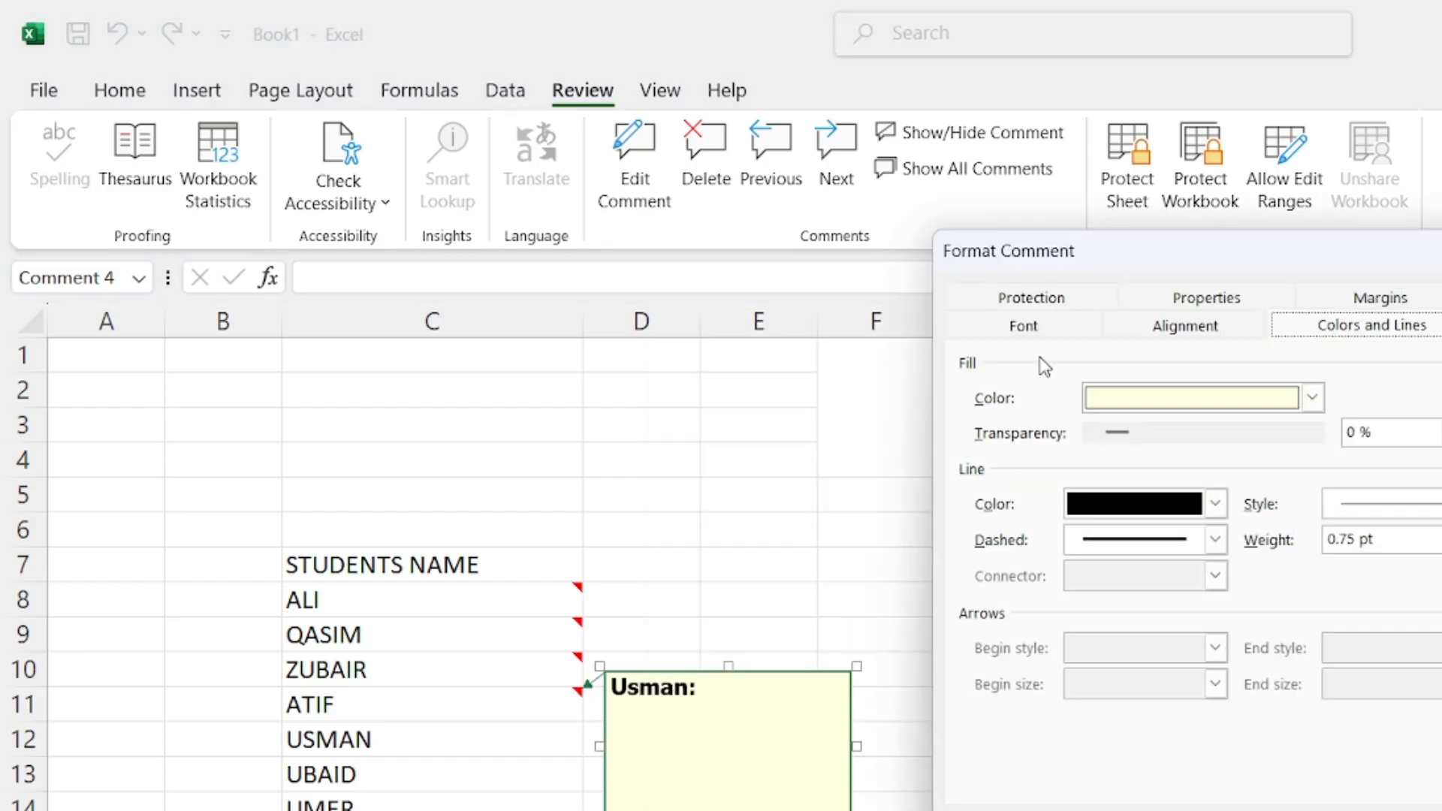
left_click(1041, 327)
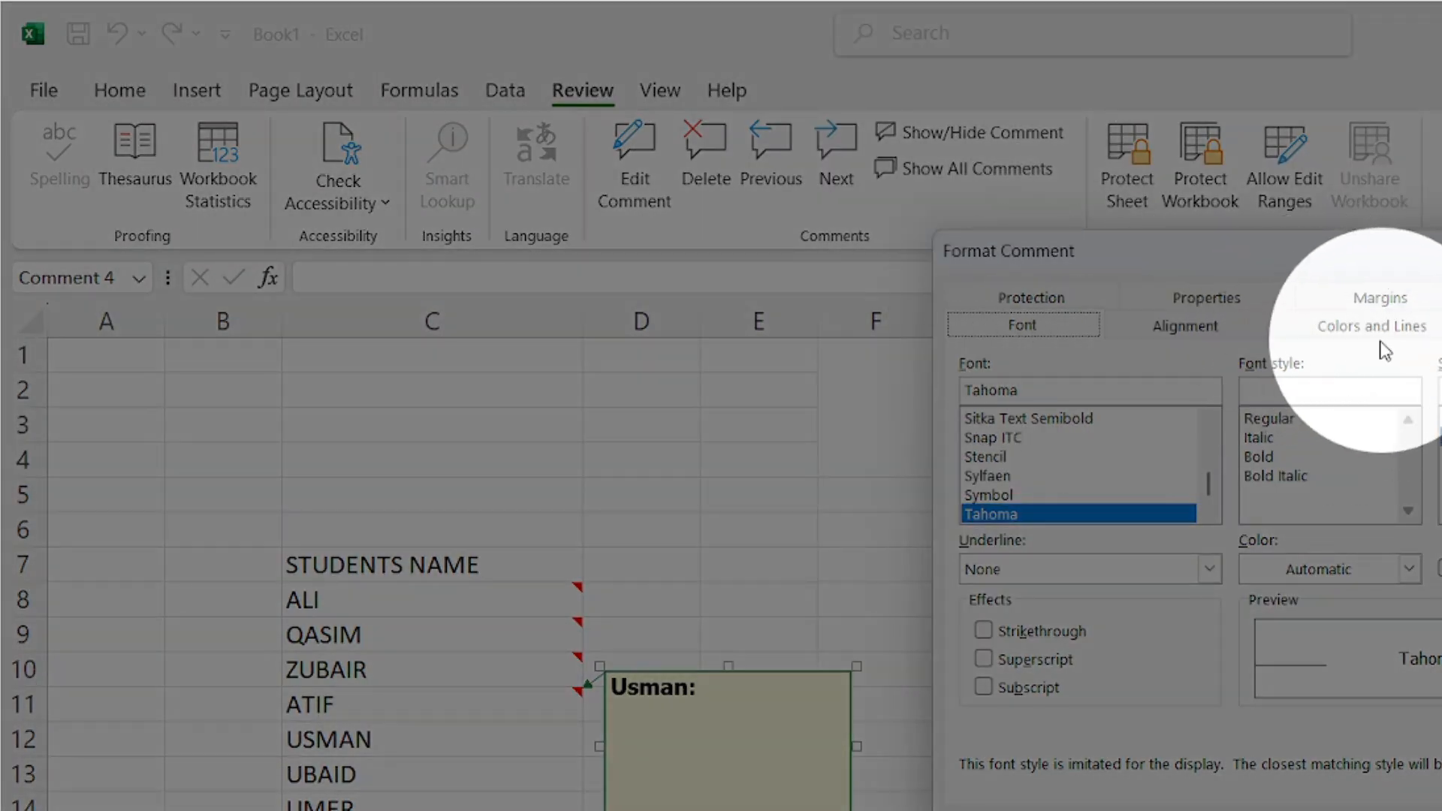
left_click(1351, 338)
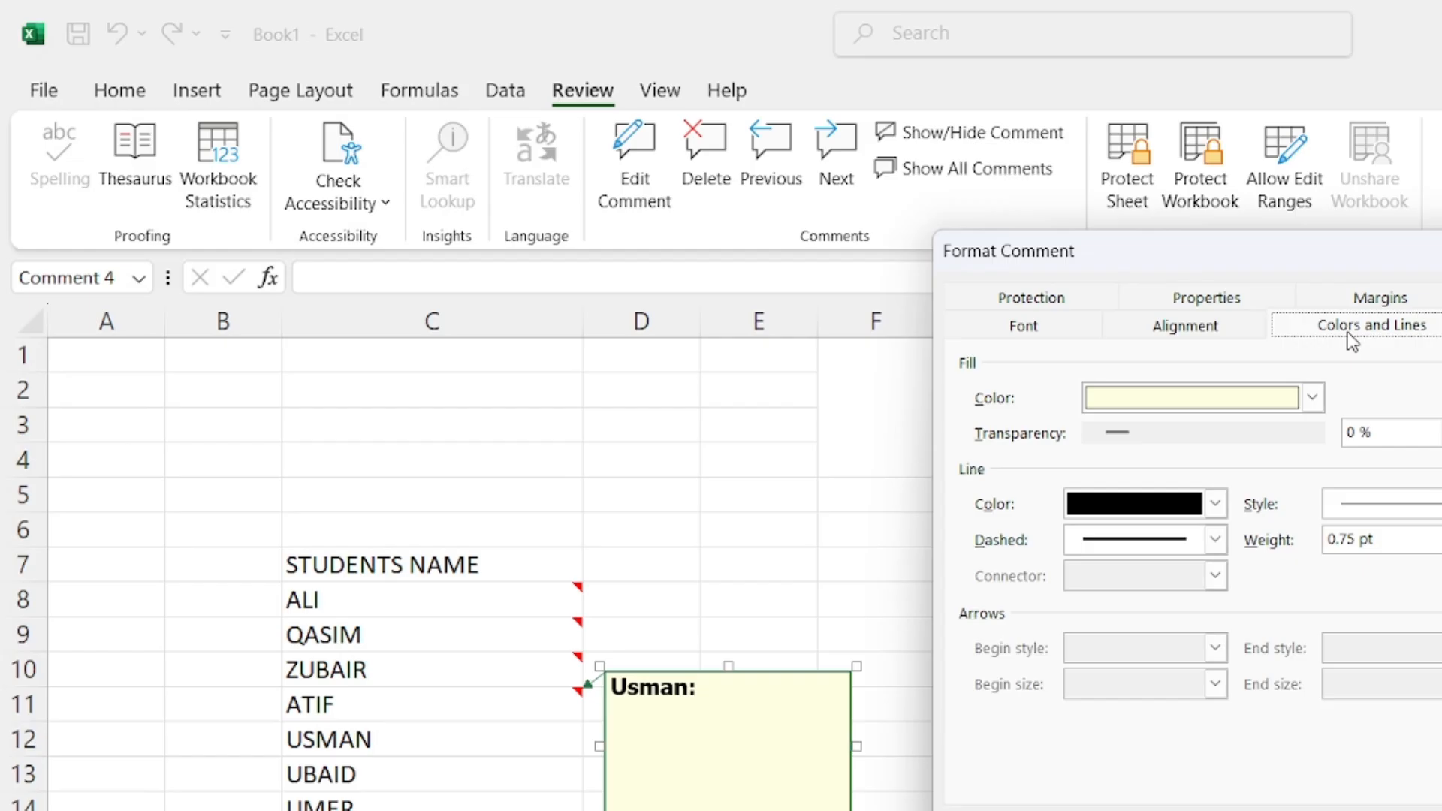
left_click(1311, 398)
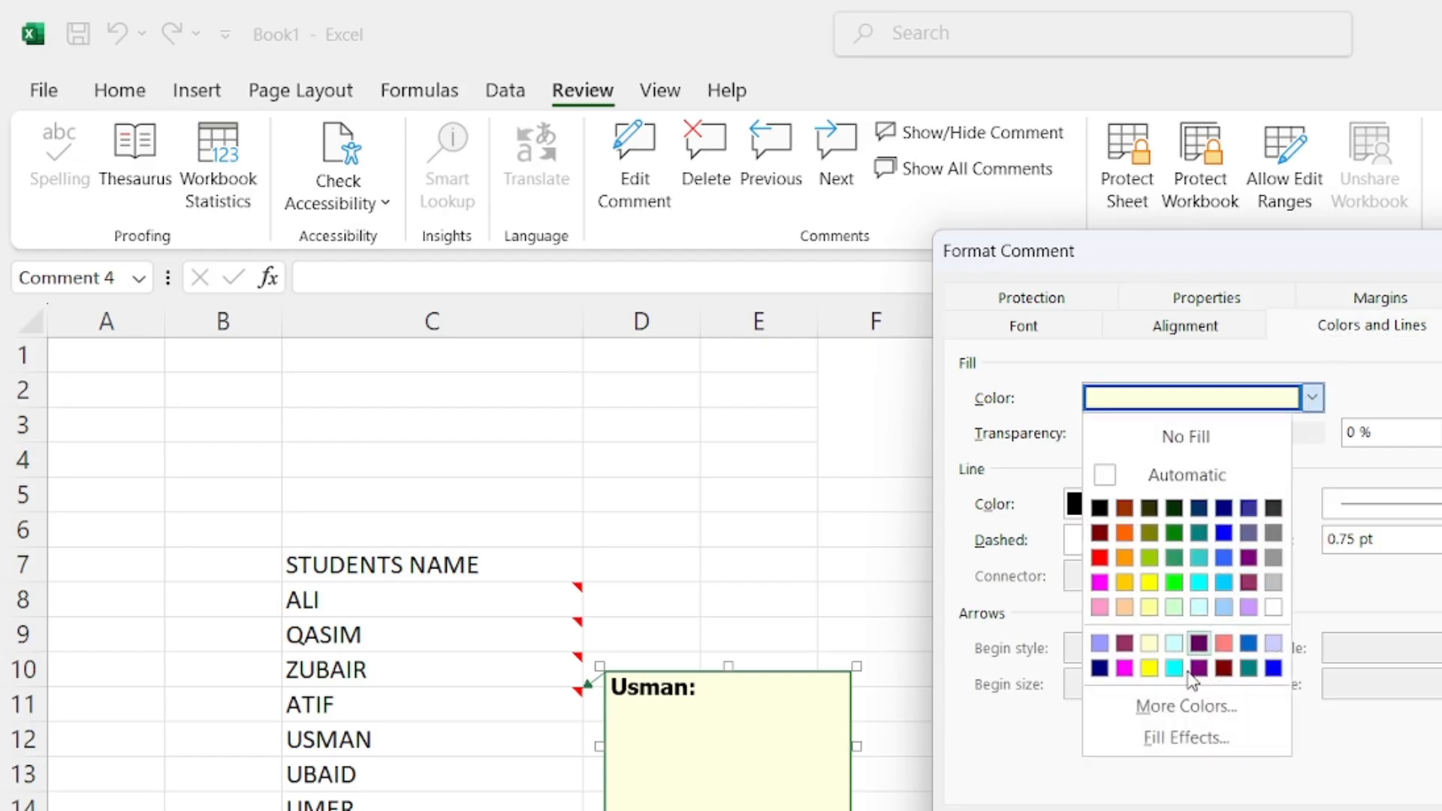
left_click(1206, 740)
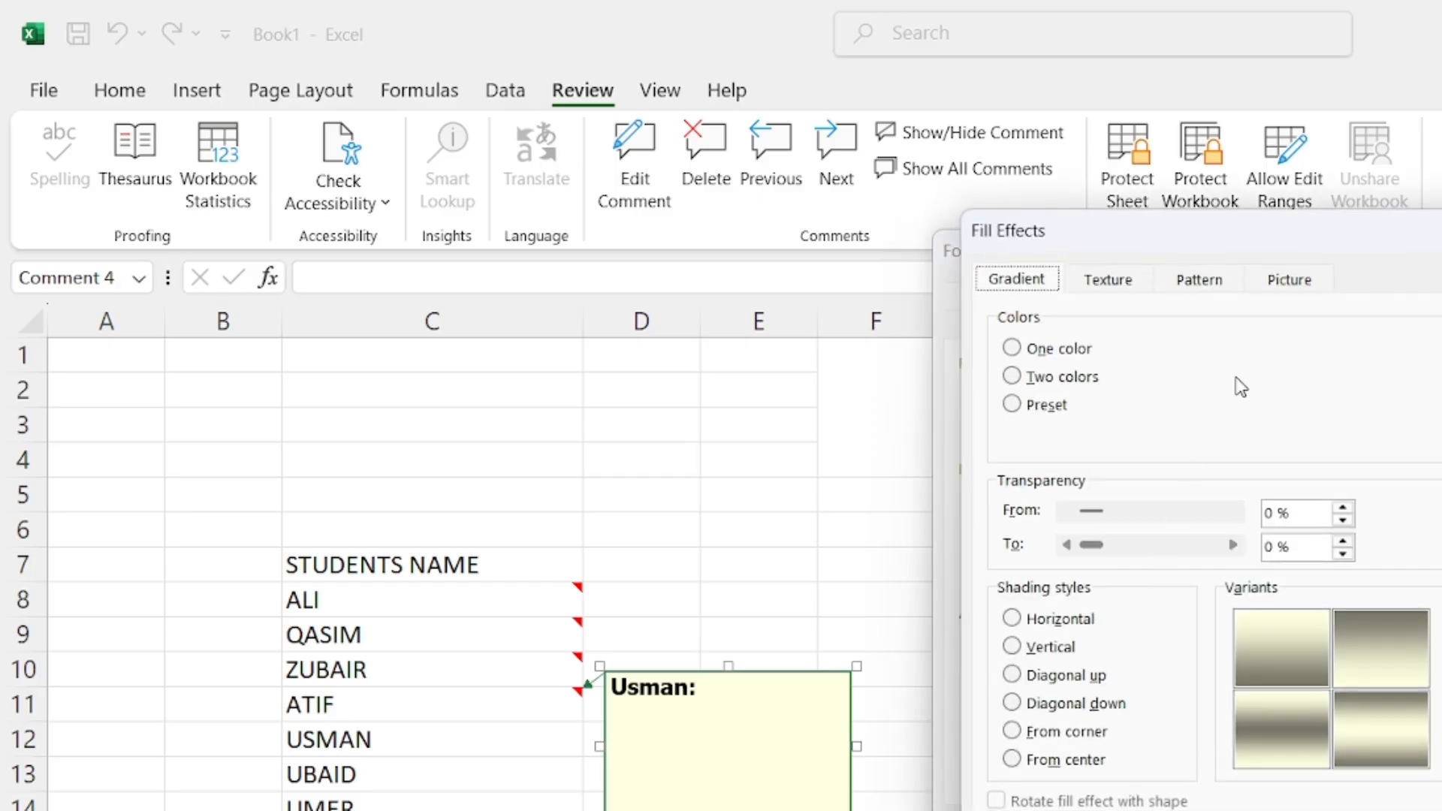
left_click(1286, 286)
left_click(1365, 638)
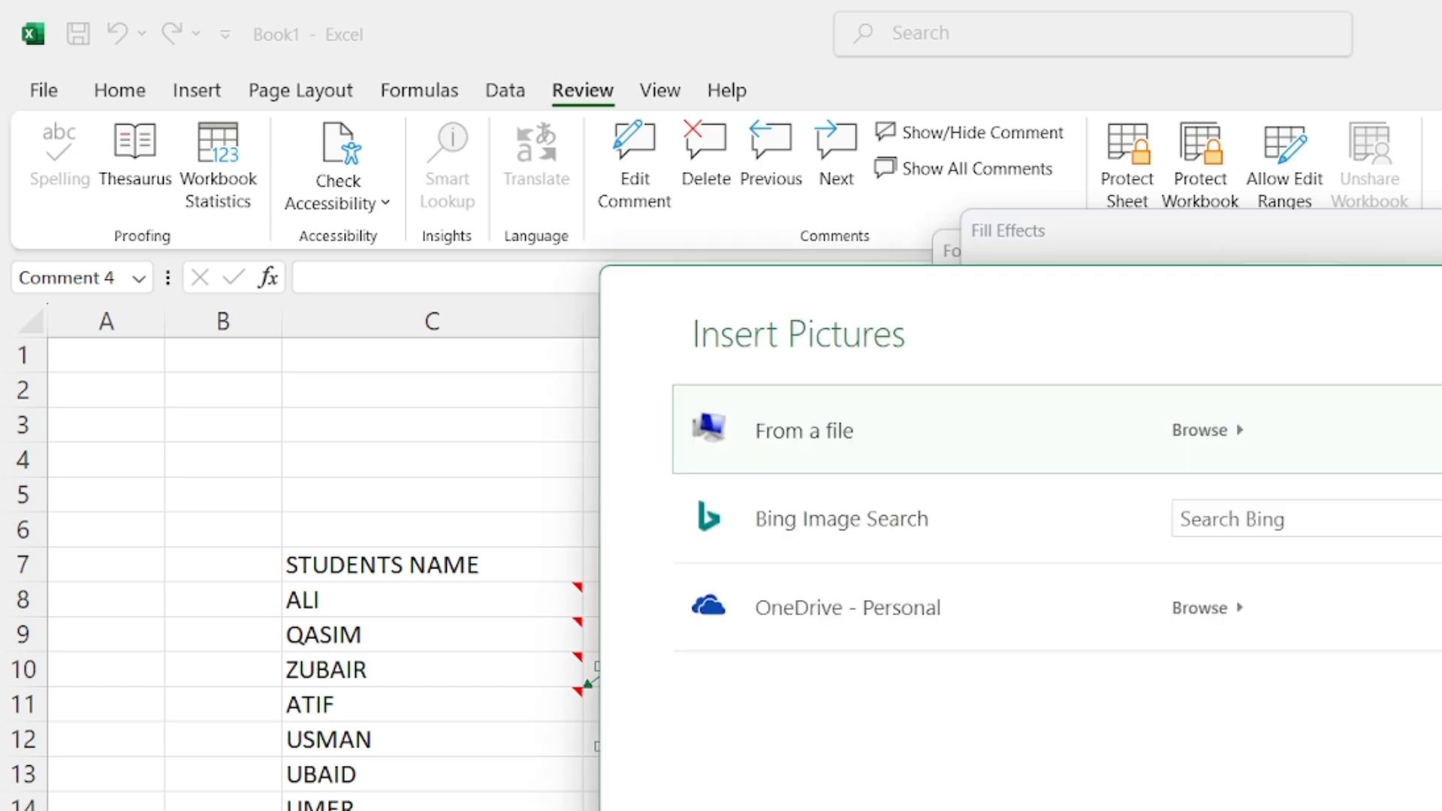
left_click(1201, 445)
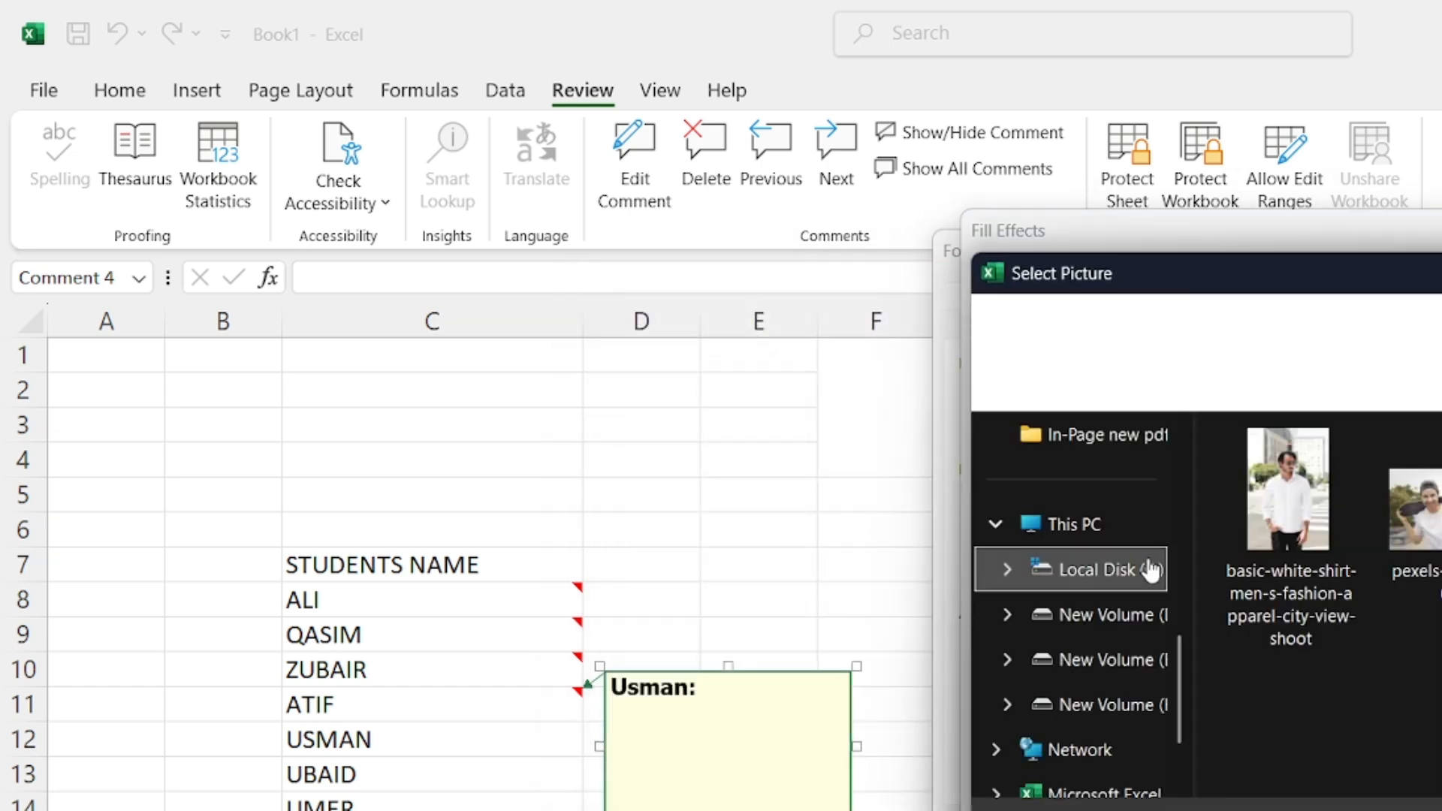
left_click(1293, 499)
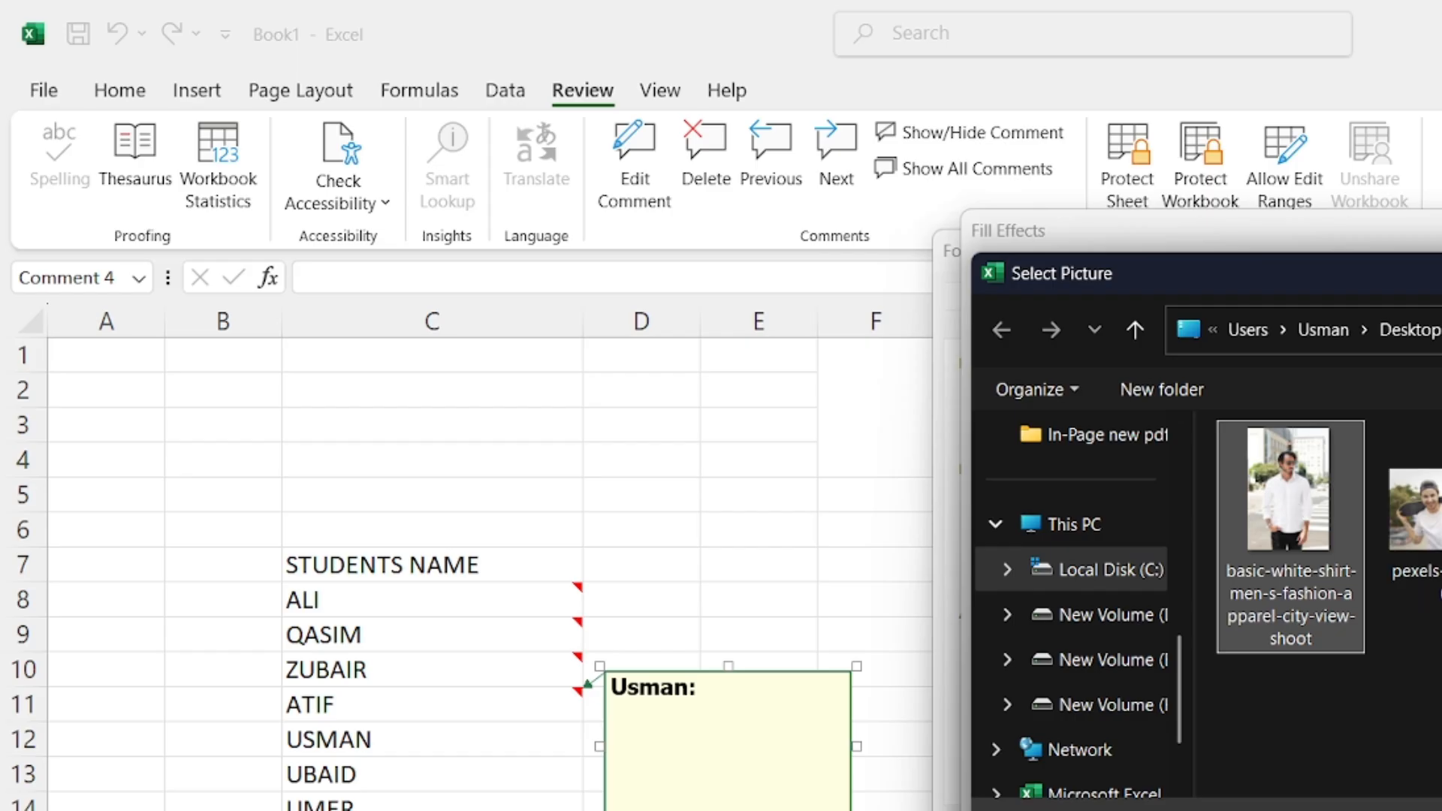
key("Return")
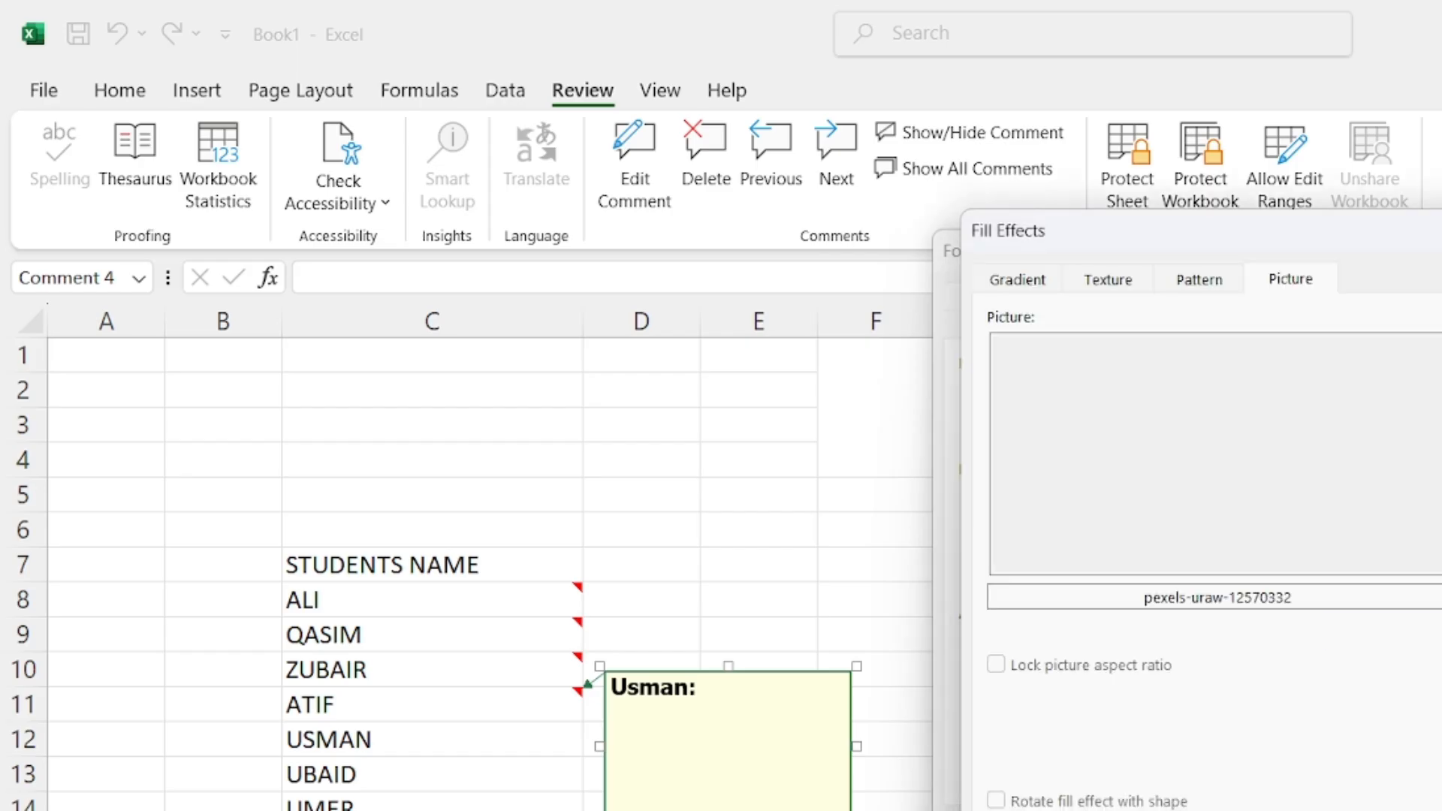
Enable Rotate with shape, apply the picture fill, and enlarge the comment box
left_click(996, 801)
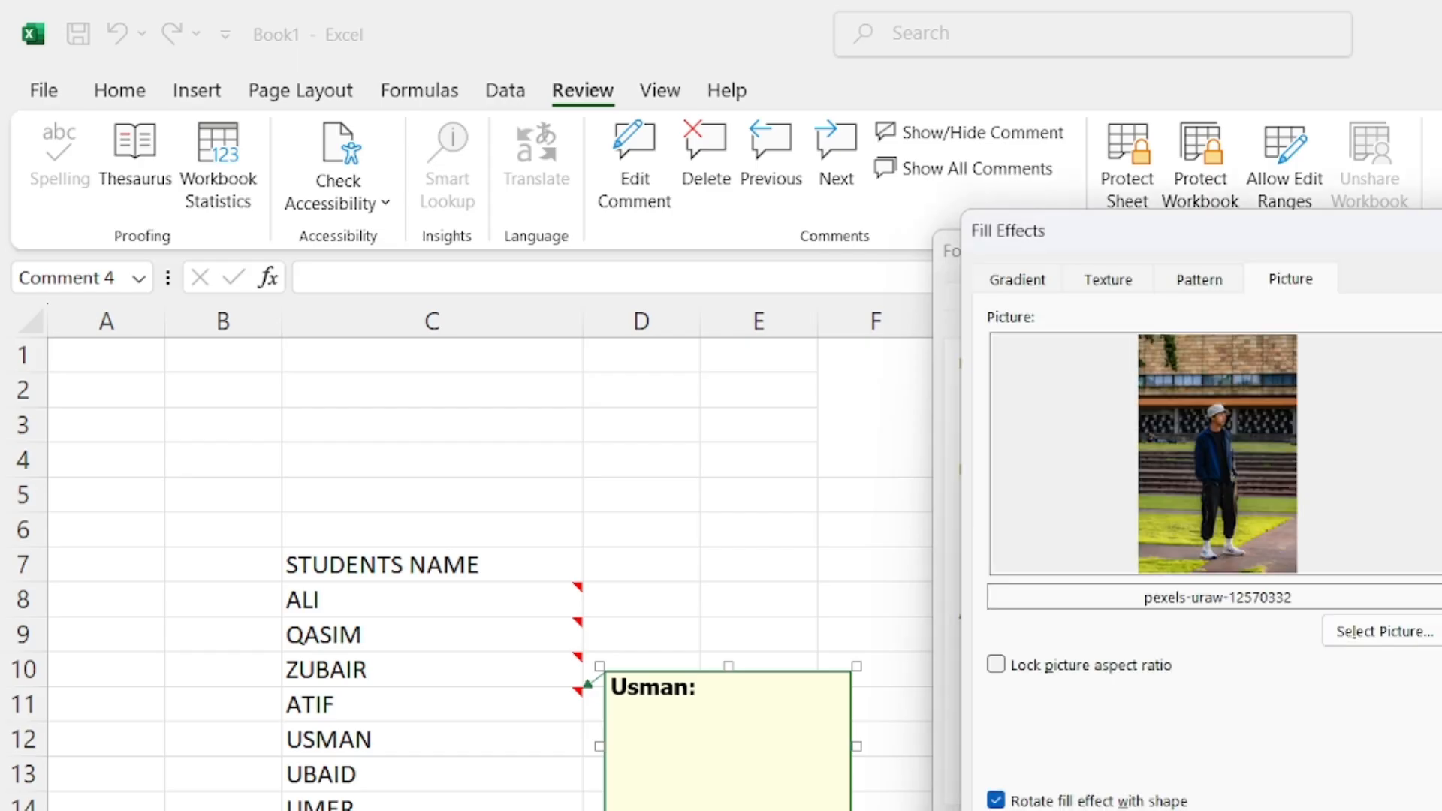
key("Return")
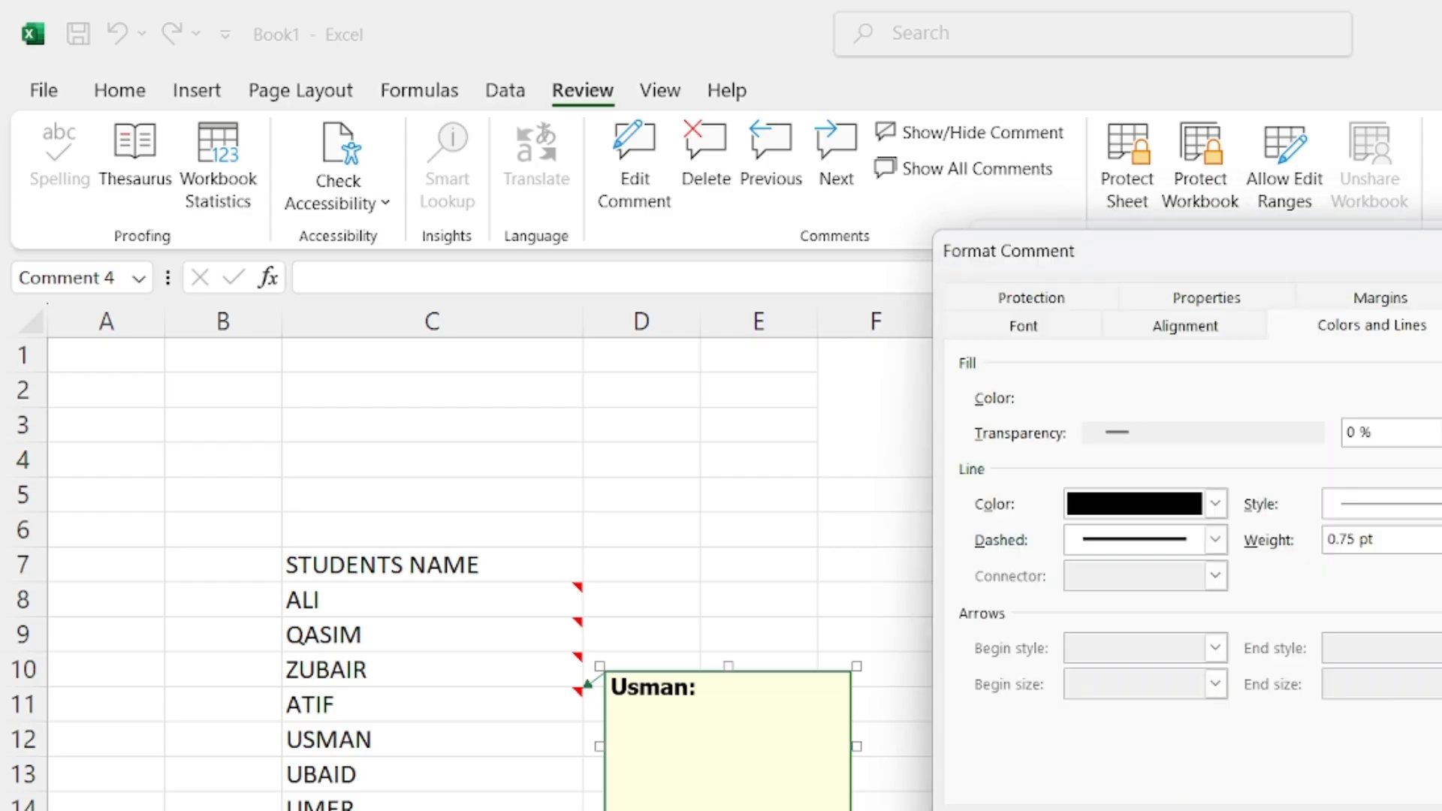
key("Return")
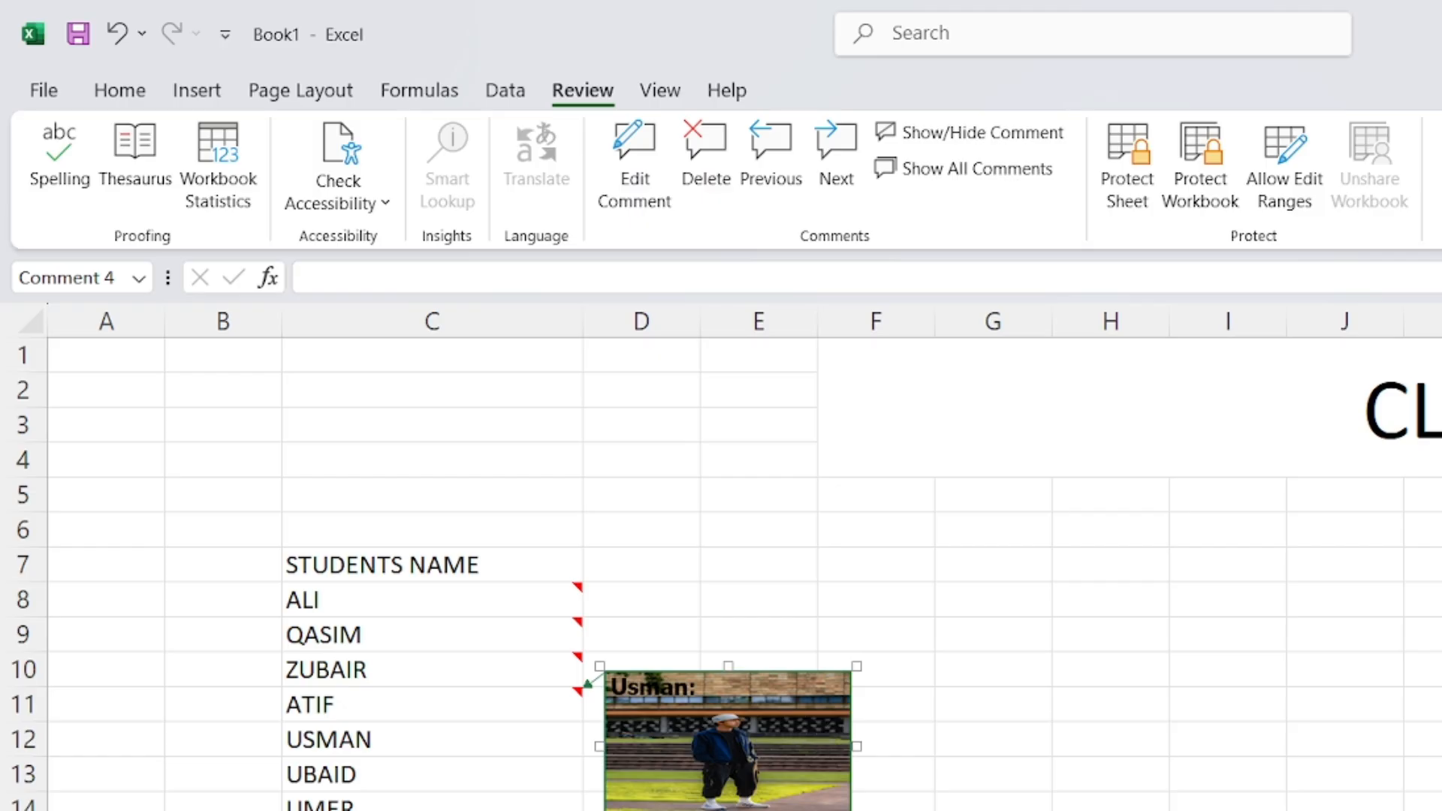
left_click_drag(728, 807, 728, 810)
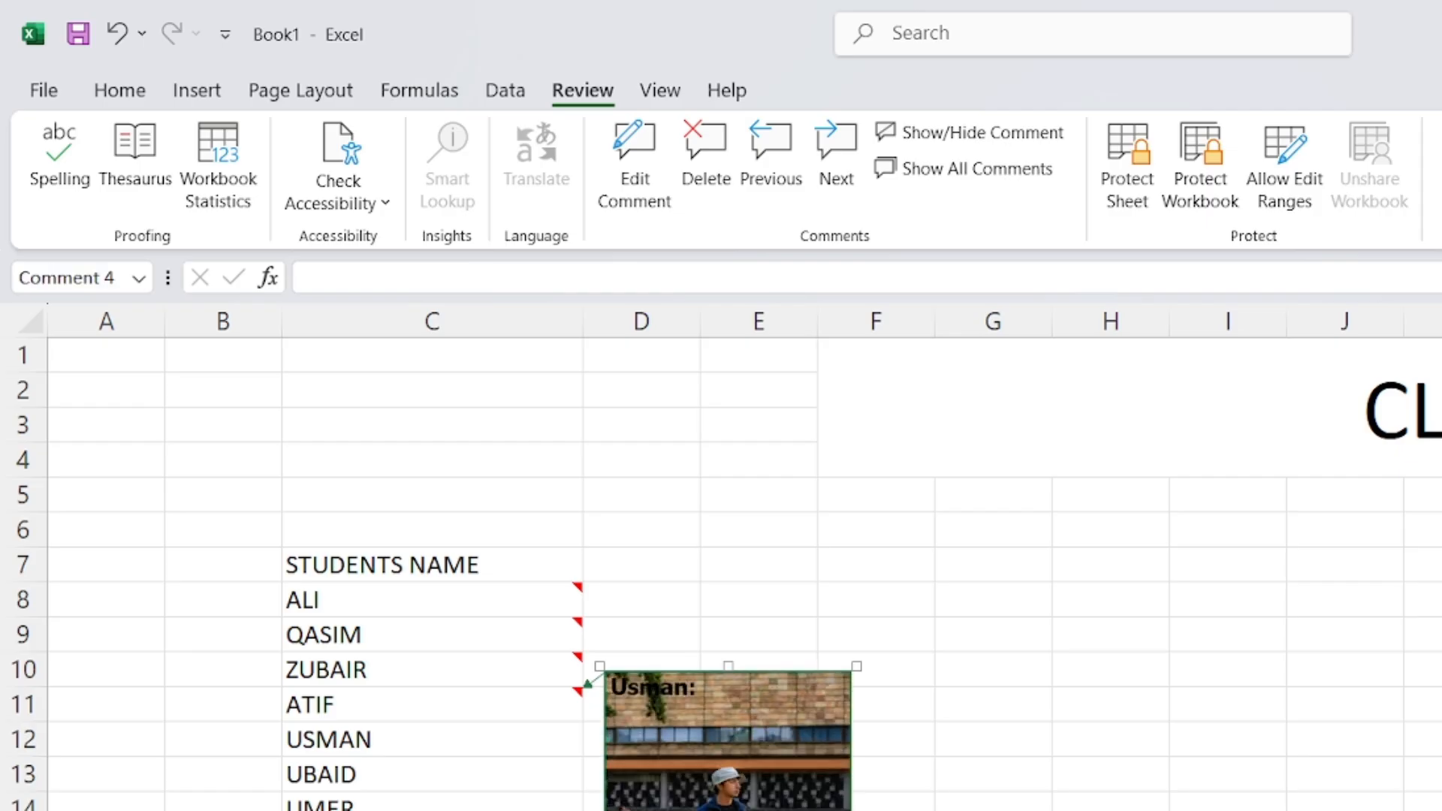
Hide ATIF's comment and add a new comment to UMER's cell C14
left_click(1019, 766)
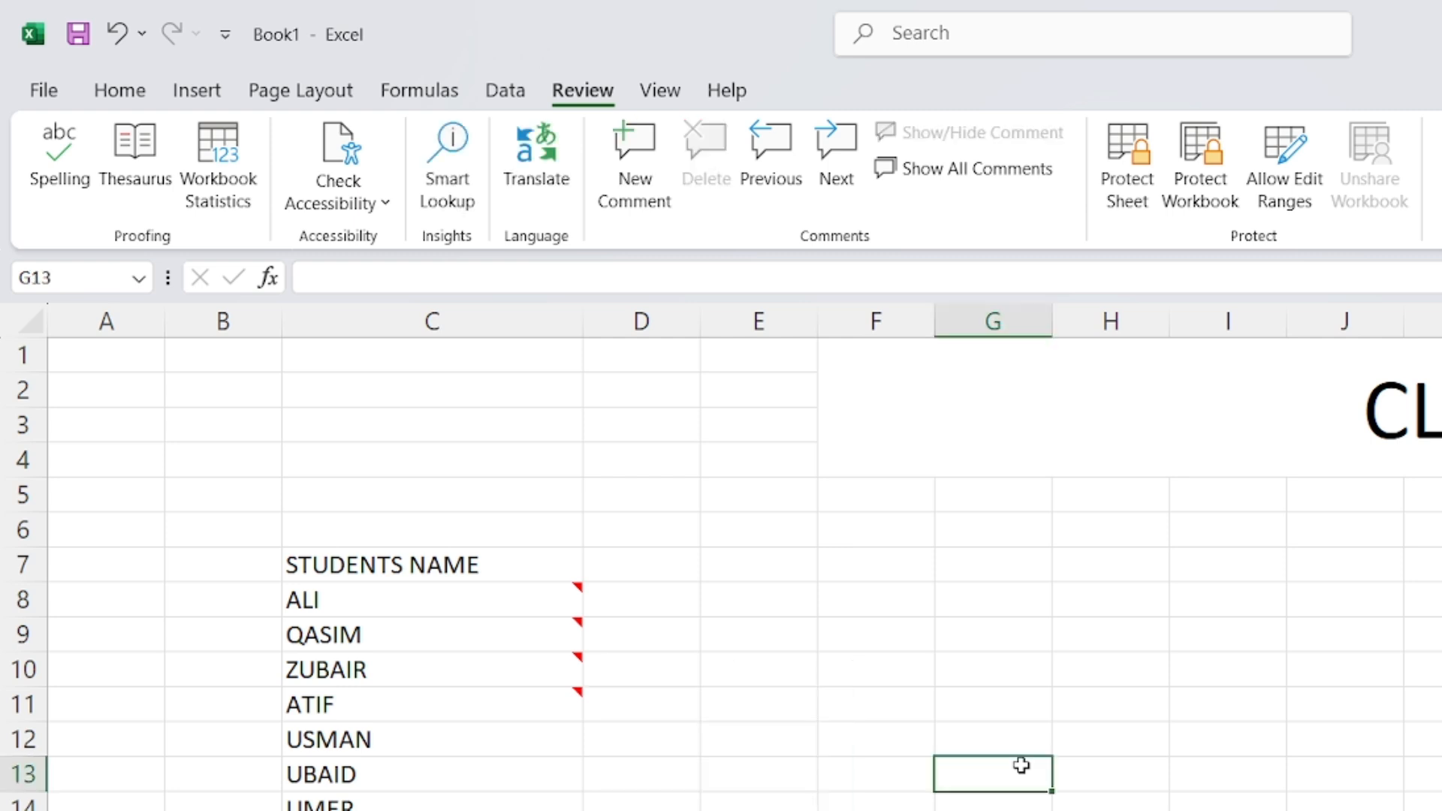
left_click(366, 770)
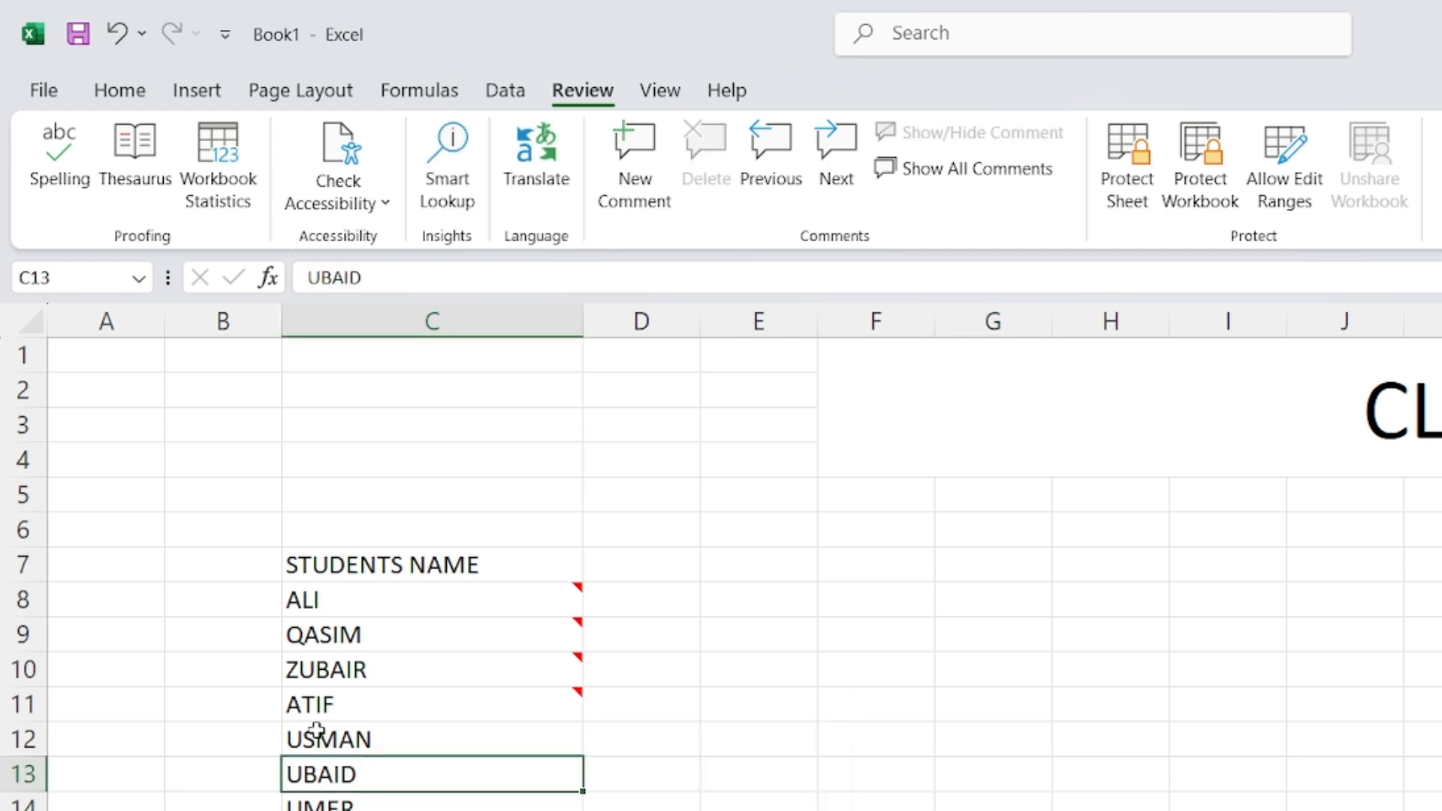
left_click(357, 807)
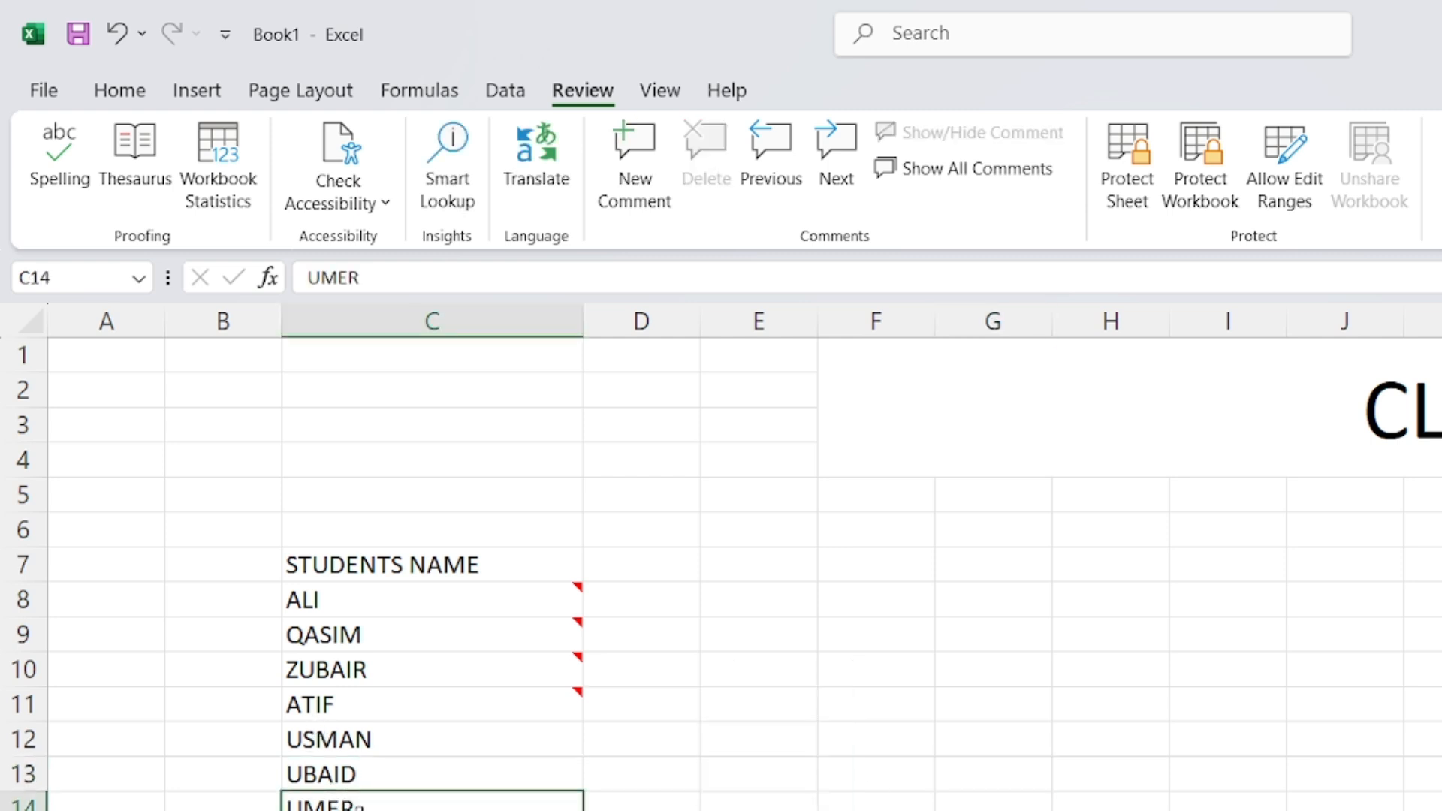
right_click(359, 805)
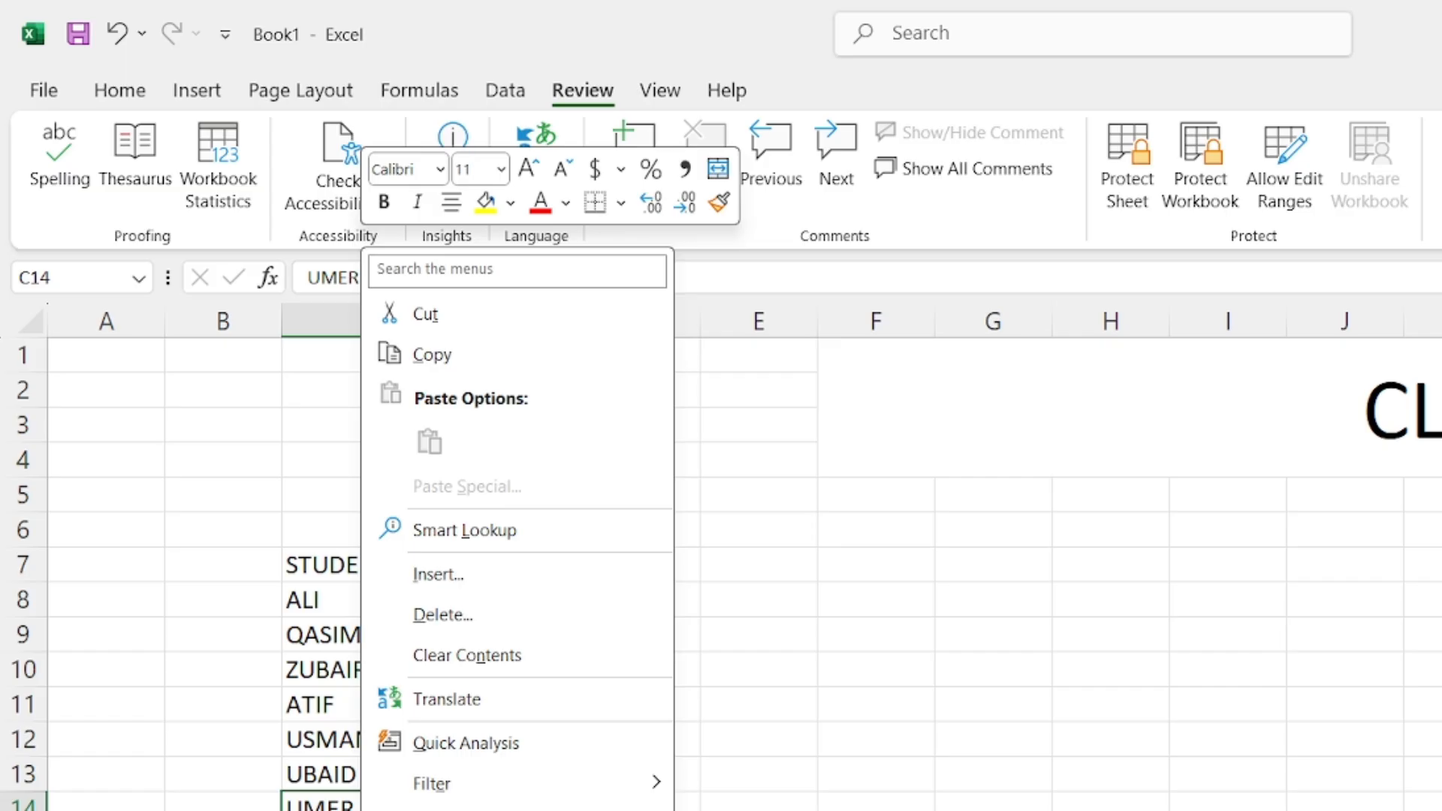
left_click(444, 810)
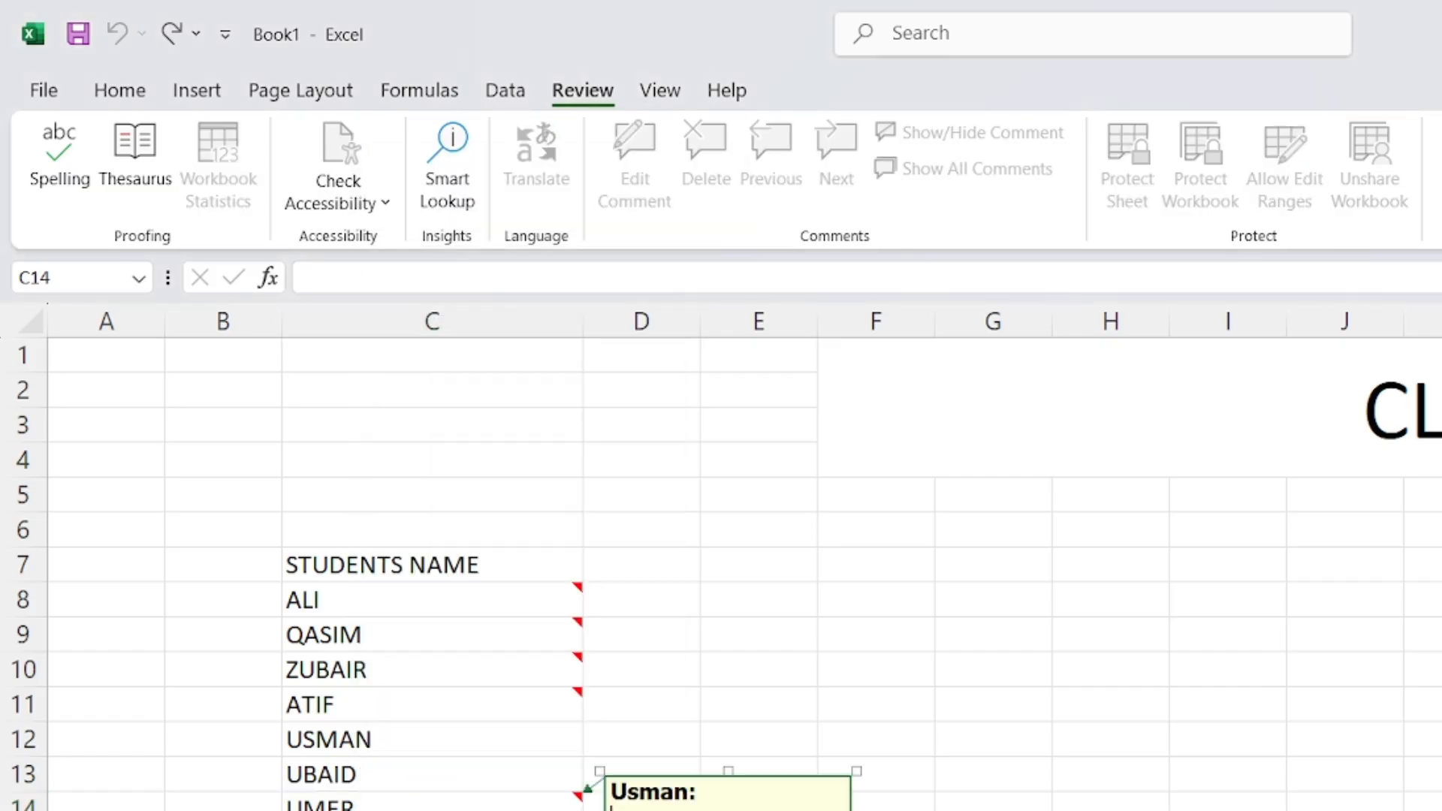
left_click_drag(708, 795, 610, 793)
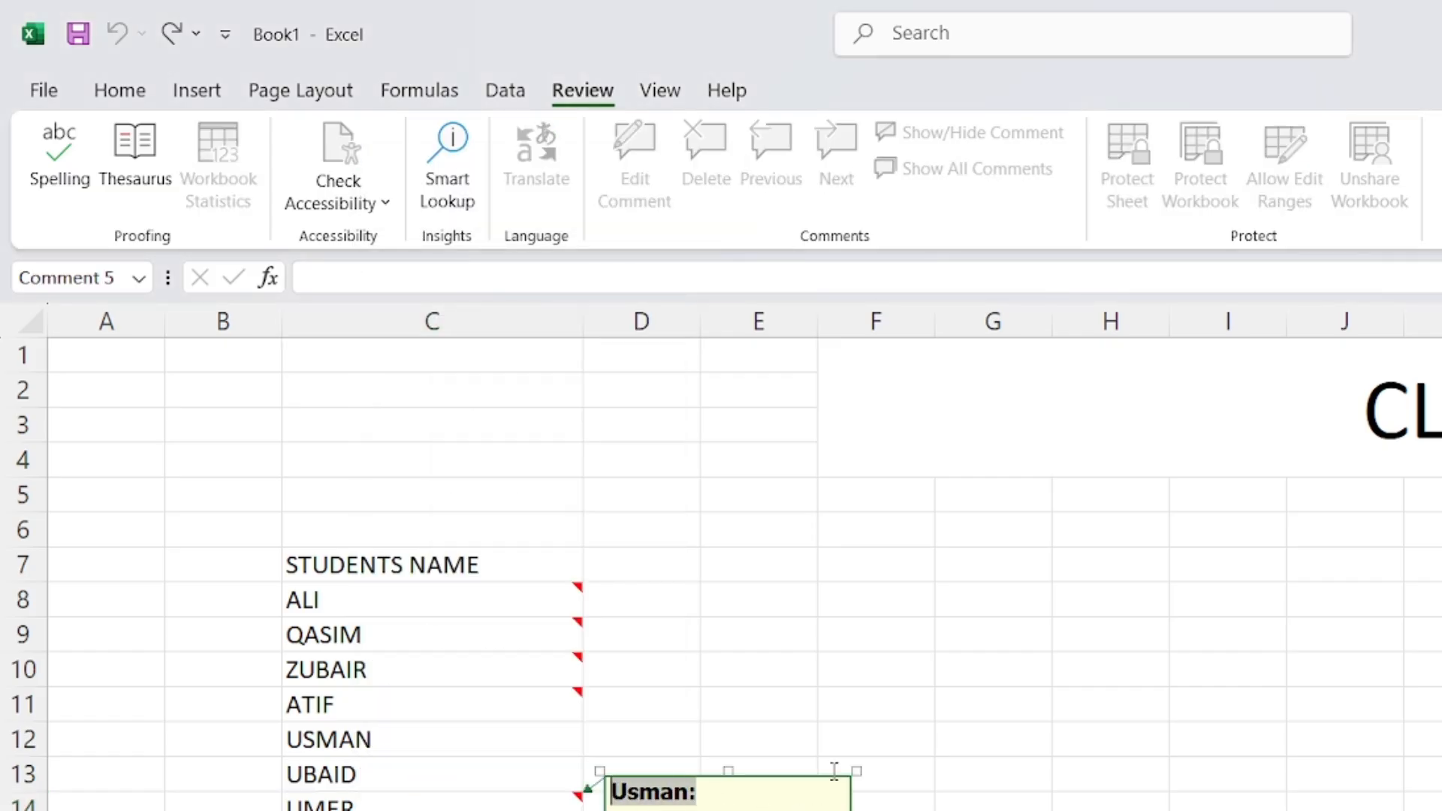
left_click(871, 706)
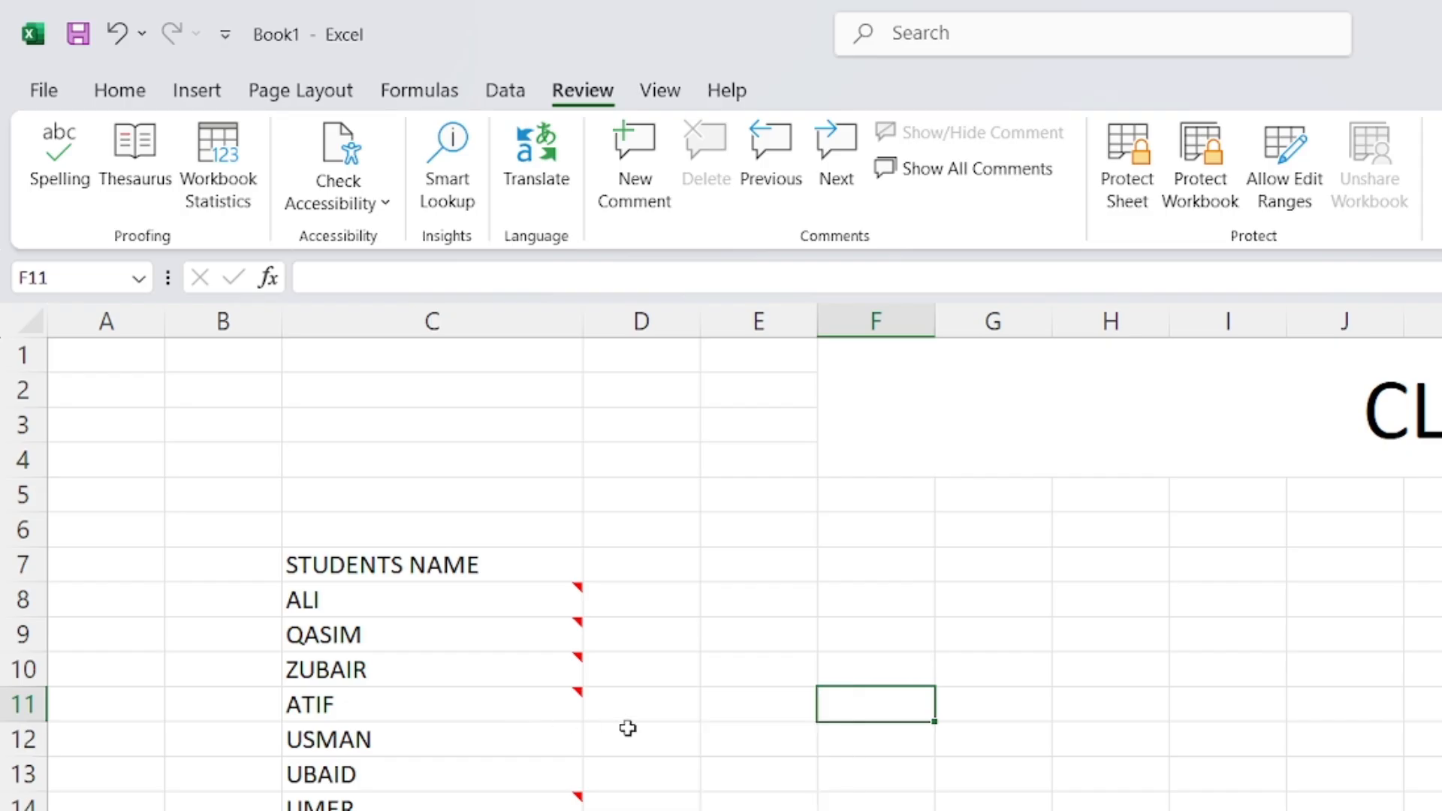
Edit UMER's comment from the Review tab and delete its author text
mouse_move(545, 708)
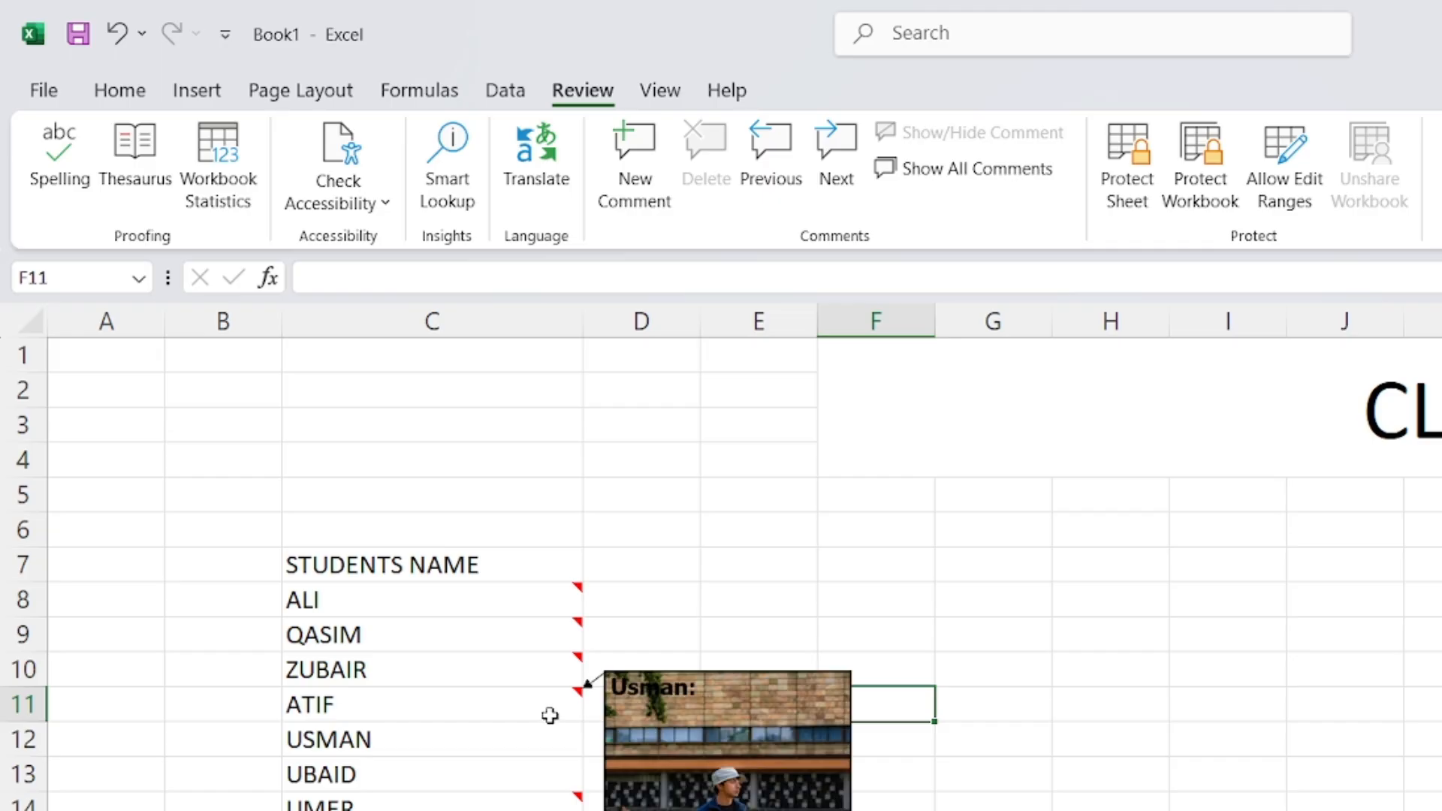
left_click(524, 796)
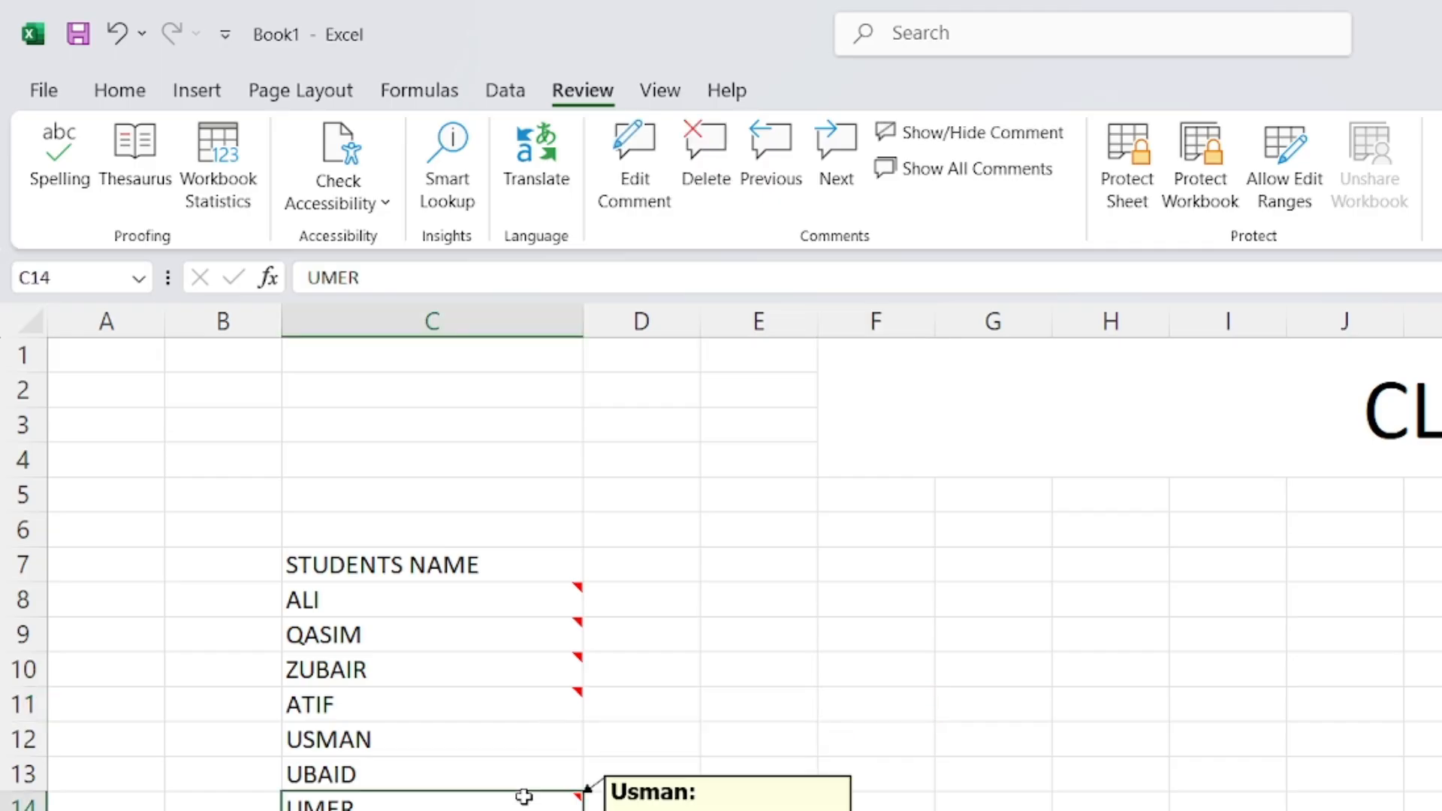
left_click(617, 802)
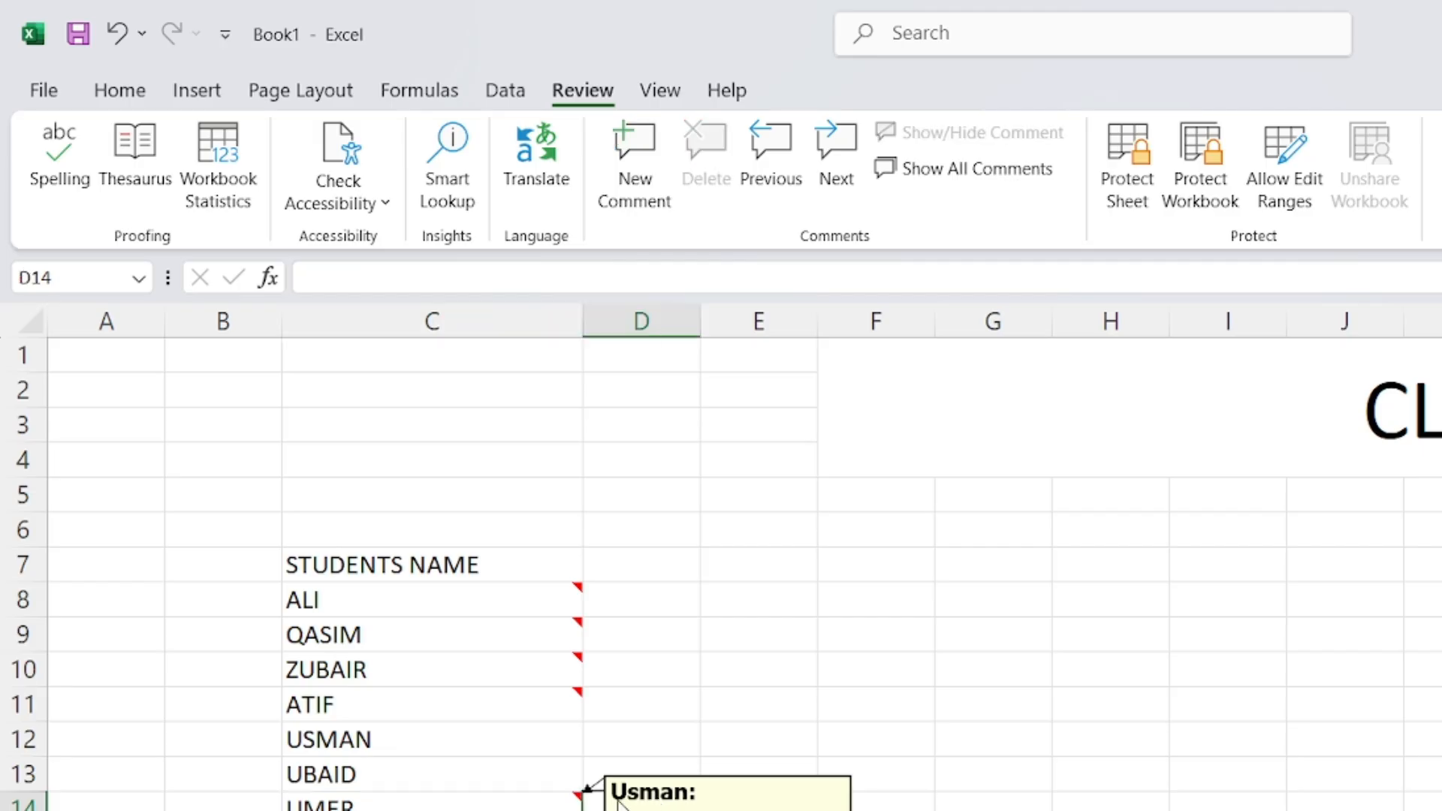
left_click(580, 796)
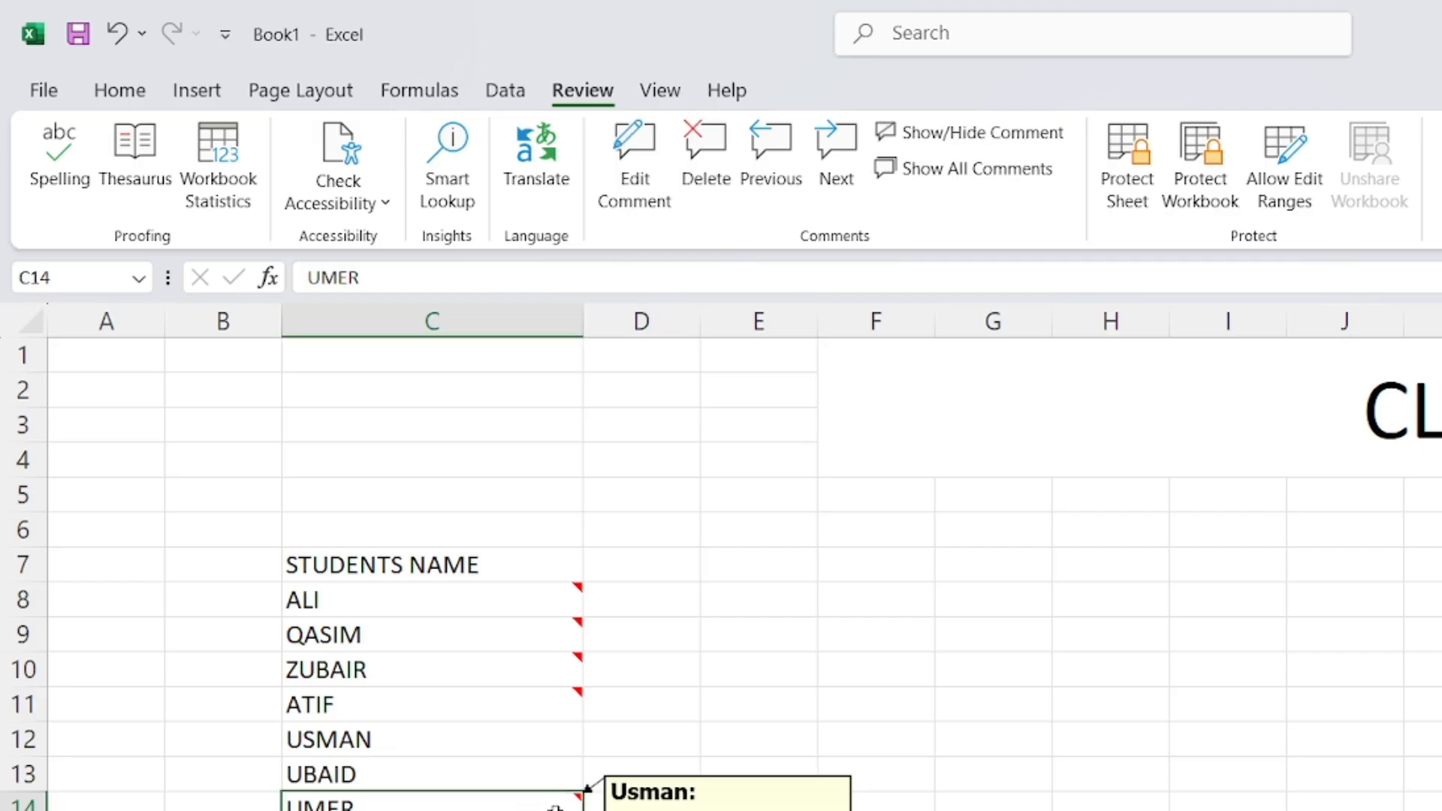
left_click(637, 173)
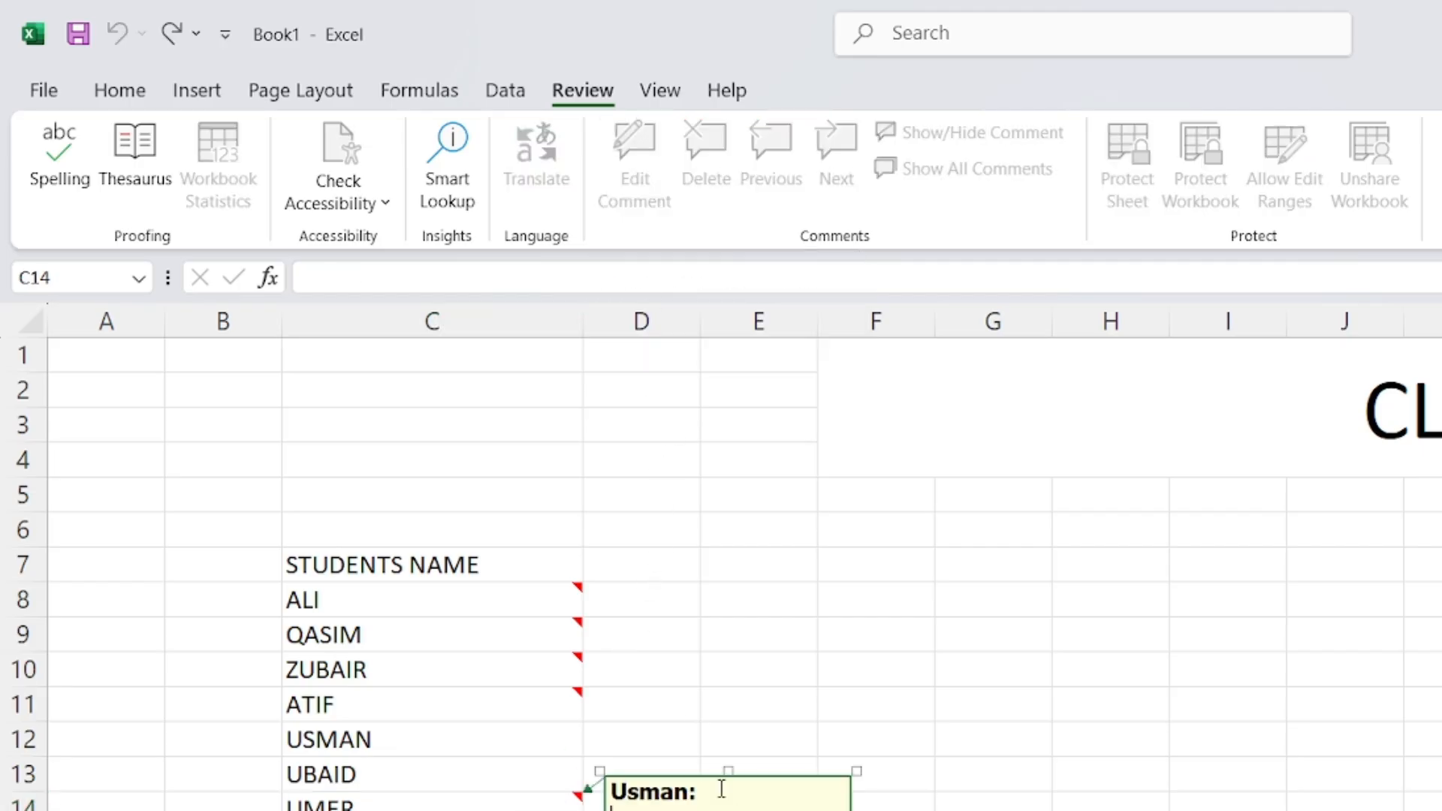
left_click_drag(721, 788, 626, 790)
key("BackSpace")
key("BackSpace")
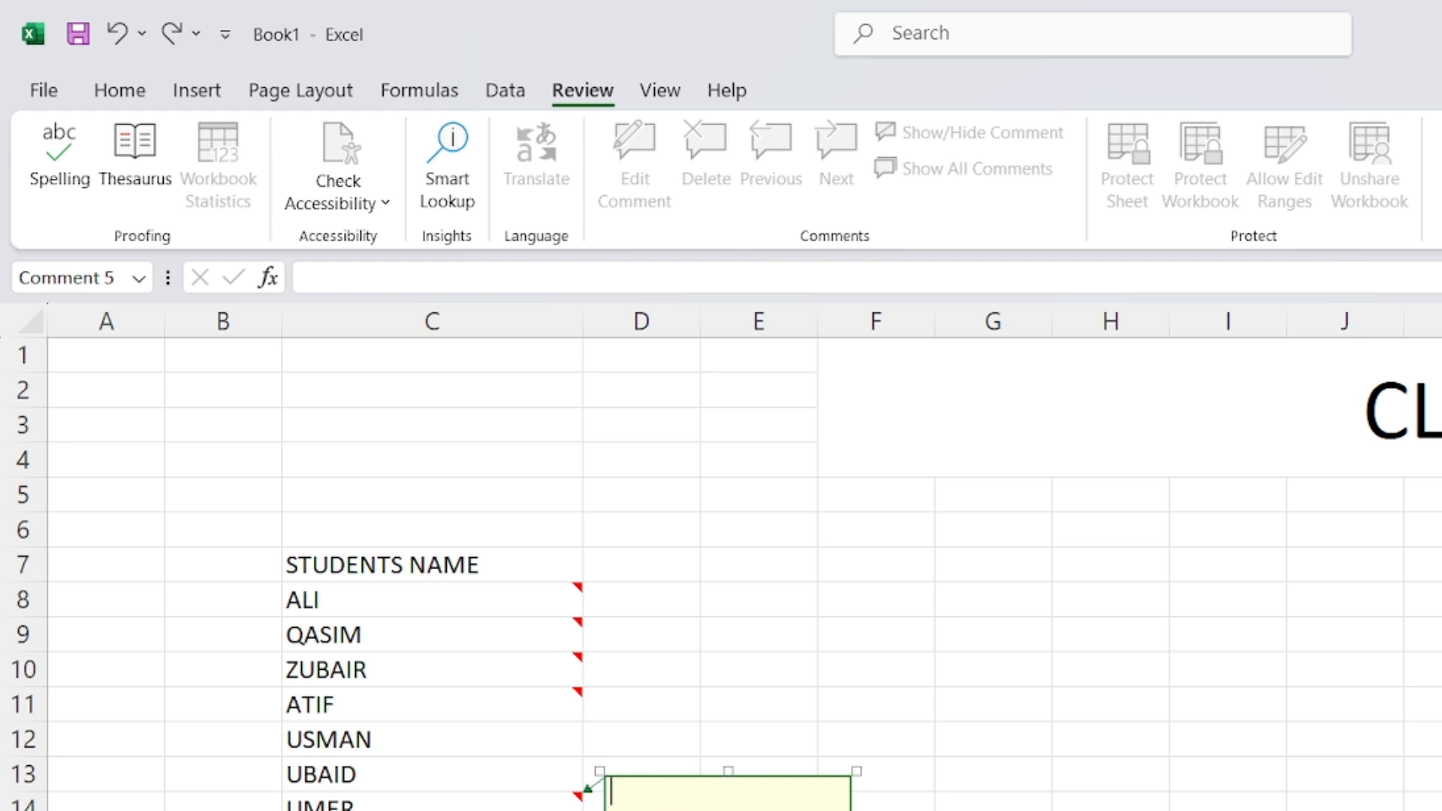
Choose the white-shirt city photo as the picture fill for UMER's comment
right_click(652, 789)
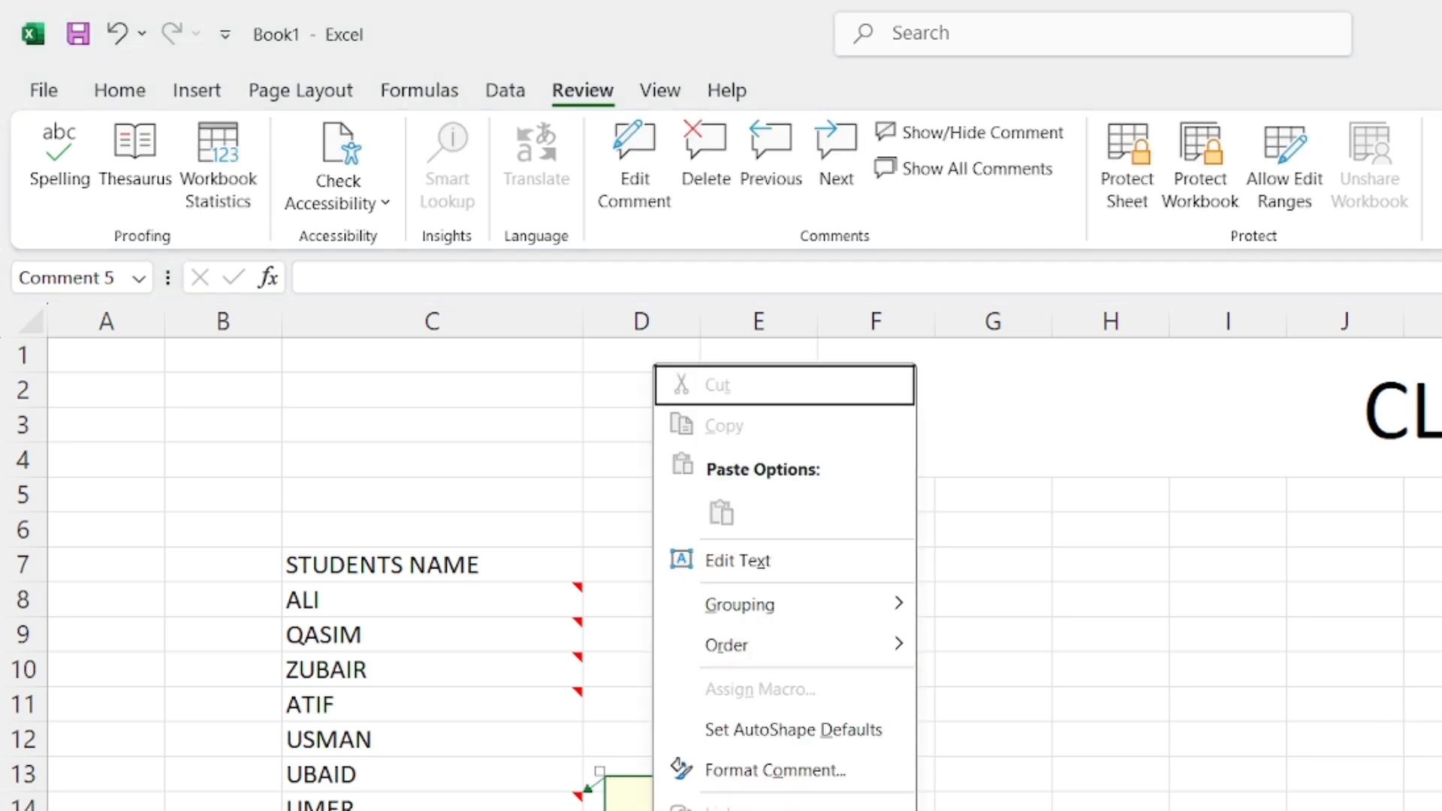
left_click(773, 770)
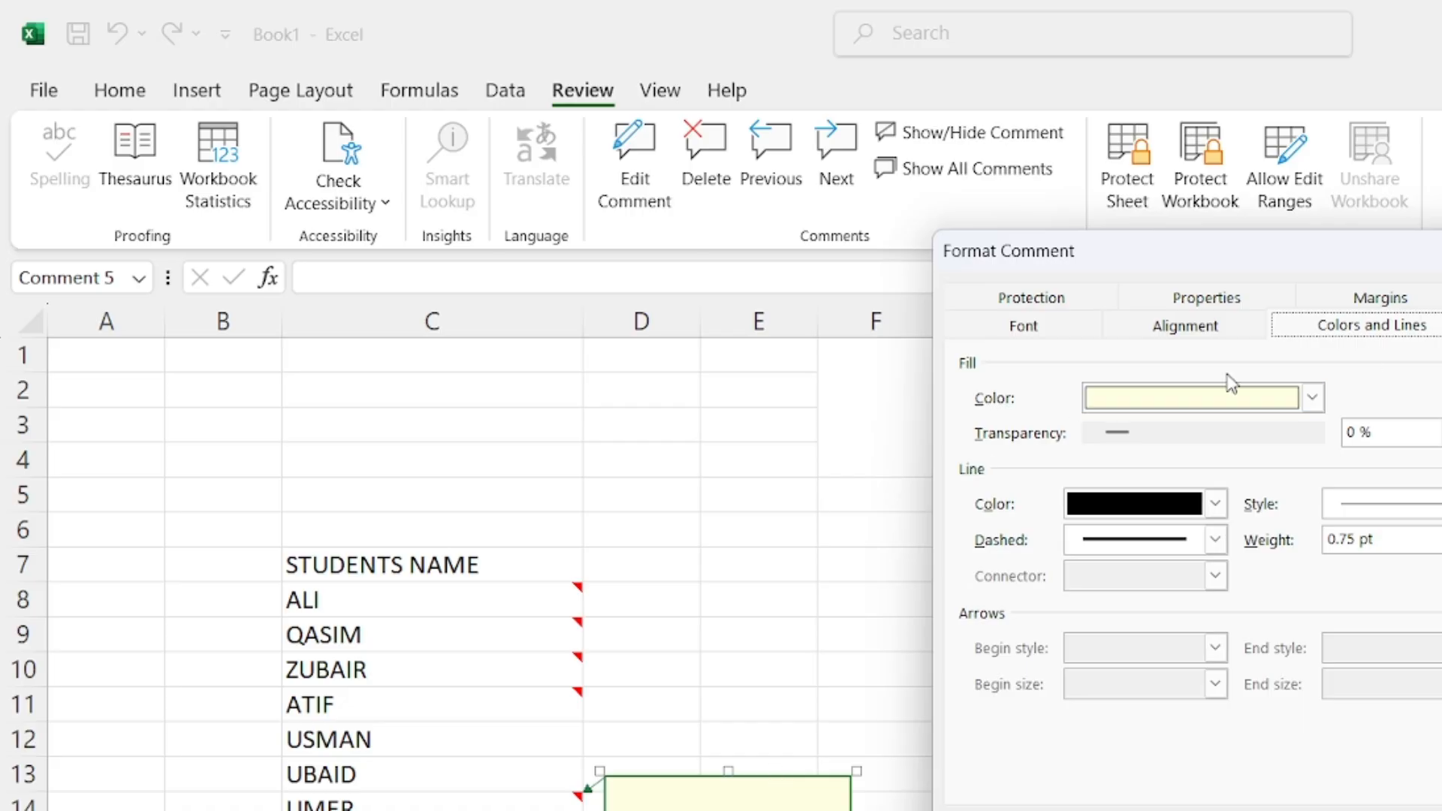
left_click(1273, 398)
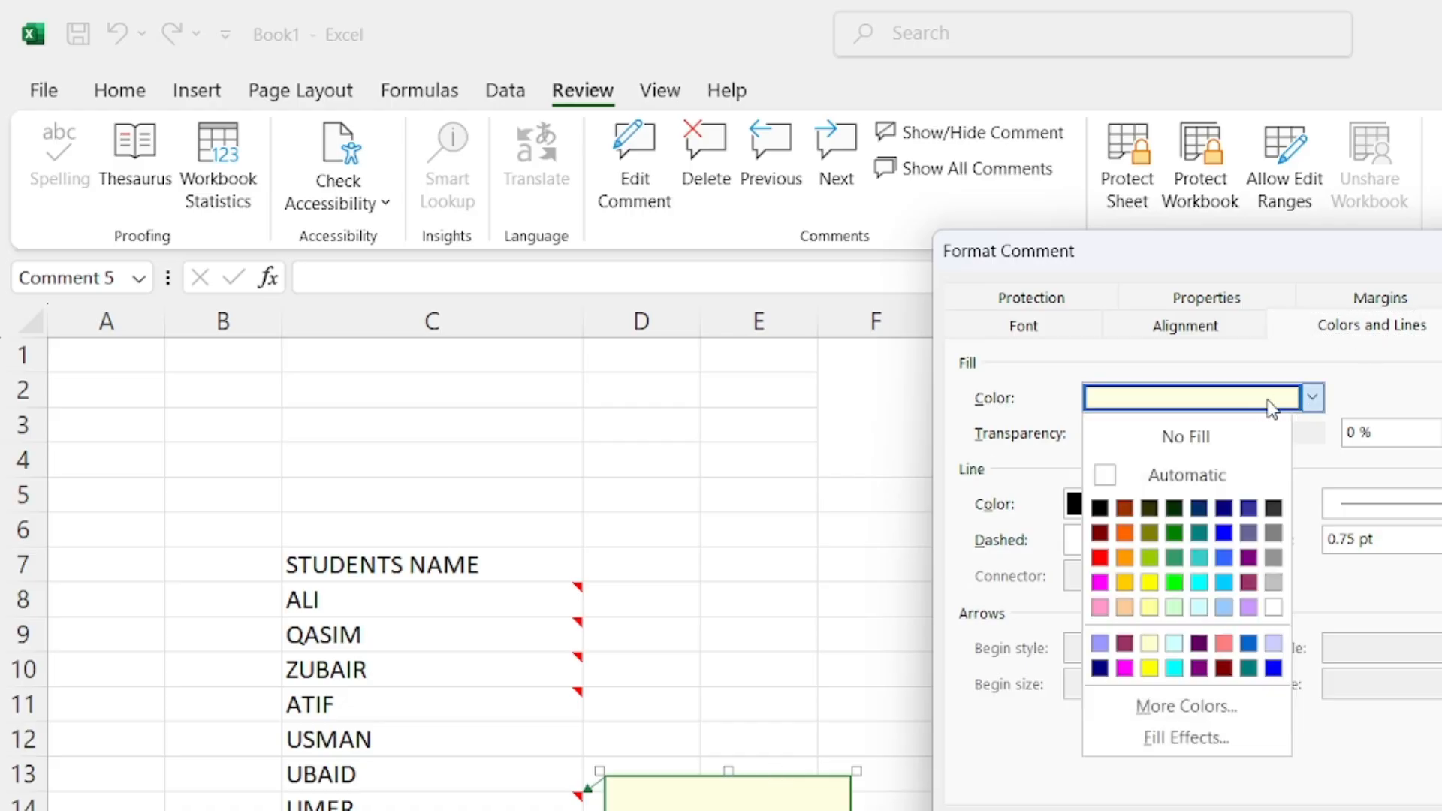
left_click(1193, 739)
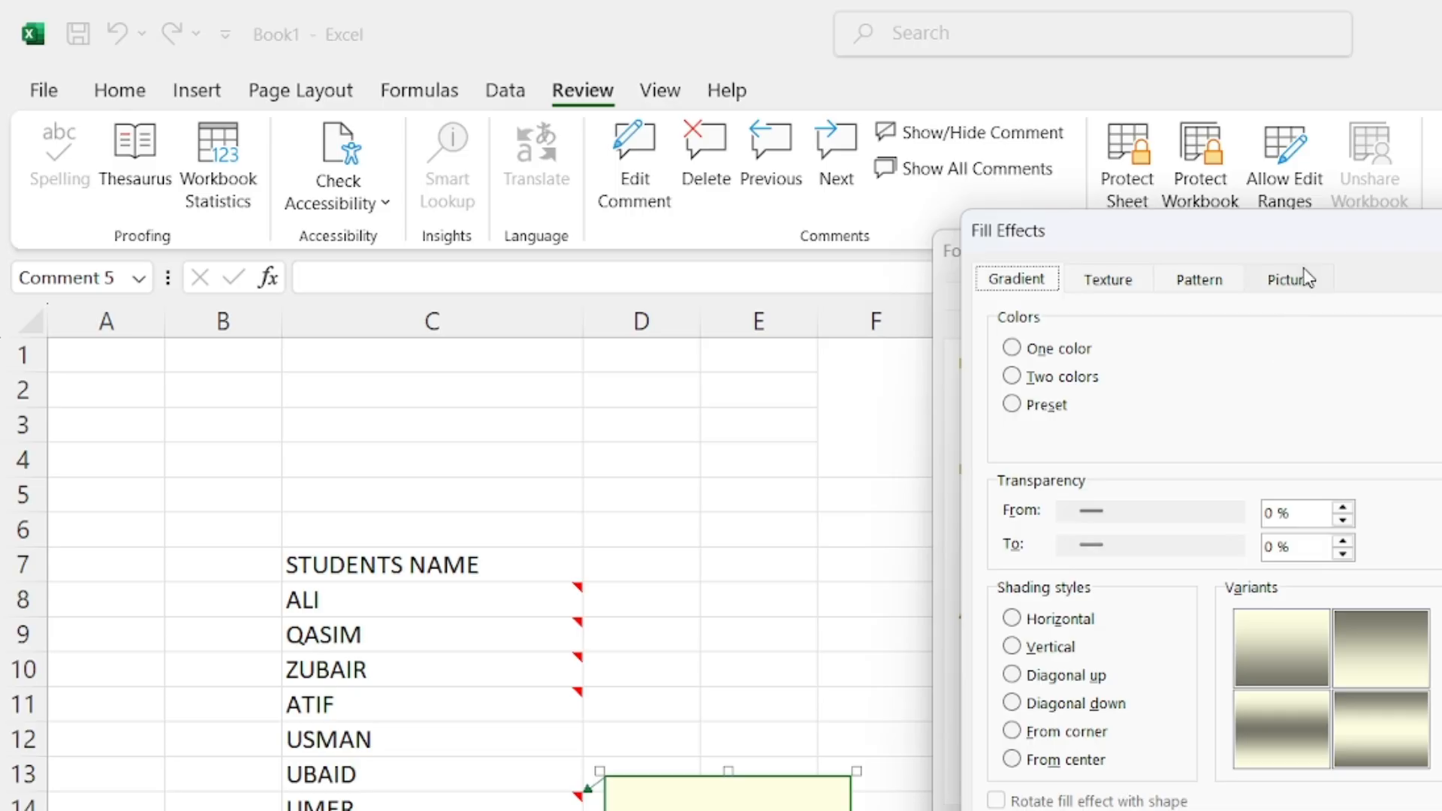
left_click(1291, 279)
left_click(1412, 637)
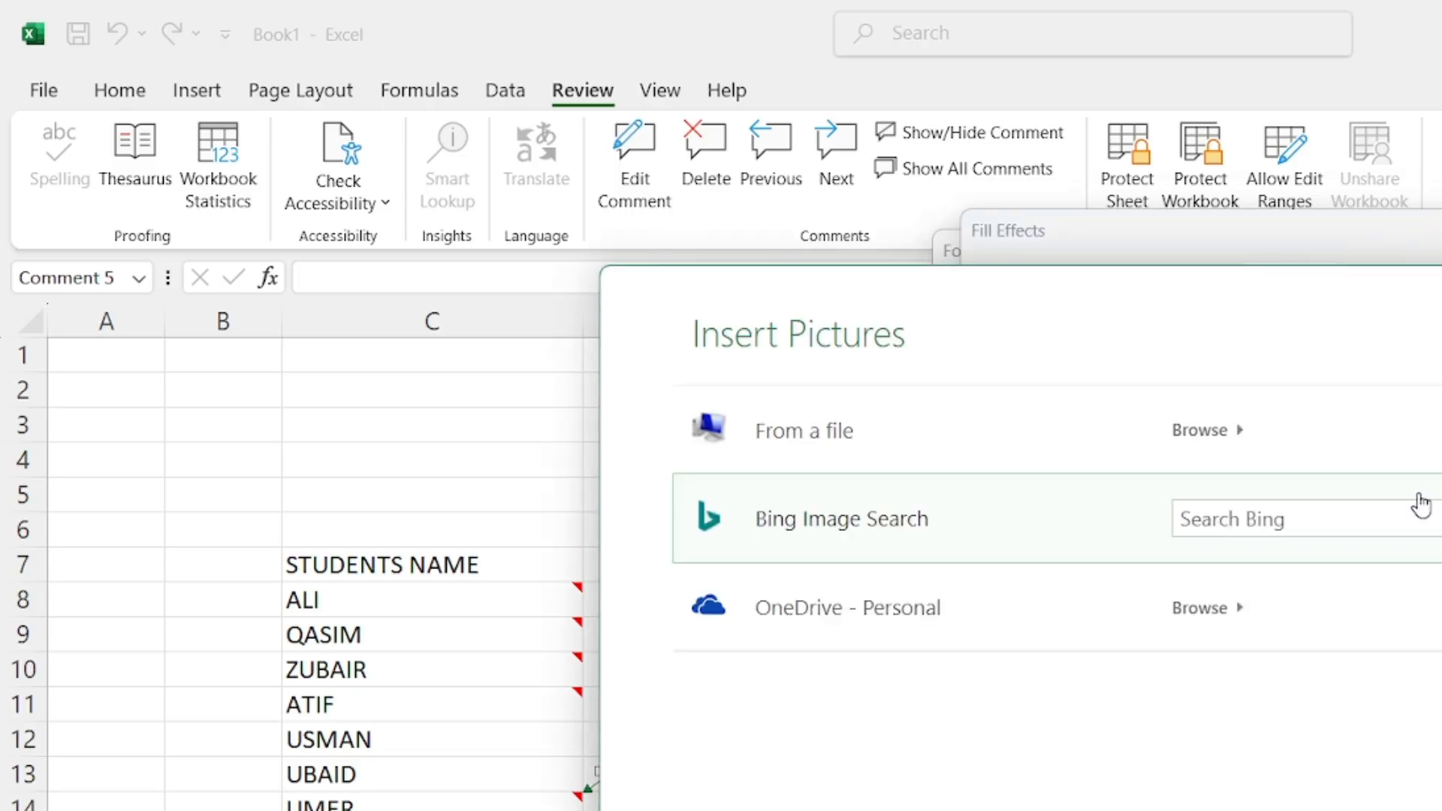
left_click(1232, 431)
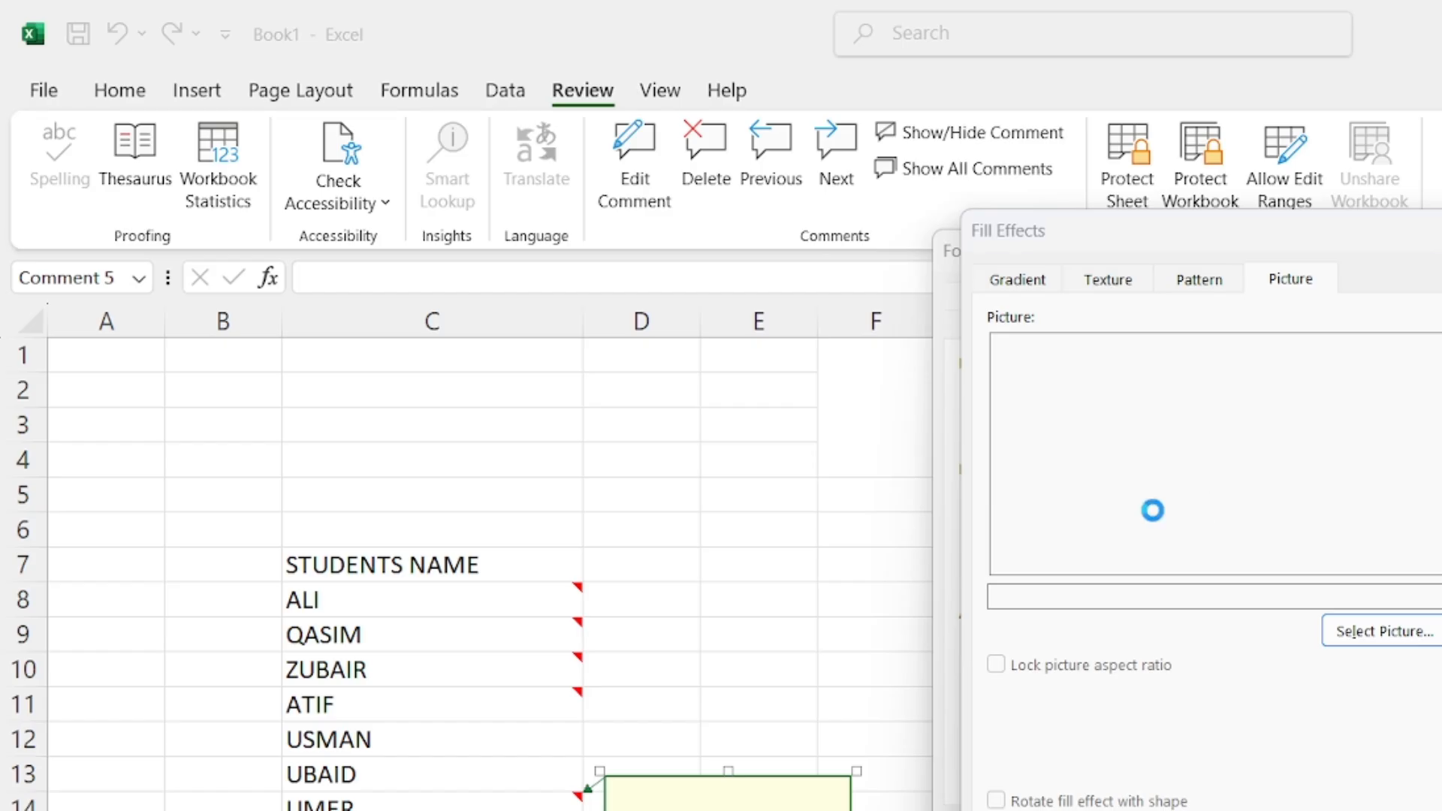
left_click(1291, 510)
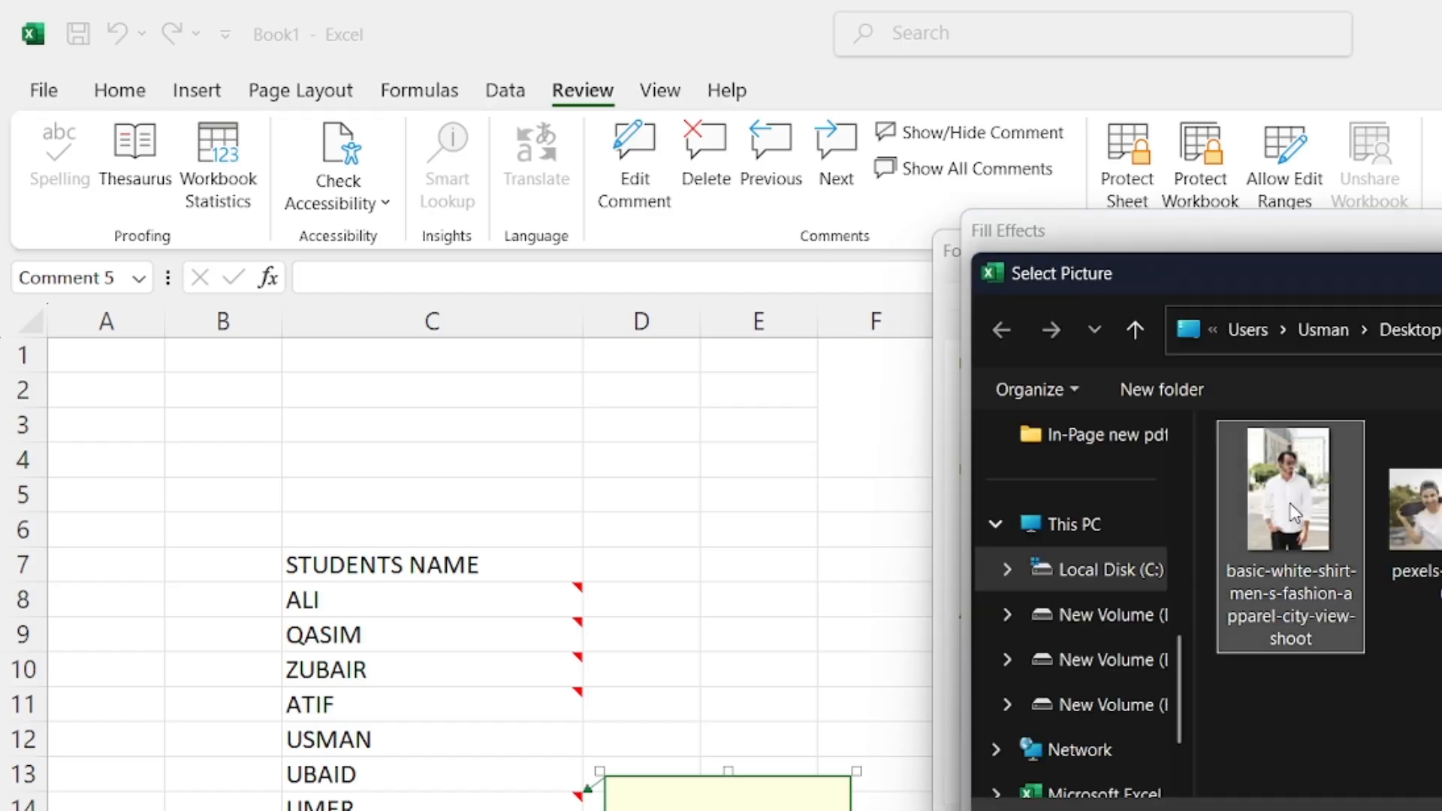
left_click(1186, 808)
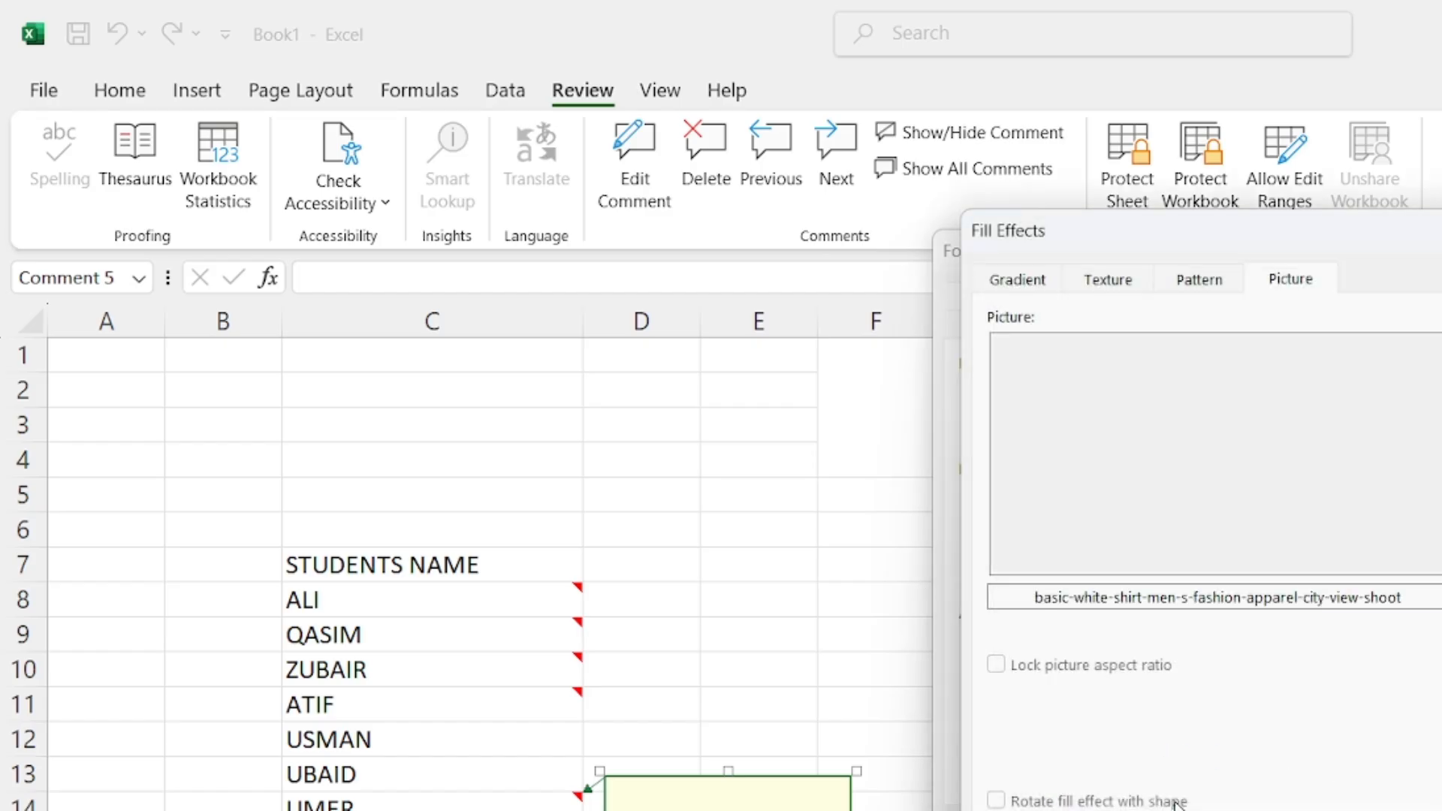
Tick Lock picture aspect ratio and apply the photo fill
left_click(1177, 802)
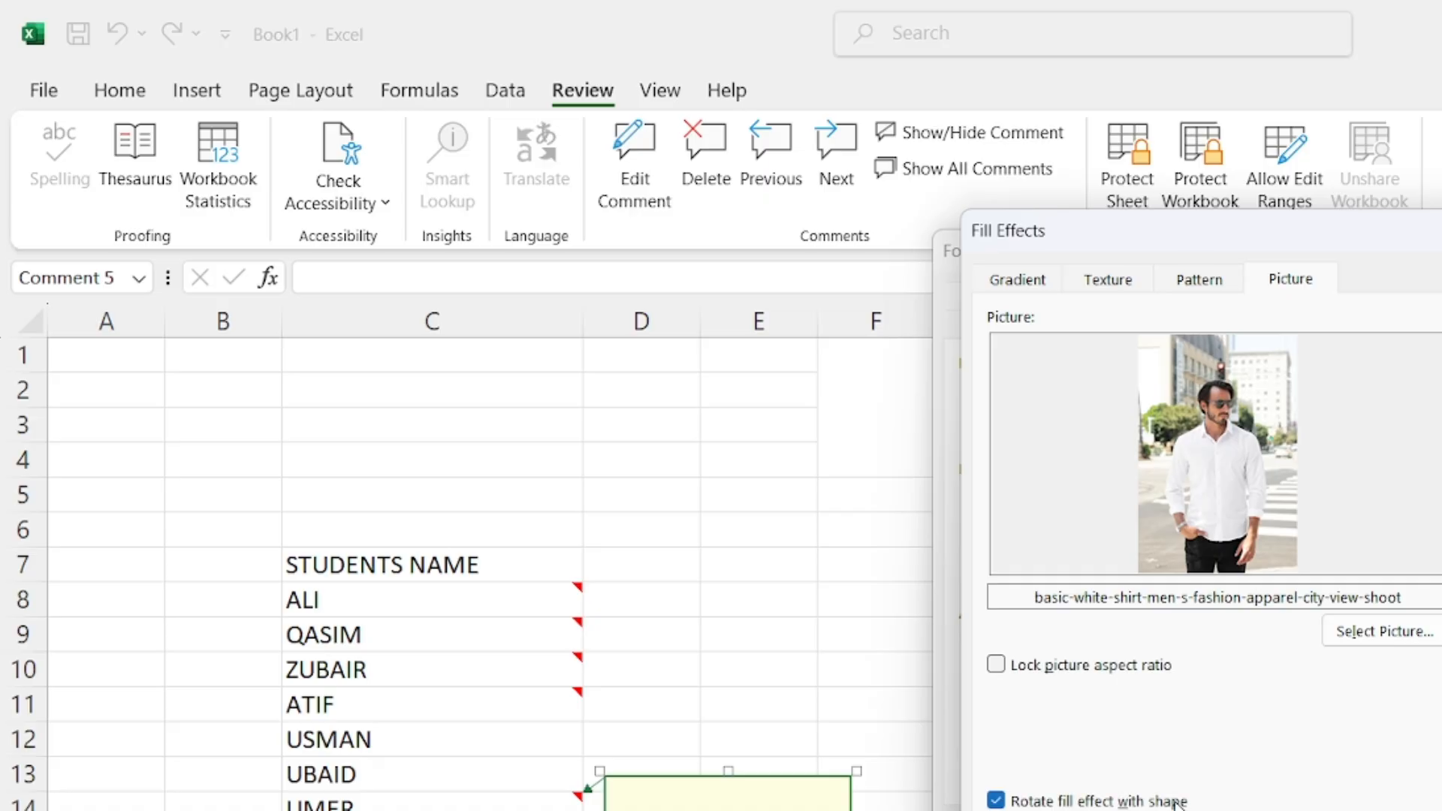
left_click(1071, 671)
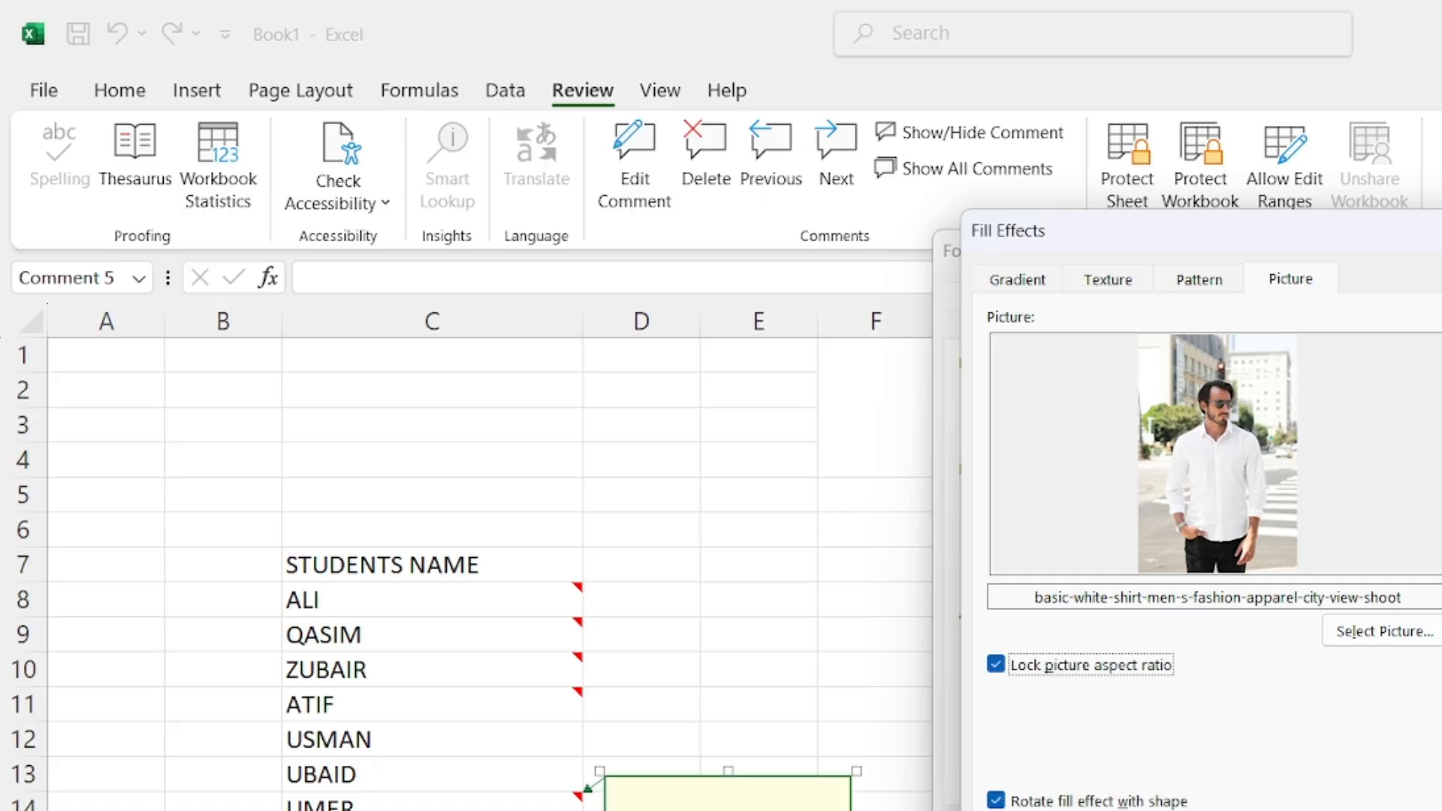
key("Return")
key("Return")
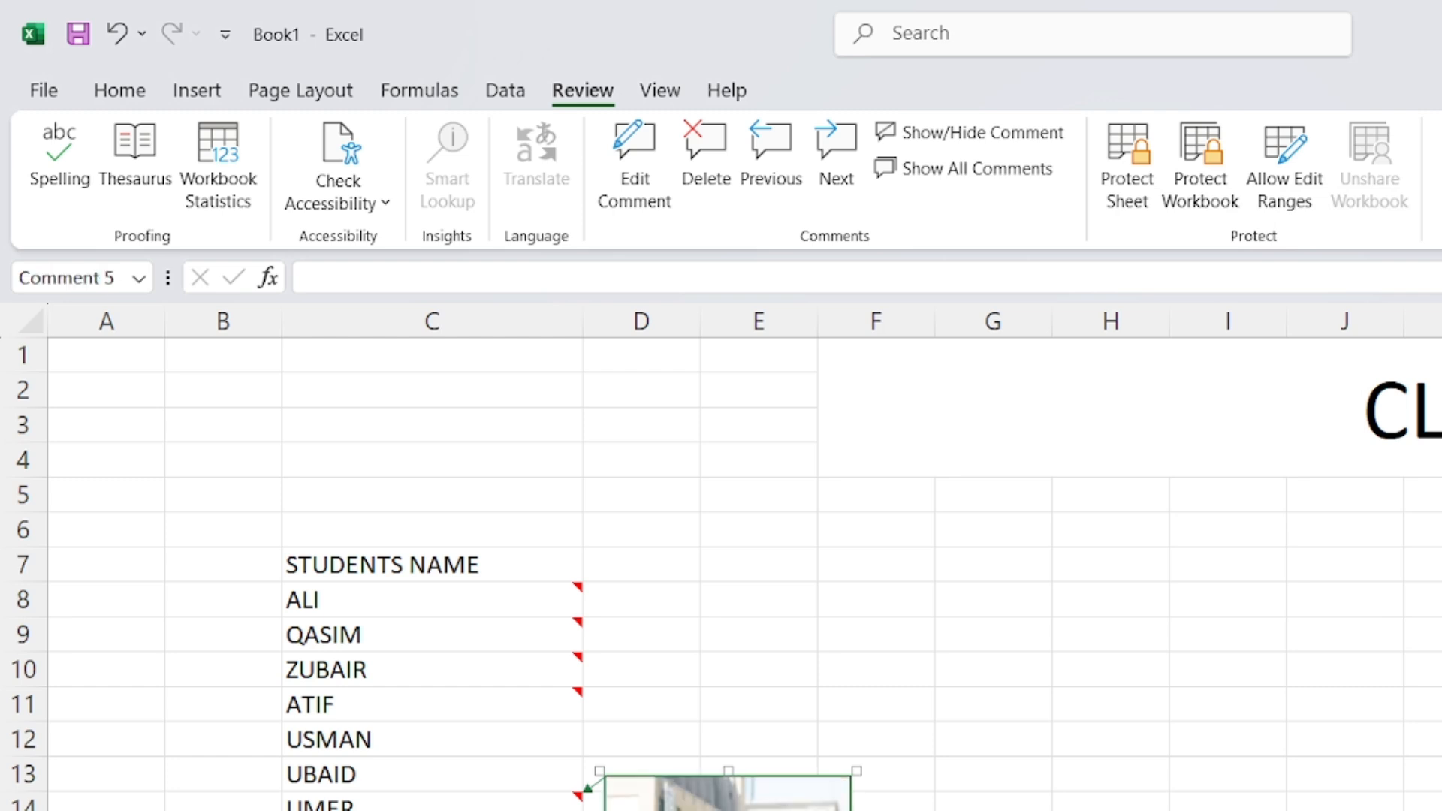
scroll(721, 571, "down", 2)
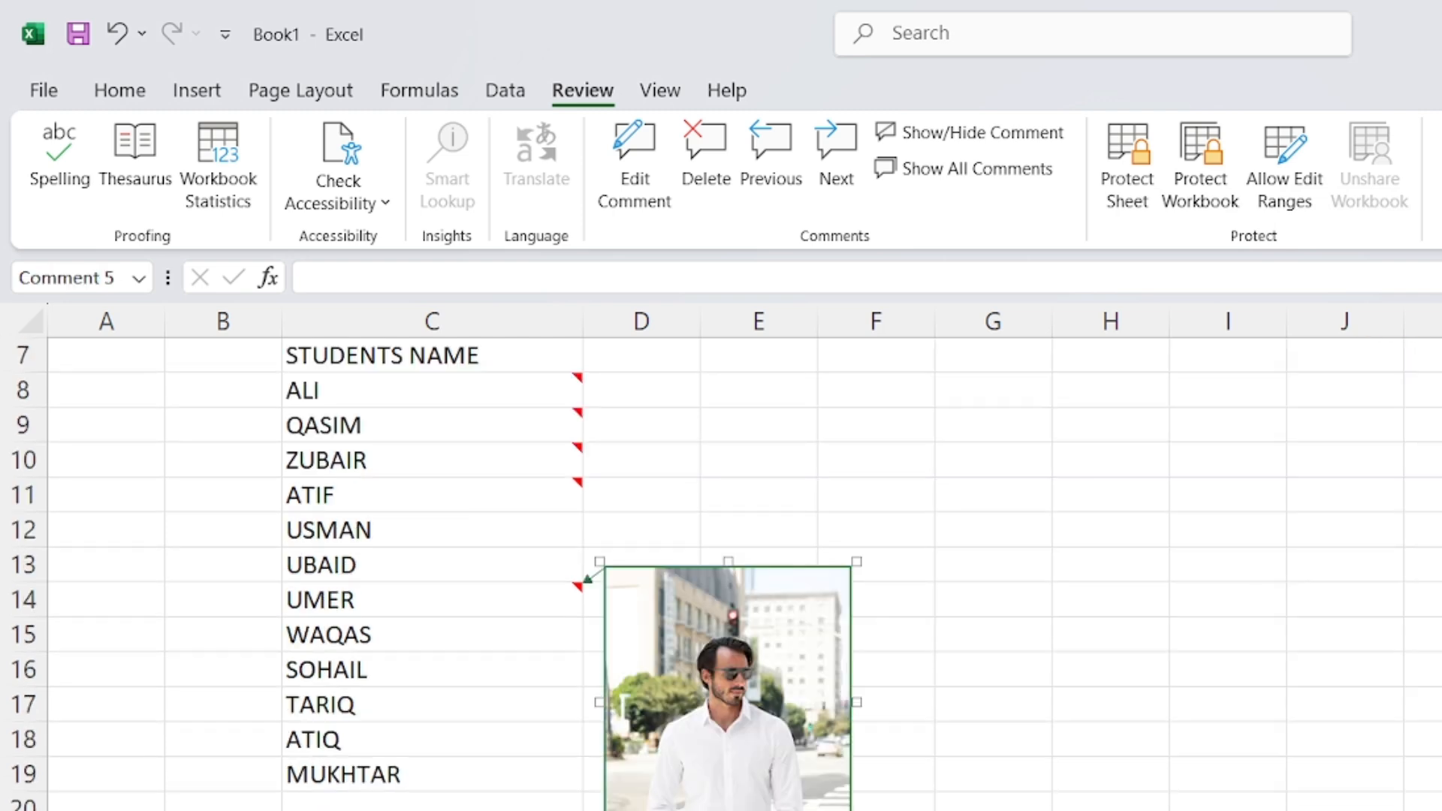
left_click(967, 802)
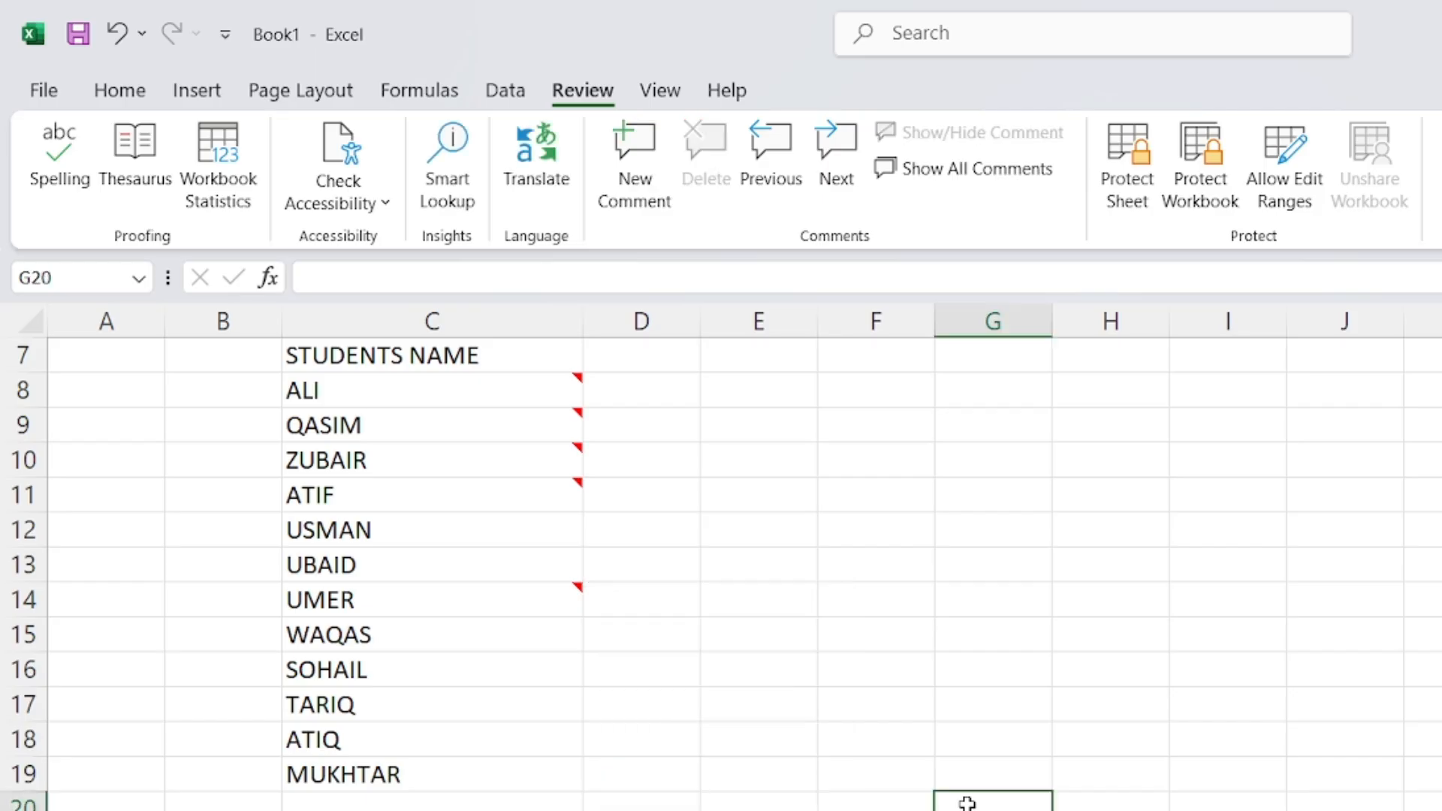
scroll(886, 734, "up", 1)
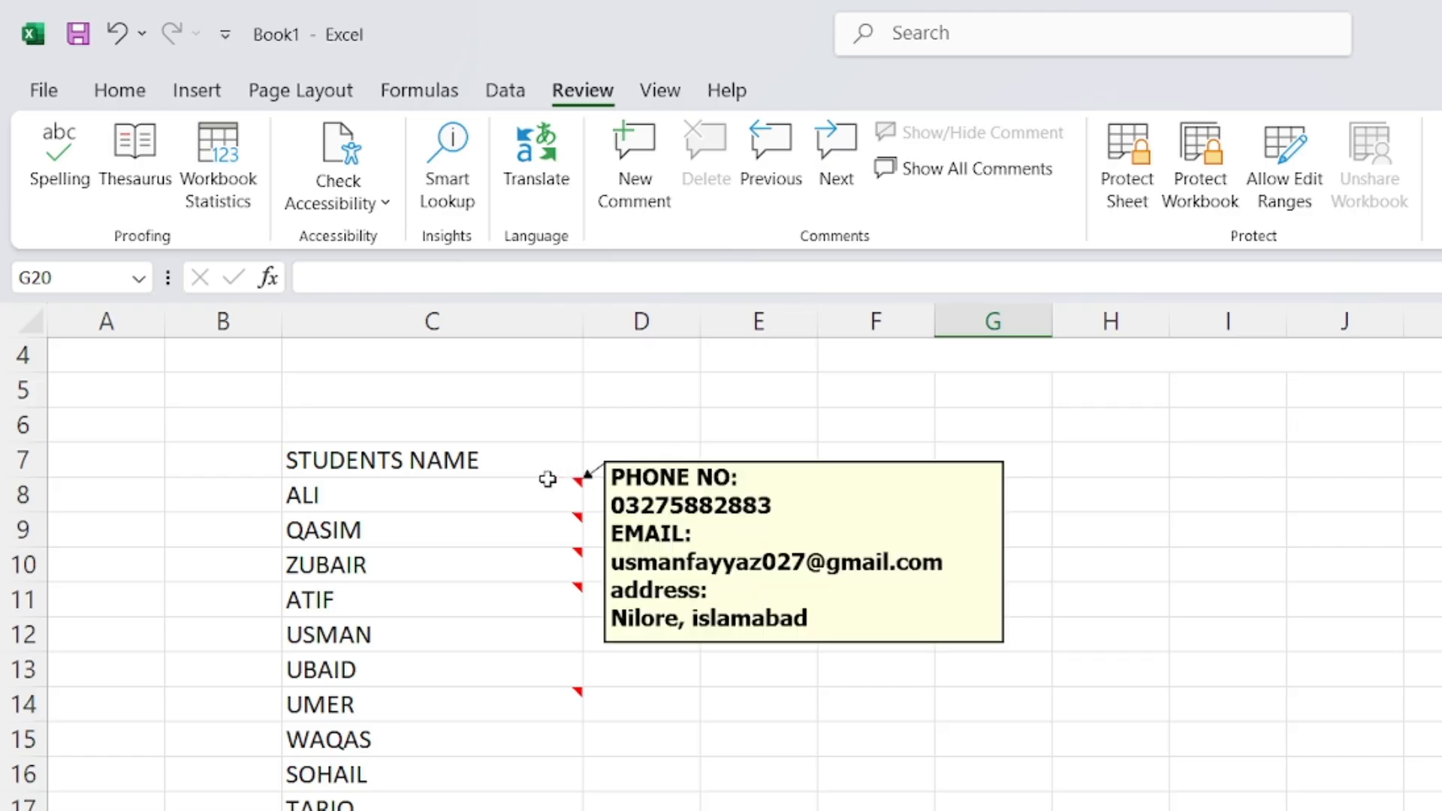
mouse_move(543, 531)
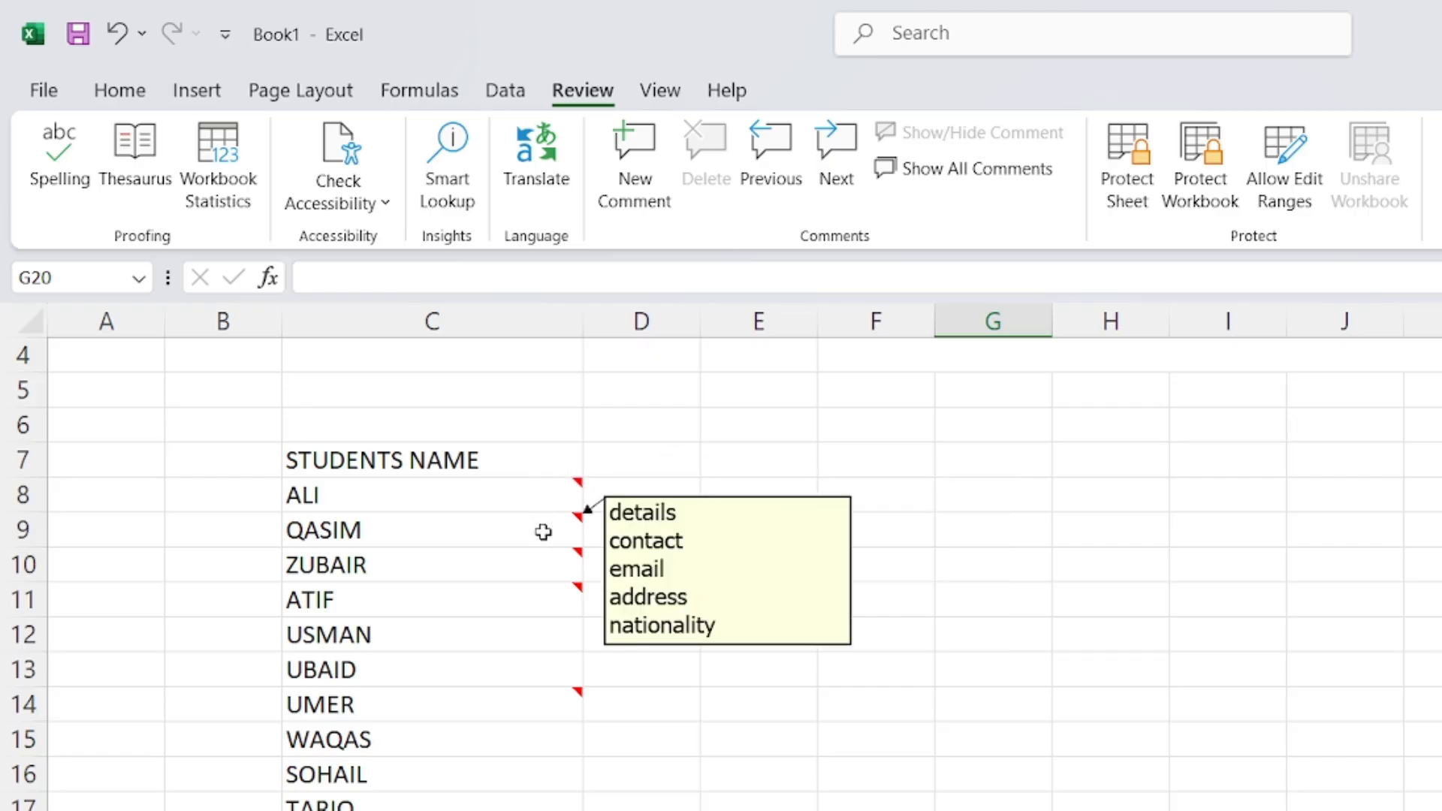
mouse_move(542, 557)
mouse_move(540, 609)
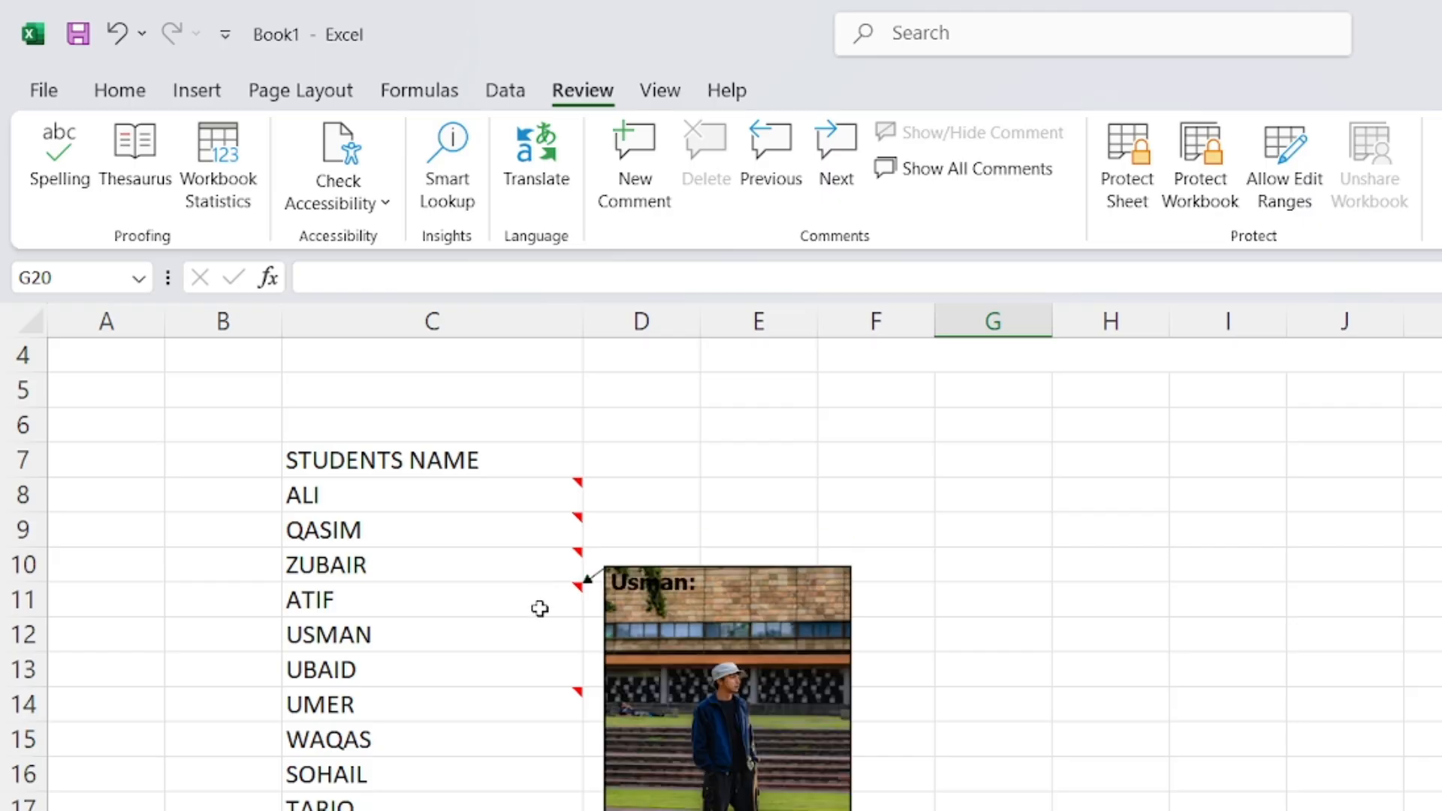
mouse_move(540, 698)
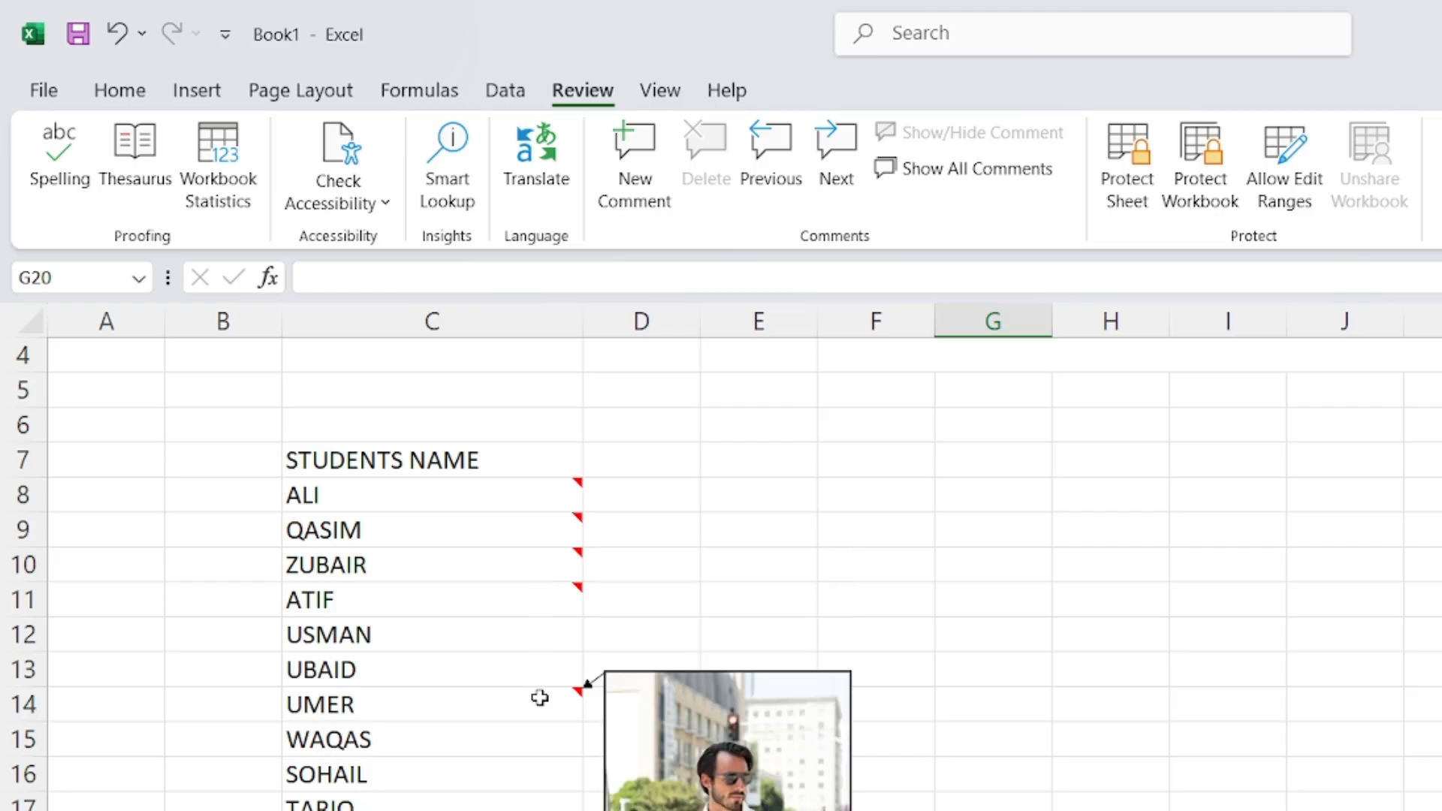
left_click(532, 728)
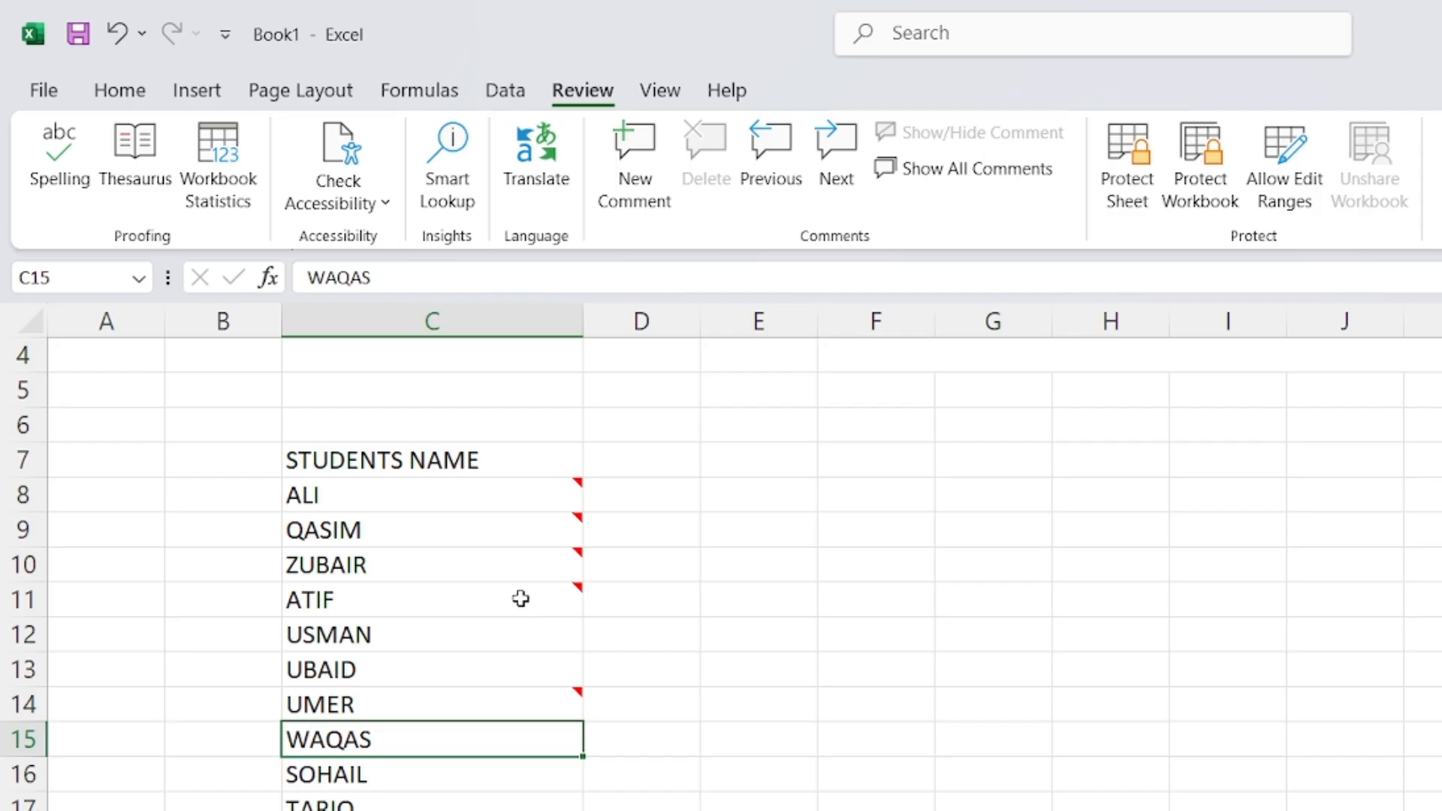
mouse_move(521, 598)
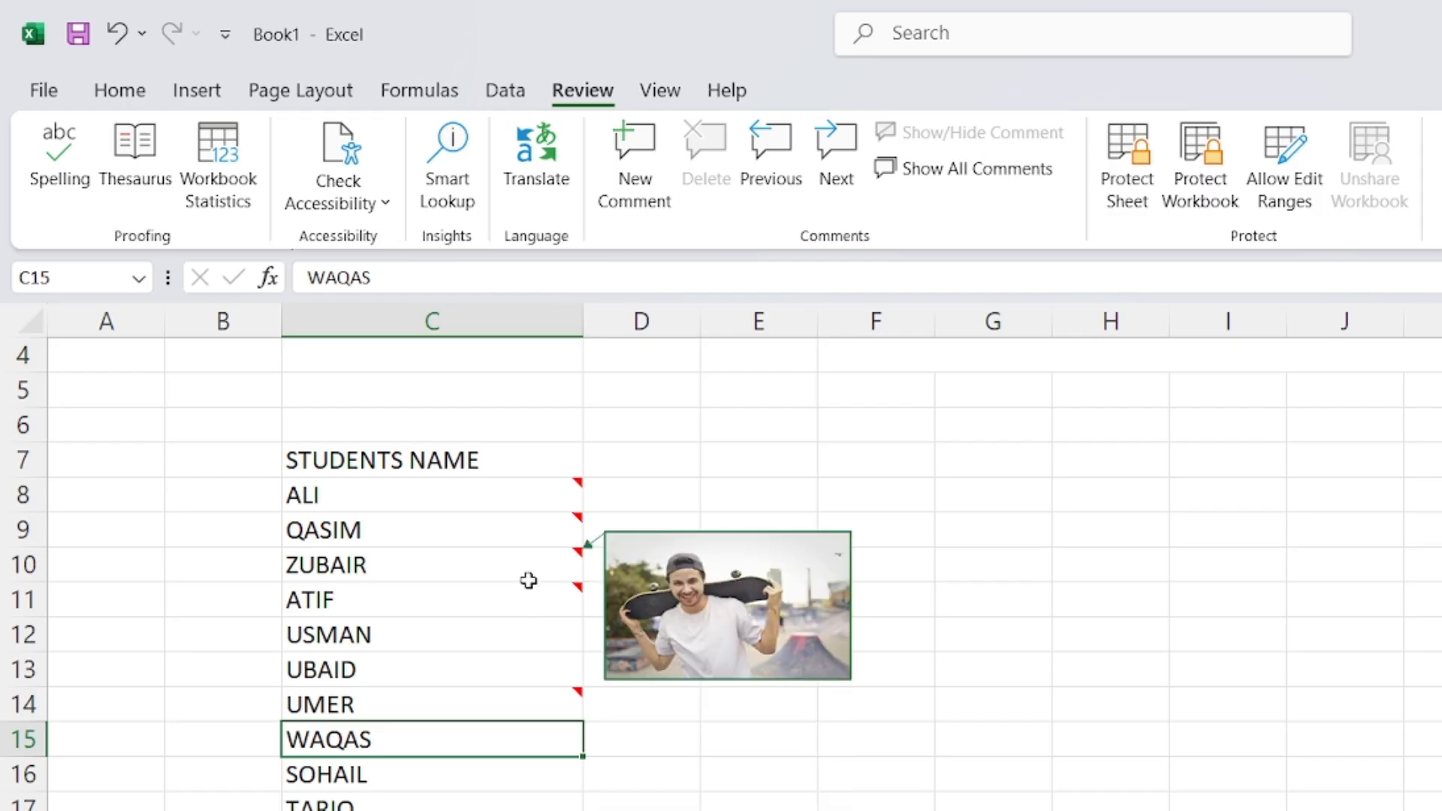
left_click(528, 575)
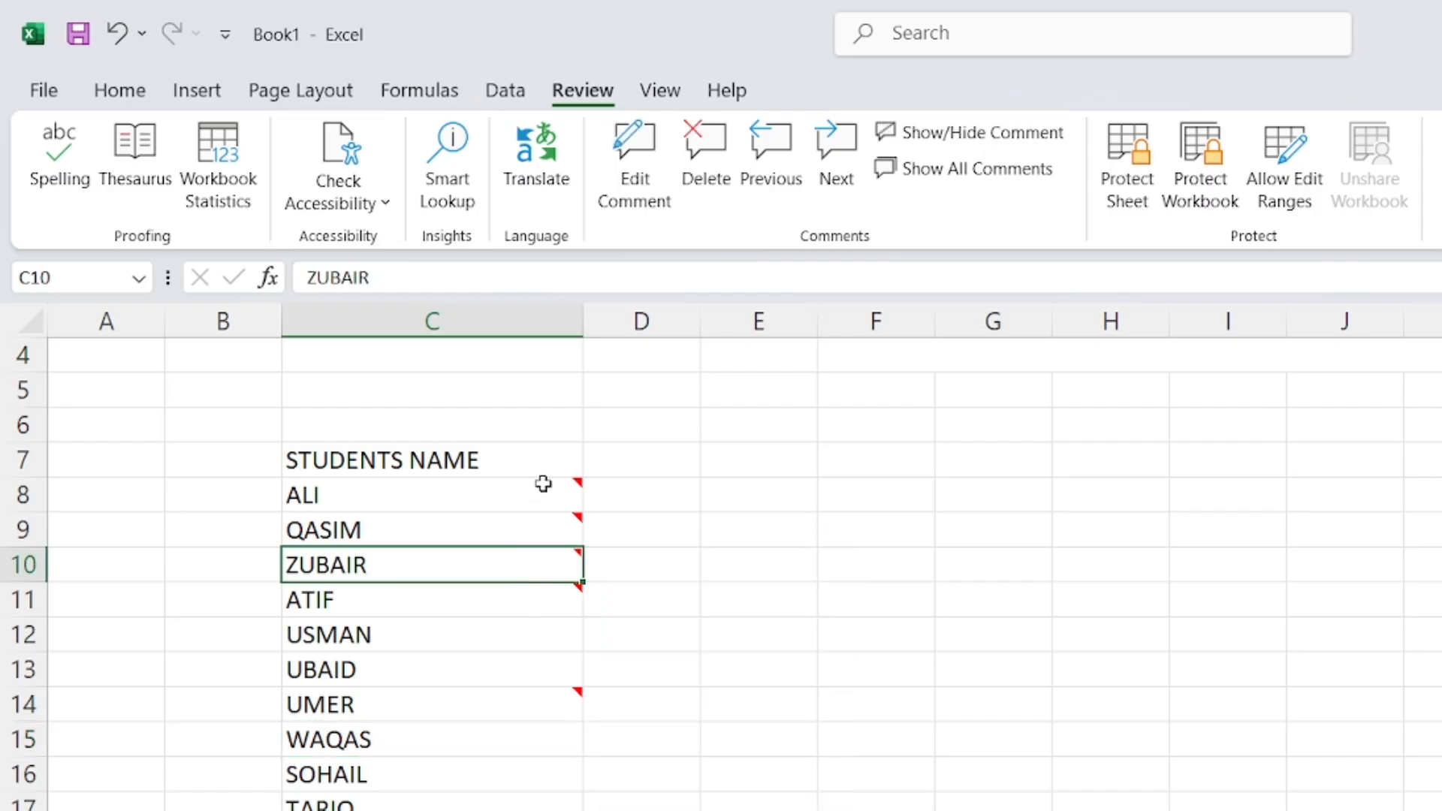
left_click(656, 197)
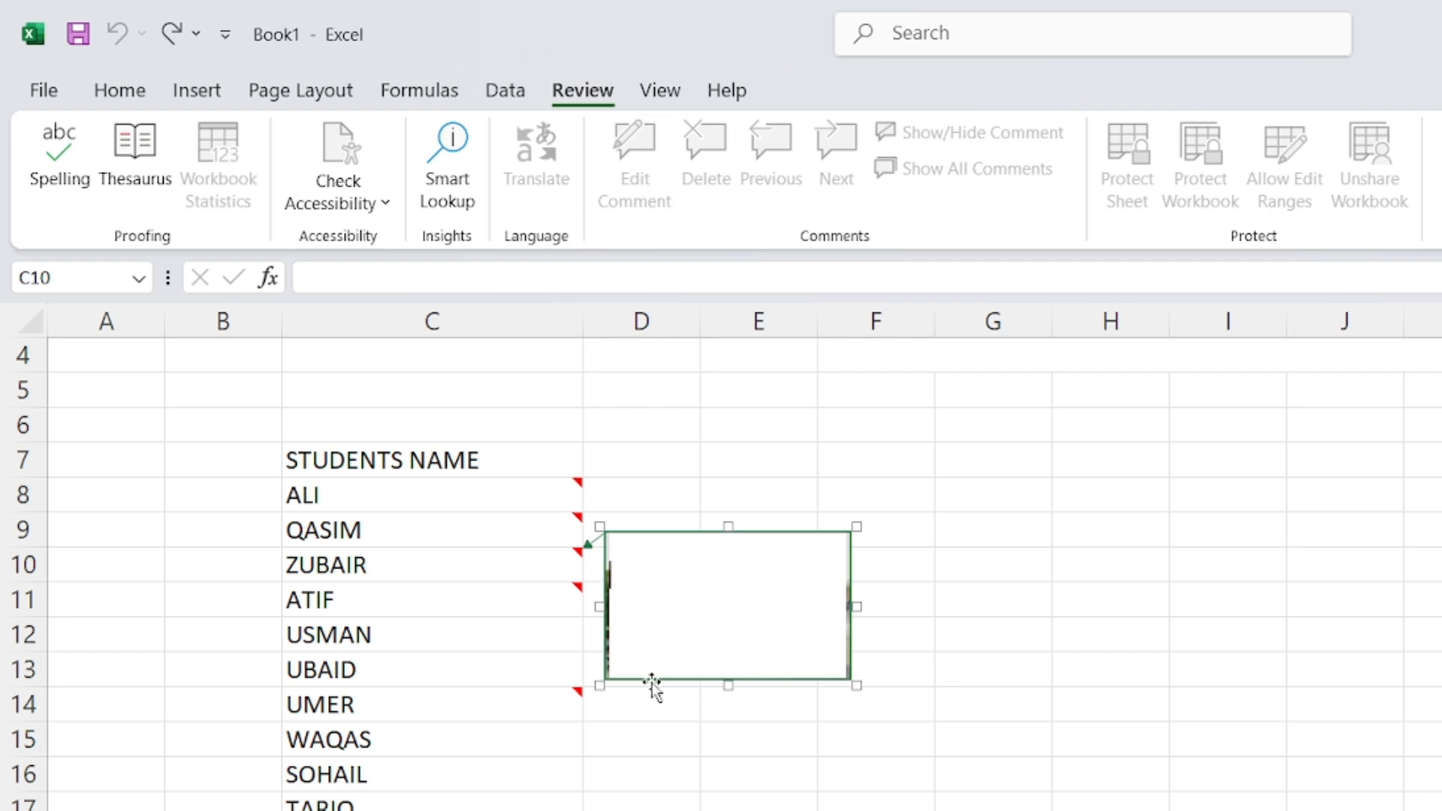
left_click(1049, 609)
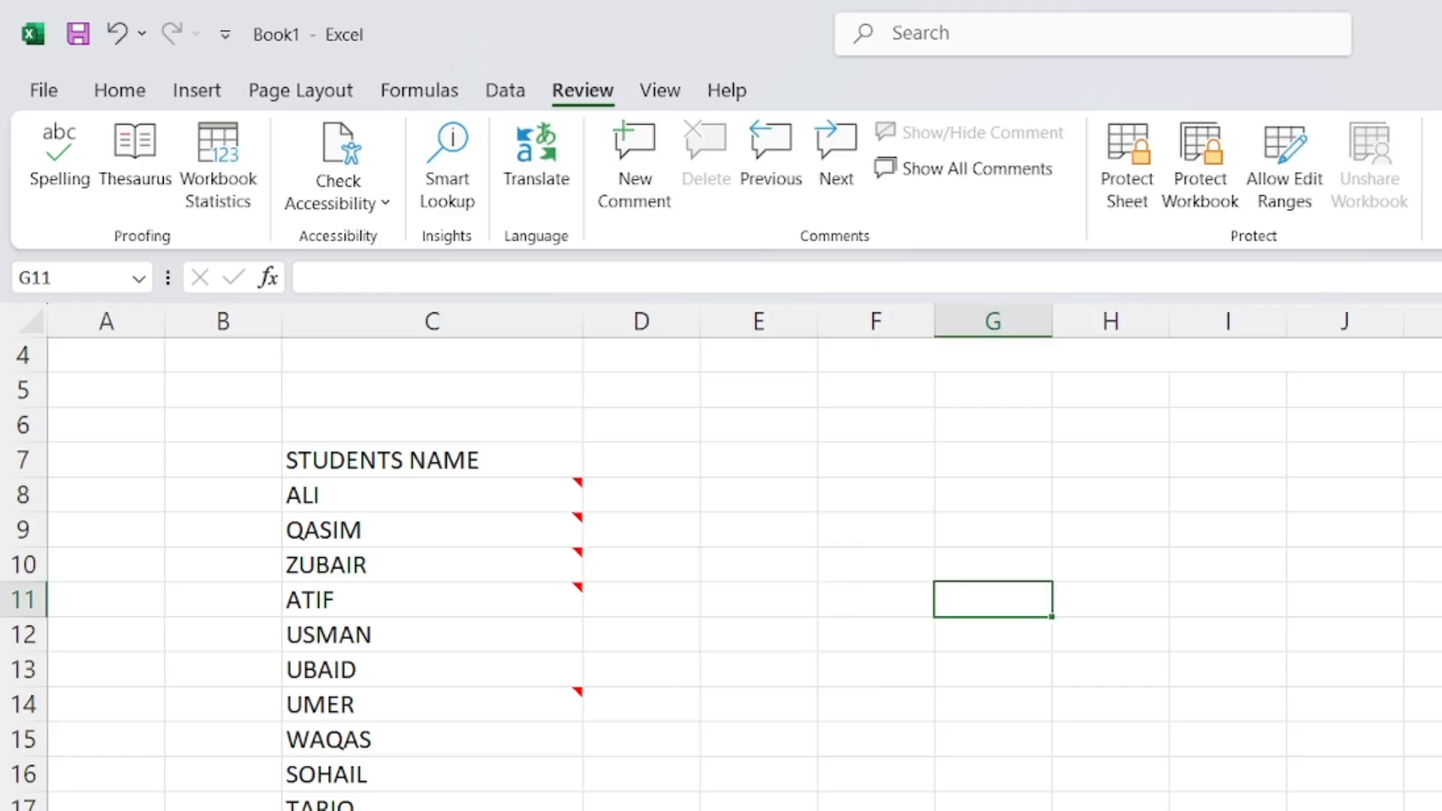
key("alt+Tab")
left_click(536, 702)
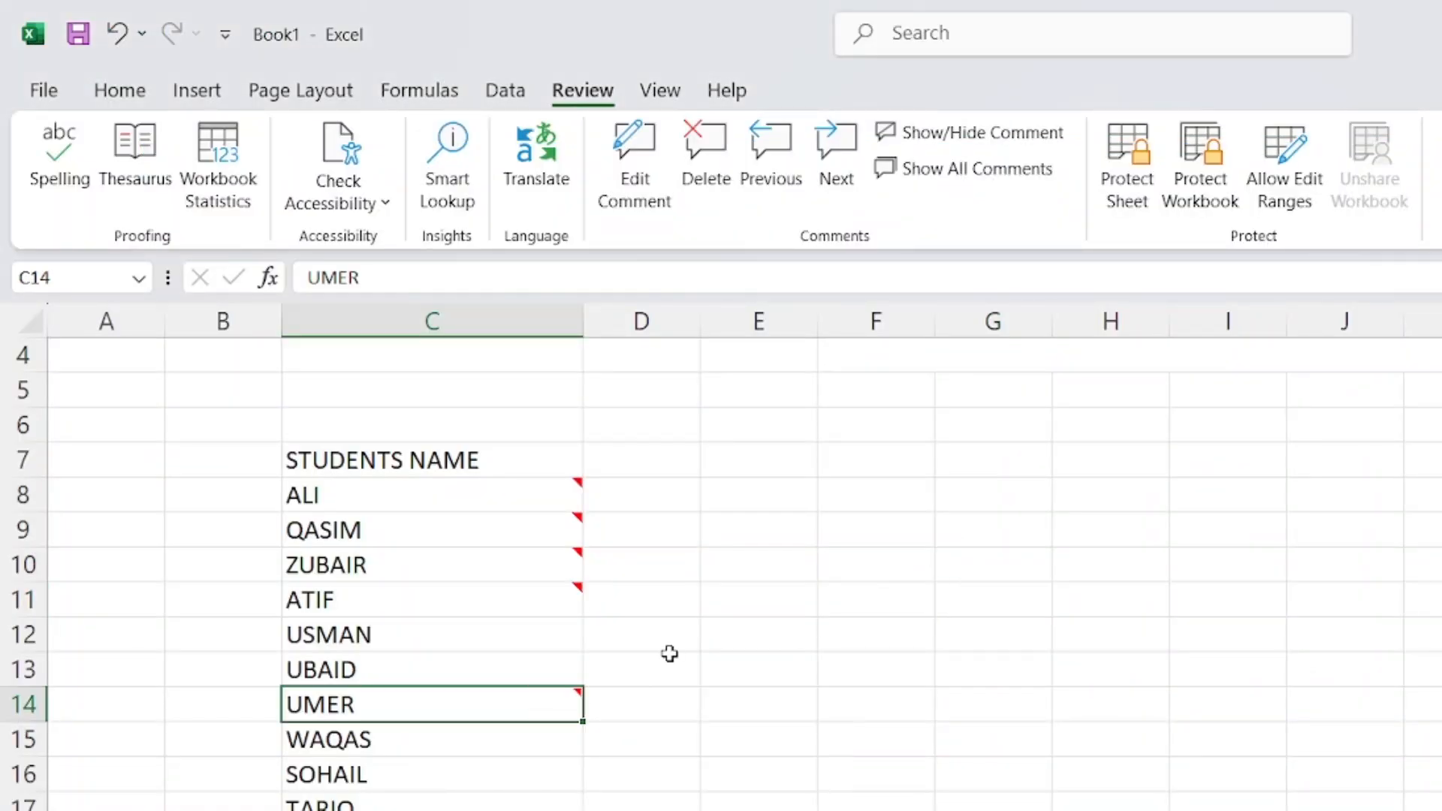
left_click(703, 693)
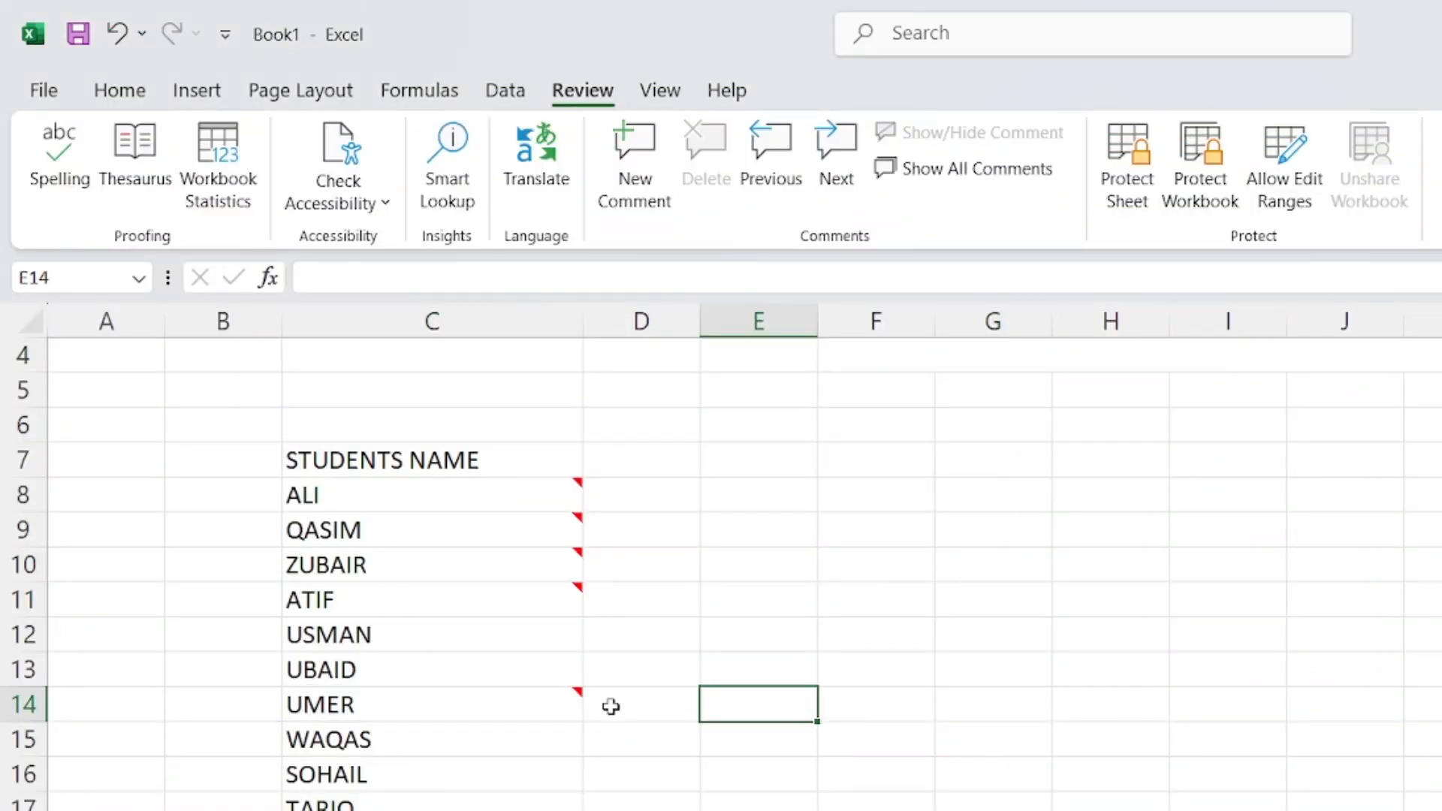
left_click(525, 730)
left_click(552, 703)
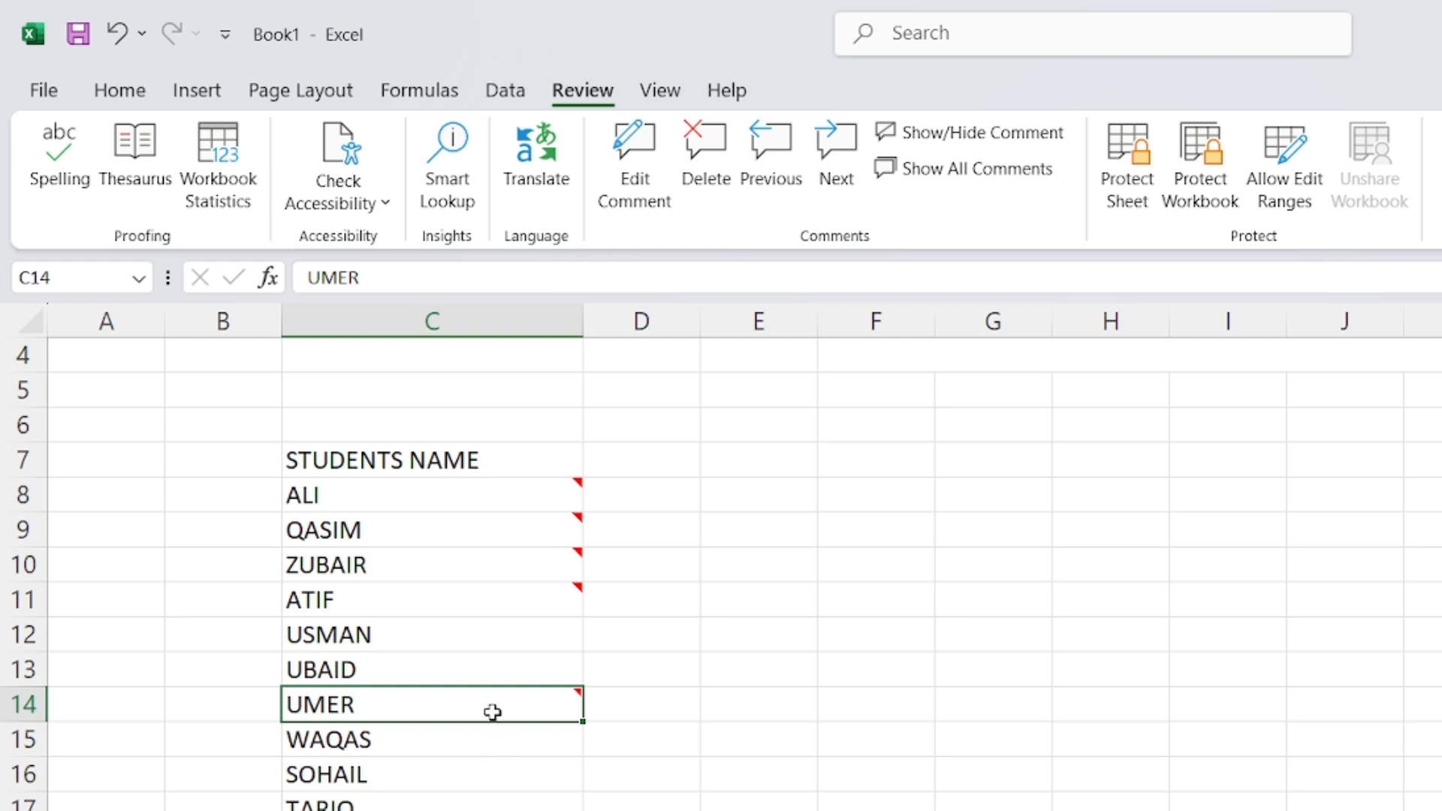
left_click(781, 161)
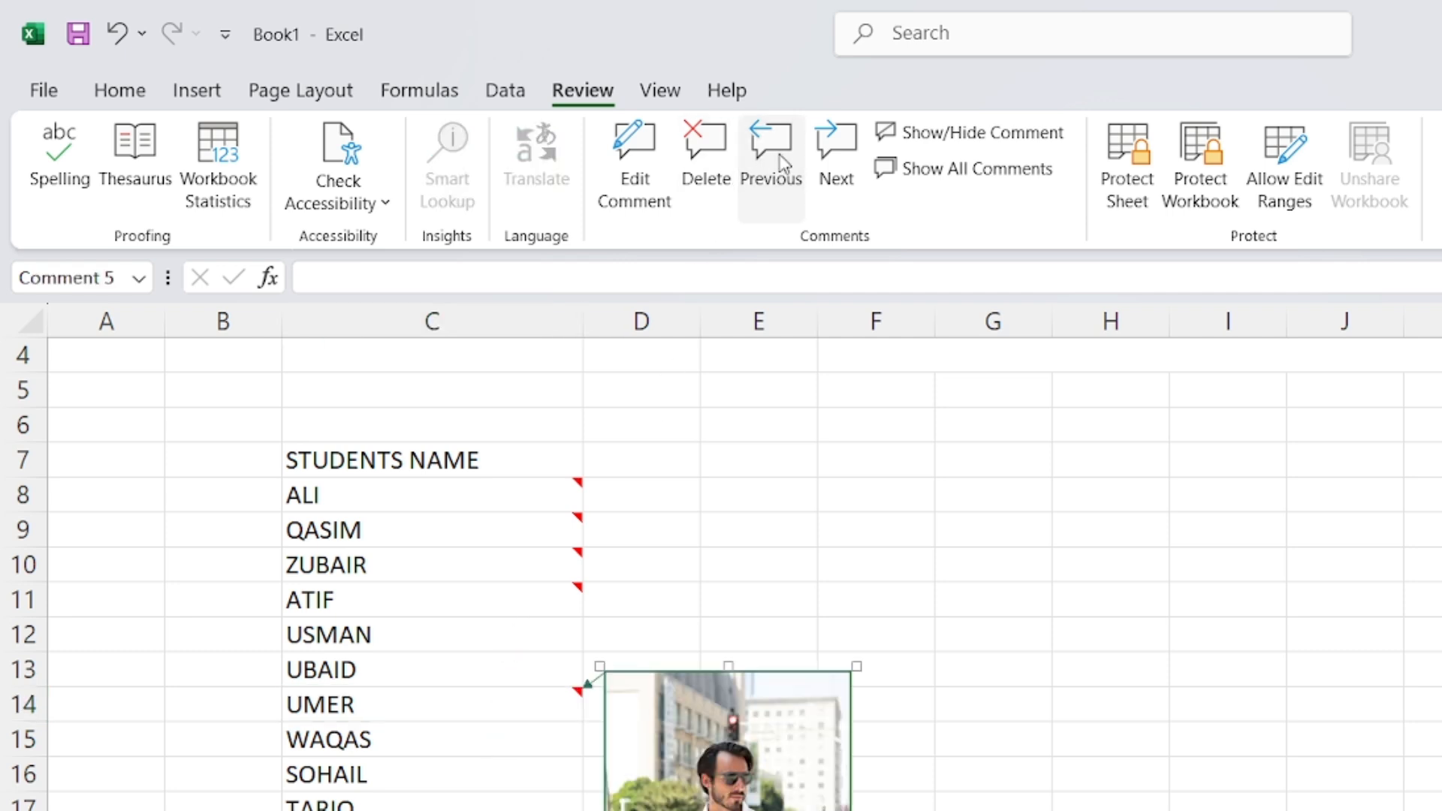
left_click(781, 162)
left_click(781, 162)
left_click(781, 161)
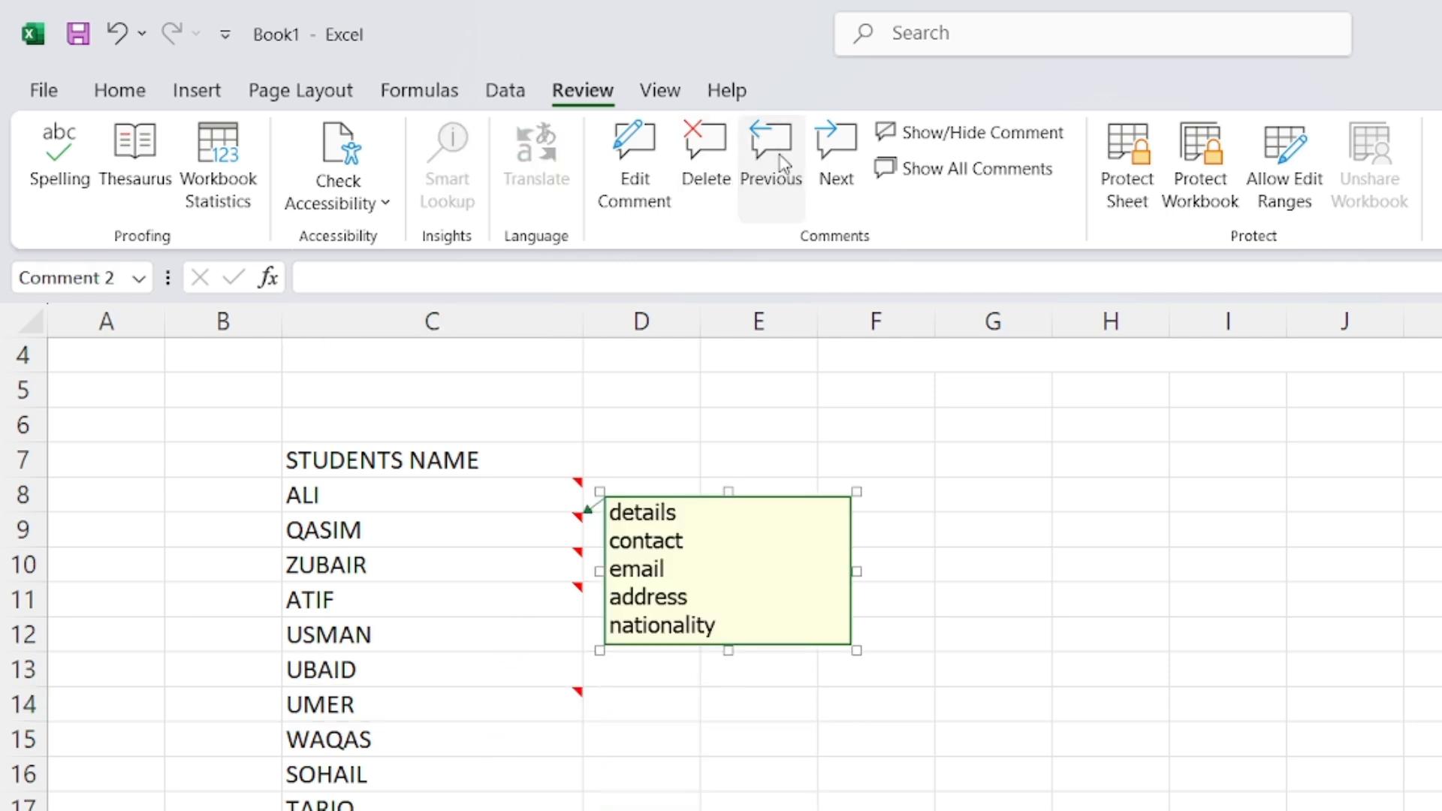
left_click(837, 160)
left_click(837, 160)
left_click(838, 159)
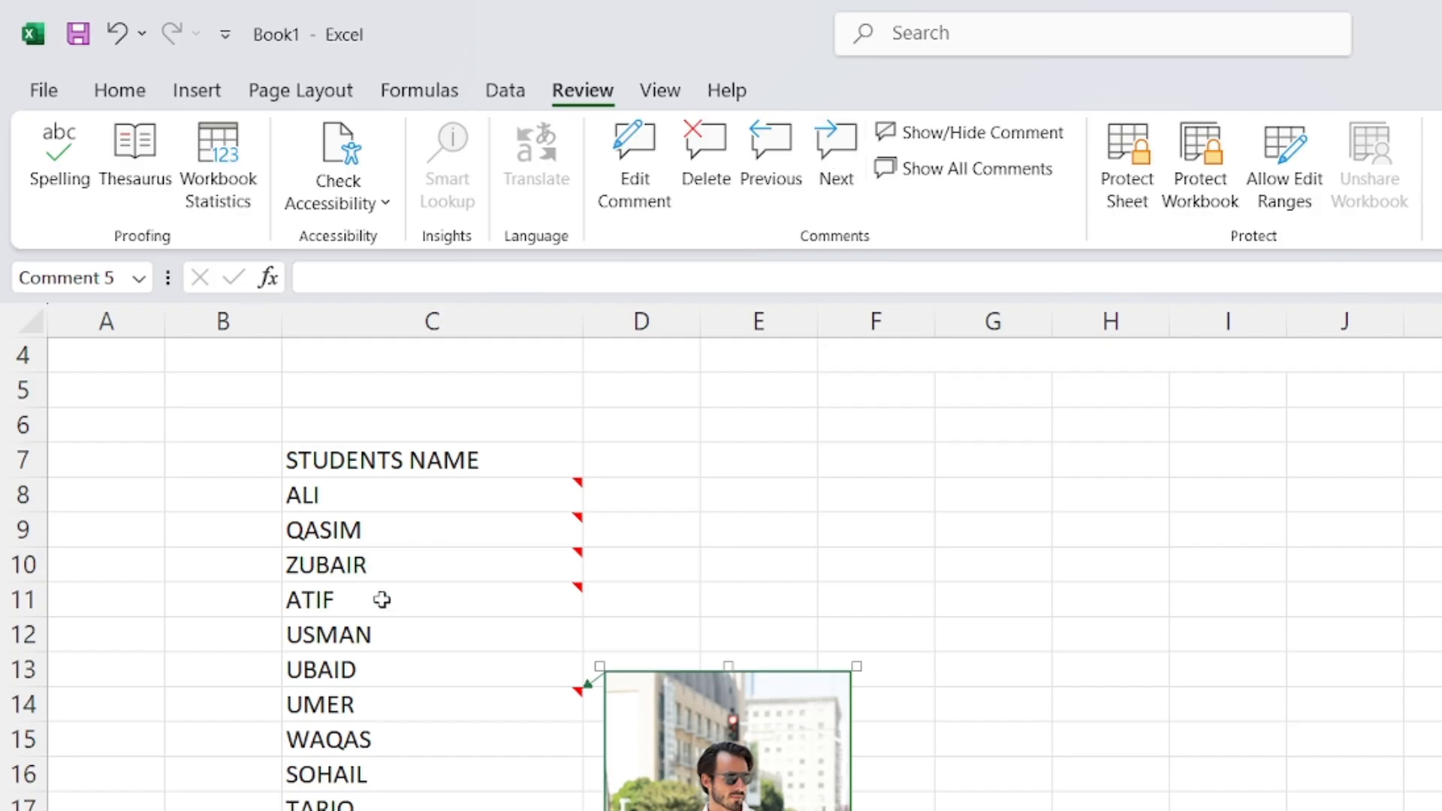
left_click(405, 680)
left_click(415, 701)
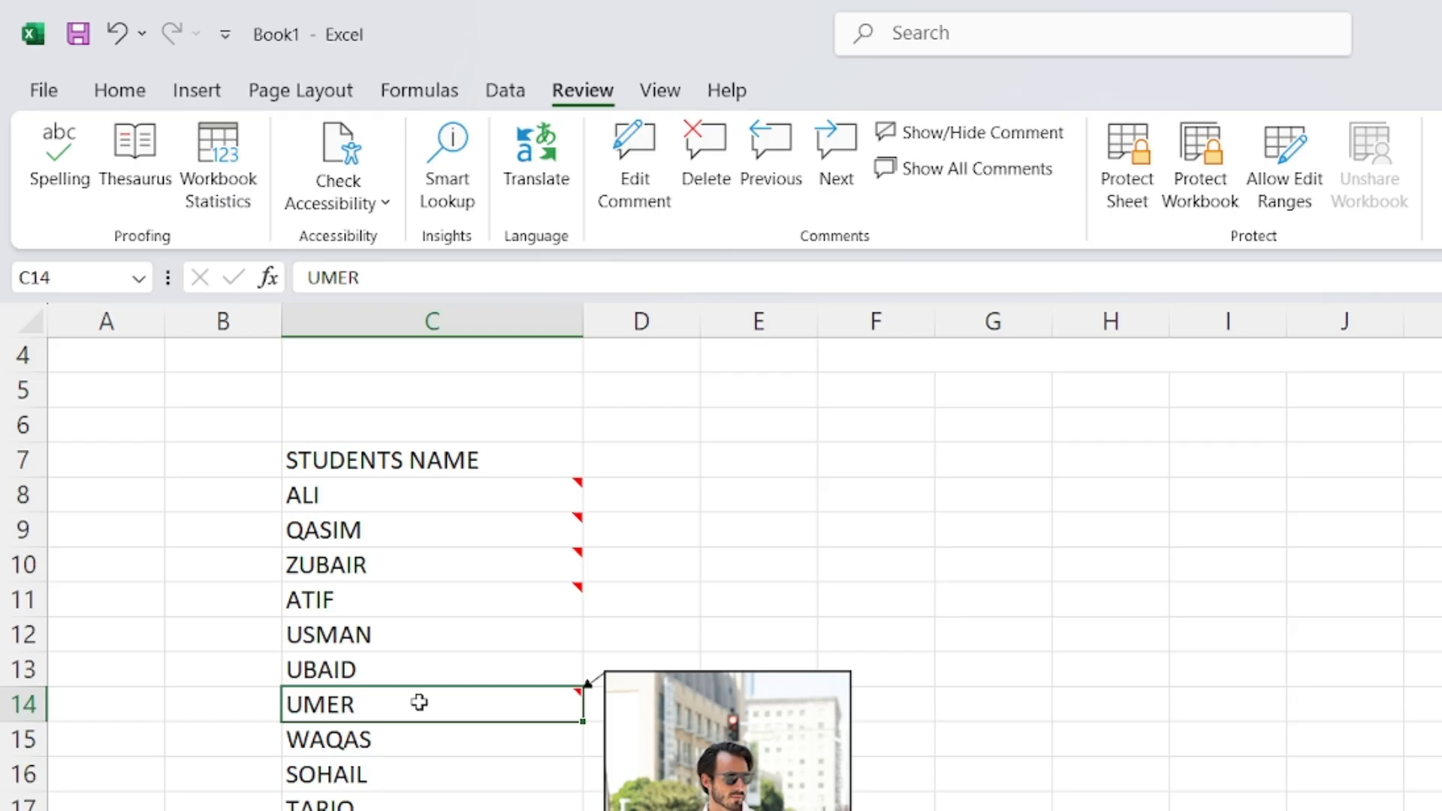
left_click(712, 556)
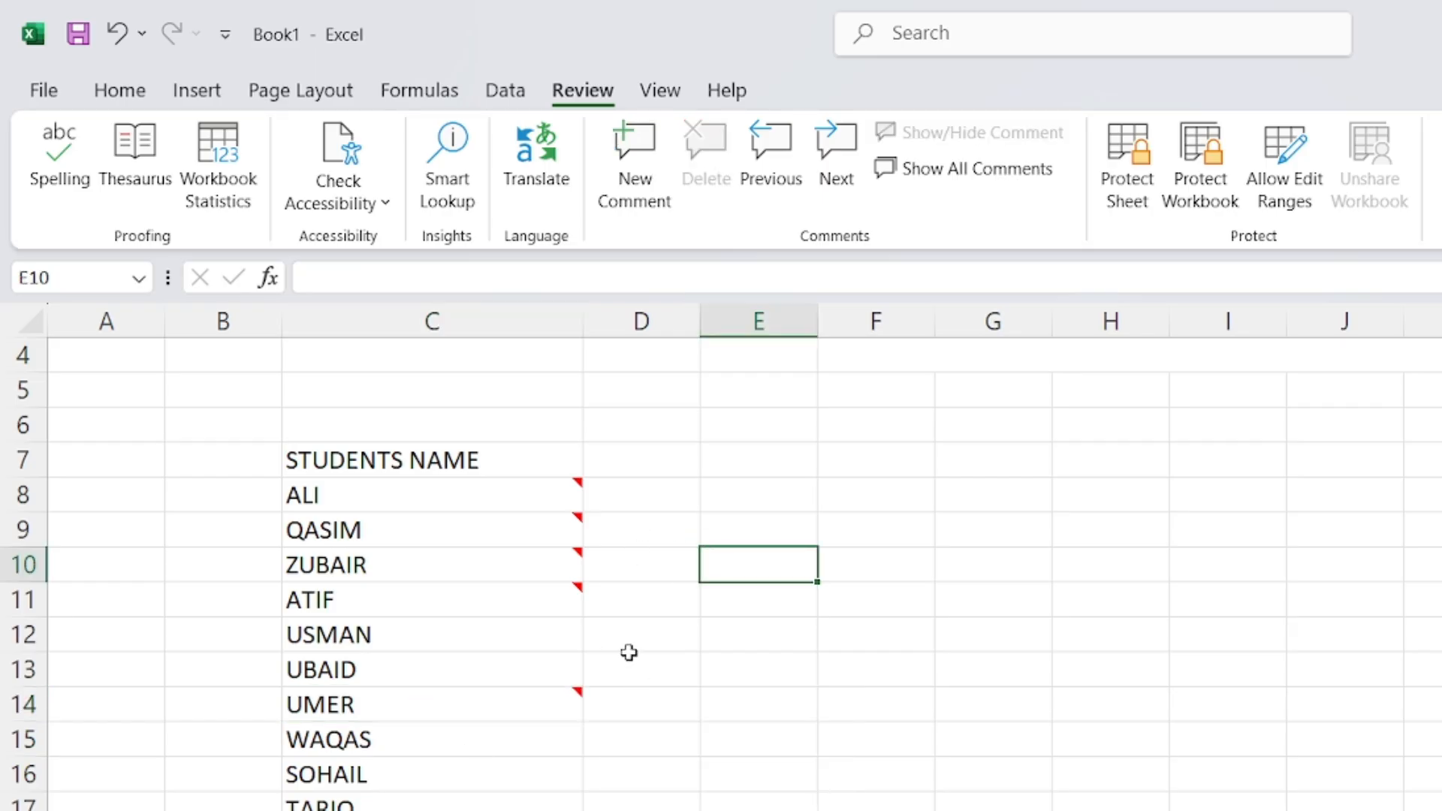
Enter the word 'data' in cell D8 beside the first student name
left_click_drag(643, 484, 644, 808)
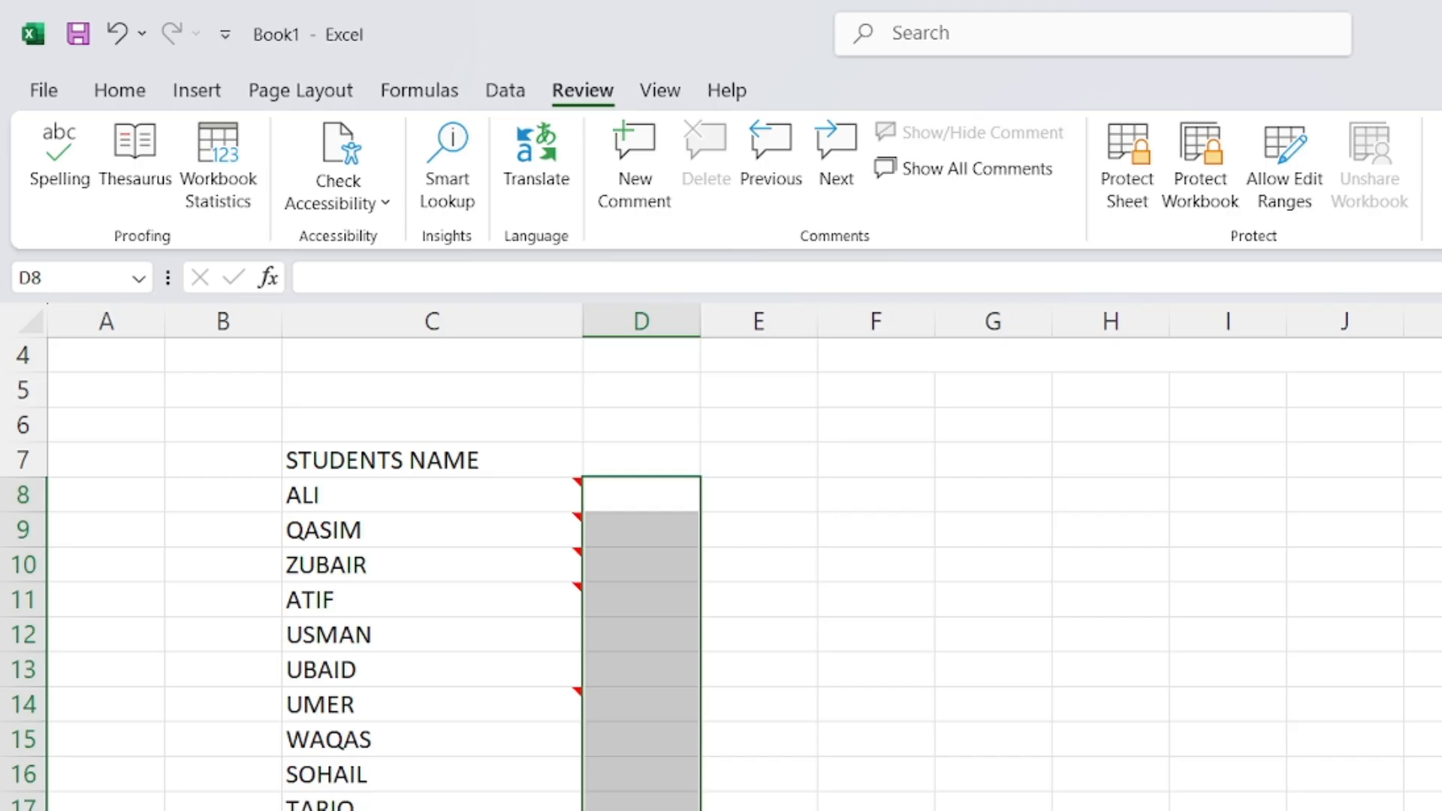
left_click(658, 504)
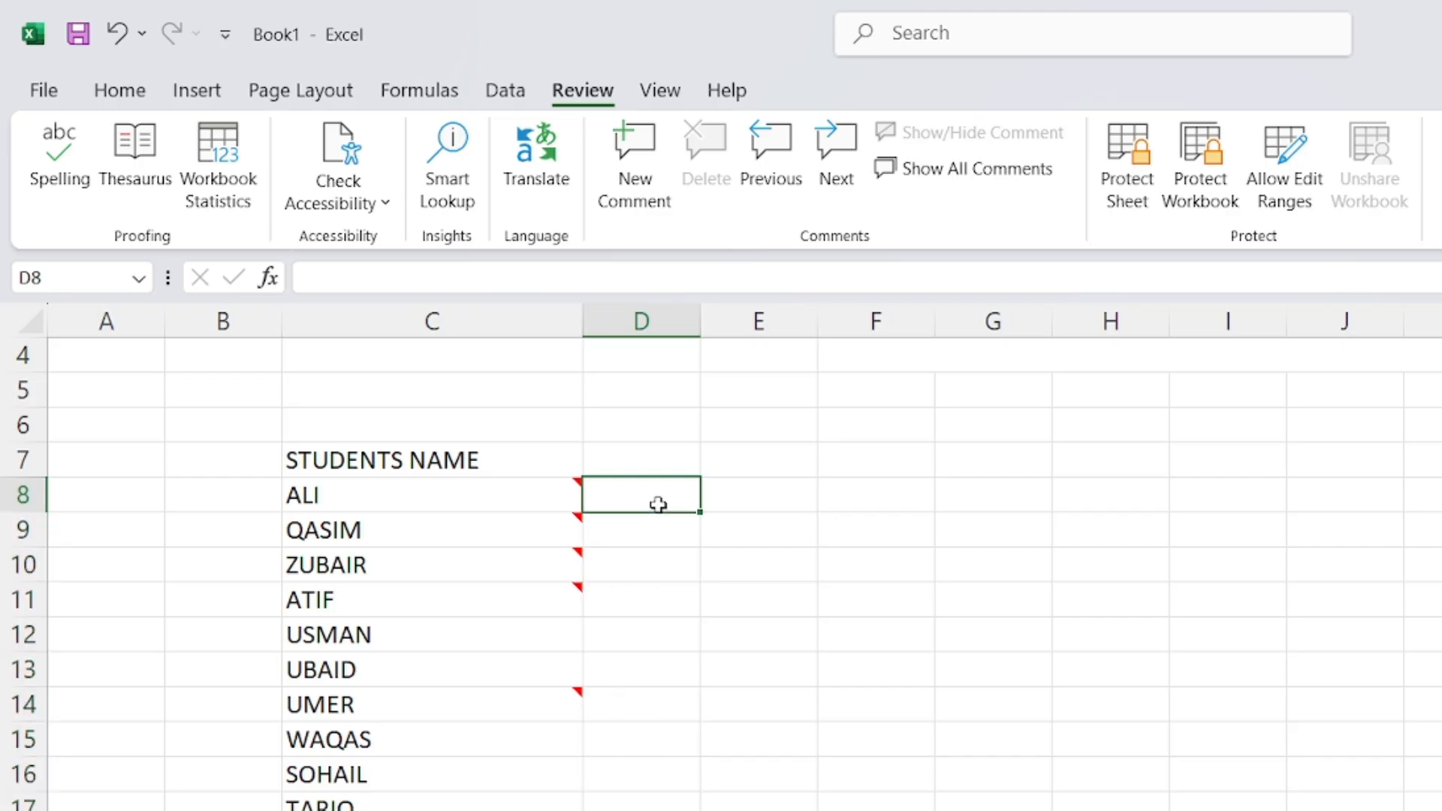
type("data")
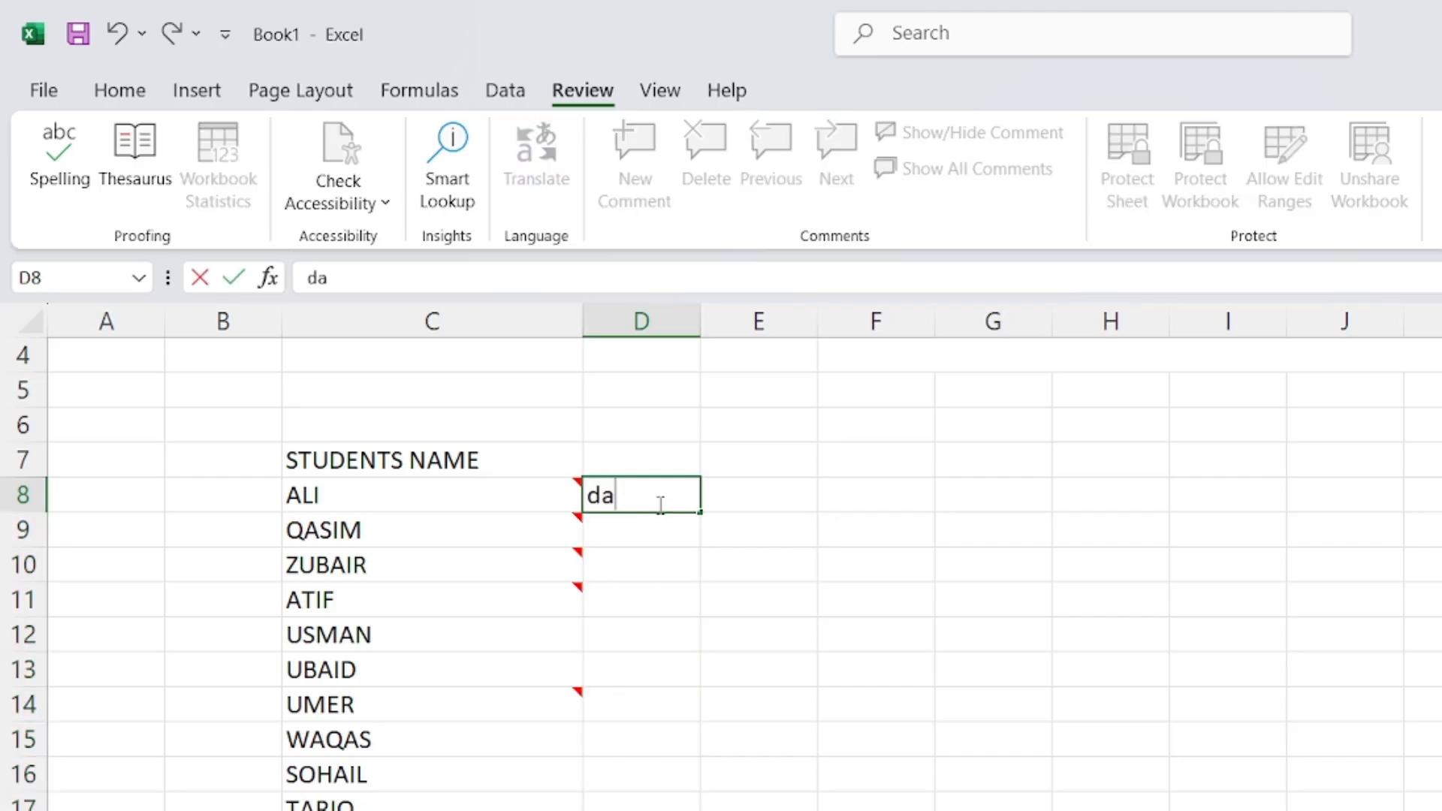
left_click(779, 518)
Fill 'data' from D8 down column D beside every student name
left_click(687, 483)
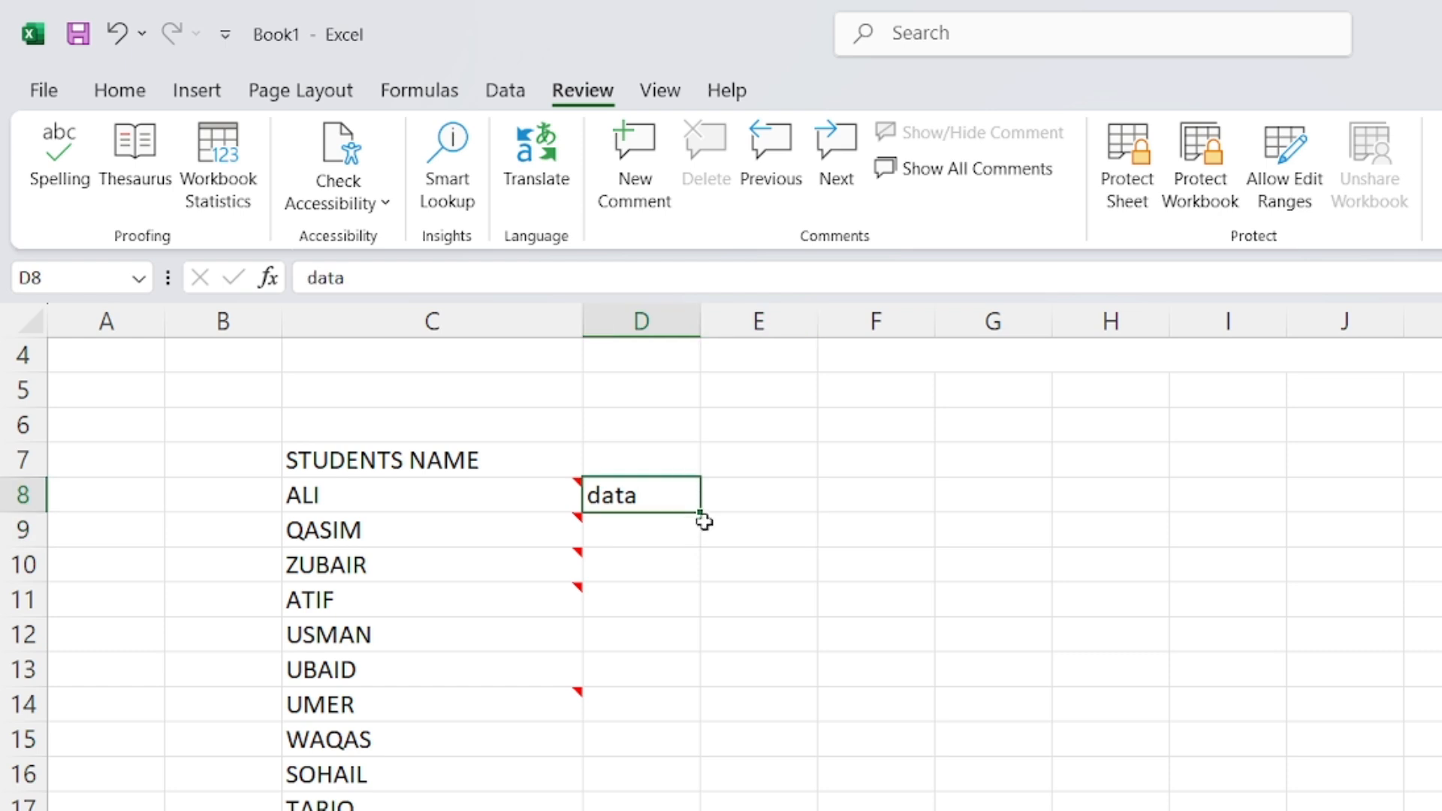
left_click_drag(700, 512, 701, 810)
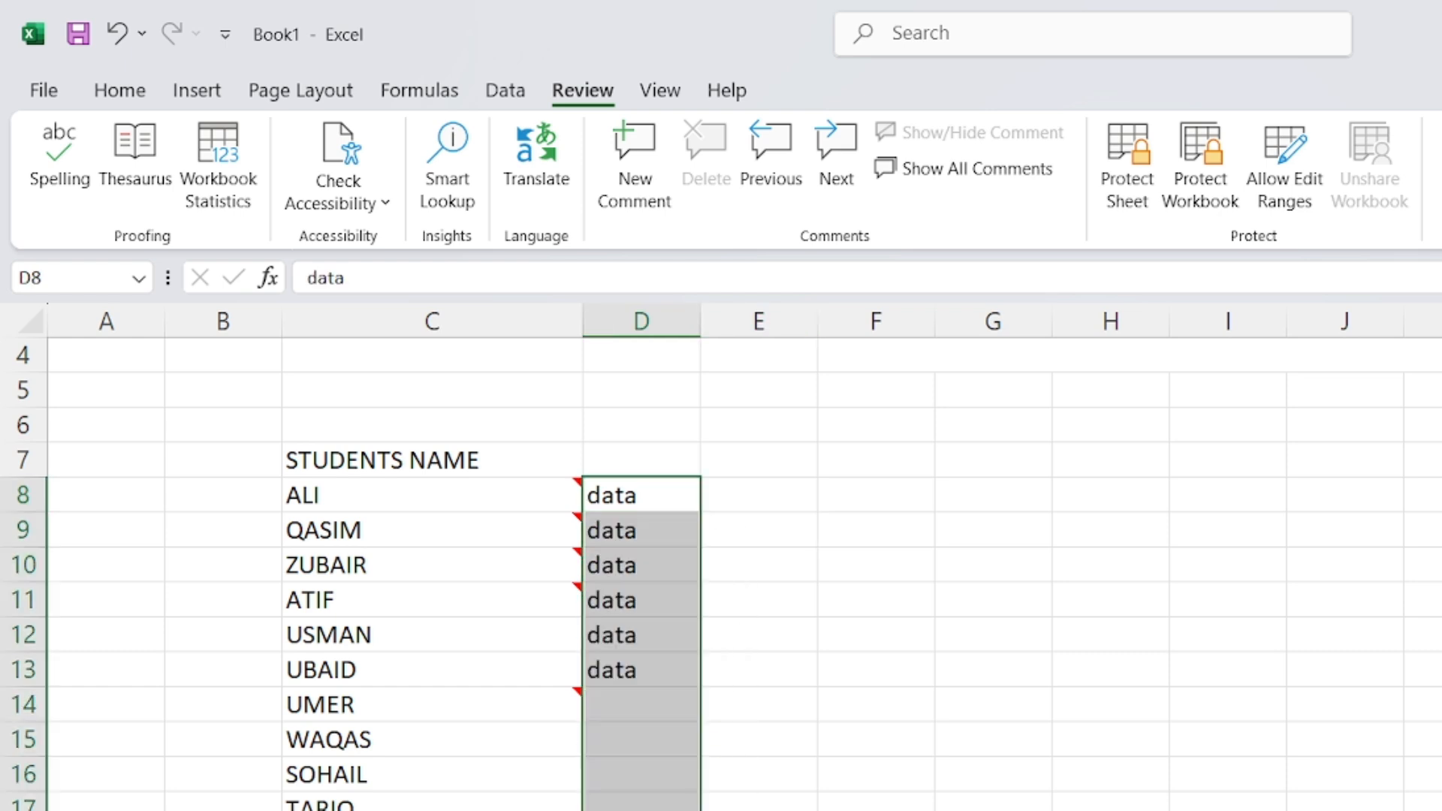
left_click(769, 658)
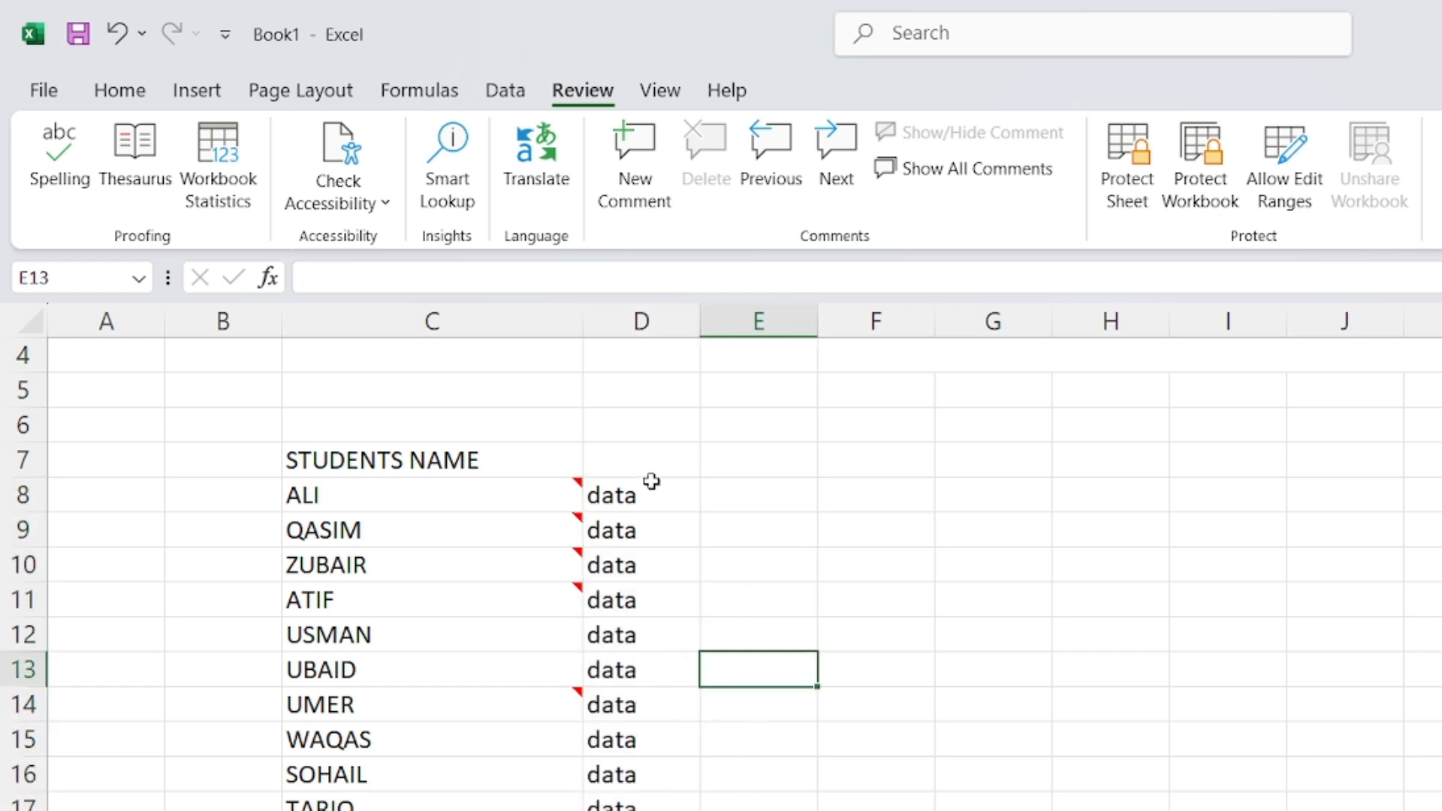
left_click(648, 603)
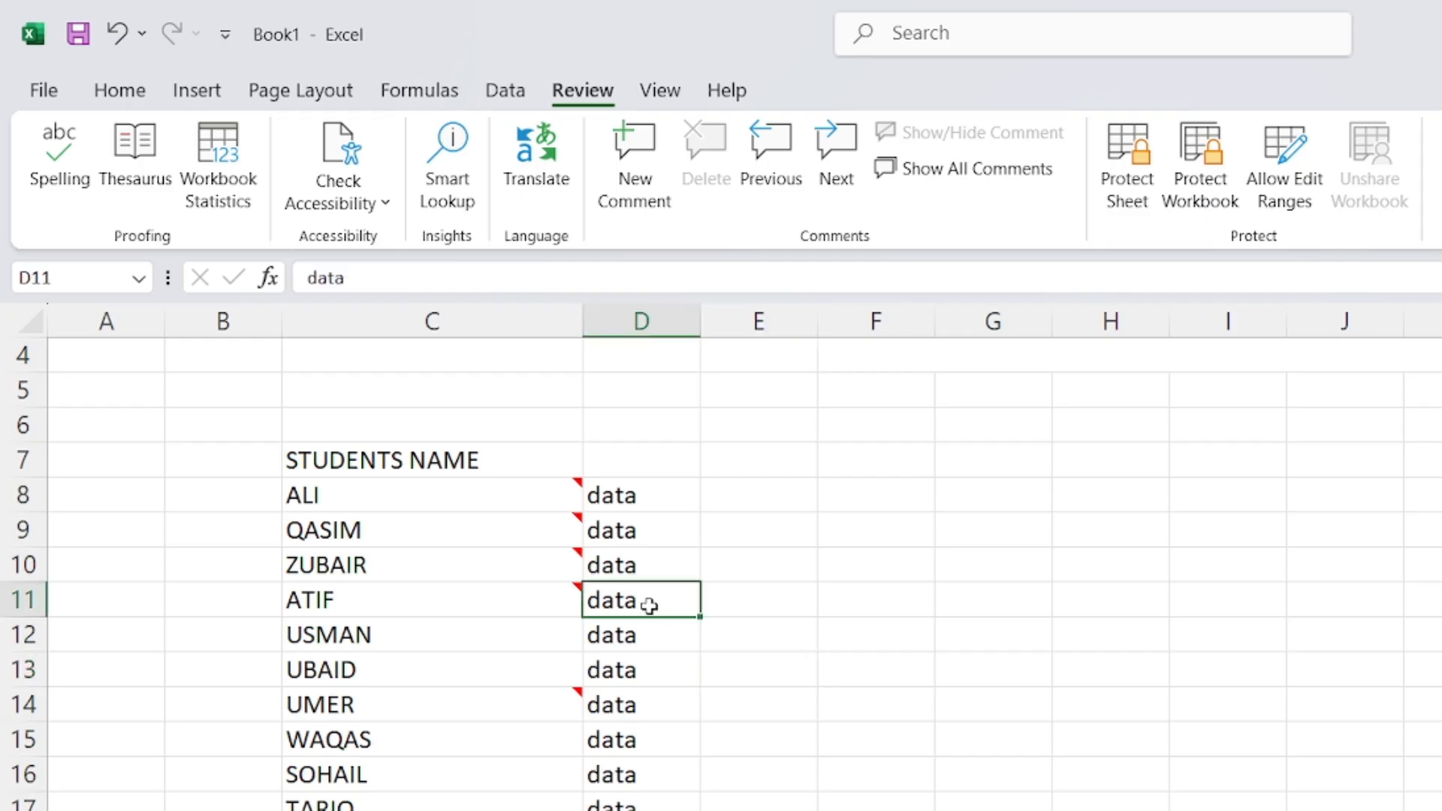
Add a comment to D11 reading 'details' and 'contact', replacing the default author name
left_click(634, 150)
double_click(818, 597)
key("BackSpace")
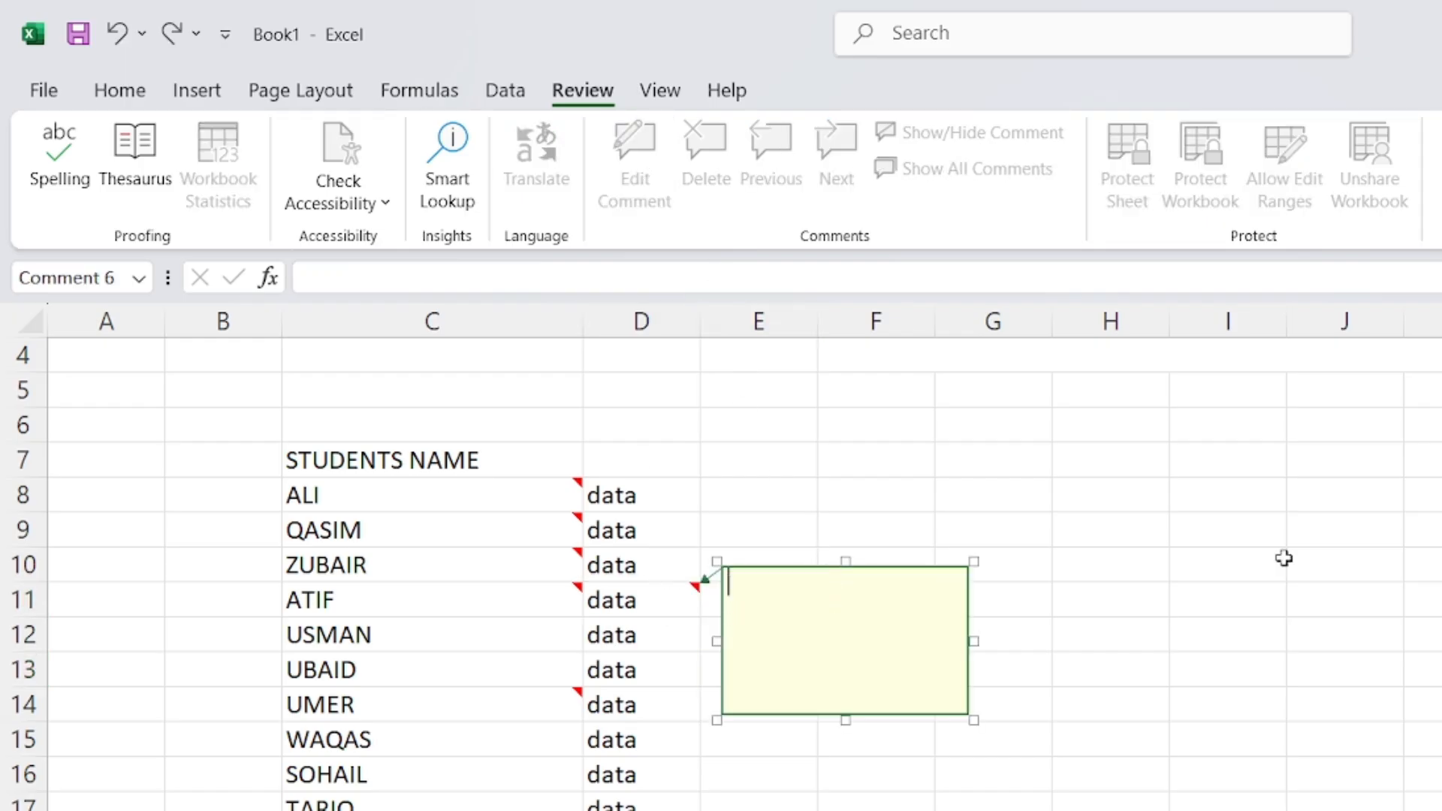
type("details")
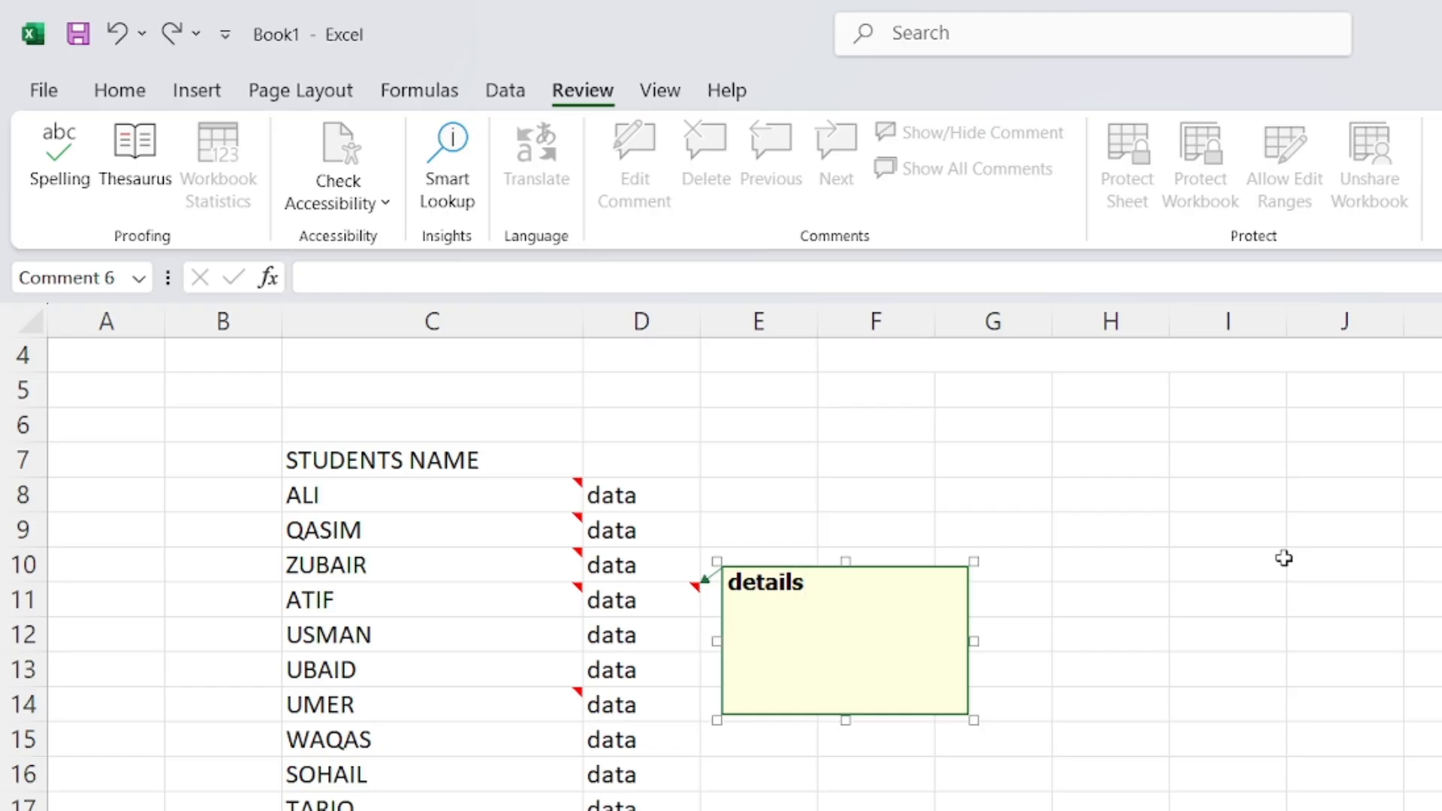
type("conatfc")
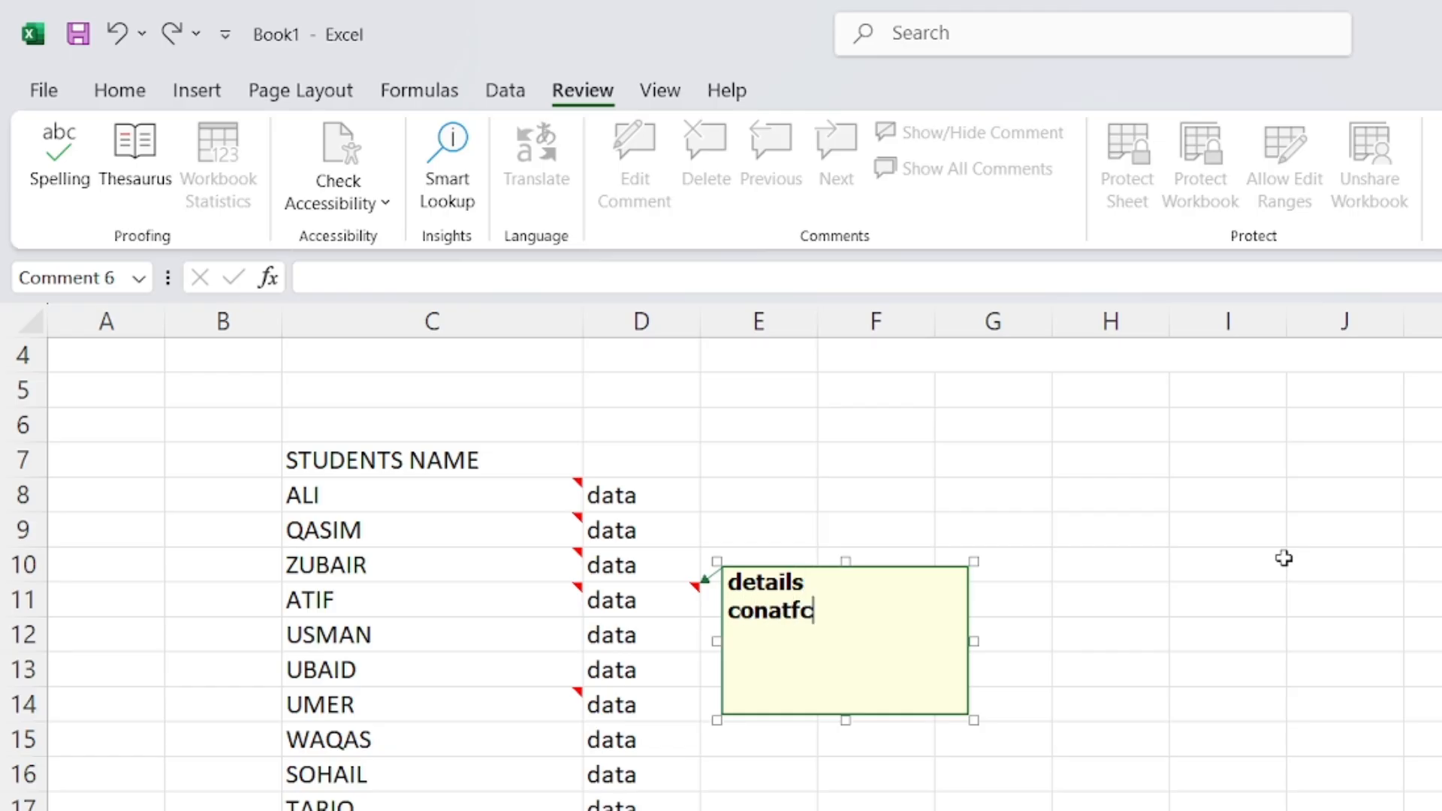
key("BackSpace")
key("BackSpace")
type("c")
key("BackSpace")
type("a")
key("BackSpace")
key("BackSpace")
key("BackSpace")
type("tact")
left_click(1110, 810)
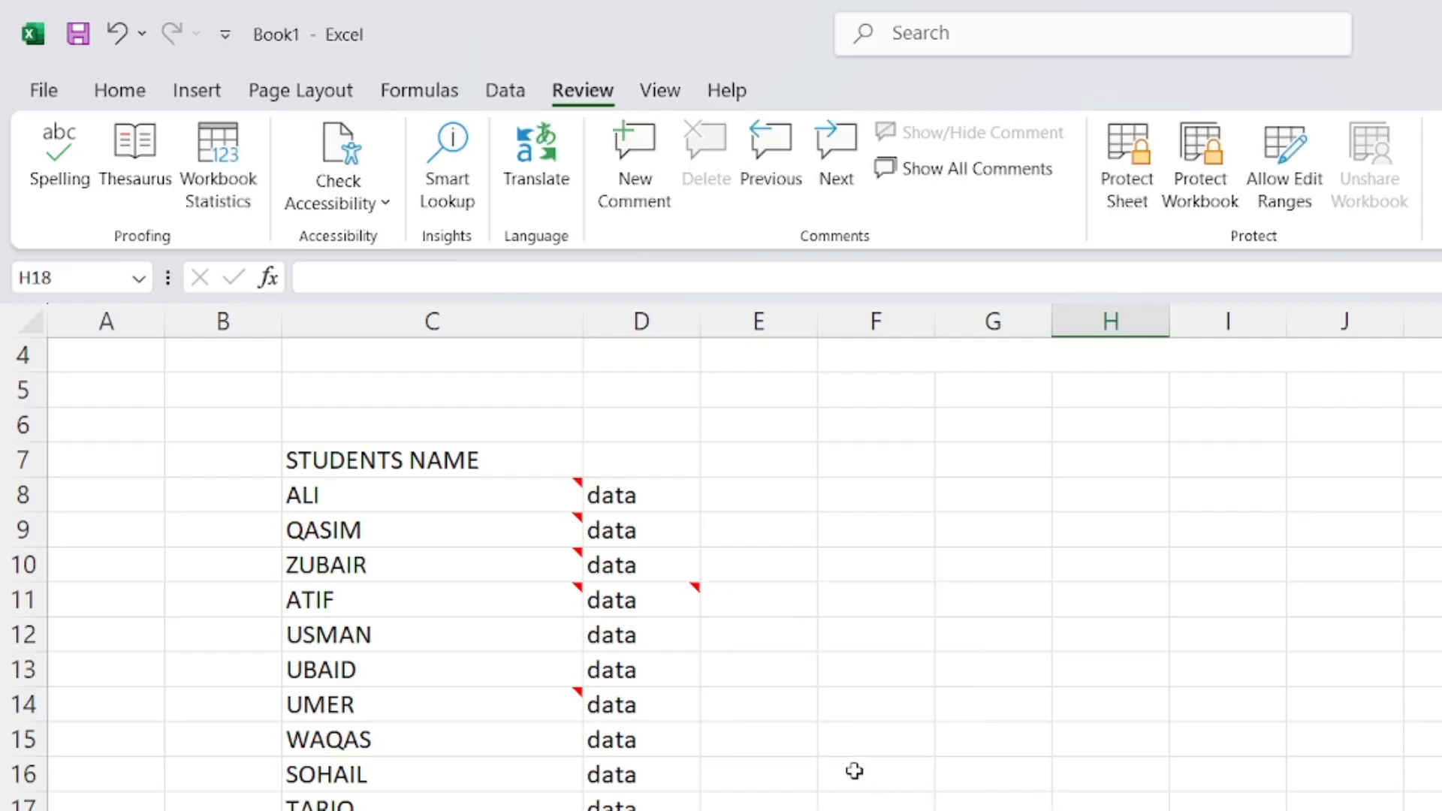
Preview the photo and text comments on the student names and on D11
mouse_move(478, 607)
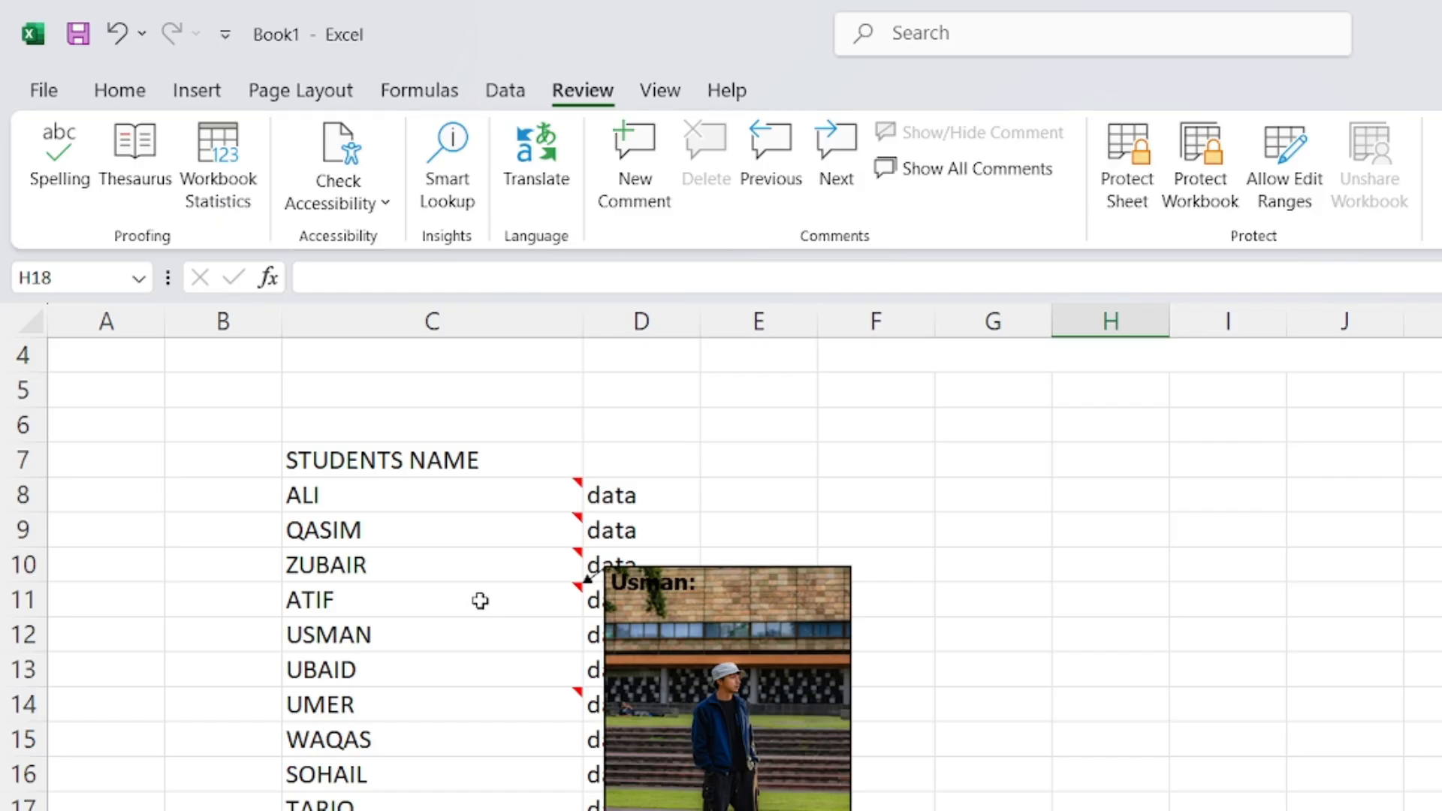
mouse_move(635, 604)
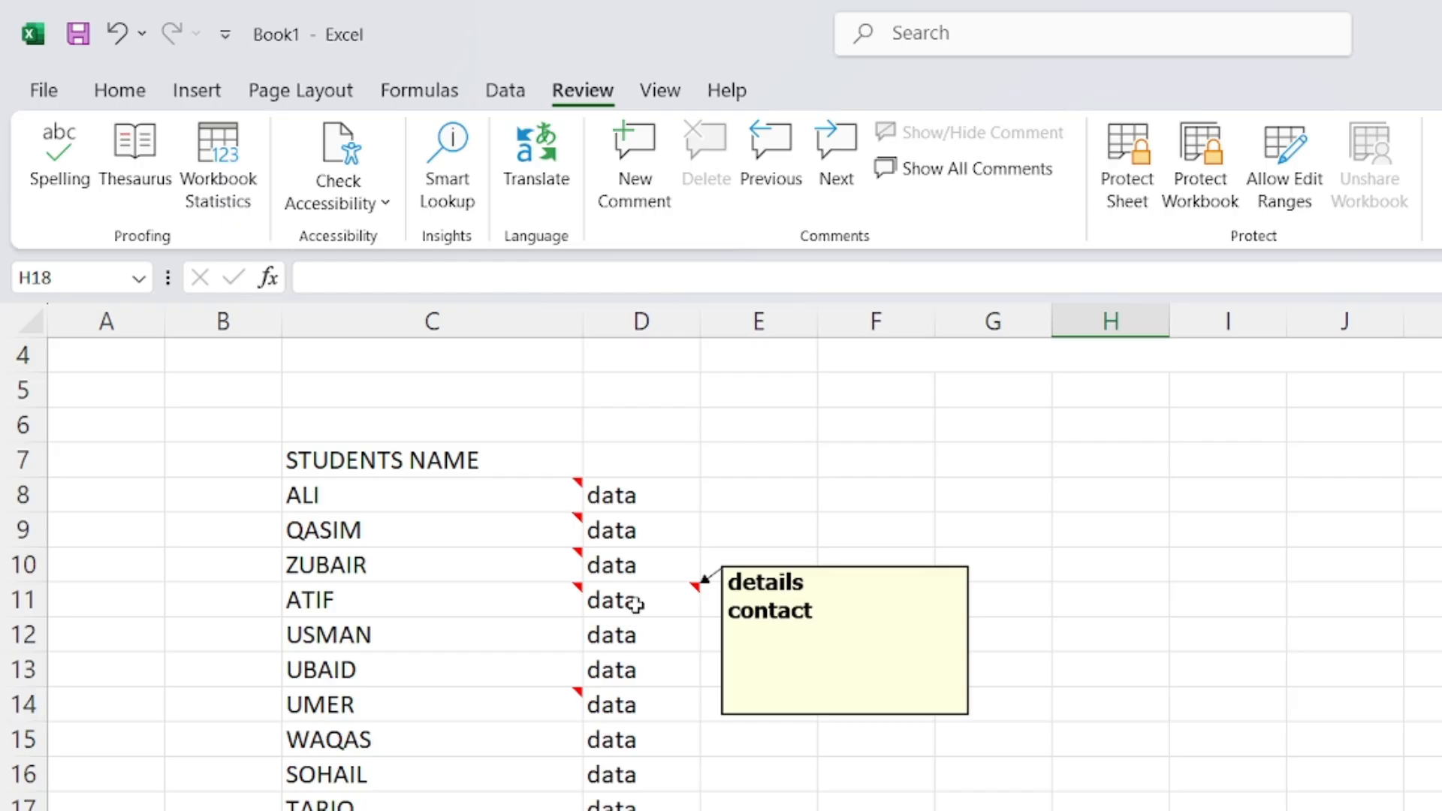
mouse_move(554, 559)
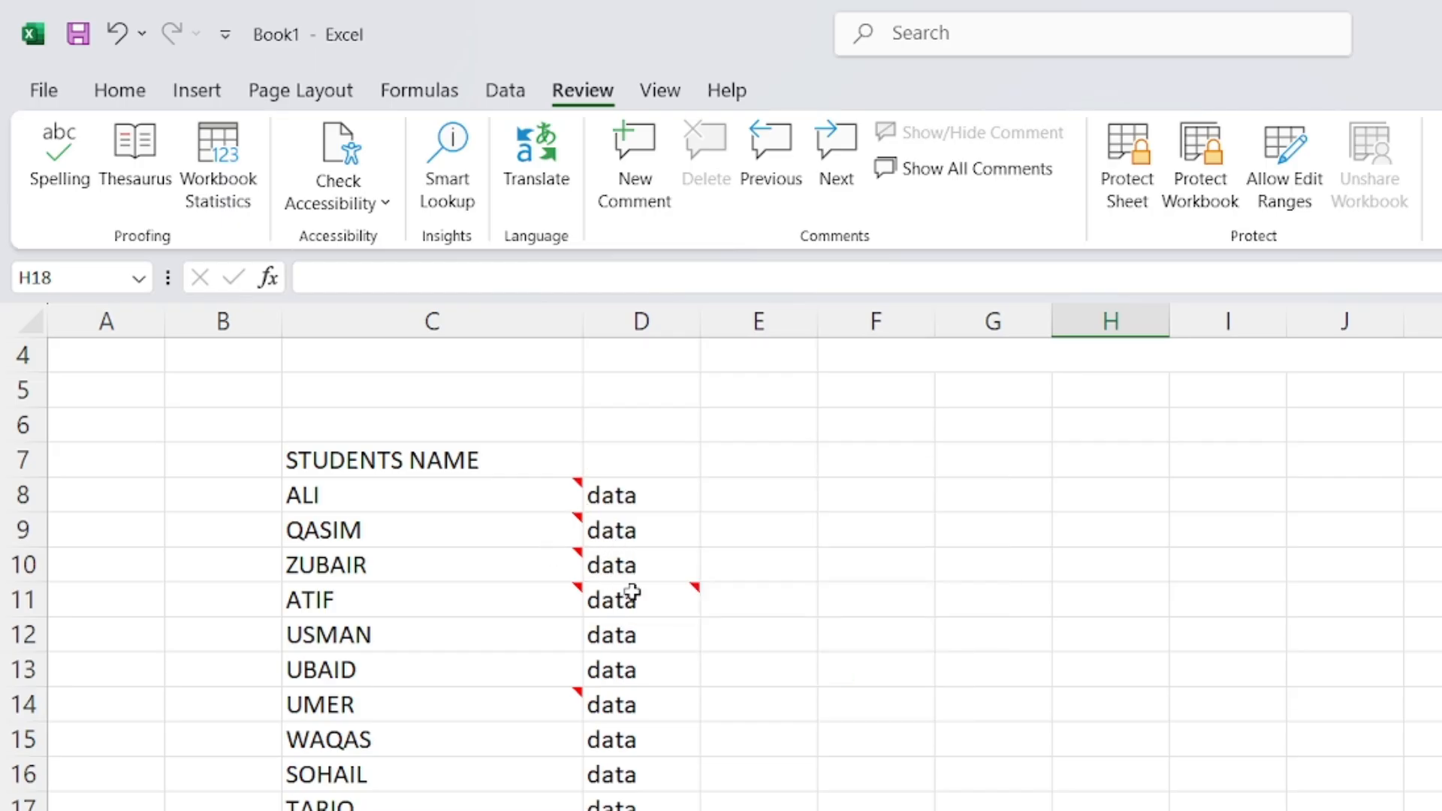
mouse_move(563, 706)
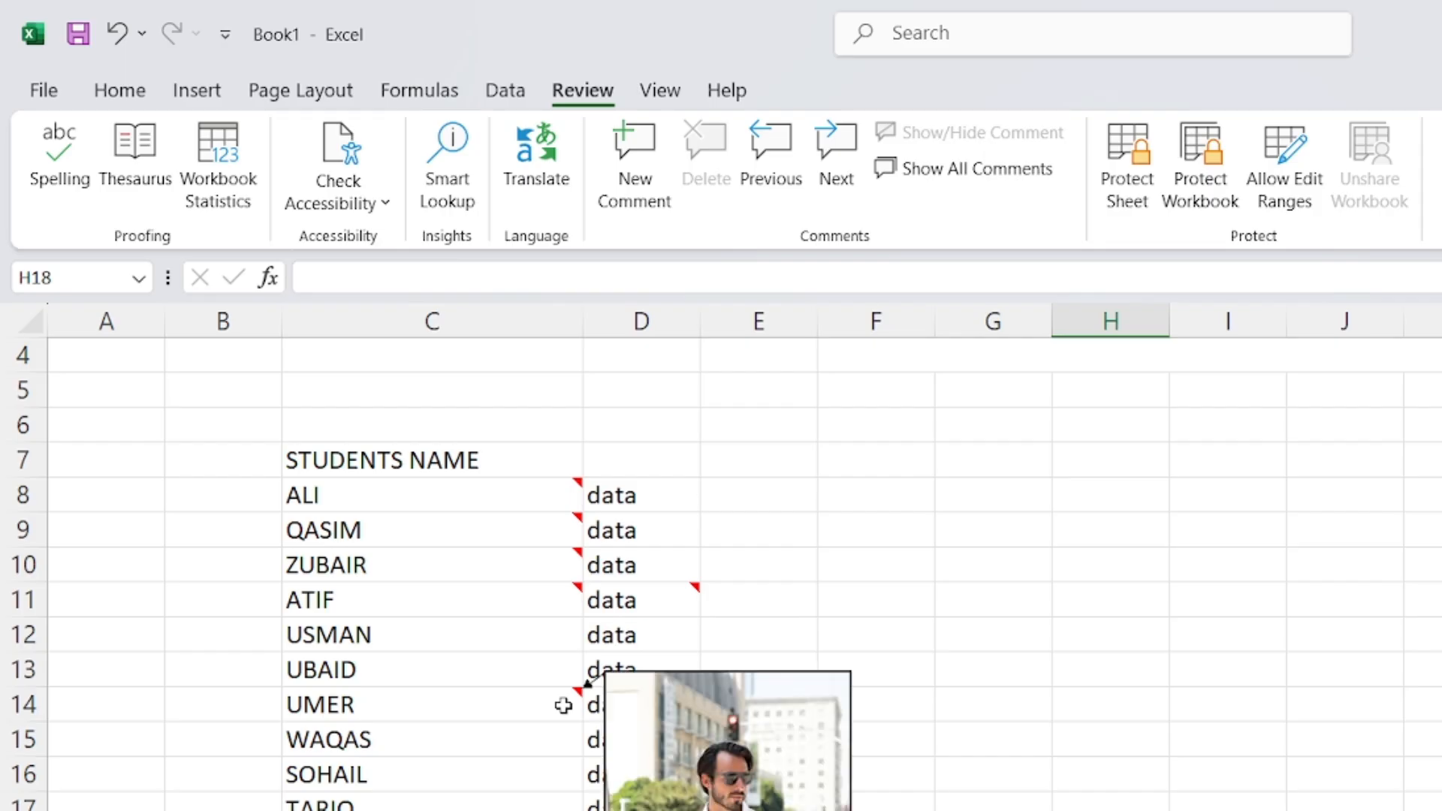
left_click(985, 570)
left_click(637, 490)
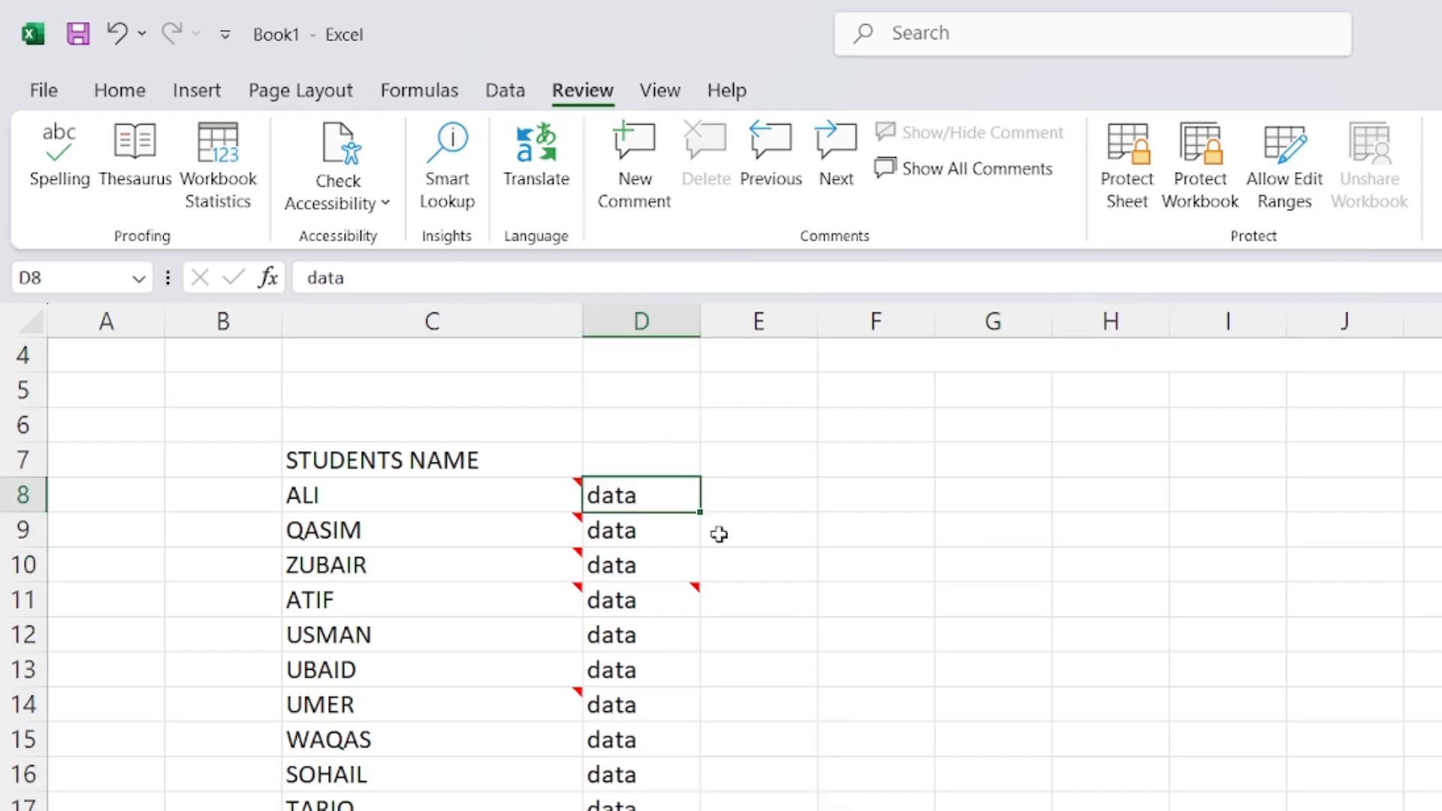
left_click(893, 708)
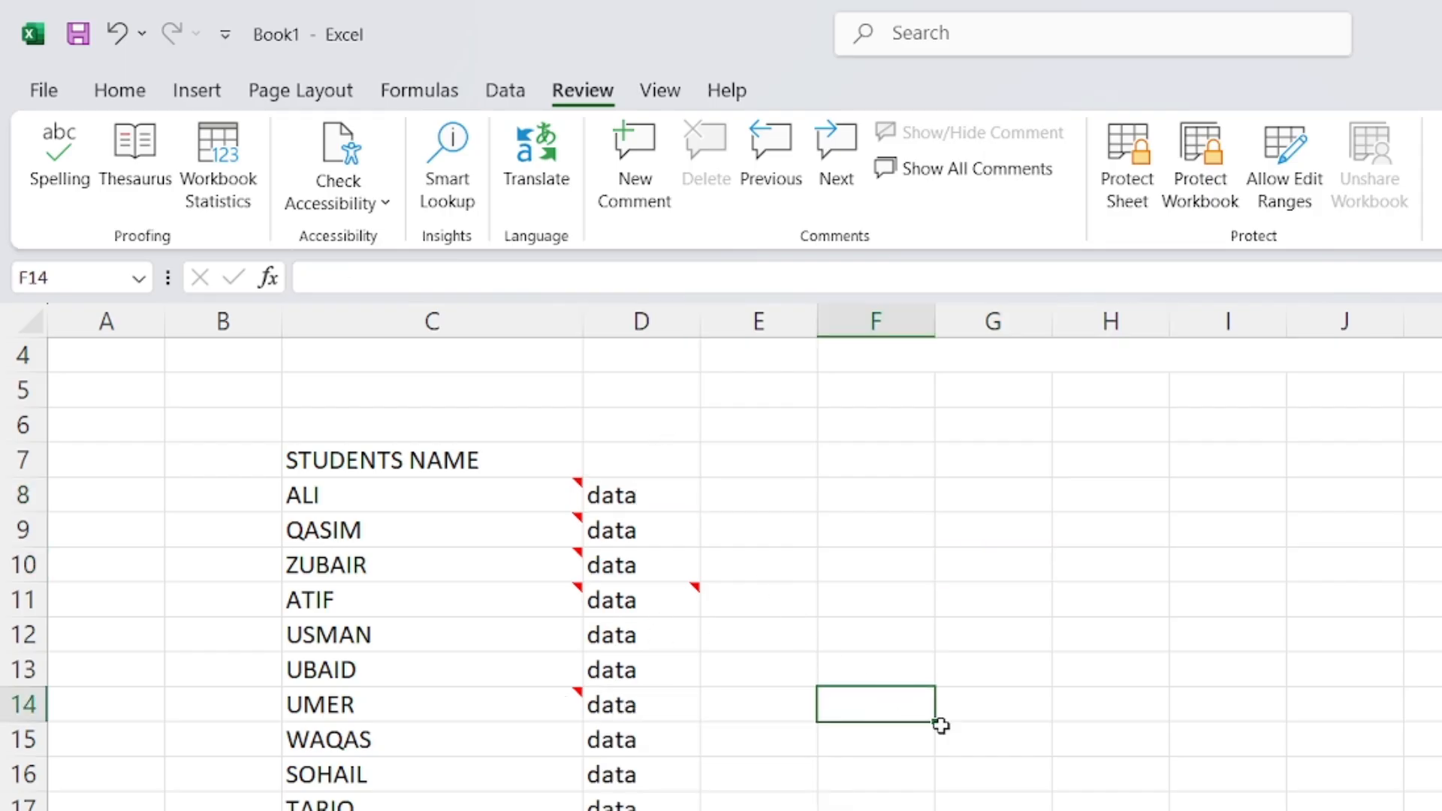
Bring up the Lesson 6 PDF and read its STEP 1–3 Format Comment instructions
left_click(1079, 810)
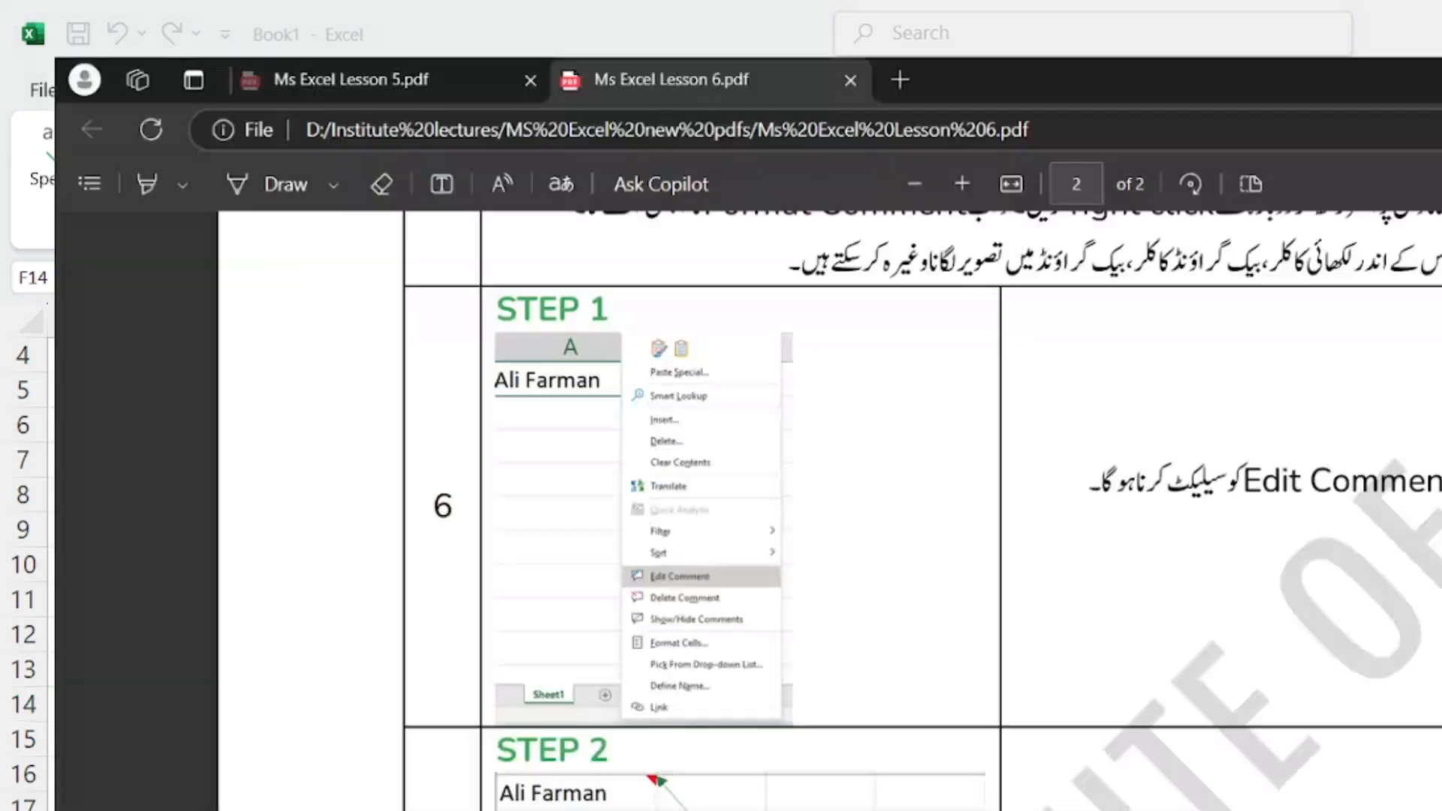
scroll(1119, 736, "down", 3)
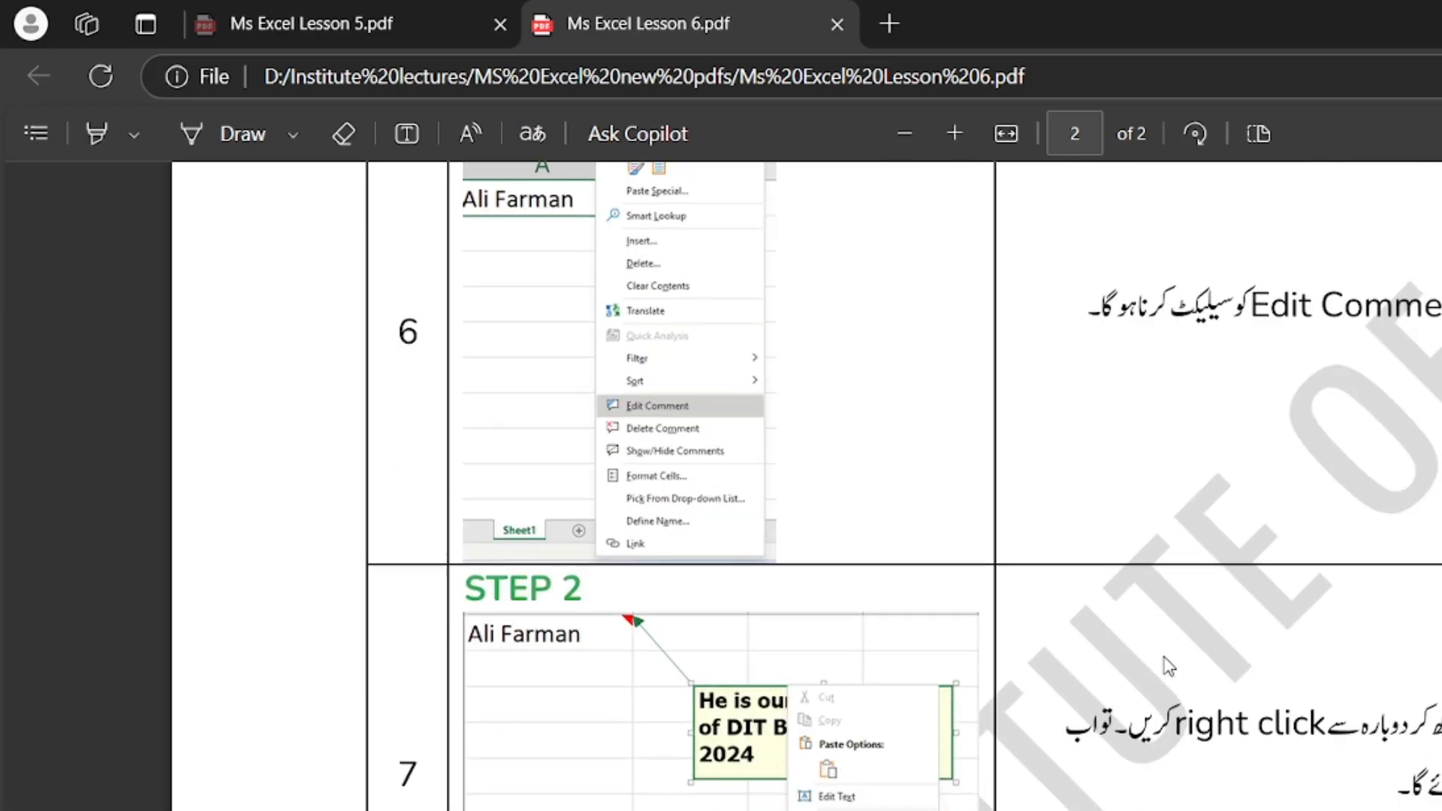
scroll(661, 637, "down", 3)
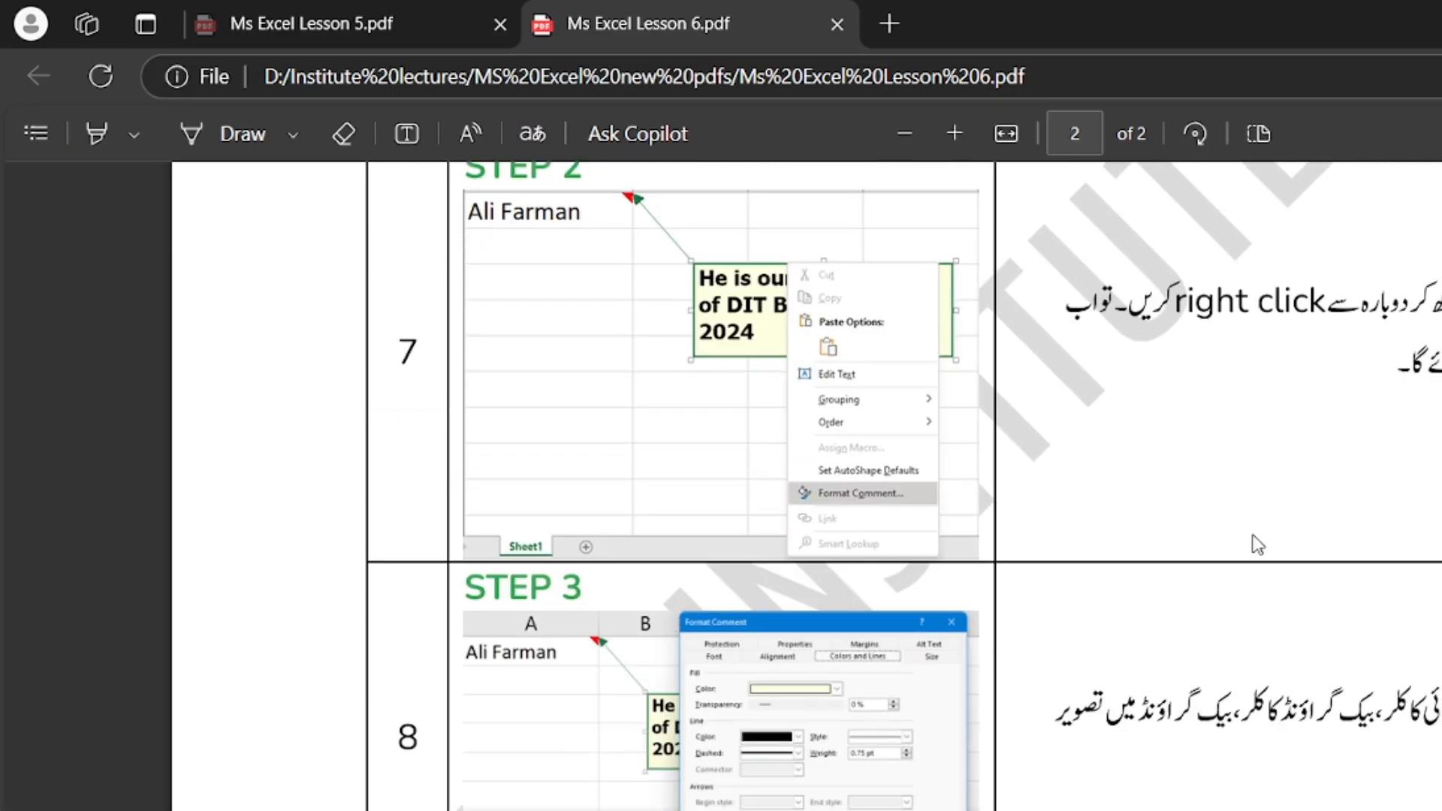
scroll(1269, 608, "down", 2)
scroll(912, 633, "up", 7)
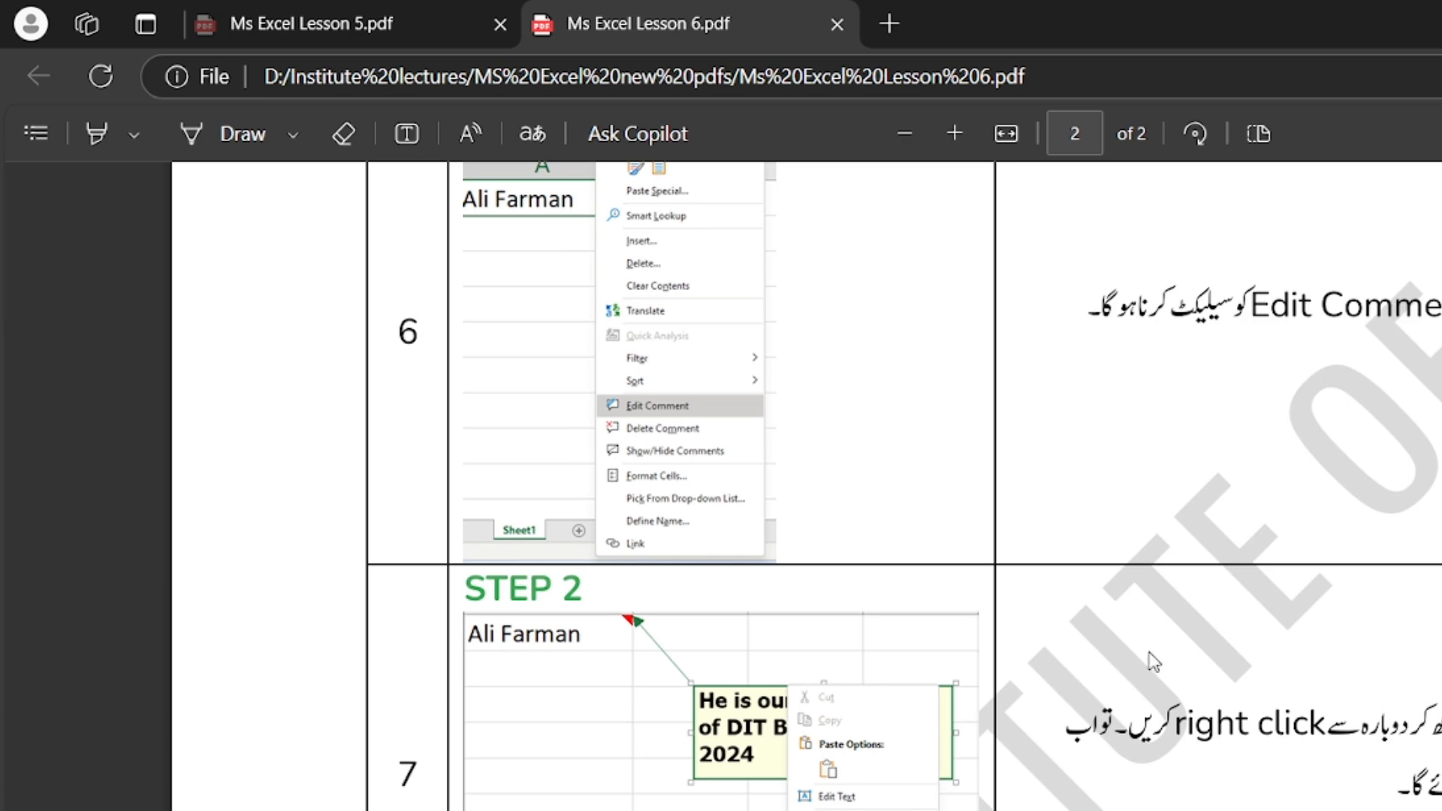
scroll(1154, 661, "down", 3)
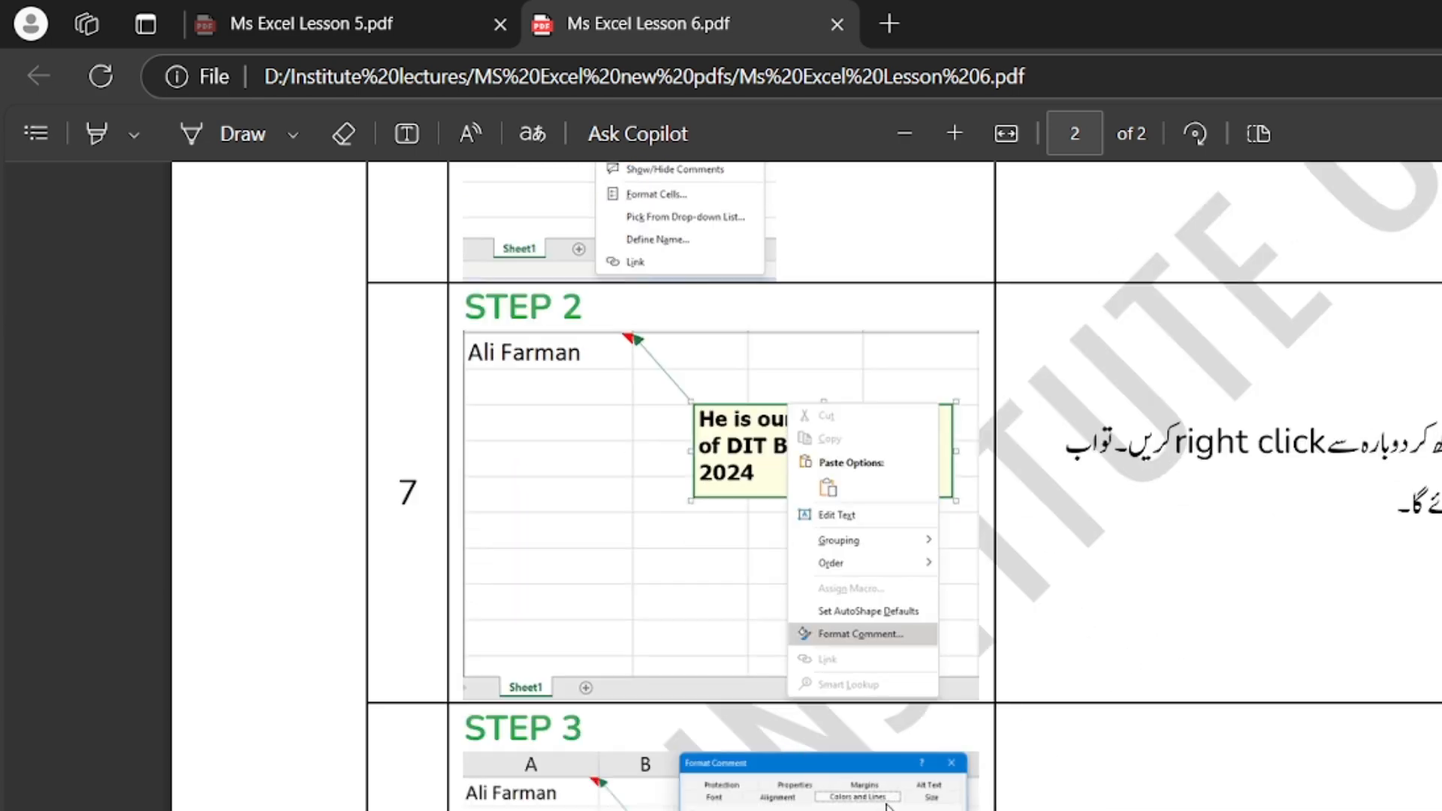
scroll(887, 805, "down", 2)
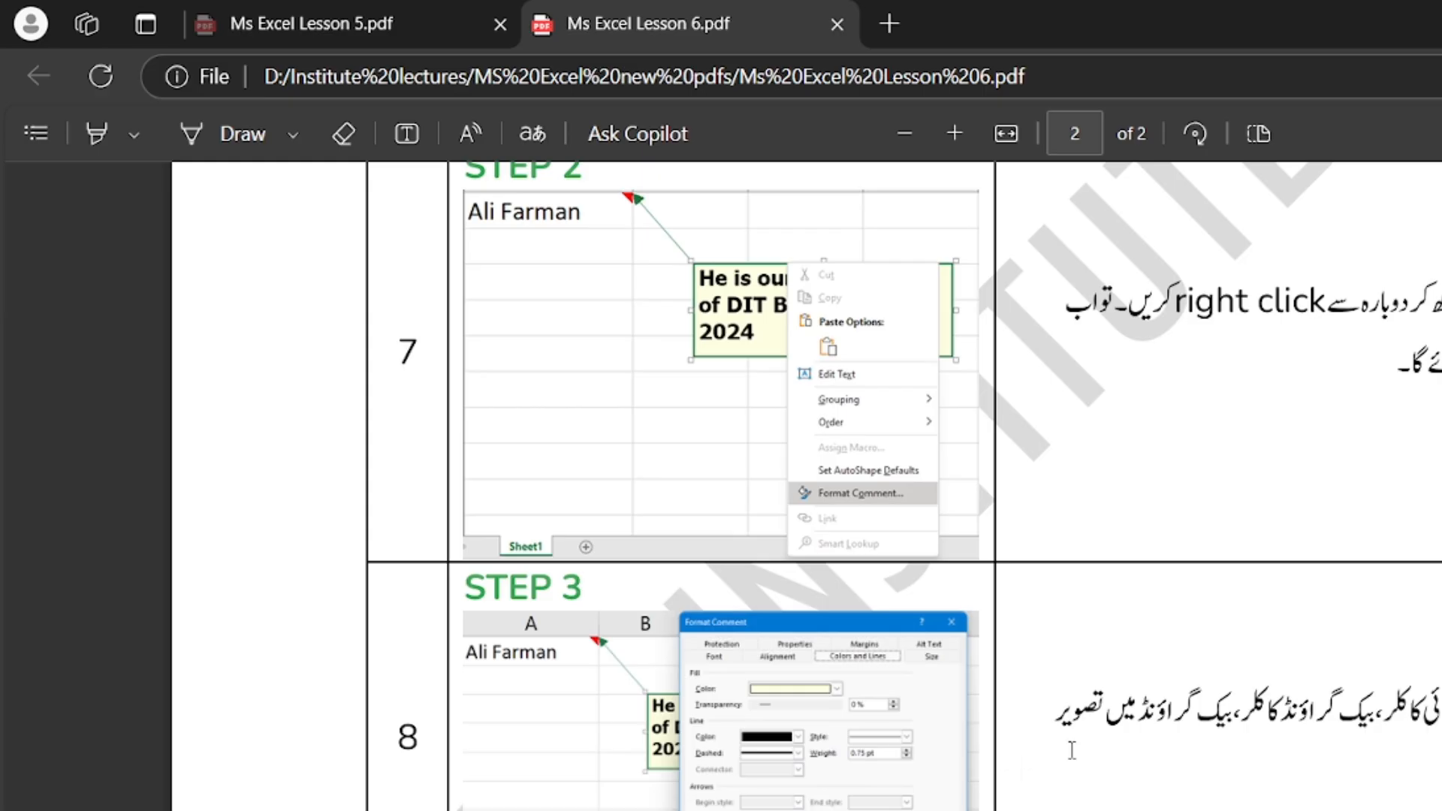
scroll(1072, 751, "up", 10)
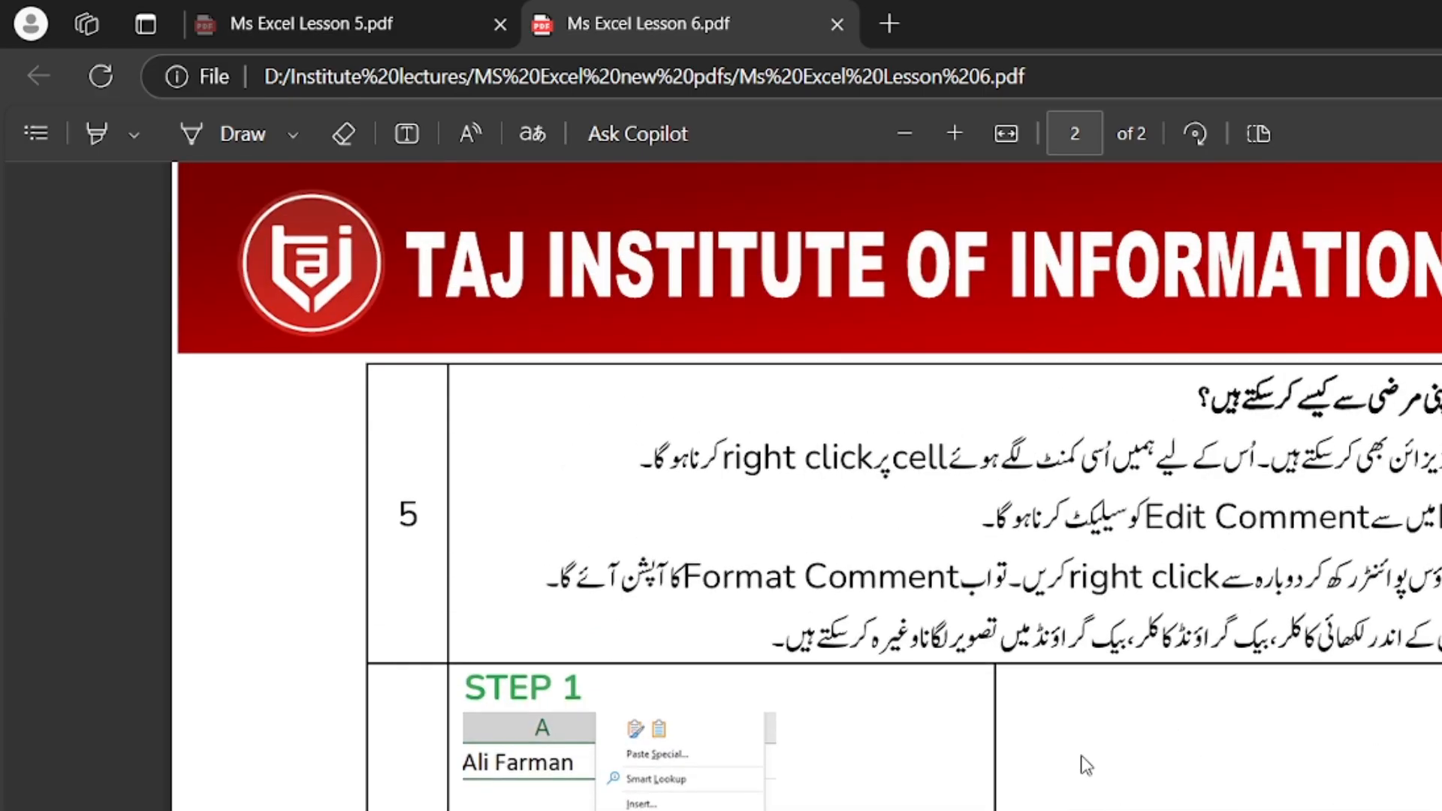
scroll(1083, 754, "up", 2)
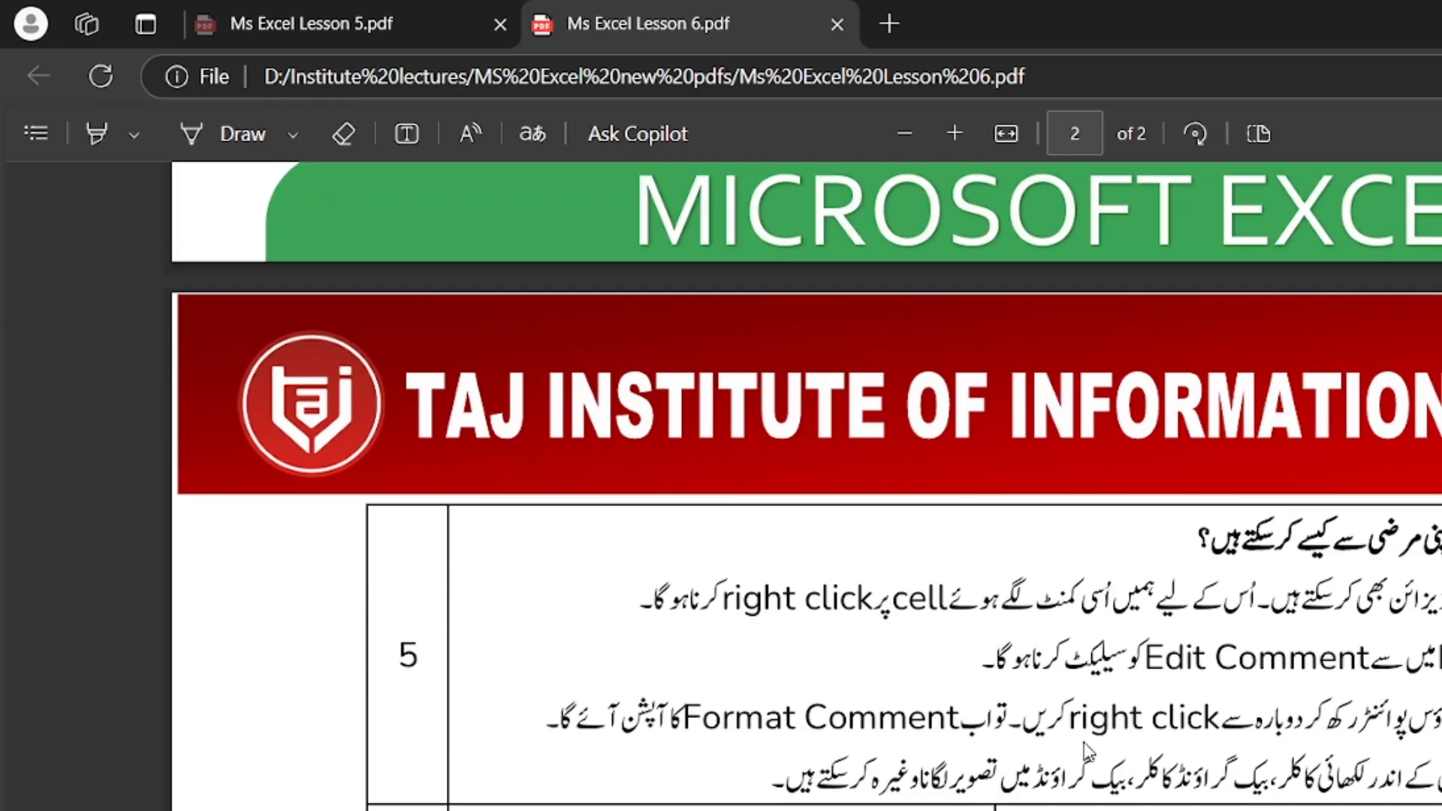
scroll(1087, 751, "down", 6)
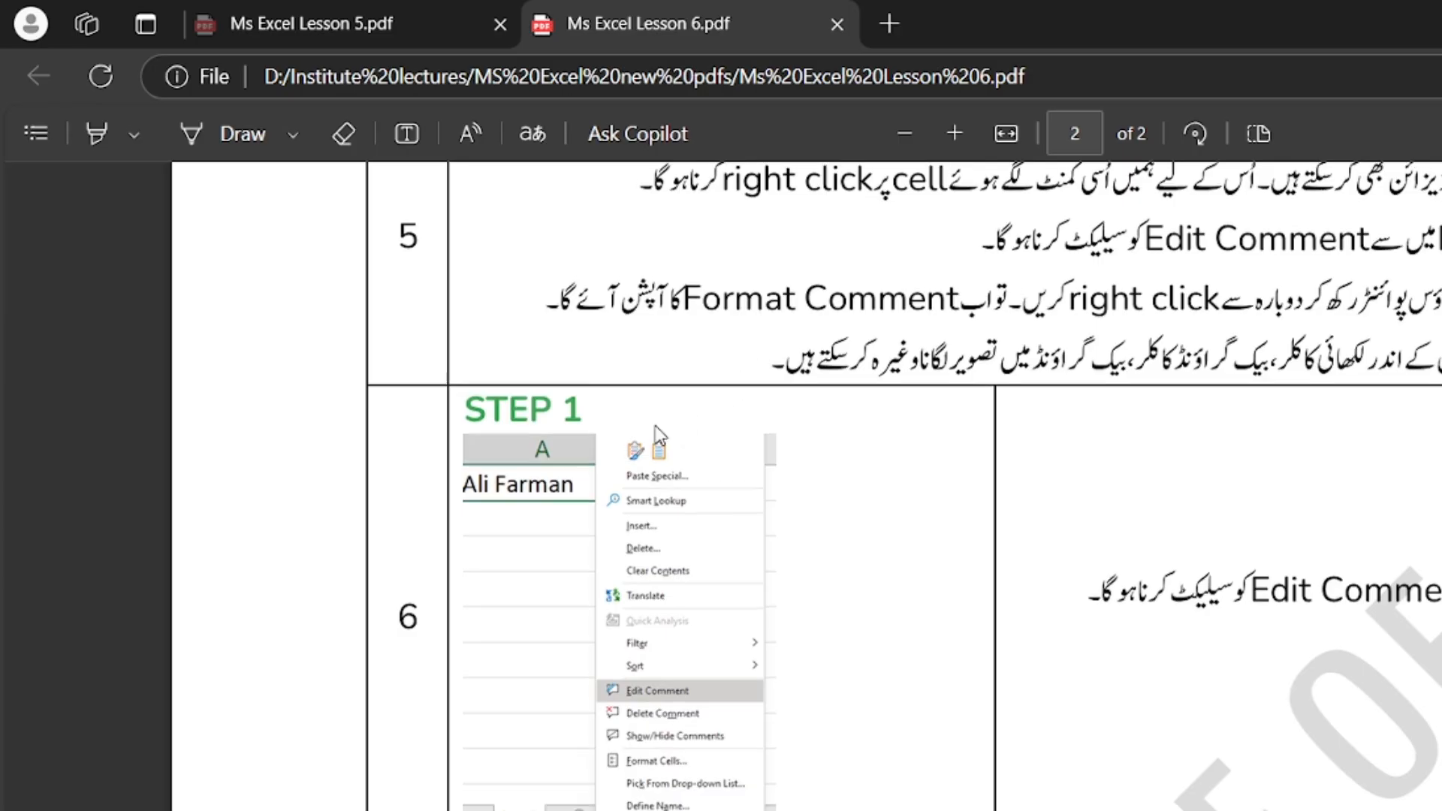
scroll(479, 514, "up", 2)
scroll(507, 508, "down", 14)
scroll(569, 509, "up", 3)
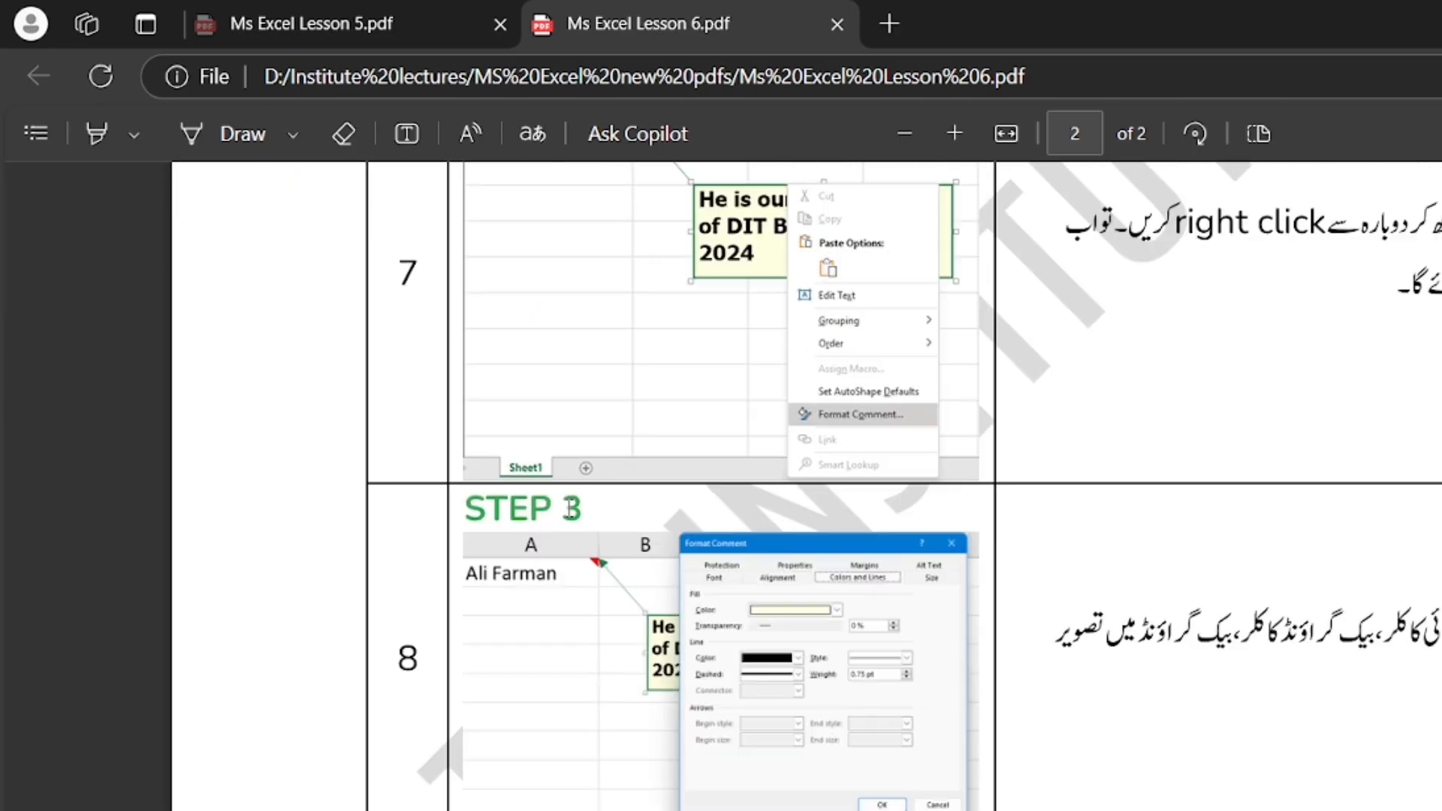
scroll(569, 508, "down", 4)
Scroll the Lesson 6 PDF back up to page 1
scroll(569, 509, "up", 10)
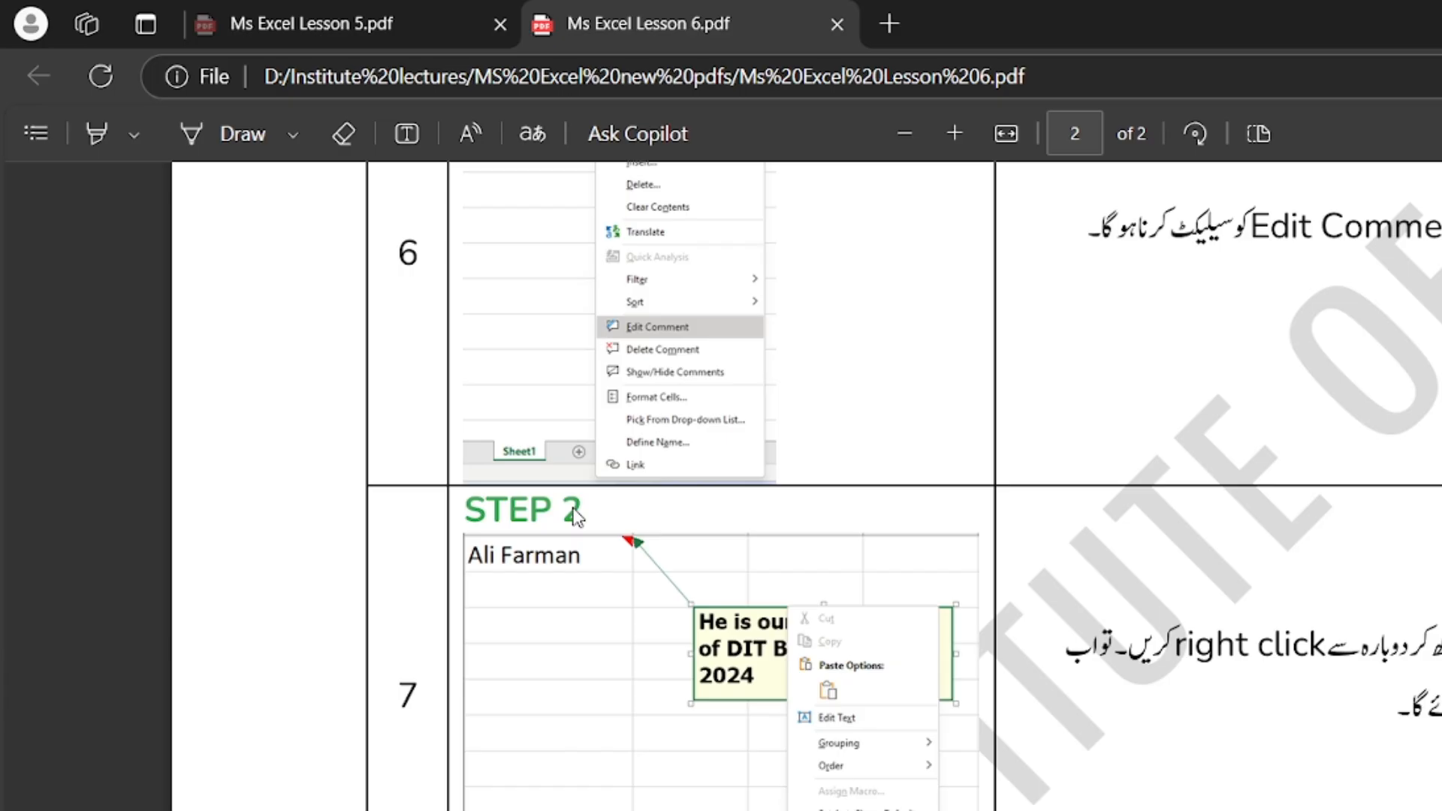
scroll(571, 516, "up", 20)
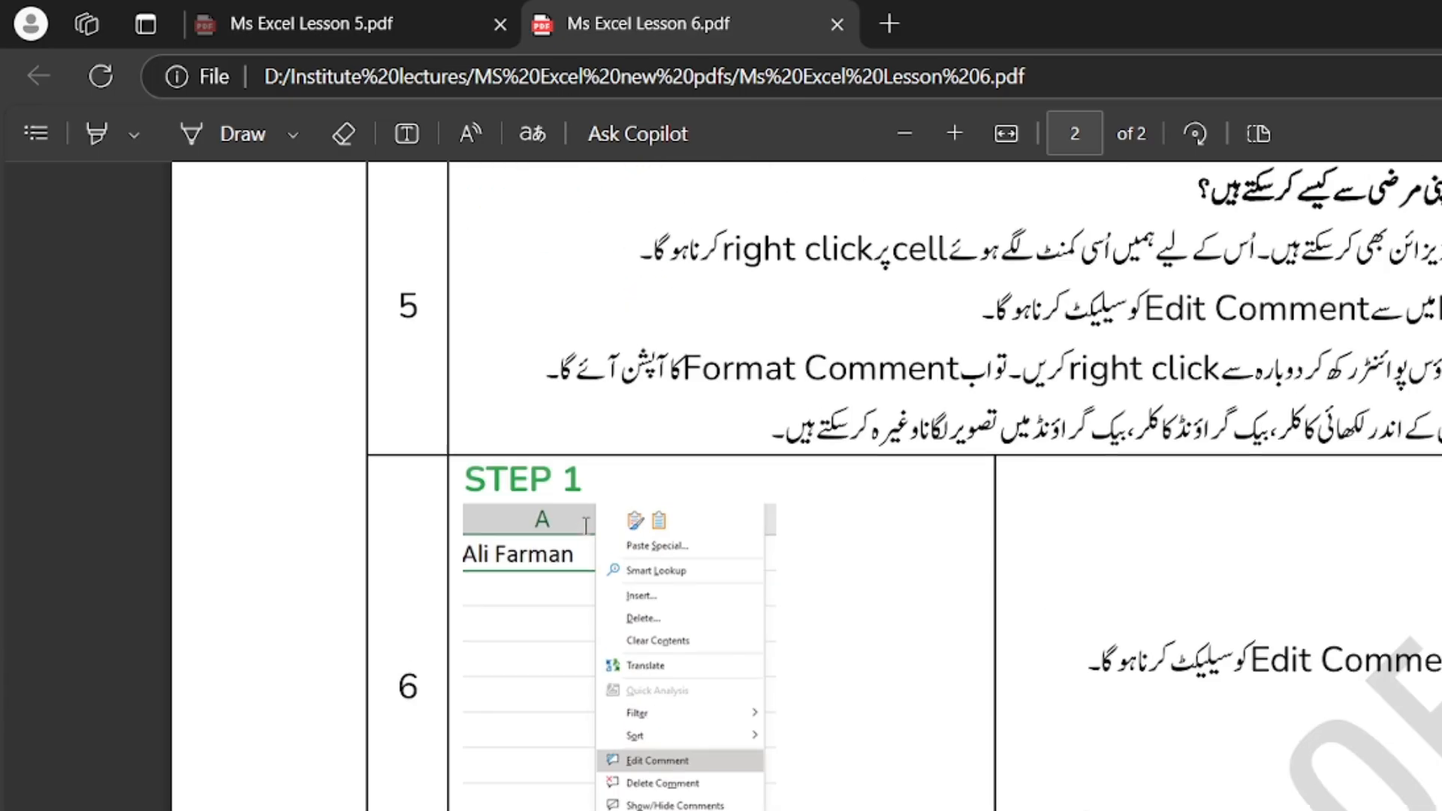
scroll(550, 516, "up", 11)
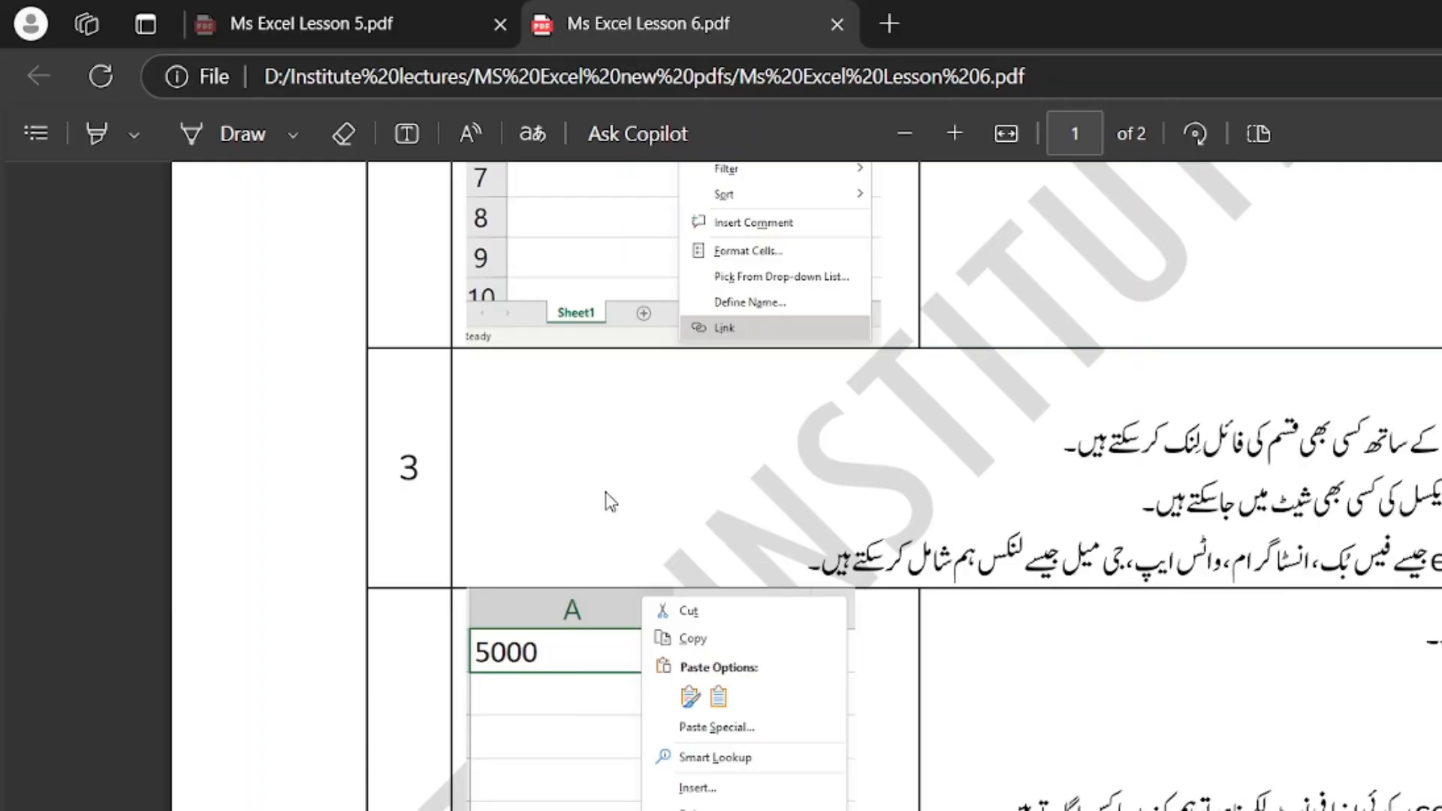
scroll(587, 523, "up", 8)
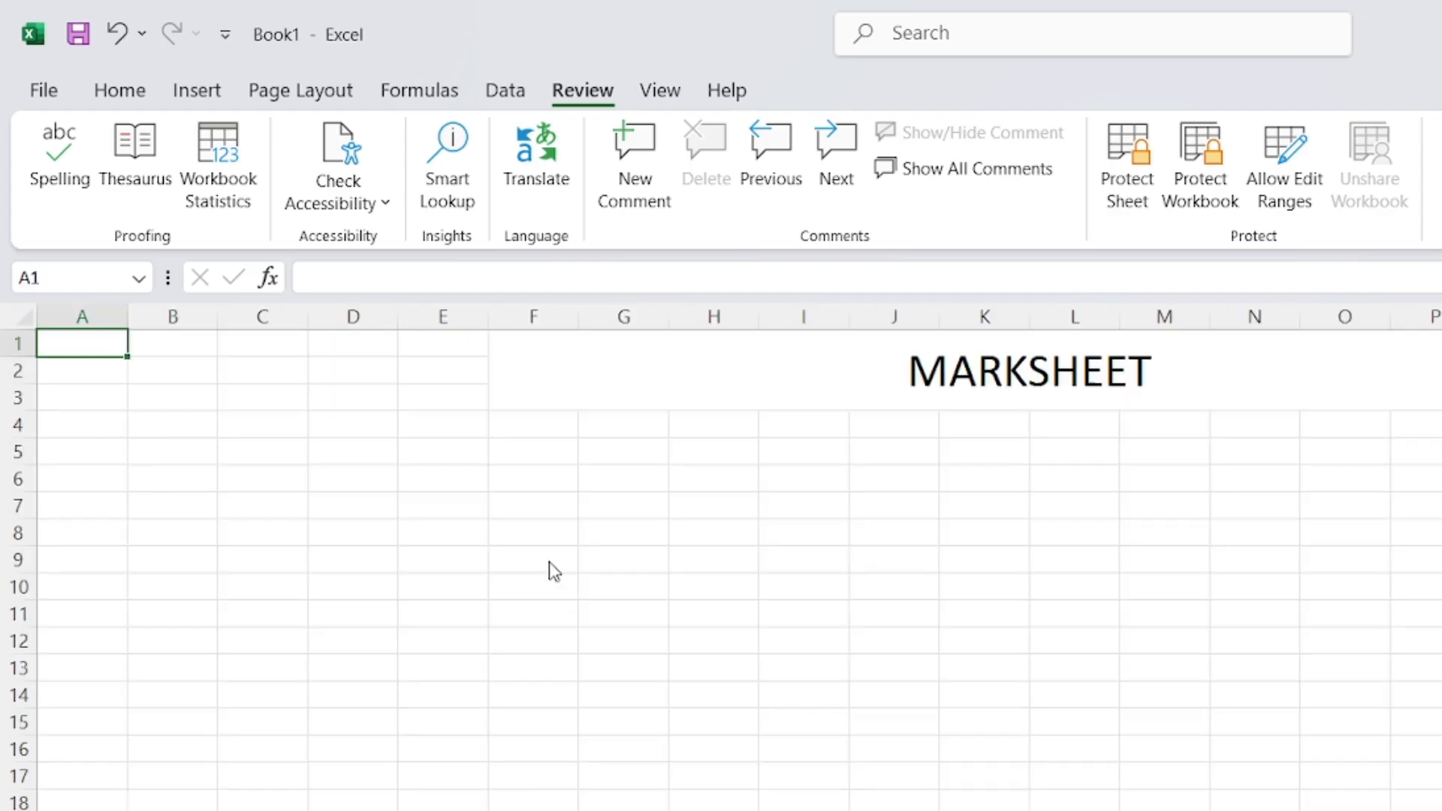
Return to the Excel workbook and recheck the comments on the student name cells
left_click(555, 585)
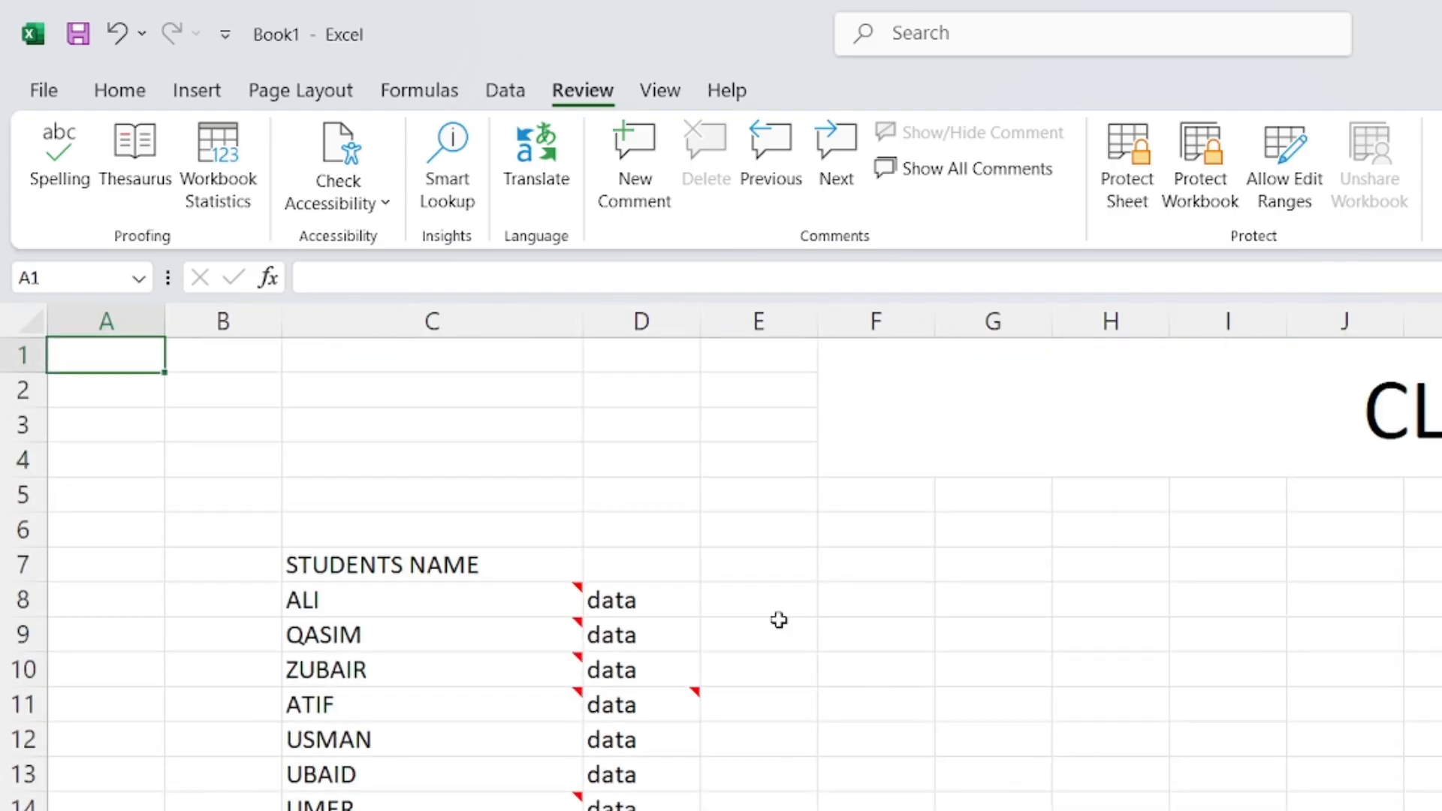
mouse_move(504, 633)
mouse_move(497, 687)
mouse_move(528, 802)
scroll(528, 797, "down", 1)
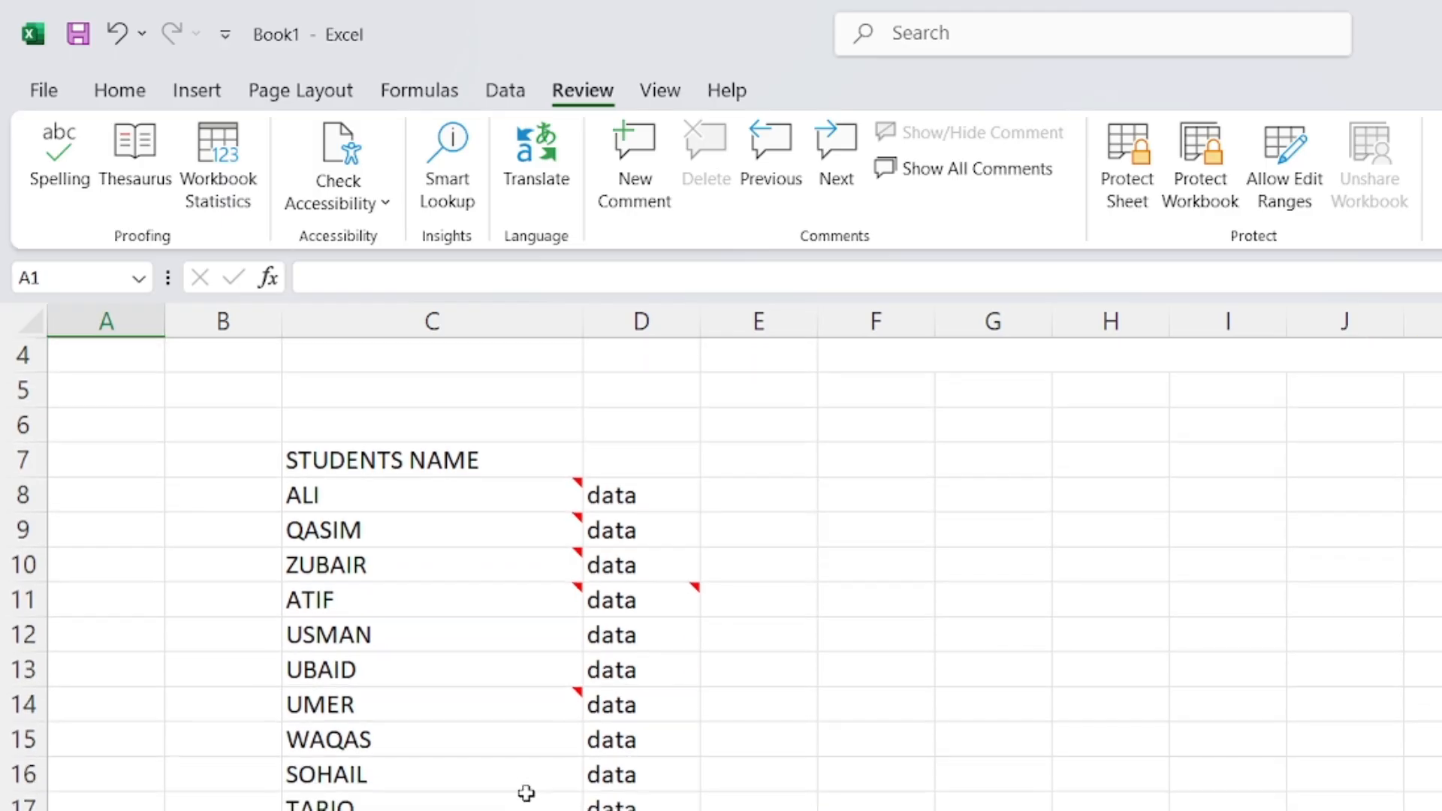
left_click(949, 570)
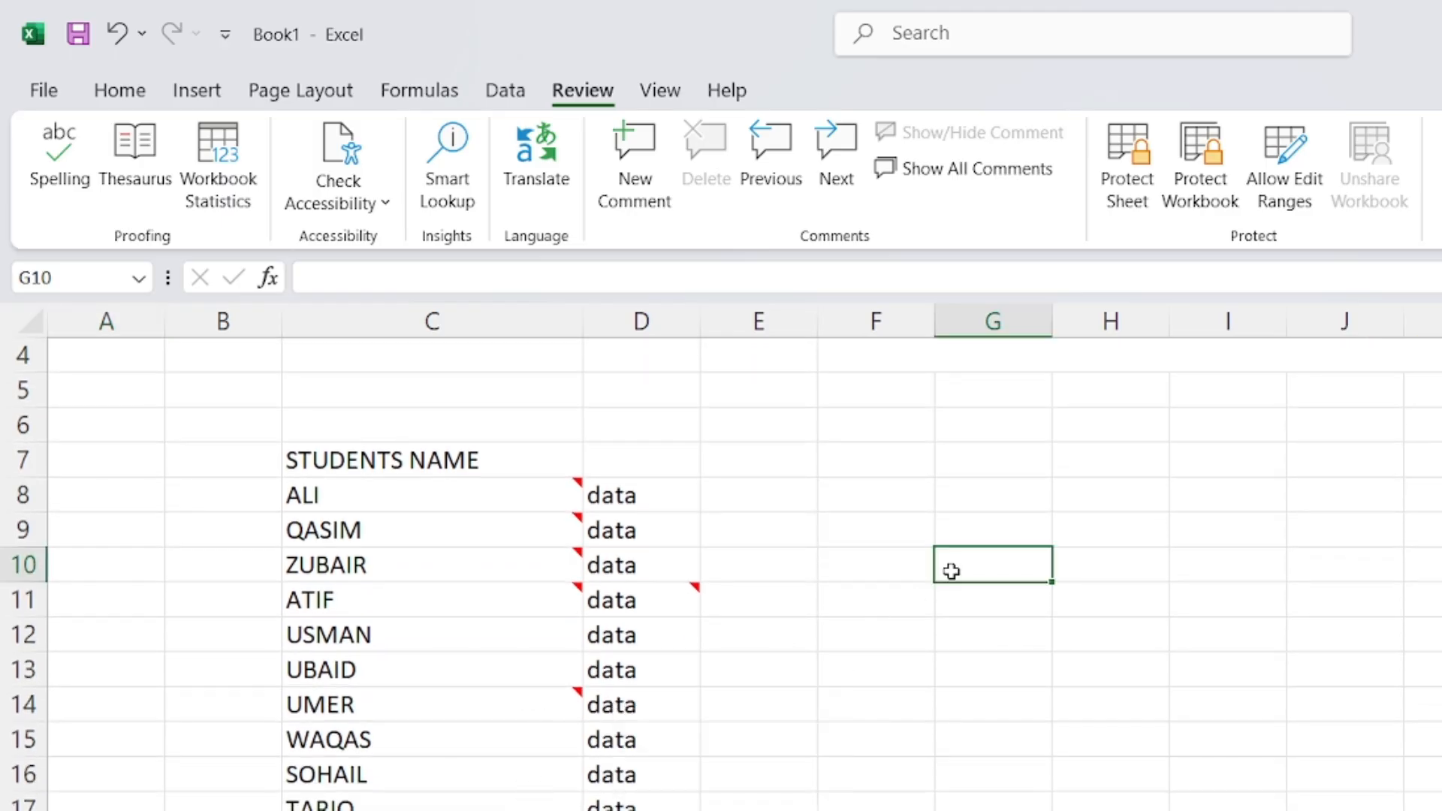
left_click(741, 460)
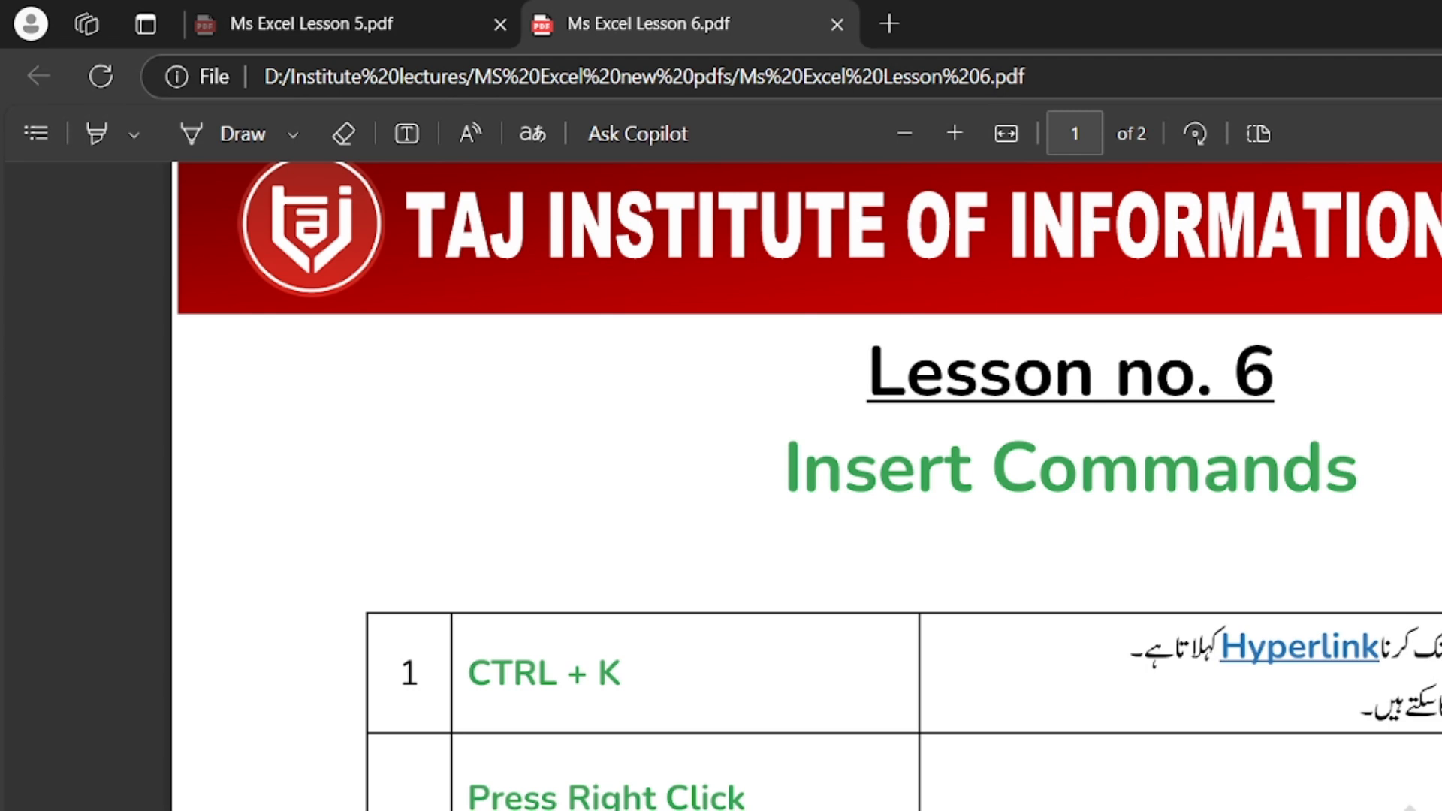
scroll(809, 485, "down", 5)
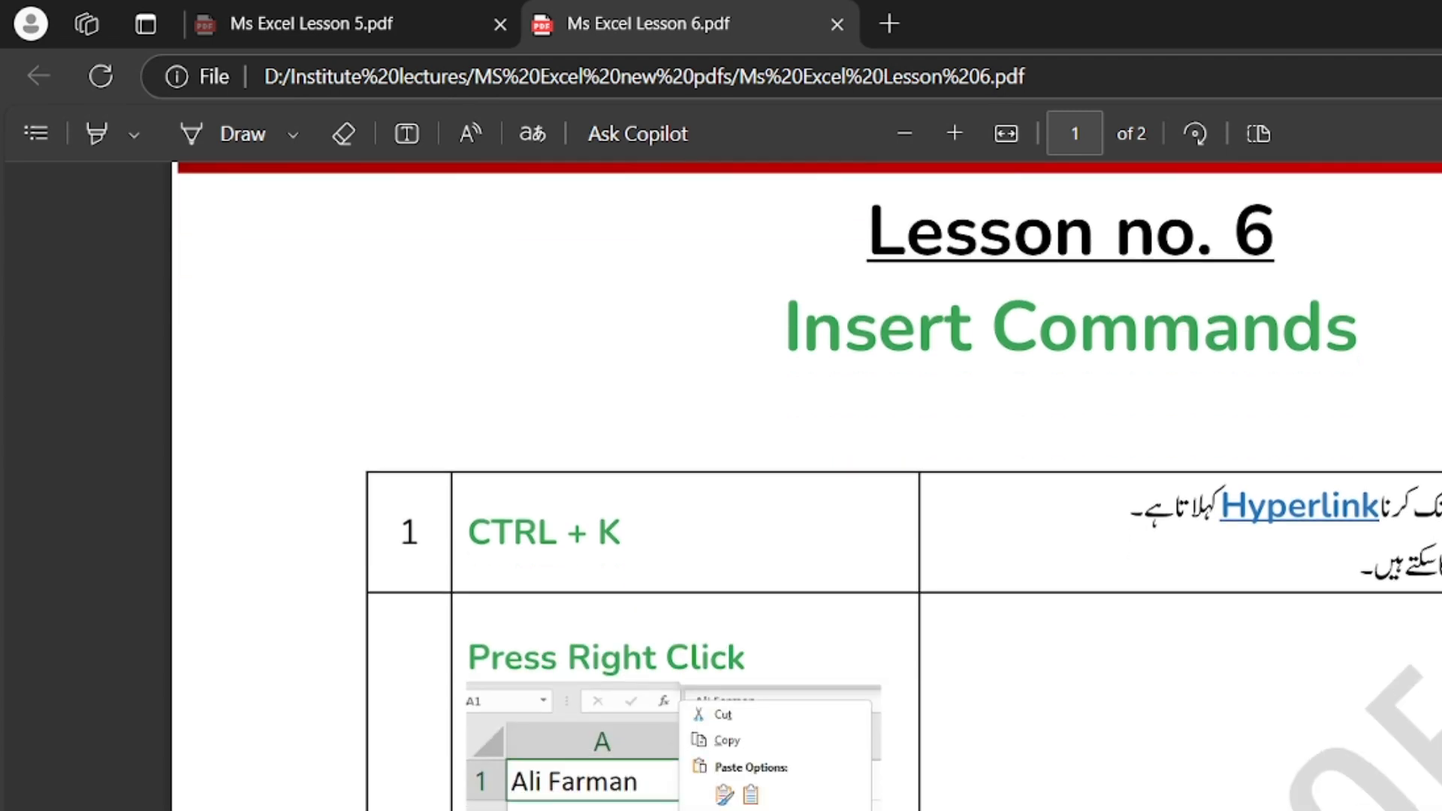